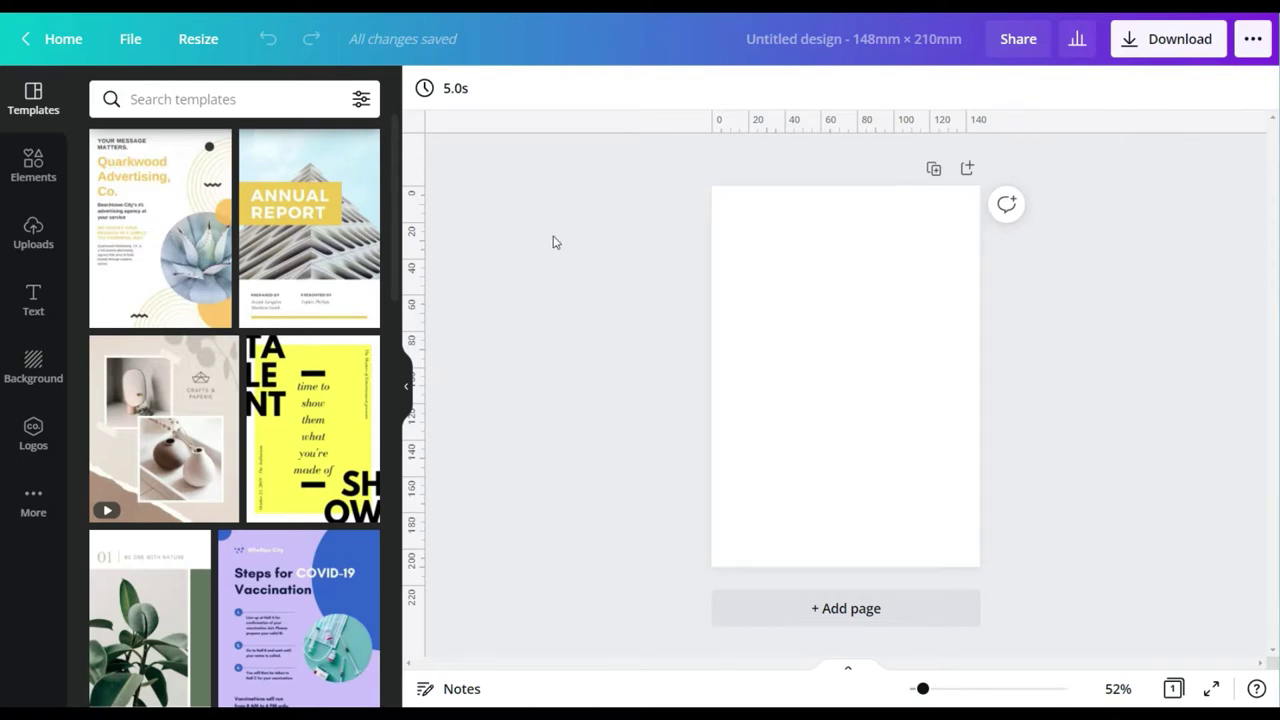
Step: Hide the rulers around the blank design
{"action": "left_click", "coordinate": [127, 38]}
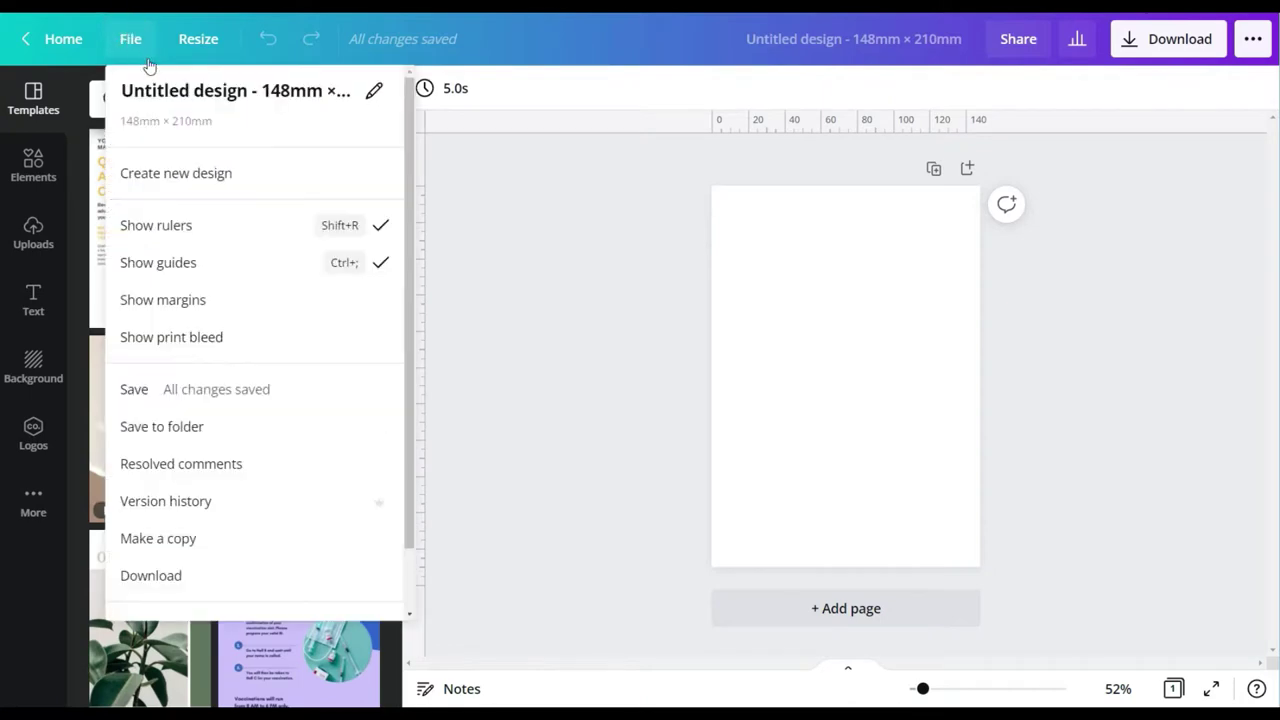
{"action": "left_click", "coordinate": [194, 228]}
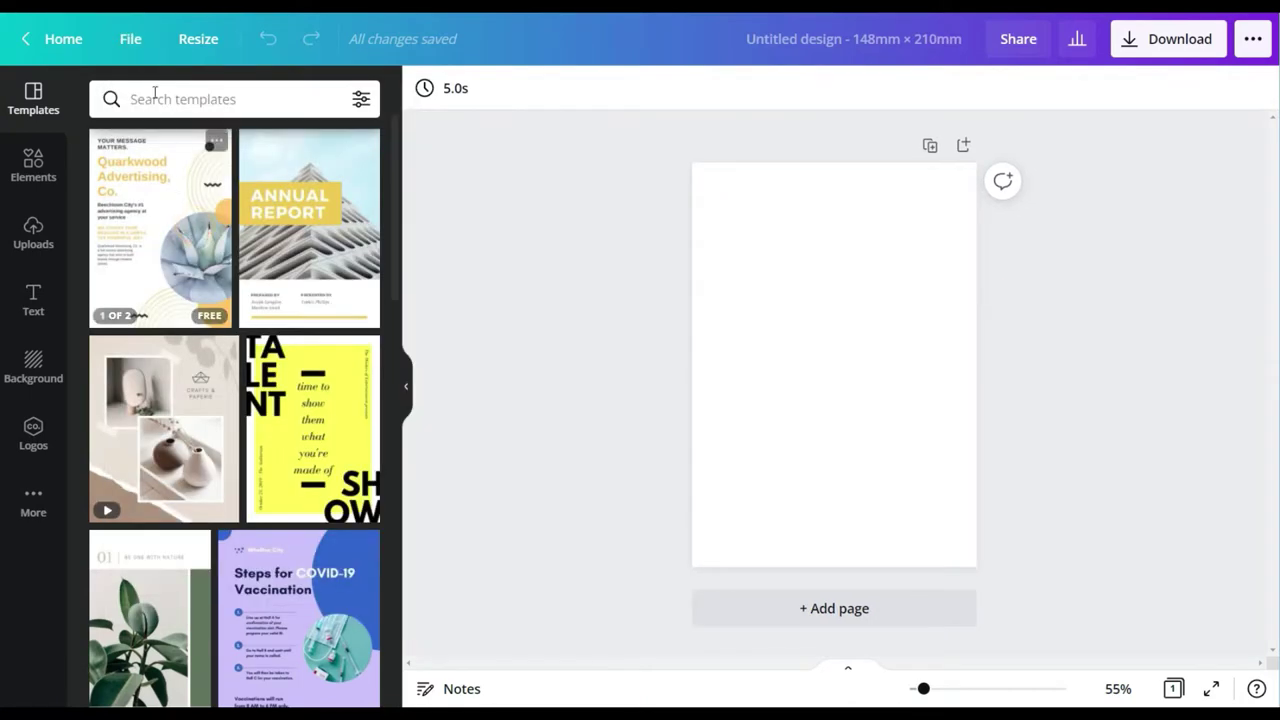
Step: Search the elements for "yellow rose" and restrict the results to graphics
{"action": "left_click", "coordinate": [34, 172]}
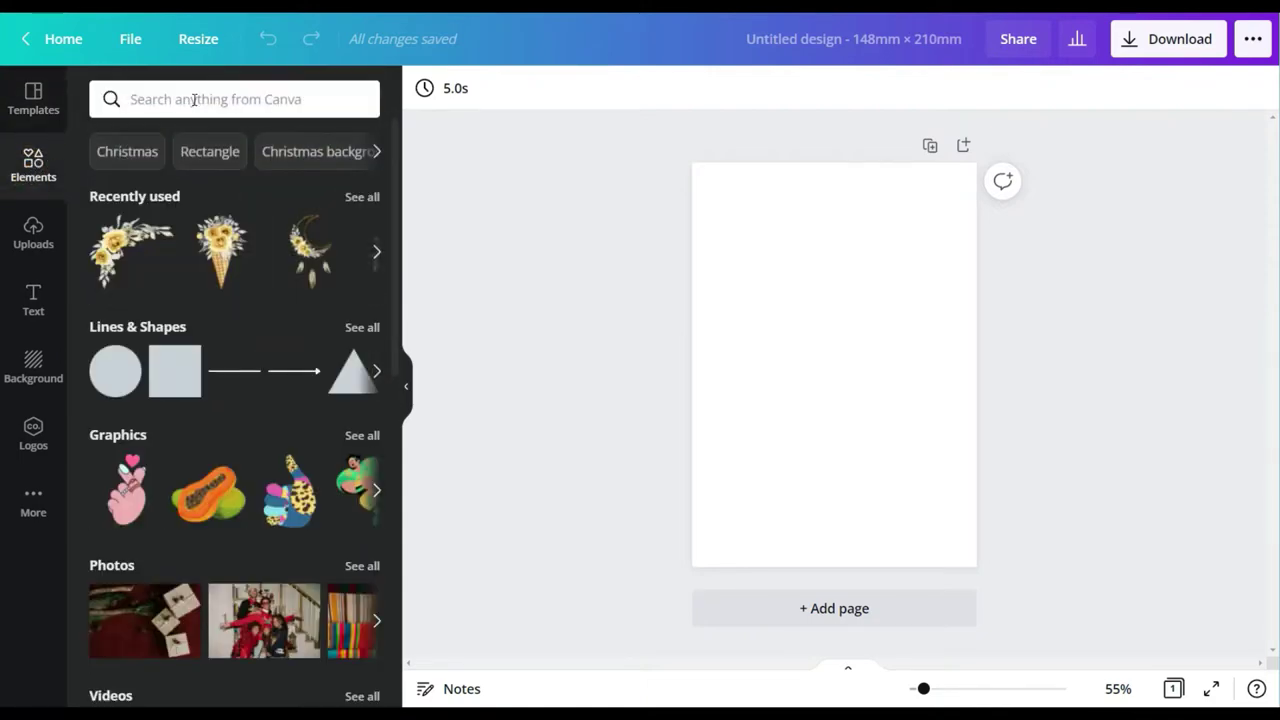
{"action": "left_click", "coordinate": [194, 99]}
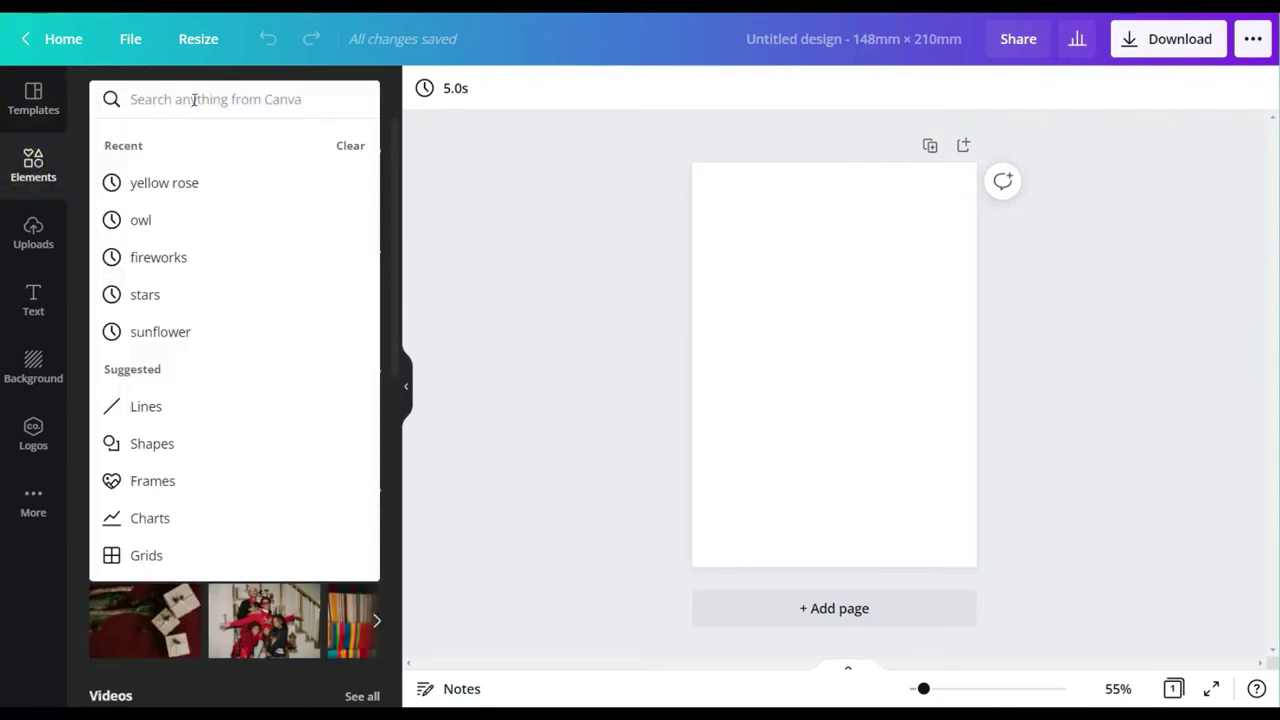
{"action": "type", "text": "yellow"}
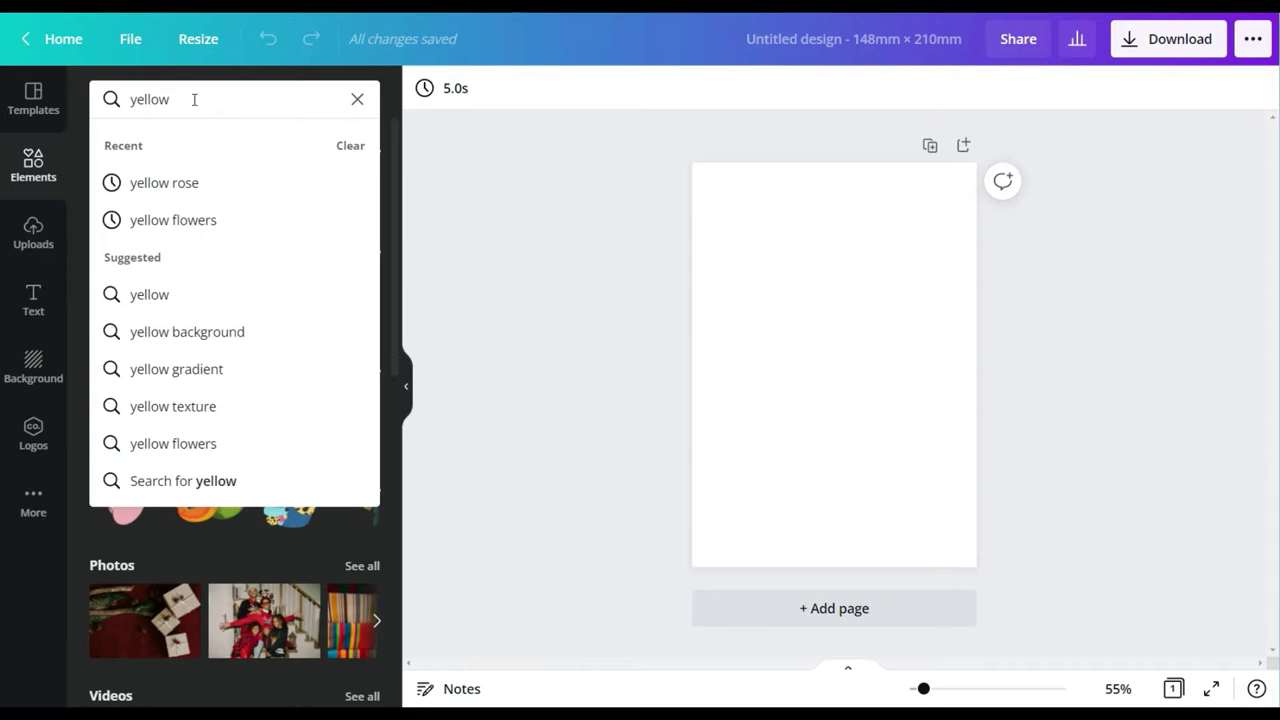
{"action": "left_click", "coordinate": [186, 184]}
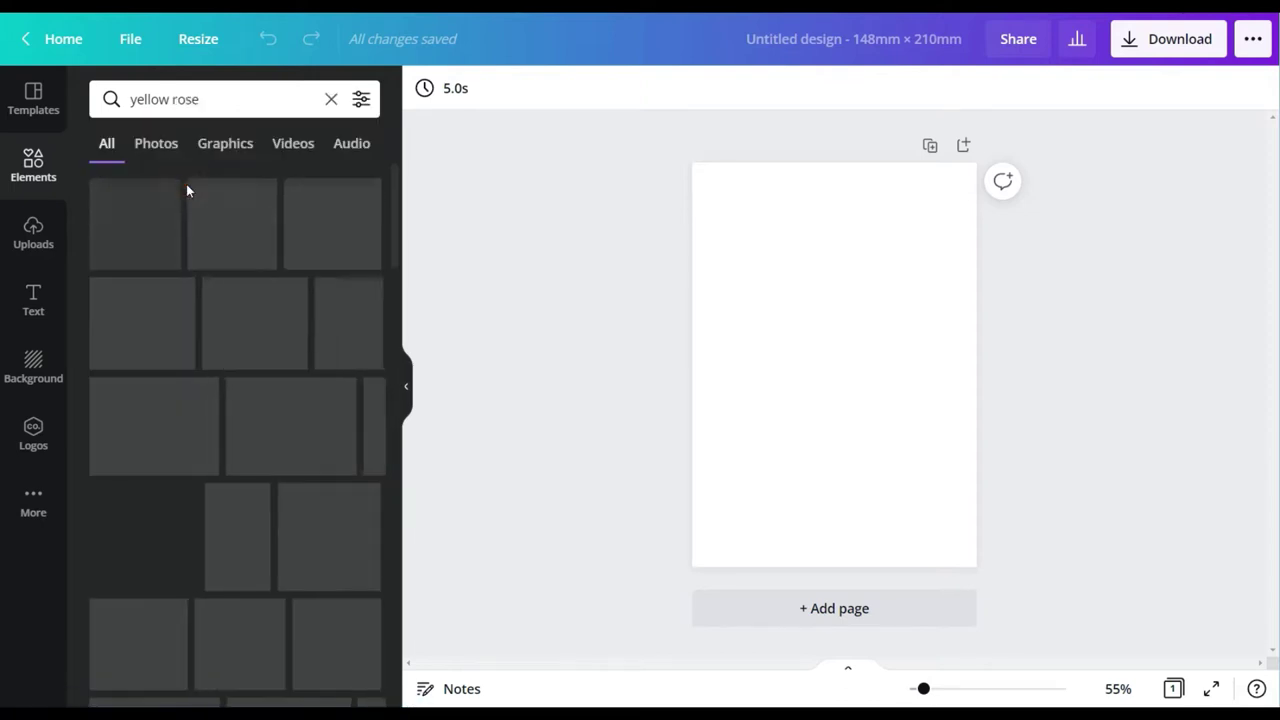
{"action": "left_click", "coordinate": [226, 143]}
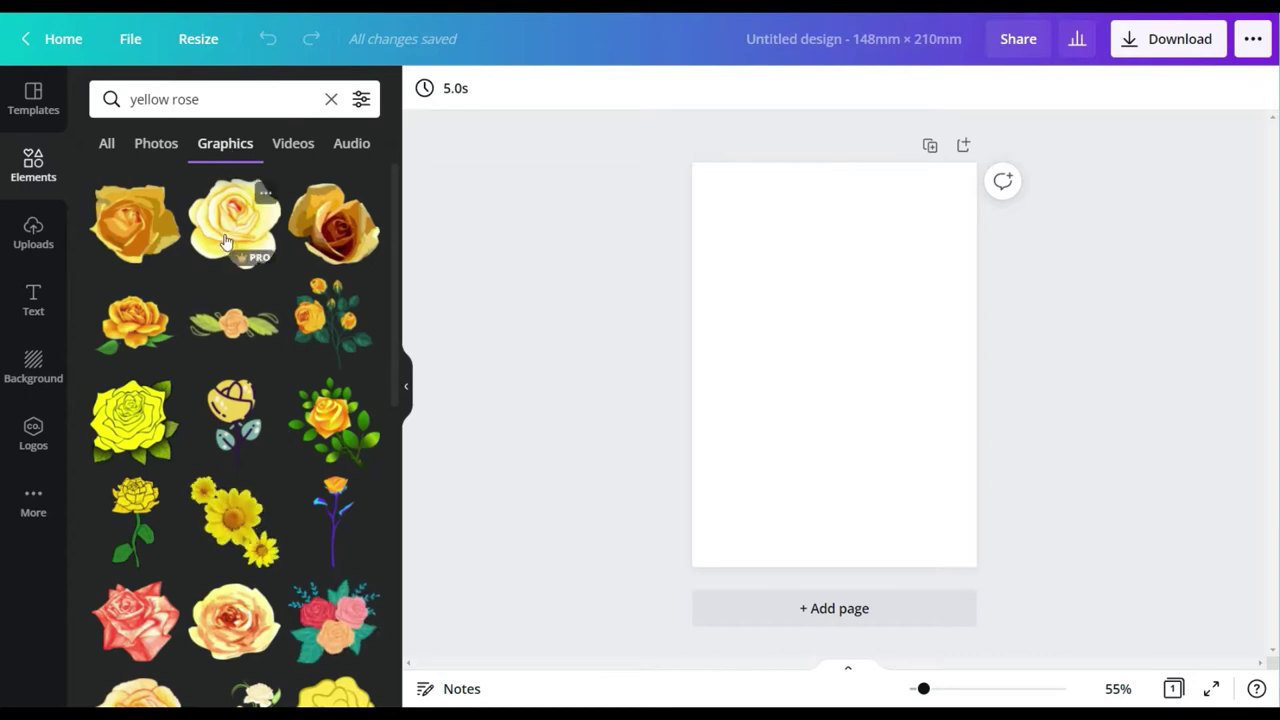
Step: Place the geometric yellow rose wreath in the page's upper left corner and the recommended square rose frame in the upper right corner, both scaled small
{"action": "scroll", "coordinate": [226, 242], "scroll_direction": "down", "scroll_amount": 10}
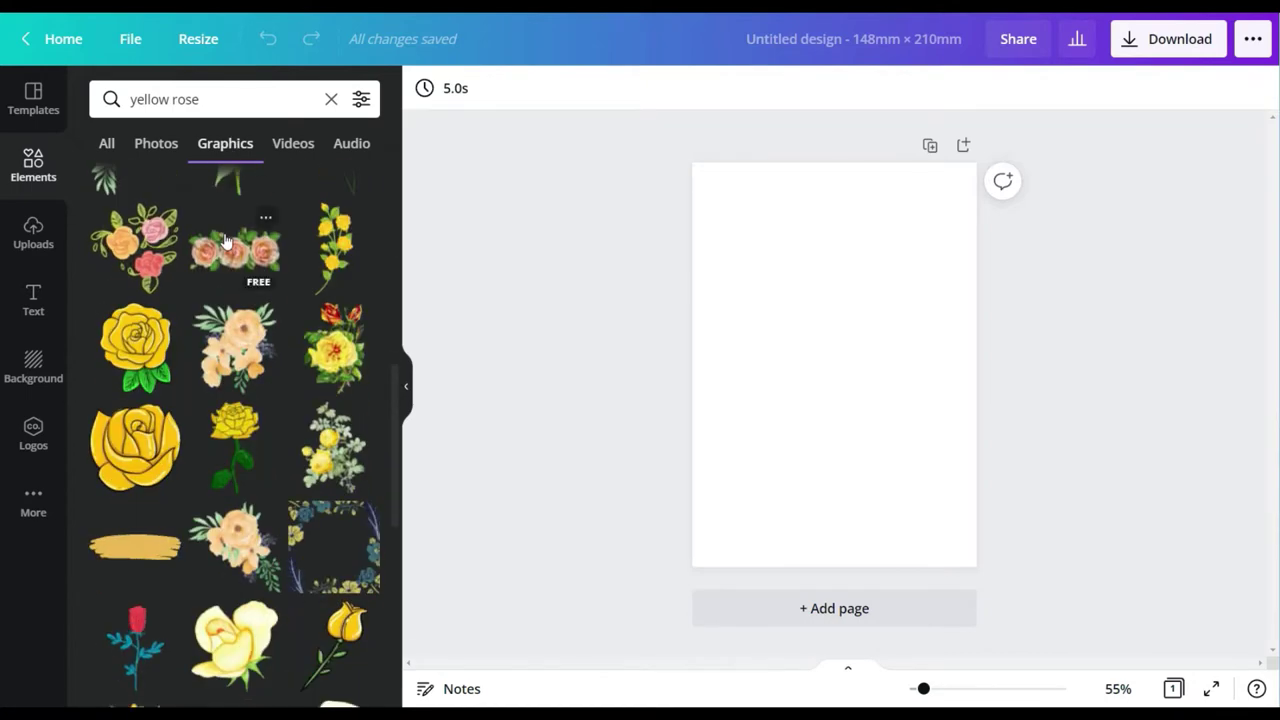
{"action": "scroll", "coordinate": [226, 242], "scroll_direction": "down", "scroll_amount": 5}
{"action": "left_click_drag", "start_coordinate": [334, 273], "coordinate": [802, 272]}
{"action": "left_click", "coordinate": [131, 418]}
{"action": "left_click_drag", "start_coordinate": [842, 406], "coordinate": [866, 317]}
{"action": "left_click_drag", "start_coordinate": [741, 378], "coordinate": [880, 252]}
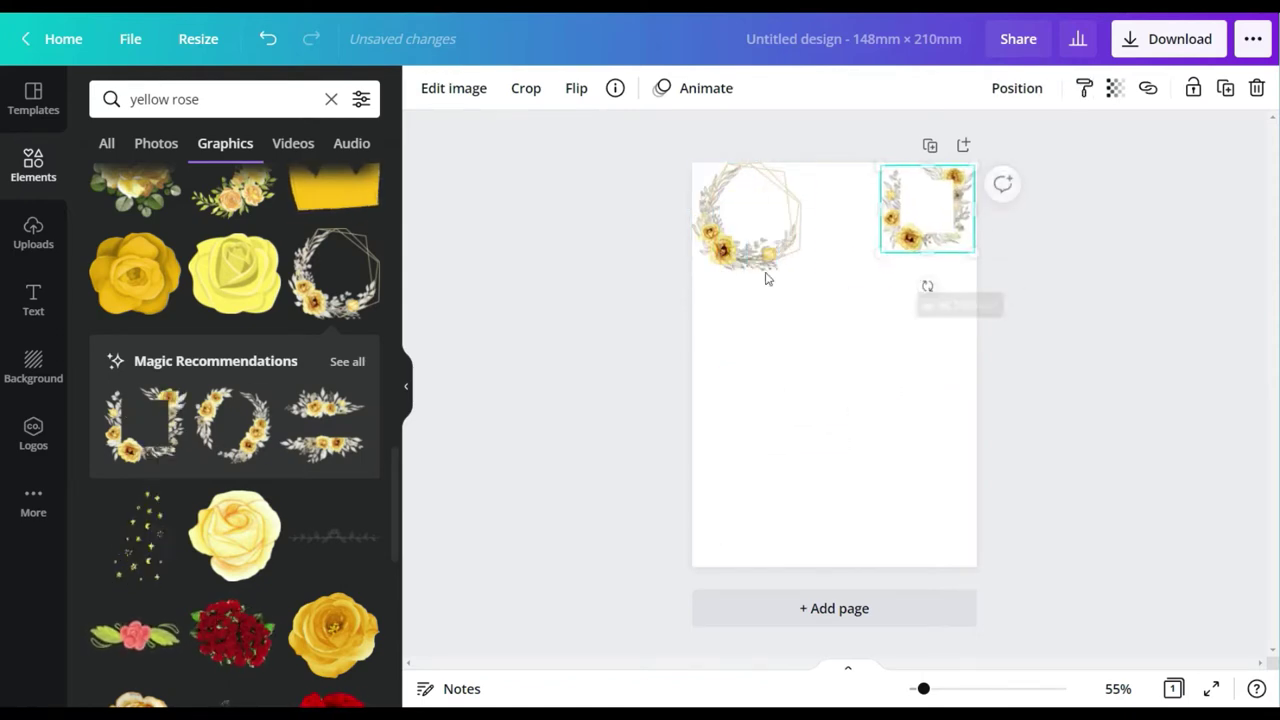
{"action": "left_click", "coordinate": [762, 252]}
{"action": "left_click_drag", "start_coordinate": [802, 272], "coordinate": [779, 252]}
Step: Add the recommended oval wreath between the two frames and the double floral border, about 51 × 46.1 mm, below the geometric wreath
{"action": "left_click", "coordinate": [232, 426]}
{"action": "left_click_drag", "start_coordinate": [948, 477], "coordinate": [793, 248]}
{"action": "left_click", "coordinate": [314, 434]}
{"action": "left_click_drag", "start_coordinate": [822, 400], "coordinate": [793, 389]}
{"action": "left_click_drag", "start_coordinate": [919, 457], "coordinate": [786, 348]}
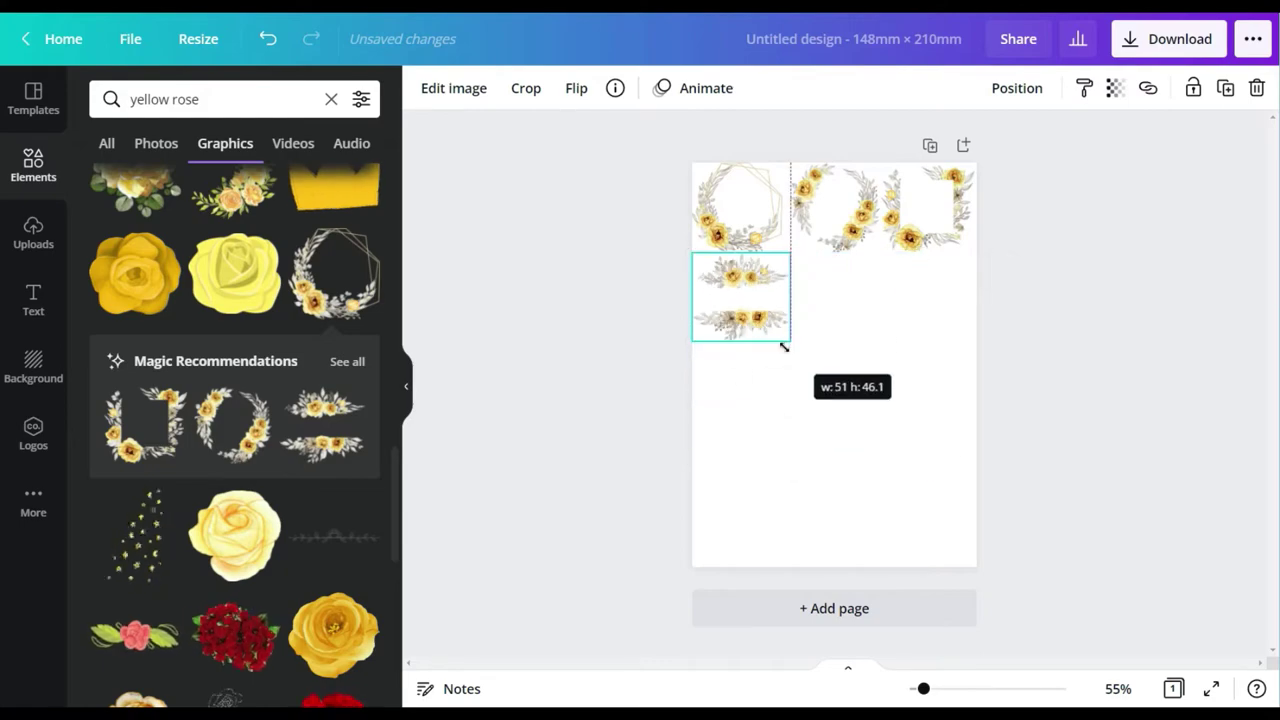
Step: Find the curved yellow rose corner spray and place it, scaled down, beside the double floral border
{"action": "scroll", "coordinate": [248, 374], "scroll_direction": "down", "scroll_amount": 2}
{"action": "scroll", "coordinate": [246, 340], "scroll_direction": "down", "scroll_amount": 15}
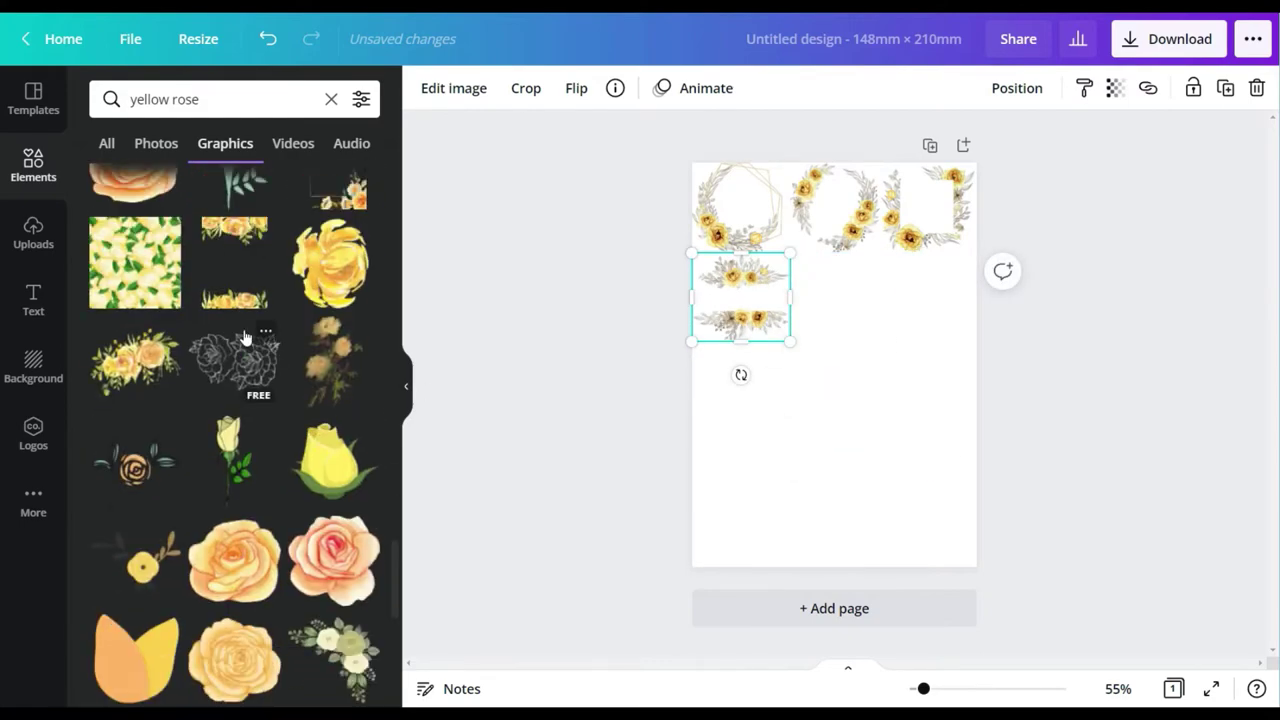
{"action": "scroll", "coordinate": [245, 338], "scroll_direction": "down", "scroll_amount": 10}
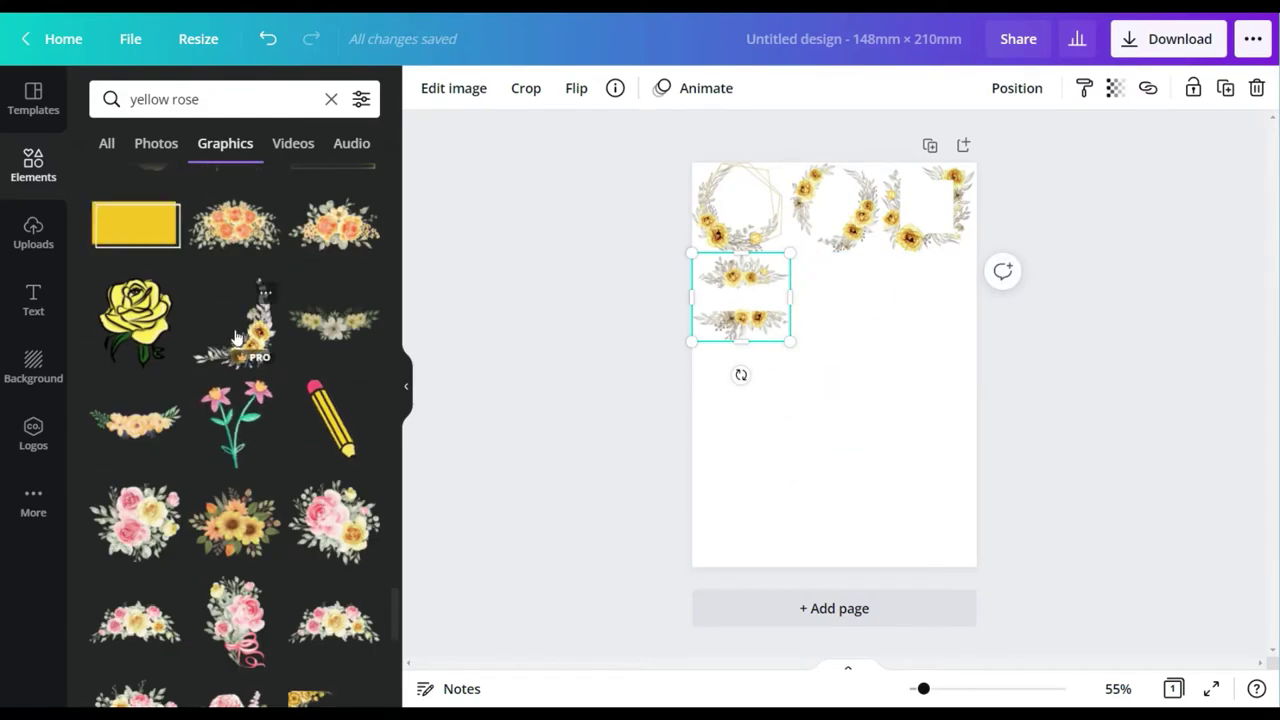
{"action": "left_click", "coordinate": [235, 320]}
{"action": "mouse_move", "coordinate": [831, 500]}
{"action": "left_mouse_down"}
{"action": "mouse_move", "coordinate": [831, 393]}
{"action": "mouse_move", "coordinate": [864, 335]}
{"action": "left_mouse_up"}
{"action": "left_click_drag", "start_coordinate": [906, 296], "coordinate": [837, 306]}
{"action": "left_click_drag", "start_coordinate": [880, 346], "coordinate": [876, 342]}
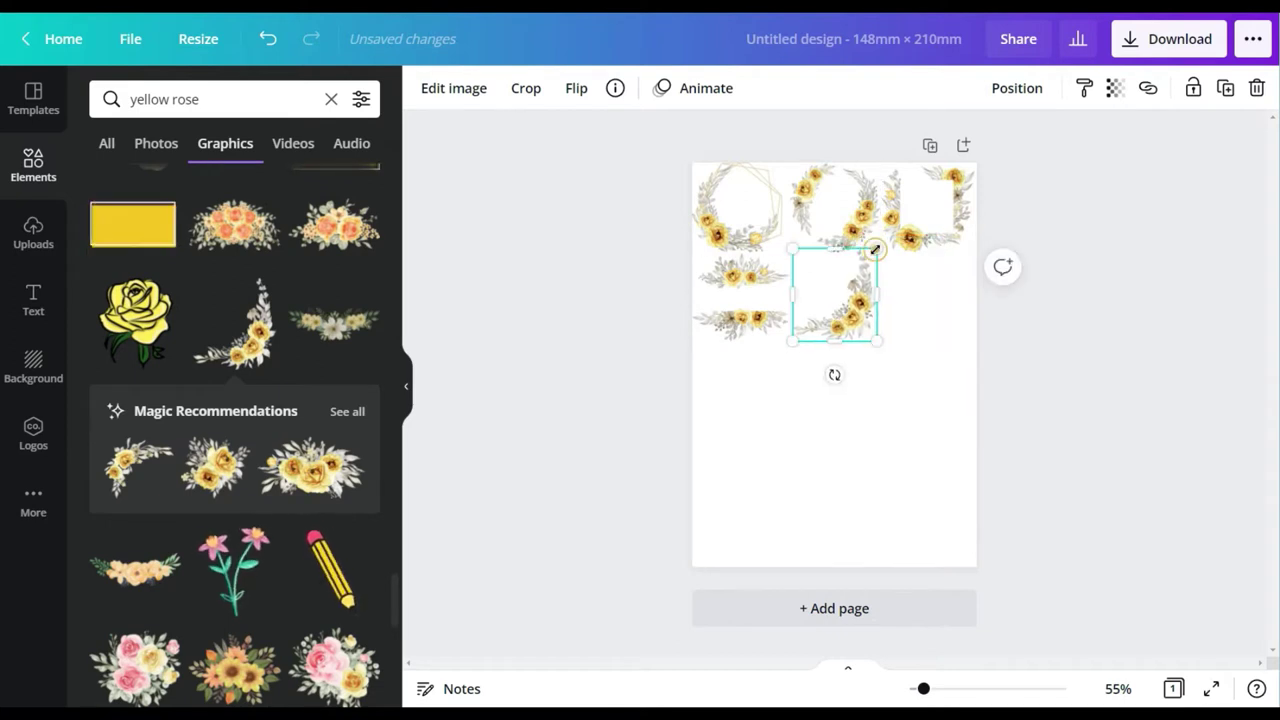
{"action": "left_click_drag", "start_coordinate": [877, 249], "coordinate": [873, 253]}
Step: Add the three recommended rose pieces scaled small: the arched branch and wide cluster on the page's right side, the bouquet below the double border
{"action": "left_click", "coordinate": [132, 467]}
{"action": "mouse_move", "coordinate": [726, 469]}
{"action": "left_mouse_down"}
{"action": "mouse_move", "coordinate": [863, 394]}
{"action": "mouse_move", "coordinate": [912, 346]}
{"action": "left_mouse_up"}
{"action": "left_click", "coordinate": [216, 467]}
{"action": "left_click_drag", "start_coordinate": [834, 370], "coordinate": [806, 446]}
{"action": "mouse_move", "coordinate": [921, 546]}
{"action": "left_mouse_down"}
{"action": "mouse_move", "coordinate": [785, 426]}
{"action": "mouse_move", "coordinate": [820, 427]}
{"action": "left_mouse_up"}
{"action": "left_click", "coordinate": [336, 467]}
{"action": "mouse_move", "coordinate": [744, 456]}
{"action": "left_mouse_down"}
{"action": "mouse_move", "coordinate": [861, 418]}
{"action": "mouse_move", "coordinate": [893, 380]}
{"action": "left_mouse_up"}
{"action": "left_click_drag", "start_coordinate": [929, 353], "coordinate": [929, 348]}
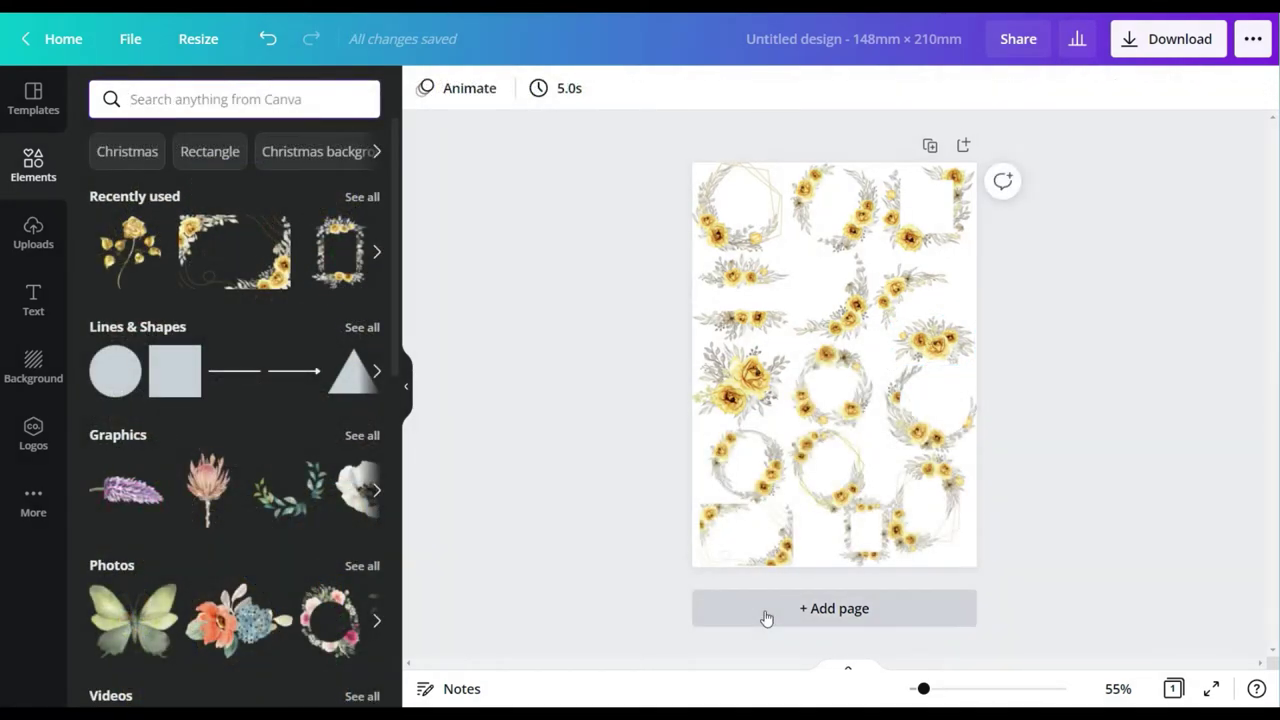
Step: Add a second page and duplicate the geometric rose wreath on page 1
{"action": "left_click", "coordinate": [767, 618]}
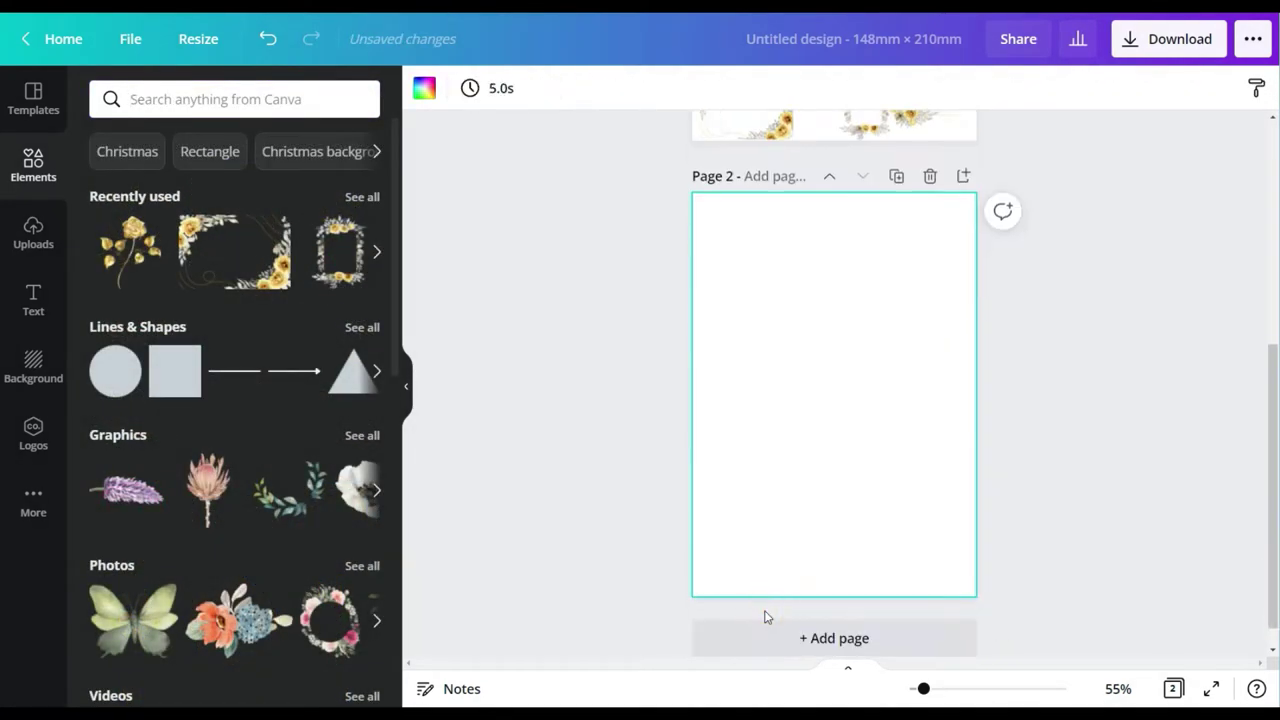
{"action": "scroll", "coordinate": [767, 558], "scroll_direction": "up", "scroll_amount": 5}
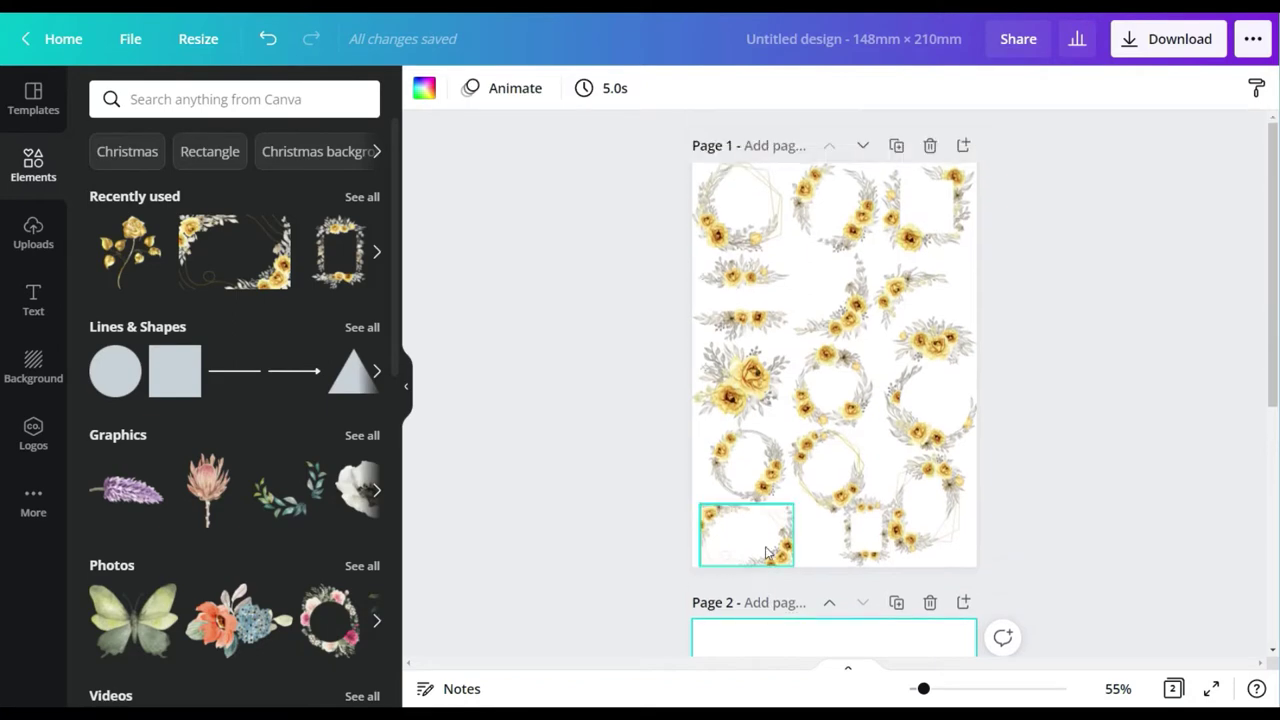
{"action": "left_click", "coordinate": [746, 205]}
{"action": "left_click", "coordinate": [1228, 90]}
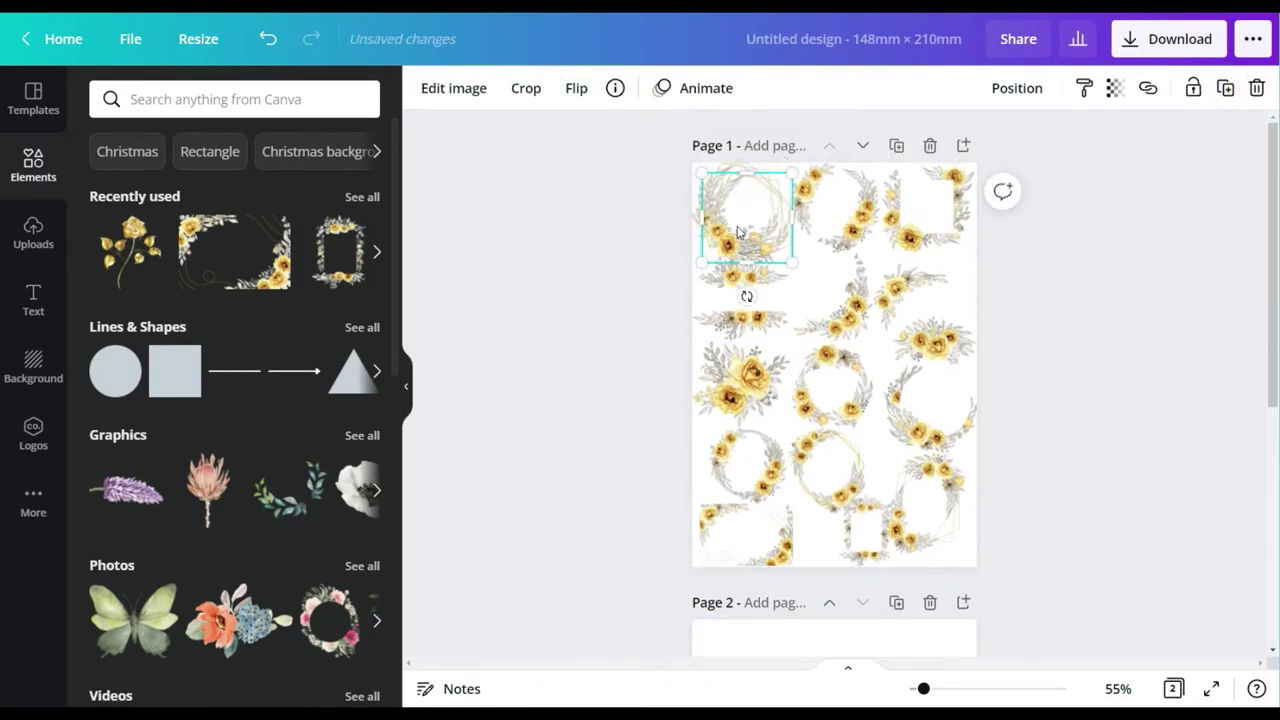
Step: Move the duplicated wreath onto page 2, enlarge it to the full page width and centre it vertically
{"action": "scroll", "coordinate": [762, 307], "scroll_direction": "down", "scroll_amount": 5}
{"action": "left_click_drag", "start_coordinate": [738, 225], "coordinate": [809, 425]}
{"action": "left_click_drag", "start_coordinate": [775, 373], "coordinate": [669, 293]}
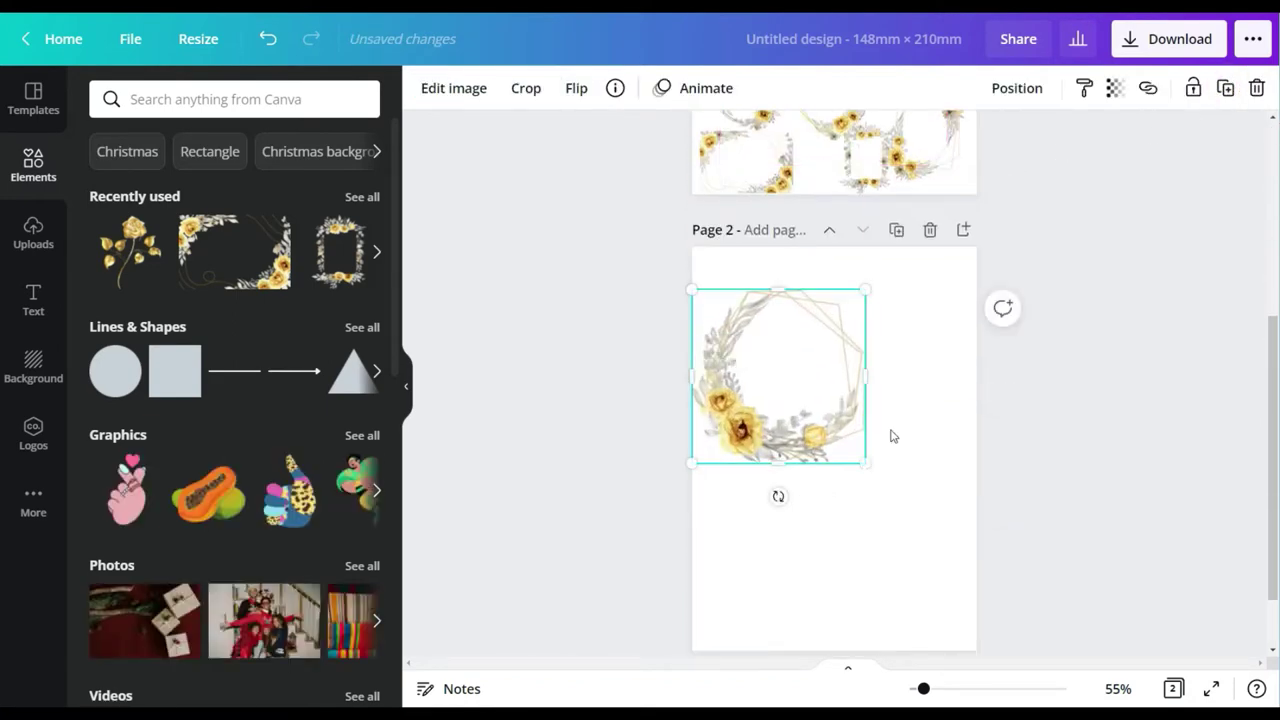
{"action": "left_click_drag", "start_coordinate": [868, 463], "coordinate": [997, 556]}
{"action": "left_click_drag", "start_coordinate": [863, 439], "coordinate": [857, 451]}
{"action": "left_click", "coordinate": [1096, 340]}
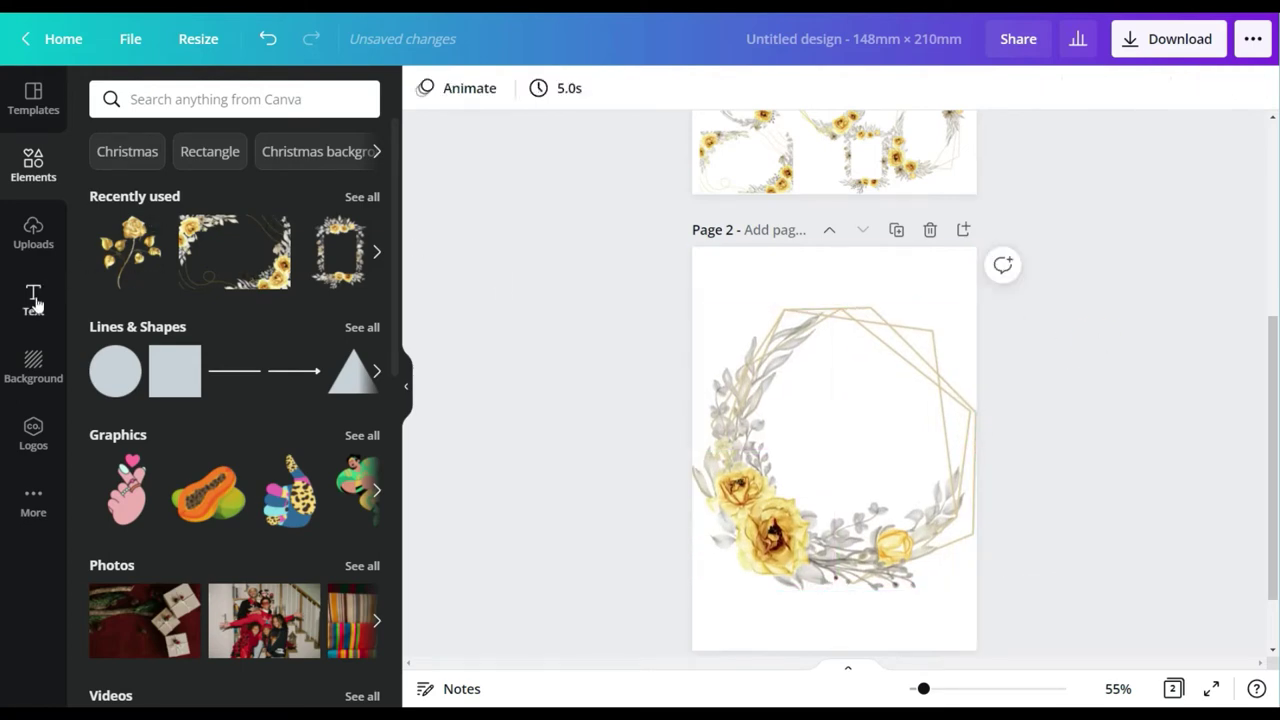
Step: Add the heading "January 2022" inside the wreath, set in the Calgary font and enlarged to size 52.1
{"action": "left_click", "coordinate": [34, 300]}
{"action": "left_click", "coordinate": [103, 201]}
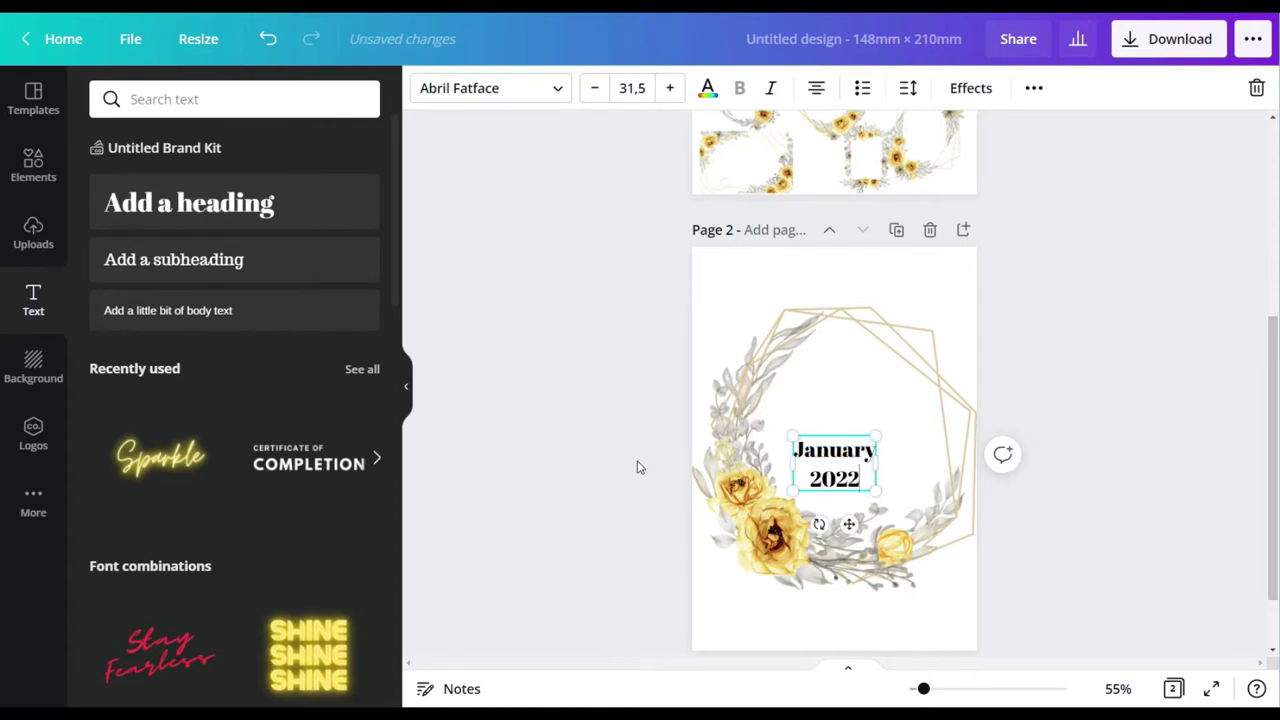
{"action": "left_click_drag", "start_coordinate": [835, 464], "coordinate": [770, 488]}
{"action": "left_click", "coordinate": [455, 88]}
{"action": "left_click", "coordinate": [163, 218]}
{"action": "left_click", "coordinate": [162, 214]}
{"action": "left_click_drag", "start_coordinate": [869, 487], "coordinate": [873, 480]}
{"action": "left_click", "coordinate": [1177, 357]}
Step: Recolour the "January 2022" heading with a custom muted beige-grey around #ADA187
{"action": "left_click", "coordinate": [862, 425]}
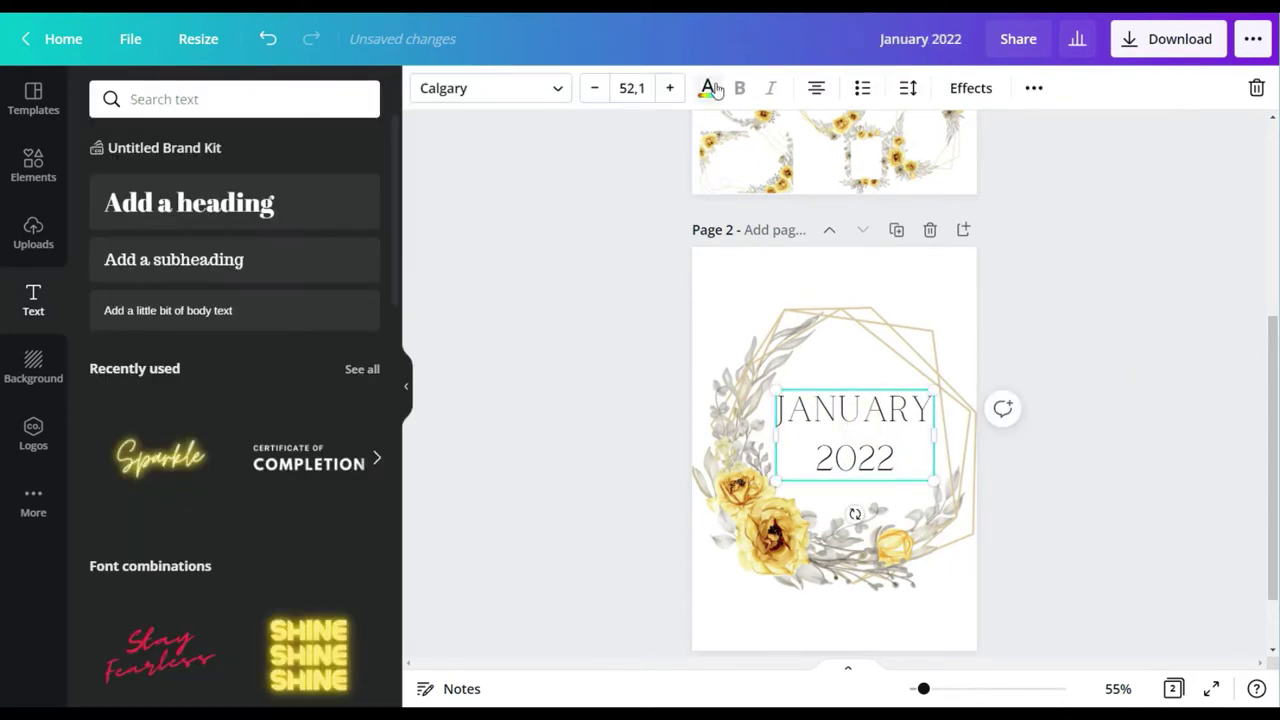
{"action": "left_click", "coordinate": [713, 90]}
{"action": "left_click", "coordinate": [108, 184]}
{"action": "left_click", "coordinate": [151, 268]}
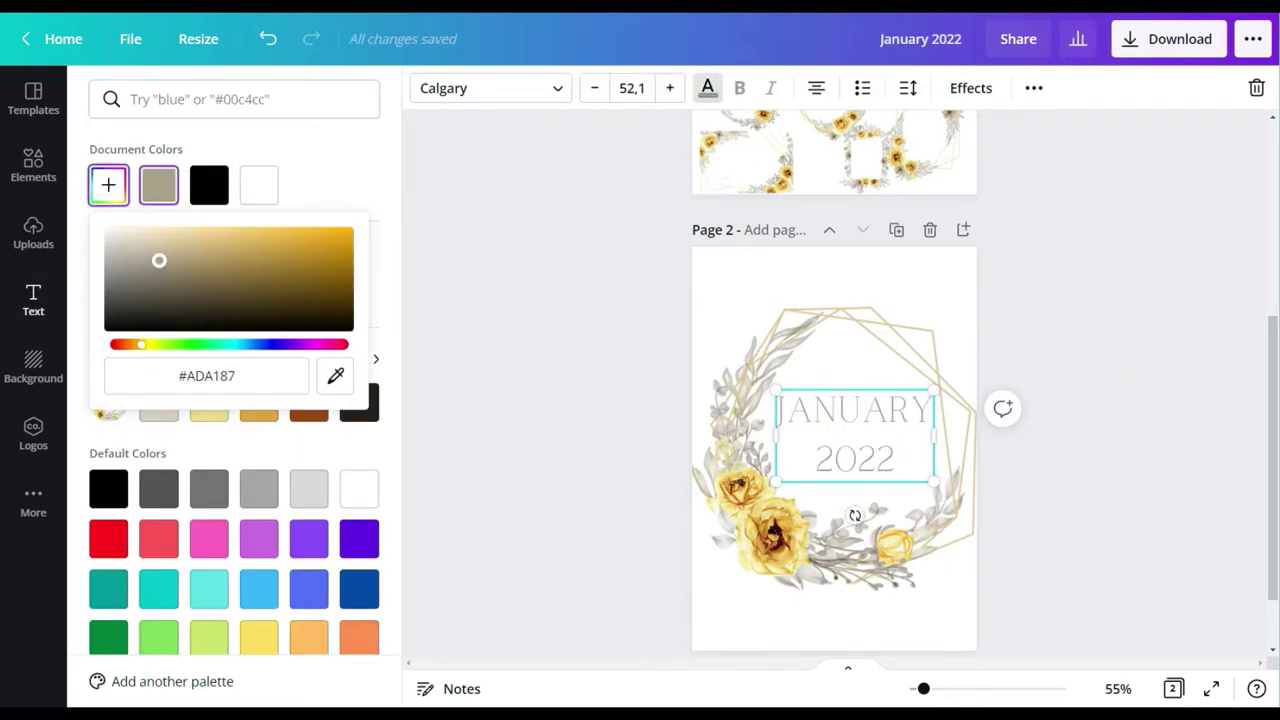
{"action": "left_click", "coordinate": [610, 387]}
Step: Shrink the page 2 wreath slightly from both lower corners to leave a narrow margin at the page edges
{"action": "scroll", "coordinate": [1089, 276], "scroll_direction": "down", "scroll_amount": 1}
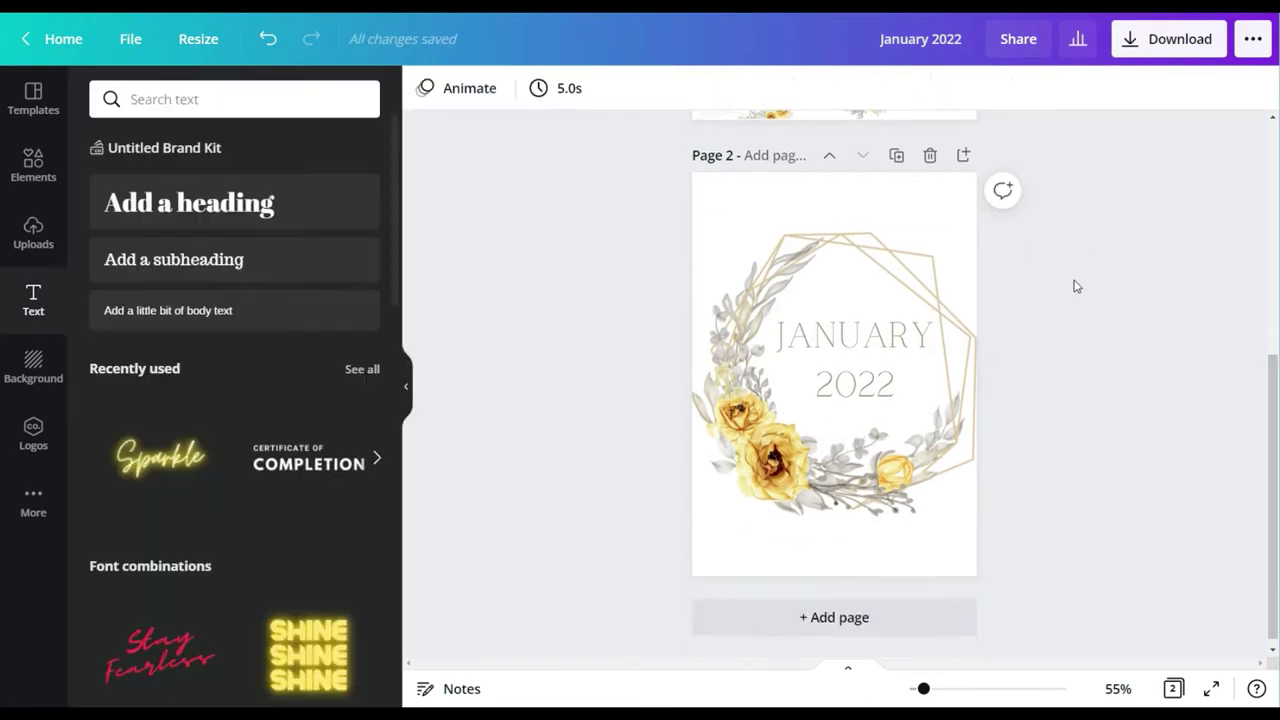
{"action": "left_click", "coordinate": [850, 440]}
{"action": "mouse_move", "coordinate": [694, 517]}
{"action": "left_mouse_down"}
{"action": "mouse_move", "coordinate": [706, 513]}
{"action": "mouse_move", "coordinate": [695, 514]}
{"action": "left_mouse_up"}
{"action": "left_click", "coordinate": [1100, 417]}
{"action": "left_click", "coordinate": [868, 478]}
{"action": "left_click_drag", "start_coordinate": [976, 515], "coordinate": [972, 512]}
{"action": "left_click", "coordinate": [1101, 437]}
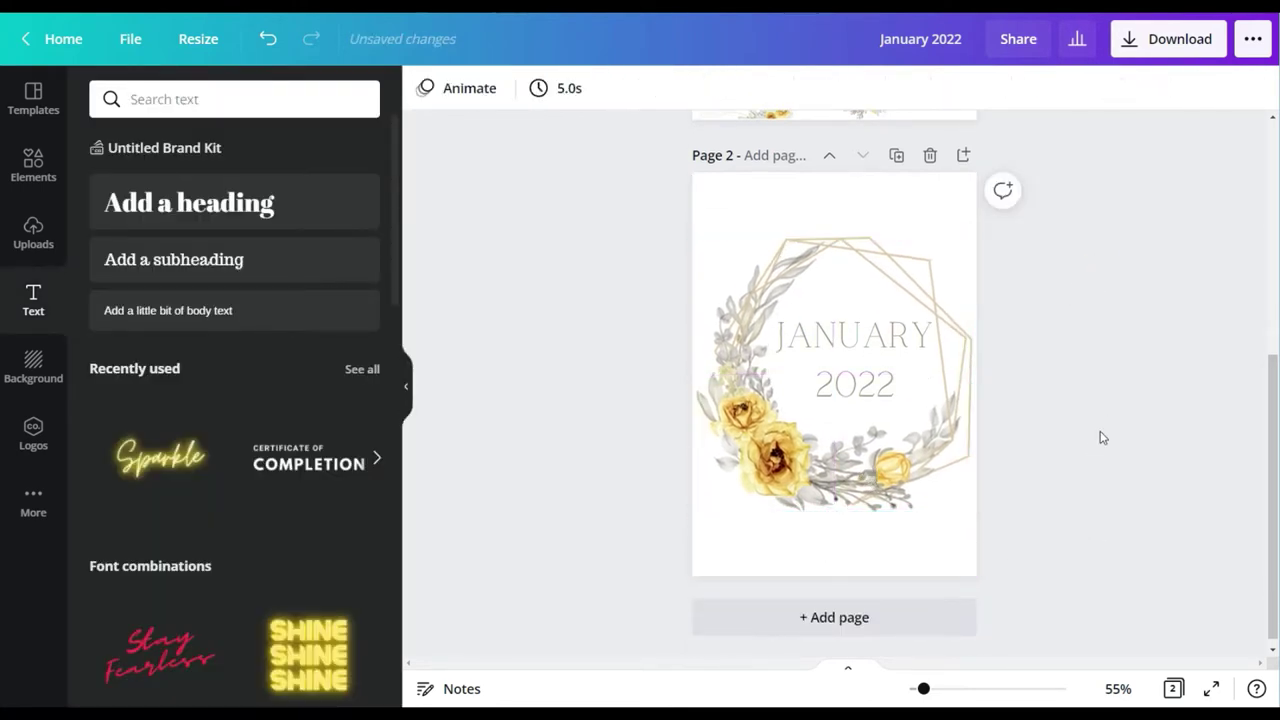
Step: Move the "January 2022" heading slightly lower inside the wreath
{"action": "mouse_move", "coordinate": [845, 364]}
{"action": "left_mouse_down"}
{"action": "mouse_move", "coordinate": [841, 376]}
{"action": "mouse_move", "coordinate": [870, 363]}
{"action": "left_mouse_up"}
{"action": "left_click", "coordinate": [1131, 284]}
{"action": "left_click", "coordinate": [1125, 317]}
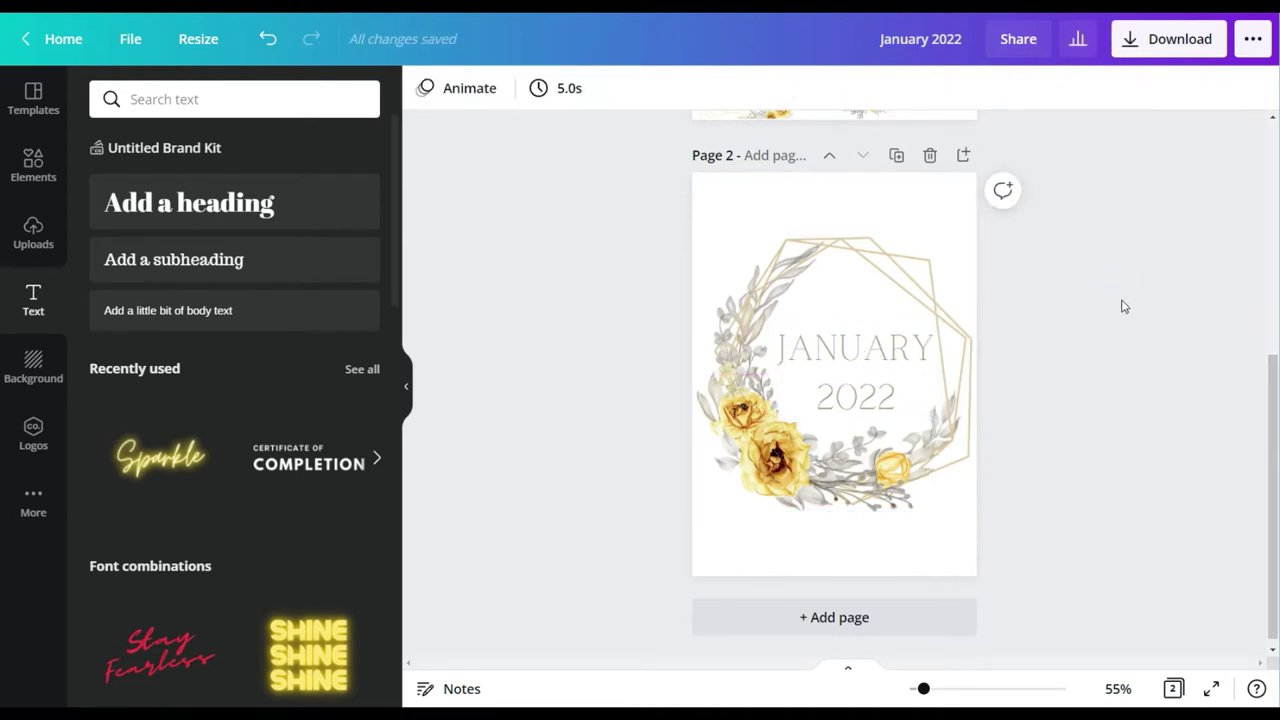
Step: Add a third page and search the element graphics for "grid"
{"action": "scroll", "coordinate": [1122, 310], "scroll_direction": "down", "scroll_amount": 1}
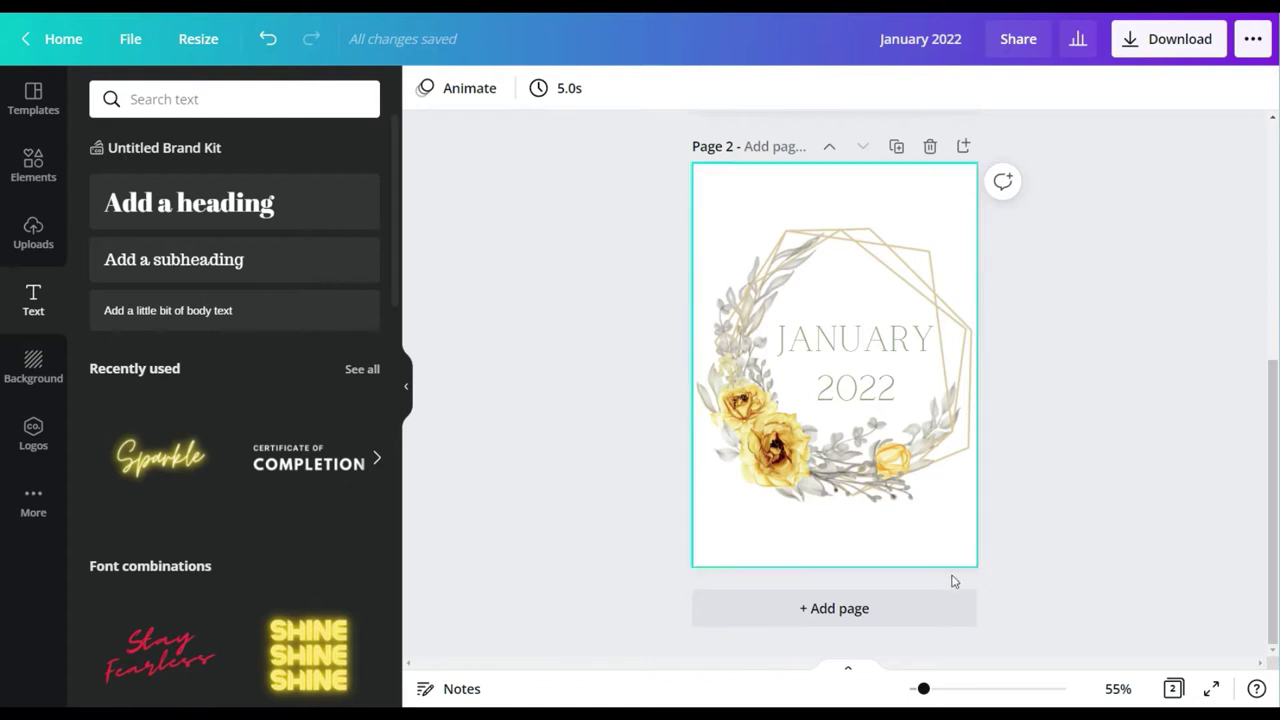
{"action": "left_click", "coordinate": [886, 612]}
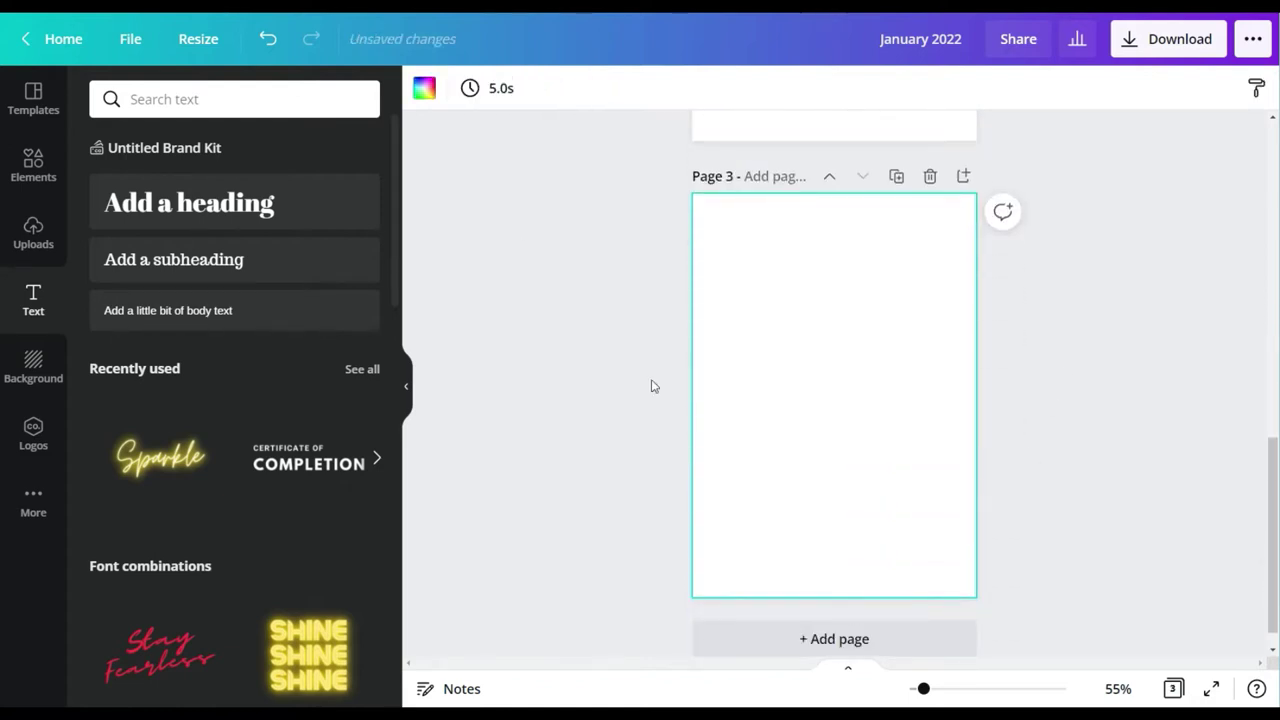
{"action": "left_click", "coordinate": [36, 165]}
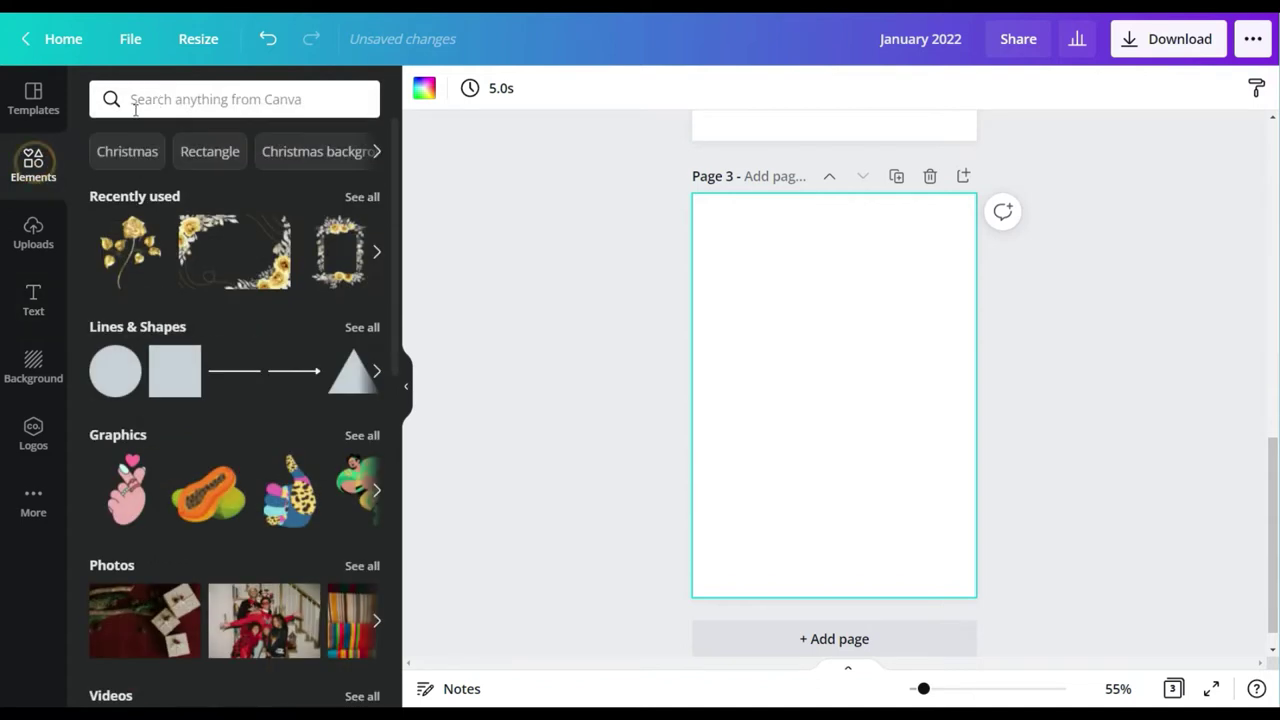
{"action": "left_click", "coordinate": [165, 98]}
{"action": "type", "text": "grid"}
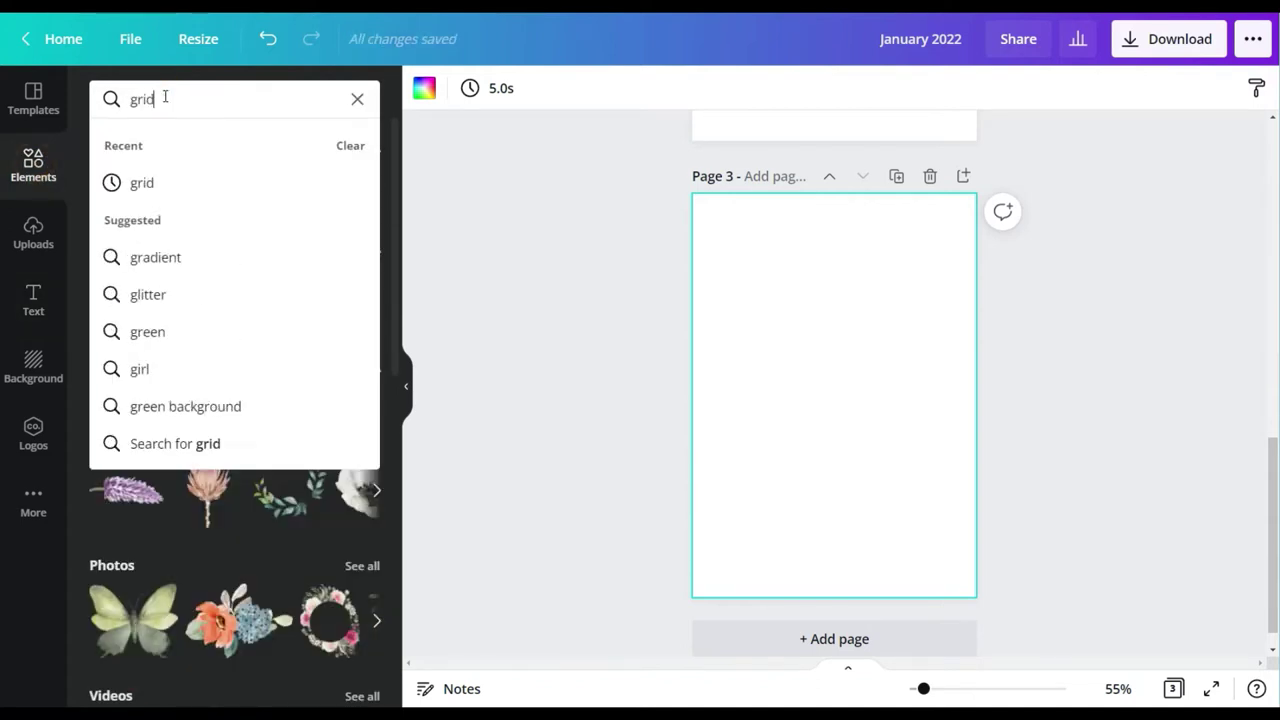
{"action": "key", "text": "Return"}
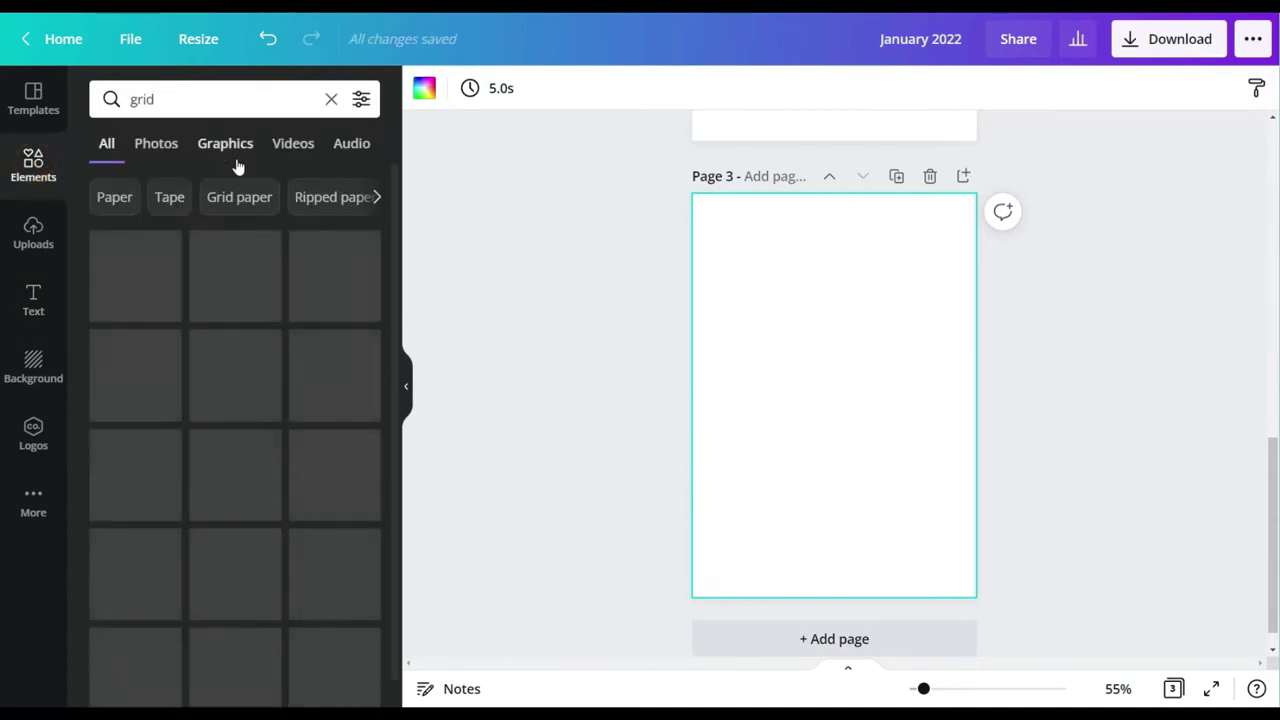
{"action": "left_click", "coordinate": [228, 144]}
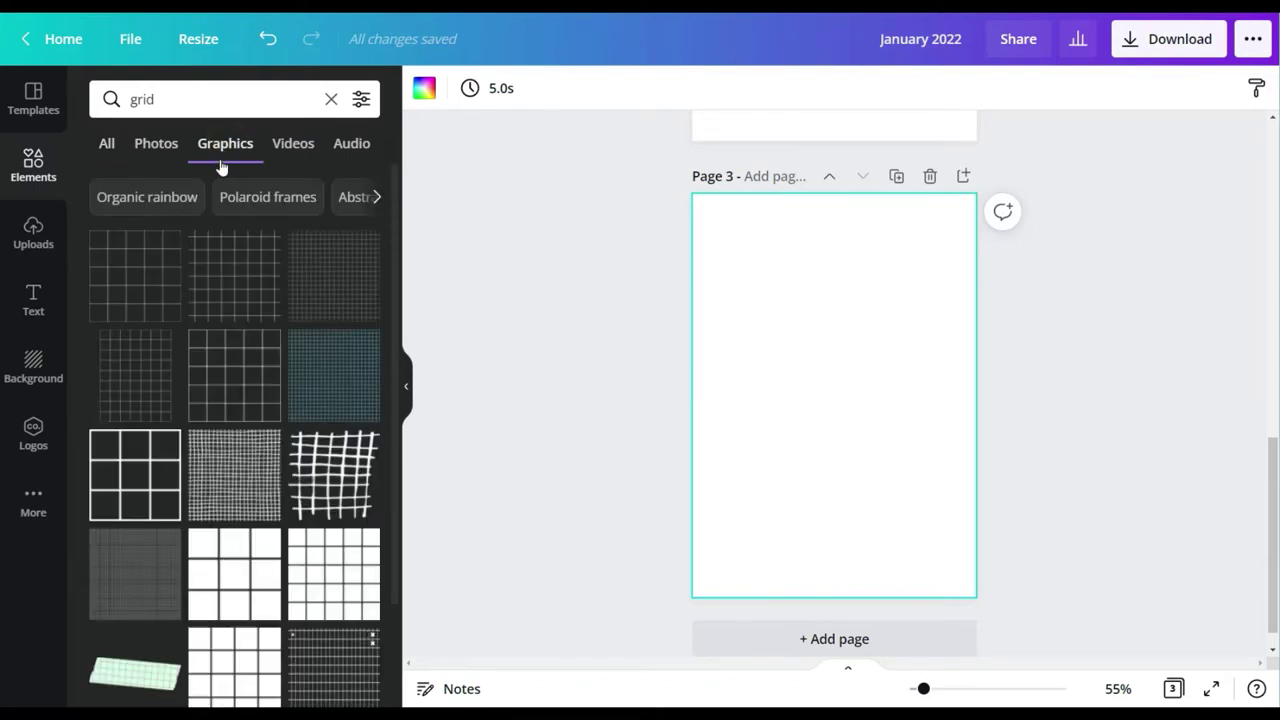
Step: Place the five-by-five line grid on page 3 in the document's beige-grey, enlarged to nearly the page width
{"action": "left_click", "coordinate": [118, 288]}
{"action": "left_click_drag", "start_coordinate": [777, 338], "coordinate": [731, 291]}
{"action": "left_click", "coordinate": [424, 88]}
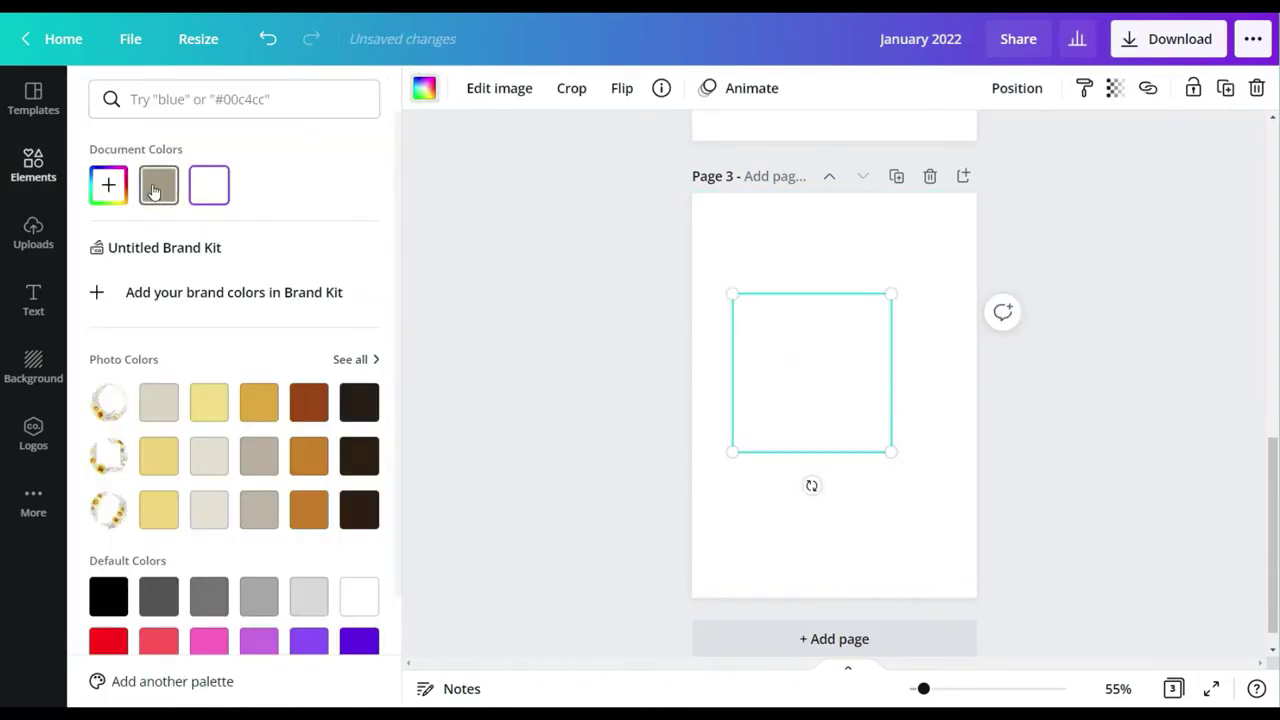
{"action": "left_click", "coordinate": [157, 190]}
{"action": "left_click_drag", "start_coordinate": [891, 292], "coordinate": [963, 252]}
{"action": "mouse_move", "coordinate": [731, 455]}
{"action": "left_mouse_down"}
{"action": "mouse_move", "coordinate": [714, 451]}
{"action": "mouse_move", "coordinate": [719, 463]}
{"action": "left_mouse_up"}
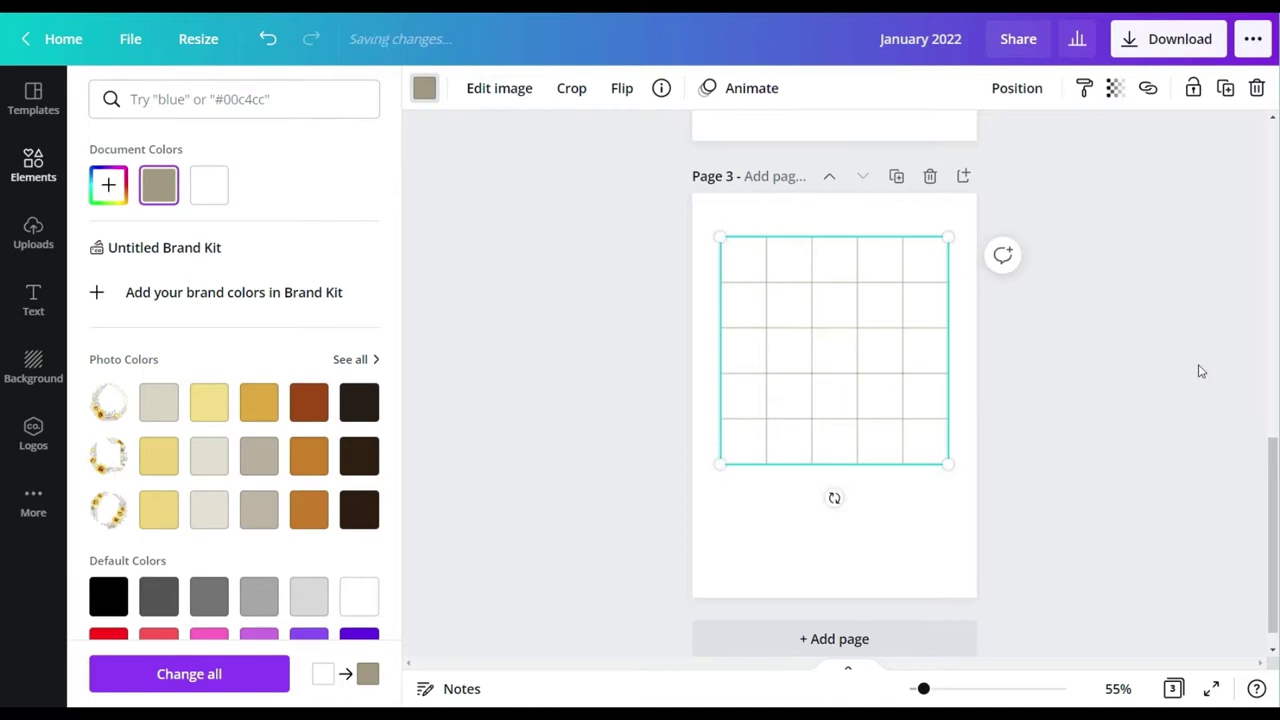
Step: Duplicate the grid on page 3 and shift the copy straight down towards the page's lower edge
{"action": "scroll", "coordinate": [1200, 370], "scroll_direction": "down", "scroll_amount": 1}
{"action": "left_click", "coordinate": [1225, 88]}
{"action": "left_click_drag", "start_coordinate": [882, 330], "coordinate": [872, 394]}
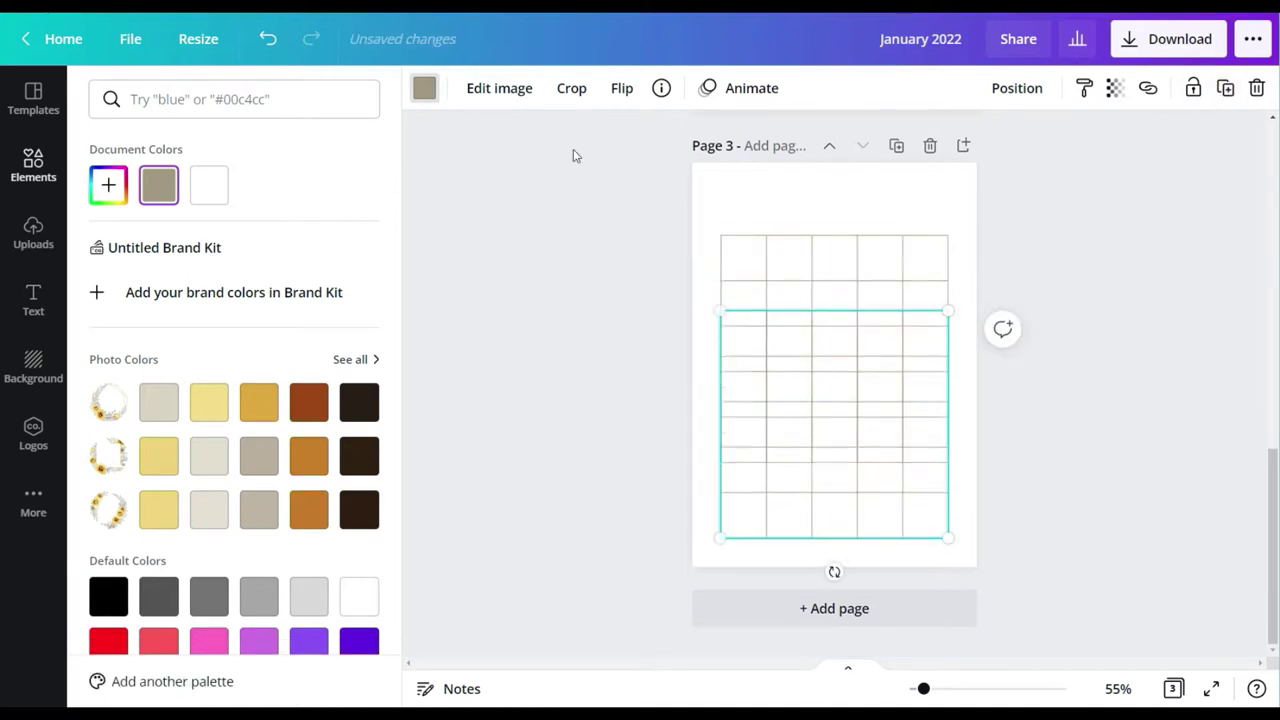
Step: Crop the overlapping lower grid copy on page 3 down to only its bottom row of squares
{"action": "left_click", "coordinate": [571, 88]}
{"action": "left_click_drag", "start_coordinate": [720, 309], "coordinate": [716, 481]}
{"action": "left_click_drag", "start_coordinate": [924, 689], "coordinate": [990, 690]}
{"action": "scroll", "coordinate": [897, 377], "scroll_direction": "up", "scroll_amount": 3}
{"action": "scroll", "coordinate": [897, 377], "scroll_direction": "down", "scroll_amount": 9}
{"action": "left_click_drag", "start_coordinate": [700, 663], "coordinate": [574, 663]}
{"action": "left_click", "coordinate": [571, 629]}
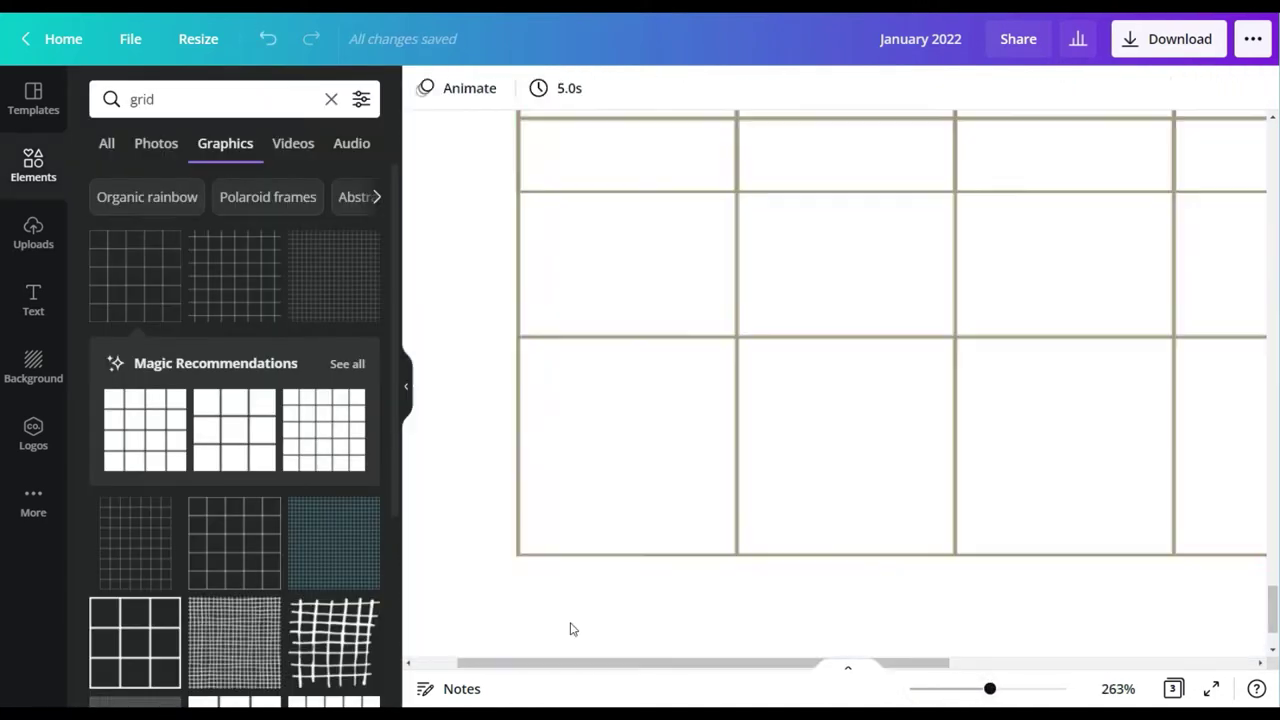
{"action": "left_click", "coordinate": [590, 520]}
{"action": "left_click", "coordinate": [565, 88]}
{"action": "scroll", "coordinate": [590, 251], "scroll_direction": "up", "scroll_amount": 8}
{"action": "left_click_drag", "start_coordinate": [516, 340], "coordinate": [502, 258]}
{"action": "scroll", "coordinate": [514, 419], "scroll_direction": "down", "scroll_amount": 9}
{"action": "left_click", "coordinate": [448, 94]}
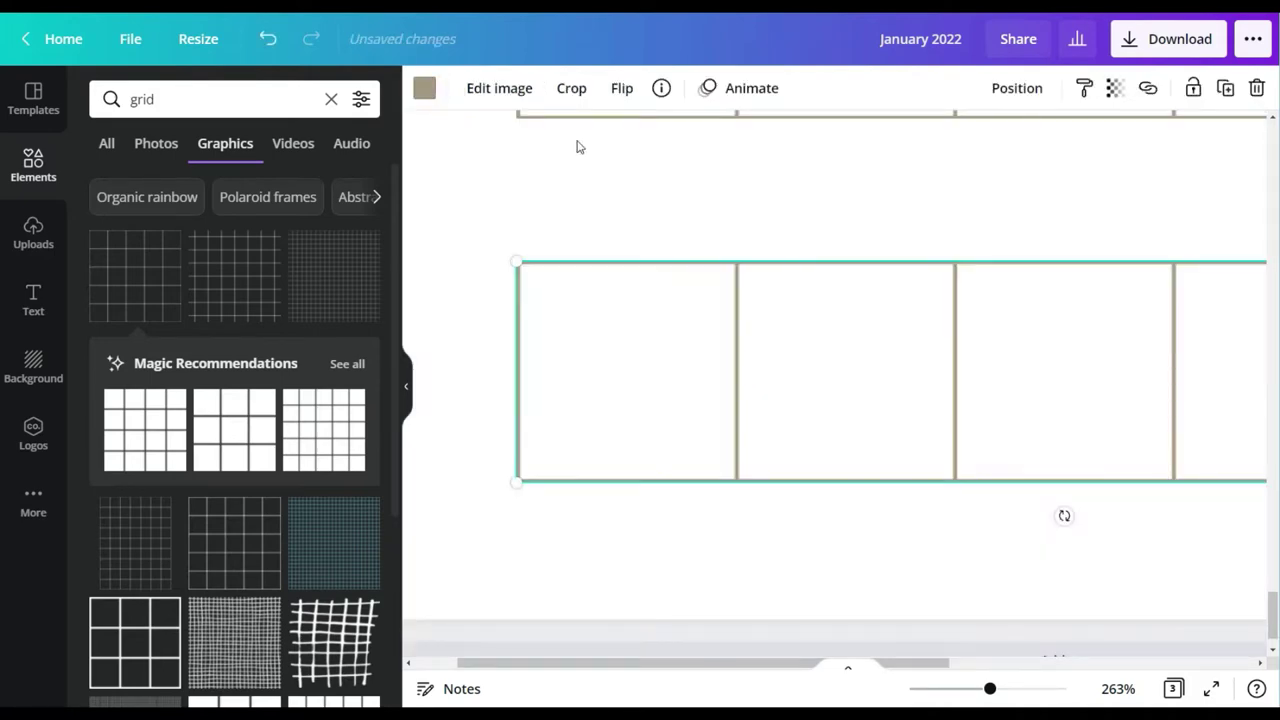
Step: Trim the cropped row's upper line and move the main grid down until it joins the row on page 3
{"action": "double_click", "coordinate": [518, 266]}
{"action": "left_click", "coordinate": [459, 89]}
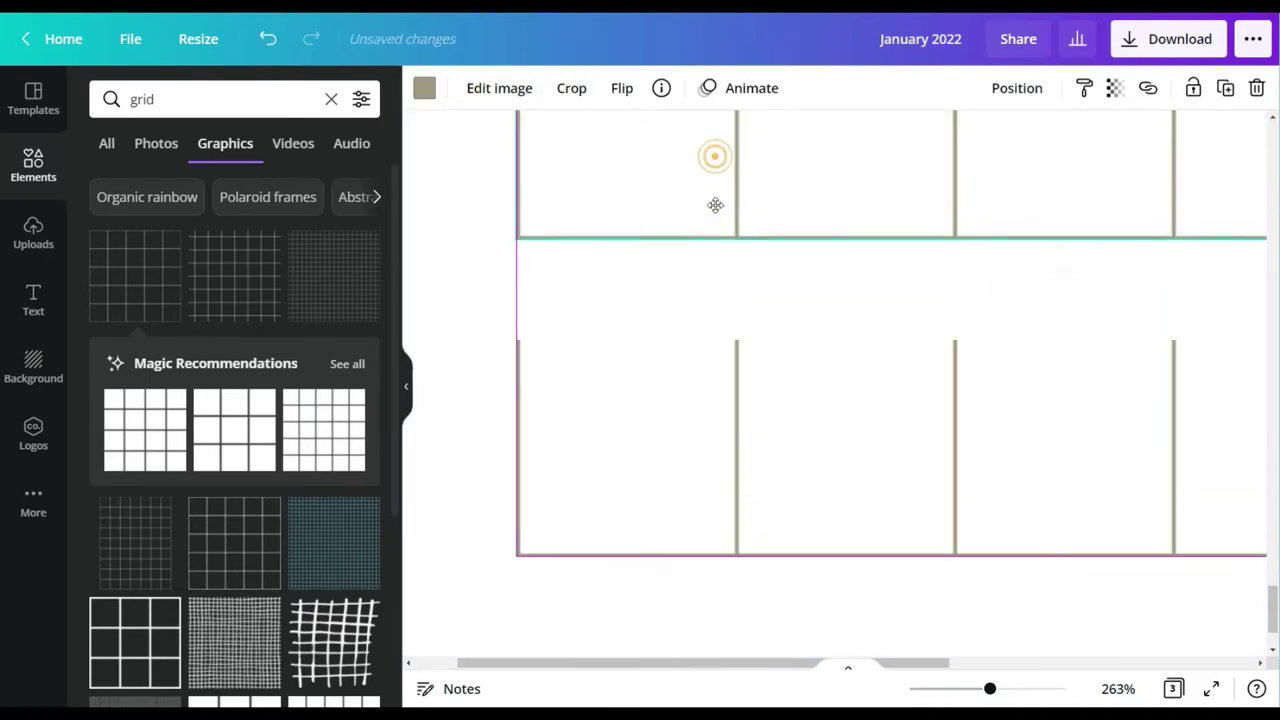
{"action": "left_click", "coordinate": [577, 309]}
{"action": "left_click", "coordinate": [463, 291]}
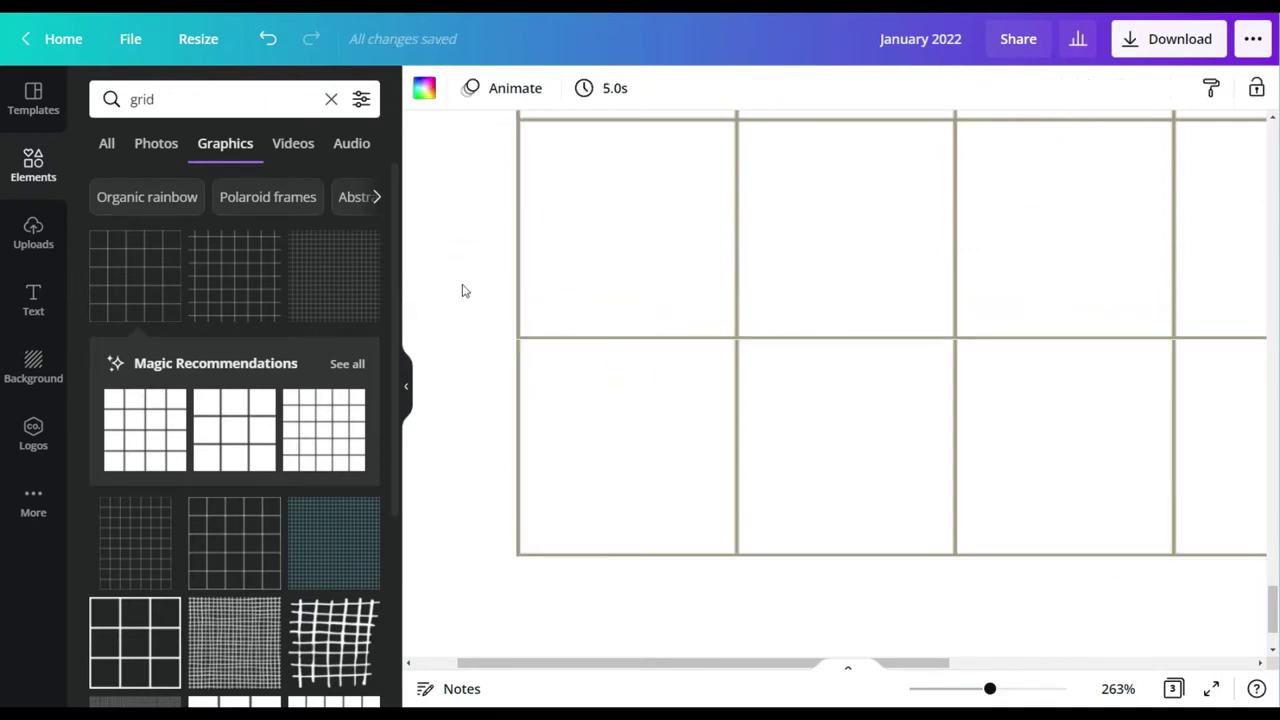
Step: Add a fourth page and paste a copy of both grid pieces from page 3 onto it, centred near the lower margin
{"action": "left_click", "coordinate": [1118, 689]}
{"action": "left_click", "coordinate": [1077, 592]}
{"action": "left_click", "coordinate": [880, 608]}
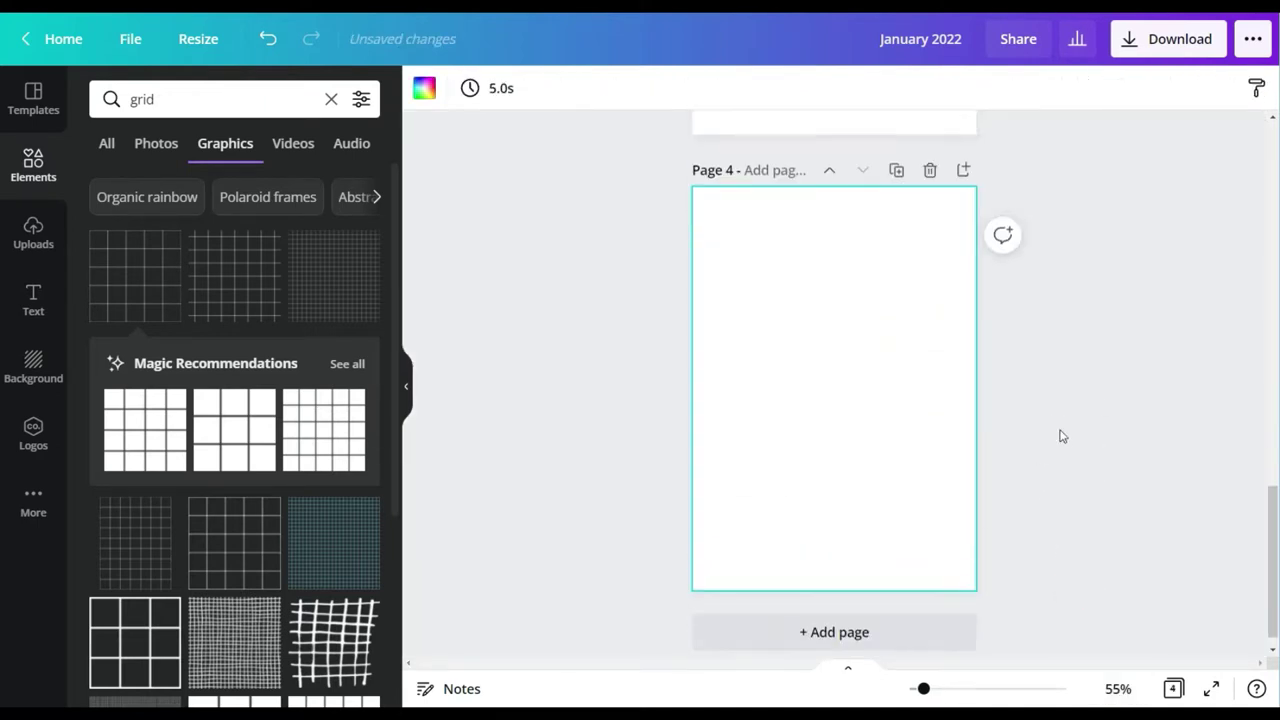
{"action": "scroll", "coordinate": [1064, 435], "scroll_direction": "up", "scroll_amount": 4}
{"action": "left_click_drag", "start_coordinate": [1054, 226], "coordinate": [817, 503]}
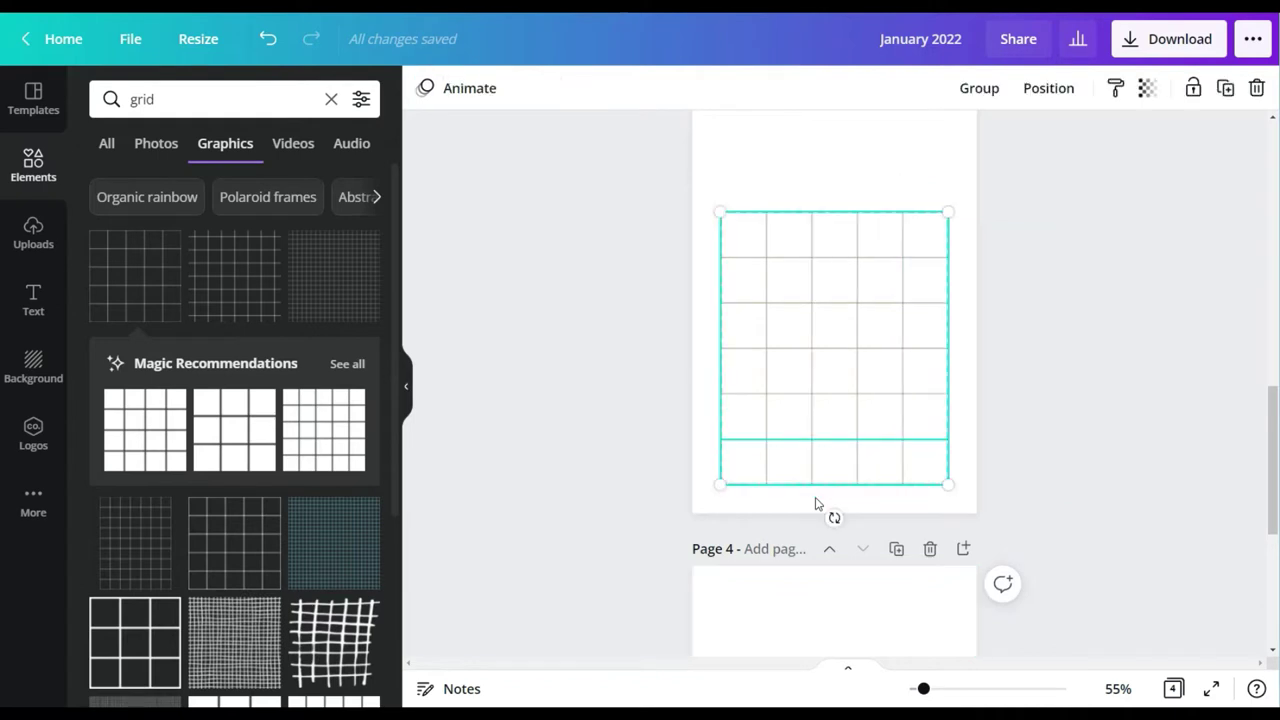
{"action": "key", "text": "ctrl+c"}
{"action": "key", "text": "ctrl+v"}
{"action": "scroll", "coordinate": [840, 355], "scroll_direction": "down", "scroll_amount": 4}
{"action": "mouse_move", "coordinate": [843, 357]}
{"action": "left_mouse_down"}
{"action": "mouse_move", "coordinate": [831, 346]}
{"action": "mouse_move", "coordinate": [838, 367]}
{"action": "left_mouse_up"}
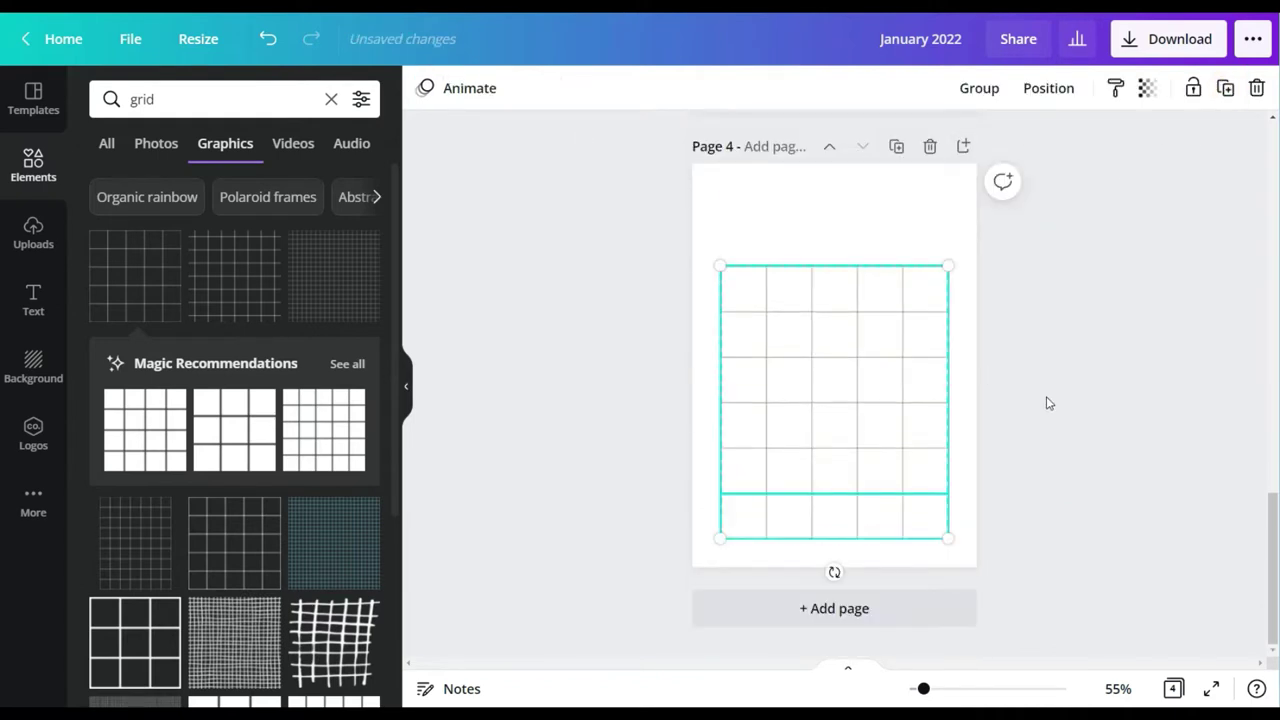
{"action": "left_click", "coordinate": [1049, 403]}
Step: Crop the main grid on page 4 from its right side down to two columns, ending exactly on the column line
{"action": "left_click", "coordinate": [866, 376]}
{"action": "left_click", "coordinate": [569, 90]}
{"action": "left_click_drag", "start_coordinate": [923, 689], "coordinate": [935, 689]}
{"action": "left_click_drag", "start_coordinate": [1026, 194], "coordinate": [800, 181]}
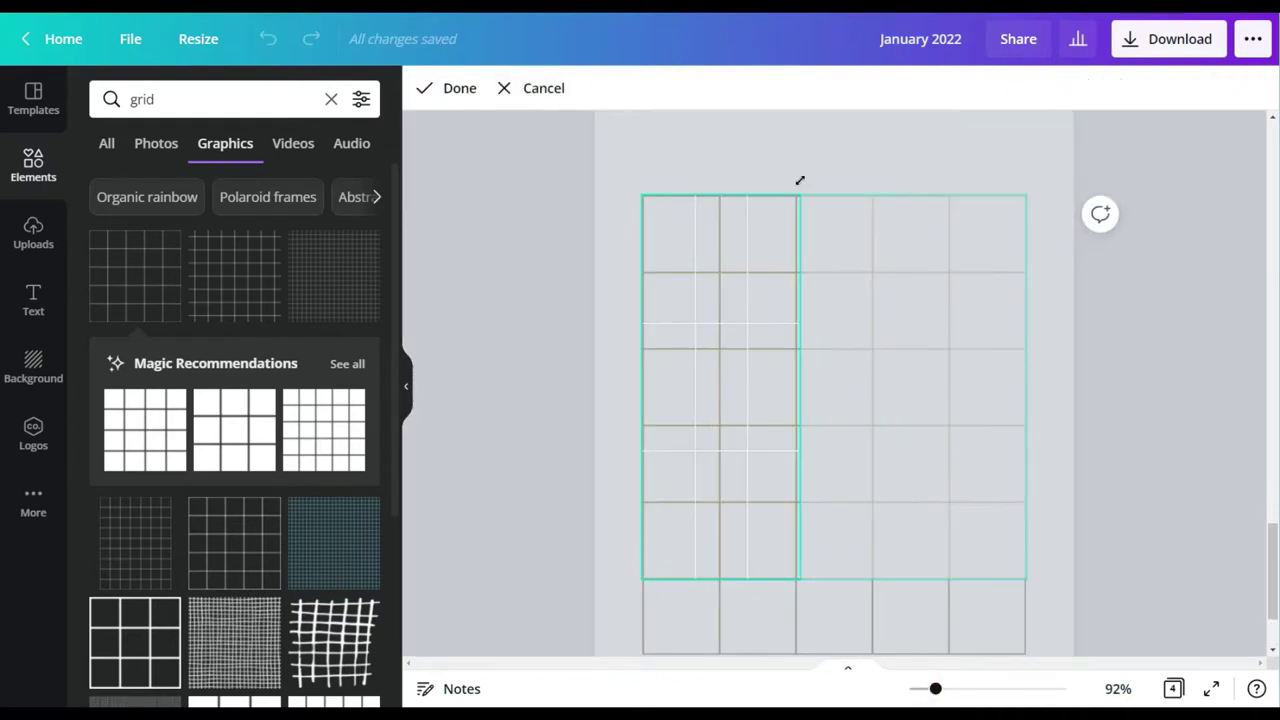
{"action": "scroll", "coordinate": [800, 180], "scroll_direction": "up", "scroll_amount": 5}
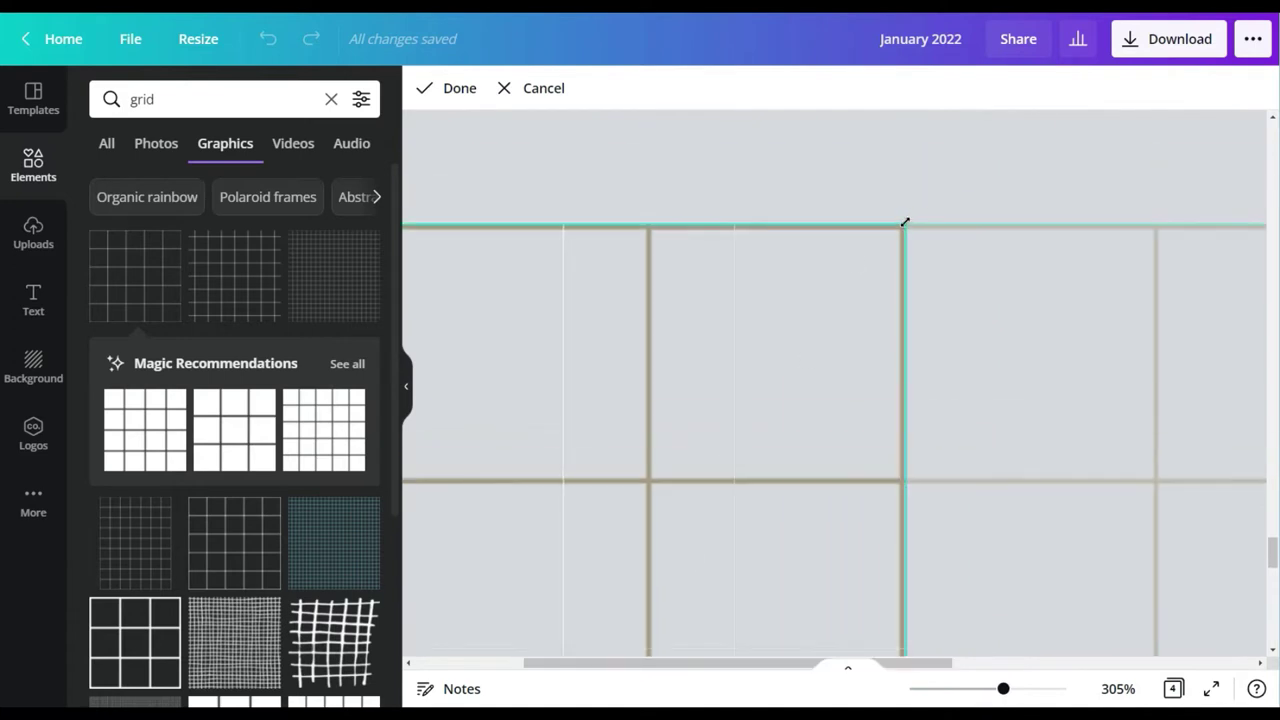
{"action": "left_click", "coordinate": [447, 89]}
{"action": "left_click", "coordinate": [1048, 260]}
{"action": "scroll", "coordinate": [997, 241], "scroll_direction": "down", "scroll_amount": 4}
Step: Crop the bottom grid row on page 4 to two columns to match the grid above
{"action": "left_click", "coordinate": [1011, 500]}
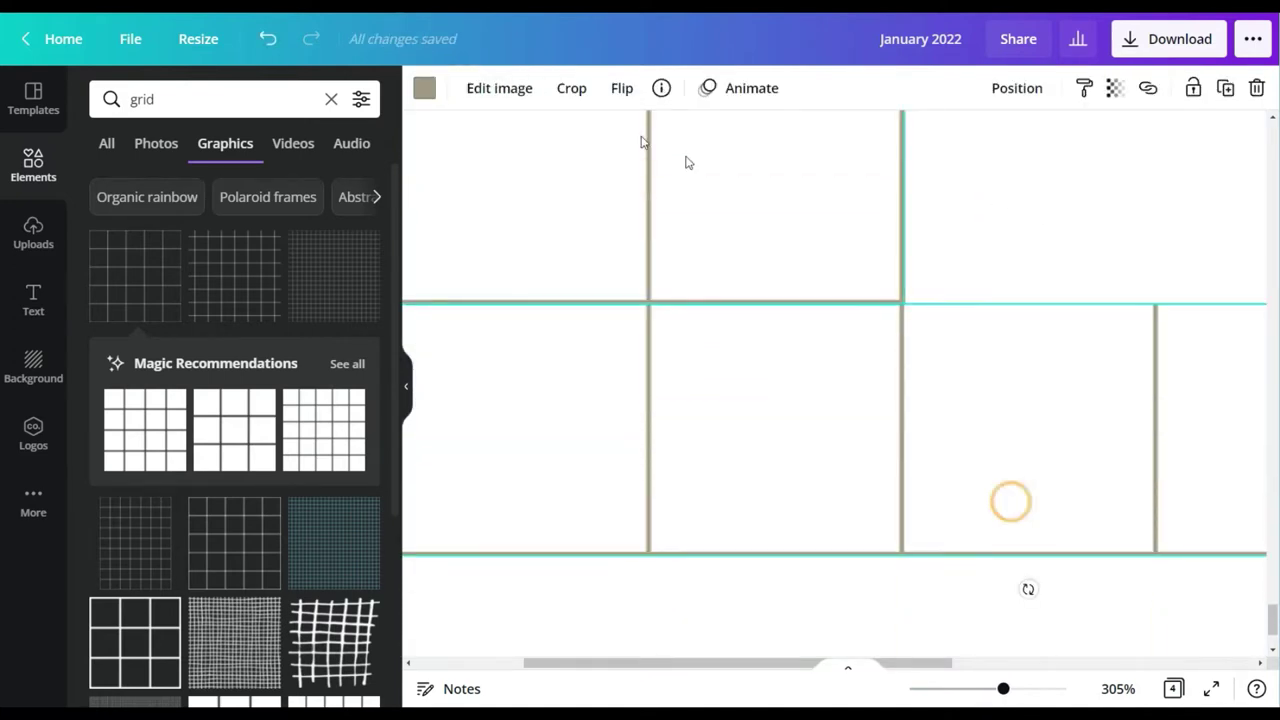
{"action": "left_click", "coordinate": [569, 88]}
{"action": "left_click_drag", "start_coordinate": [770, 668], "coordinate": [993, 668]}
{"action": "double_click", "coordinate": [1209, 306]}
{"action": "left_click_drag", "start_coordinate": [1209, 306], "coordinate": [485, 311]}
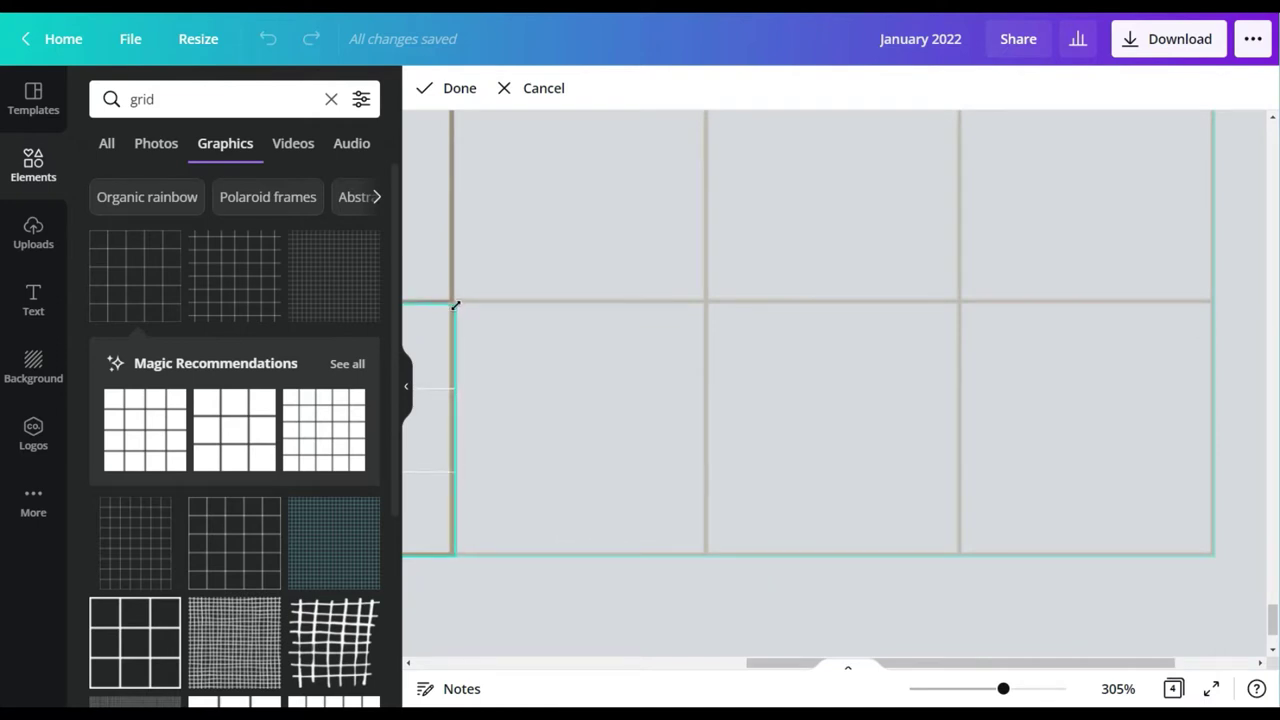
{"action": "left_click", "coordinate": [444, 89]}
{"action": "left_click", "coordinate": [656, 330]}
Step: Fine-tune the crop of page 4's bottom row so its right edge aligns with the grid above
{"action": "left_click_drag", "start_coordinate": [810, 666], "coordinate": [632, 666]}
{"action": "left_click", "coordinate": [666, 431]}
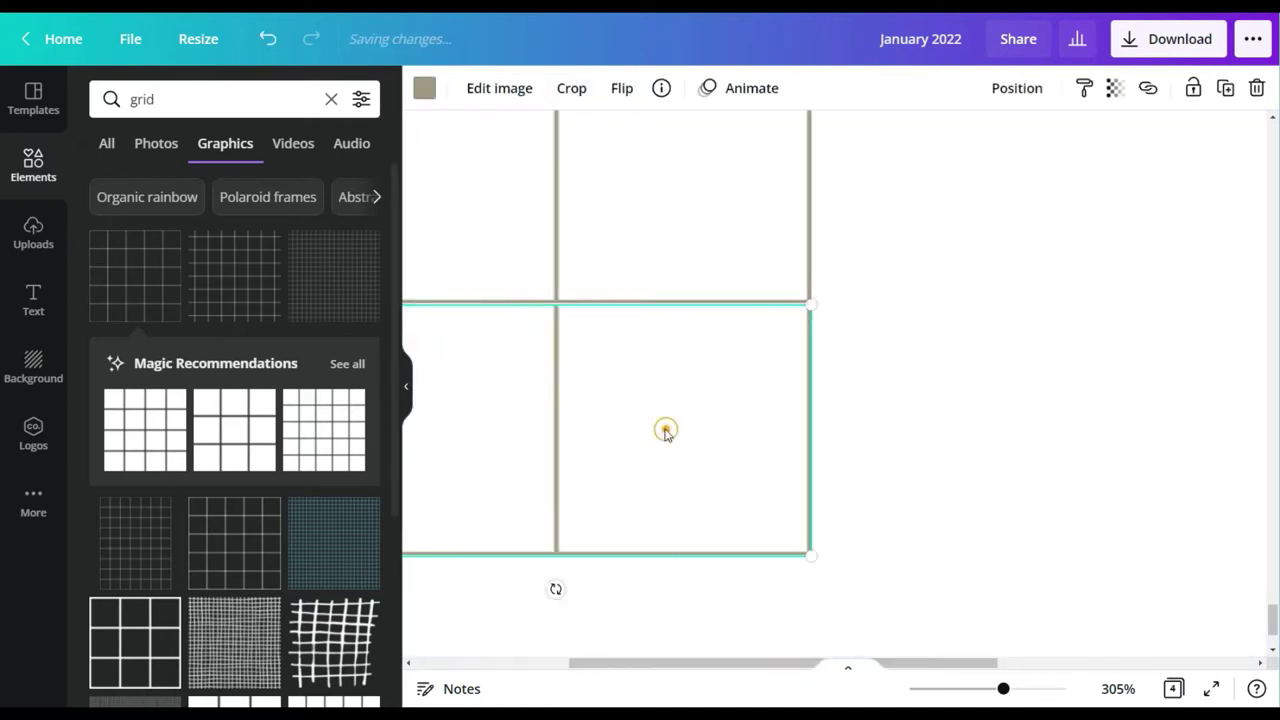
{"action": "left_click", "coordinate": [570, 91]}
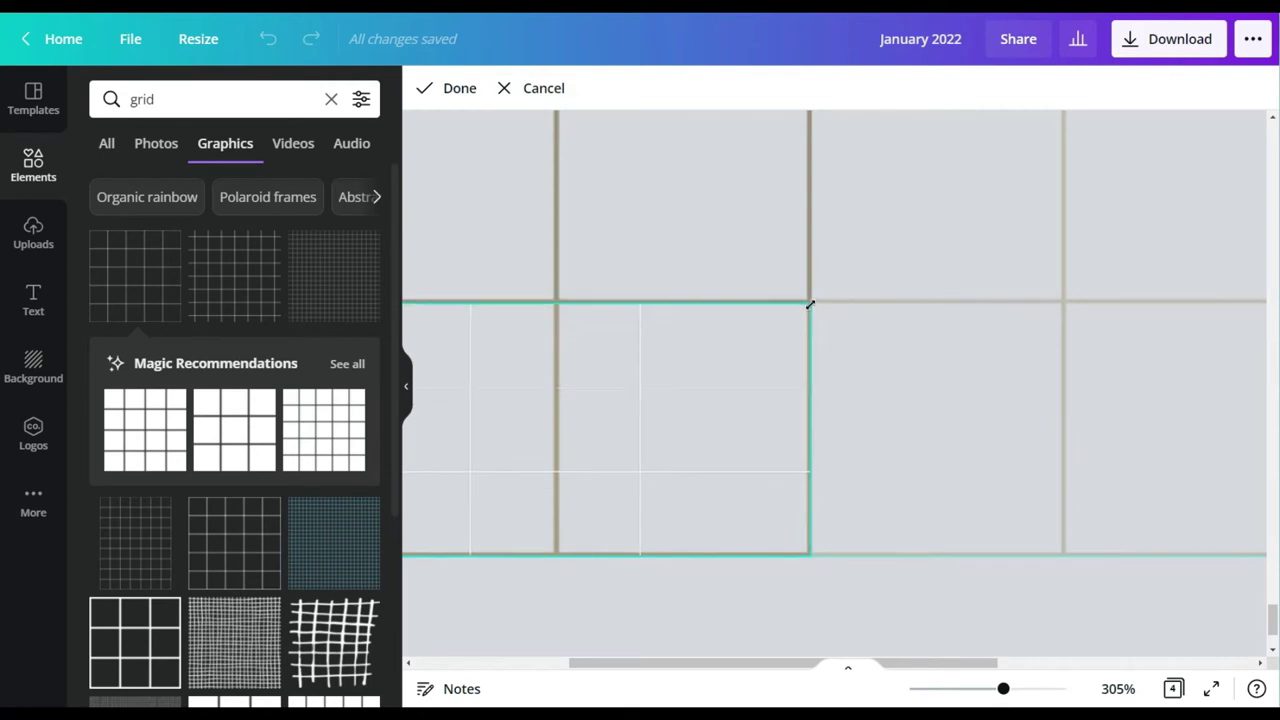
{"action": "left_click", "coordinate": [971, 406]}
{"action": "left_click", "coordinate": [971, 406]}
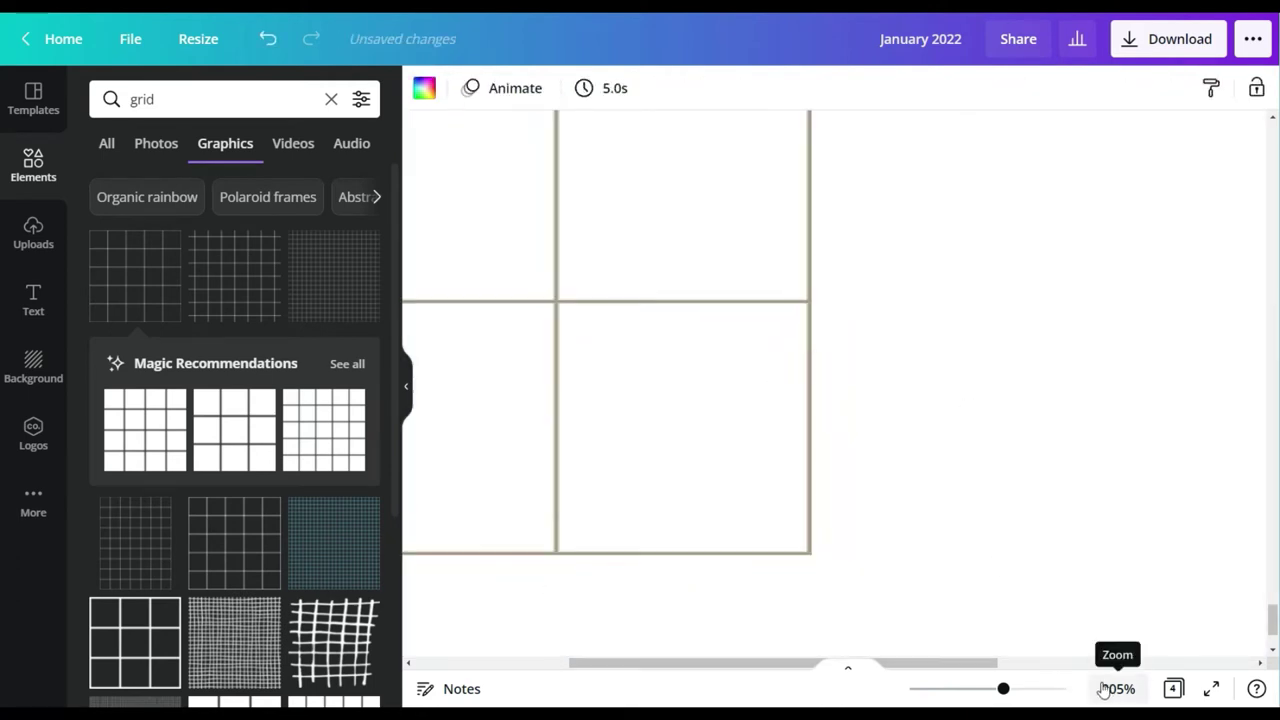
Step: Duplicate the "January 2022" heading, place the copy above the grid on page 3 and widen its box to the grid width
{"action": "left_click", "coordinate": [1108, 688]}
{"action": "left_click", "coordinate": [1106, 622]}
{"action": "left_click", "coordinate": [1054, 476]}
{"action": "scroll", "coordinate": [1052, 468], "scroll_direction": "up", "scroll_amount": 2}
{"action": "scroll", "coordinate": [1054, 460], "scroll_direction": "down", "scroll_amount": 2}
{"action": "scroll", "coordinate": [1054, 455], "scroll_direction": "up", "scroll_amount": 8}
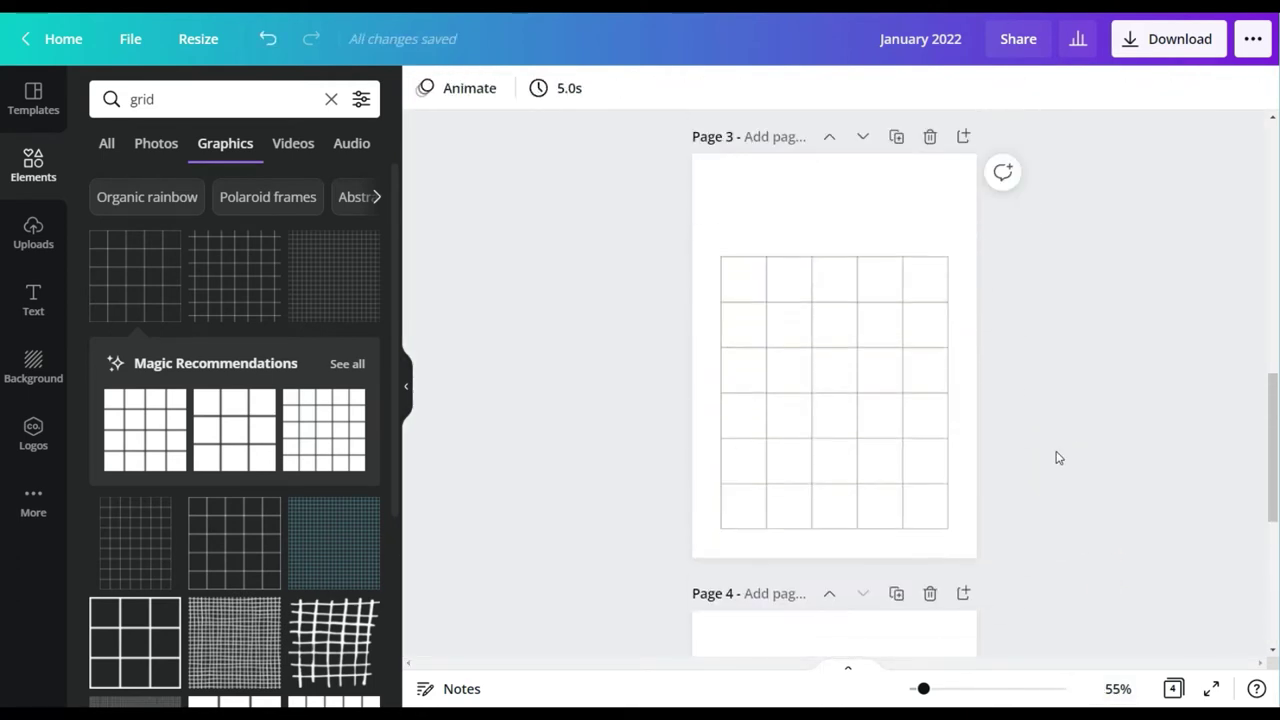
{"action": "left_click", "coordinate": [818, 240]}
{"action": "left_click", "coordinate": [1034, 88]}
{"action": "left_click", "coordinate": [1026, 134]}
{"action": "scroll", "coordinate": [848, 381], "scroll_direction": "down", "scroll_amount": 3}
{"action": "left_click_drag", "start_coordinate": [864, 300], "coordinate": [800, 306]}
{"action": "left_click_drag", "start_coordinate": [879, 292], "coordinate": [948, 292]}
Step: Set the page 3 heading's font size to 42 so it fits on one line
{"action": "left_click_drag", "start_coordinate": [911, 317], "coordinate": [746, 252]}
{"action": "left_click", "coordinate": [633, 89]}
{"action": "scroll", "coordinate": [645, 250], "scroll_direction": "down", "scroll_amount": 3}
{"action": "left_click", "coordinate": [651, 249]}
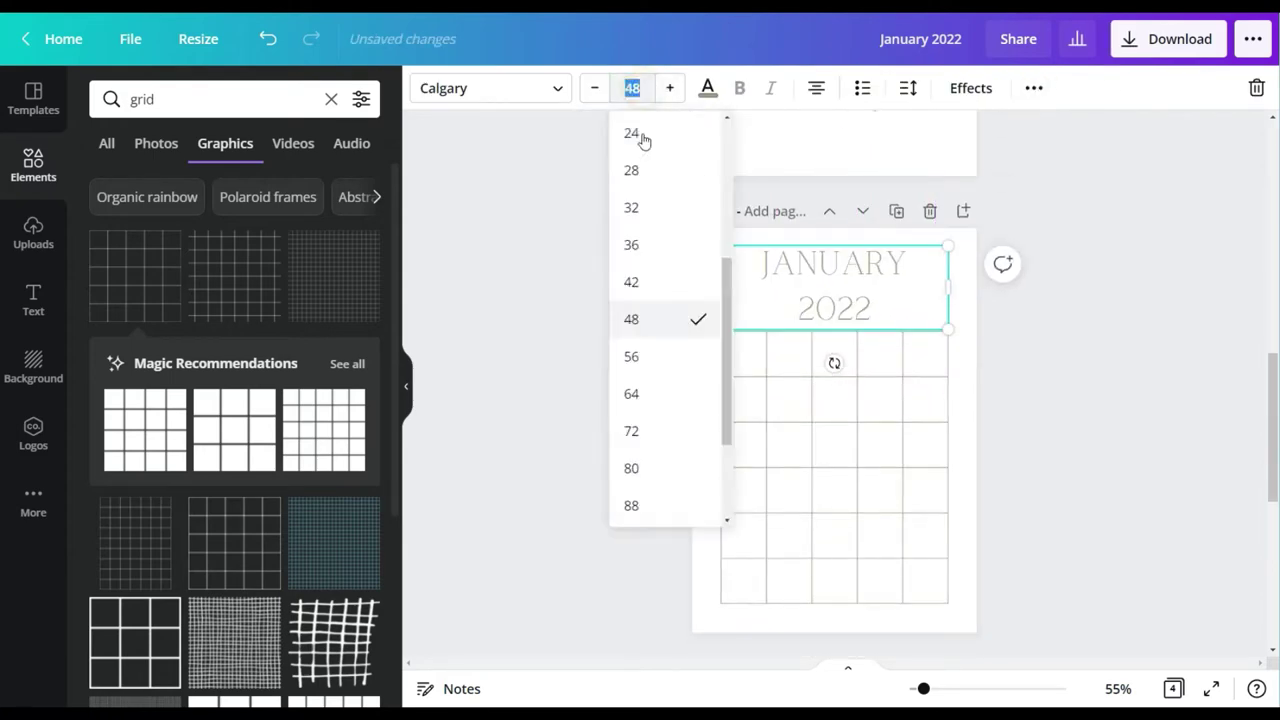
{"action": "left_click", "coordinate": [640, 280]}
{"action": "left_click", "coordinate": [1073, 433]}
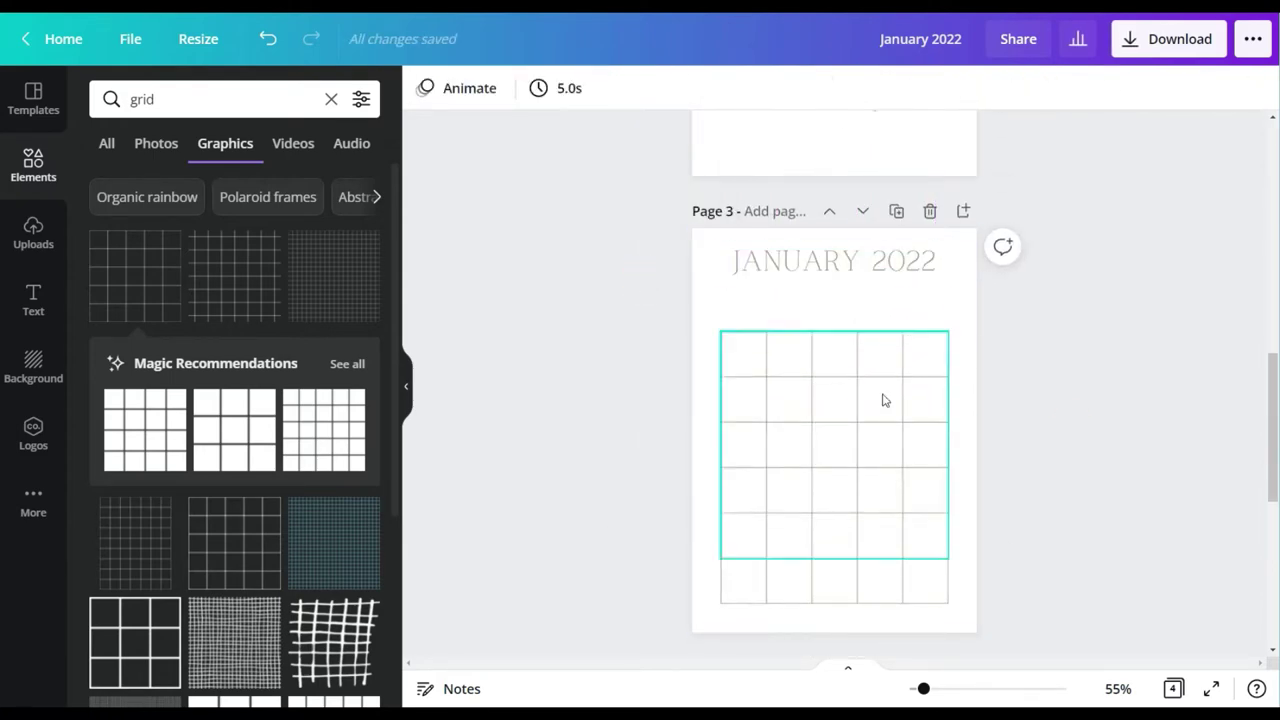
Step: Group the two grid pieces on page 3, move the group up and shift the heading down to the margin line
{"action": "left_click_drag", "start_coordinate": [654, 357], "coordinate": [831, 612]}
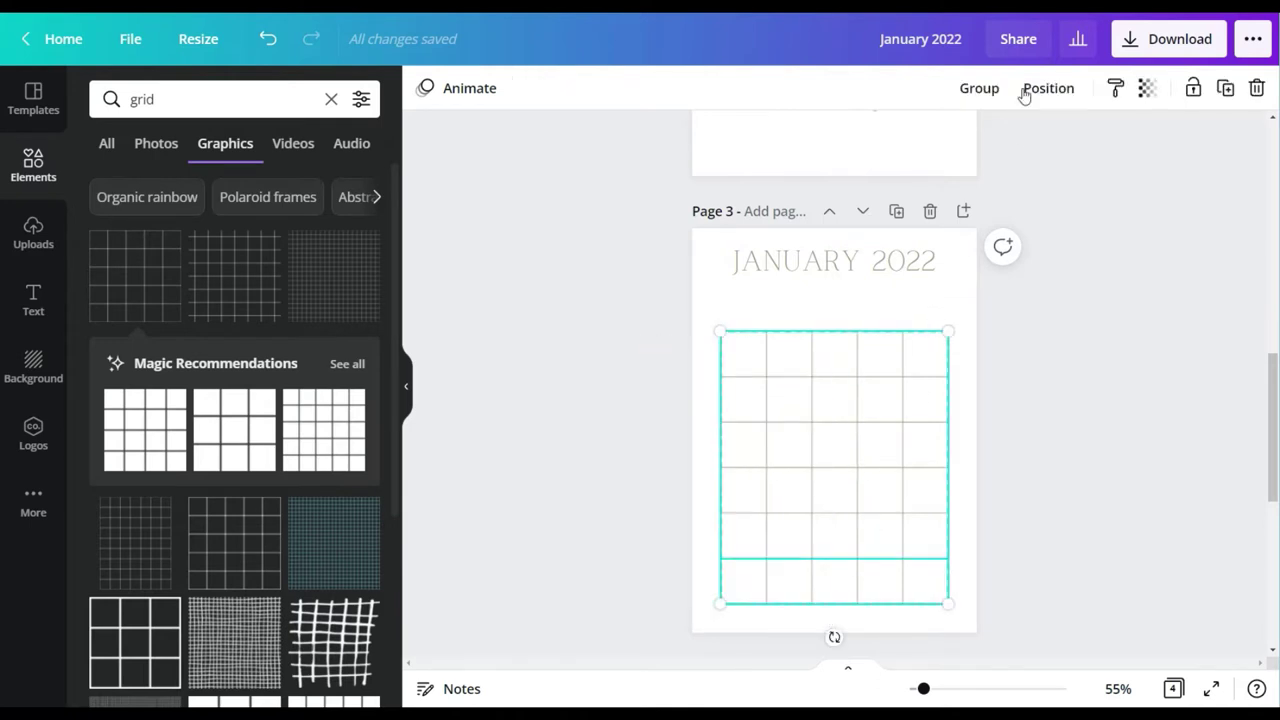
{"action": "left_click", "coordinate": [964, 90]}
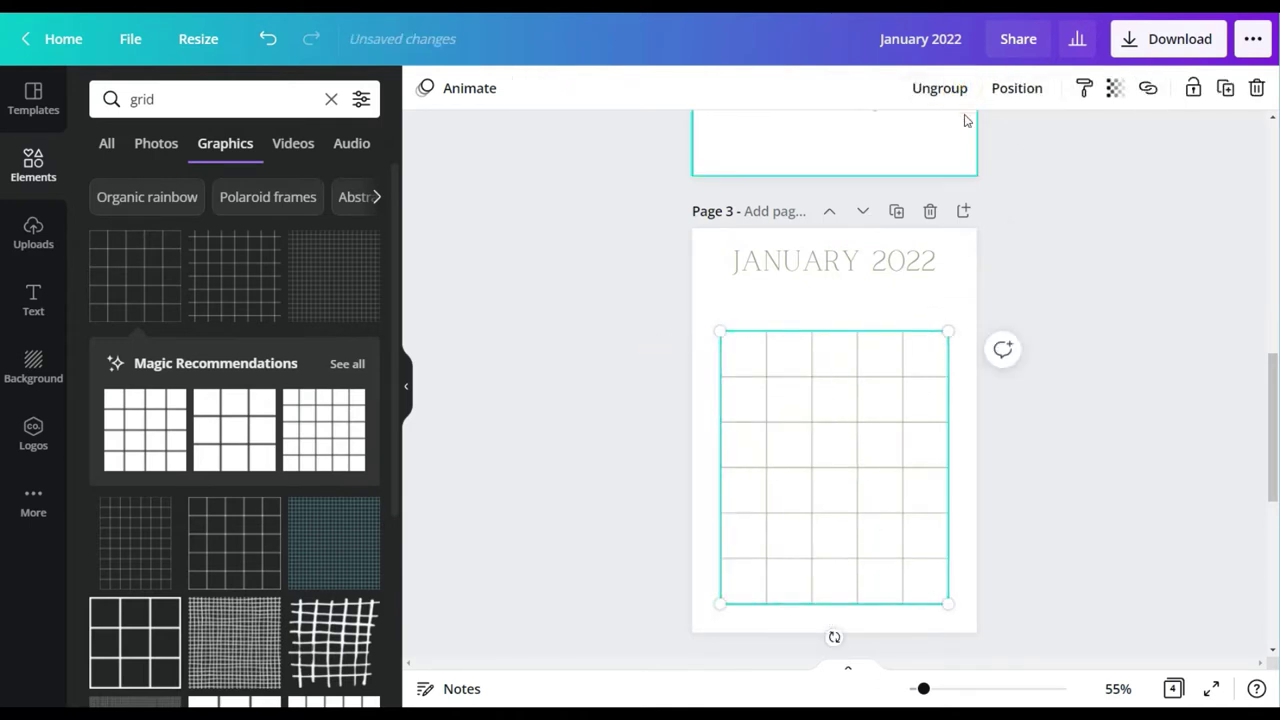
{"action": "left_click", "coordinate": [586, 443]}
{"action": "left_click_drag", "start_coordinate": [834, 477], "coordinate": [831, 449]}
{"action": "mouse_move", "coordinate": [847, 254]}
{"action": "left_mouse_down"}
{"action": "mouse_move", "coordinate": [846, 285]}
{"action": "mouse_move", "coordinate": [837, 271]}
{"action": "left_mouse_up"}
{"action": "left_click", "coordinate": [1119, 292]}
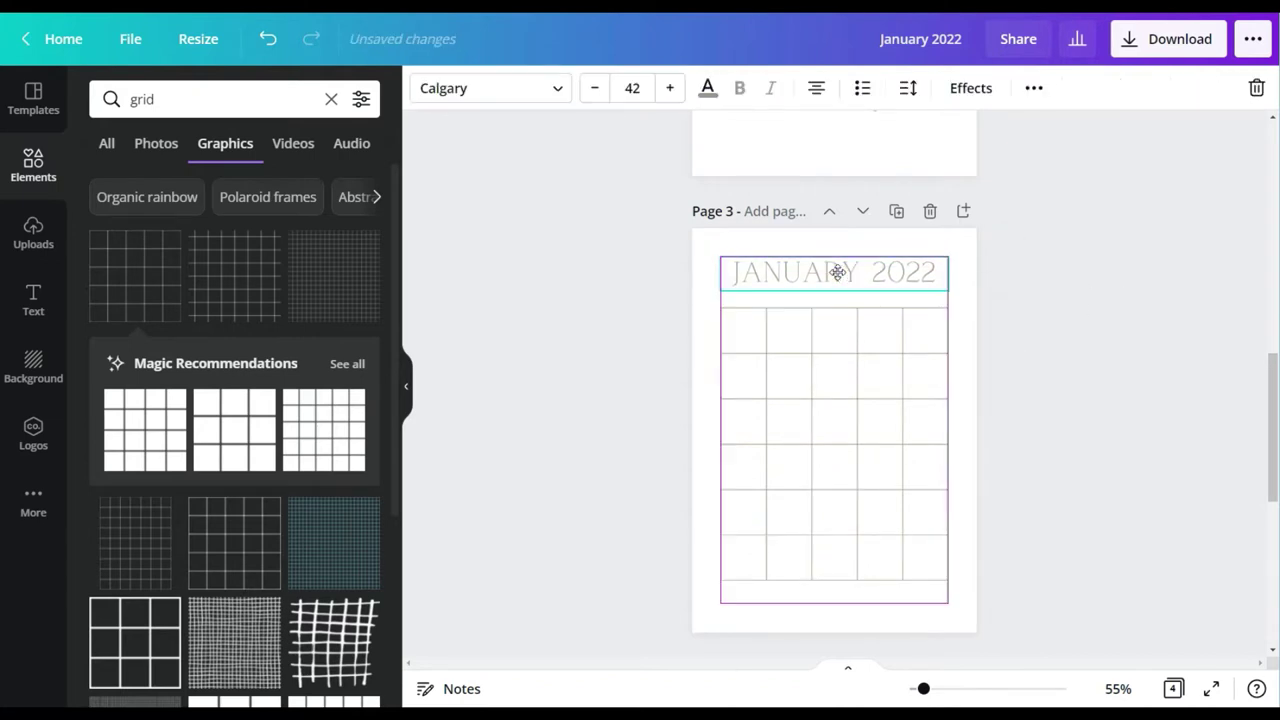
{"action": "left_click_drag", "start_coordinate": [829, 406], "coordinate": [829, 415]}
Step: Duplicate the page 3 heading, place the copy directly below it and replace its text with "MONDAY"
{"action": "left_click", "coordinate": [841, 271]}
{"action": "left_click", "coordinate": [1034, 88]}
{"action": "left_click", "coordinate": [1012, 136]}
{"action": "left_click_drag", "start_coordinate": [850, 287], "coordinate": [838, 312]}
{"action": "double_click", "coordinate": [838, 314]}
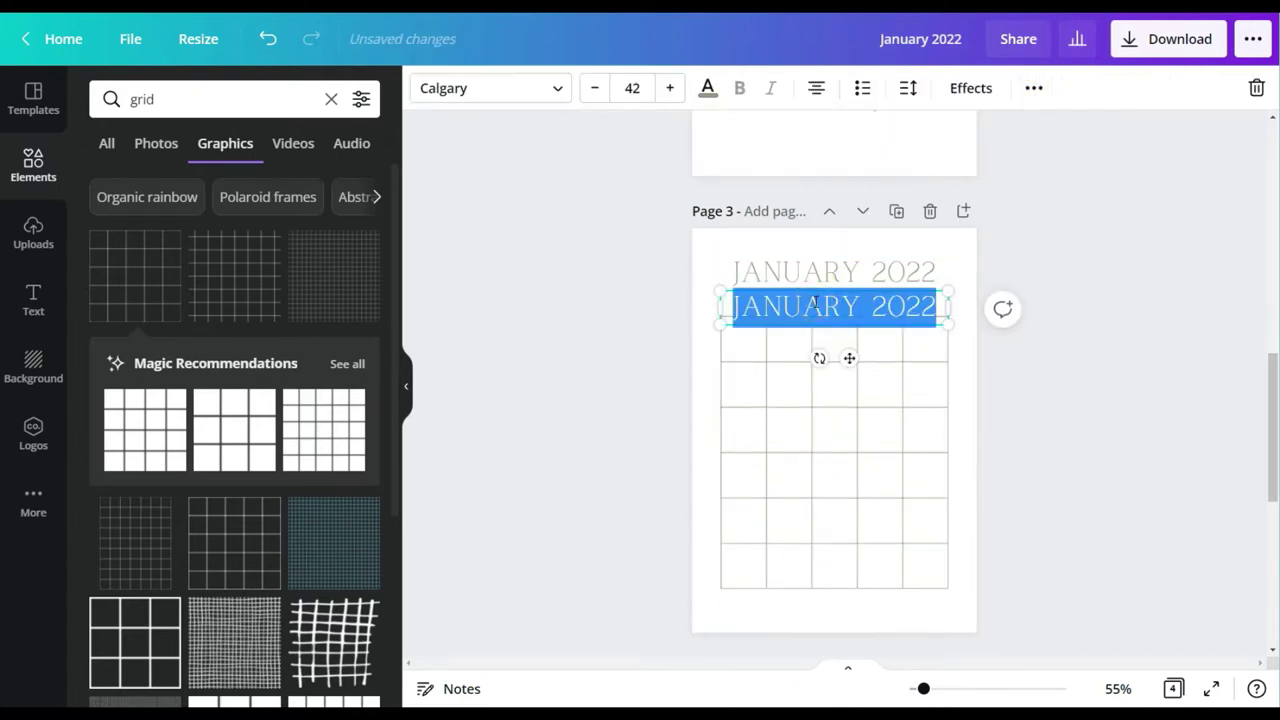
{"action": "type", "text": "MONDAY"}
Step: Set the MONDAY label's font size to 12
{"action": "left_click", "coordinate": [632, 88]}
{"action": "left_click", "coordinate": [651, 131]}
{"action": "left_click", "coordinate": [632, 88]}
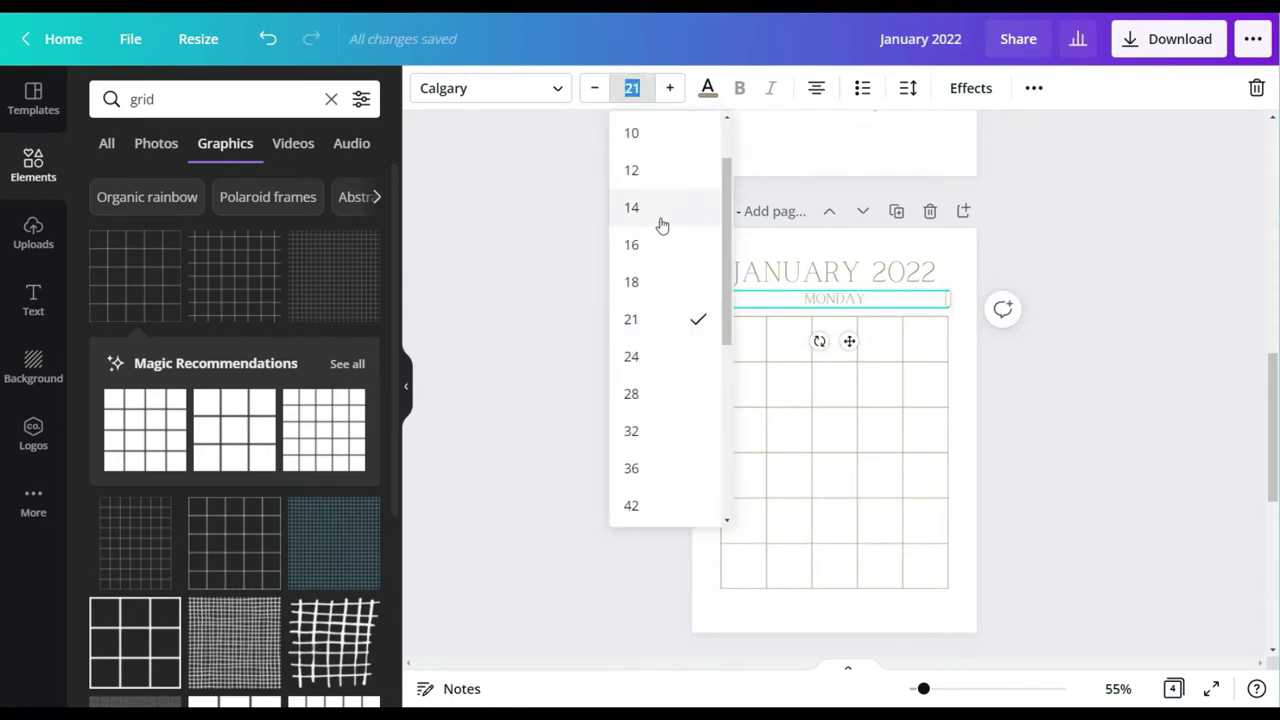
{"action": "left_click", "coordinate": [660, 243]}
{"action": "left_click", "coordinate": [632, 88]}
{"action": "left_click", "coordinate": [641, 251]}
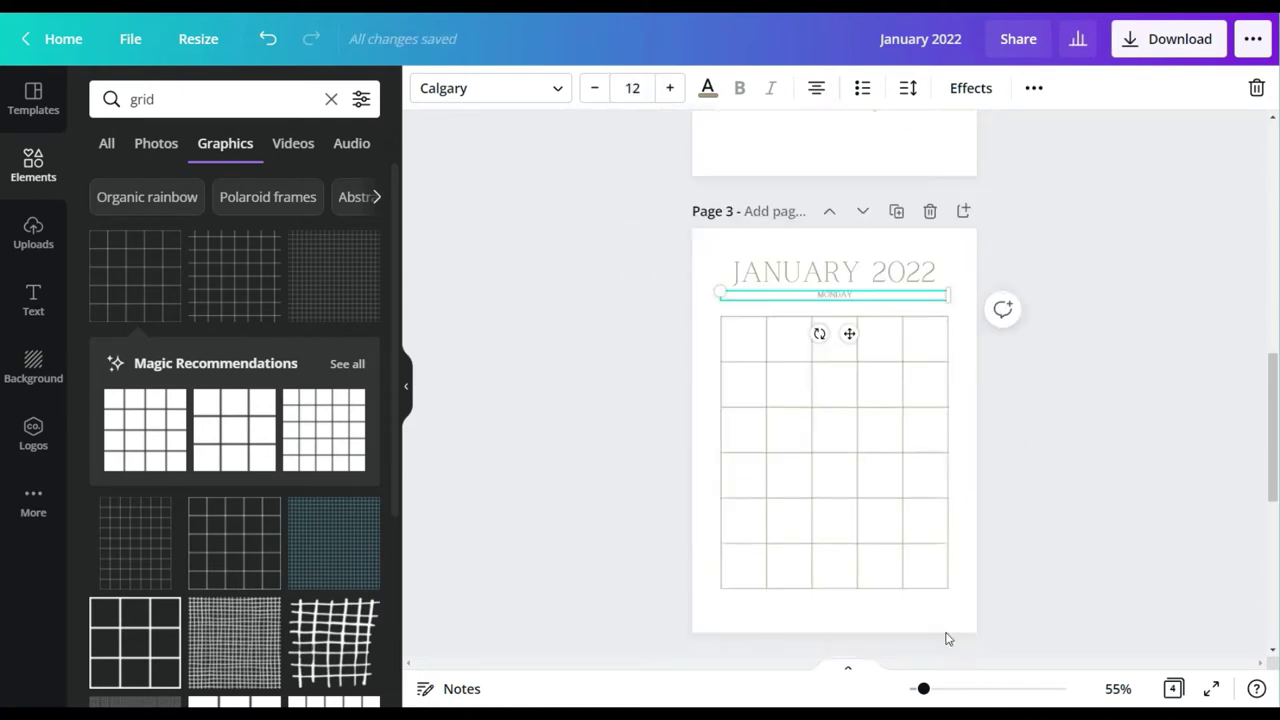
Step: Narrow the MONDAY text box to about one column width and place it above the grid's first column
{"action": "key", "text": "ctrl+plus"}
{"action": "key", "text": "ctrl+plus"}
{"action": "key", "text": "ctrl+plus"}
{"action": "left_click_drag", "start_coordinate": [1095, 174], "coordinate": [677, 174]}
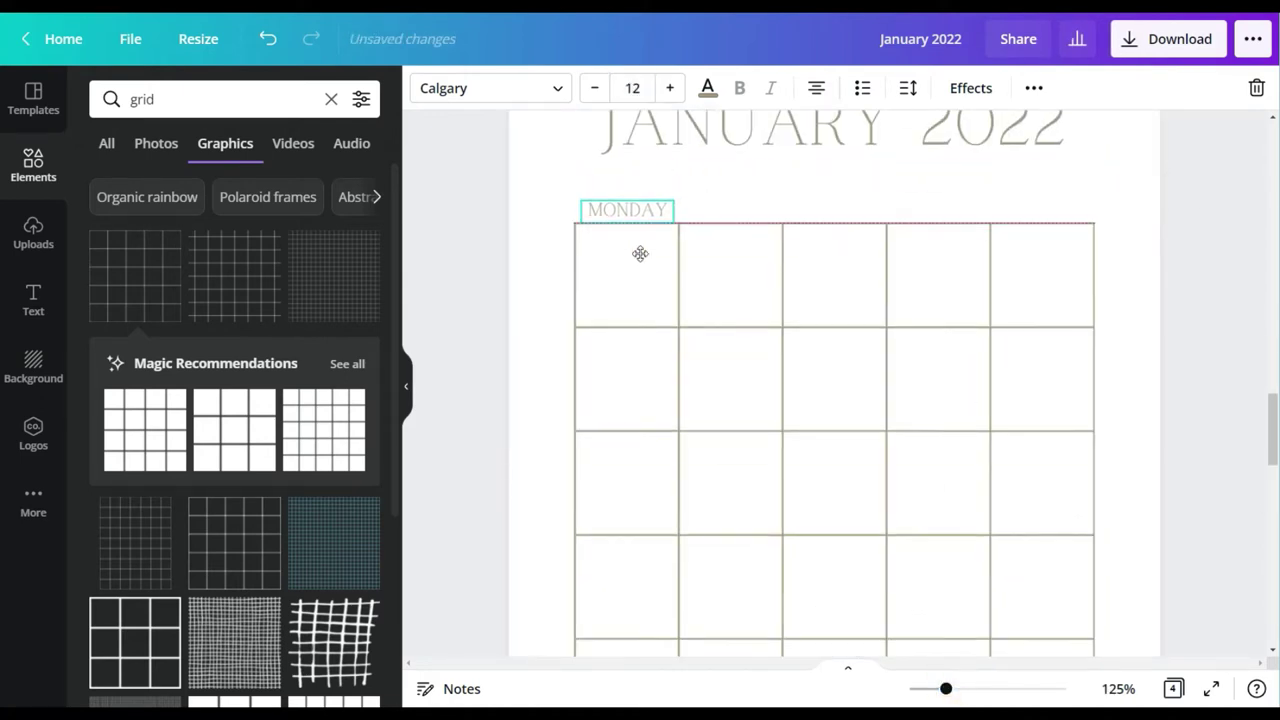
Step: Duplicate the MONDAY label five times and place one copy above the second column
{"action": "key", "text": "ctrl+d"}
{"action": "key", "text": "ctrl+d"}
{"action": "key", "text": "ctrl+d"}
{"action": "key", "text": "ctrl+d"}
{"action": "key", "text": "ctrl+d"}
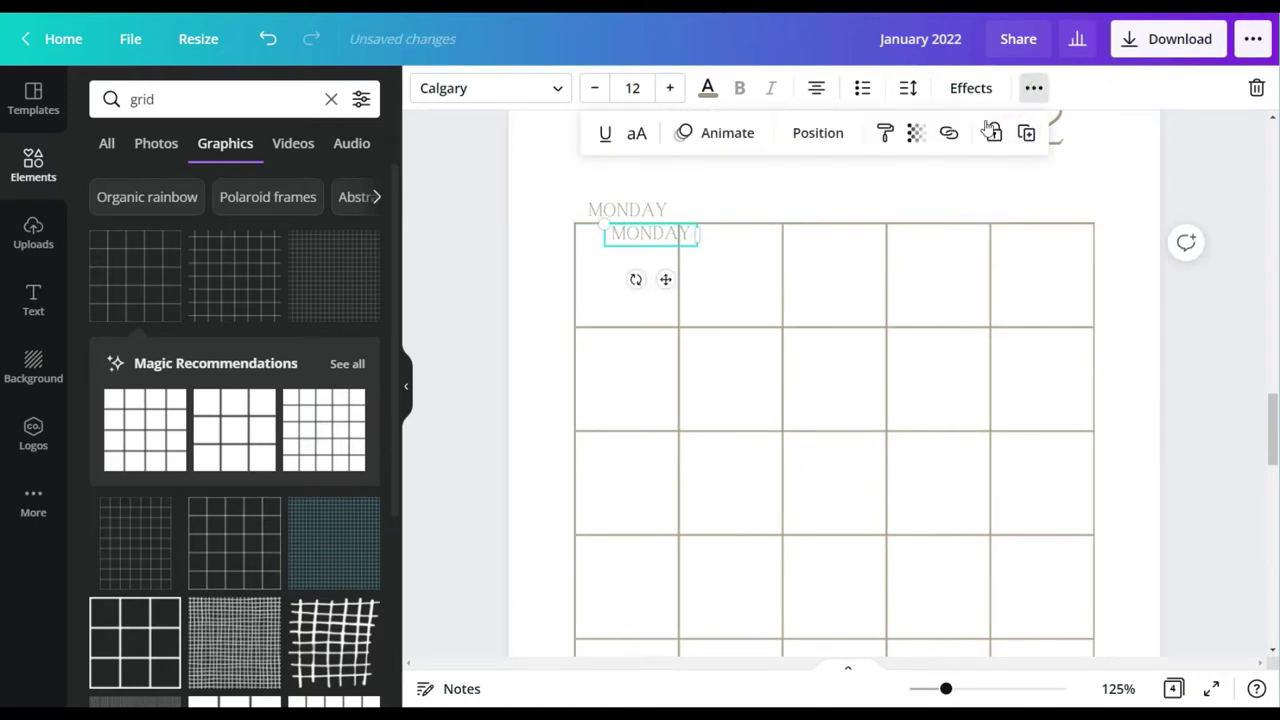
{"action": "left_click_drag", "start_coordinate": [754, 369], "coordinate": [749, 254]}
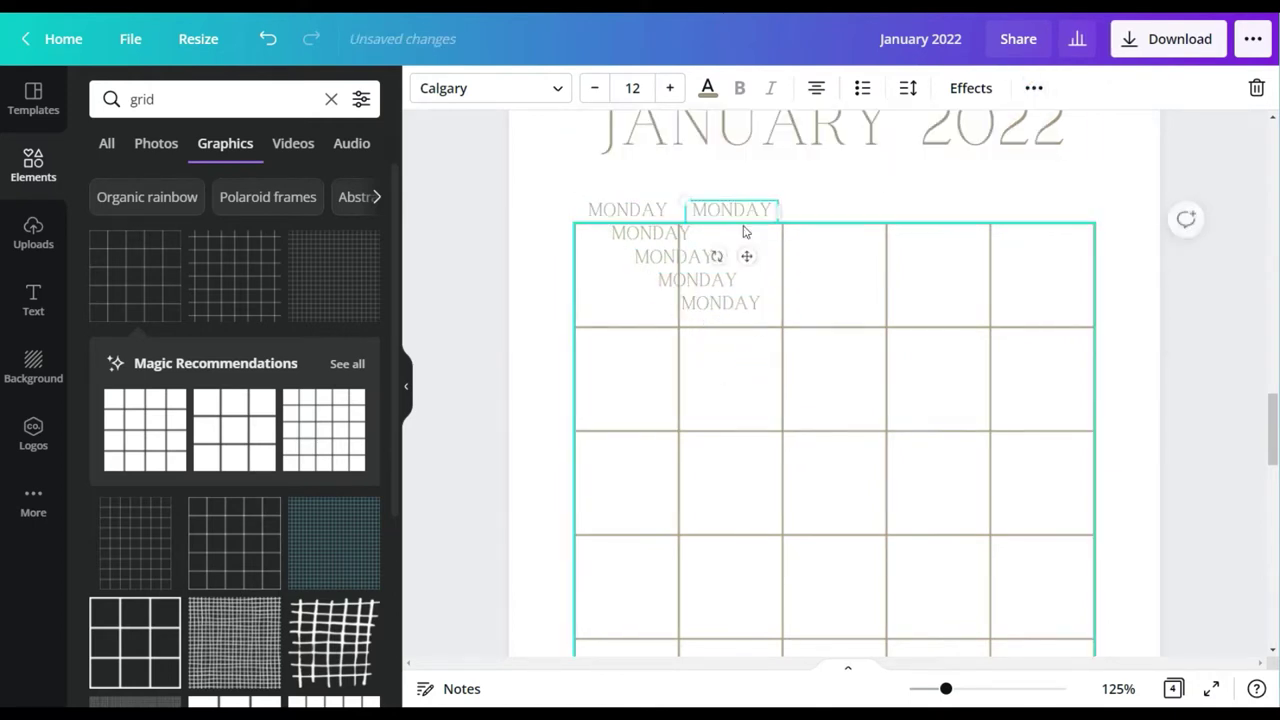
Step: Change the second-column label to "TUESDAY" and place another copy above the third column reading "WEDNESDAY"
{"action": "double_click", "coordinate": [738, 209]}
{"action": "type", "text": "TUESDAY"}
{"action": "left_click", "coordinate": [724, 303]}
{"action": "left_click_drag", "start_coordinate": [727, 305], "coordinate": [900, 229]}
{"action": "double_click", "coordinate": [836, 210]}
{"action": "type", "text": "WEDNES"}
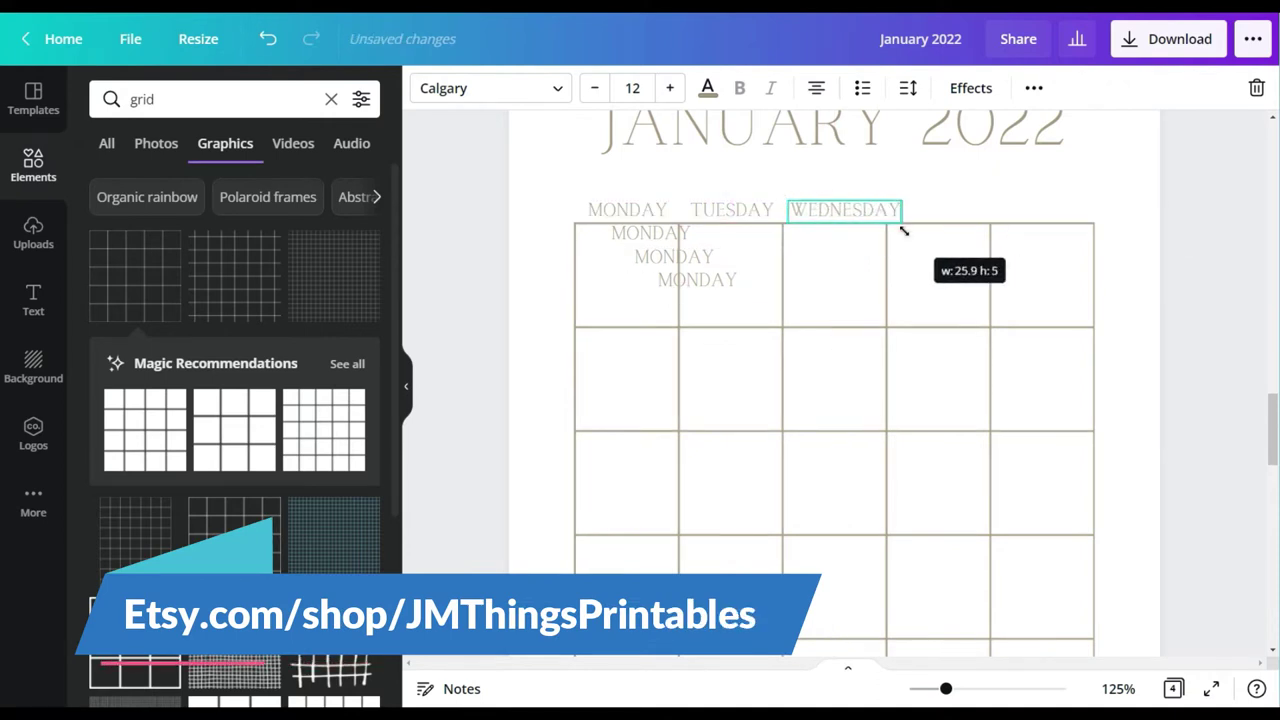
Step: Set the font size of the WEDNESDAY, TUESDAY and MONDAY labels to 10
{"action": "left_click", "coordinate": [632, 88]}
{"action": "left_click", "coordinate": [722, 207]}
{"action": "left_click", "coordinate": [632, 88]}
{"action": "left_click", "coordinate": [634, 190]}
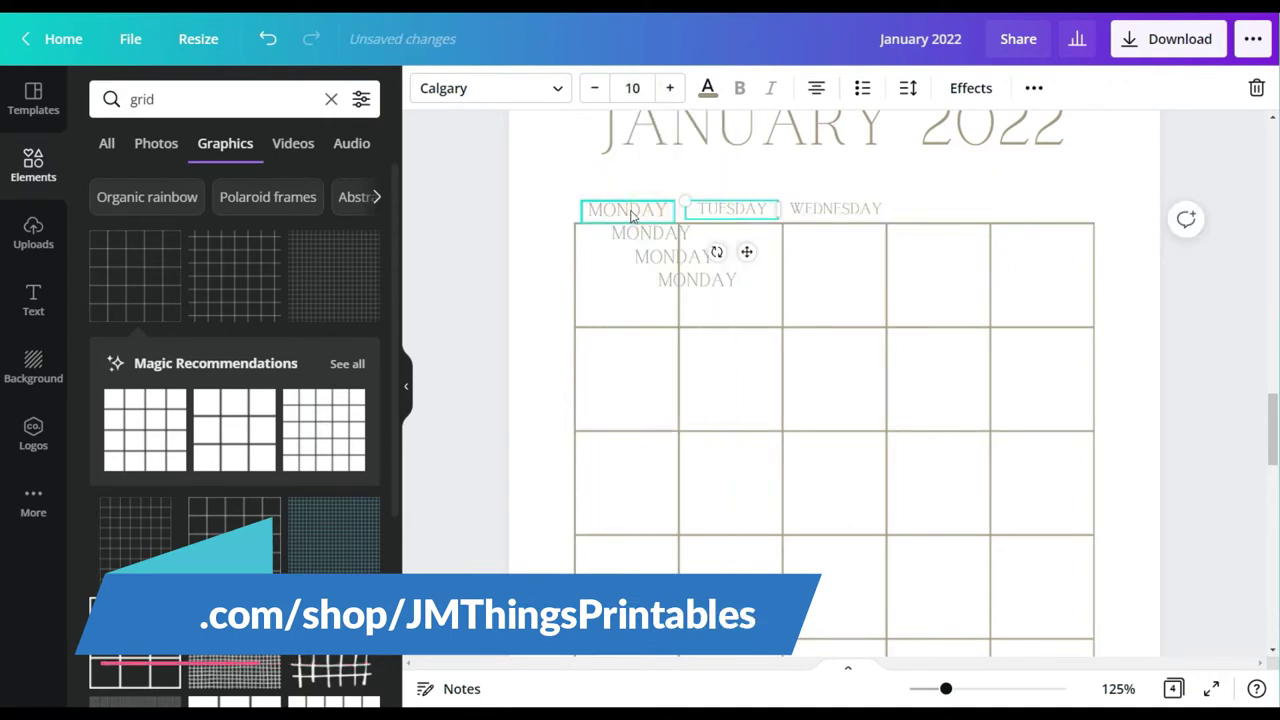
{"action": "left_click", "coordinate": [633, 212]}
{"action": "left_click", "coordinate": [632, 88]}
{"action": "left_click", "coordinate": [634, 190]}
Step: Delete the three spare MONDAY copies and align the weekday labels in one row directly on the grid's upper edge
{"action": "left_click", "coordinate": [650, 235]}
{"action": "key", "text": "Delete"}
{"action": "left_click", "coordinate": [686, 258]}
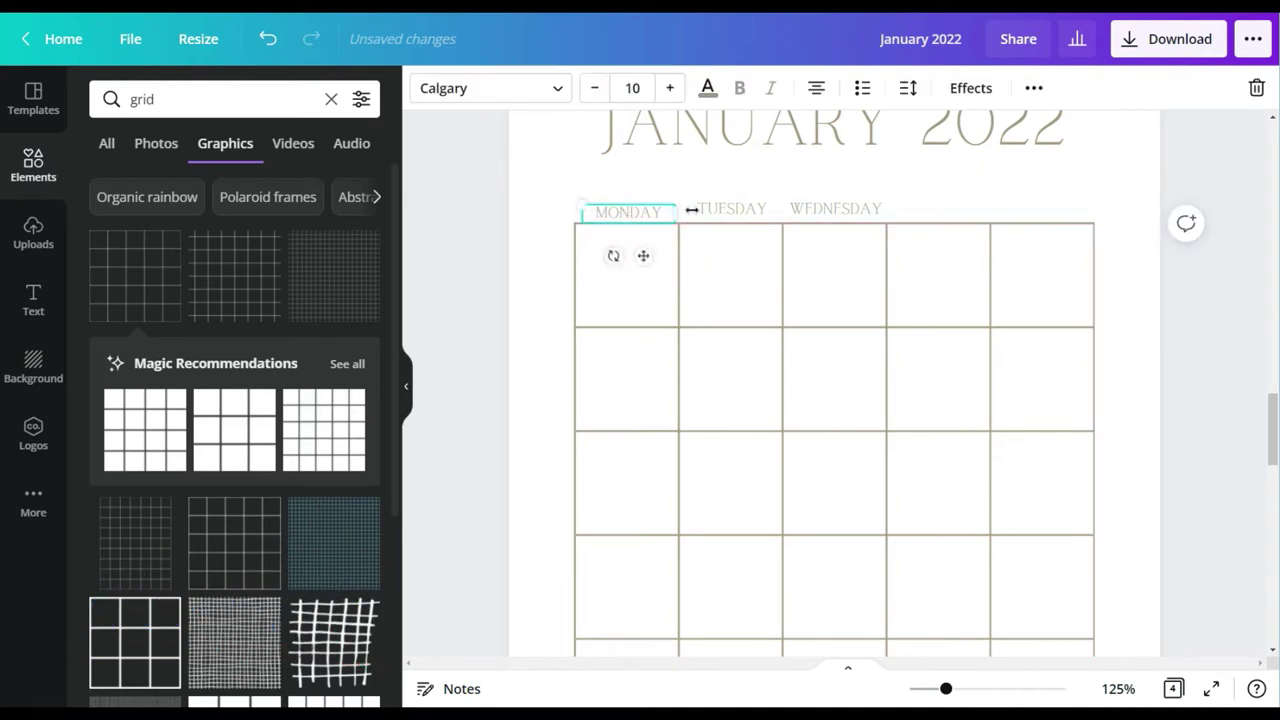
{"action": "left_click_drag", "start_coordinate": [836, 208], "coordinate": [837, 211]}
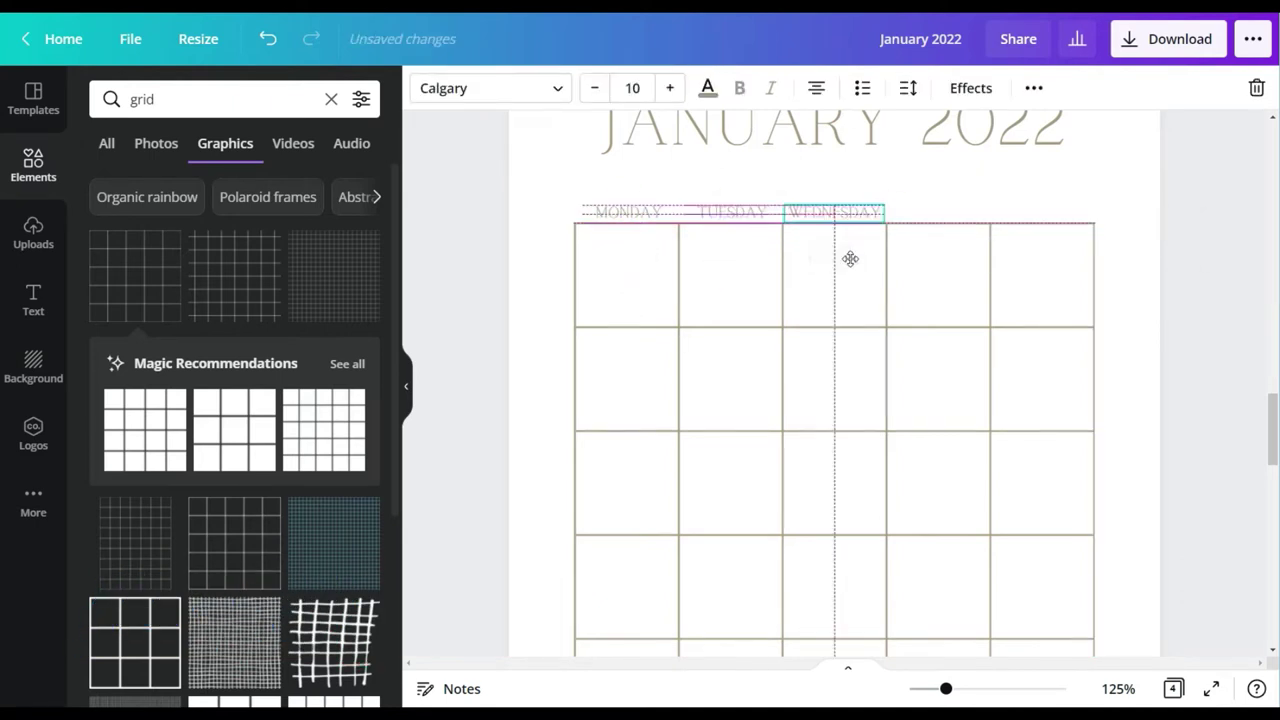
{"action": "left_click", "coordinate": [934, 191]}
Step: Duplicate the resized MONDAY label three times
{"action": "left_click", "coordinate": [632, 210]}
{"action": "left_click", "coordinate": [1034, 88]}
{"action": "left_click", "coordinate": [1026, 134]}
{"action": "double_click", "coordinate": [1027, 135]}
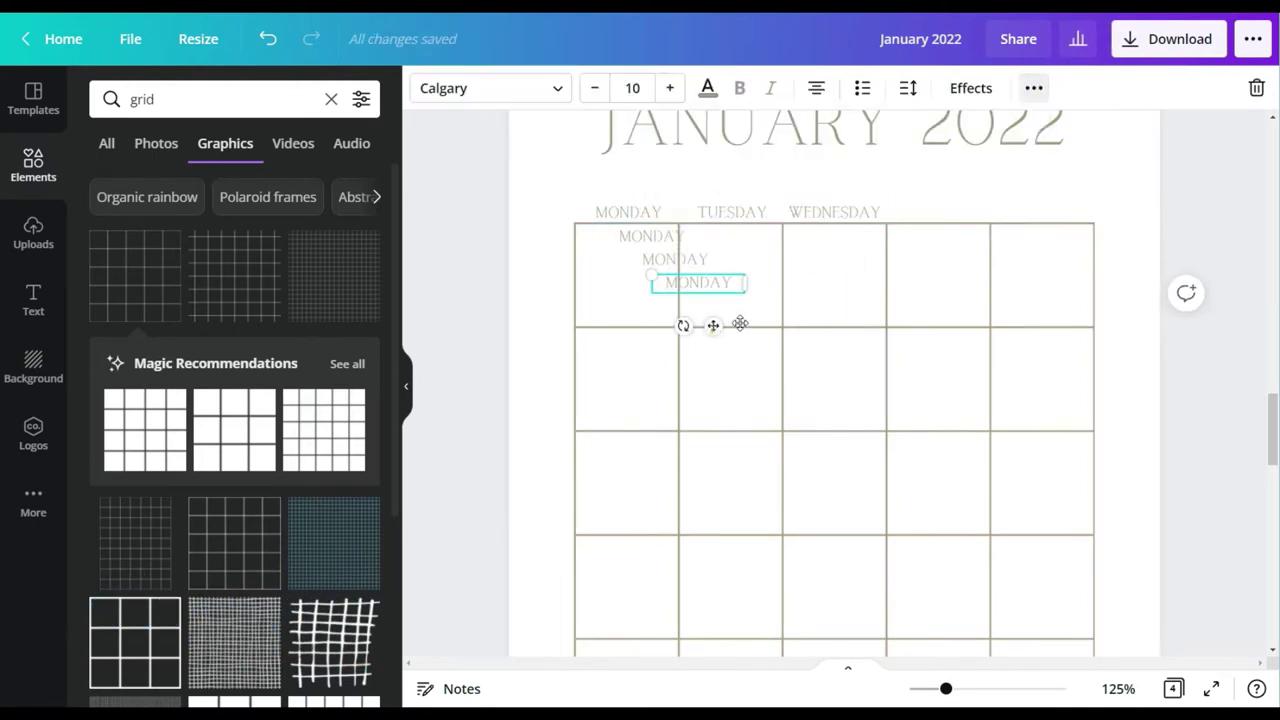
Step: Place two of the label copies above the fourth and fifth columns, reading "THURSDAY" and "FRIDAY"
{"action": "left_click_drag", "start_coordinate": [714, 326], "coordinate": [954, 262]}
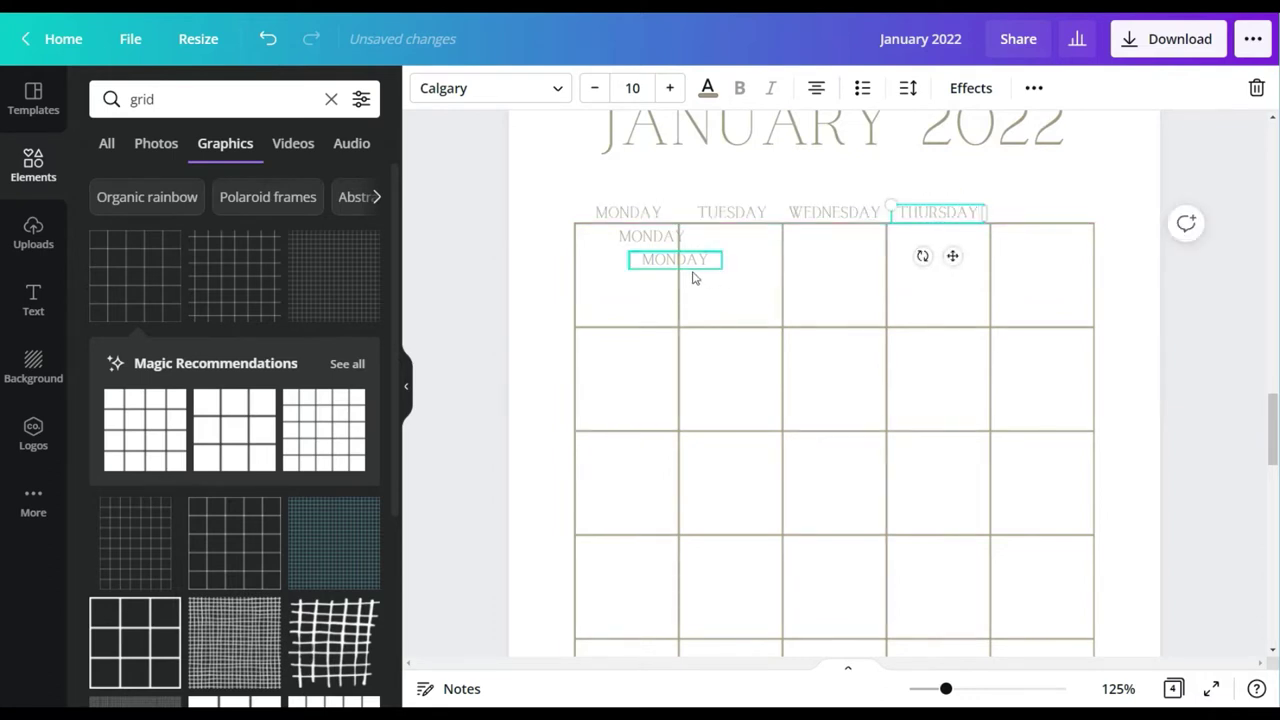
{"action": "left_click_drag", "start_coordinate": [694, 273], "coordinate": [1045, 212]}
{"action": "double_click", "coordinate": [1045, 212]}
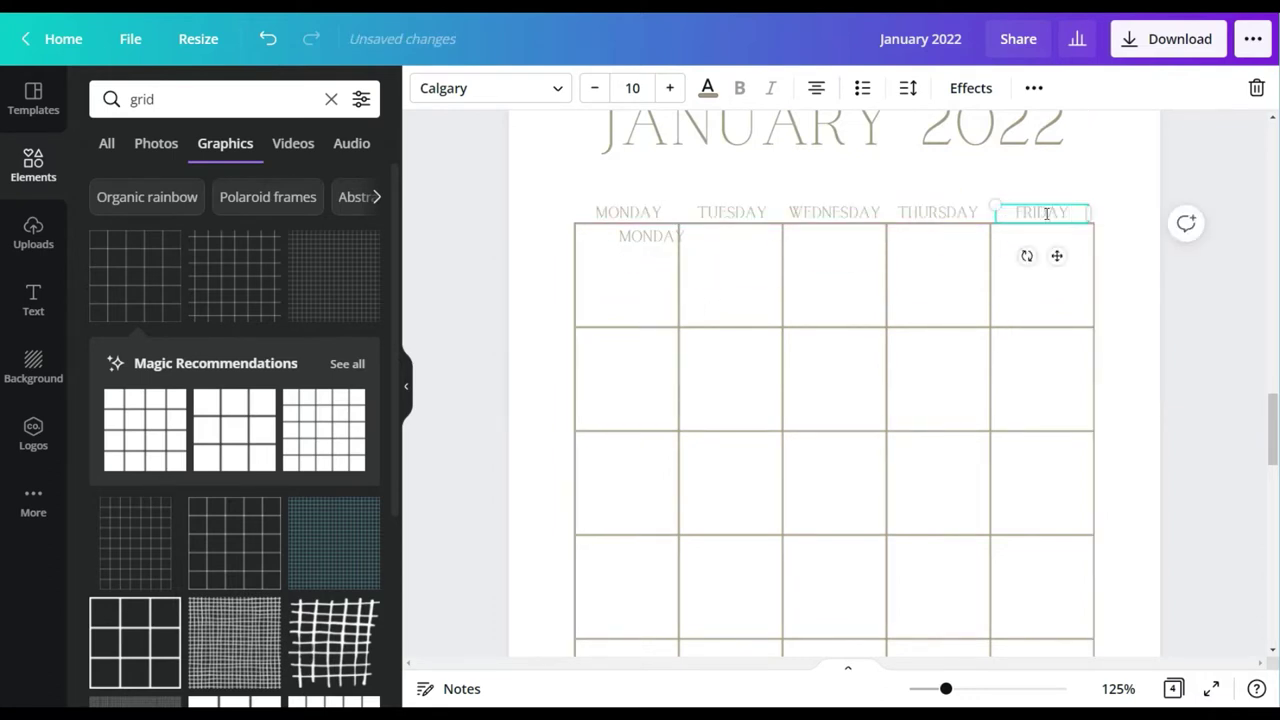
Step: Move the last copy above page 4's first column as "SATURDAY" and place a duplicate of it above the second column
{"action": "left_click_drag", "start_coordinate": [651, 237], "coordinate": [644, 331]}
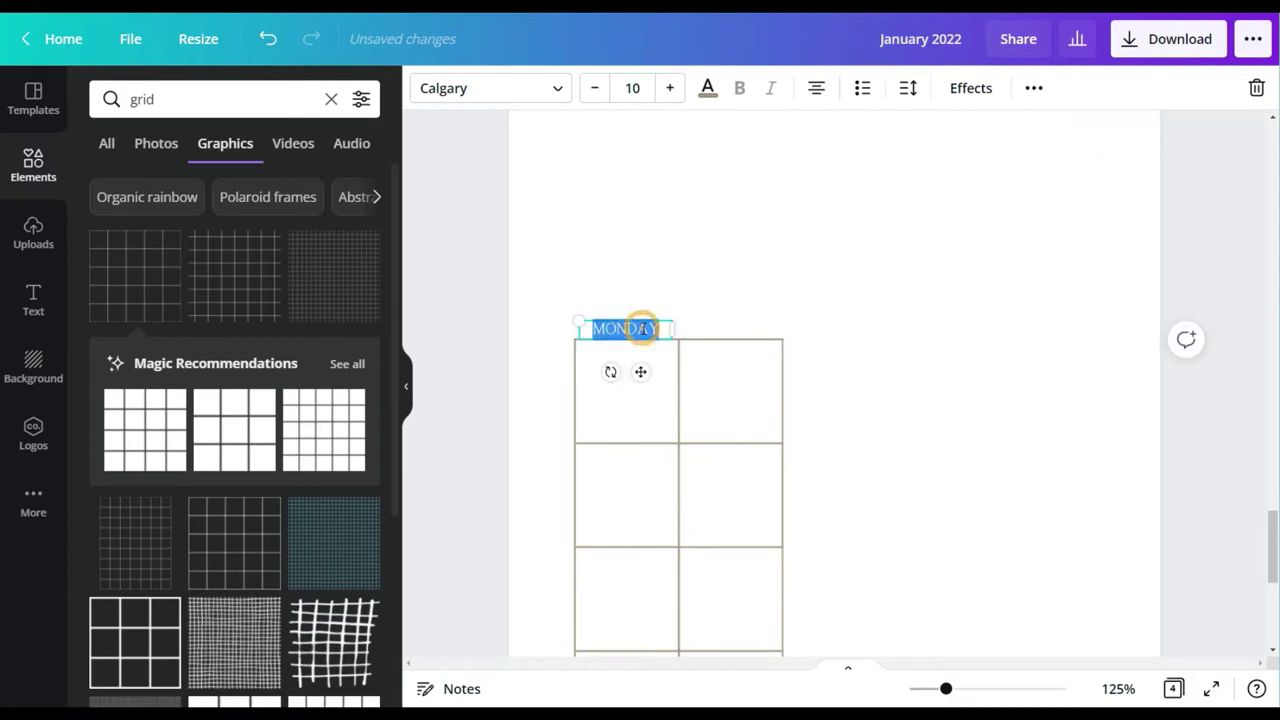
{"action": "left_click", "coordinate": [1034, 89]}
{"action": "left_click", "coordinate": [1028, 137]}
{"action": "left_click_drag", "start_coordinate": [654, 388], "coordinate": [736, 380]}
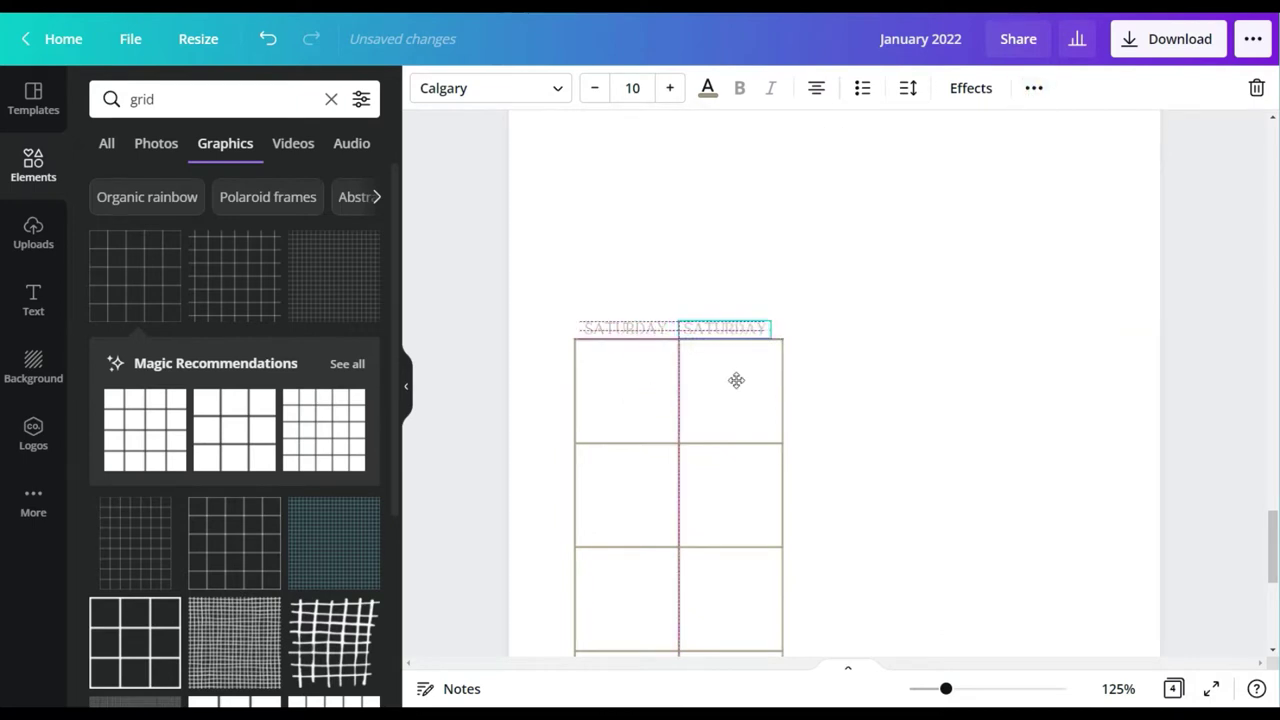
Step: Change the label above page 4's second column to "SUNDAY"
{"action": "type", "text": "DAY"}
{"action": "left_click", "coordinate": [950, 430]}
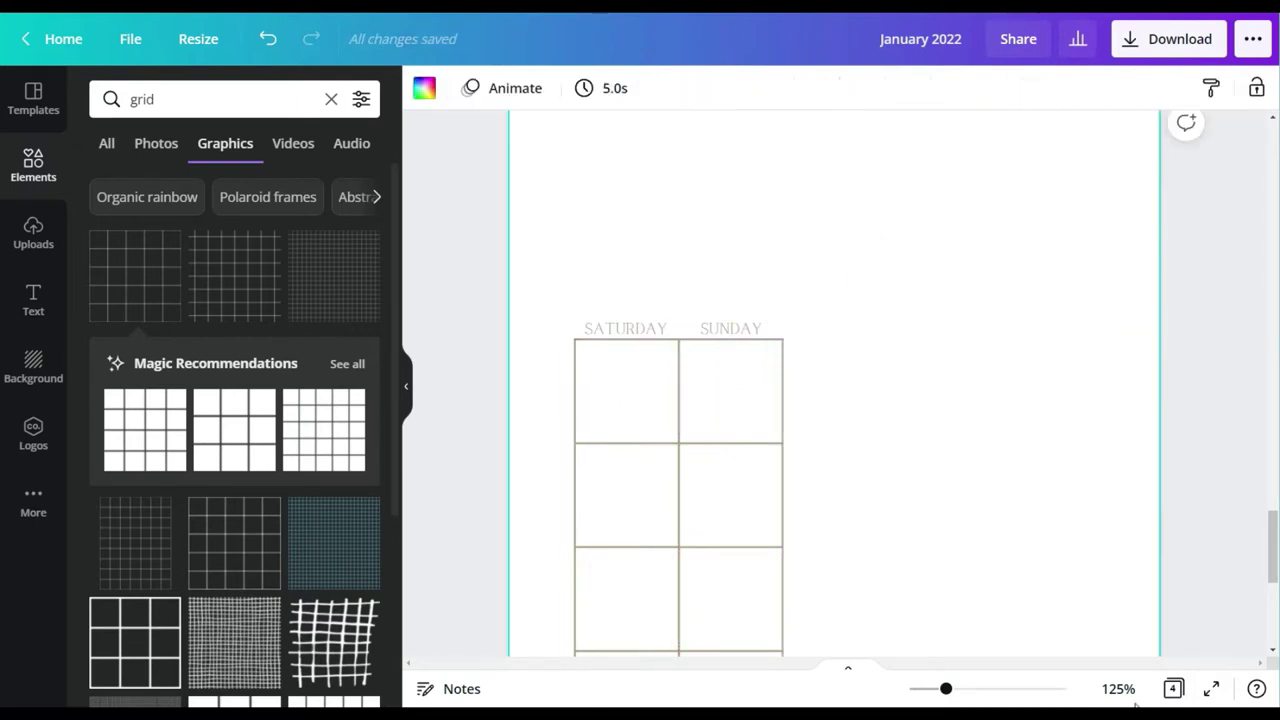
Step: Add a square shape on page 3 and resize it into a thin bar spanning the calendar's width over the weekday labels
{"action": "left_click", "coordinate": [1118, 689]}
{"action": "left_click", "coordinate": [1098, 597]}
{"action": "scroll", "coordinate": [1094, 331], "scroll_direction": "up", "scroll_amount": 3}
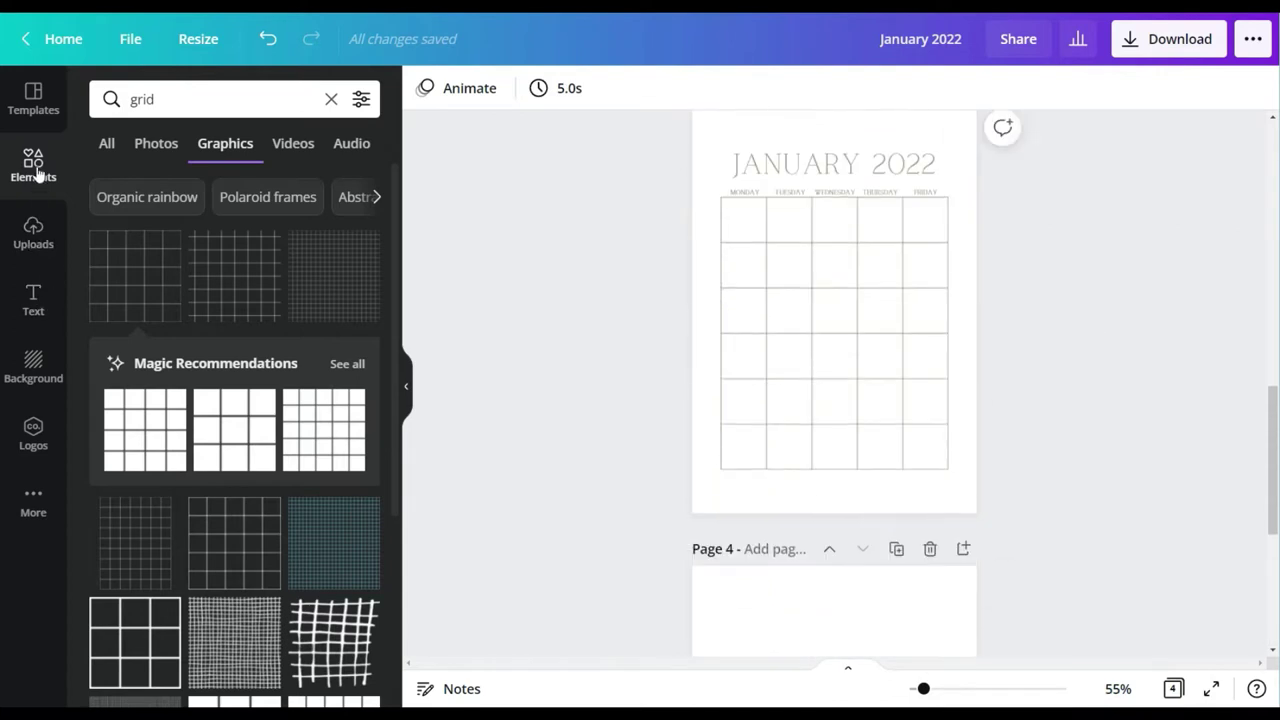
{"action": "left_click", "coordinate": [35, 172]}
{"action": "left_click", "coordinate": [160, 362]}
{"action": "left_click_drag", "start_coordinate": [749, 310], "coordinate": [714, 300]}
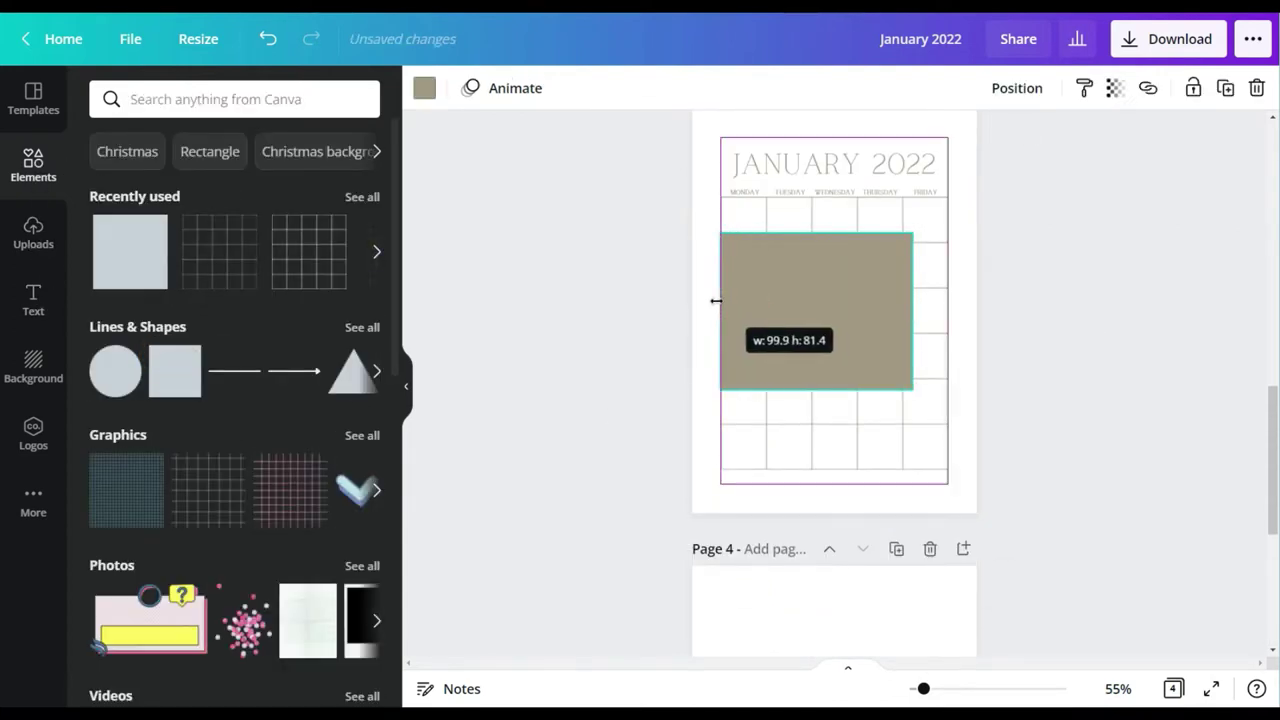
{"action": "left_click_drag", "start_coordinate": [914, 310], "coordinate": [948, 310]}
{"action": "left_click_drag", "start_coordinate": [832, 388], "coordinate": [852, 229]}
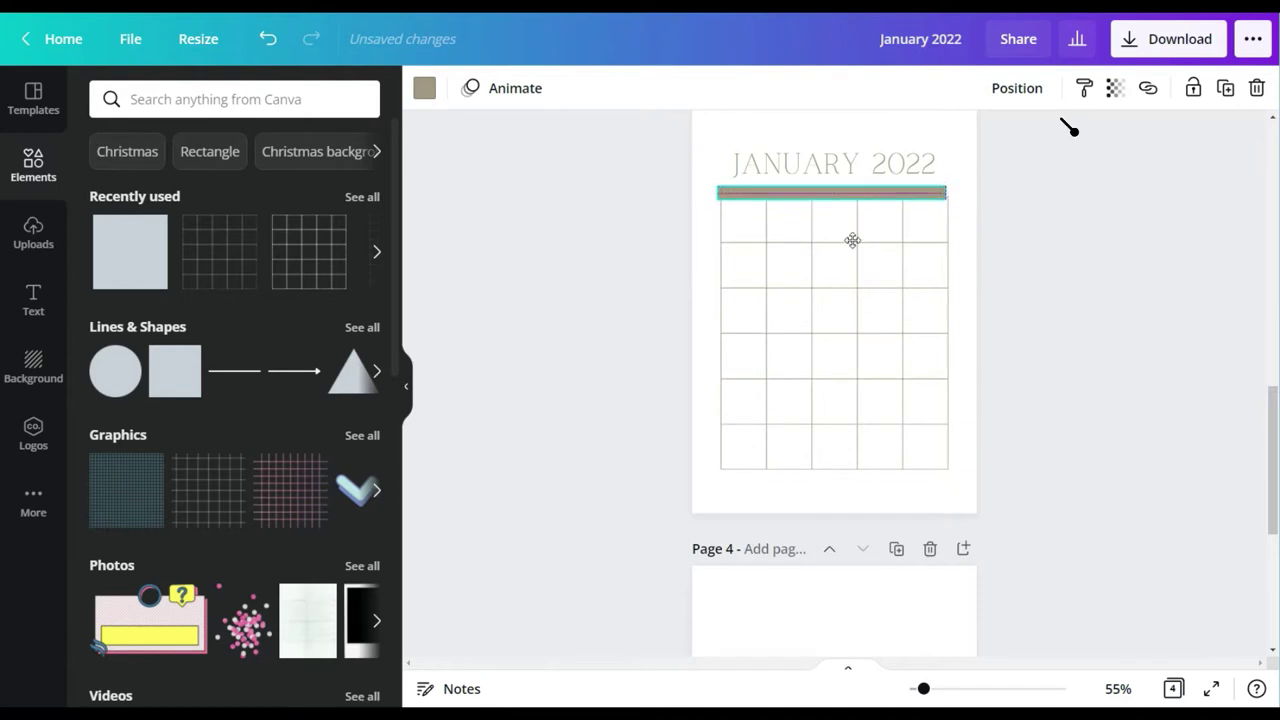
Step: Send the bar on page 3 backward so it sits behind the weekday labels
{"action": "left_click", "coordinate": [1010, 97]}
{"action": "left_click", "coordinate": [950, 147]}
{"action": "left_click", "coordinate": [1166, 257]}
{"action": "left_click", "coordinate": [651, 206]}
Step: Recolor the MONDAY to FRIDAY labels white
{"action": "double_click", "coordinate": [745, 191]}
{"action": "left_click", "coordinate": [707, 89]}
{"action": "left_click", "coordinate": [209, 188]}
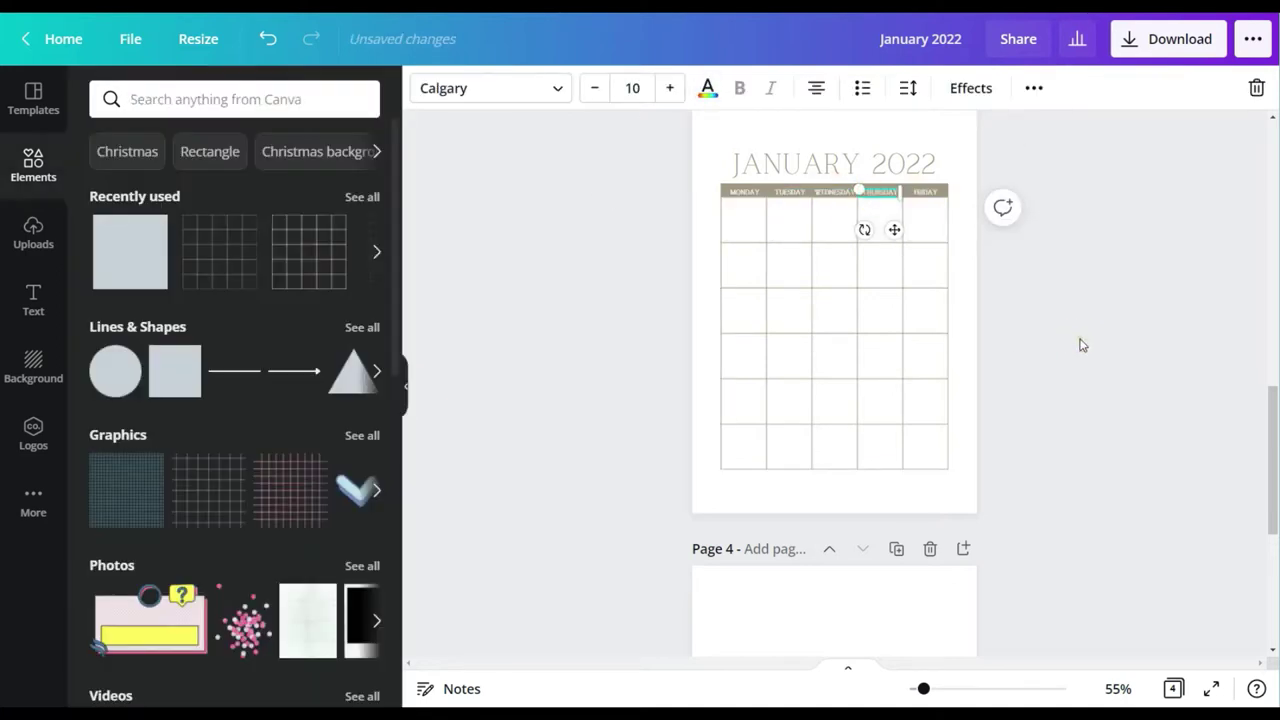
{"action": "left_click", "coordinate": [1080, 345]}
{"action": "left_click", "coordinate": [723, 188]}
{"action": "left_click", "coordinate": [653, 218]}
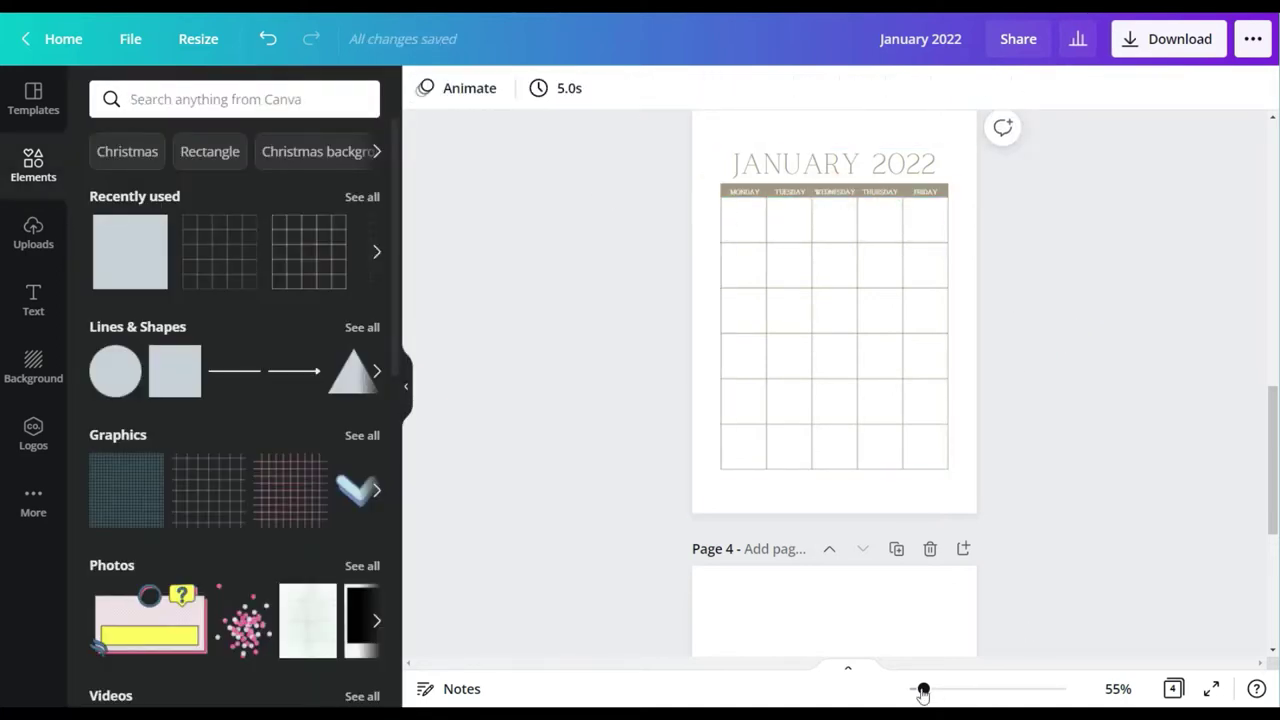
Step: Fine-tune the size of page 3's header bar so it ends exactly at the grid's outer edges
{"action": "left_click_drag", "start_coordinate": [923, 692], "coordinate": [957, 689]}
{"action": "left_click", "coordinate": [647, 322]}
{"action": "mouse_move", "coordinate": [1170, 291]}
{"action": "left_mouse_down"}
{"action": "mouse_move", "coordinate": [1232, 297]}
{"action": "mouse_move", "coordinate": [1170, 292]}
{"action": "left_mouse_up"}
{"action": "left_click", "coordinate": [965, 689]}
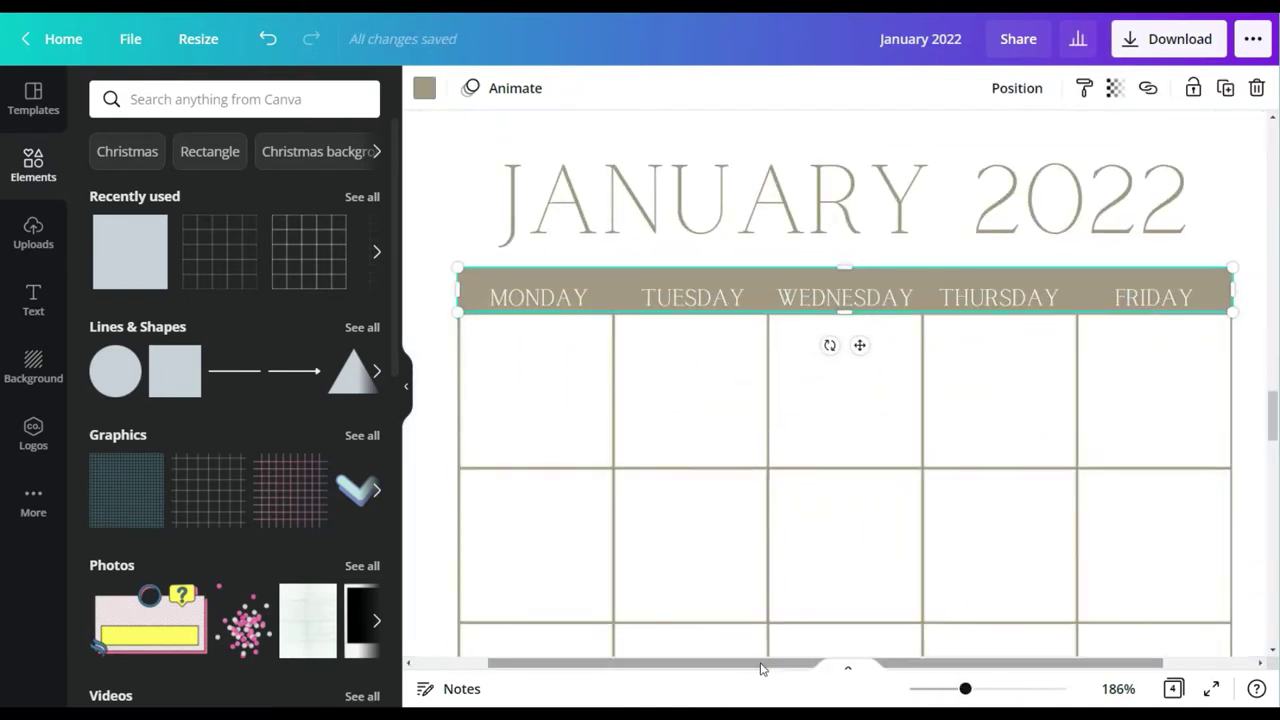
{"action": "left_click_drag", "start_coordinate": [763, 665], "coordinate": [835, 665]}
{"action": "left_click", "coordinate": [1111, 302]}
{"action": "left_click", "coordinate": [1125, 283]}
{"action": "mouse_move", "coordinate": [1141, 291]}
{"action": "left_mouse_down"}
{"action": "mouse_move", "coordinate": [1238, 289]}
{"action": "mouse_move", "coordinate": [1138, 291]}
{"action": "left_mouse_up"}
Step: Move the five weekday labels up so they are vertically centered in page 3's header bar
{"action": "left_click", "coordinate": [1068, 298]}
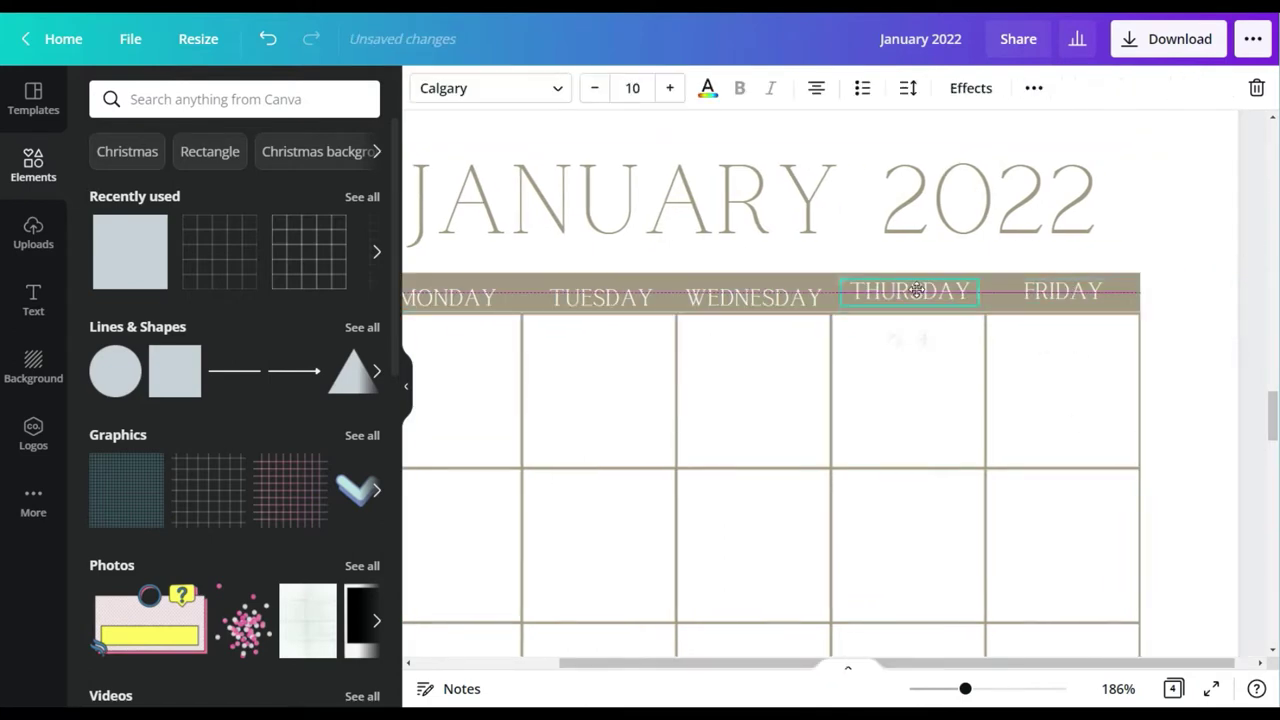
{"action": "left_click_drag", "start_coordinate": [757, 294], "coordinate": [757, 288]}
{"action": "left_click_drag", "start_coordinate": [591, 301], "coordinate": [591, 294]}
{"action": "left_click_drag", "start_coordinate": [471, 302], "coordinate": [471, 295]}
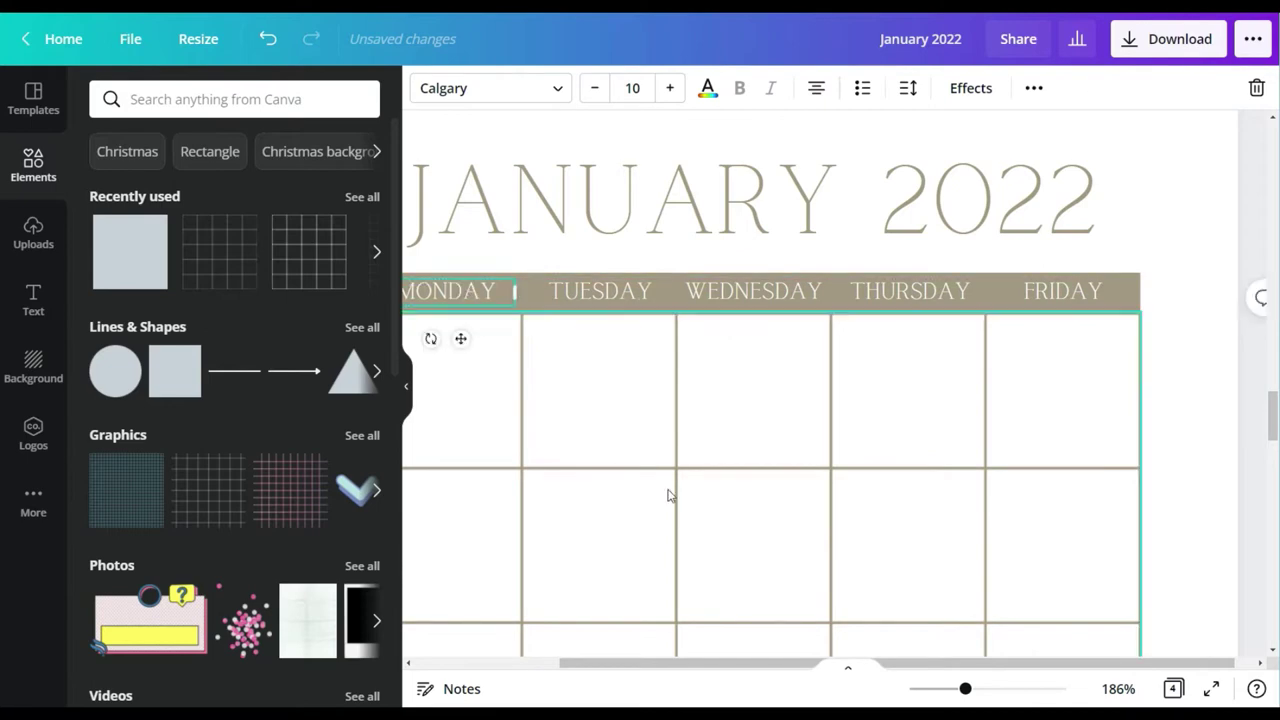
{"action": "left_click_drag", "start_coordinate": [965, 689], "coordinate": [948, 689]}
{"action": "left_click", "coordinate": [1105, 323]}
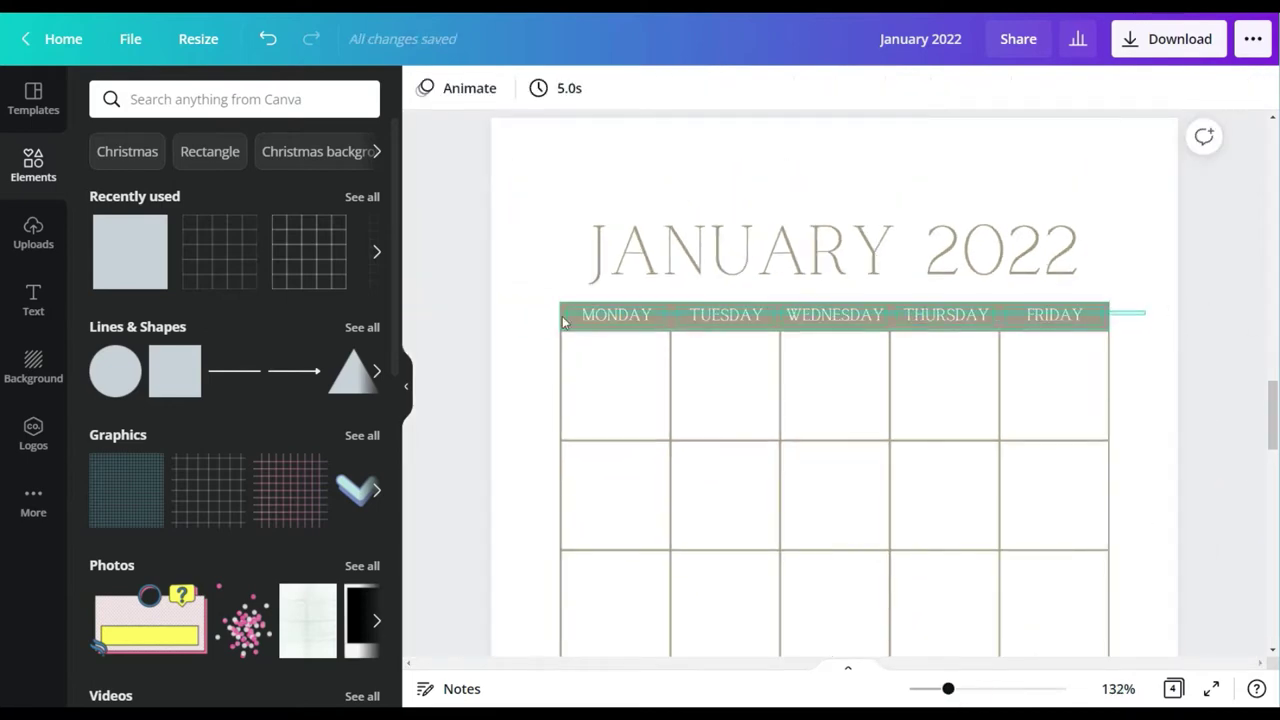
{"action": "left_click", "coordinate": [563, 321]}
{"action": "scroll", "coordinate": [849, 363], "scroll_direction": "up", "scroll_amount": 5}
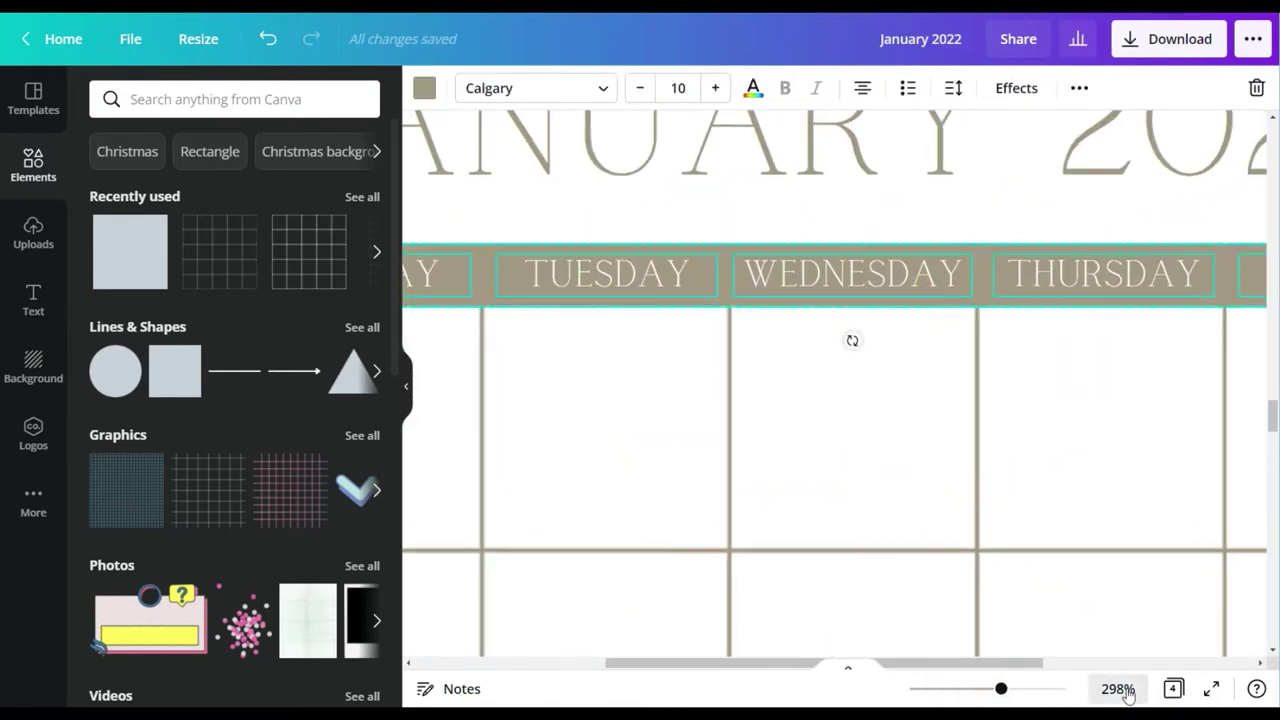
{"action": "left_click", "coordinate": [1128, 692]}
{"action": "left_click", "coordinate": [1115, 615]}
{"action": "left_click", "coordinate": [1063, 463]}
{"action": "key", "text": "ctrl+z"}
Step: Duplicate the header bar, place the copy along the top of page 4's grid and shorten it to the two-column width
{"action": "left_click_drag", "start_coordinate": [923, 690], "coordinate": [964, 690]}
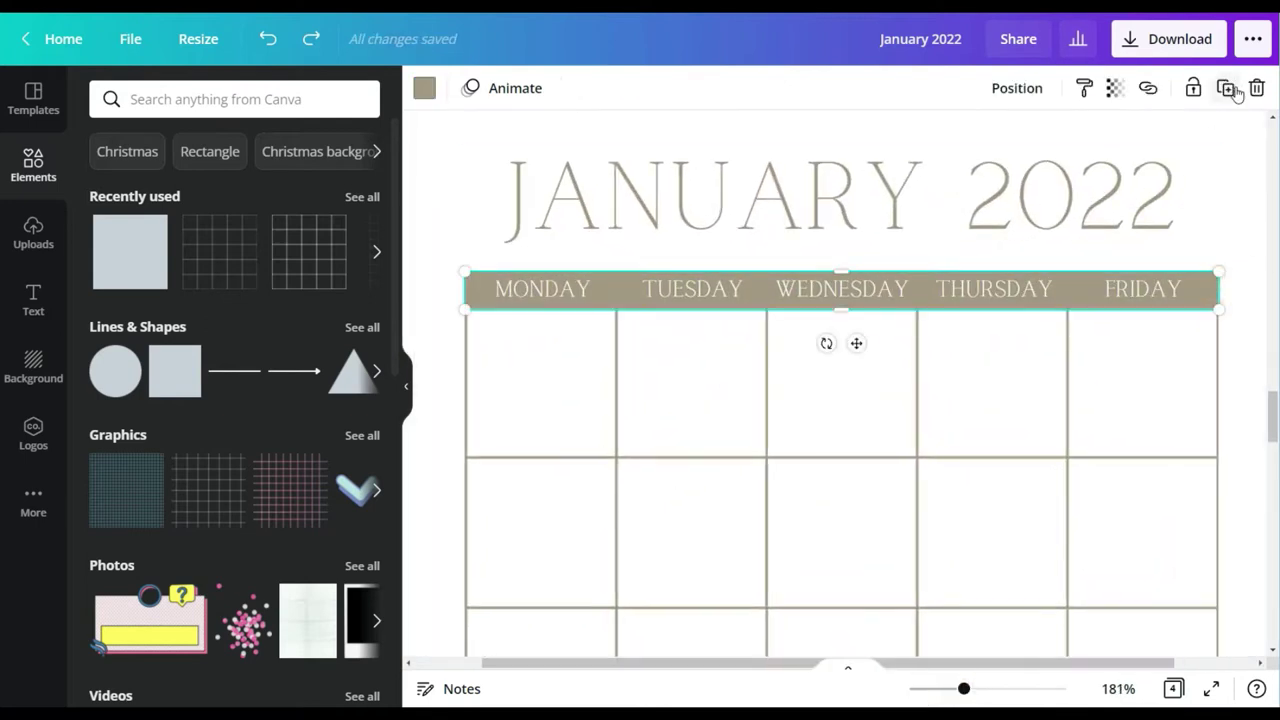
{"action": "left_click", "coordinate": [1234, 90]}
{"action": "scroll", "coordinate": [871, 414], "scroll_direction": "down", "scroll_amount": 10}
{"action": "left_click_drag", "start_coordinate": [889, 374], "coordinate": [859, 512]}
{"action": "left_click_drag", "start_coordinate": [965, 690], "coordinate": [975, 690]}
{"action": "left_click_drag", "start_coordinate": [728, 663], "coordinate": [767, 671]}
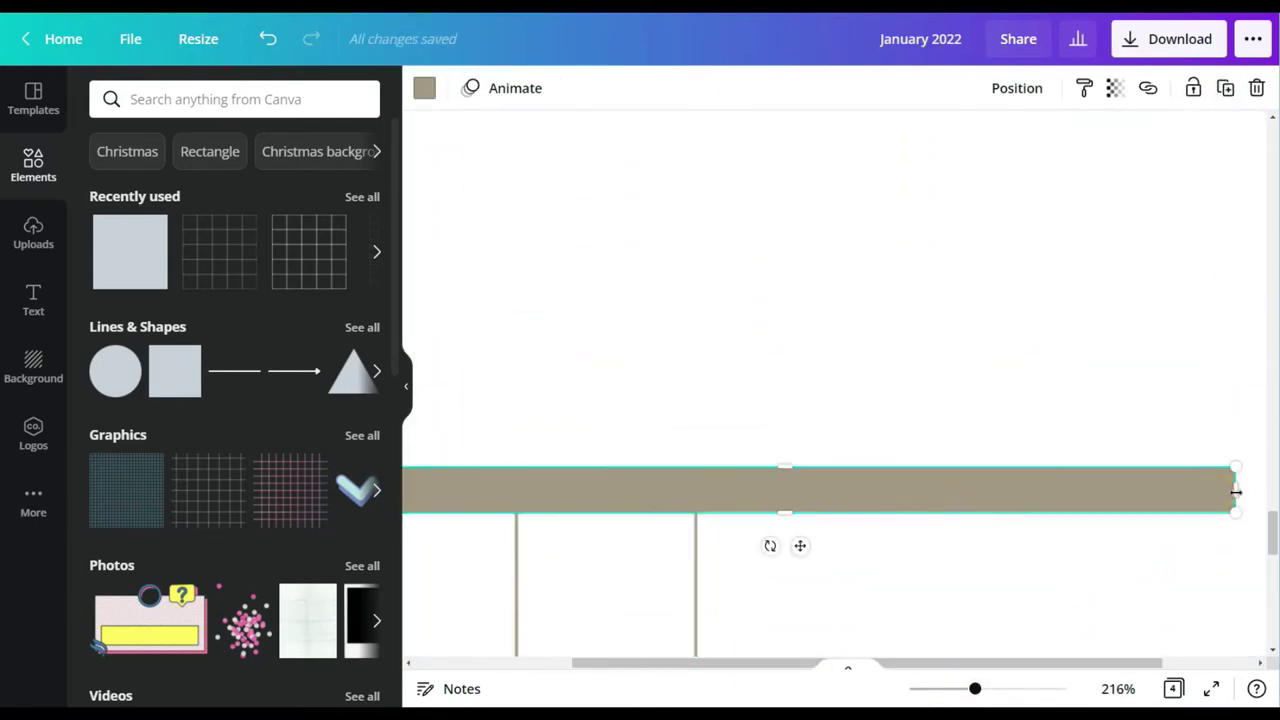
{"action": "left_click_drag", "start_coordinate": [1235, 491], "coordinate": [697, 491]}
Step: Send page 4's header bar to the back, behind the SATURDAY and SUNDAY labels
{"action": "left_click_drag", "start_coordinate": [975, 690], "coordinate": [939, 690]}
{"action": "left_click", "coordinate": [1008, 86]}
{"action": "left_click", "coordinate": [917, 184]}
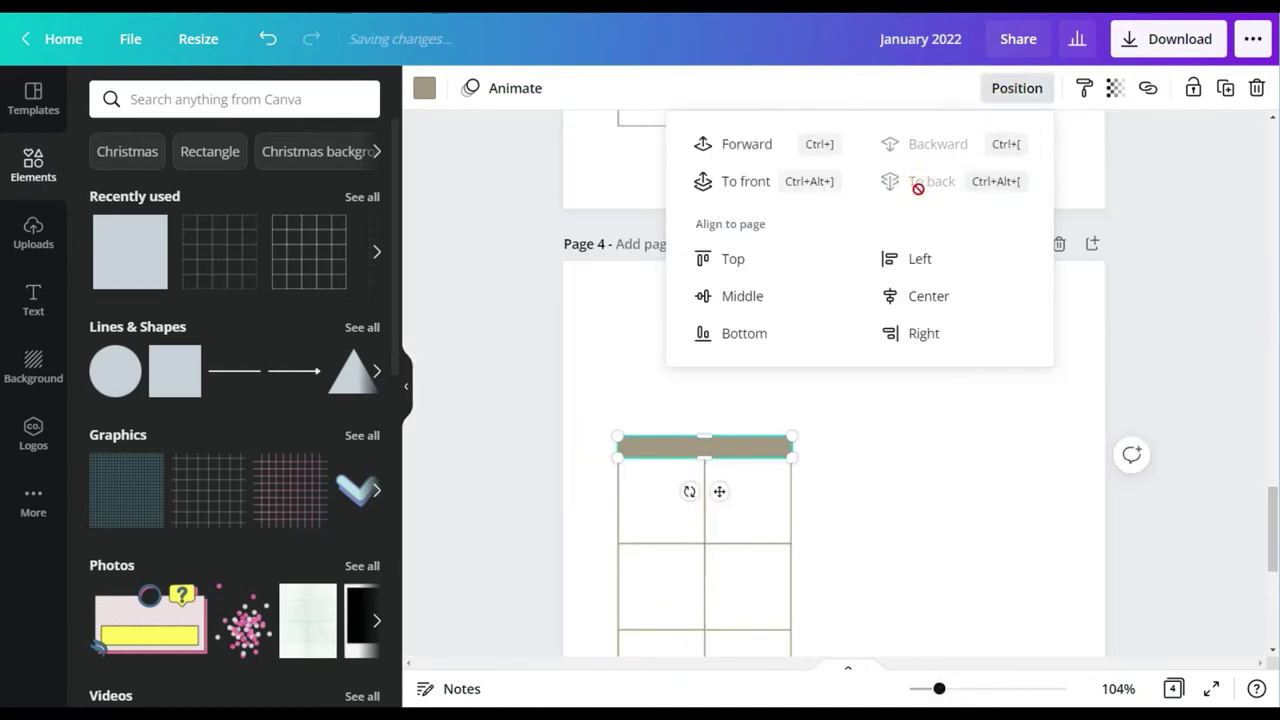
{"action": "left_click", "coordinate": [860, 400]}
Step: Recolor the SATURDAY and SUNDAY labels white
{"action": "left_click", "coordinate": [657, 450]}
{"action": "left_click", "coordinate": [707, 88]}
{"action": "left_click", "coordinate": [215, 186]}
{"action": "left_click", "coordinate": [740, 448]}
{"action": "left_click", "coordinate": [209, 185]}
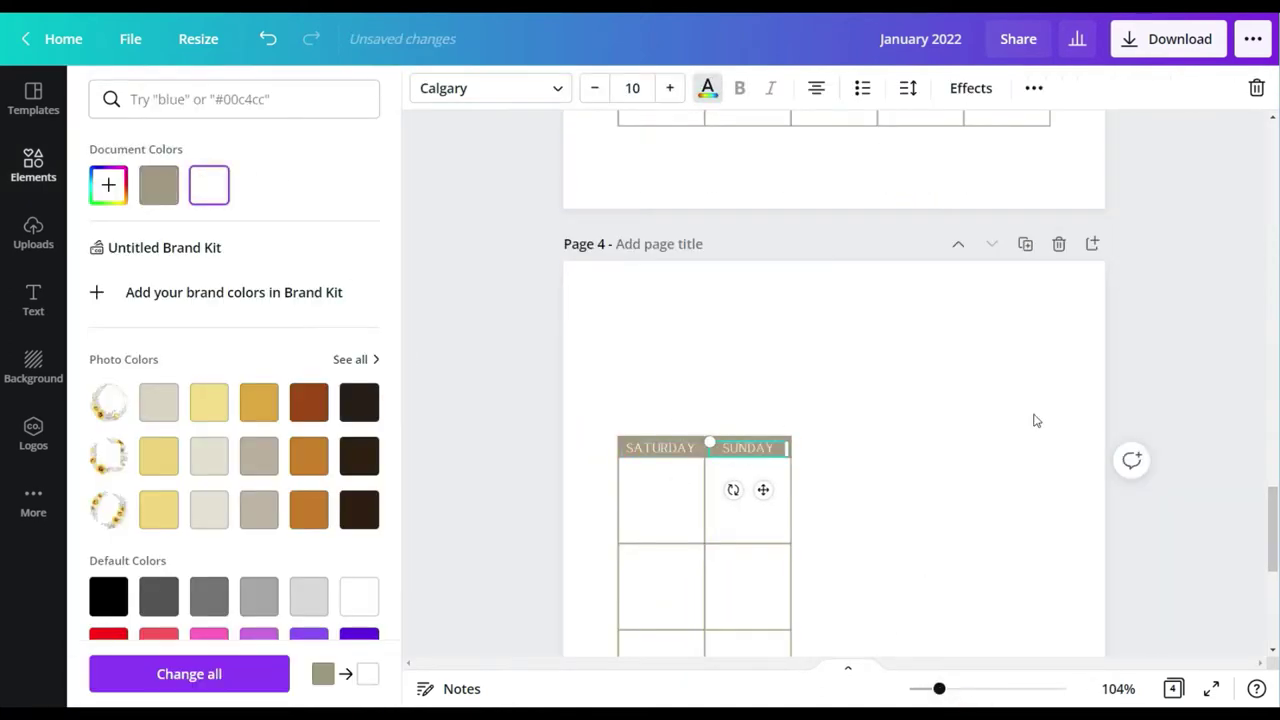
Step: Center the SUNDAY and SATURDAY labels vertically in page 4's header bar
{"action": "left_click_drag", "start_coordinate": [939, 689], "coordinate": [974, 689]}
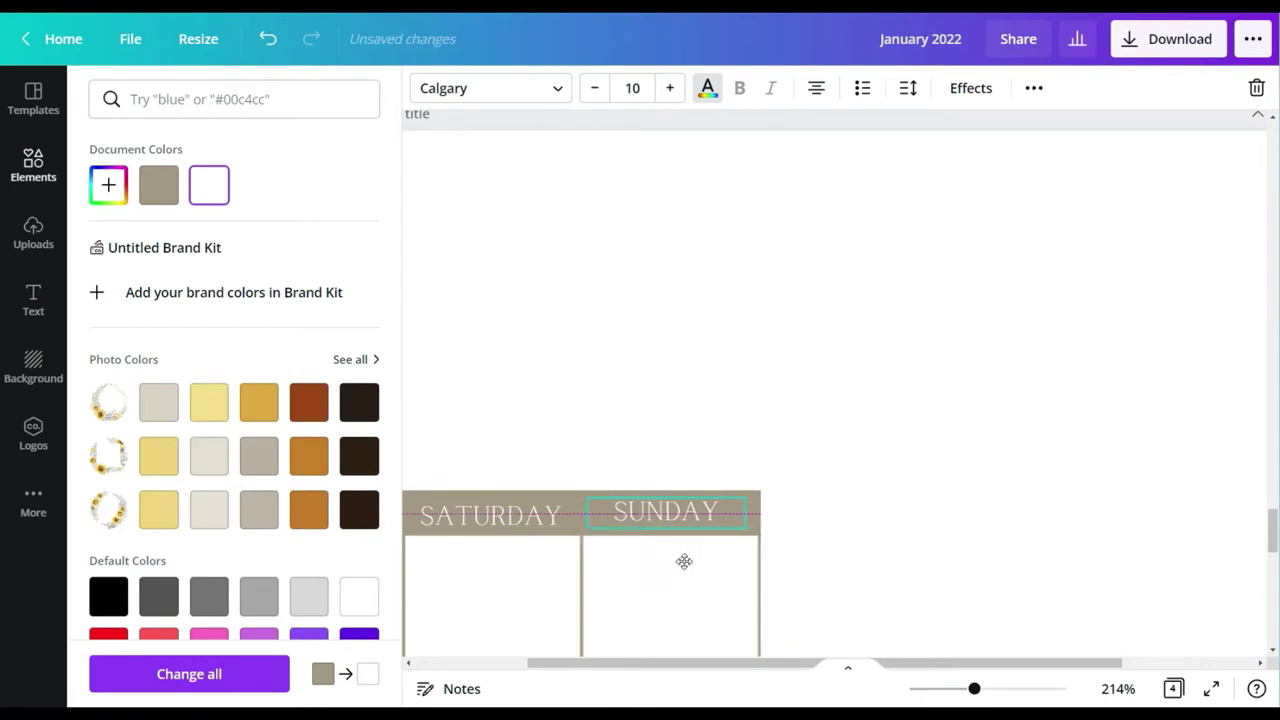
{"action": "left_click_drag", "start_coordinate": [543, 539], "coordinate": [510, 555]}
{"action": "left_click", "coordinate": [1118, 689]}
{"action": "left_click", "coordinate": [1112, 608]}
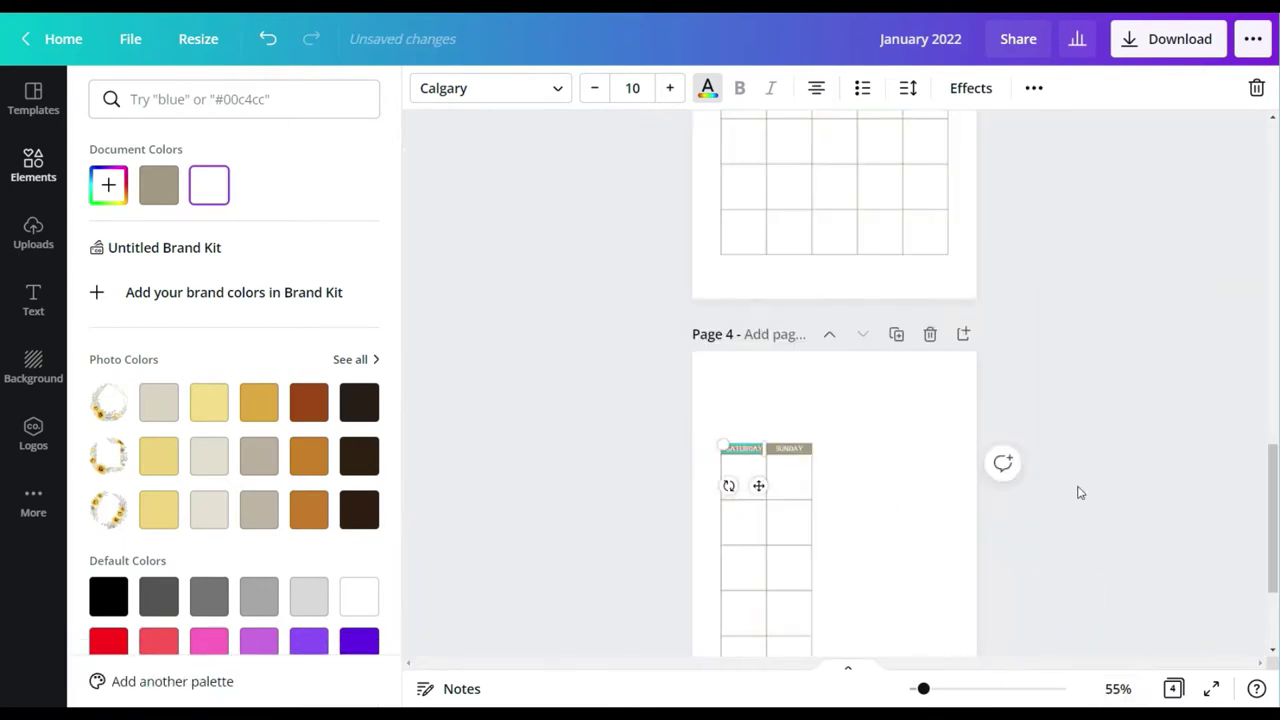
{"action": "left_click", "coordinate": [1082, 494]}
Step: Select page 3's title, header row and grid together and move them slightly up the page
{"action": "scroll", "coordinate": [1099, 508], "scroll_direction": "up", "scroll_amount": 5}
{"action": "scroll", "coordinate": [945, 395], "scroll_direction": "down", "scroll_amount": 2}
{"action": "left_click_drag", "start_coordinate": [643, 161], "coordinate": [918, 448]}
{"action": "left_click_drag", "start_coordinate": [918, 448], "coordinate": [917, 436]}
{"action": "left_click", "coordinate": [1136, 352]}
{"action": "scroll", "coordinate": [1136, 353], "scroll_direction": "down", "scroll_amount": 4}
{"action": "scroll", "coordinate": [1137, 357], "scroll_direction": "up", "scroll_amount": 6}
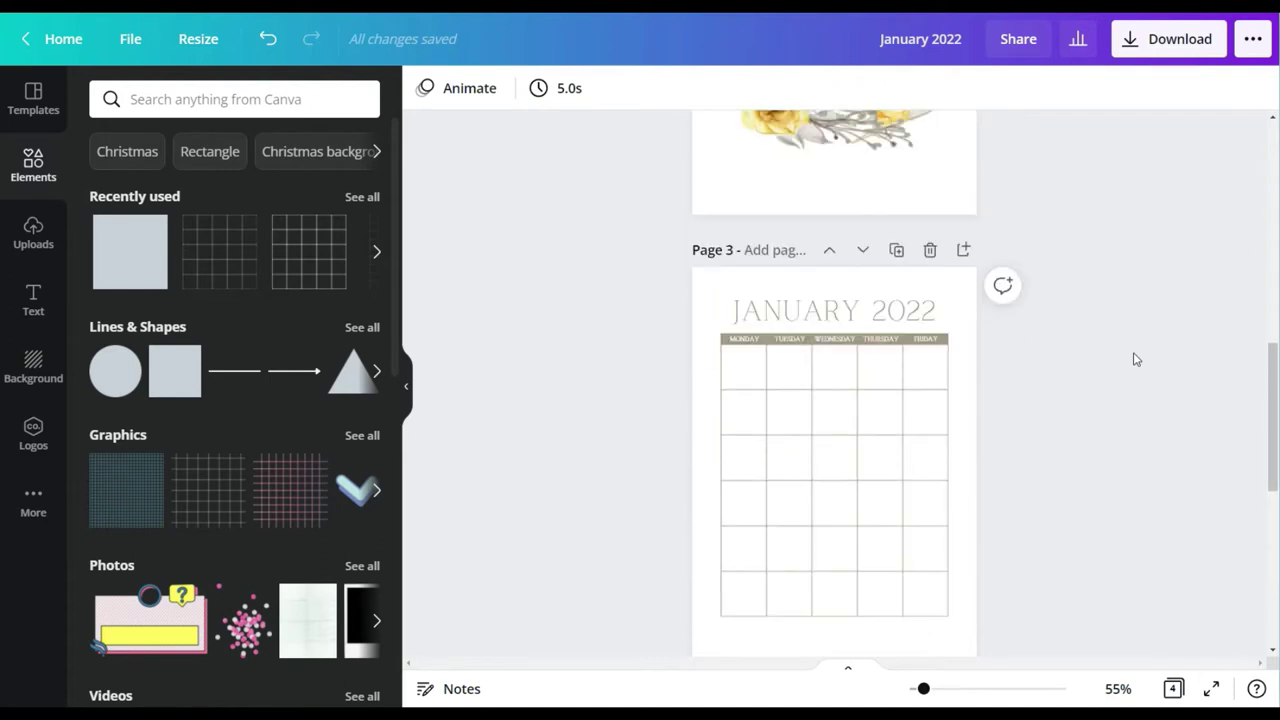
{"action": "scroll", "coordinate": [1137, 359], "scroll_direction": "down", "scroll_amount": 1}
{"action": "left_click_drag", "start_coordinate": [649, 234], "coordinate": [856, 440]}
{"action": "left_click_drag", "start_coordinate": [865, 465], "coordinate": [866, 453]}
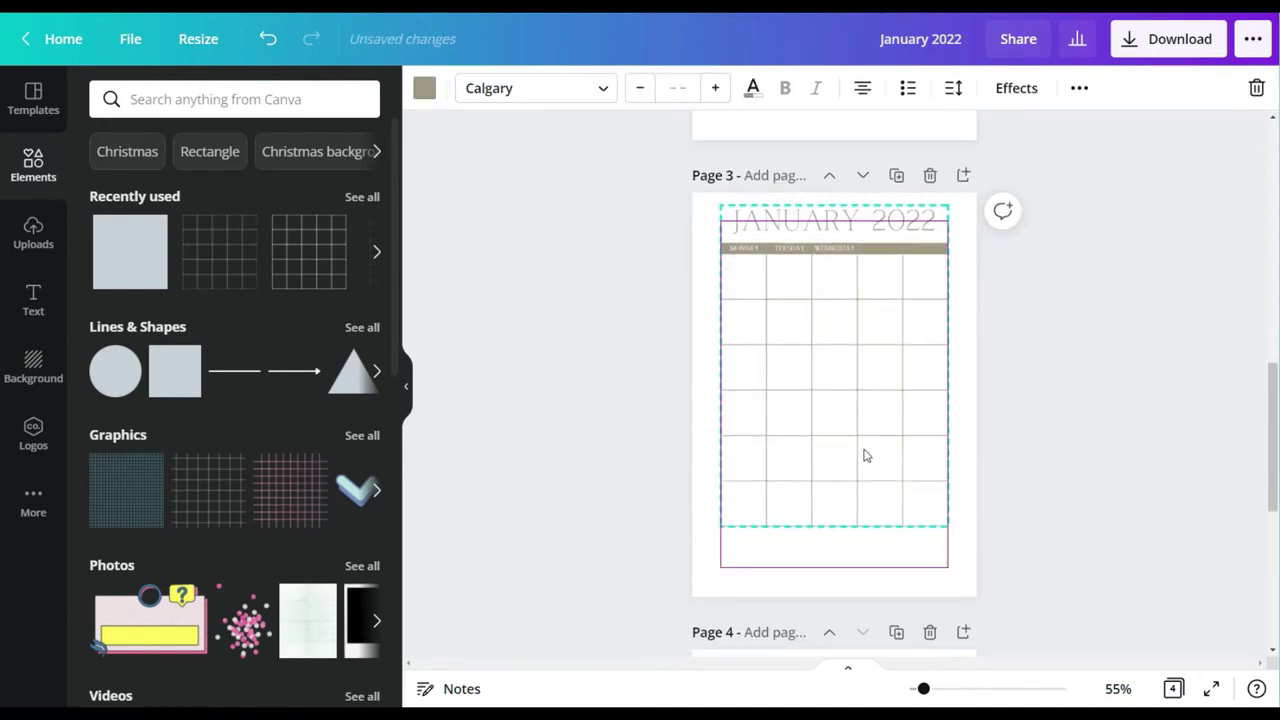
{"action": "left_click", "coordinate": [1077, 460]}
{"action": "left_click", "coordinate": [266, 40]}
Step: Move page 3's complete calendar, including title and all weekday labels, further up to leave more space beneath the grid
{"action": "left_click_drag", "start_coordinate": [1009, 280], "coordinate": [1010, 282]}
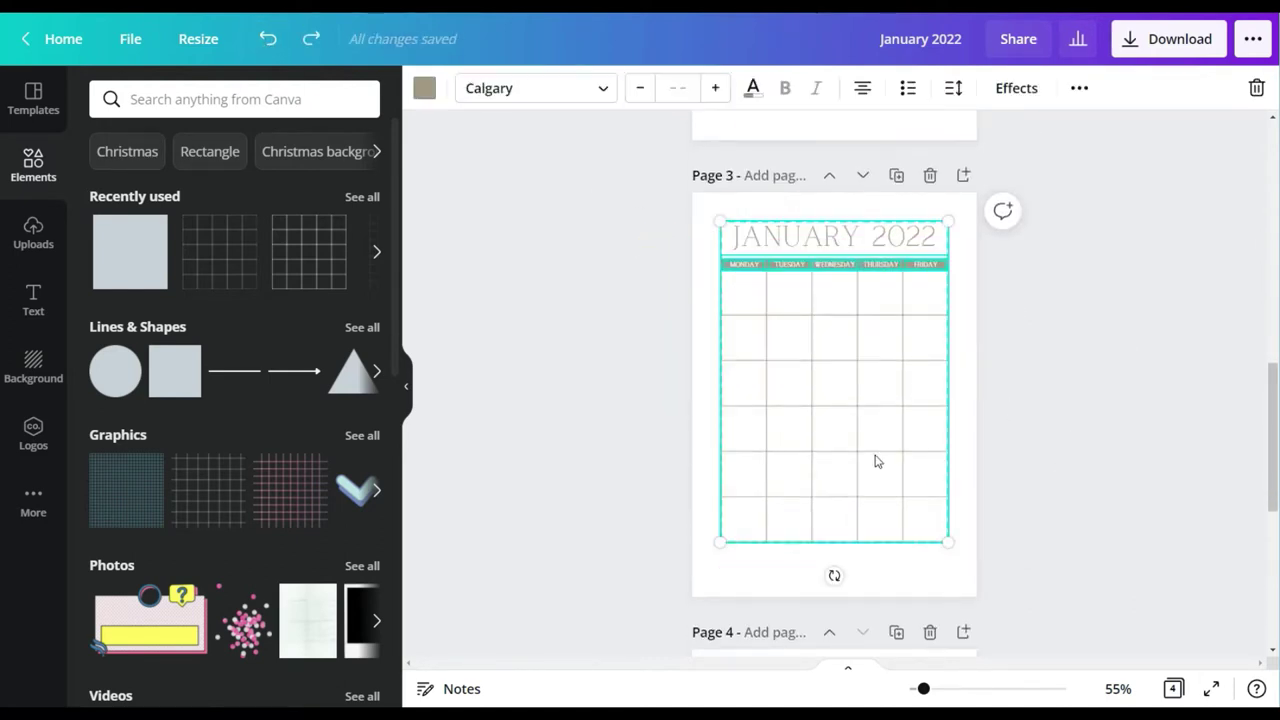
{"action": "left_click_drag", "start_coordinate": [874, 457], "coordinate": [874, 443]}
{"action": "left_click", "coordinate": [1115, 427]}
Step: Move page 4's two-column calendar with its header up and compare its height with page 3 in the page overview
{"action": "scroll", "coordinate": [1115, 427], "scroll_direction": "down", "scroll_amount": 3}
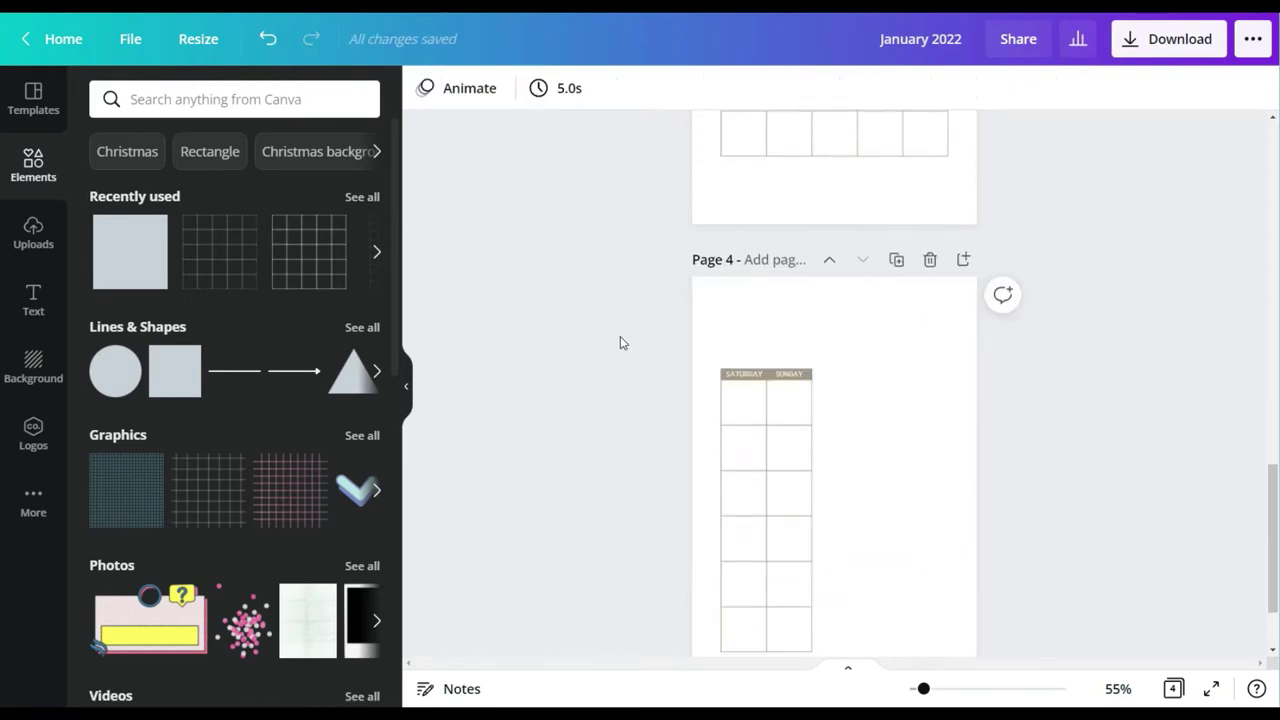
{"action": "left_click_drag", "start_coordinate": [534, 426], "coordinate": [763, 472]}
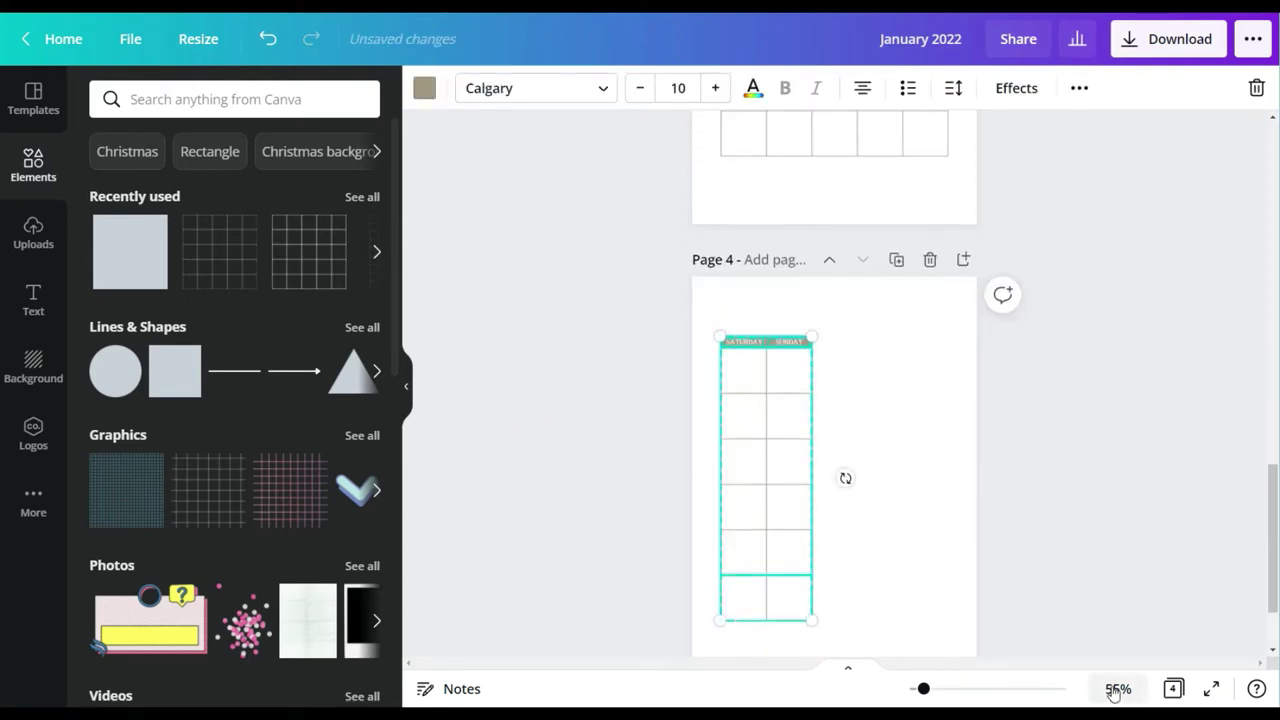
{"action": "left_click", "coordinate": [1174, 690]}
{"action": "left_click", "coordinate": [420, 306]}
{"action": "left_click", "coordinate": [1178, 691]}
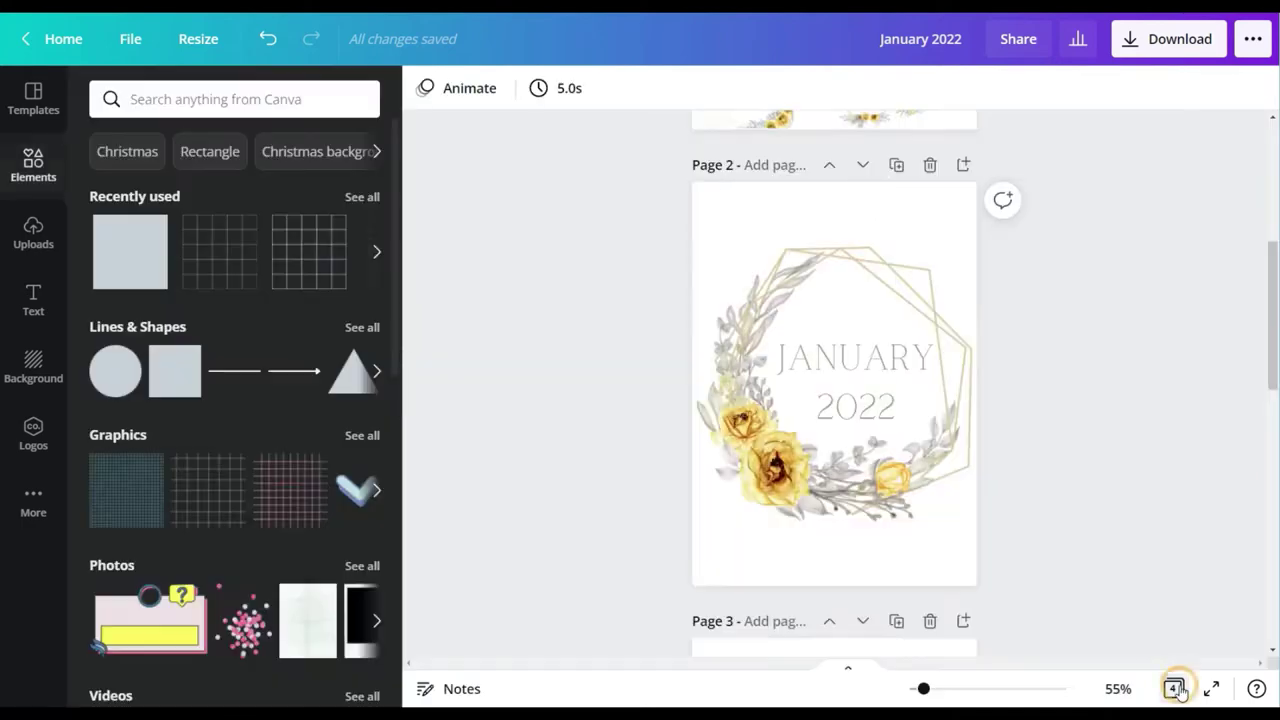
Step: Move page 4's whole calendar further up to bring its header level with page 3's header row
{"action": "scroll", "coordinate": [1046, 467], "scroll_direction": "down", "scroll_amount": 9}
{"action": "left_click_drag", "start_coordinate": [649, 274], "coordinate": [826, 564]}
{"action": "left_click_drag", "start_coordinate": [761, 379], "coordinate": [760, 371]}
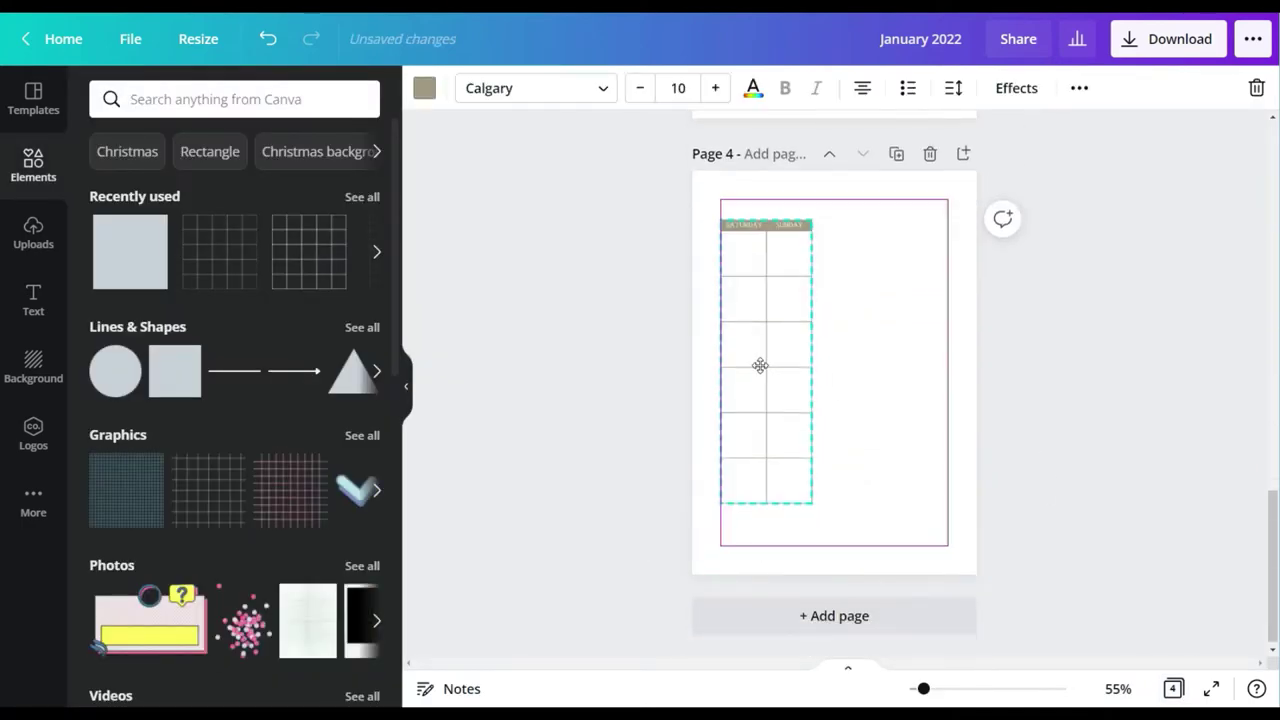
{"action": "left_click", "coordinate": [1173, 688]}
{"action": "left_click", "coordinate": [1173, 688]}
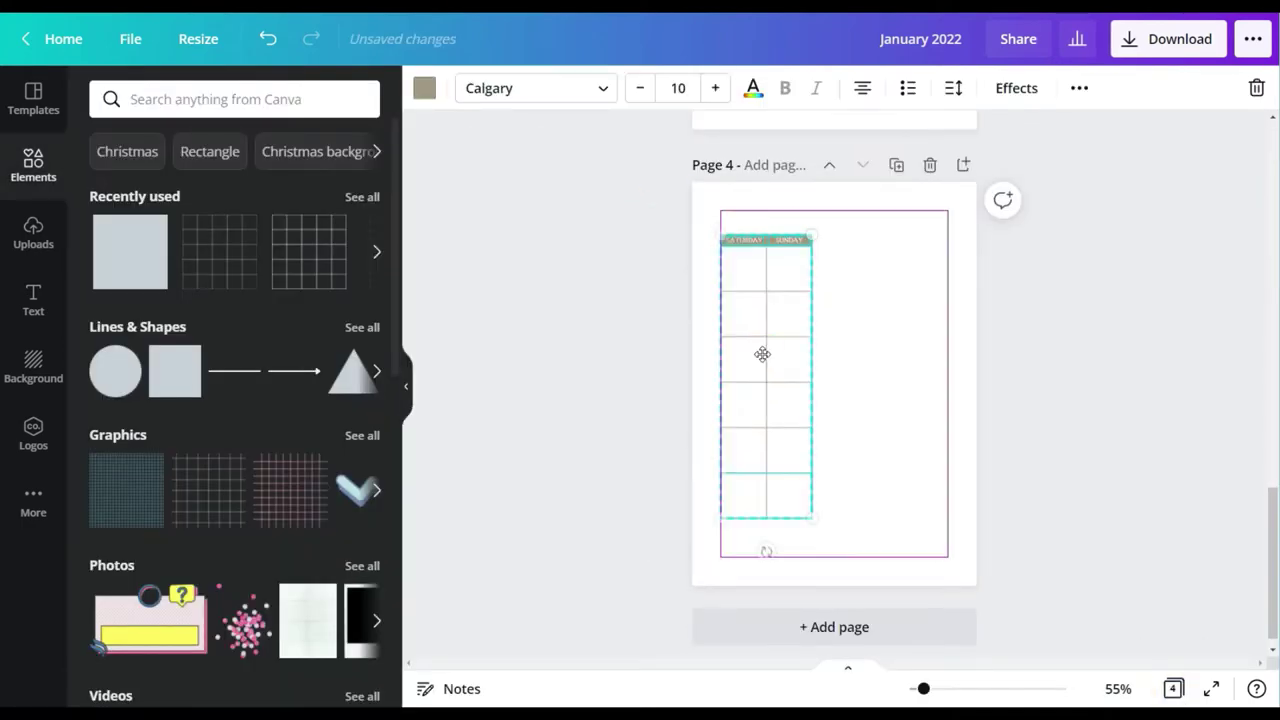
{"action": "left_click", "coordinate": [1173, 688]}
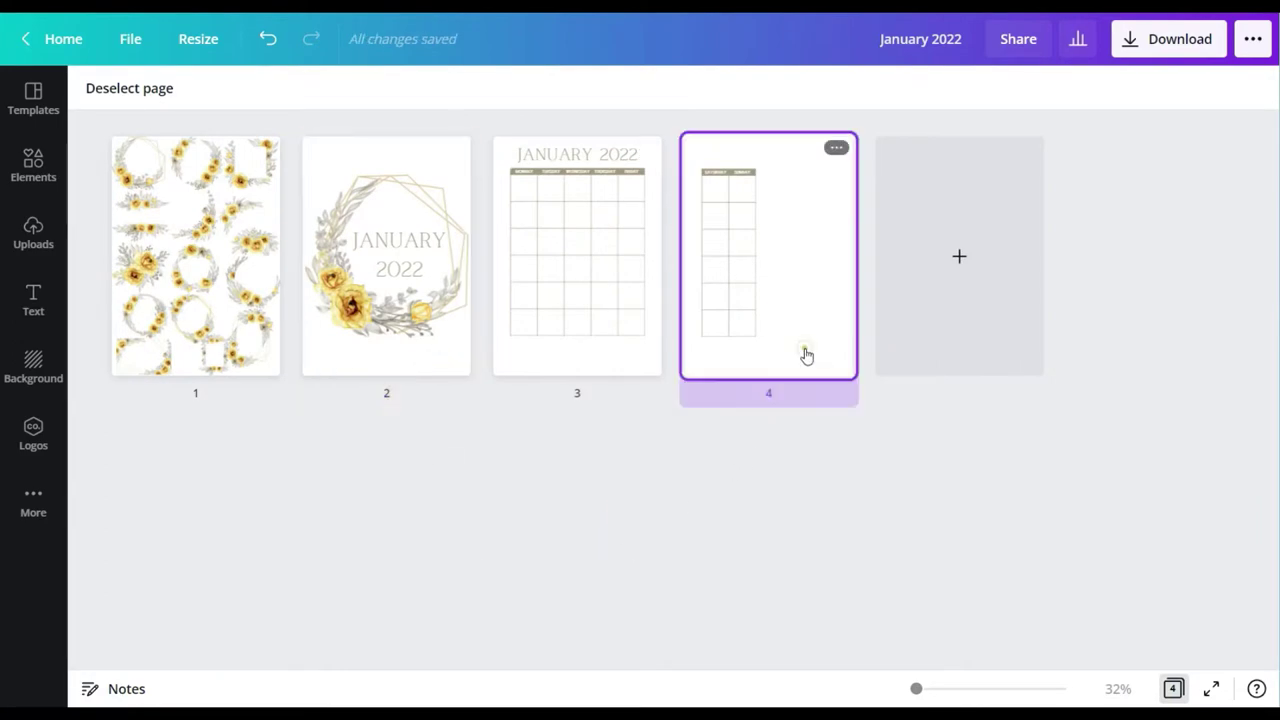
Step: Nudge page 4's calendar slightly and recheck its alignment against page 3 in the page overview
{"action": "double_click", "coordinate": [806, 354]}
{"action": "left_click", "coordinate": [783, 425]}
{"action": "left_click", "coordinate": [1180, 690]}
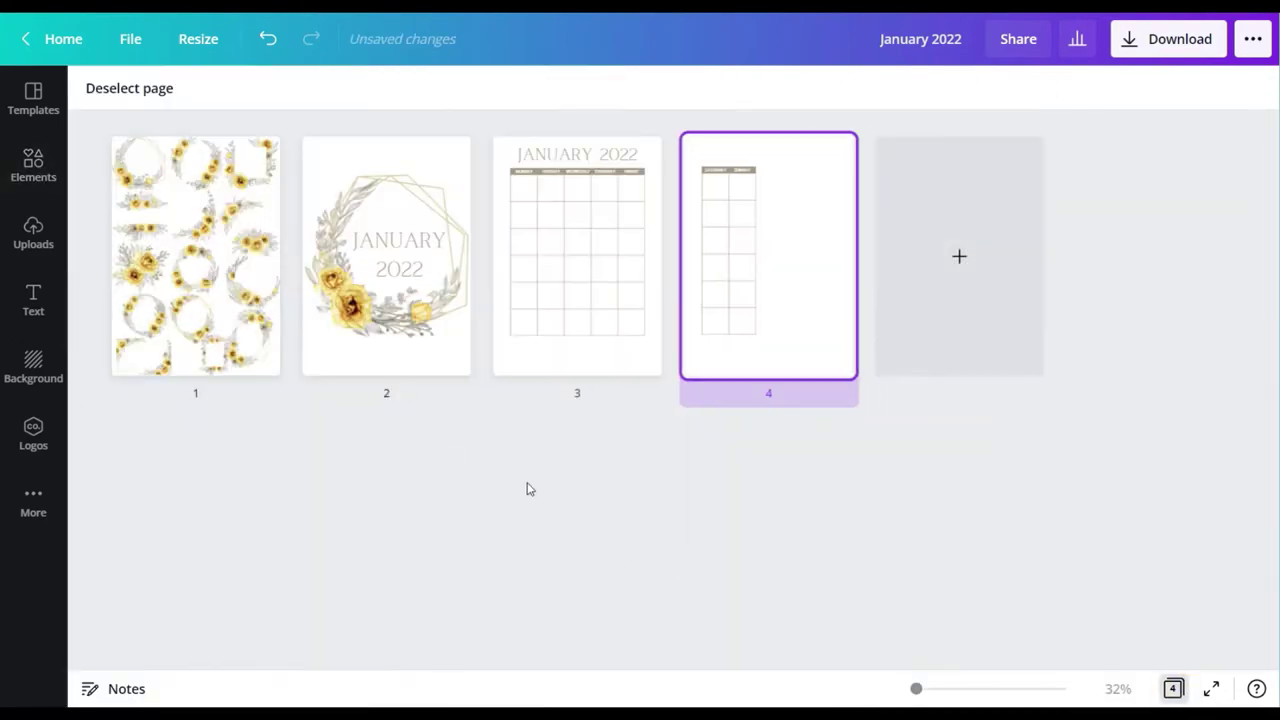
{"action": "left_click", "coordinate": [1185, 698]}
{"action": "left_click", "coordinate": [780, 371]}
{"action": "left_click", "coordinate": [1174, 687]}
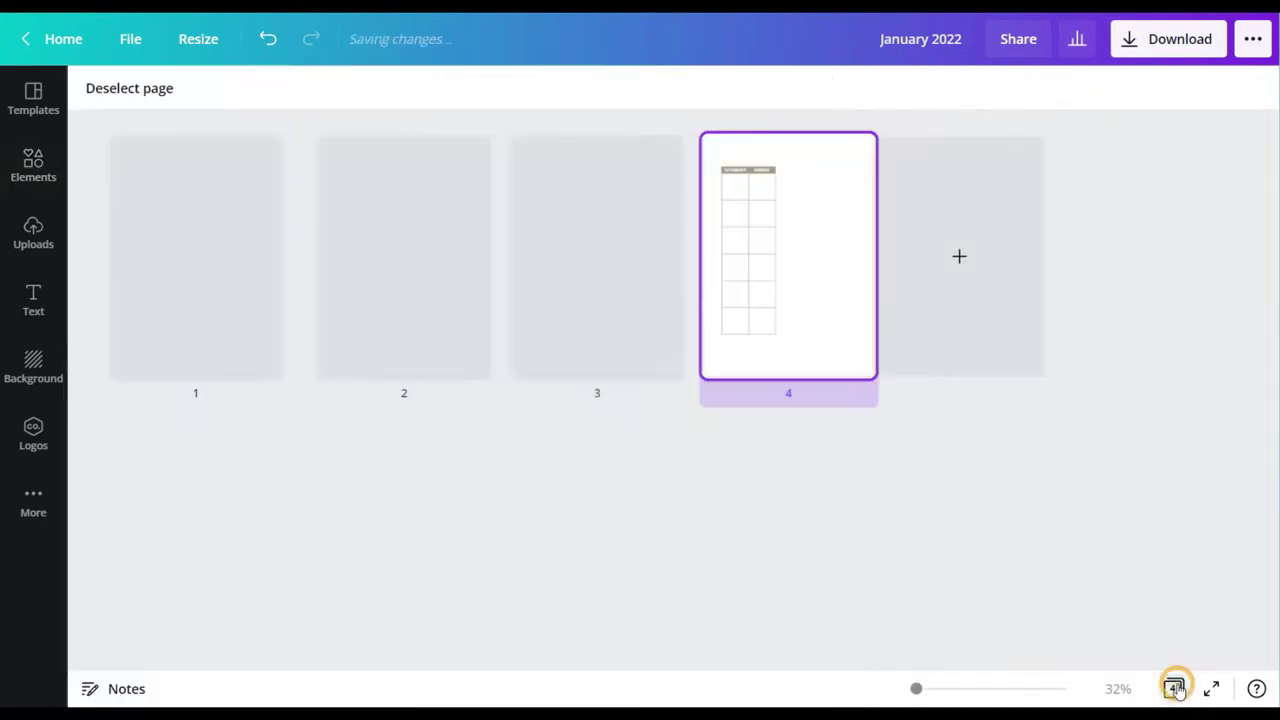
Step: Reselect page 4's grid, bar and labels and fine-tune their height to match page 3's calendar
{"action": "left_click", "coordinate": [1174, 688]}
{"action": "left_click_drag", "start_coordinate": [924, 689], "coordinate": [938, 689]}
{"action": "left_click_drag", "start_coordinate": [513, 182], "coordinate": [733, 595]}
{"action": "left_click", "coordinate": [1173, 688]}
{"action": "left_click", "coordinate": [389, 425]}
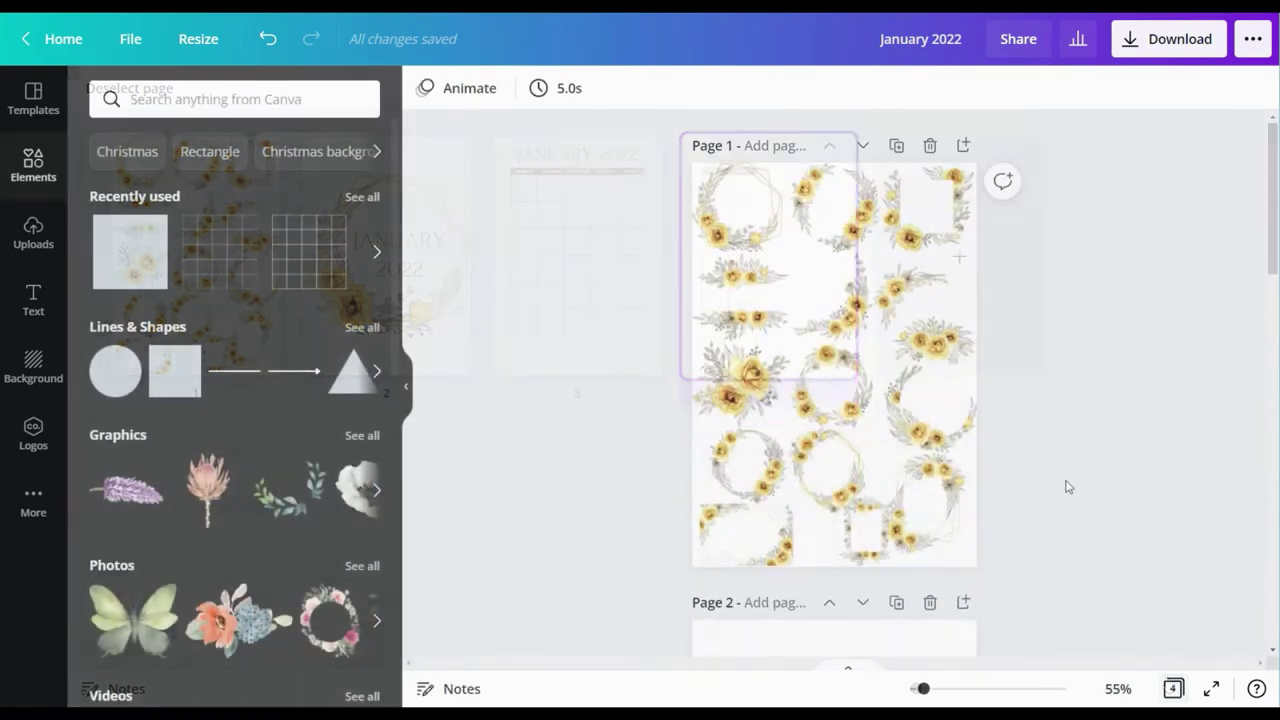
Step: Copy the image with two rose garlands from page 1 onto page 3 and crop it to the lower garland
{"action": "left_click_drag", "start_coordinate": [745, 306], "coordinate": [817, 374]}
{"action": "scroll", "coordinate": [837, 320], "scroll_direction": "down", "scroll_amount": 10}
{"action": "left_click_drag", "start_coordinate": [867, 332], "coordinate": [786, 345]}
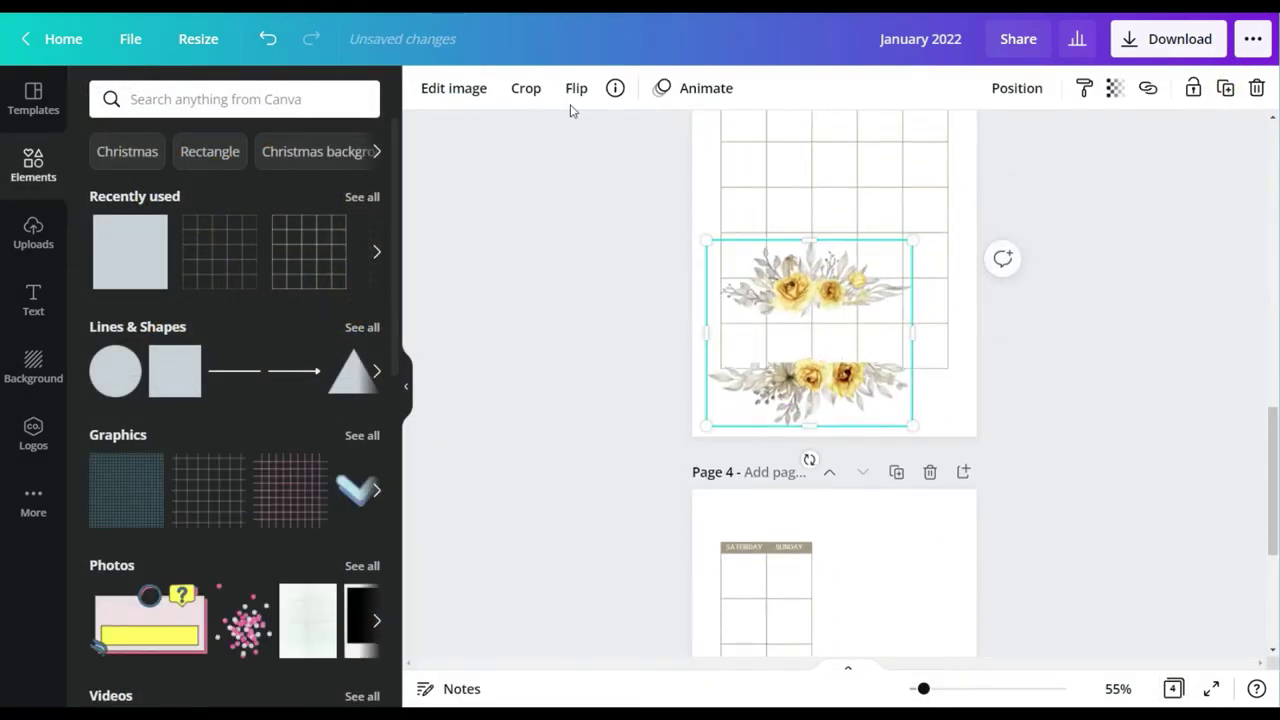
{"action": "left_click", "coordinate": [526, 89]}
{"action": "left_click_drag", "start_coordinate": [706, 240], "coordinate": [703, 328]}
{"action": "left_click", "coordinate": [455, 88]}
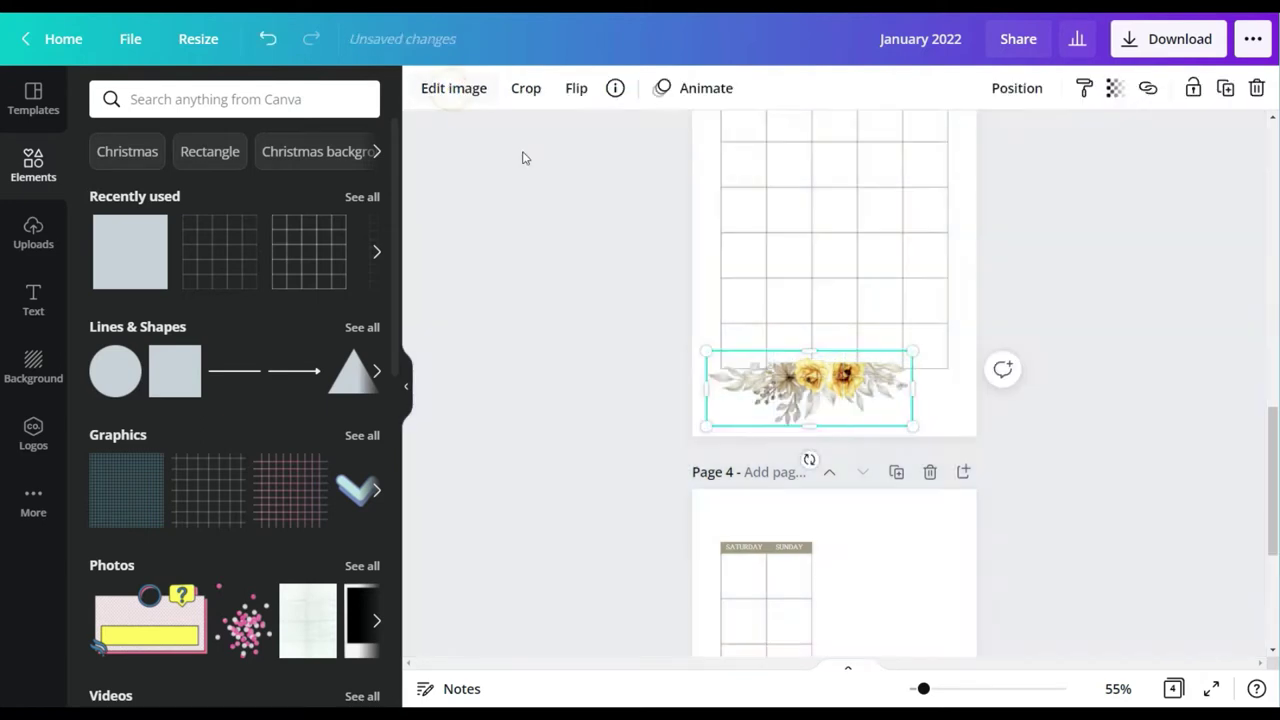
Step: Position the cropped rose garland directly under the lower edge of page 3's grid, shifted toward the page's right corner
{"action": "scroll", "coordinate": [805, 405], "scroll_direction": "up", "scroll_amount": 5}
{"action": "left_click_drag", "start_coordinate": [785, 449], "coordinate": [830, 451]}
{"action": "scroll", "coordinate": [828, 452], "scroll_direction": "up", "scroll_amount": 2}
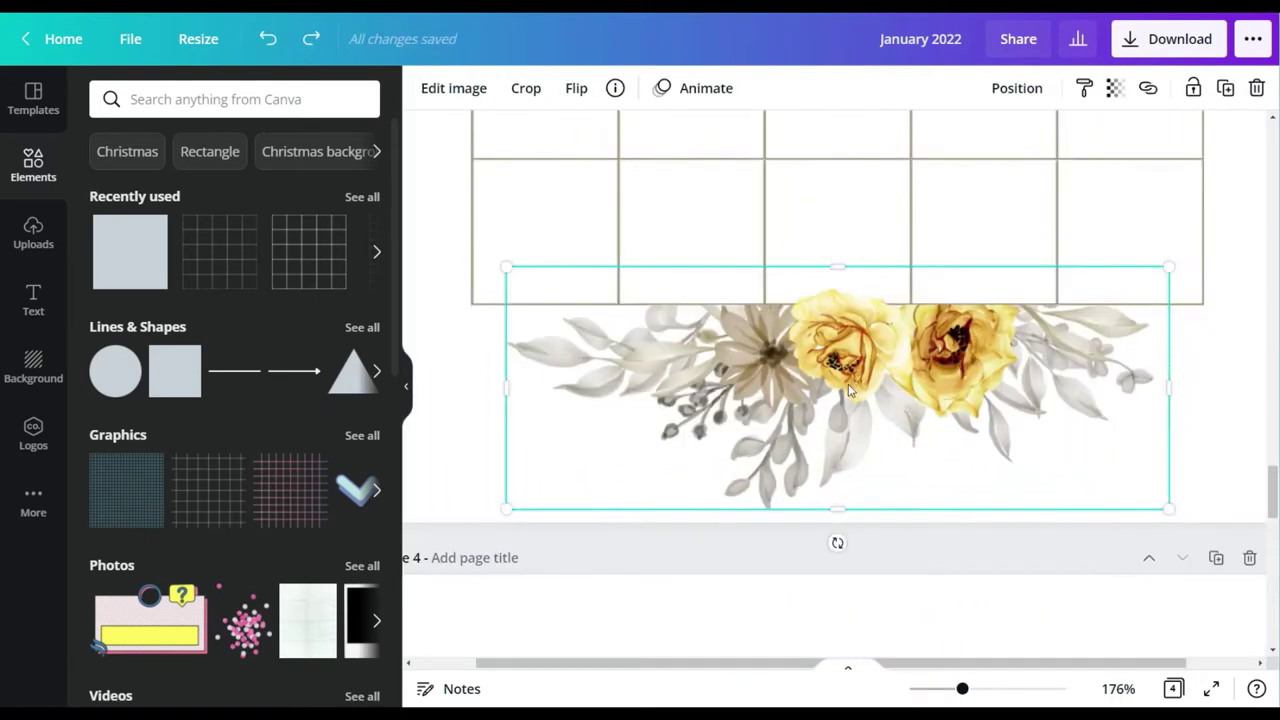
{"action": "left_click_drag", "start_coordinate": [830, 386], "coordinate": [901, 385]}
{"action": "scroll", "coordinate": [901, 385], "scroll_direction": "up", "scroll_amount": 2}
{"action": "scroll", "coordinate": [901, 385], "scroll_direction": "right", "scroll_amount": 1}
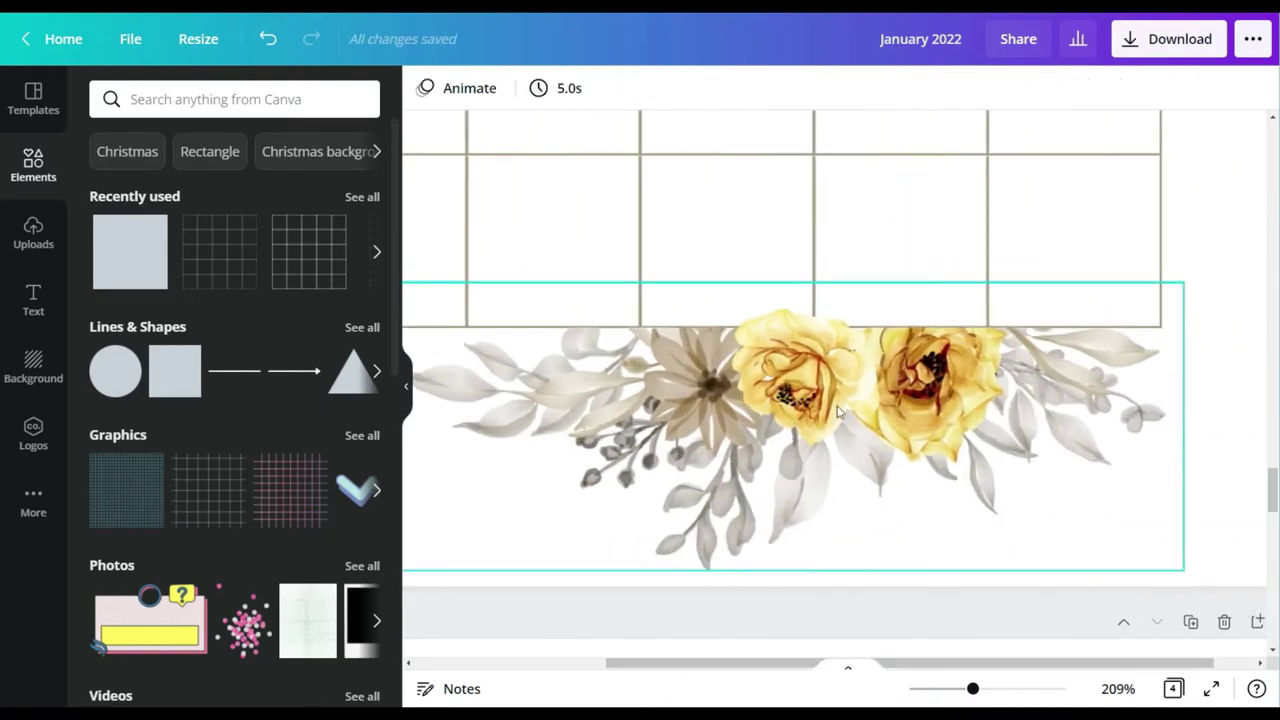
{"action": "left_click_drag", "start_coordinate": [807, 400], "coordinate": [880, 399]}
{"action": "left_click", "coordinate": [1118, 692]}
{"action": "left_click", "coordinate": [1100, 606]}
{"action": "left_click", "coordinate": [1070, 491]}
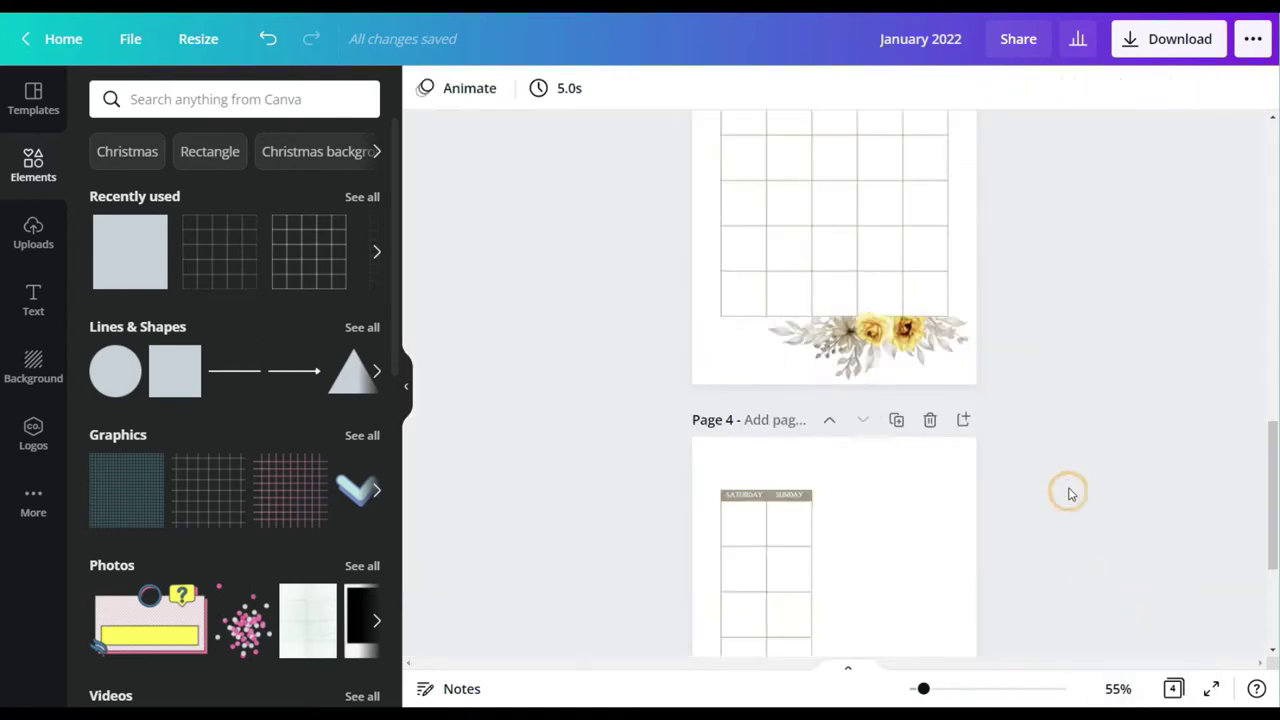
Step: Copy the corner rose spray from page 1 onto page 3 and place it over the start of the title
{"action": "scroll", "coordinate": [1068, 440], "scroll_direction": "up", "scroll_amount": 2}
{"action": "scroll", "coordinate": [1069, 429], "scroll_direction": "up", "scroll_amount": 9}
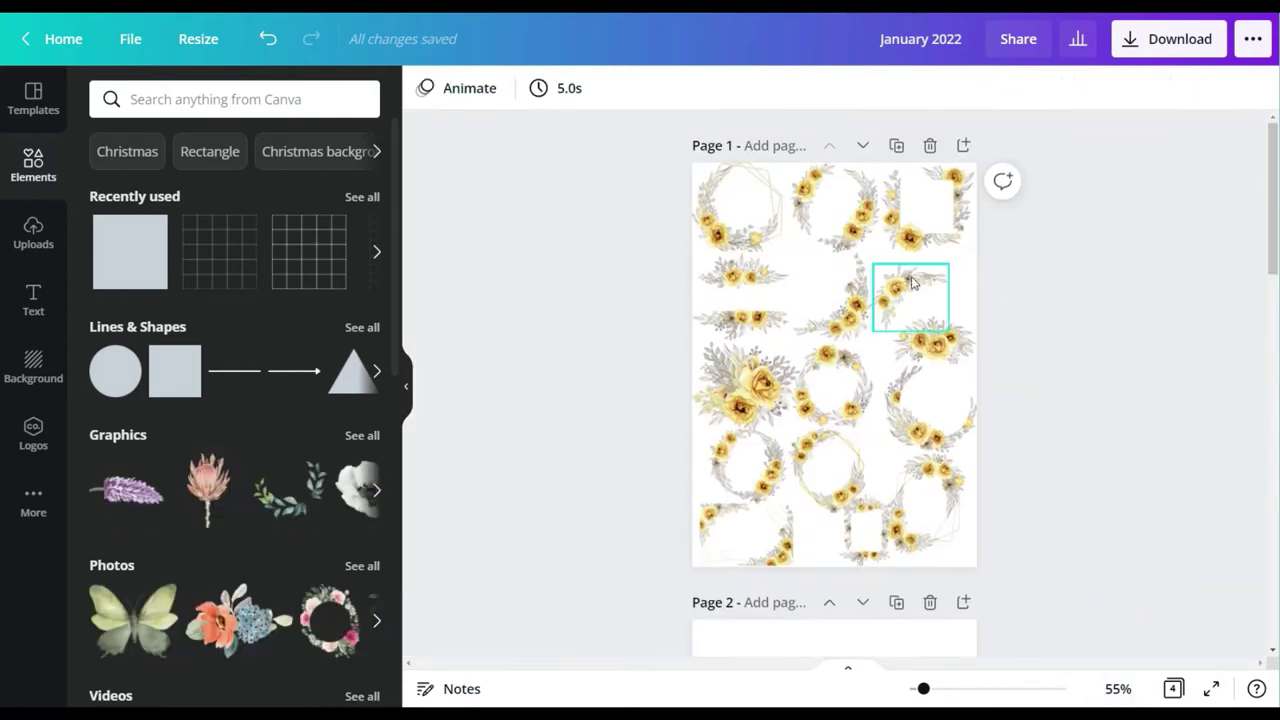
{"action": "left_click", "coordinate": [914, 284]}
{"action": "key", "text": "ctrl+c"}
{"action": "key", "text": "ctrl+v"}
{"action": "scroll", "coordinate": [860, 345], "scroll_direction": "down", "scroll_amount": 7}
{"action": "left_click_drag", "start_coordinate": [924, 303], "coordinate": [723, 395]}
{"action": "scroll", "coordinate": [794, 397], "scroll_direction": "down", "scroll_amount": 1}
{"action": "scroll", "coordinate": [1106, 231], "scroll_direction": "down", "scroll_amount": 2}
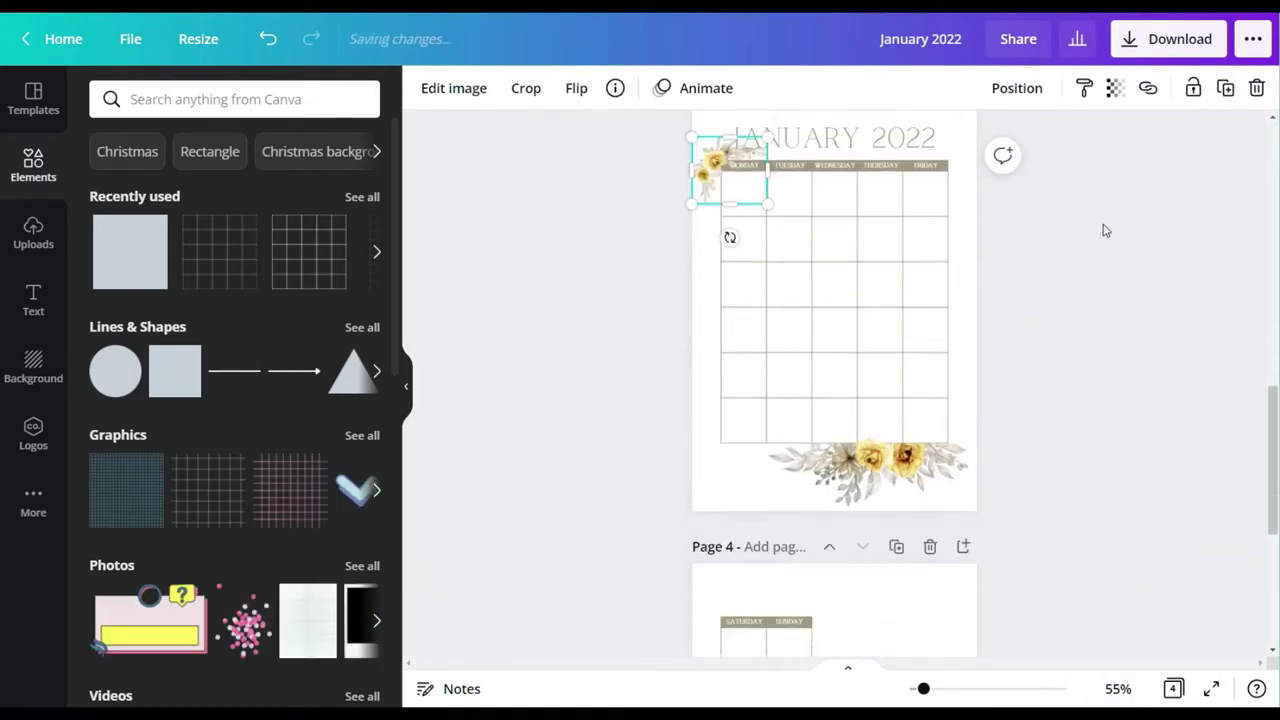
Step: Fit the rose spray into page 3's upper-left corner and enlarge it slightly
{"action": "scroll", "coordinate": [1106, 231], "scroll_direction": "up", "scroll_amount": 2}
{"action": "left_click_drag", "start_coordinate": [713, 312], "coordinate": [712, 283]}
{"action": "left_click_drag", "start_coordinate": [766, 322], "coordinate": [783, 336]}
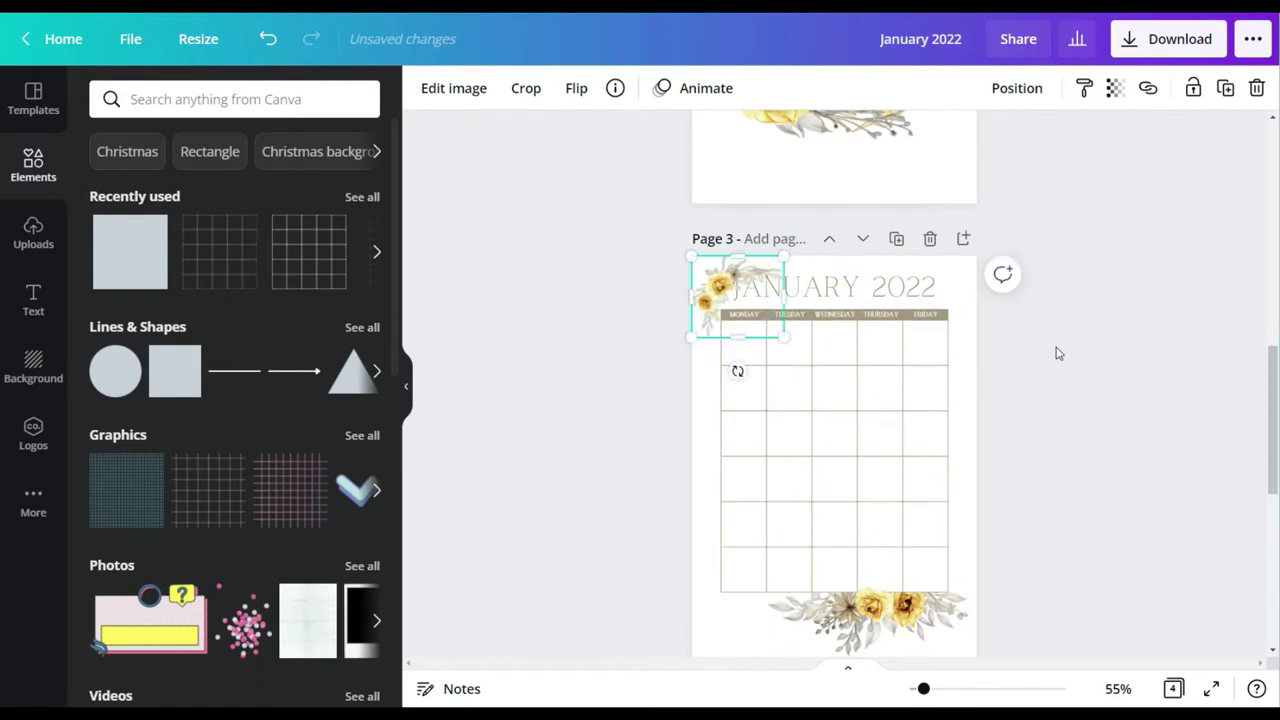
{"action": "scroll", "coordinate": [1056, 340], "scroll_direction": "down", "scroll_amount": 1}
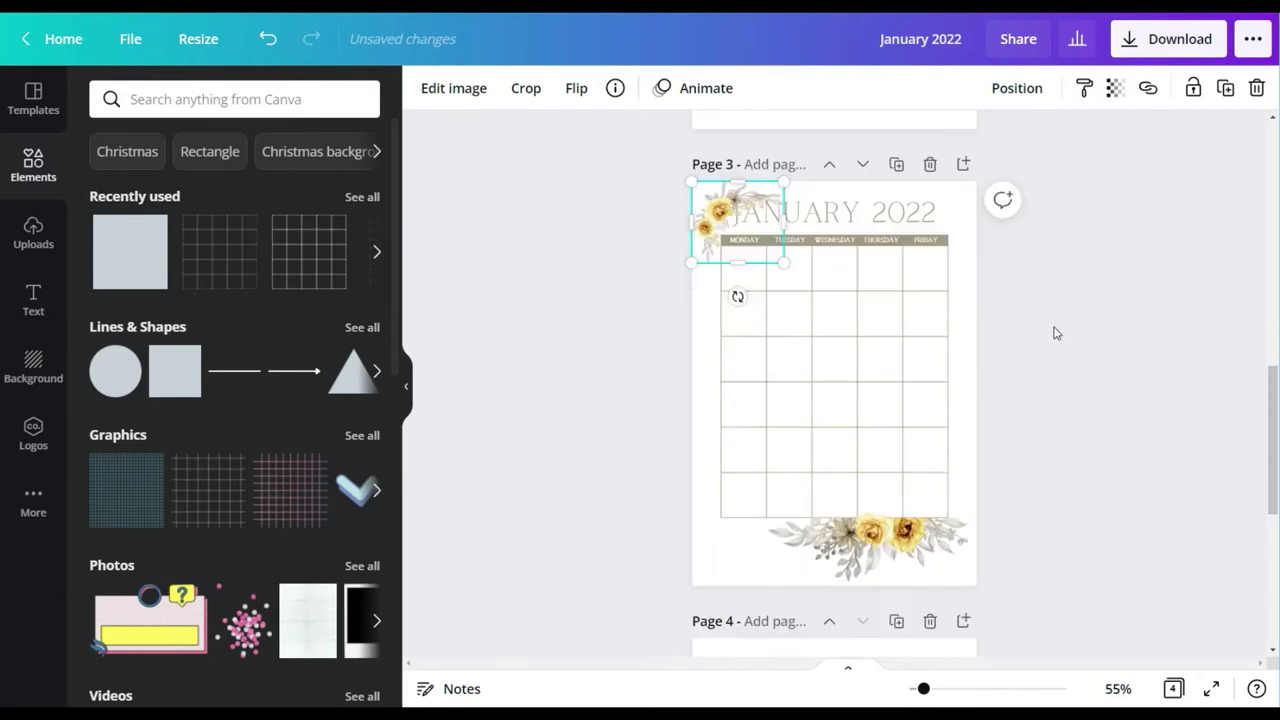
Step: Shift the JANUARY 2022 title on page 3 so it ends at the grid's right edge, away from the corner roses
{"action": "left_click", "coordinate": [884, 211]}
{"action": "left_click_drag", "start_coordinate": [948, 212], "coordinate": [913, 217]}
{"action": "left_click", "coordinate": [1114, 217]}
{"action": "left_click", "coordinate": [822, 216]}
{"action": "left_click", "coordinate": [1034, 88]}
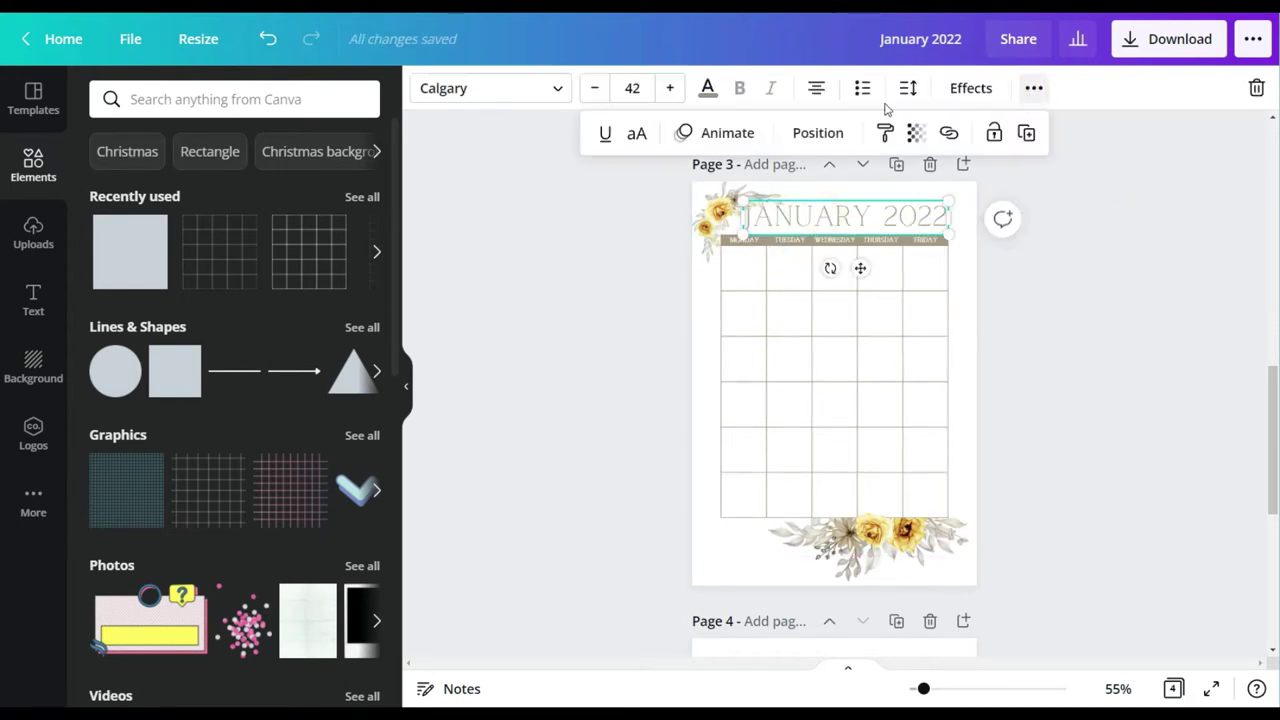
{"action": "left_click", "coordinate": [818, 132]}
{"action": "left_click", "coordinate": [1120, 286]}
{"action": "scroll", "coordinate": [1106, 383], "scroll_direction": "up", "scroll_amount": 1}
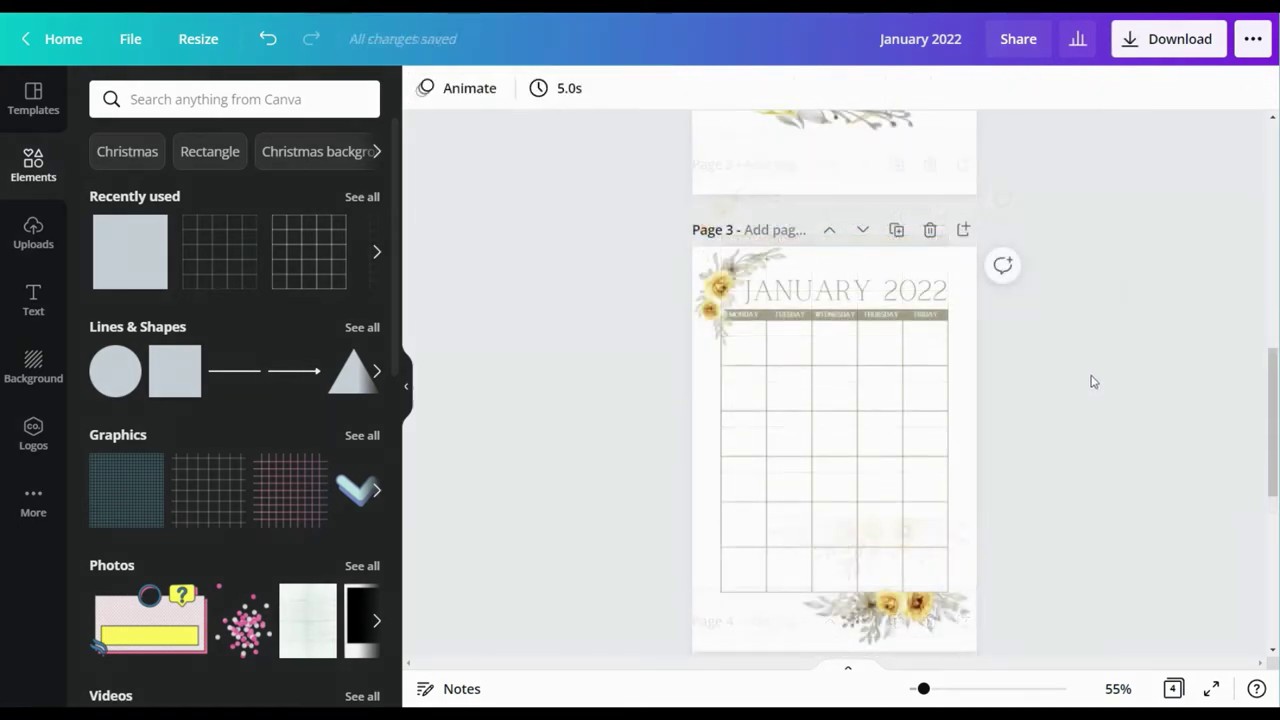
Step: Add a square outline from the Lines & Shapes collection to page 4, beside the Saturday and Sunday grid
{"action": "scroll", "coordinate": [1093, 381], "scroll_direction": "down", "scroll_amount": 1}
{"action": "scroll", "coordinate": [1095, 425], "scroll_direction": "down", "scroll_amount": 5}
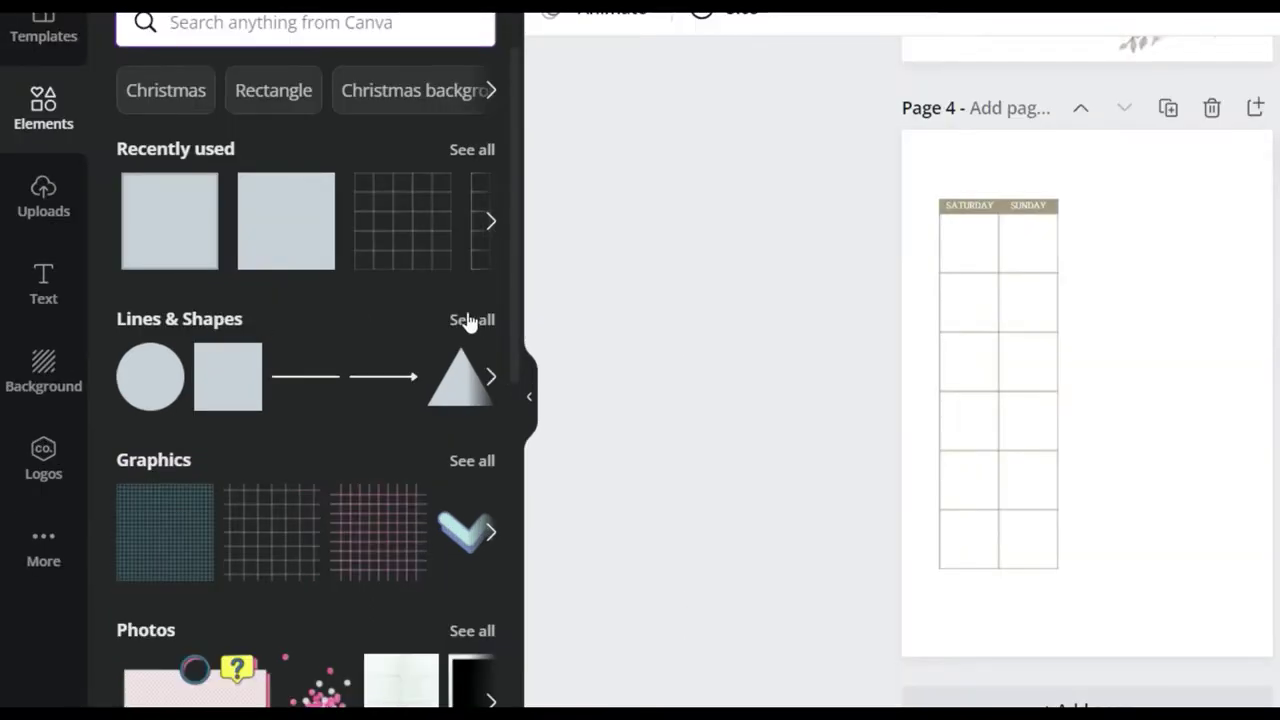
{"action": "left_click", "coordinate": [360, 327]}
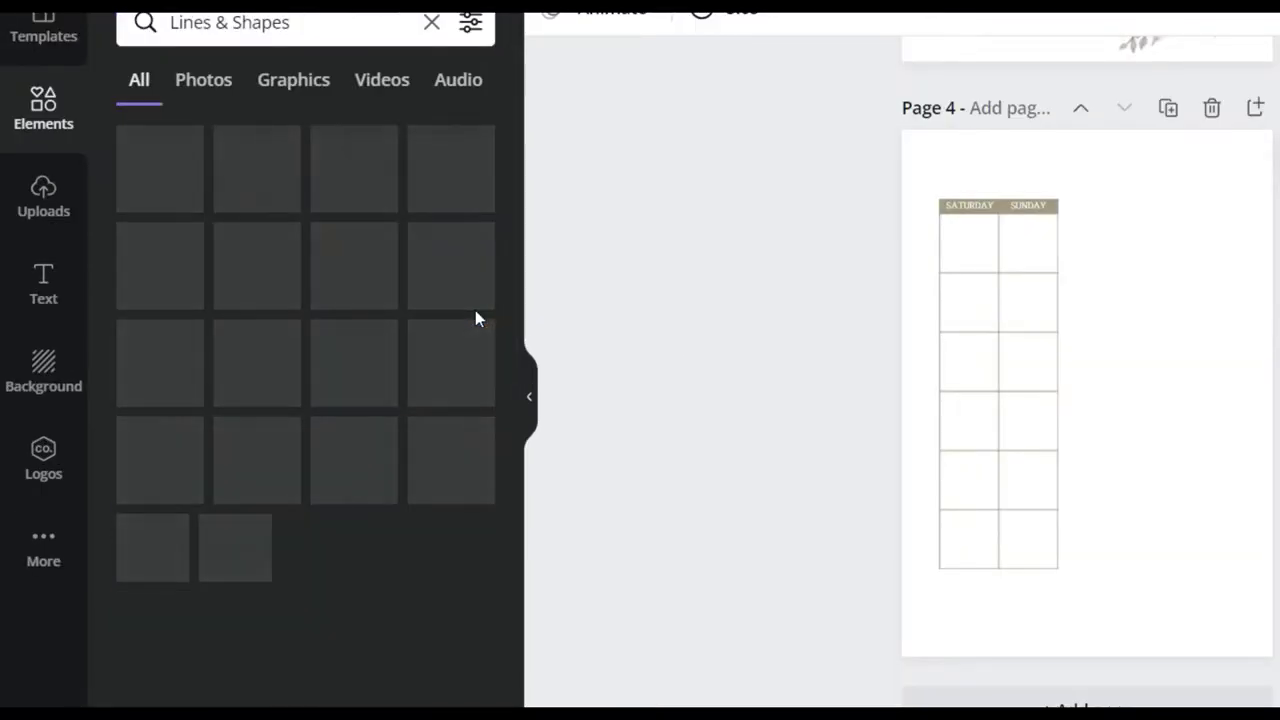
{"action": "scroll", "coordinate": [308, 272], "scroll_direction": "down", "scroll_amount": 2}
{"action": "scroll", "coordinate": [308, 275], "scroll_direction": "down", "scroll_amount": 4}
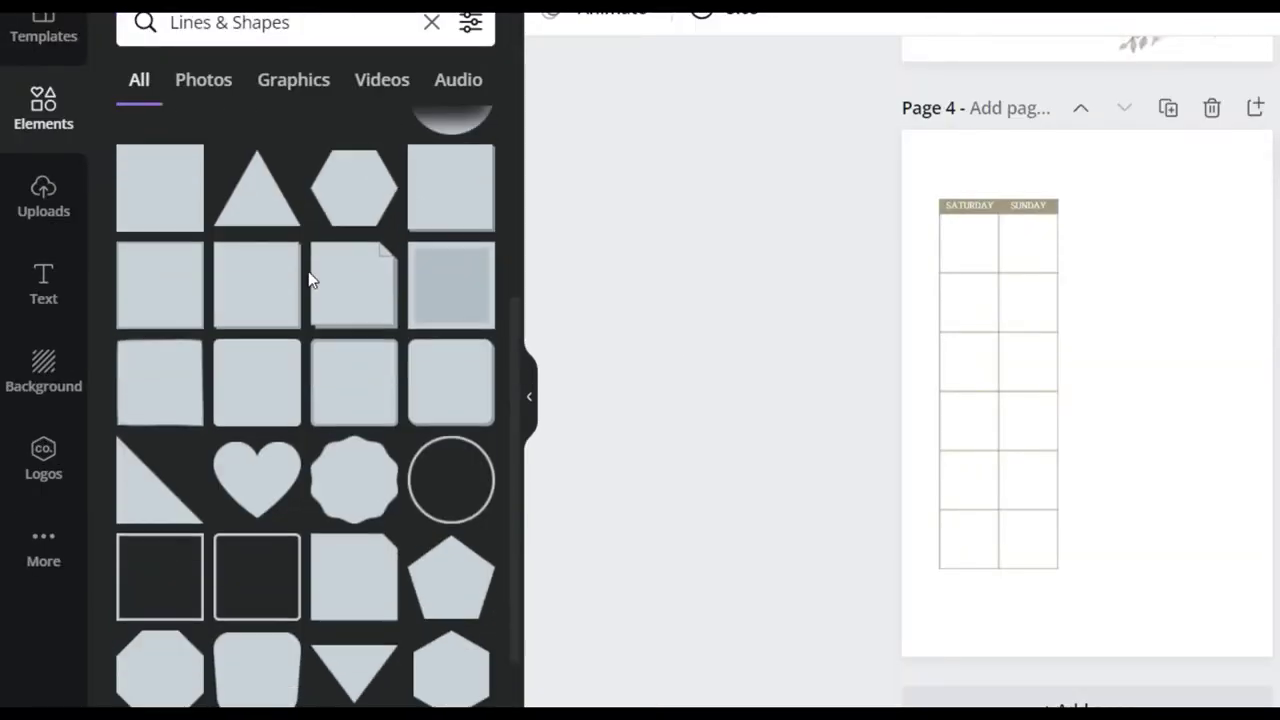
{"action": "left_click", "coordinate": [138, 388]}
{"action": "left_click_drag", "start_coordinate": [987, 291], "coordinate": [1131, 202]}
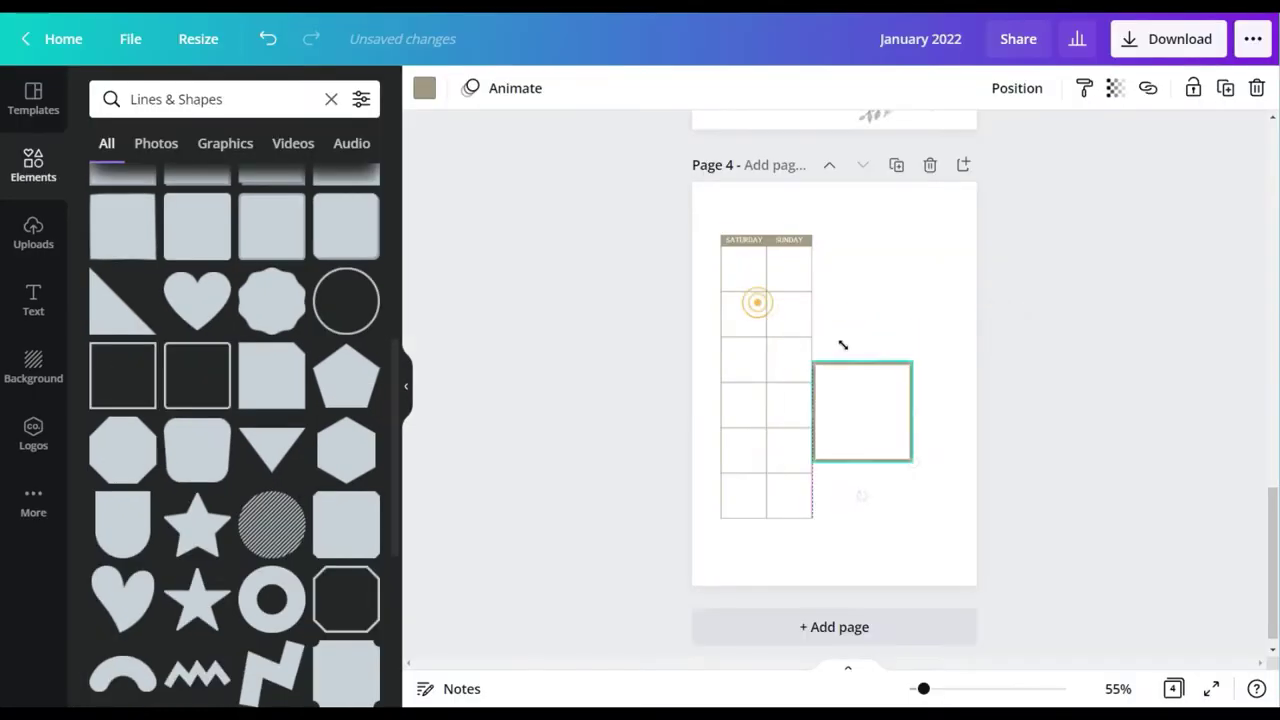
Step: Stretch the outline on page 4 into a tall rectangle matching the grid's height, with a gap beside the Sunday column
{"action": "left_click_drag", "start_coordinate": [868, 237], "coordinate": [868, 235]}
{"action": "left_click_drag", "start_coordinate": [913, 348], "coordinate": [947, 345]}
{"action": "left_click_drag", "start_coordinate": [852, 349], "coordinate": [834, 349]}
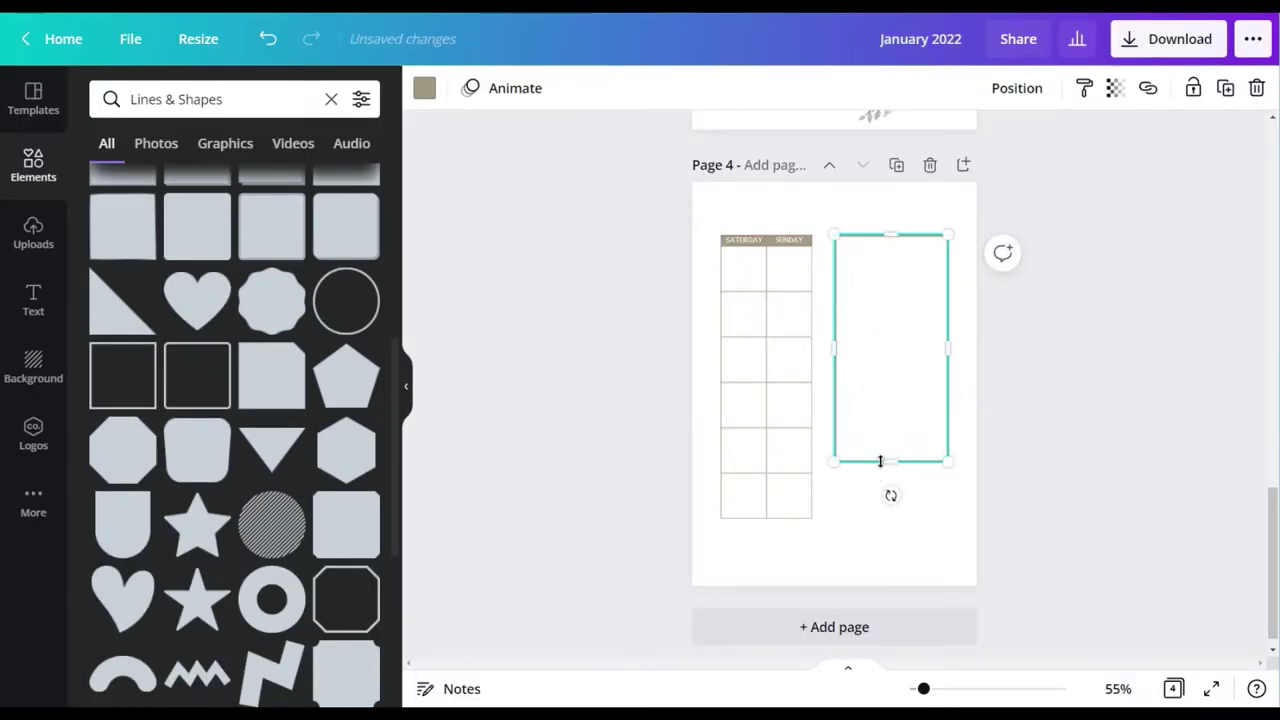
{"action": "left_click_drag", "start_coordinate": [880, 459], "coordinate": [895, 517]}
{"action": "left_click", "coordinate": [1040, 425]}
Step: Rescale the tall outline and restretch it to the grid's height and the page margin to thin its border
{"action": "left_click", "coordinate": [931, 266]}
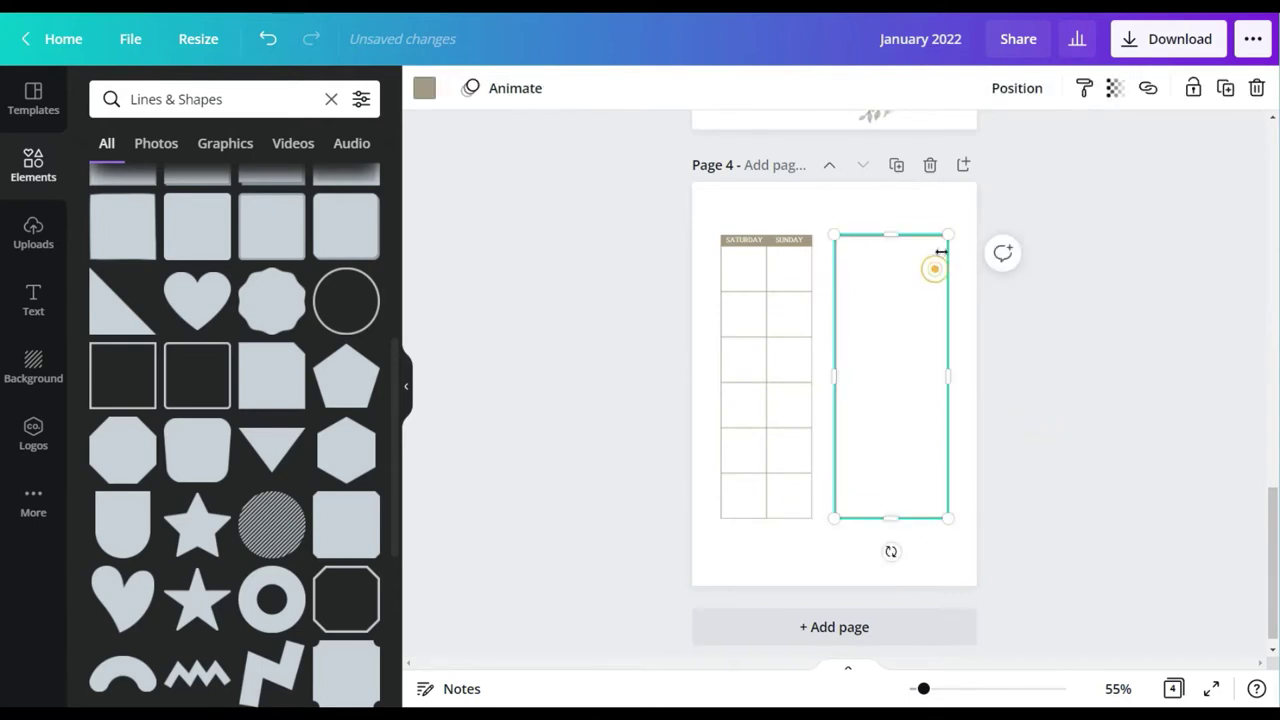
{"action": "left_click_drag", "start_coordinate": [948, 237], "coordinate": [897, 237]}
{"action": "left_click_drag", "start_coordinate": [899, 377], "coordinate": [948, 376]}
{"action": "left_click", "coordinate": [1119, 365]}
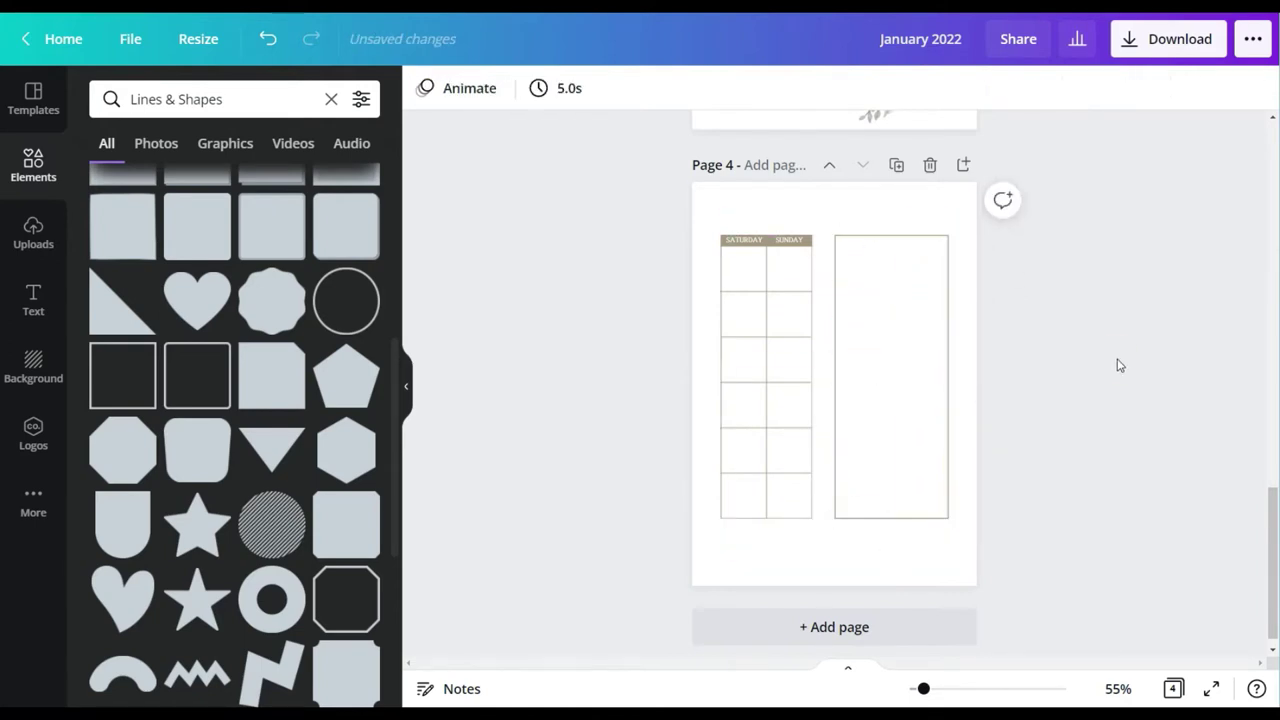
{"action": "left_click", "coordinate": [895, 407]}
{"action": "left_click_drag", "start_coordinate": [948, 236], "coordinate": [871, 234]}
{"action": "left_click_drag", "start_coordinate": [911, 377], "coordinate": [950, 379]}
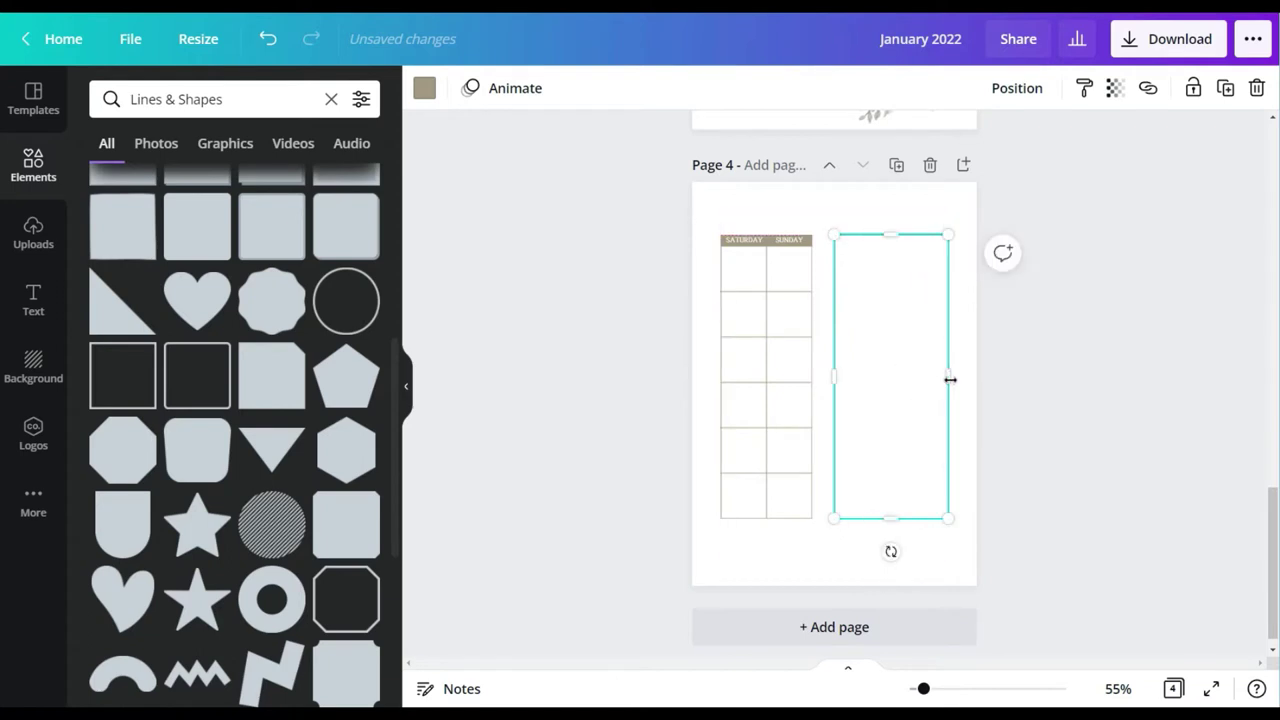
{"action": "left_click", "coordinate": [1060, 322]}
{"action": "left_click", "coordinate": [897, 272]}
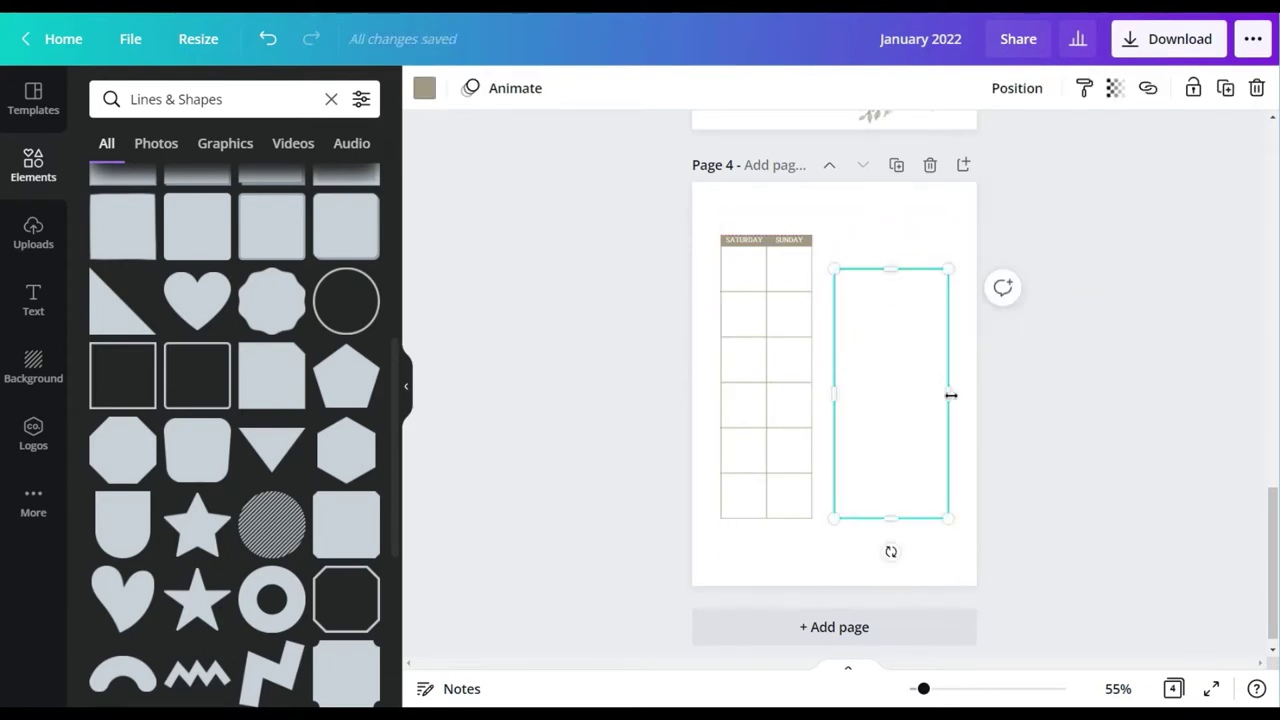
{"action": "left_click_drag", "start_coordinate": [948, 268], "coordinate": [950, 236]}
{"action": "left_click", "coordinate": [1079, 373]}
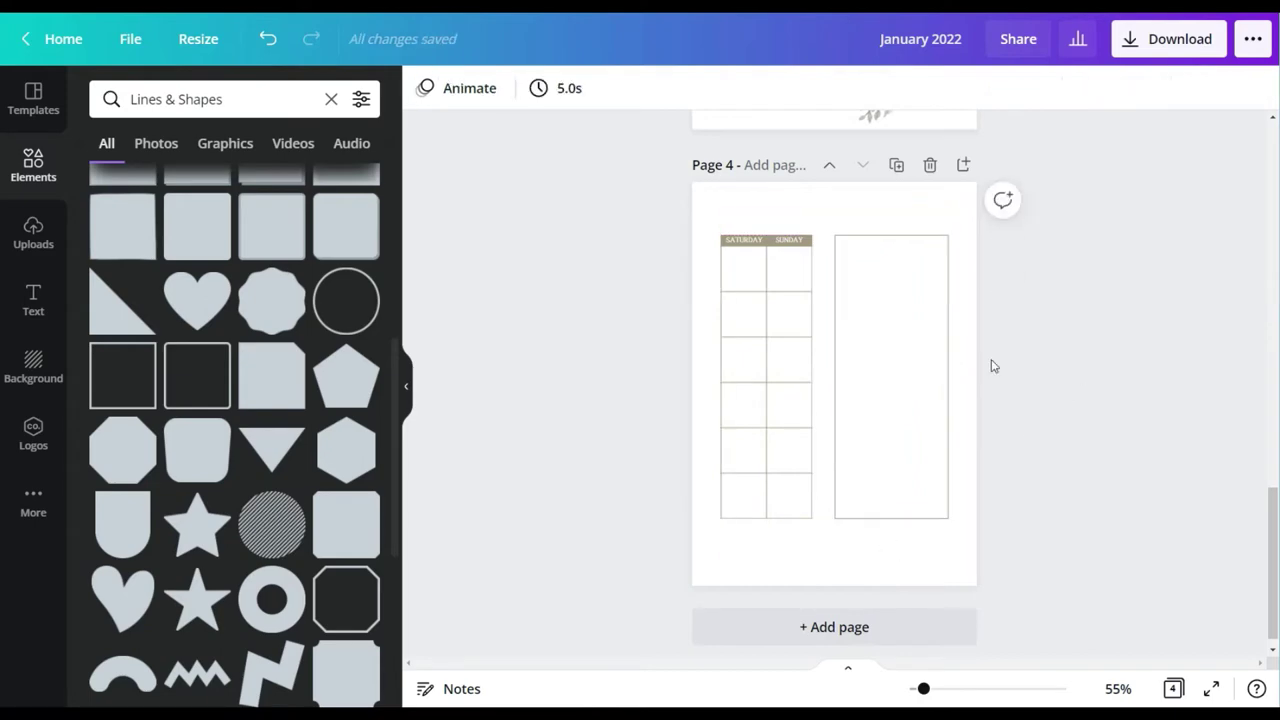
Step: Copy the rectangular rose frame from page 1 onto page 4
{"action": "left_click", "coordinate": [790, 361]}
{"action": "left_click", "coordinate": [1112, 390]}
{"action": "scroll", "coordinate": [286, 390], "scroll_direction": "down", "scroll_amount": 4}
{"action": "scroll", "coordinate": [882, 405], "scroll_direction": "up", "scroll_amount": 15}
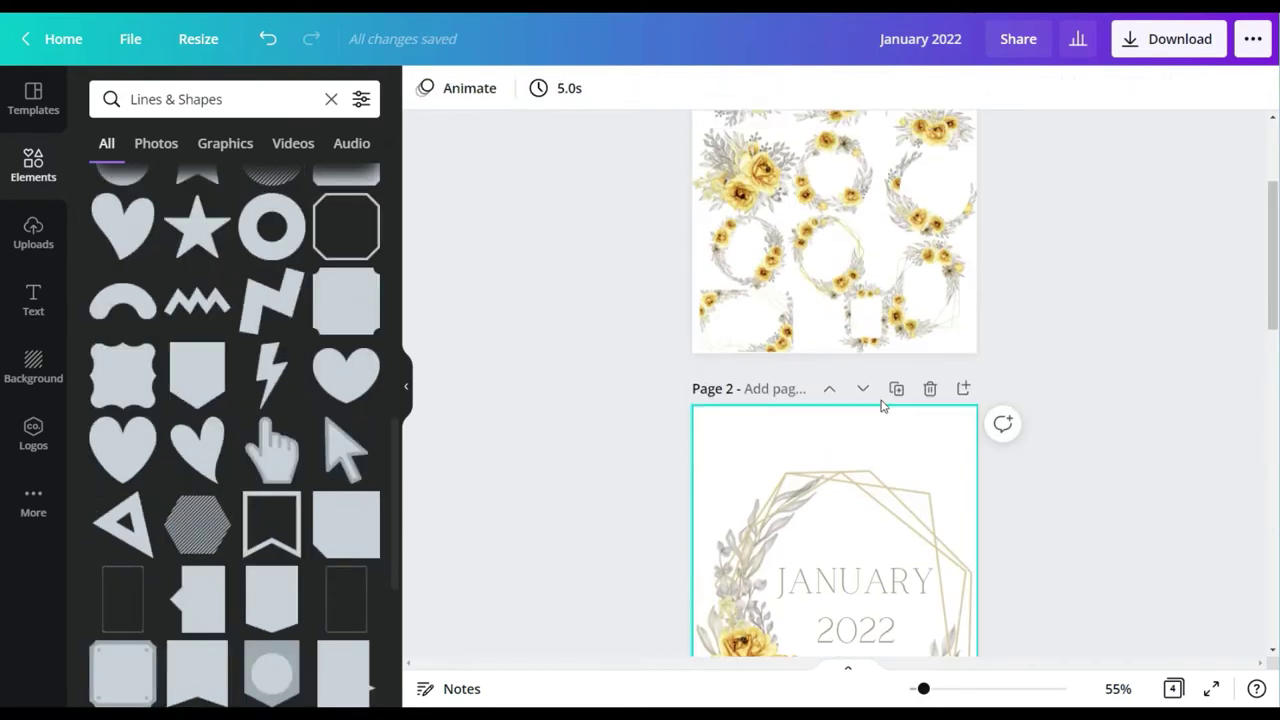
{"action": "scroll", "coordinate": [903, 374], "scroll_direction": "down", "scroll_amount": 1}
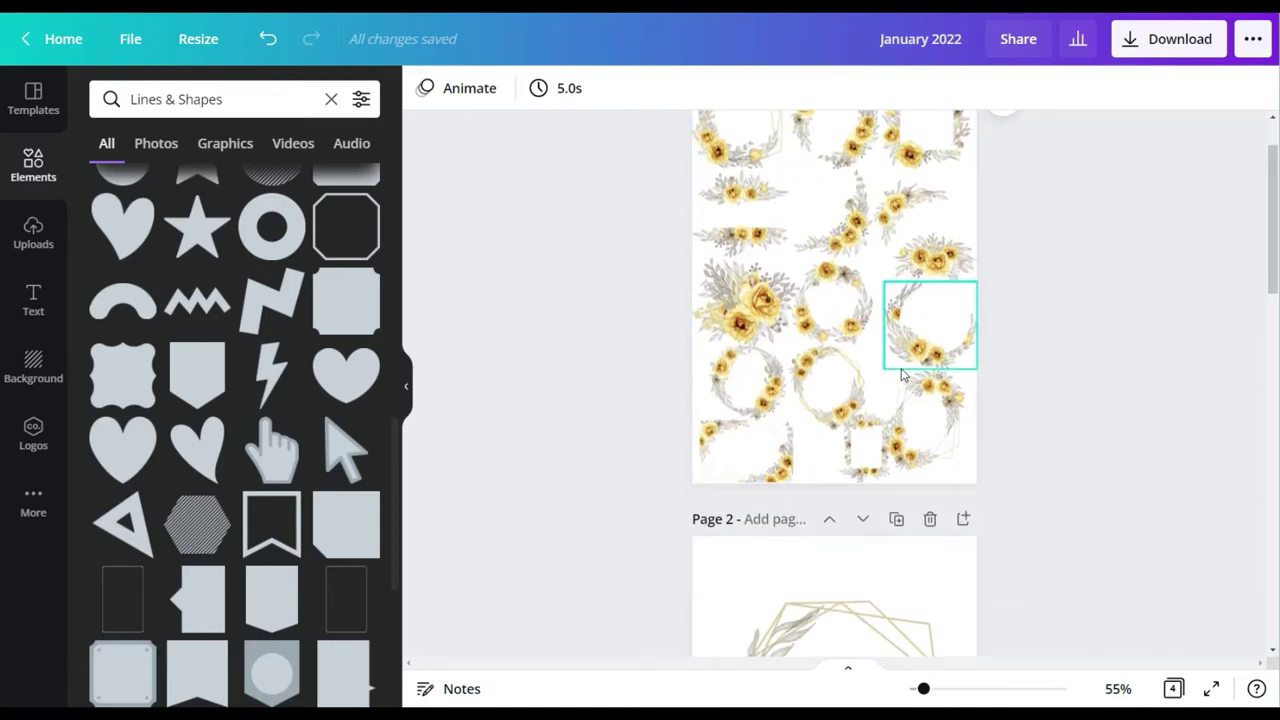
{"action": "mouse_move", "coordinate": [861, 446]}
{"action": "left_mouse_down"}
{"action": "mouse_move", "coordinate": [872, 457]}
{"action": "mouse_move", "coordinate": [868, 424]}
{"action": "left_mouse_up"}
{"action": "scroll", "coordinate": [866, 440], "scroll_direction": "down", "scroll_amount": 13}
{"action": "left_click_drag", "start_coordinate": [846, 390], "coordinate": [729, 173]}
Step: Enlarge the rose frame and position it around the upper part of page 4's tall outline
{"action": "left_click_drag", "start_coordinate": [856, 385], "coordinate": [939, 361]}
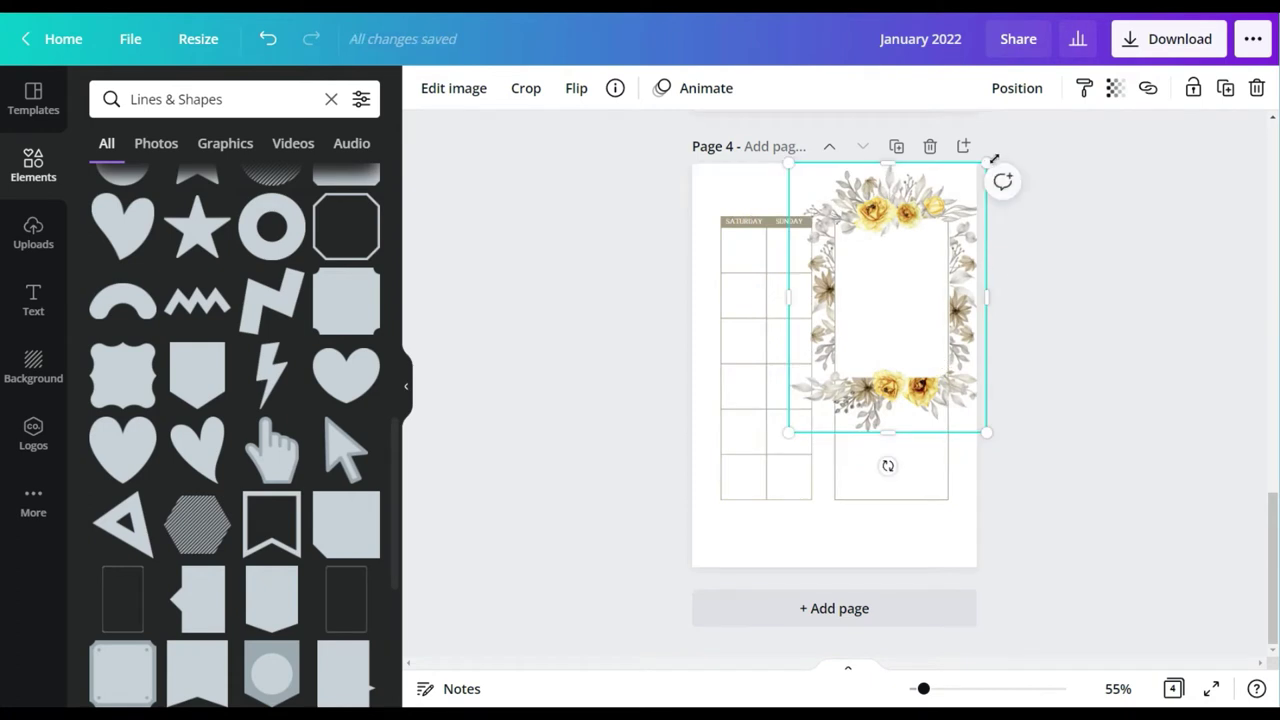
{"action": "left_click_drag", "start_coordinate": [986, 167], "coordinate": [963, 180]}
{"action": "left_click_drag", "start_coordinate": [904, 314], "coordinate": [903, 294]}
{"action": "left_click", "coordinate": [1100, 378]}
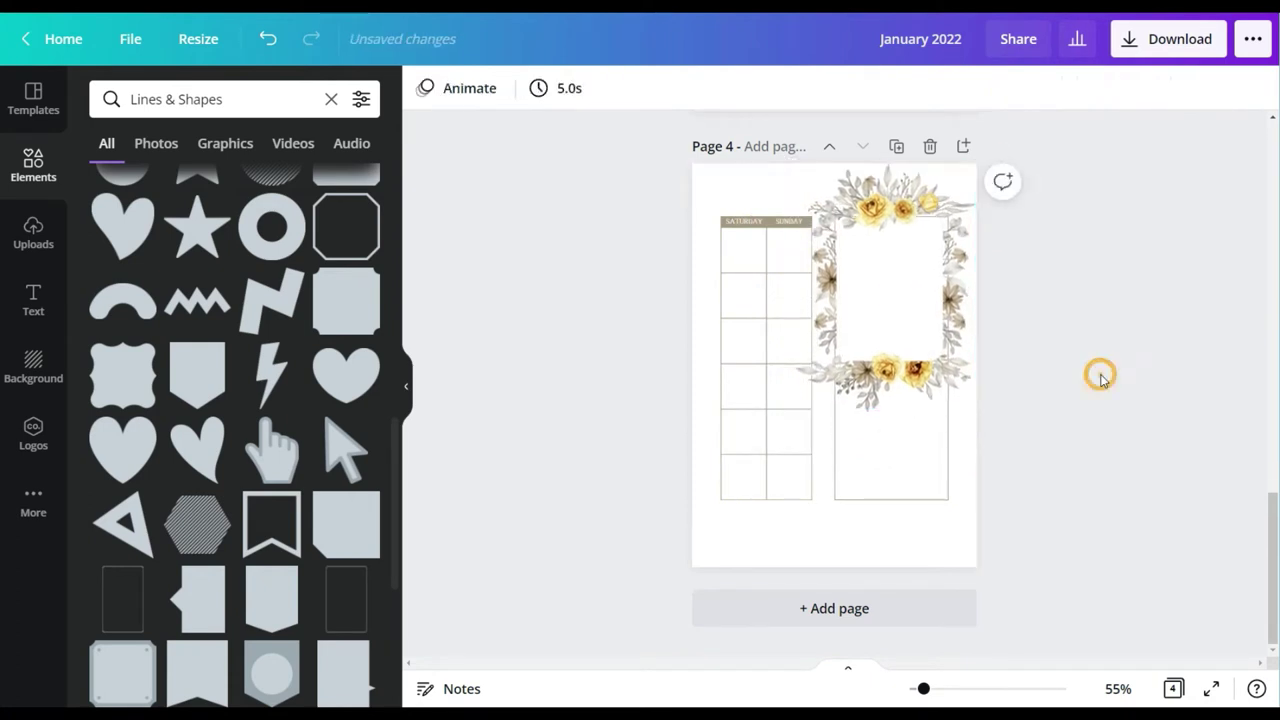
Step: Narrow the tall outline to the width of the rose frame's opening and undo the last attempt to shorten it
{"action": "left_click", "coordinate": [898, 210]}
{"action": "left_click", "coordinate": [899, 209]}
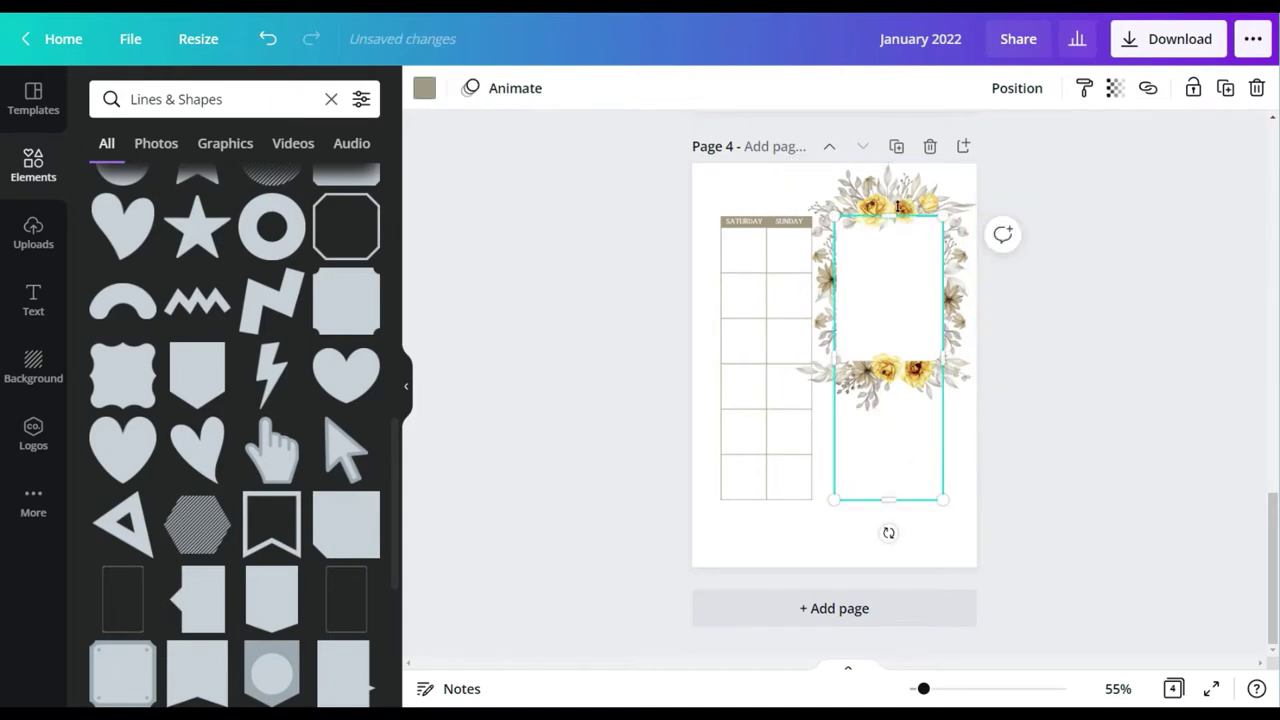
{"action": "left_click_drag", "start_coordinate": [888, 217], "coordinate": [888, 219]}
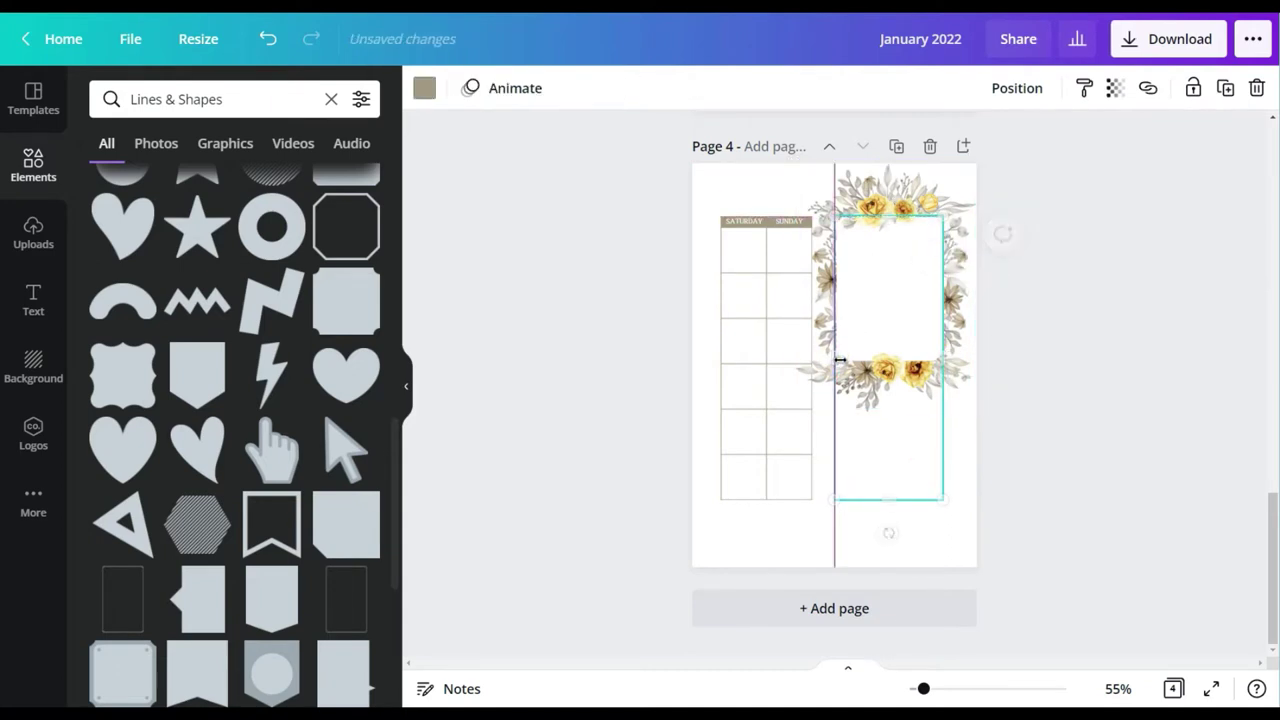
{"action": "left_click_drag", "start_coordinate": [840, 360], "coordinate": [840, 360]}
{"action": "left_click", "coordinate": [1123, 414]}
{"action": "left_click", "coordinate": [940, 497]}
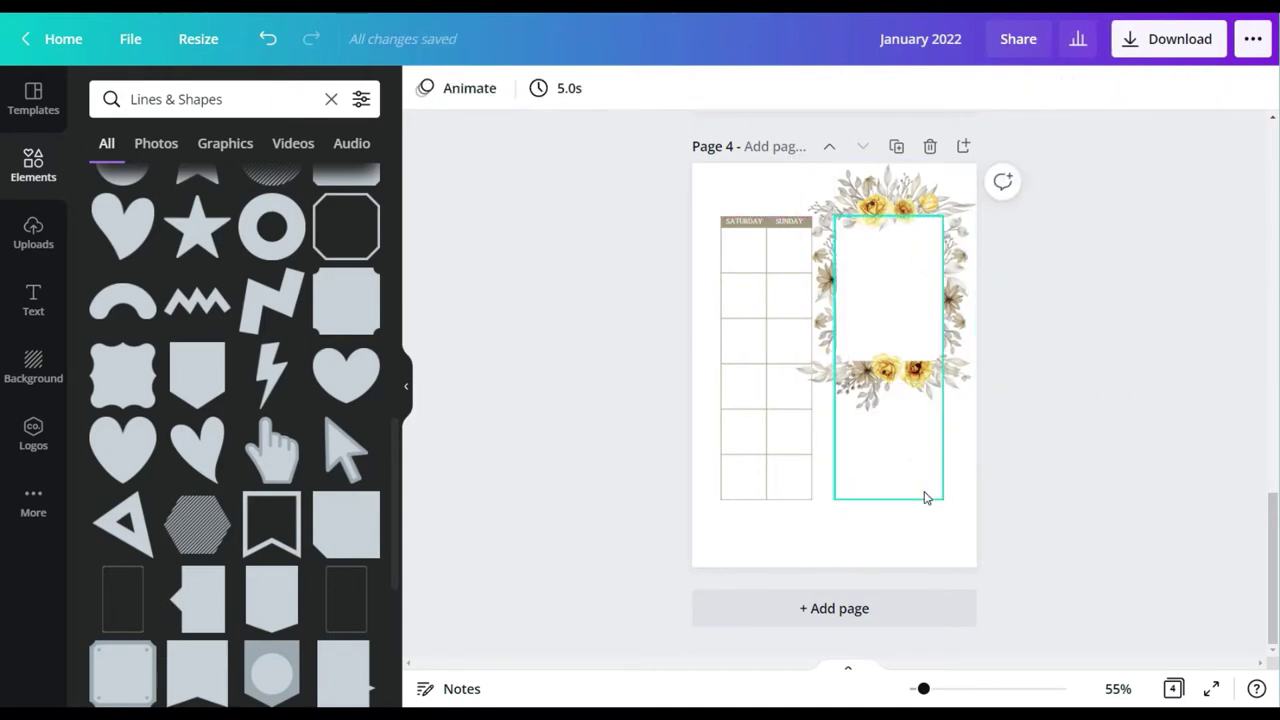
{"action": "left_click_drag", "start_coordinate": [888, 217], "coordinate": [888, 419]}
{"action": "left_click", "coordinate": [1218, 360]}
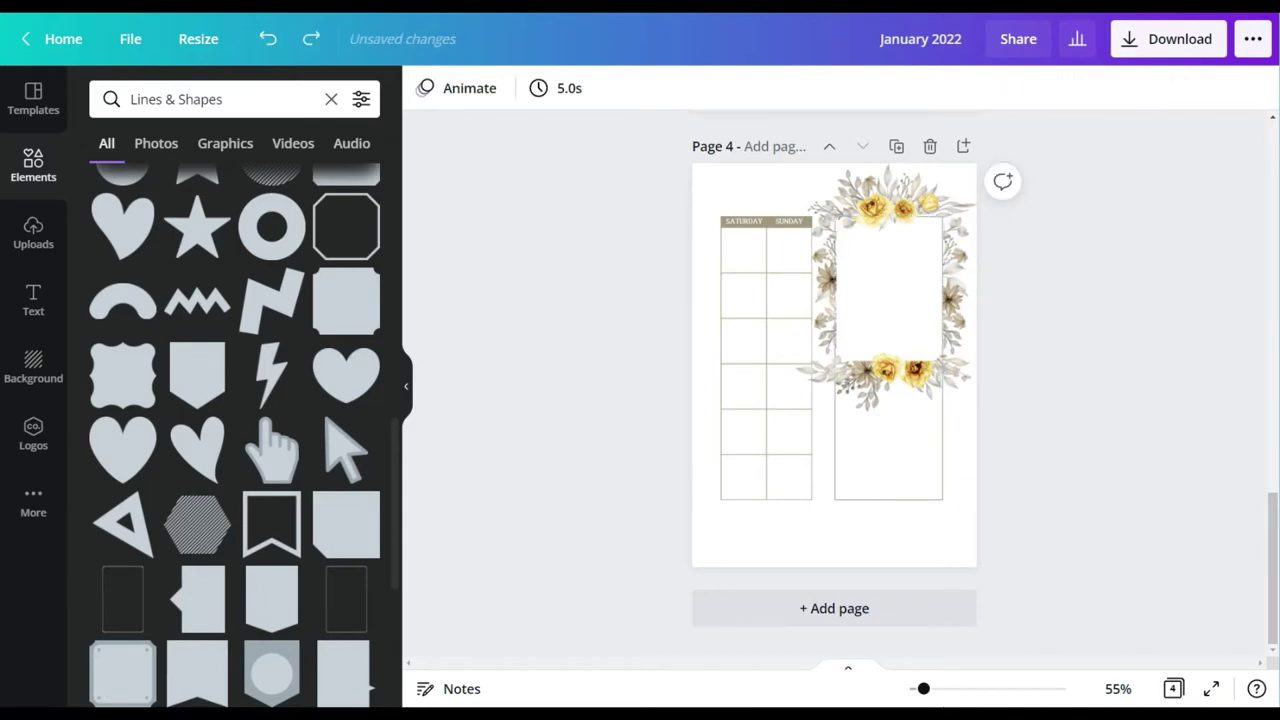
Step: Align the outline's left and top edges precisely with the rose frame's opening
{"action": "left_click_drag", "start_coordinate": [923, 688], "coordinate": [974, 688]}
{"action": "left_click", "coordinate": [843, 616]}
{"action": "left_click_drag", "start_coordinate": [850, 394], "coordinate": [850, 392]}
{"action": "scroll", "coordinate": [1037, 351], "scroll_direction": "up", "scroll_amount": 10}
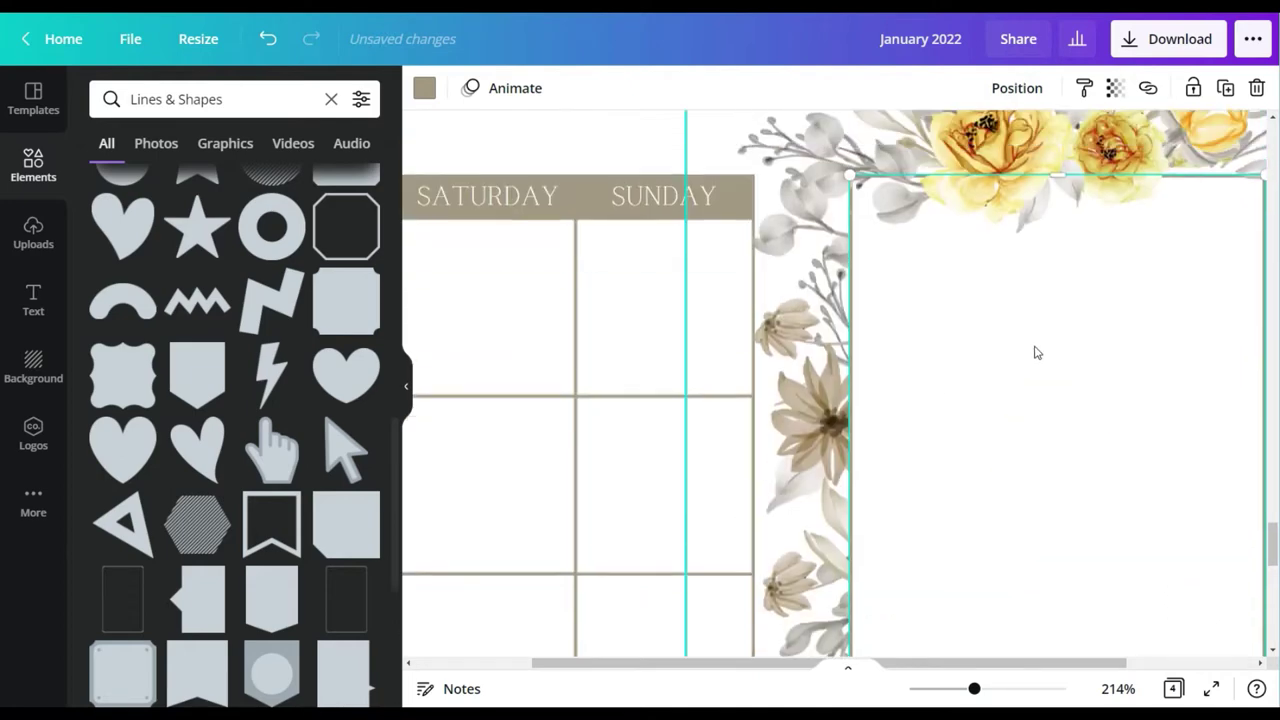
{"action": "mouse_move", "coordinate": [1058, 281]}
{"action": "left_mouse_down"}
{"action": "mouse_move", "coordinate": [1058, 306]}
{"action": "mouse_move", "coordinate": [1047, 274]}
{"action": "left_mouse_up"}
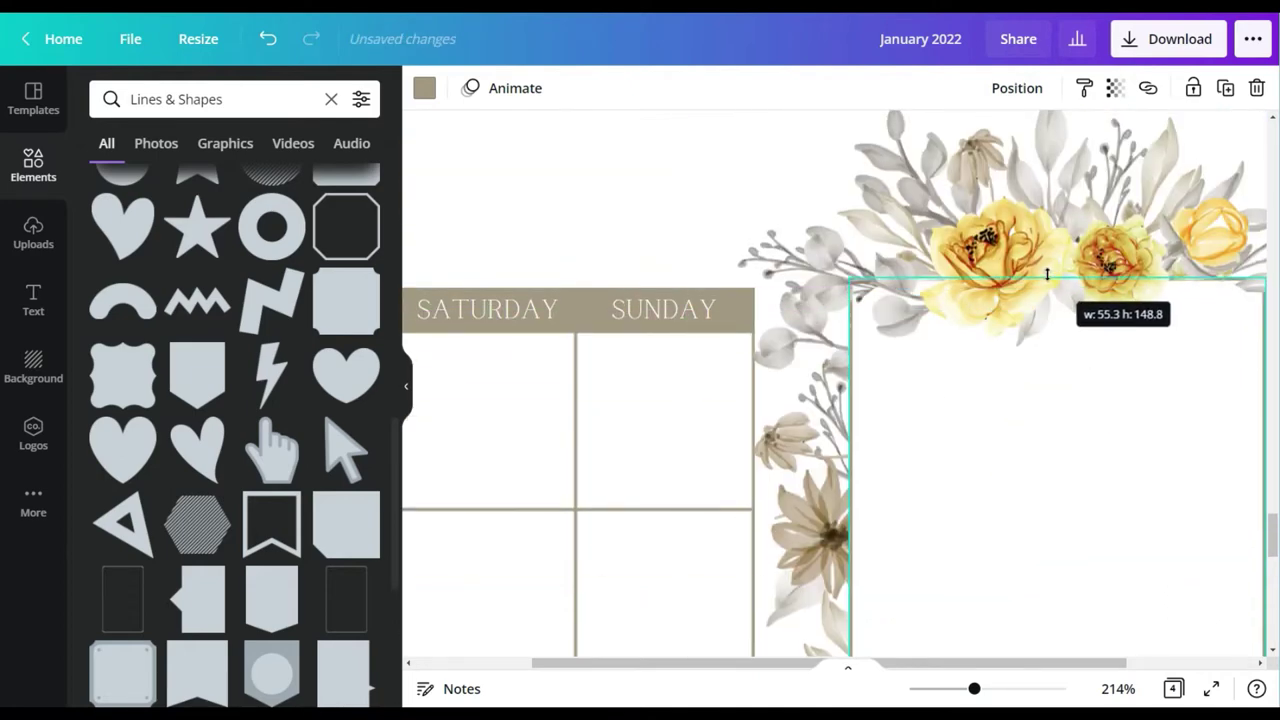
{"action": "left_click_drag", "start_coordinate": [938, 662], "coordinate": [1031, 657]}
Step: Shorten the outline to the lower edge of the rose frame's opening, making it about 55.3 wide and 76 high
{"action": "scroll", "coordinate": [1046, 508], "scroll_direction": "down", "scroll_amount": 9}
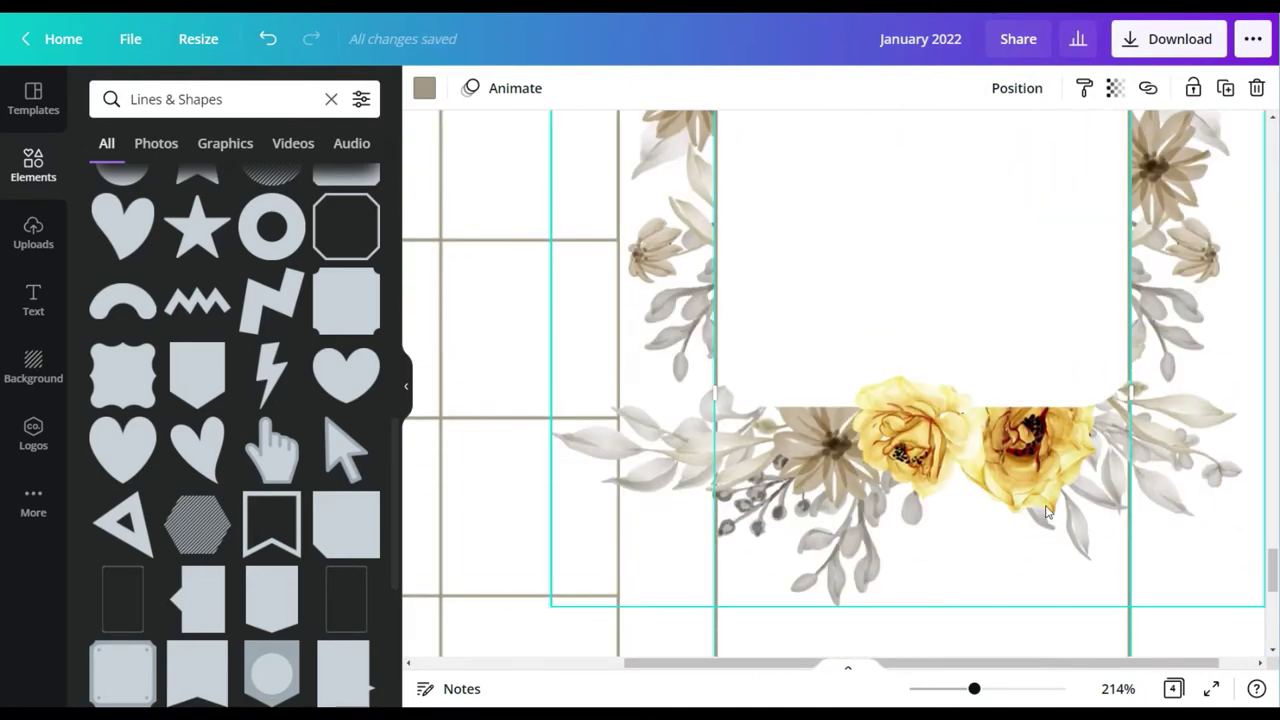
{"action": "left_click_drag", "start_coordinate": [922, 535], "coordinate": [924, 337]}
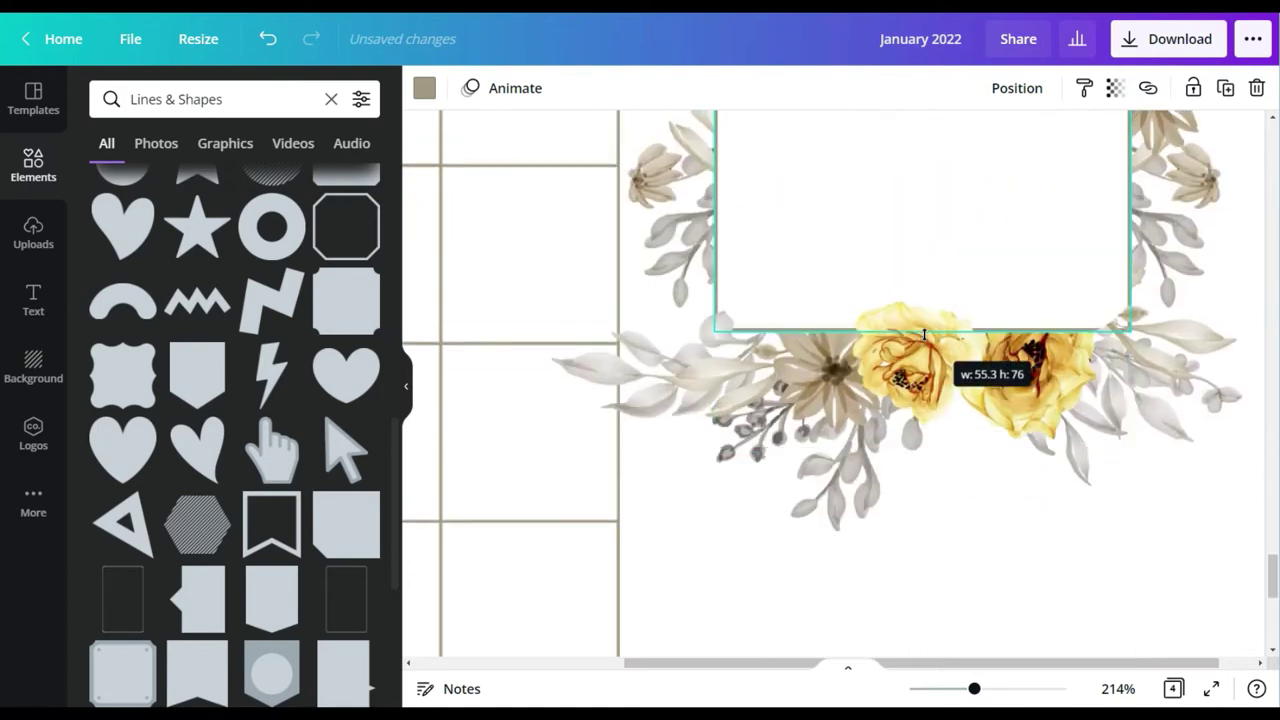
{"action": "left_click", "coordinate": [1118, 688]}
{"action": "left_click", "coordinate": [1069, 600]}
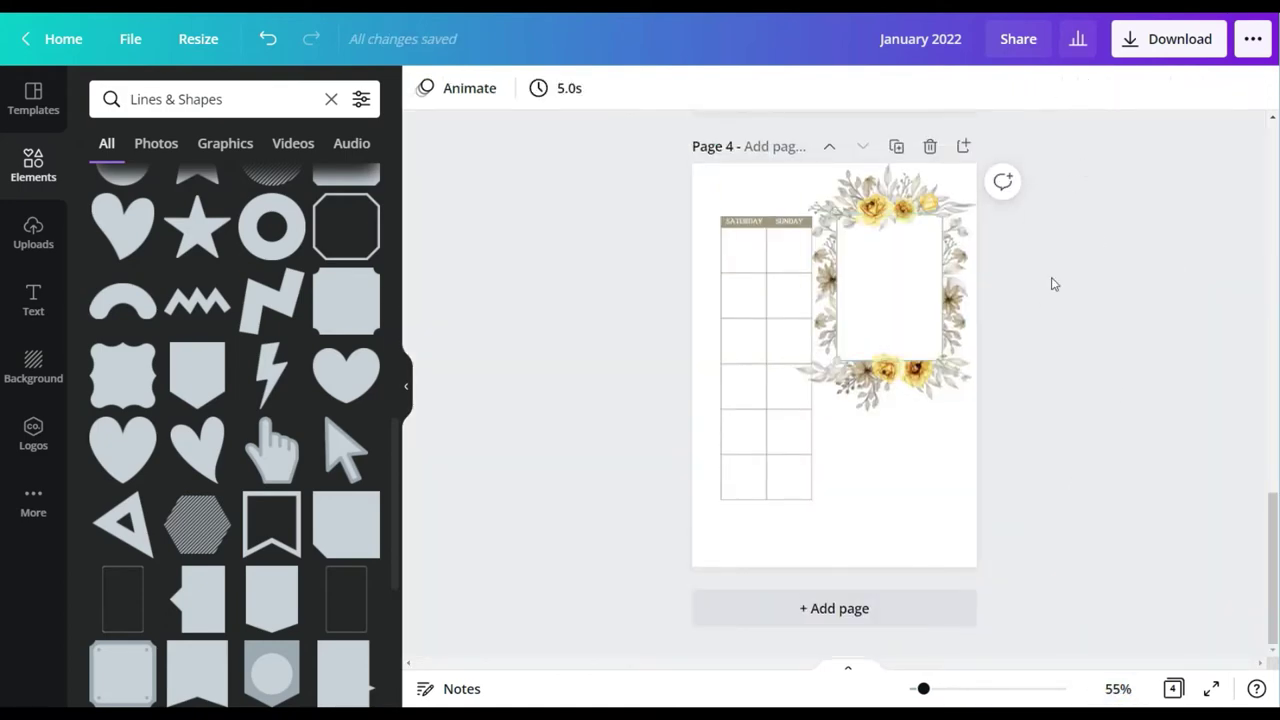
Step: Move the rose frame and its outline together slightly lower on page 4
{"action": "left_click_drag", "start_coordinate": [886, 251], "coordinate": [889, 346]}
{"action": "left_click", "coordinate": [1172, 342]}
{"action": "left_click", "coordinate": [1031, 331]}
Step: Duplicate page 3's JANUARY 2022 title onto the framed box on page 4 and change its text to MONTHLY GOALS
{"action": "scroll", "coordinate": [1031, 331], "scroll_direction": "up", "scroll_amount": 7}
{"action": "left_click", "coordinate": [857, 271]}
{"action": "left_click", "coordinate": [1034, 88]}
{"action": "left_click", "coordinate": [1026, 136]}
{"action": "scroll", "coordinate": [872, 352], "scroll_direction": "down", "scroll_amount": 4}
{"action": "scroll", "coordinate": [889, 346], "scroll_direction": "down", "scroll_amount": 2}
{"action": "double_click", "coordinate": [900, 268]}
{"action": "type", "text": "MON"}
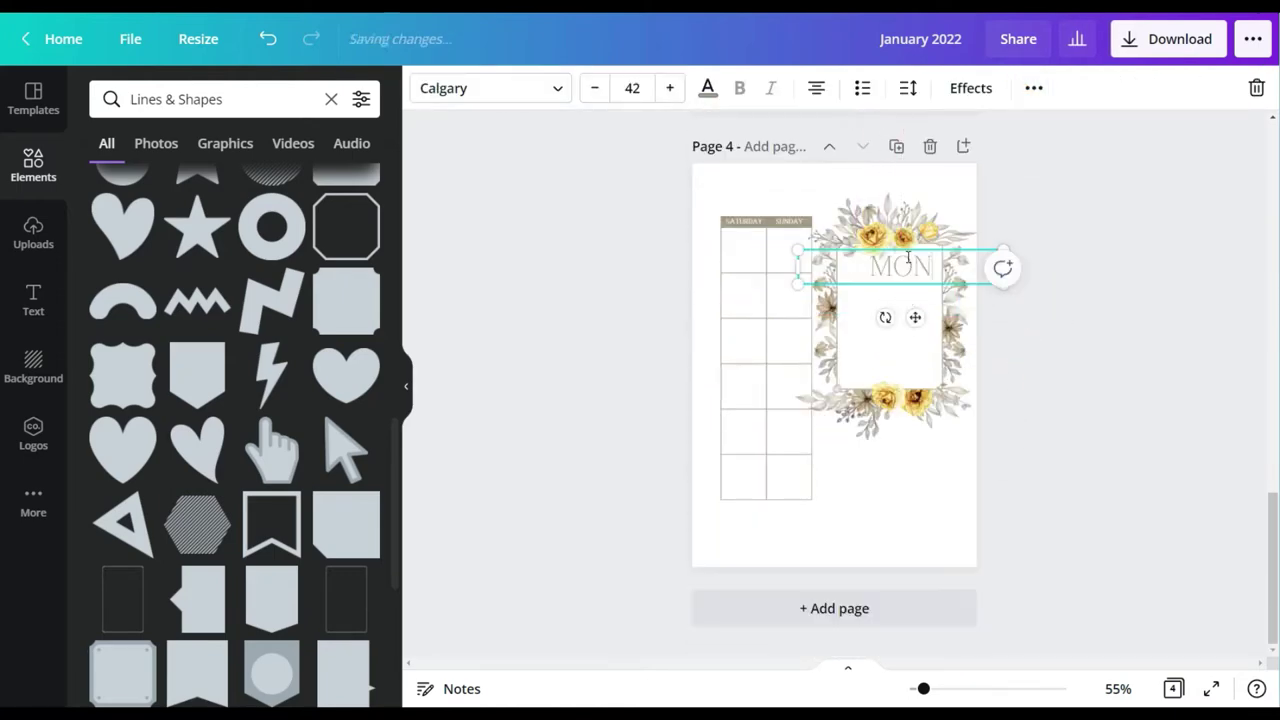
{"action": "type", "text": "THLY GOALS"}
Step: Set the MONTHLY GOALS text to size 16 and center it near the top inside the rose frame
{"action": "key", "text": "ctrl+a"}
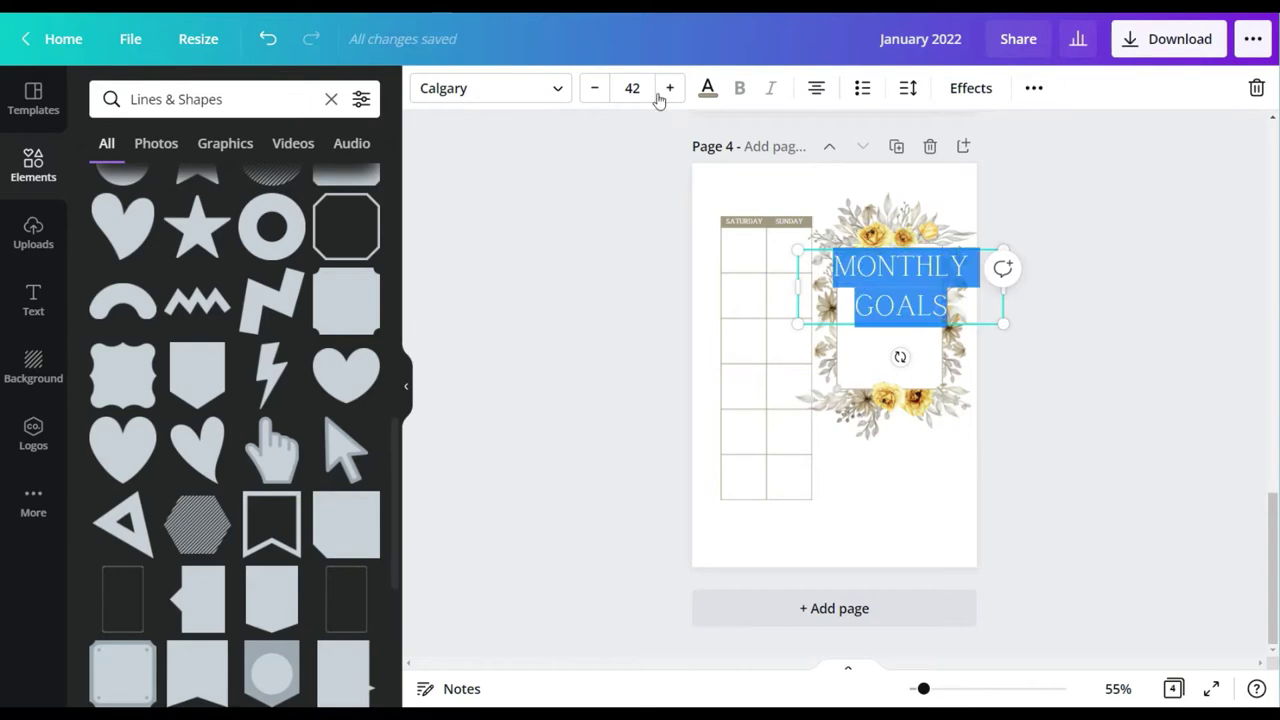
{"action": "left_click", "coordinate": [632, 88]}
{"action": "left_click", "coordinate": [631, 317]}
{"action": "left_click", "coordinate": [632, 88]}
{"action": "left_click", "coordinate": [640, 243]}
{"action": "left_click_drag", "start_coordinate": [919, 295], "coordinate": [909, 304]}
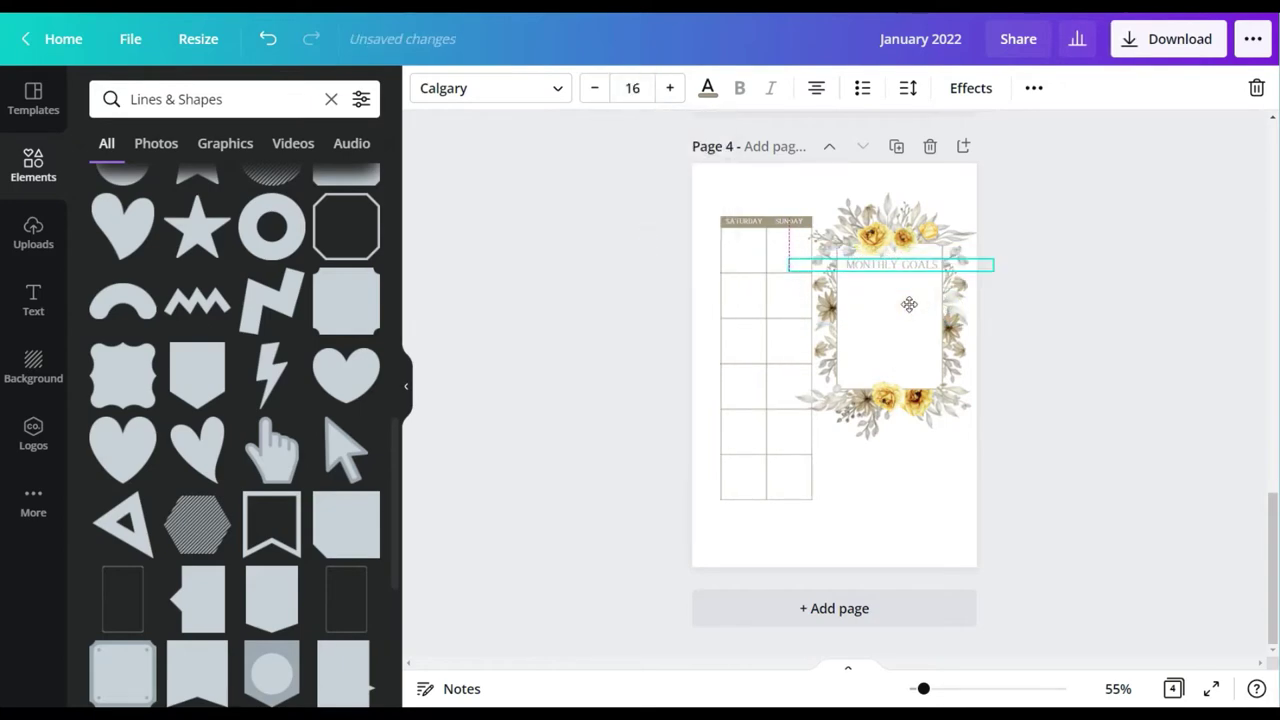
{"action": "left_click", "coordinate": [1081, 302]}
Step: Add a straight horizontal line about 48.7 long beneath the MONTHLY GOALS text on page 4
{"action": "scroll", "coordinate": [1081, 302], "scroll_direction": "up", "scroll_amount": 5}
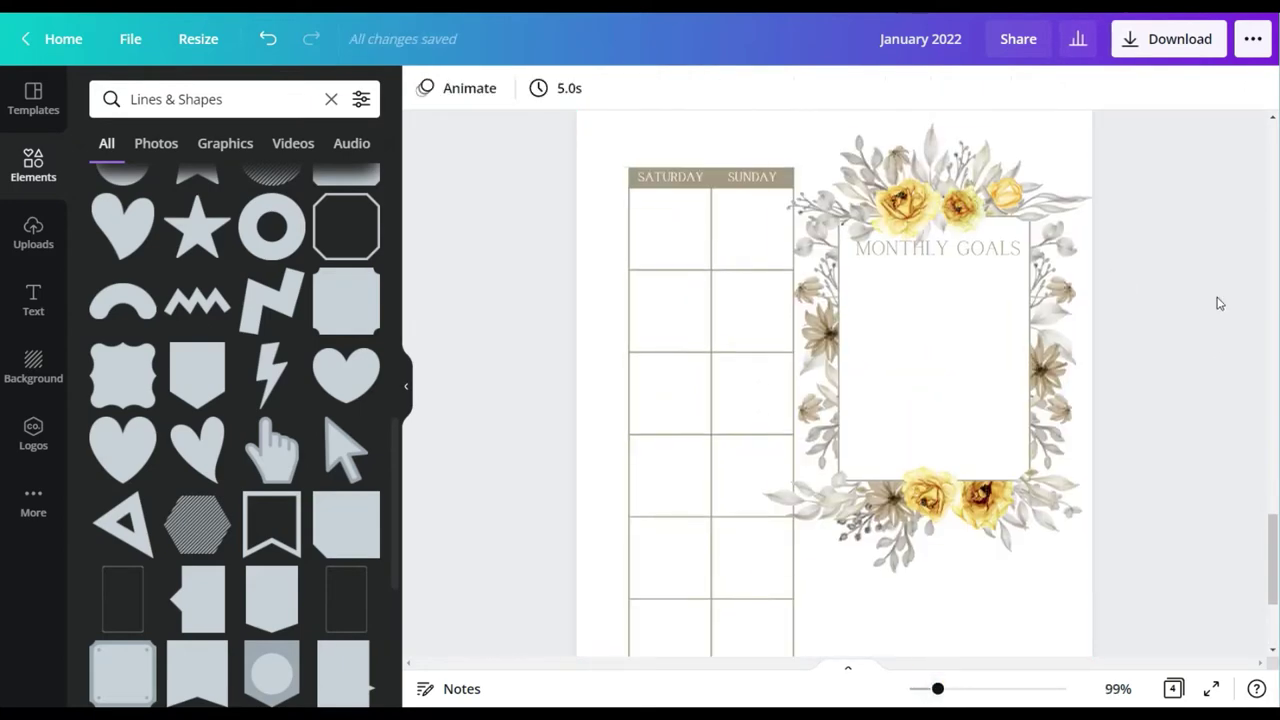
{"action": "scroll", "coordinate": [126, 208], "scroll_direction": "up", "scroll_amount": 5}
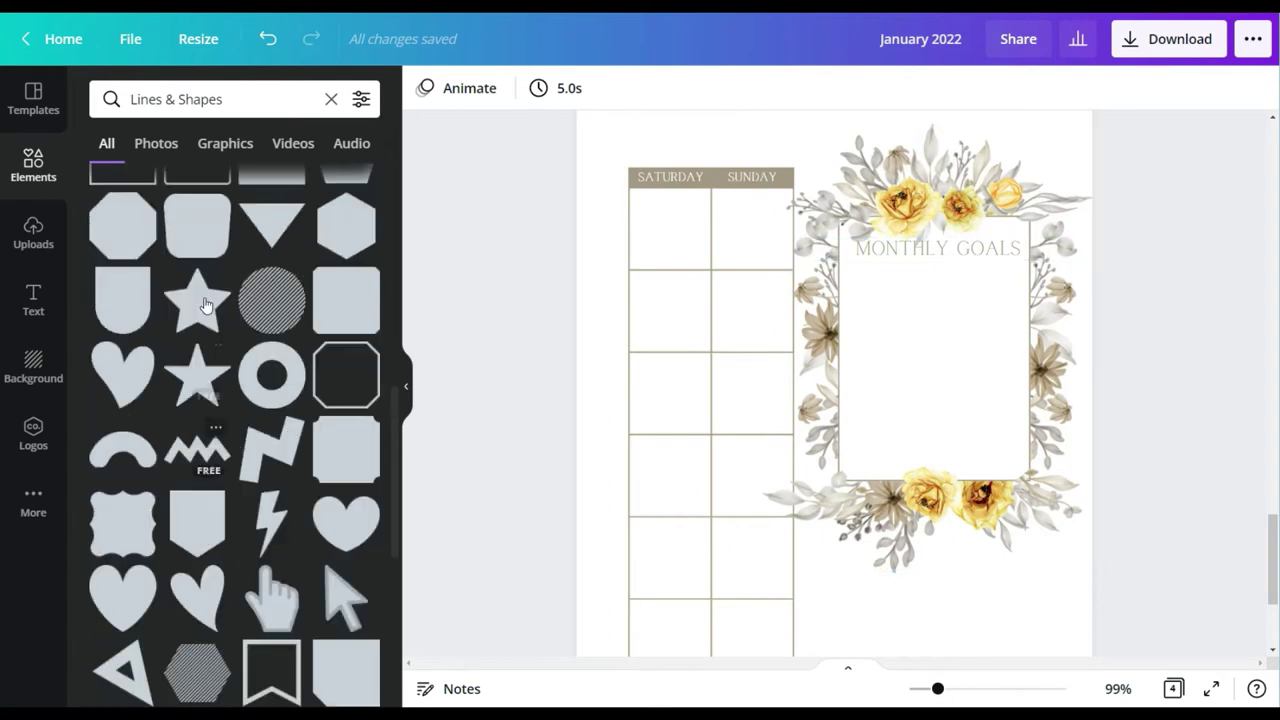
{"action": "left_click_drag", "start_coordinate": [126, 208], "coordinate": [945, 366]}
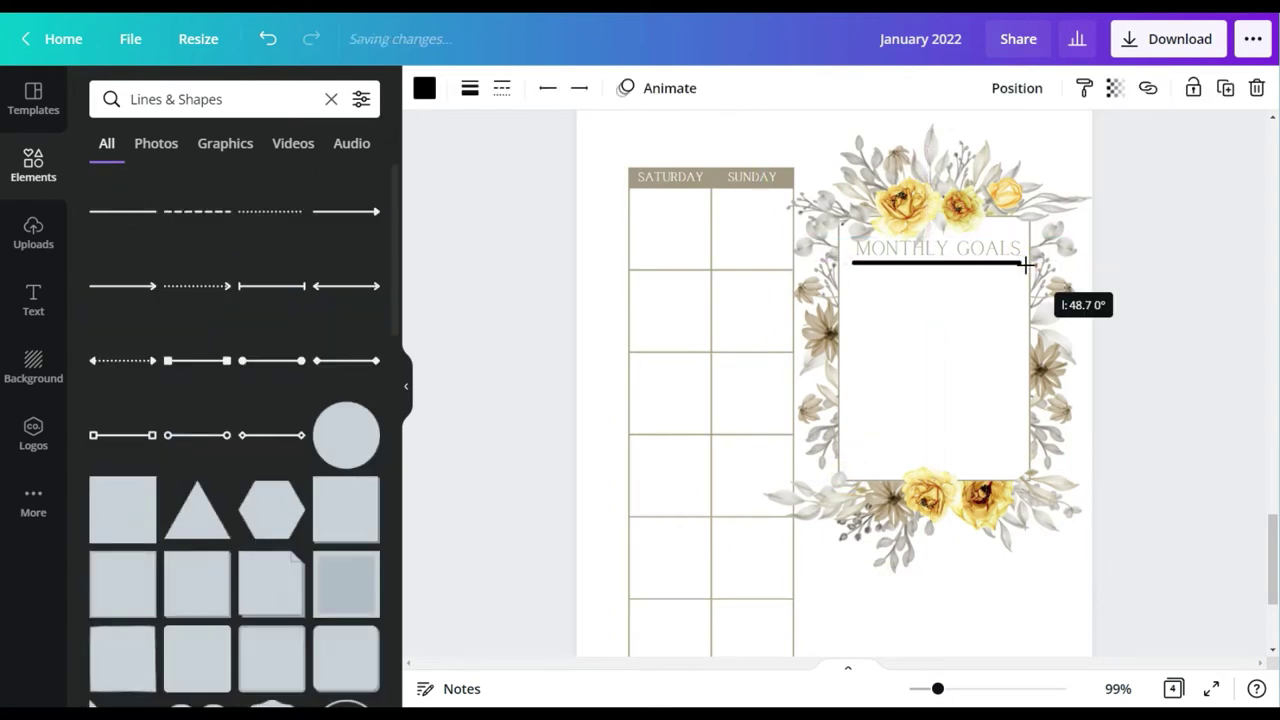
{"action": "left_click_drag", "start_coordinate": [1026, 265], "coordinate": [1024, 264]}
Step: Narrow the MONTHLY GOALS text box to fit its words and recenter it inside the rose frame
{"action": "left_click", "coordinate": [990, 247]}
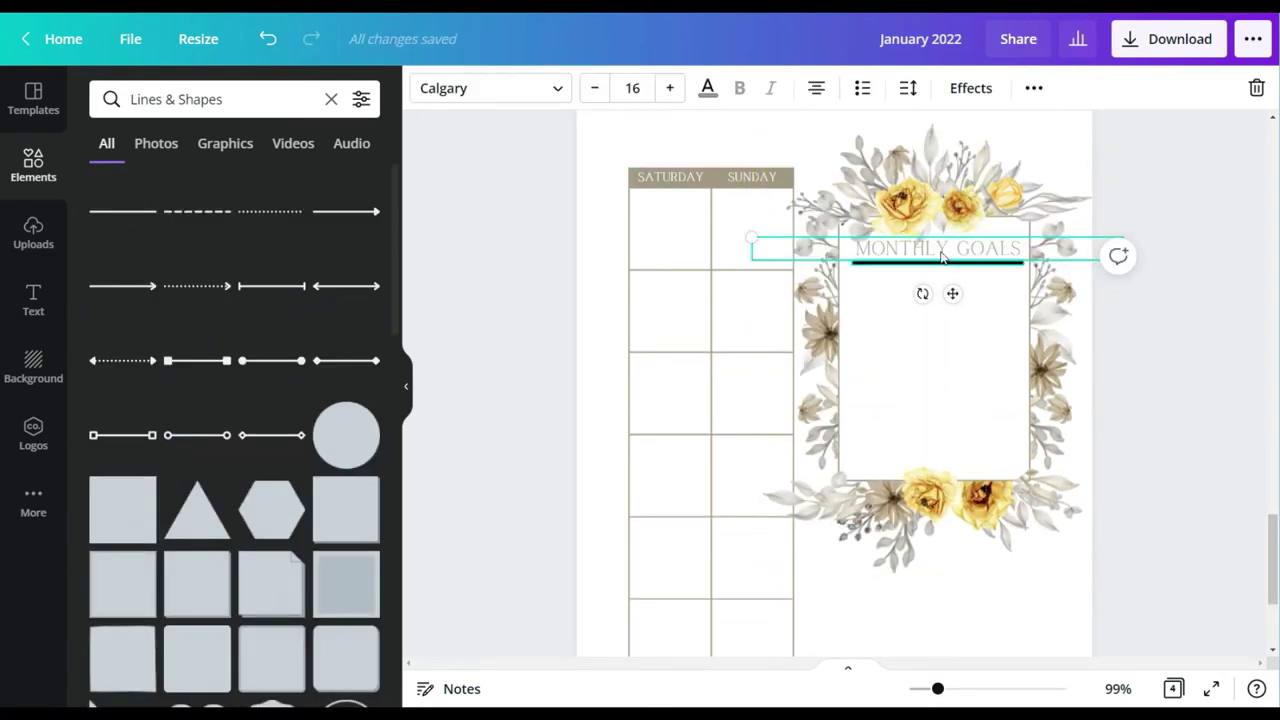
{"action": "left_click_drag", "start_coordinate": [940, 690], "coordinate": [936, 689]}
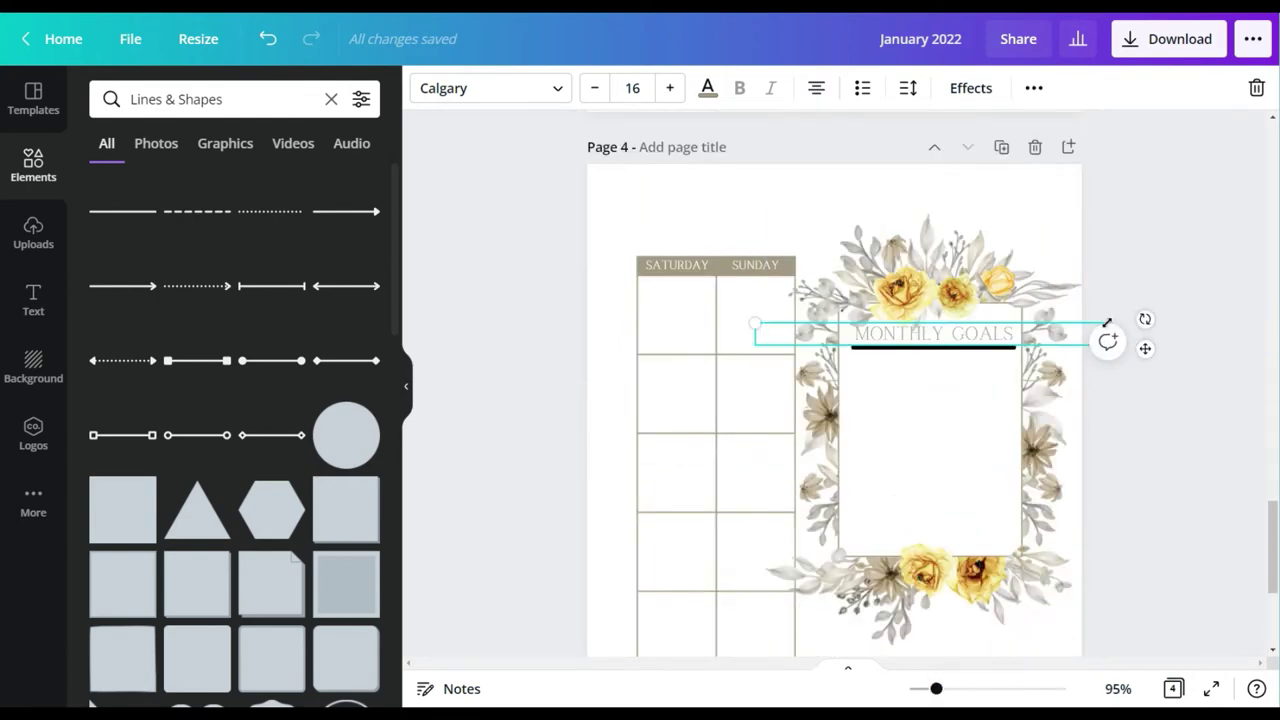
{"action": "left_click_drag", "start_coordinate": [1053, 334], "coordinate": [865, 335]}
{"action": "left_click_drag", "start_coordinate": [795, 380], "coordinate": [942, 375]}
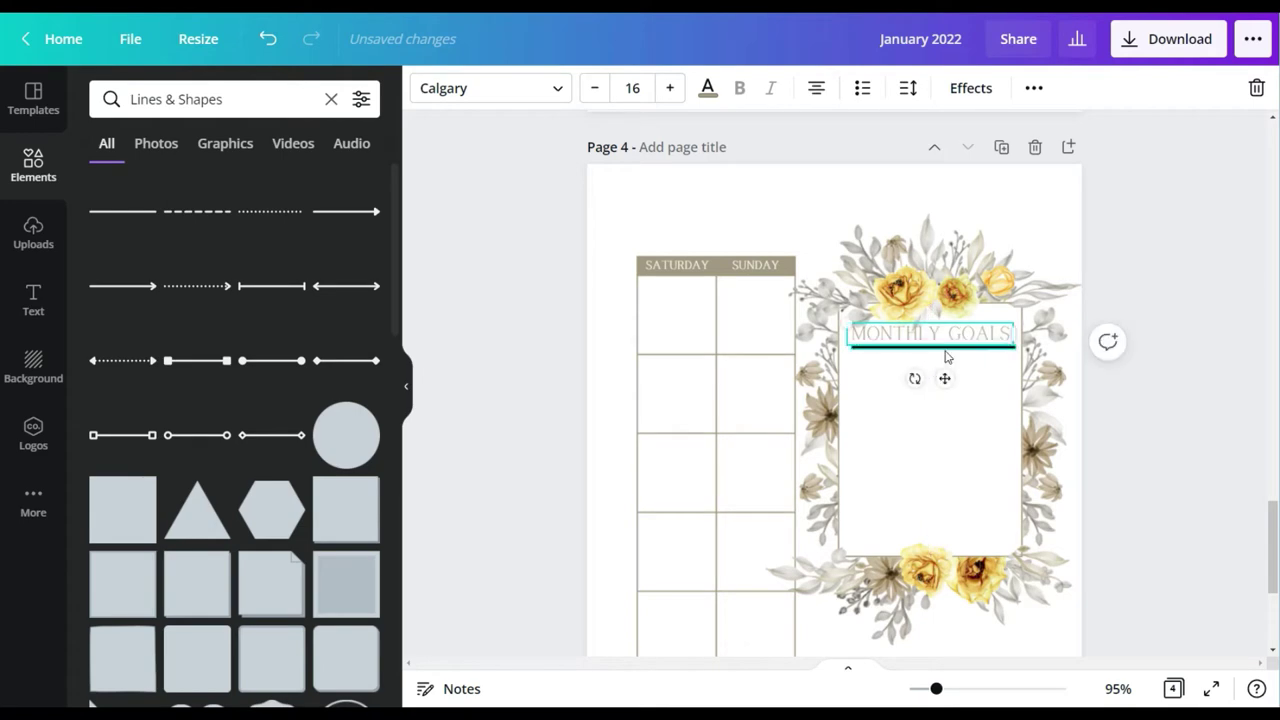
Step: Adjust the line under MONTHLY GOALS to about 49.7 long, reduce its line weight and recolor it taupe
{"action": "left_click", "coordinate": [945, 348]}
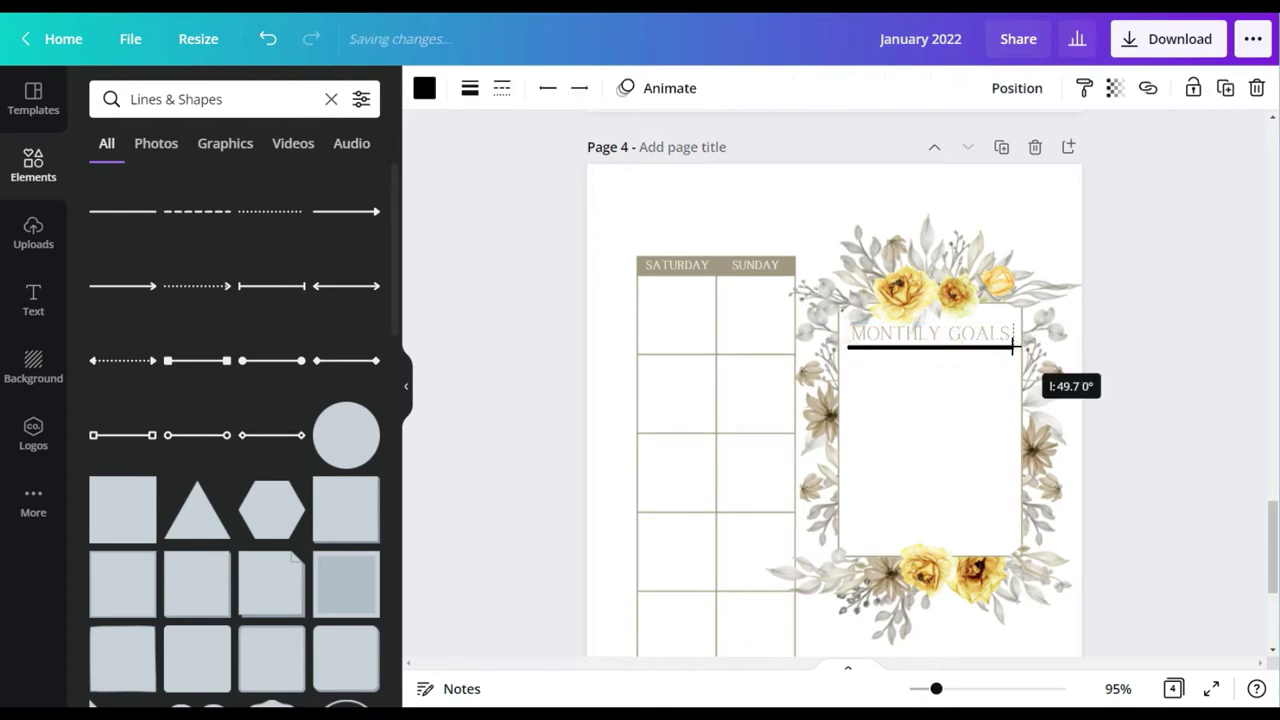
{"action": "left_click", "coordinate": [470, 90]}
{"action": "left_click_drag", "start_coordinate": [598, 145], "coordinate": [573, 146]}
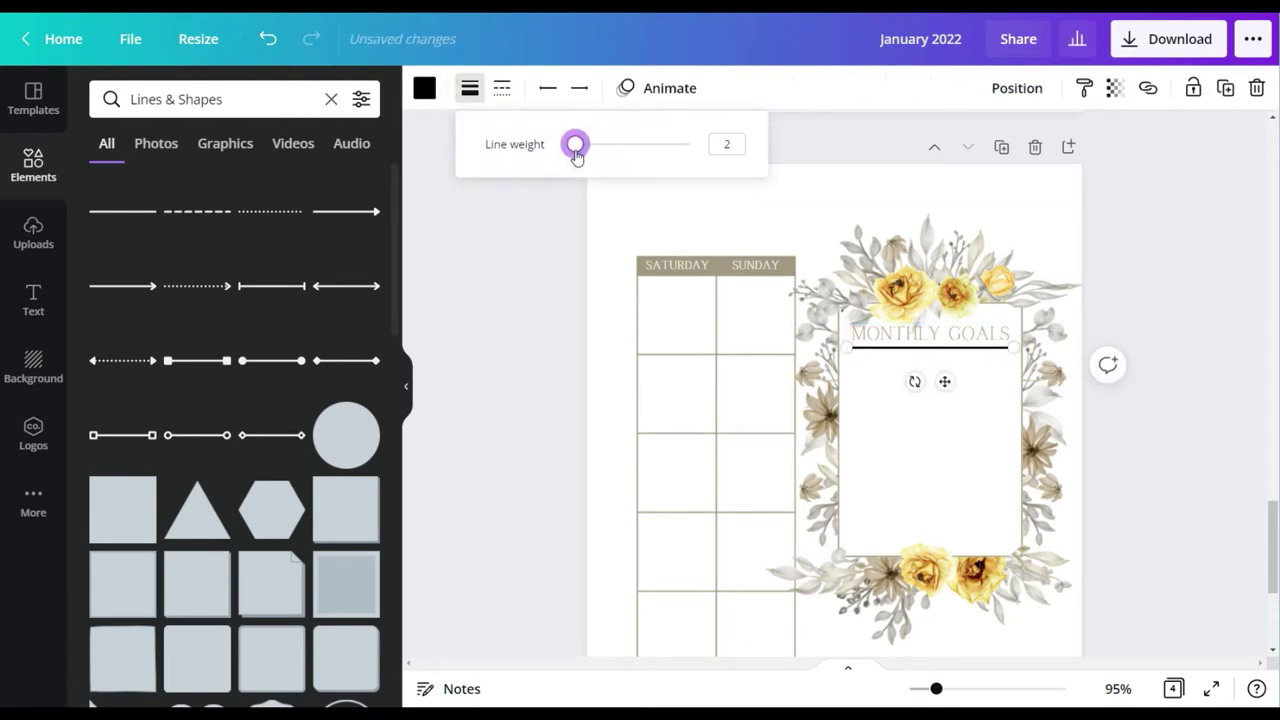
{"action": "left_click", "coordinate": [424, 88]}
{"action": "left_click", "coordinate": [1149, 436]}
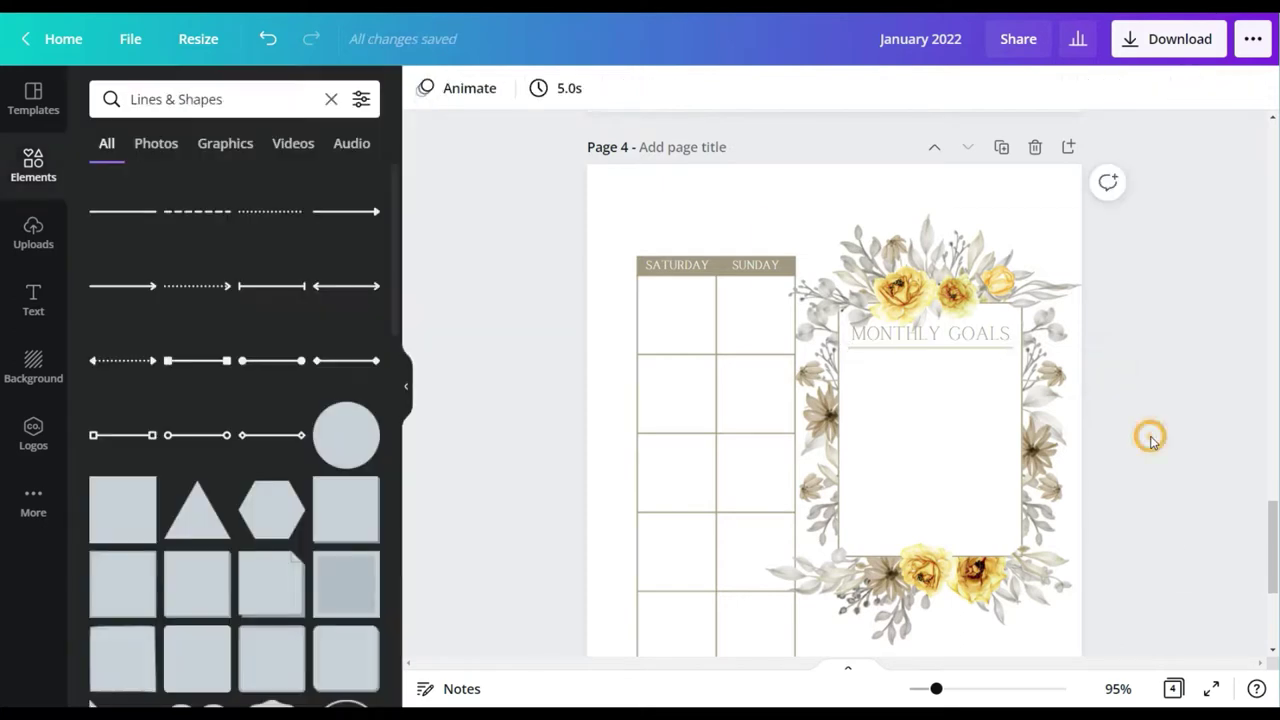
Step: Send the MONTHLY GOALS text backward behind the rose frame
{"action": "left_click", "coordinate": [943, 345]}
{"action": "left_click", "coordinate": [918, 331]}
{"action": "left_click", "coordinate": [1034, 89]}
{"action": "left_click", "coordinate": [818, 133]}
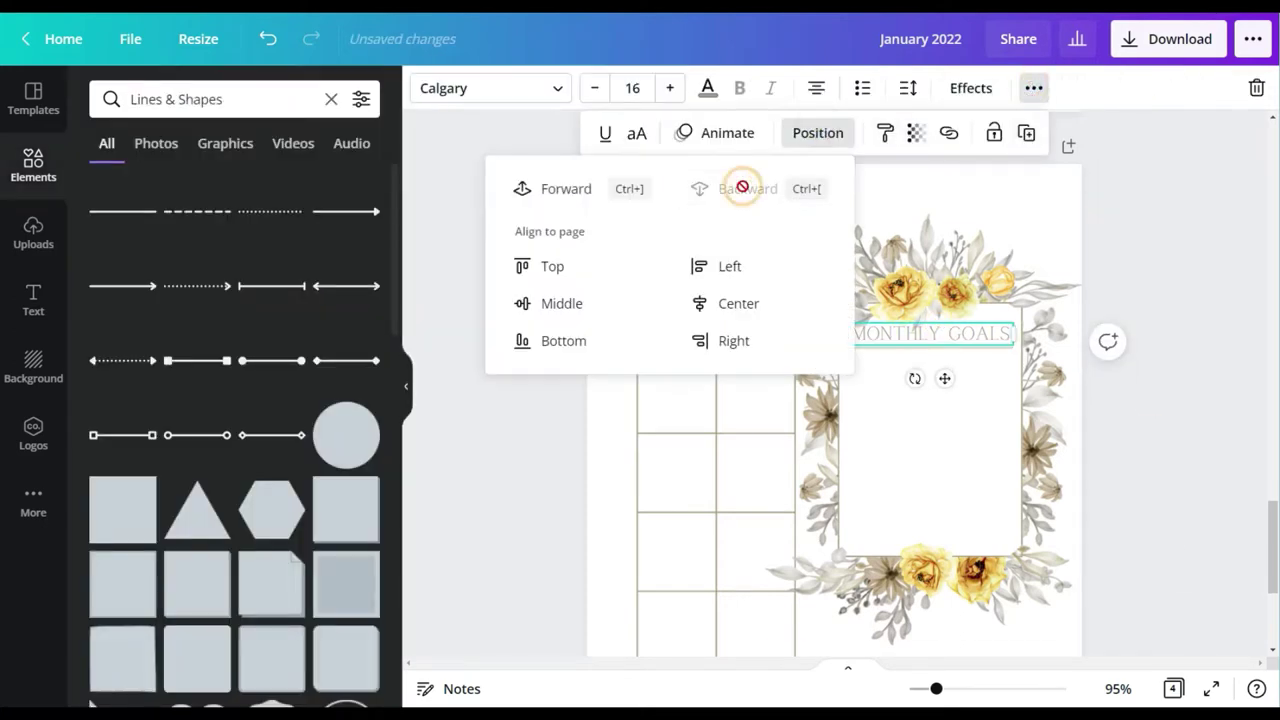
{"action": "left_click", "coordinate": [740, 188]}
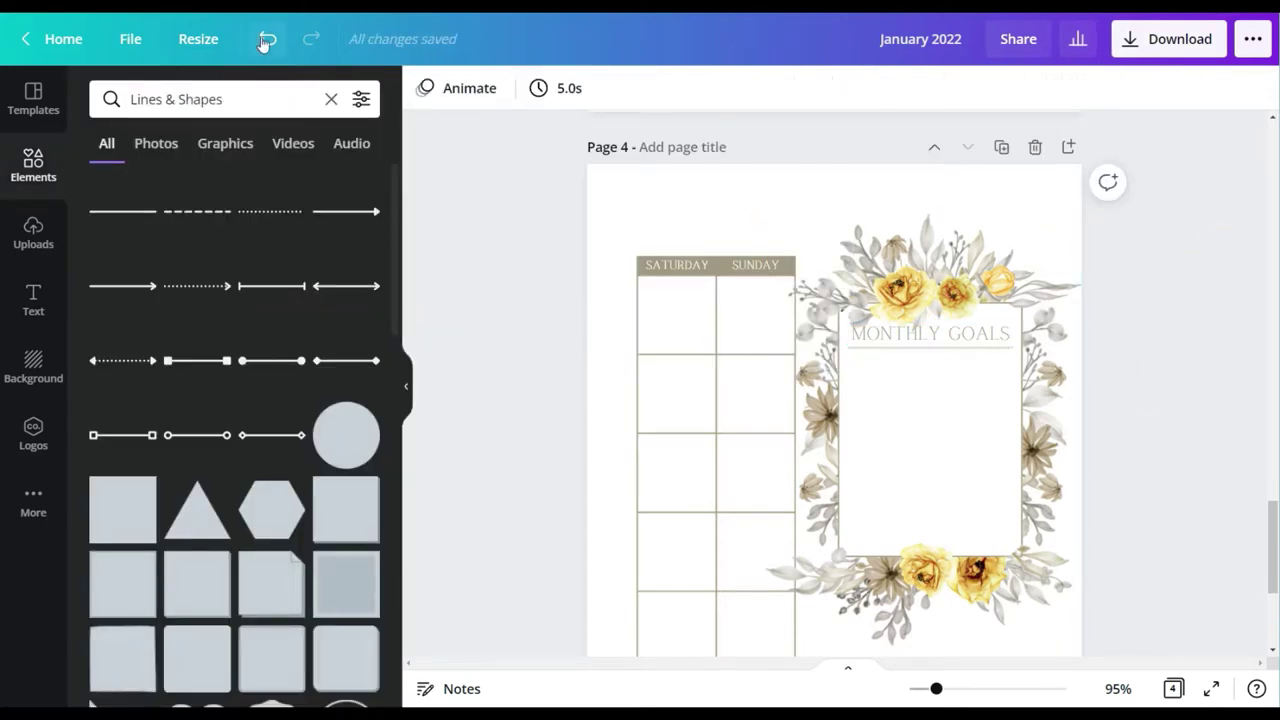
Step: Place and fit a taupe double-lined frame in the empty space beneath the rose frame on page 4
{"action": "scroll", "coordinate": [1202, 320], "scroll_direction": "down", "scroll_amount": 2}
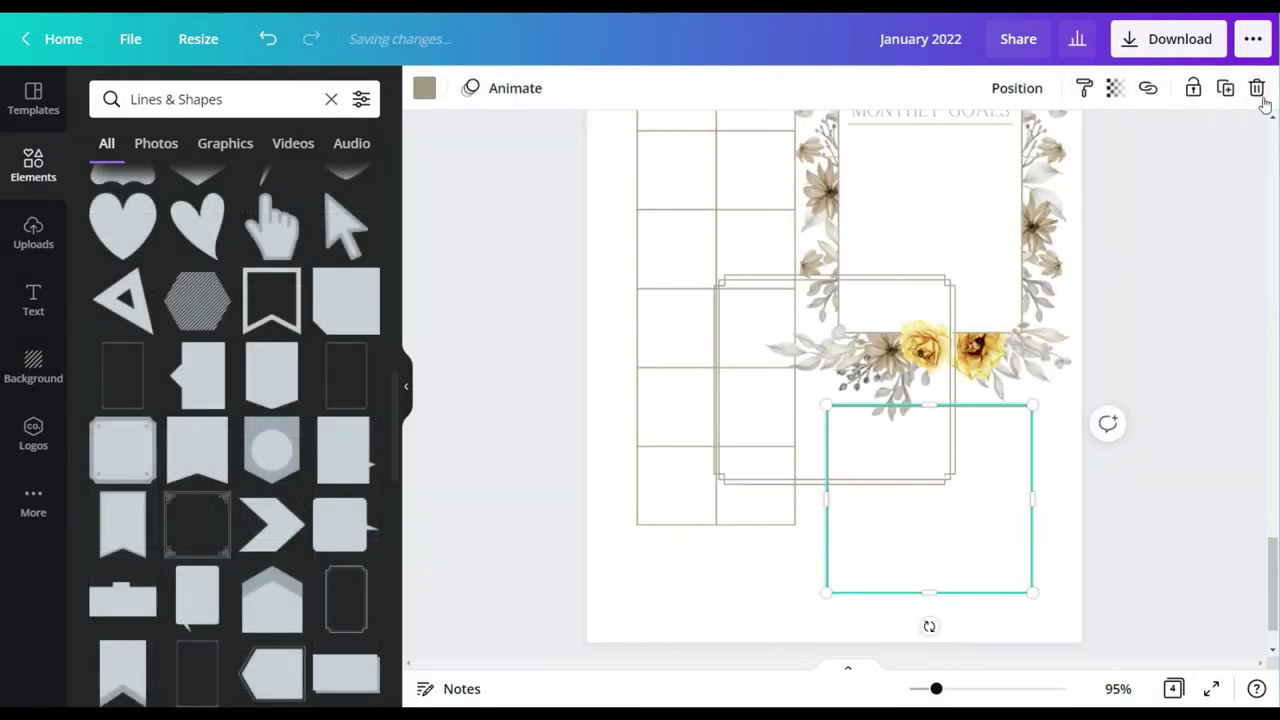
{"action": "left_click_drag", "start_coordinate": [808, 464], "coordinate": [915, 457]}
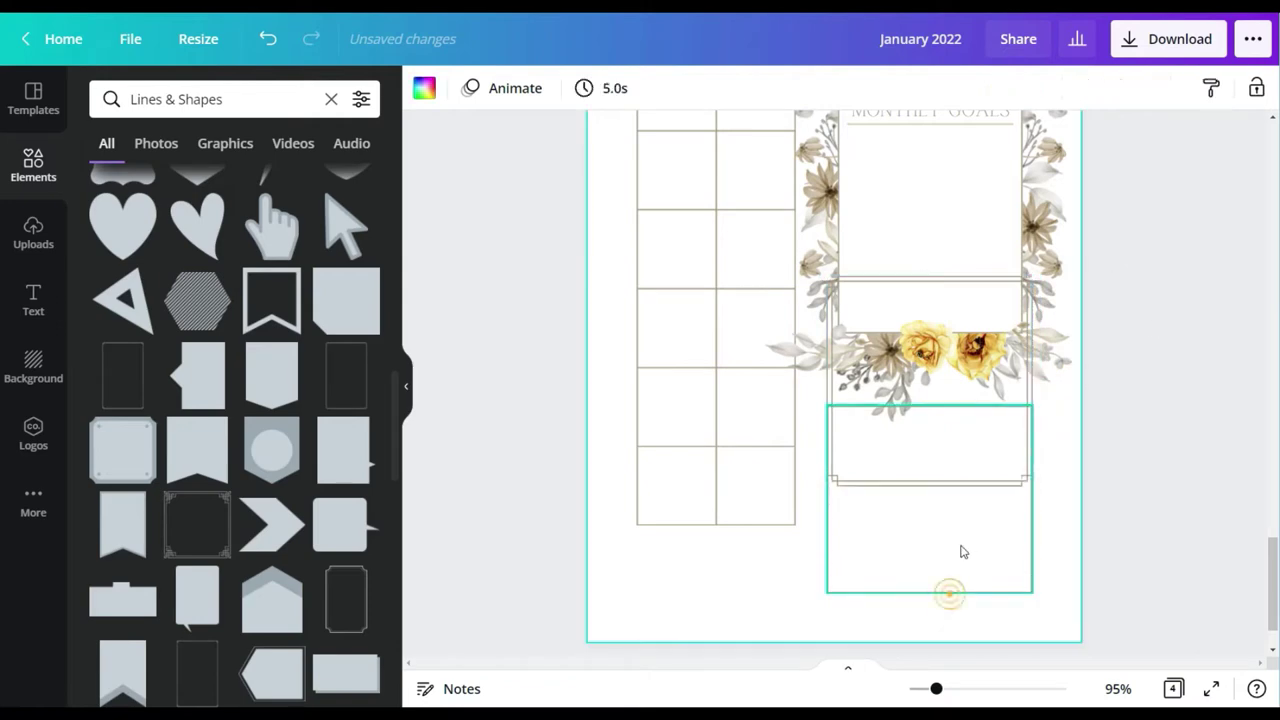
{"action": "mouse_move", "coordinate": [932, 560]}
{"action": "left_mouse_down"}
{"action": "mouse_move", "coordinate": [940, 537]}
{"action": "mouse_move", "coordinate": [929, 568]}
{"action": "left_mouse_up"}
{"action": "left_click_drag", "start_coordinate": [926, 385], "coordinate": [926, 401]}
{"action": "left_click", "coordinate": [1205, 365]}
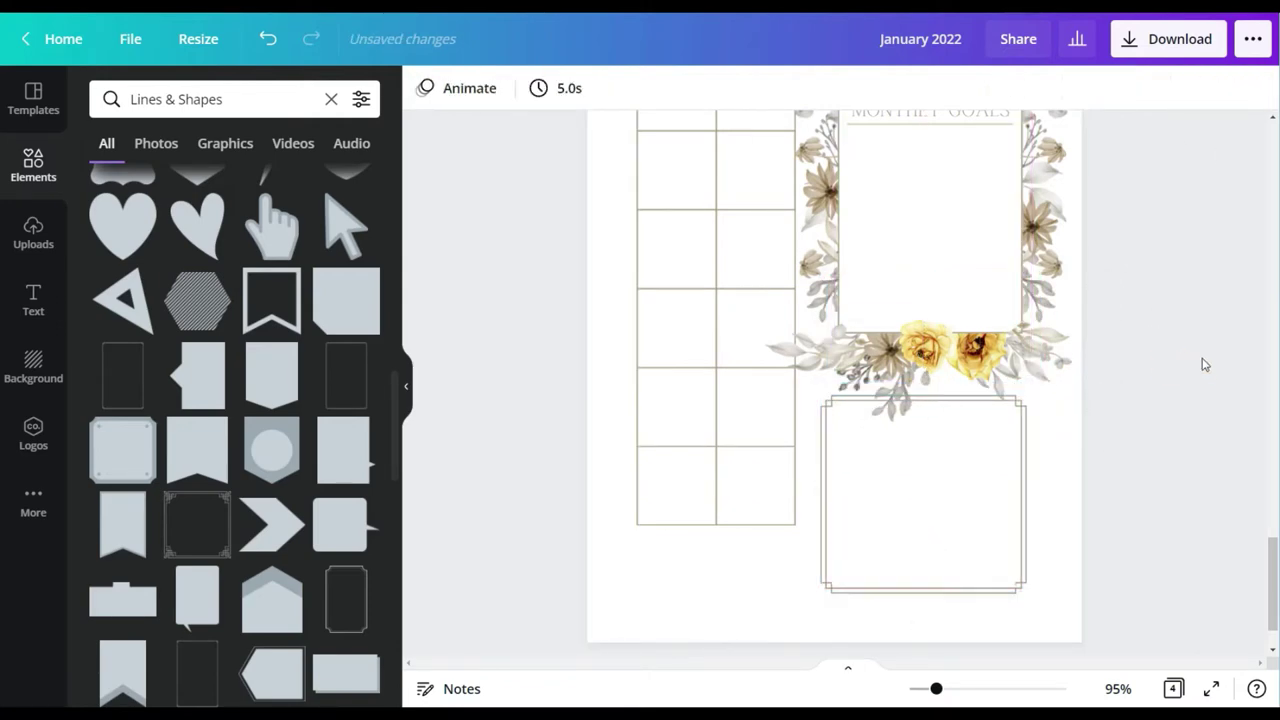
{"action": "left_click_drag", "start_coordinate": [924, 505], "coordinate": [930, 505]}
{"action": "left_click", "coordinate": [1223, 320]}
Step: Send the double-lined frame backward behind the rose frame's lower flowers
{"action": "left_click", "coordinate": [975, 455]}
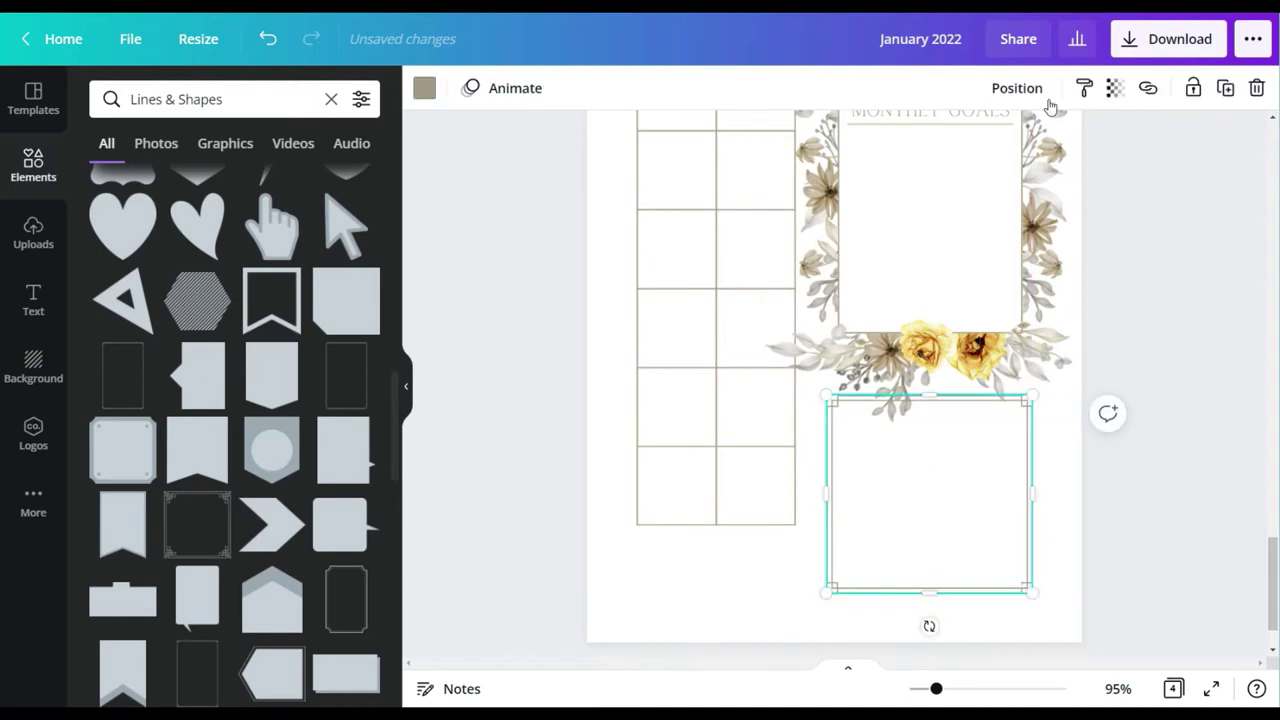
{"action": "left_click", "coordinate": [1025, 90]}
{"action": "left_click", "coordinate": [1239, 310]}
Step: Narrow the double-lined frame on both sides to match the width of the monthly goals box
{"action": "scroll", "coordinate": [1128, 360], "scroll_direction": "up", "scroll_amount": 3}
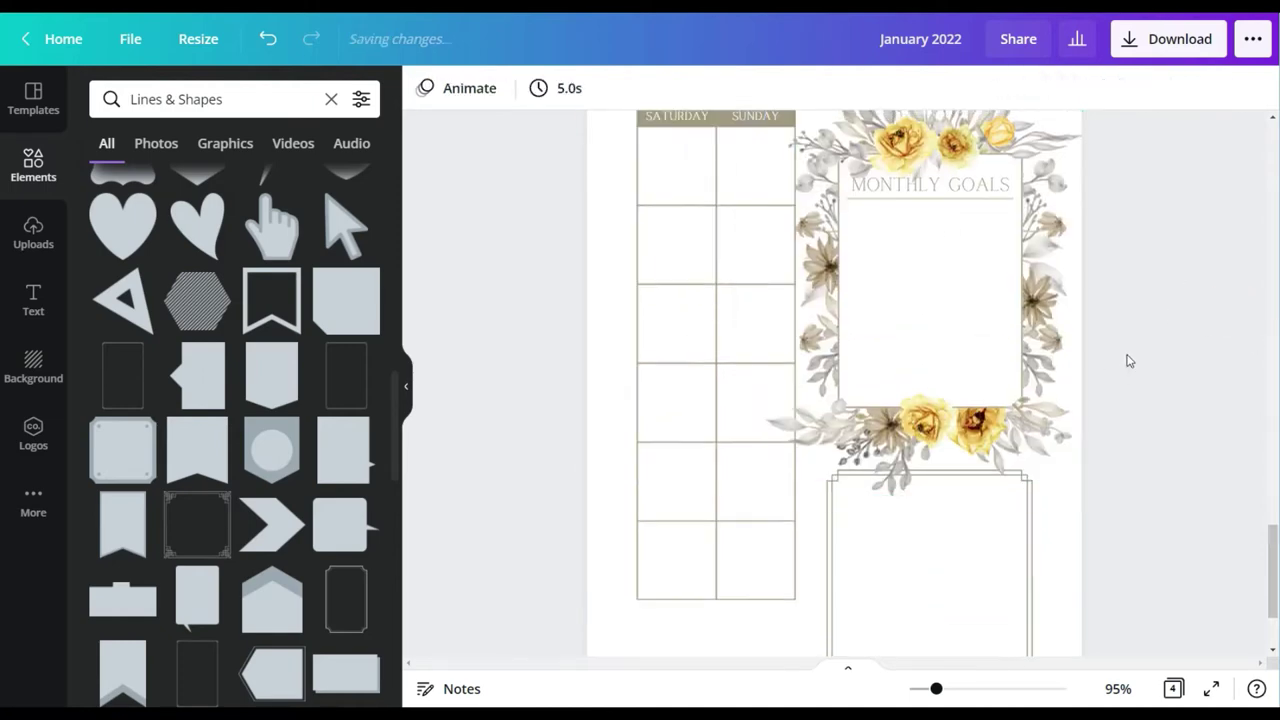
{"action": "left_click", "coordinate": [1121, 693]}
{"action": "left_click", "coordinate": [1112, 604]}
{"action": "scroll", "coordinate": [1066, 377], "scroll_direction": "down", "scroll_amount": 1}
{"action": "scroll", "coordinate": [1043, 383], "scroll_direction": "up", "scroll_amount": 1}
{"action": "left_click", "coordinate": [834, 474]}
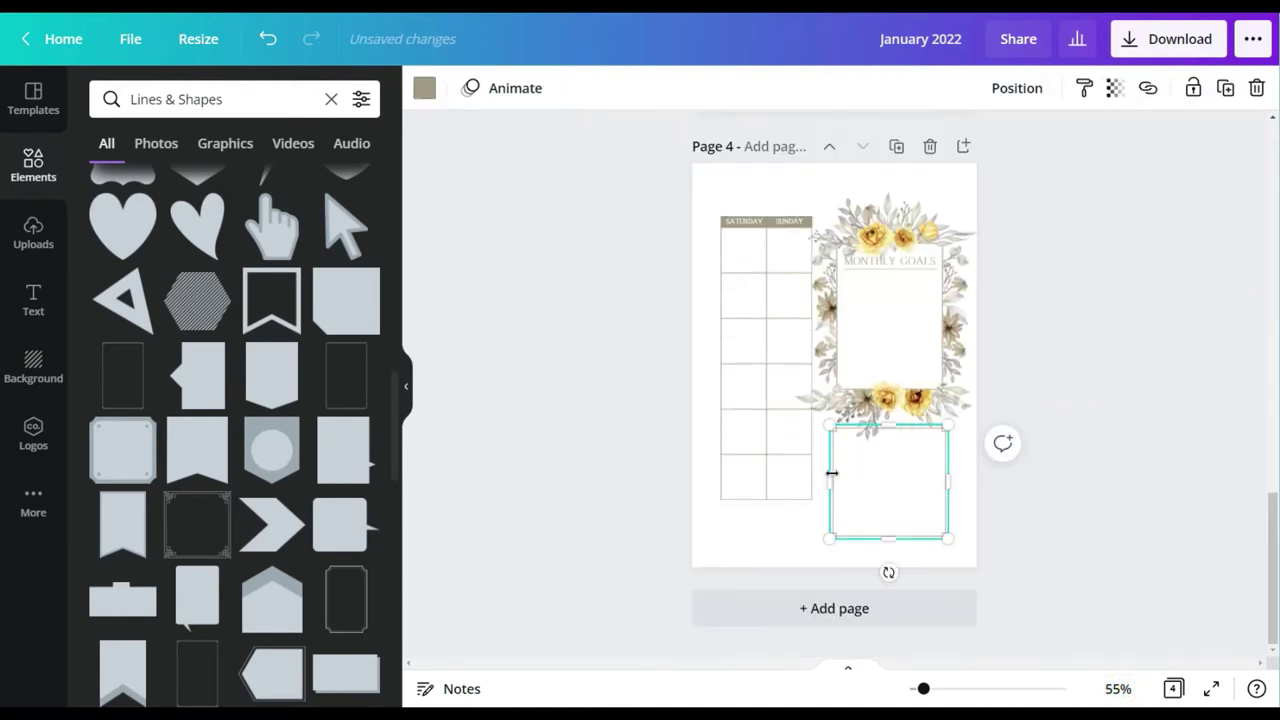
{"action": "left_click", "coordinate": [1162, 440]}
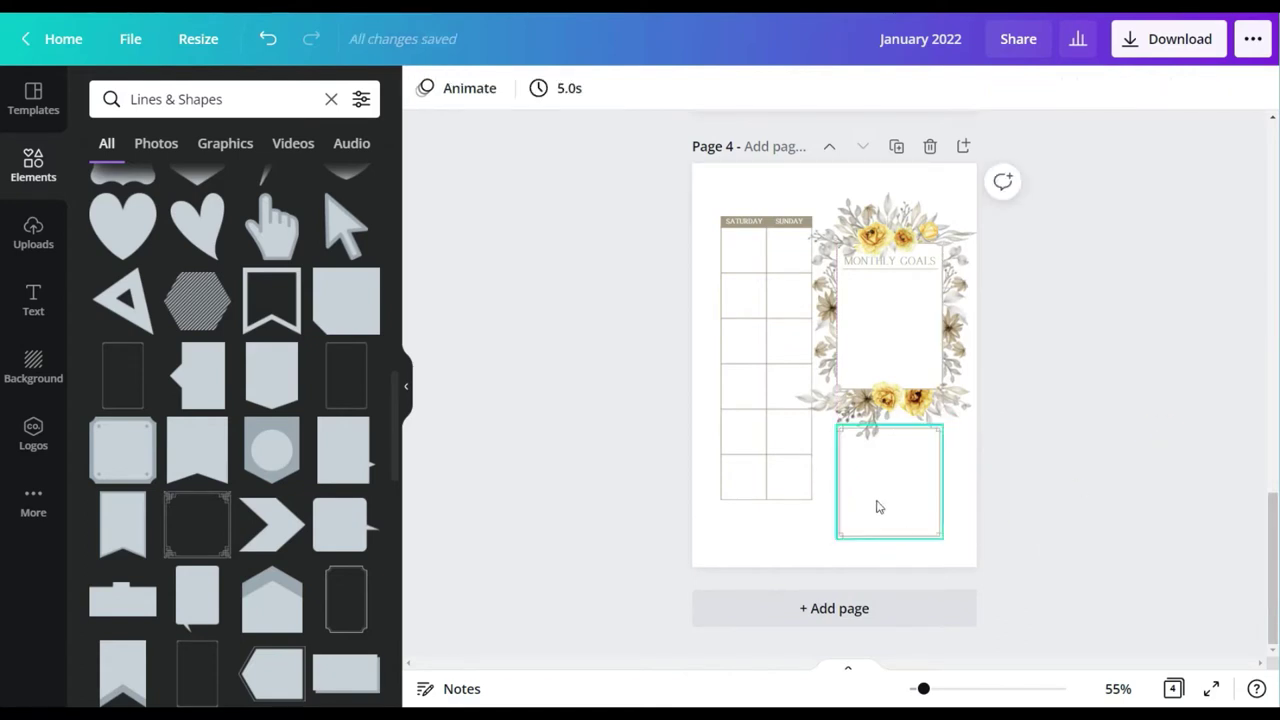
Step: Duplicate the MONTHLY GOALS text into the double-lined frame and change it to NOTES
{"action": "left_click", "coordinate": [890, 261]}
{"action": "left_click", "coordinate": [1034, 88]}
{"action": "left_click", "coordinate": [1026, 133]}
{"action": "left_click_drag", "start_coordinate": [913, 305], "coordinate": [905, 497]}
{"action": "double_click", "coordinate": [897, 455]}
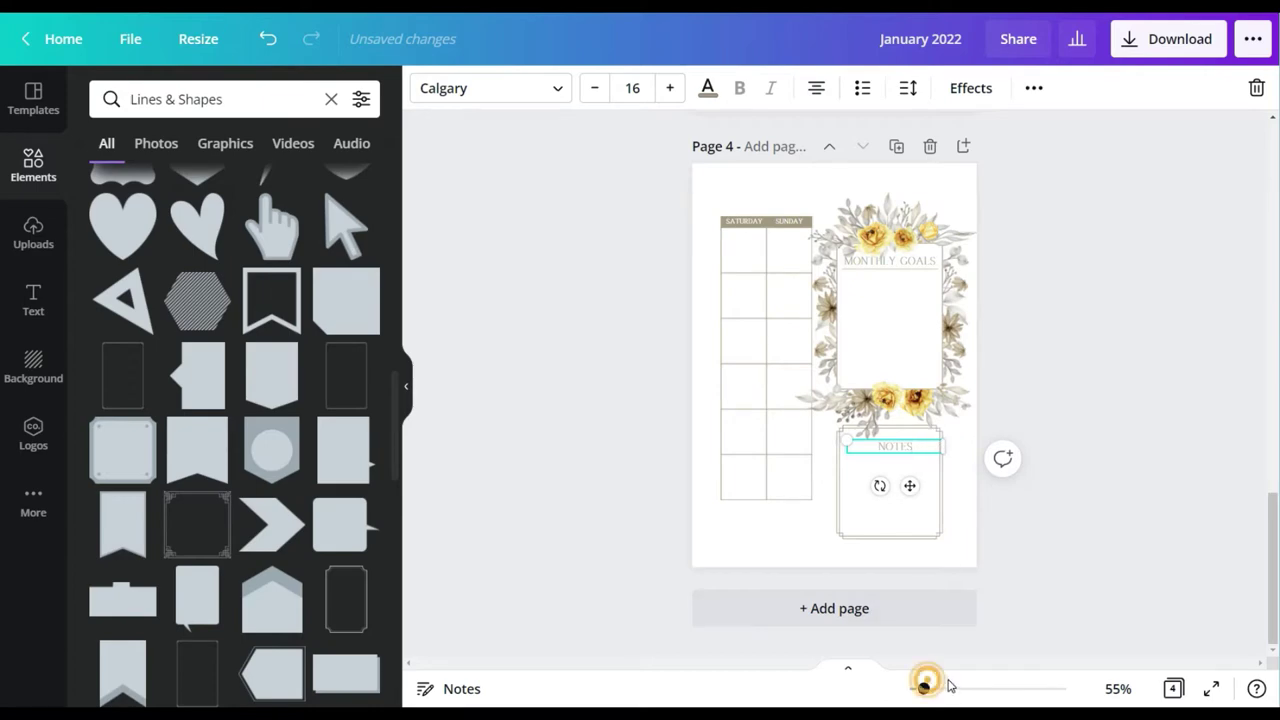
Step: Narrow the NOTES text box to its word and center it near the top of the double-lined frame
{"action": "left_click_drag", "start_coordinate": [950, 686], "coordinate": [969, 687]}
{"action": "left_click_drag", "start_coordinate": [1226, 455], "coordinate": [1030, 461]}
{"action": "left_click_drag", "start_coordinate": [973, 503], "coordinate": [1050, 482]}
{"action": "left_click", "coordinate": [1118, 690]}
{"action": "left_click", "coordinate": [1098, 599]}
{"action": "left_click", "coordinate": [1166, 458]}
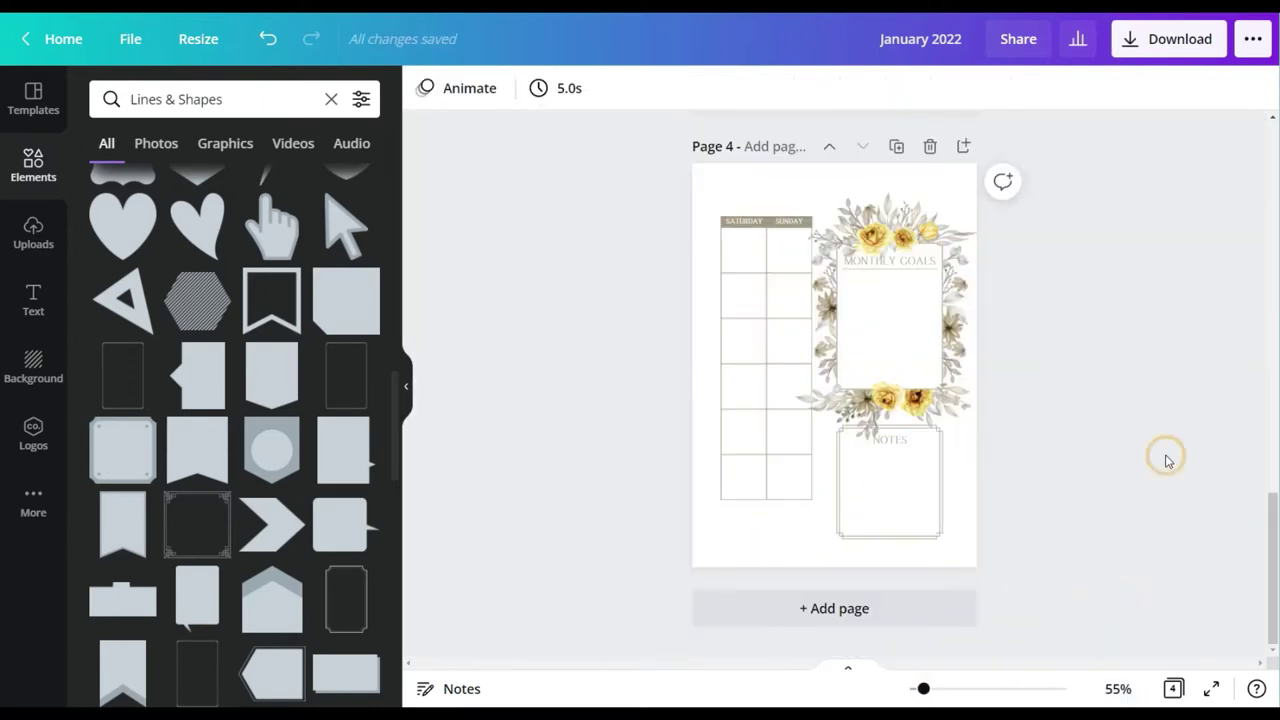
Step: Duplicate the line under MONTHLY GOALS and place the copy beneath the NOTES text
{"action": "left_click", "coordinate": [876, 272]}
{"action": "left_click_drag", "start_coordinate": [913, 313], "coordinate": [895, 420]}
{"action": "left_click", "coordinate": [1075, 355]}
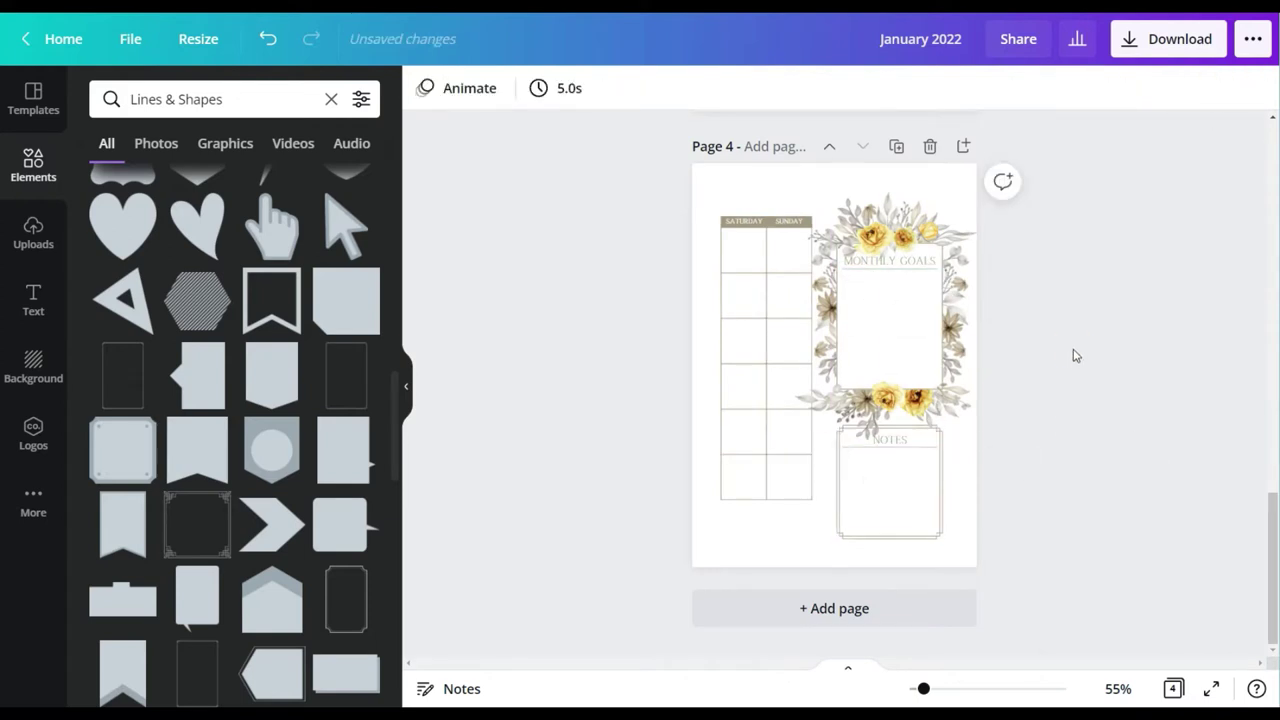
Step: Move the rose frame together with its outline, MONTHLY GOALS title and line higher on page 4
{"action": "left_click_drag", "start_coordinate": [1029, 225], "coordinate": [864, 374]}
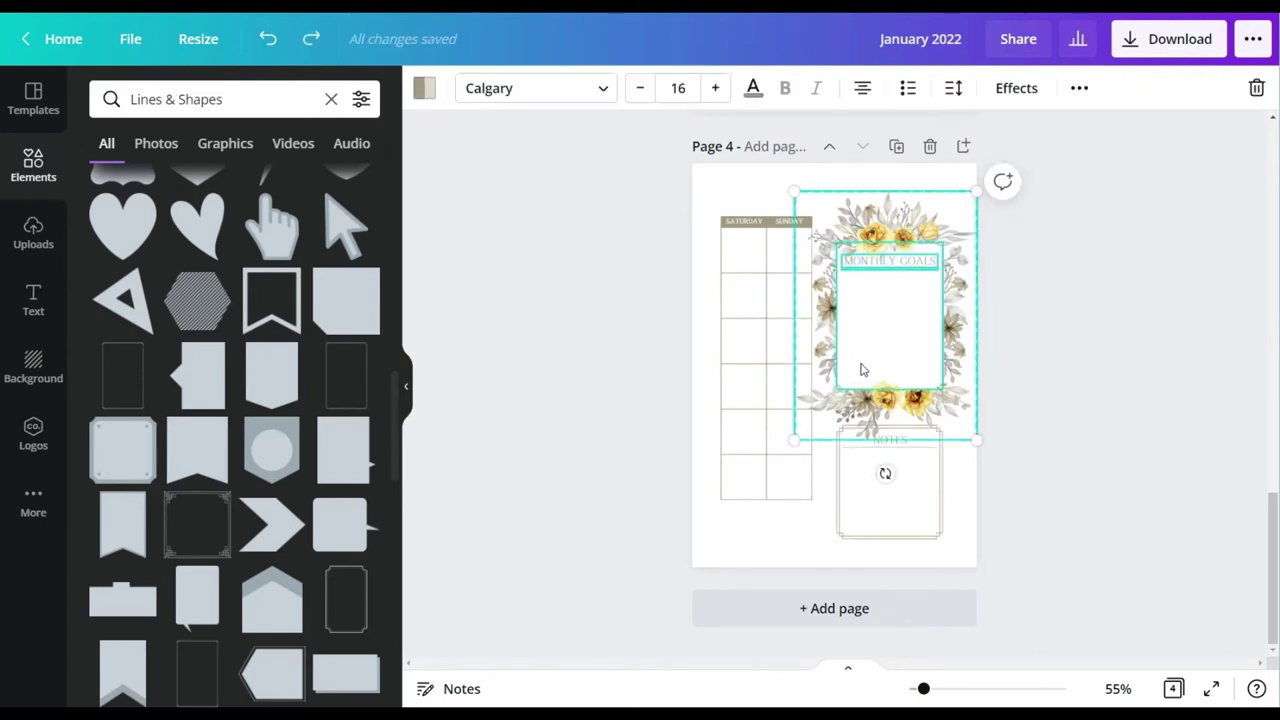
{"action": "left_click_drag", "start_coordinate": [885, 332], "coordinate": [885, 317]}
{"action": "left_click", "coordinate": [1080, 323]}
{"action": "left_click_drag", "start_coordinate": [1086, 206], "coordinate": [880, 336]}
{"action": "left_click_drag", "start_coordinate": [886, 336], "coordinate": [886, 323]}
{"action": "left_click", "coordinate": [1121, 327]}
Step: Move the NOTES frame, title and line up beneath the rose frame, extend the frame downward, and check the page overview
{"action": "left_click_drag", "start_coordinate": [1074, 483], "coordinate": [862, 436]}
{"action": "left_click_drag", "start_coordinate": [871, 494], "coordinate": [891, 537]}
{"action": "left_click", "coordinate": [1091, 440]}
{"action": "left_click", "coordinate": [1191, 418]}
{"action": "scroll", "coordinate": [1191, 418], "scroll_direction": "up", "scroll_amount": 2}
{"action": "left_click", "coordinate": [1173, 688]}
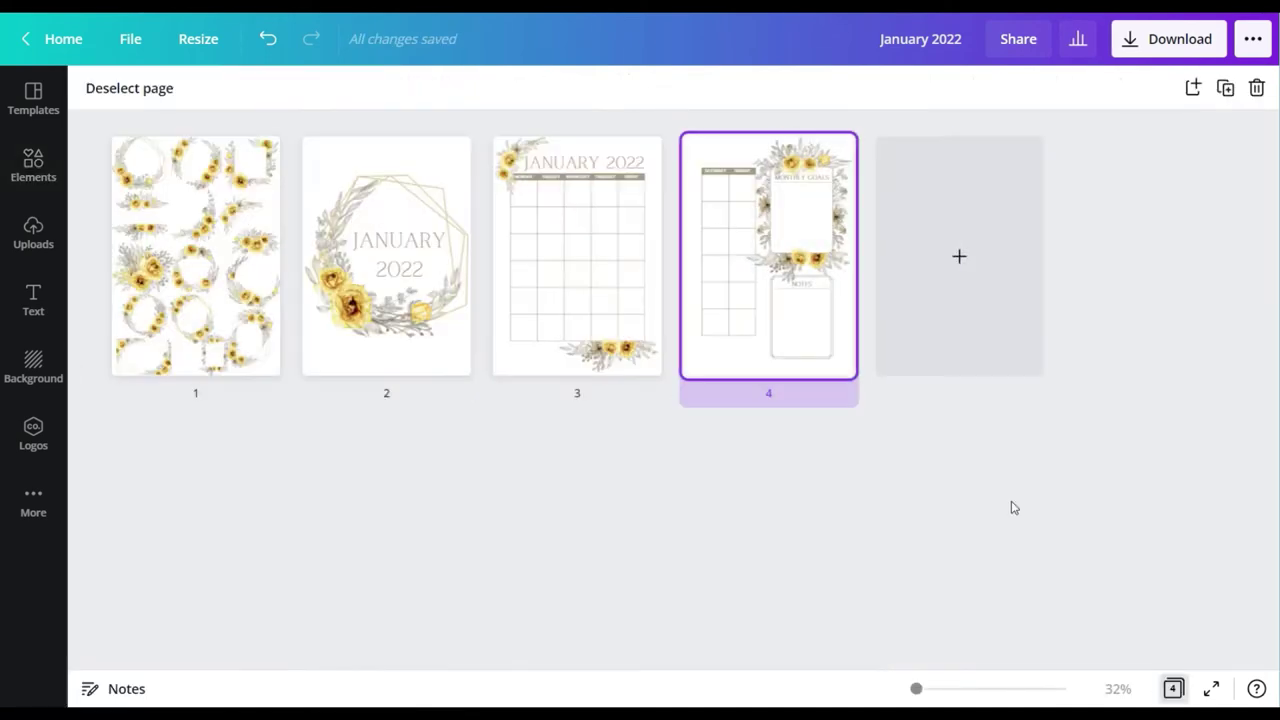
{"action": "left_click", "coordinate": [1173, 688]}
Step: Nudge the rose-framed goals group and the NOTES group slightly into alignment with each other on page 4
{"action": "left_click_drag", "start_coordinate": [1052, 288], "coordinate": [879, 369]}
{"action": "left_click_drag", "start_coordinate": [978, 410], "coordinate": [980, 411]}
{"action": "left_click", "coordinate": [1010, 441]}
{"action": "left_click_drag", "start_coordinate": [893, 487], "coordinate": [889, 498]}
{"action": "left_click", "coordinate": [267, 39]}
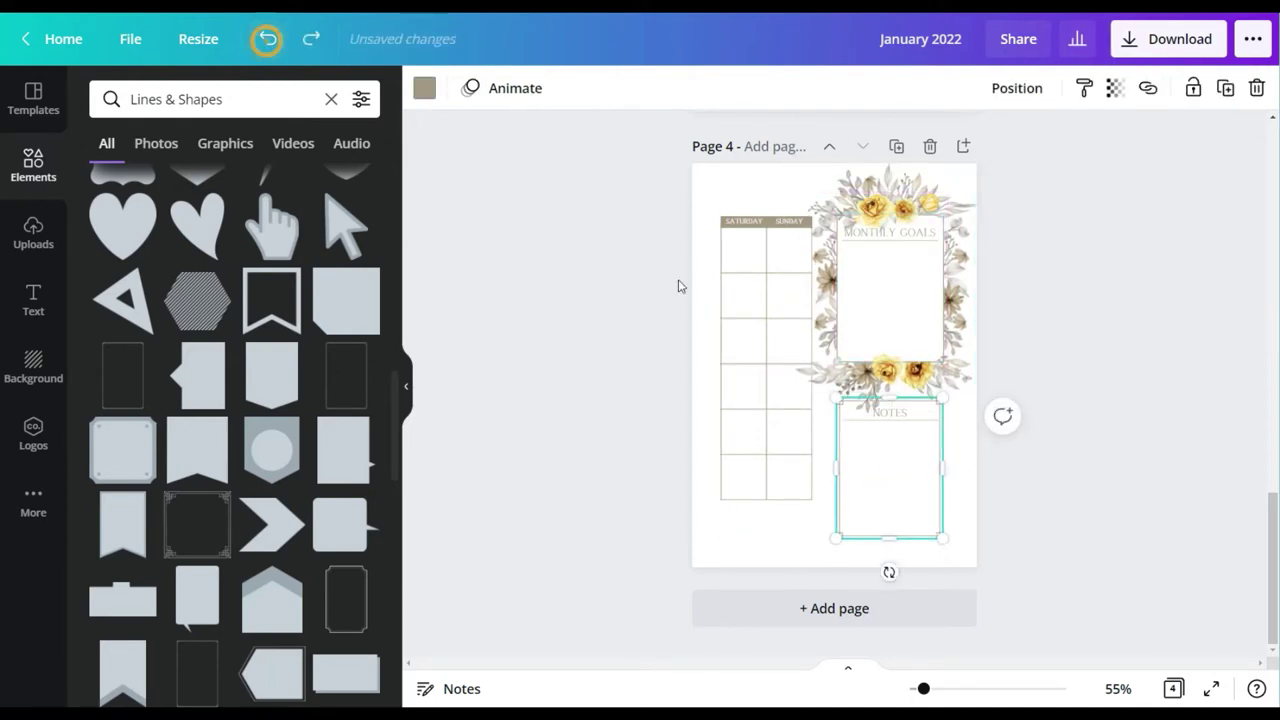
{"action": "left_click_drag", "start_coordinate": [1008, 423], "coordinate": [907, 449]}
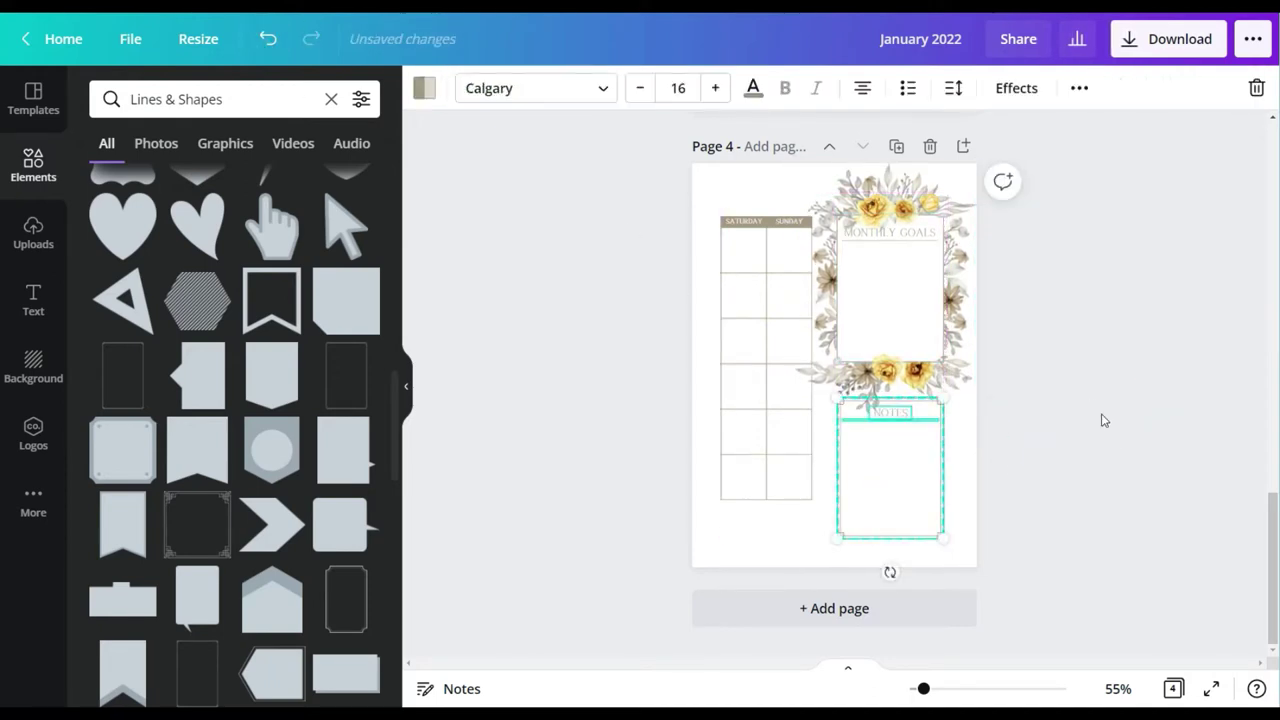
{"action": "left_click", "coordinate": [1103, 420]}
Step: Add a blank page 5 and place a duplicate of page 3's JANUARY 2022 title on it
{"action": "left_click", "coordinate": [834, 612]}
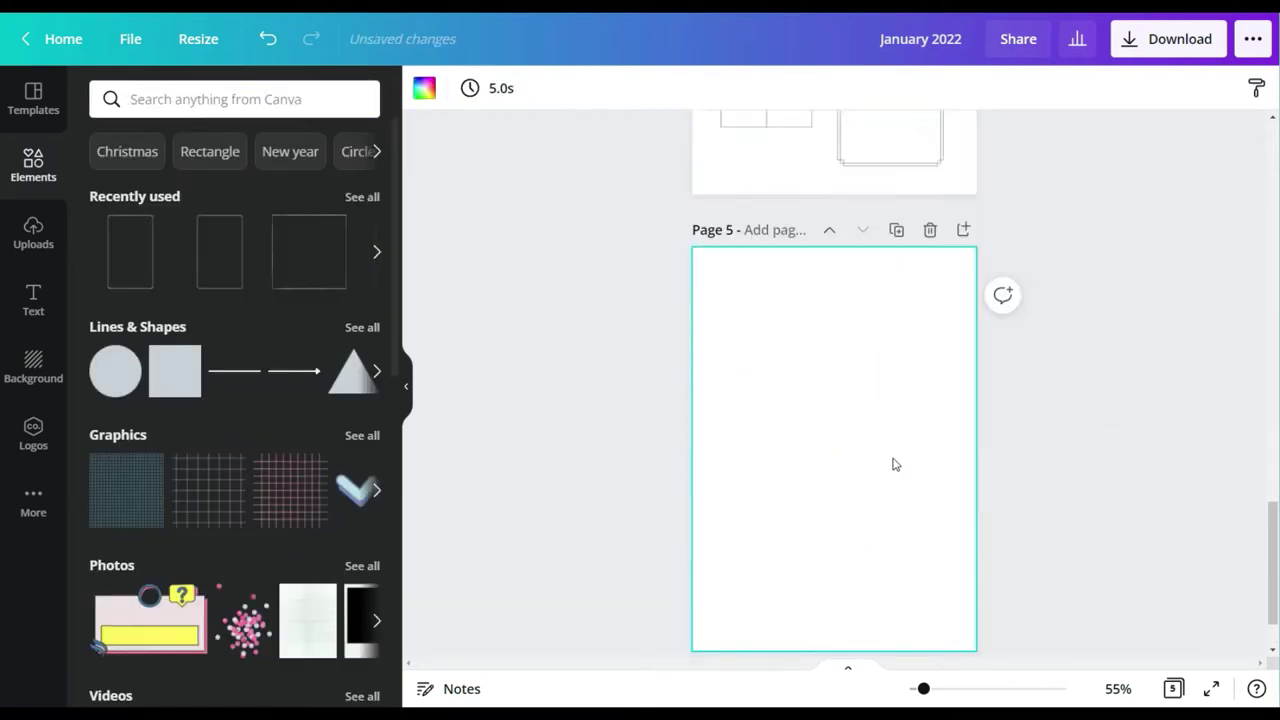
{"action": "scroll", "coordinate": [897, 400], "scroll_direction": "up", "scroll_amount": 8}
{"action": "left_click", "coordinate": [860, 192]}
{"action": "left_click", "coordinate": [1034, 88]}
{"action": "left_click", "coordinate": [1026, 136]}
{"action": "left_click_drag", "start_coordinate": [862, 208], "coordinate": [848, 314]}
{"action": "scroll", "coordinate": [855, 314], "scroll_direction": "down", "scroll_amount": 8}
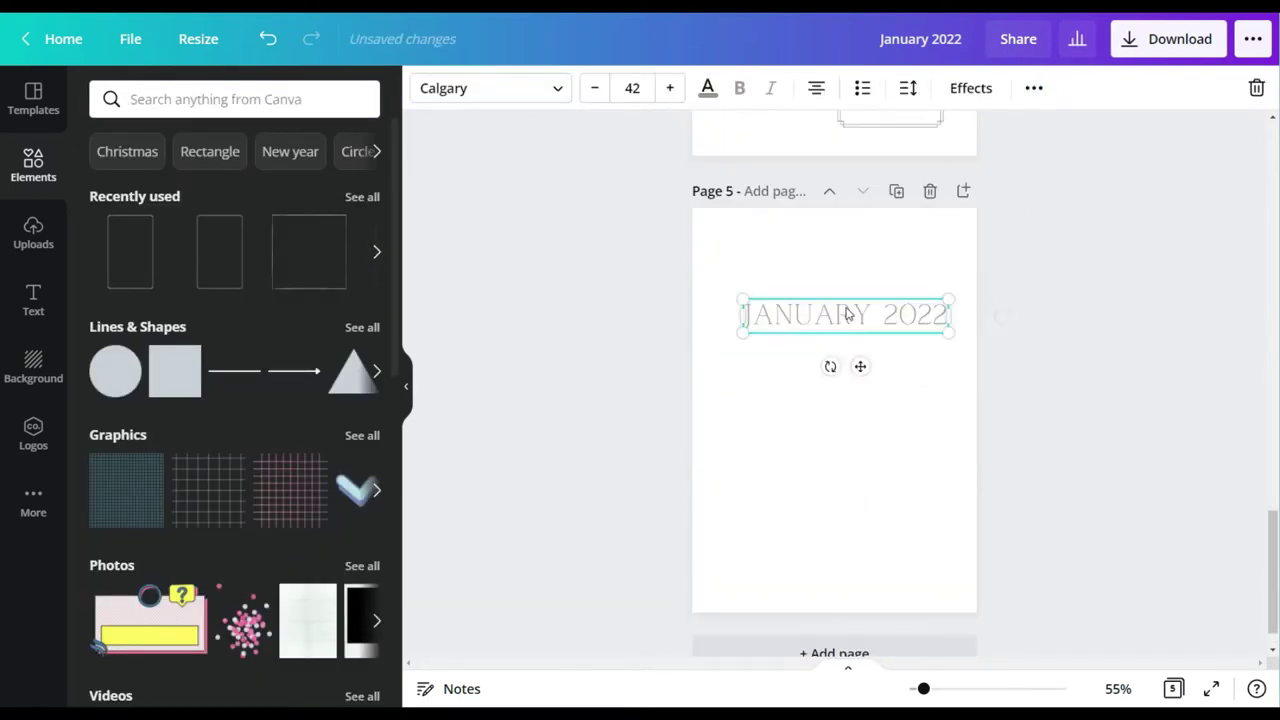
Step: Change page 5's title to MONTHLY BUDGET, widen it, set its size to 36 and center it near the page top
{"action": "double_click", "coordinate": [846, 314]}
{"action": "type", "text": "MONTHLY BUDGET"}
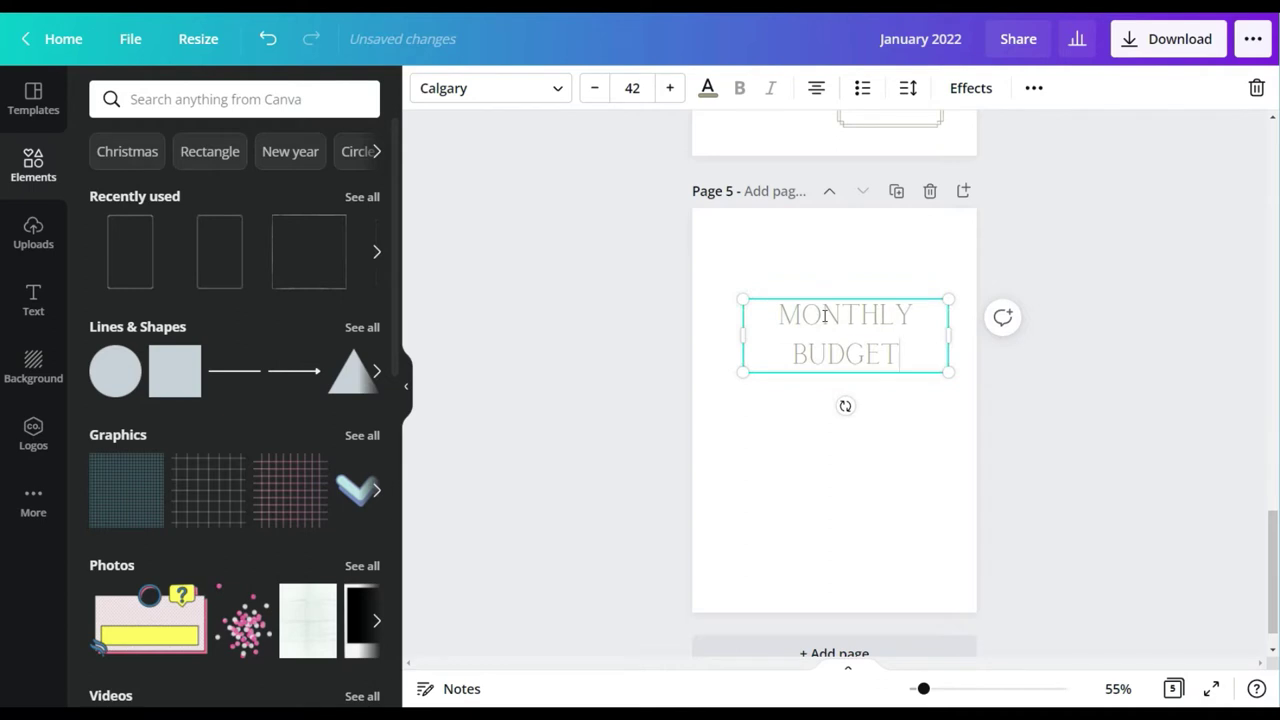
{"action": "left_click_drag", "start_coordinate": [740, 334], "coordinate": [720, 334]}
{"action": "left_click", "coordinate": [632, 88]}
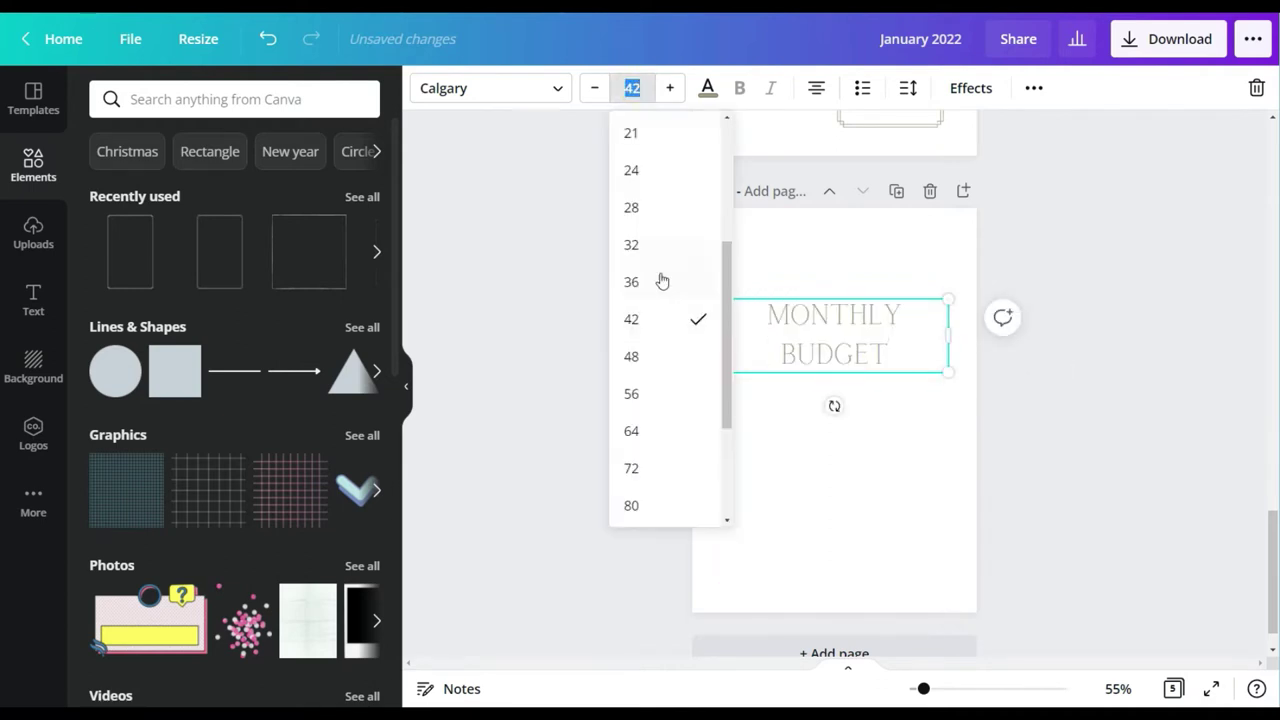
{"action": "left_click", "coordinate": [657, 280]}
{"action": "left_click_drag", "start_coordinate": [848, 362], "coordinate": [843, 288]}
{"action": "left_click", "coordinate": [1121, 275]}
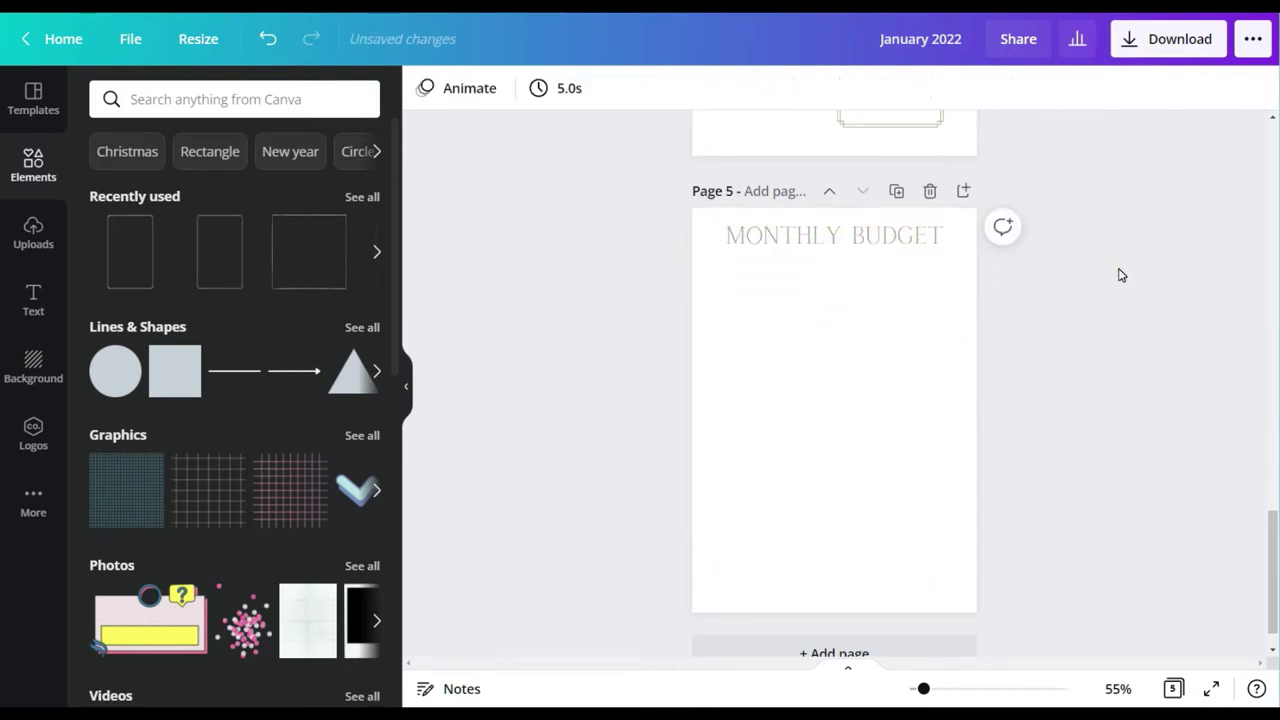
Step: Duplicate the MONTHLY BUDGET title directly beneath itself and change the copy's text to Income
{"action": "left_click", "coordinate": [851, 237]}
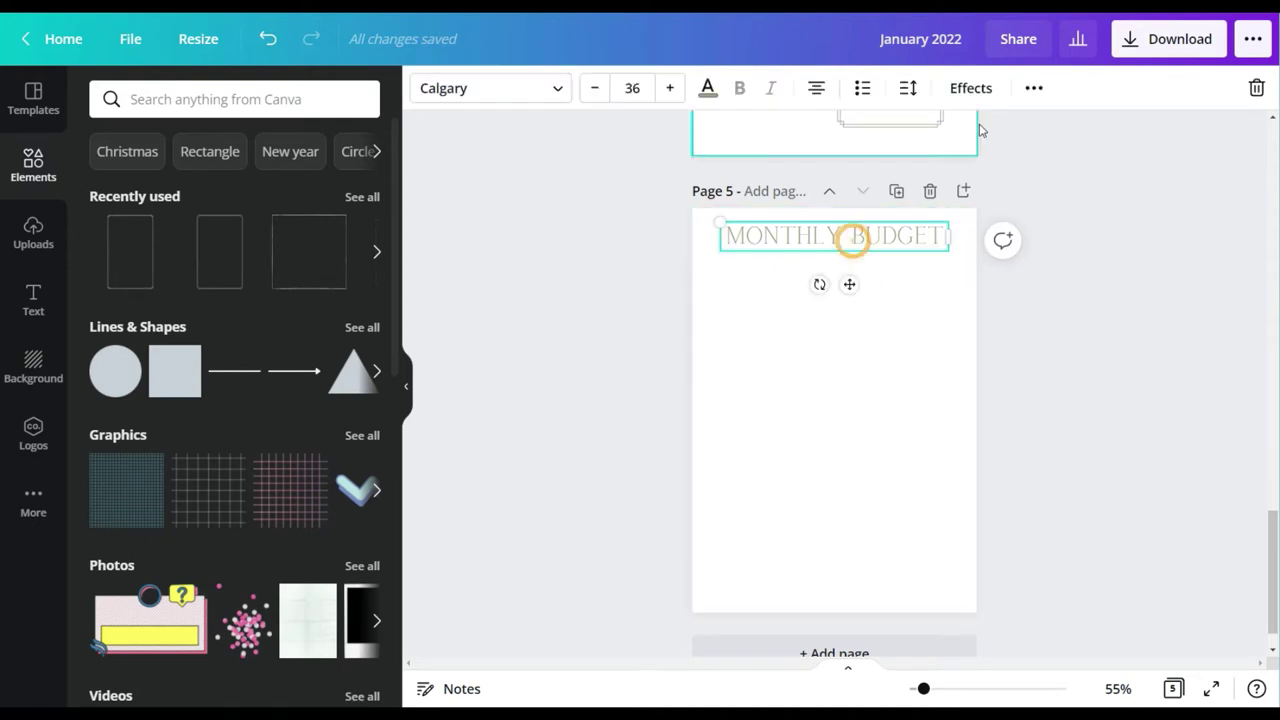
{"action": "left_click", "coordinate": [1034, 88]}
{"action": "left_click", "coordinate": [1026, 133]}
{"action": "double_click", "coordinate": [853, 274]}
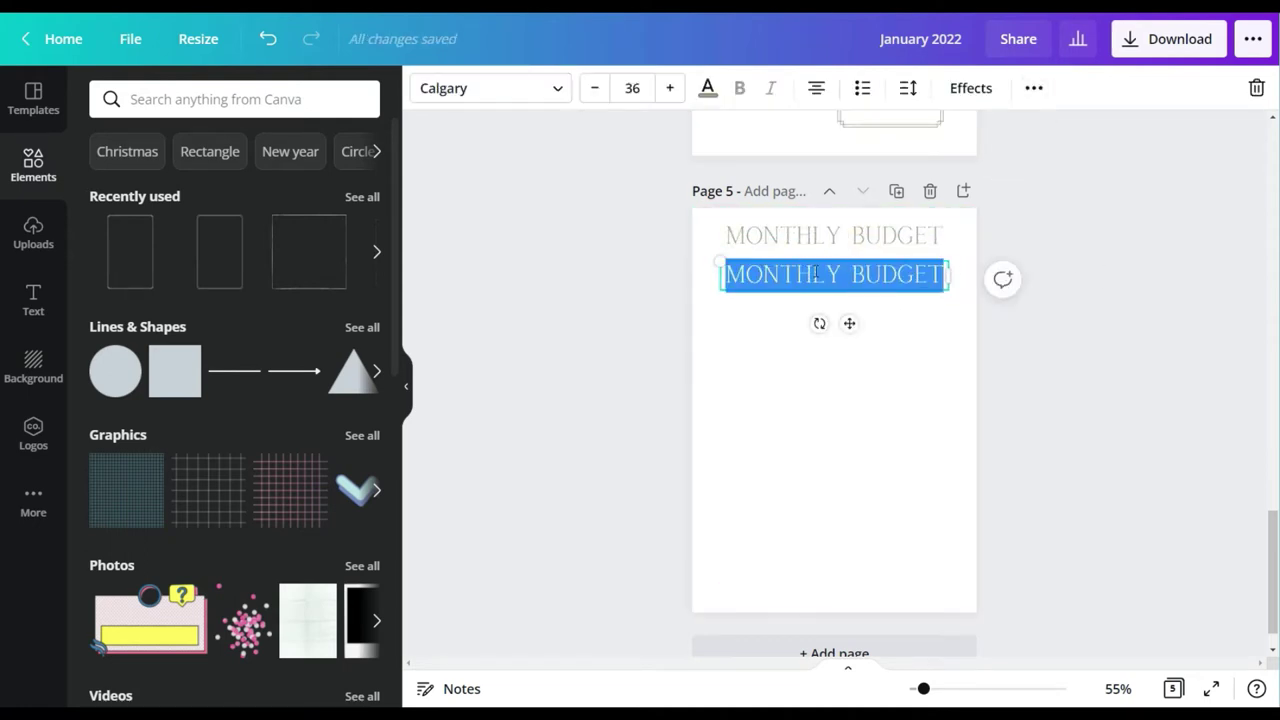
{"action": "type", "text": "Income"}
Step: Try several script fonts on the Income heading and set it to Caitlin
{"action": "left_click", "coordinate": [540, 88]}
{"action": "left_click", "coordinate": [169, 220]}
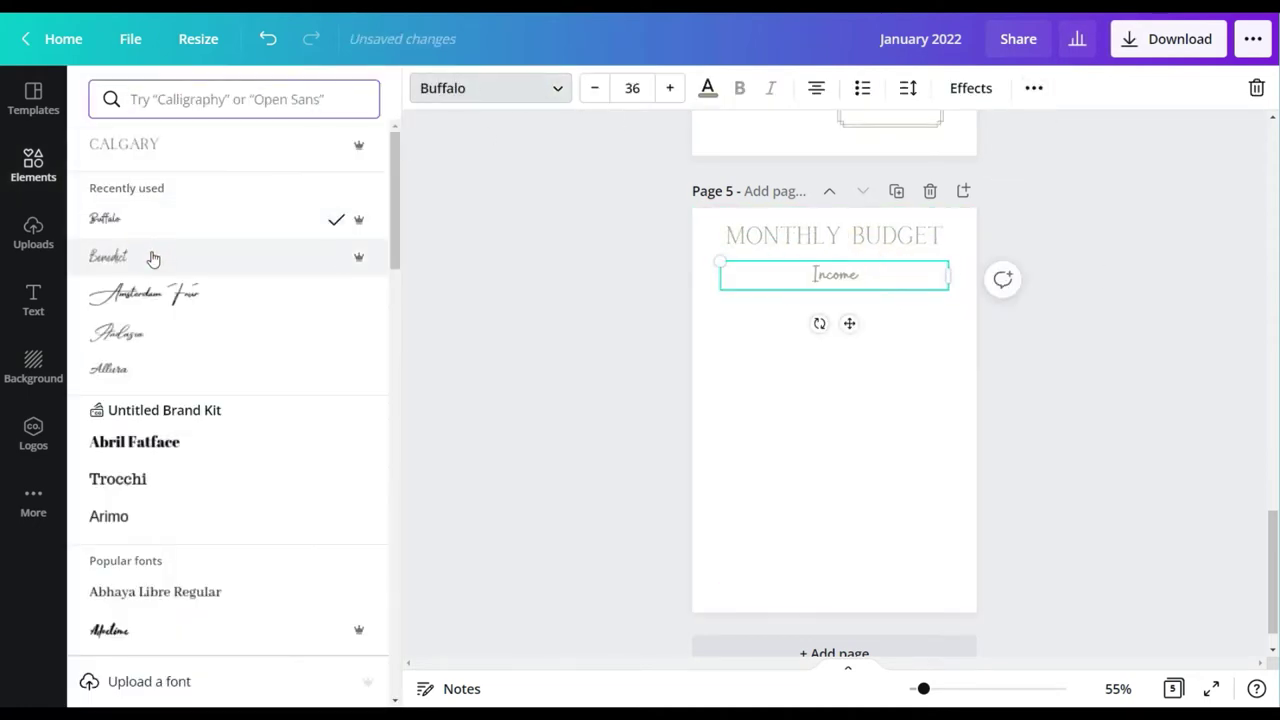
{"action": "left_click", "coordinate": [153, 258]}
{"action": "left_click", "coordinate": [150, 293]}
{"action": "left_click", "coordinate": [151, 333]}
{"action": "left_click", "coordinate": [156, 366]}
{"action": "scroll", "coordinate": [176, 318], "scroll_direction": "down", "scroll_amount": 2}
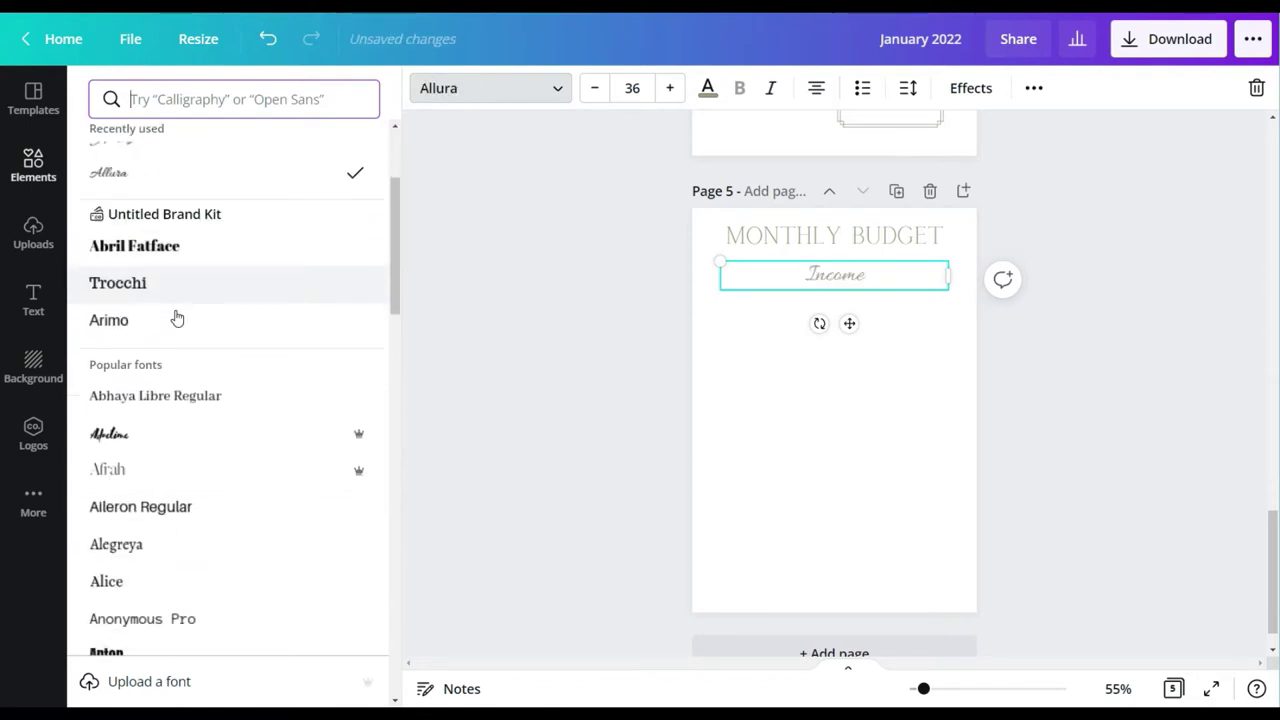
{"action": "scroll", "coordinate": [176, 300], "scroll_direction": "down", "scroll_amount": 3}
{"action": "left_click", "coordinate": [177, 262]}
{"action": "scroll", "coordinate": [177, 262], "scroll_direction": "down", "scroll_amount": 10}
{"action": "left_click", "coordinate": [179, 294]}
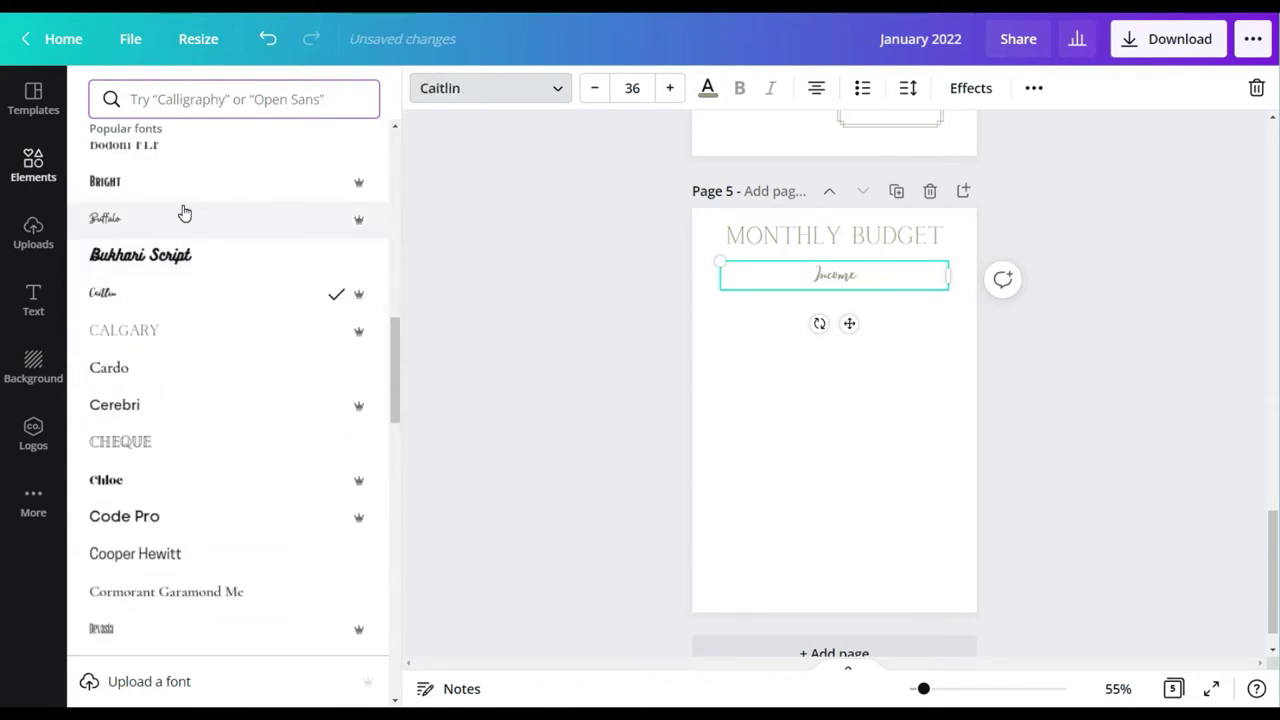
{"action": "scroll", "coordinate": [184, 213], "scroll_direction": "down", "scroll_amount": 4}
{"action": "left_click", "coordinate": [190, 337]}
{"action": "scroll", "coordinate": [180, 337], "scroll_direction": "down", "scroll_amount": 4}
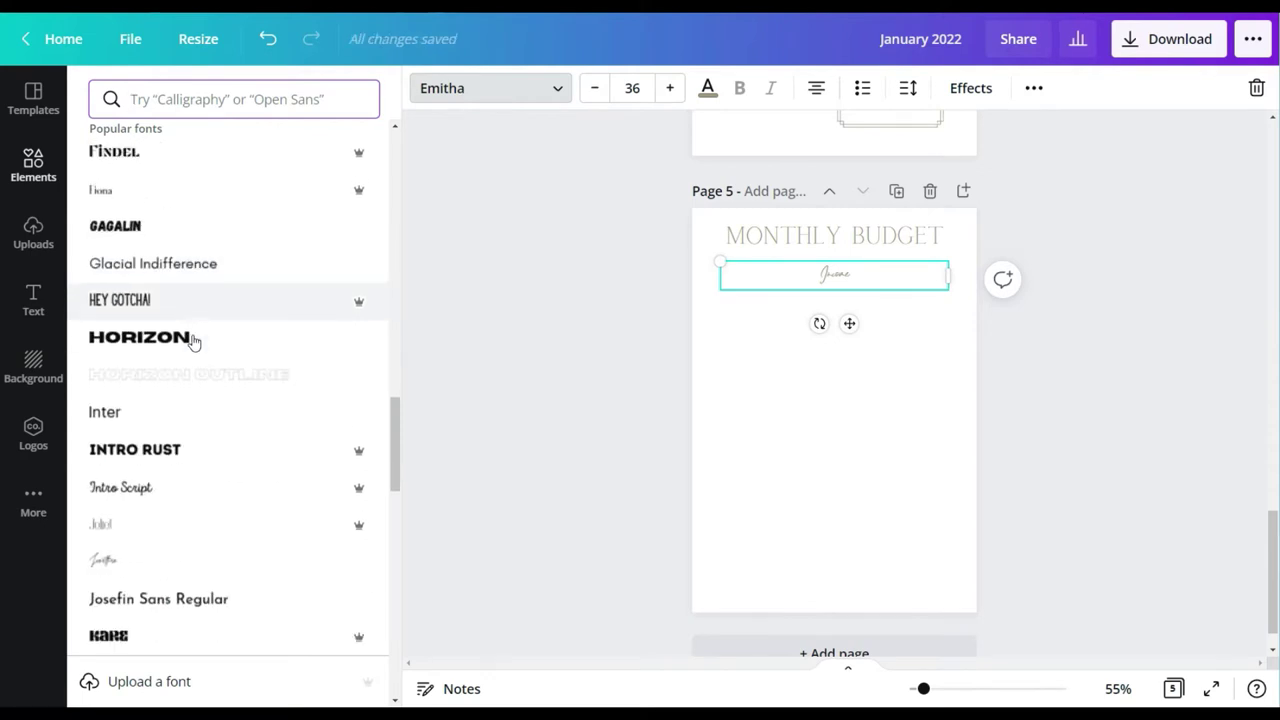
{"action": "left_click", "coordinate": [175, 441]}
{"action": "scroll", "coordinate": [175, 441], "scroll_direction": "up", "scroll_amount": 8}
{"action": "left_click", "coordinate": [171, 294]}
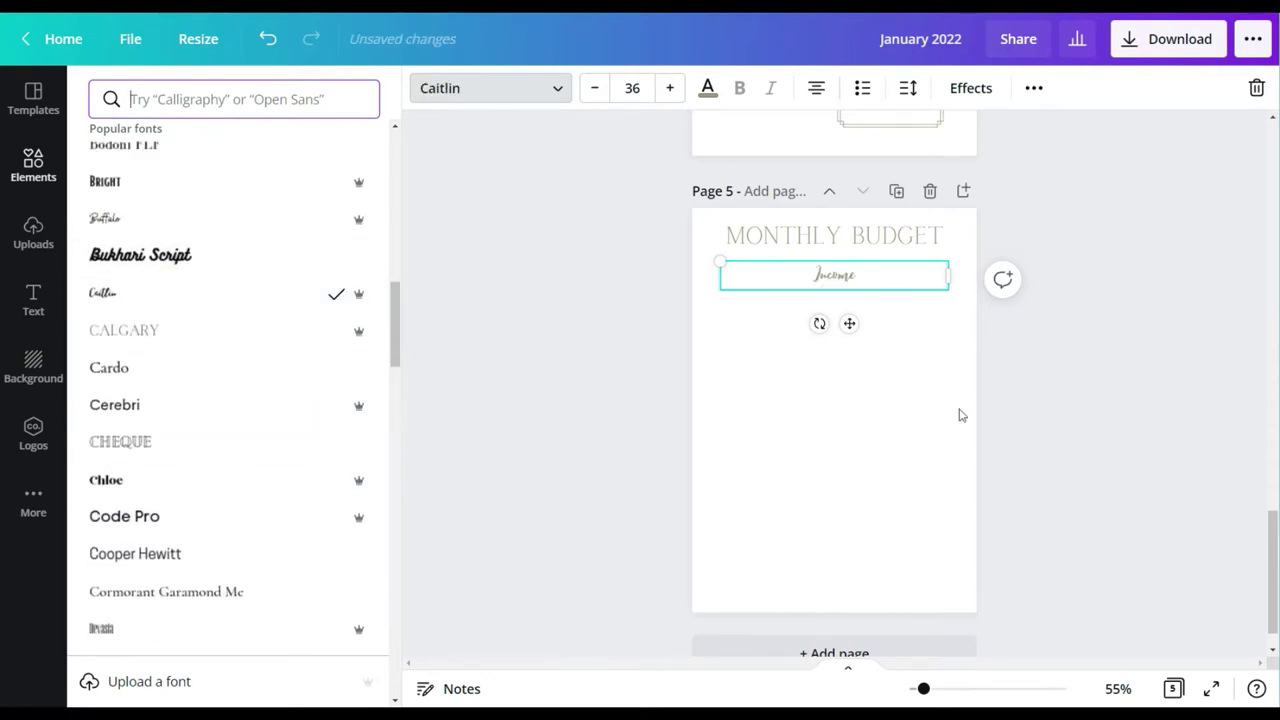
Step: Narrow the Income text box and center it directly beneath the MONTHLY BUDGET title
{"action": "left_click_drag", "start_coordinate": [948, 275], "coordinate": [783, 277]}
{"action": "left_click_drag", "start_coordinate": [889, 317], "coordinate": [849, 311]}
{"action": "left_click", "coordinate": [1088, 331]}
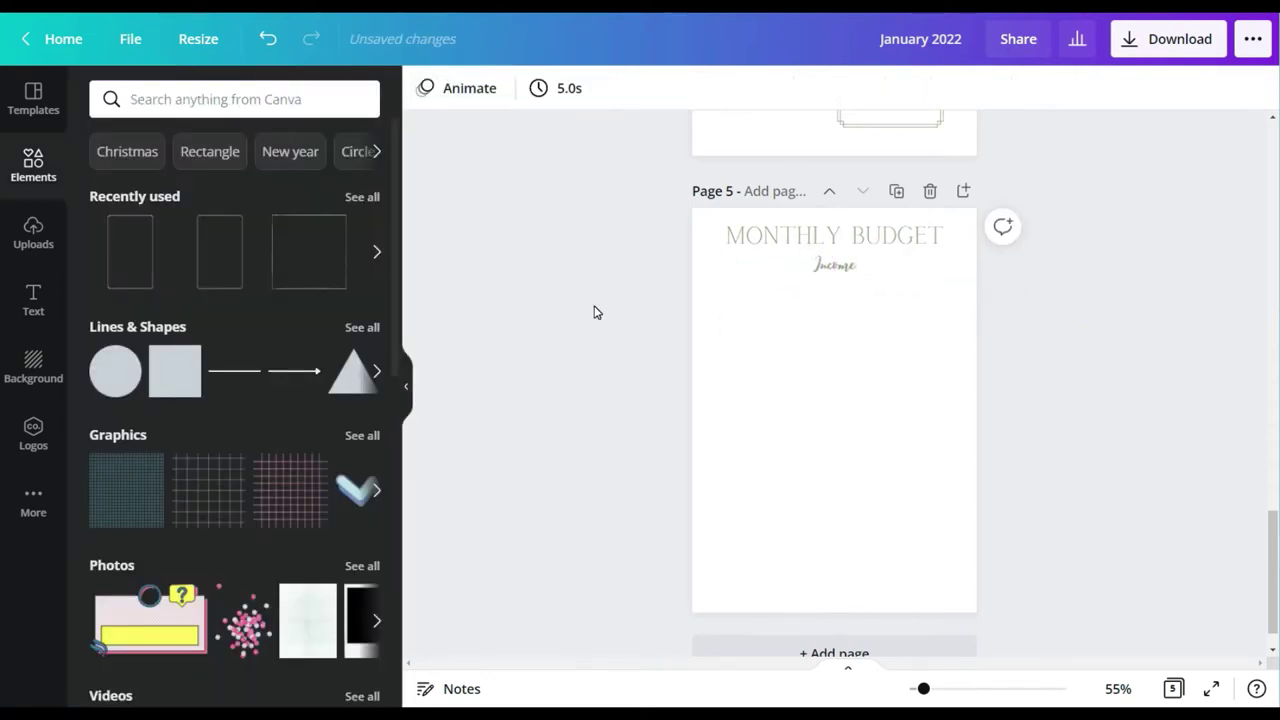
Step: Add a horizontal line as wide as the title below Income, reduce its weight, and place a duplicate just beneath it
{"action": "left_click", "coordinate": [228, 385]}
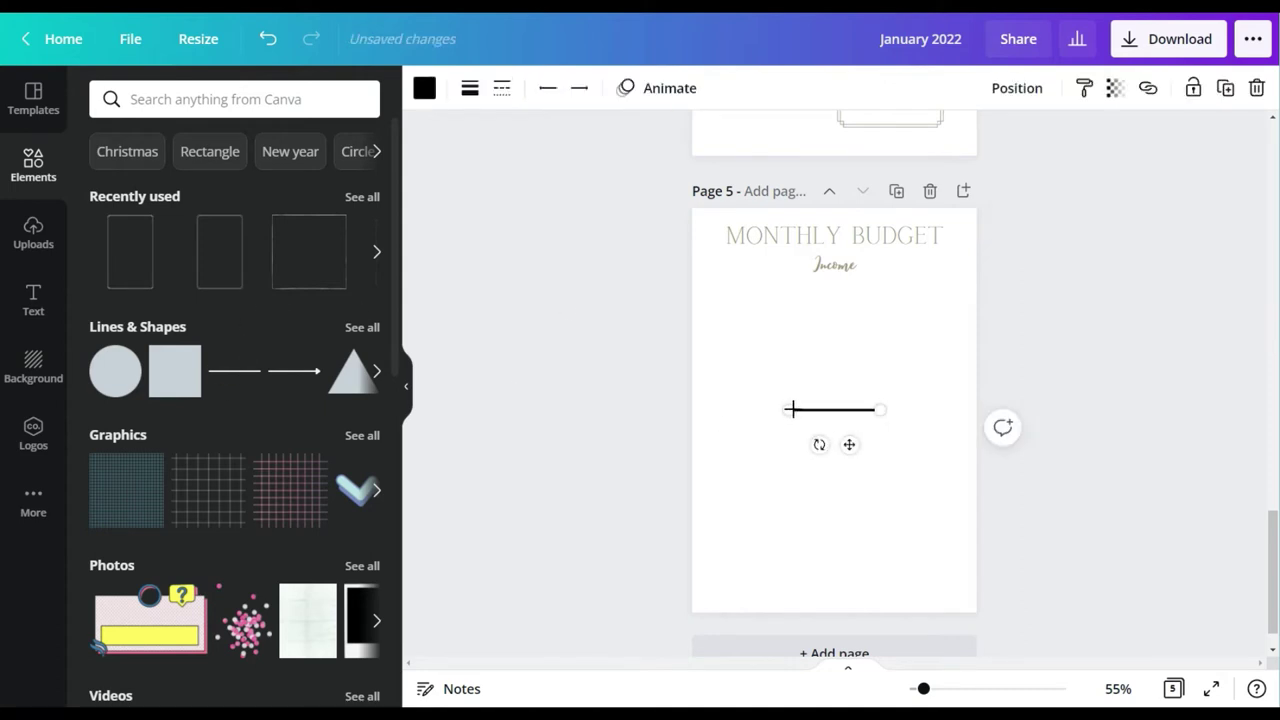
{"action": "left_click_drag", "start_coordinate": [791, 409], "coordinate": [726, 410]}
{"action": "left_click_drag", "start_coordinate": [874, 411], "coordinate": [951, 409]}
{"action": "left_click_drag", "start_coordinate": [854, 443], "coordinate": [851, 338]}
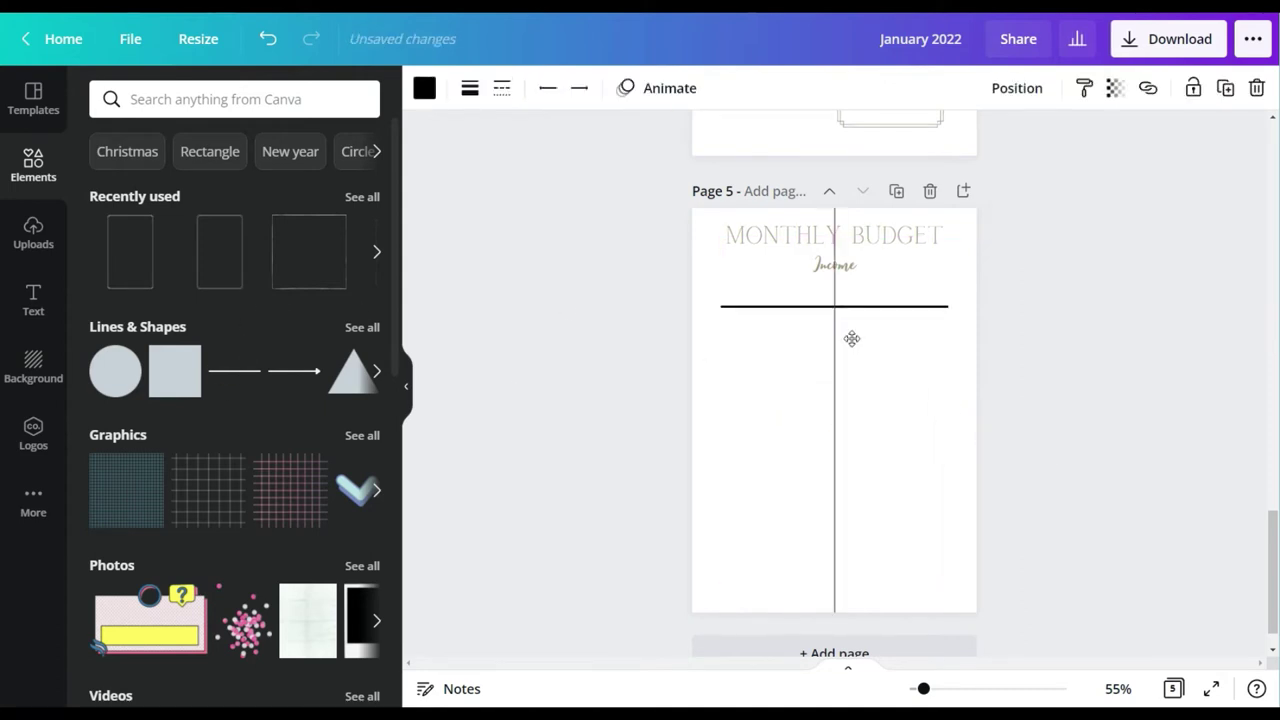
{"action": "left_click", "coordinate": [469, 88]}
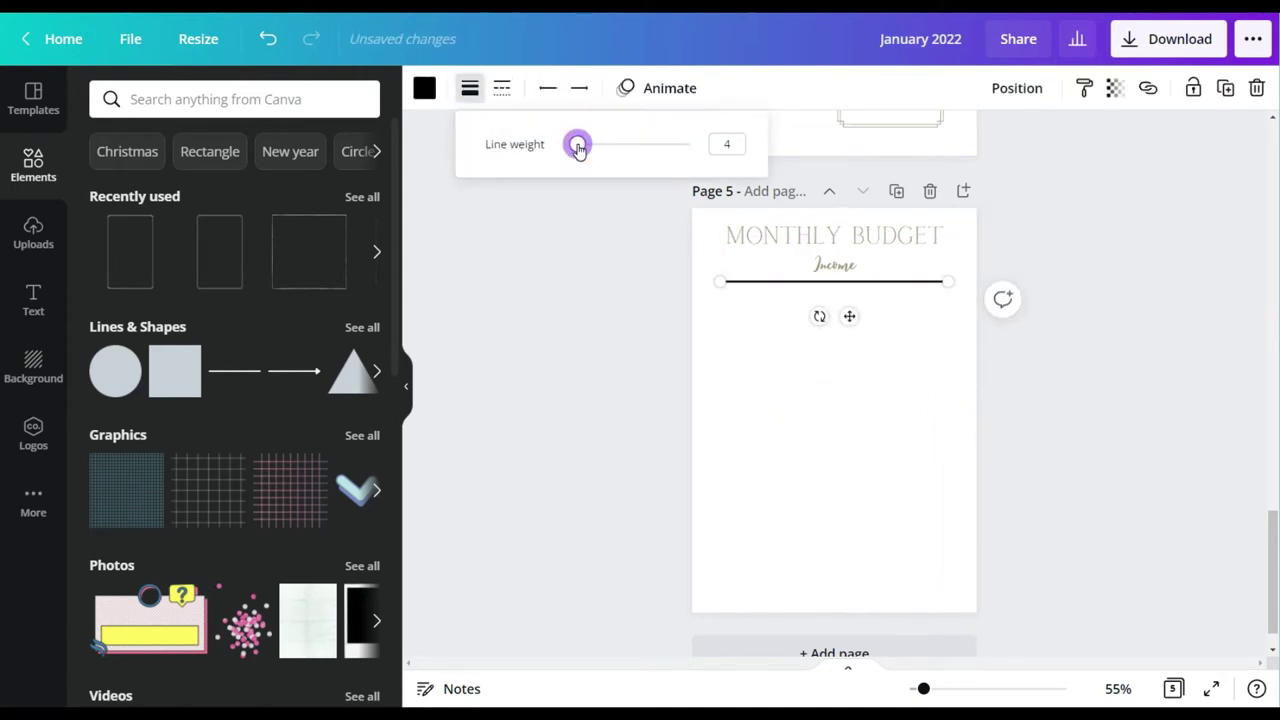
{"action": "left_click", "coordinate": [1225, 88]}
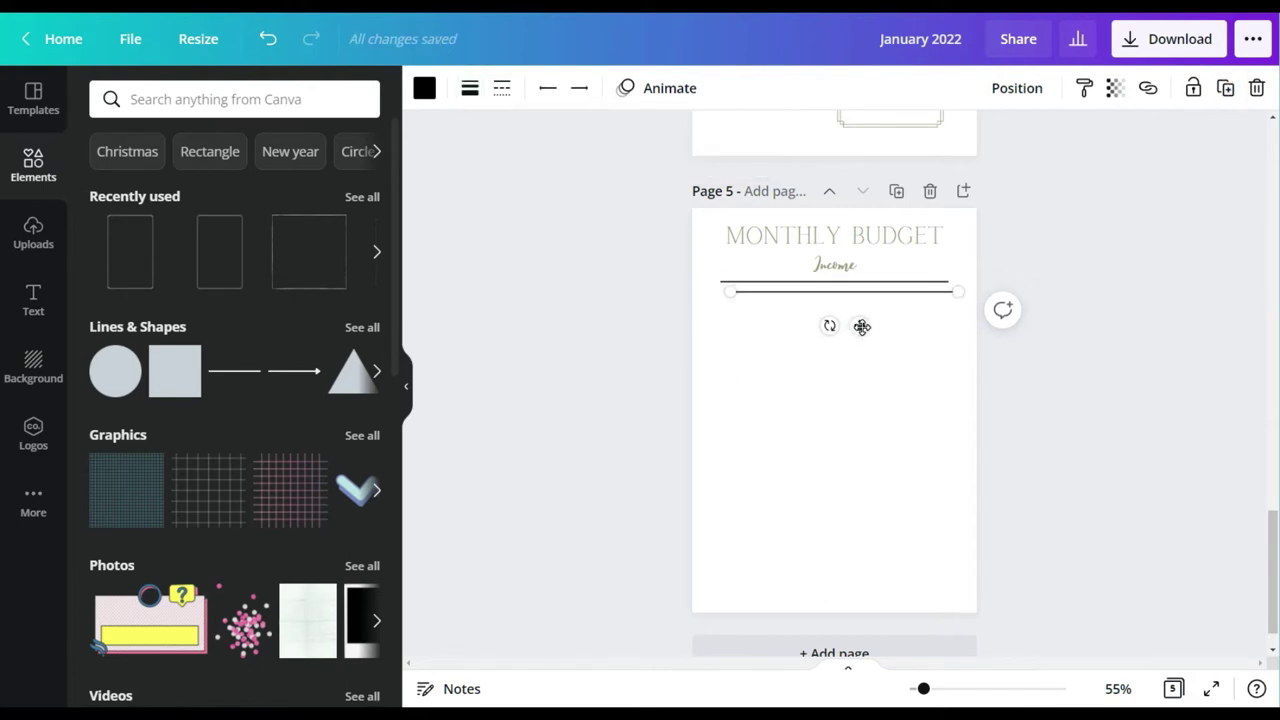
{"action": "left_click_drag", "start_coordinate": [862, 327], "coordinate": [829, 384]}
Step: Duplicate the MONTHLY BUDGET title below the lines, change the copy's text to INCOME SOURCE and set its size to 16
{"action": "left_click", "coordinate": [900, 237]}
{"action": "left_click", "coordinate": [1033, 89]}
{"action": "left_click", "coordinate": [1026, 133]}
{"action": "double_click", "coordinate": [831, 335]}
{"action": "type", "text": "INCOME SOURCE"}
{"action": "left_click_drag", "start_coordinate": [919, 341], "coordinate": [712, 332]}
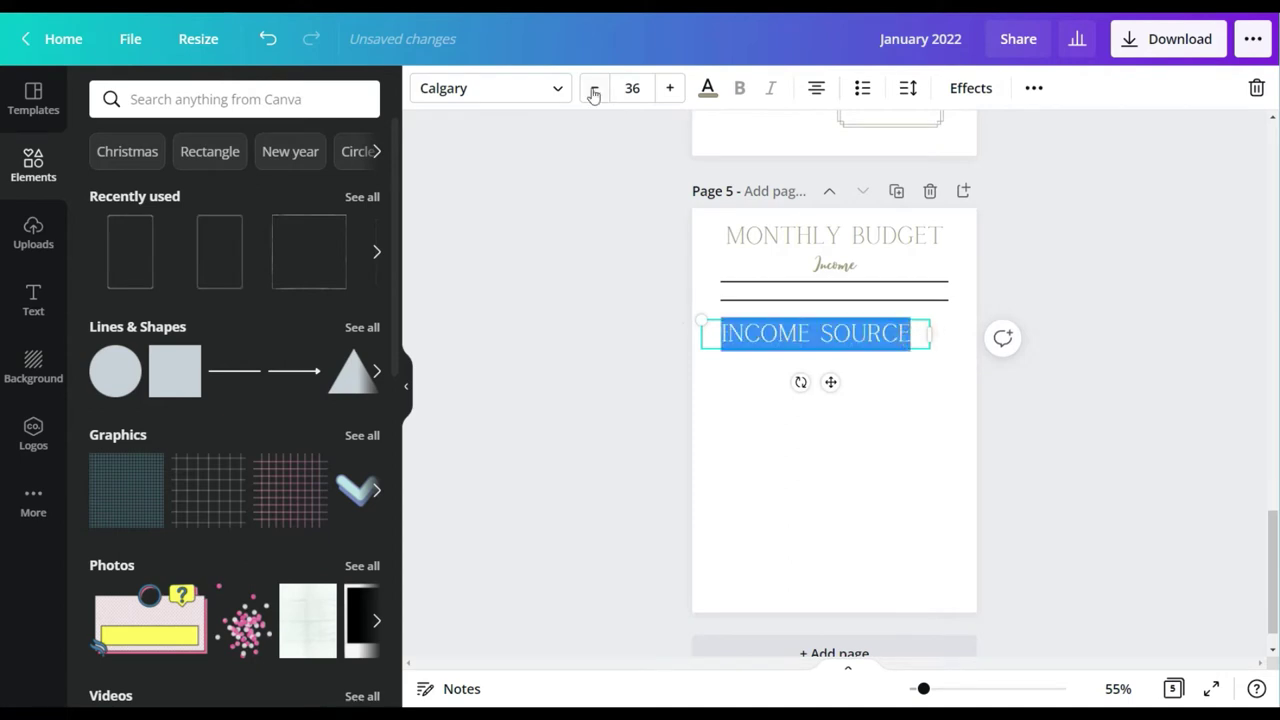
{"action": "left_click", "coordinate": [632, 88]}
{"action": "left_click", "coordinate": [650, 135]}
{"action": "left_click", "coordinate": [636, 89]}
{"action": "left_click", "coordinate": [643, 282]}
Step: Fit the INCOME SOURCE label at the left end between the two lines and move the lower line up close beneath it
{"action": "left_click_drag", "start_coordinate": [923, 689], "coordinate": [951, 689]}
{"action": "left_click_drag", "start_coordinate": [1078, 324], "coordinate": [714, 328]}
{"action": "left_click_drag", "start_coordinate": [623, 377], "coordinate": [672, 289]}
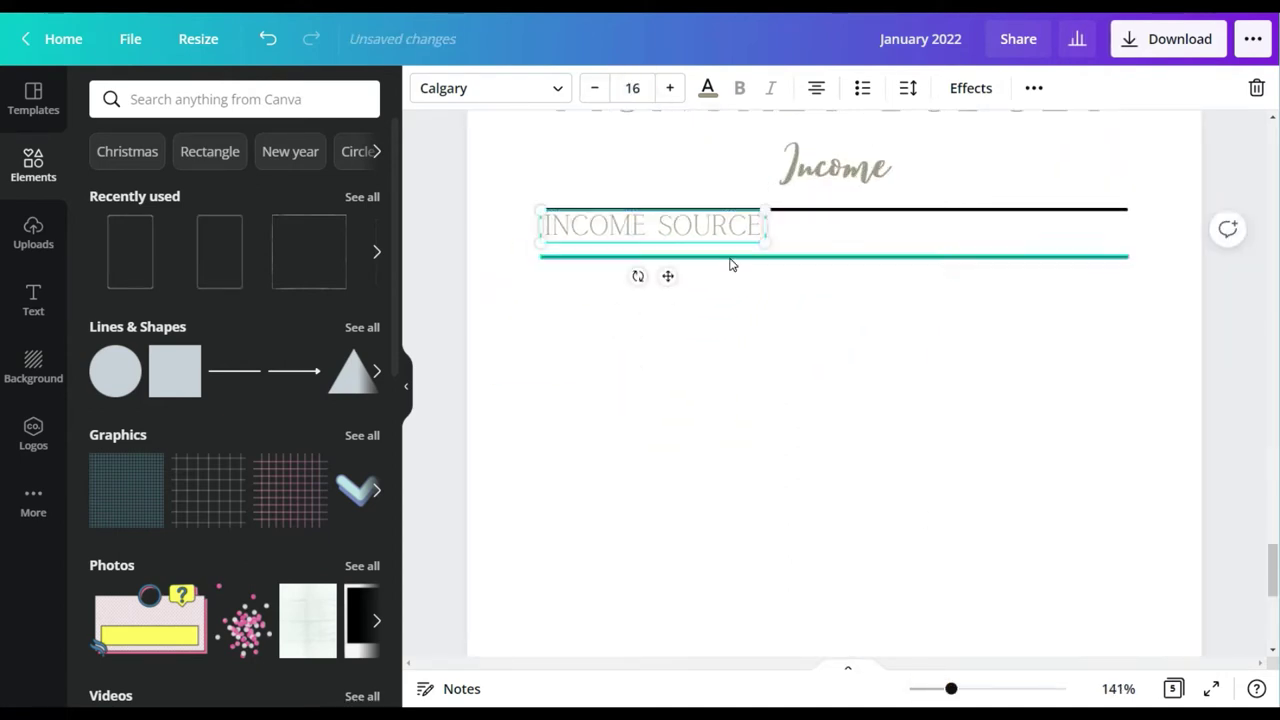
{"action": "left_click", "coordinate": [731, 258]}
{"action": "left_click_drag", "start_coordinate": [851, 296], "coordinate": [851, 283]}
{"action": "left_click_drag", "start_coordinate": [695, 232], "coordinate": [694, 234]}
{"action": "left_click", "coordinate": [780, 361]}
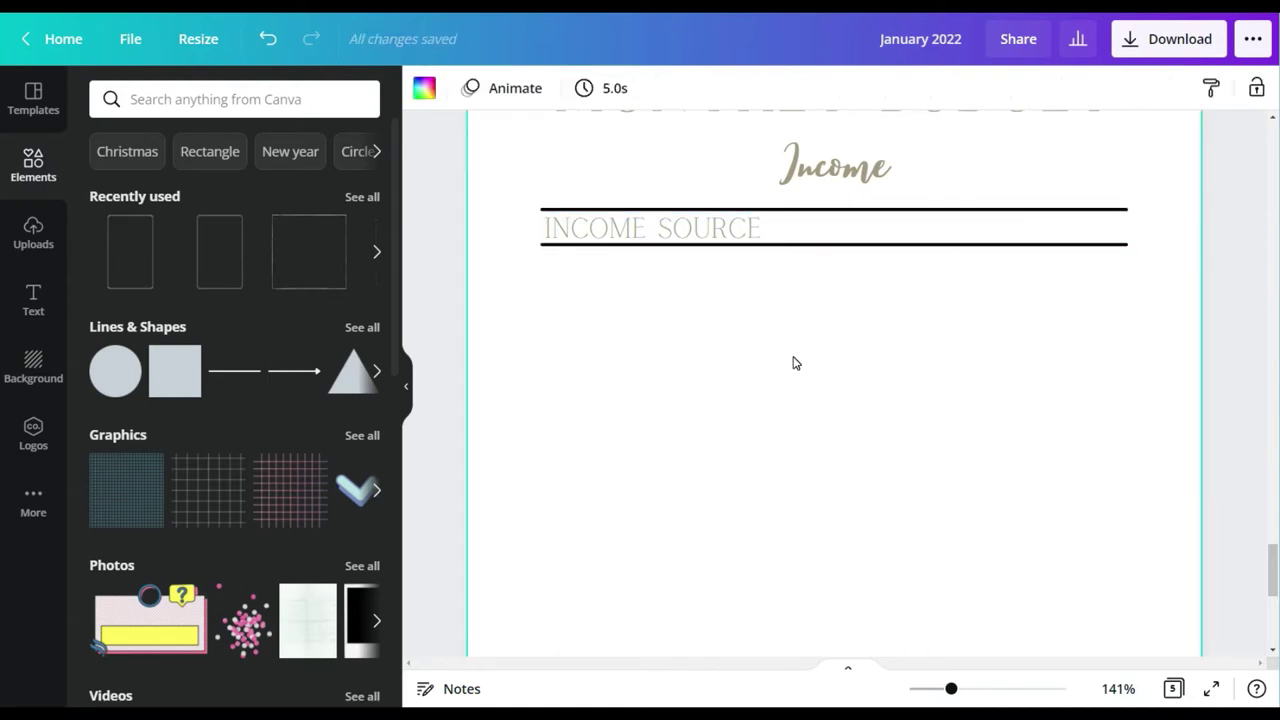
Step: Change the INCOME SOURCE label to INCOME TYPE and narrow its text box to fit
{"action": "left_click", "coordinate": [737, 235]}
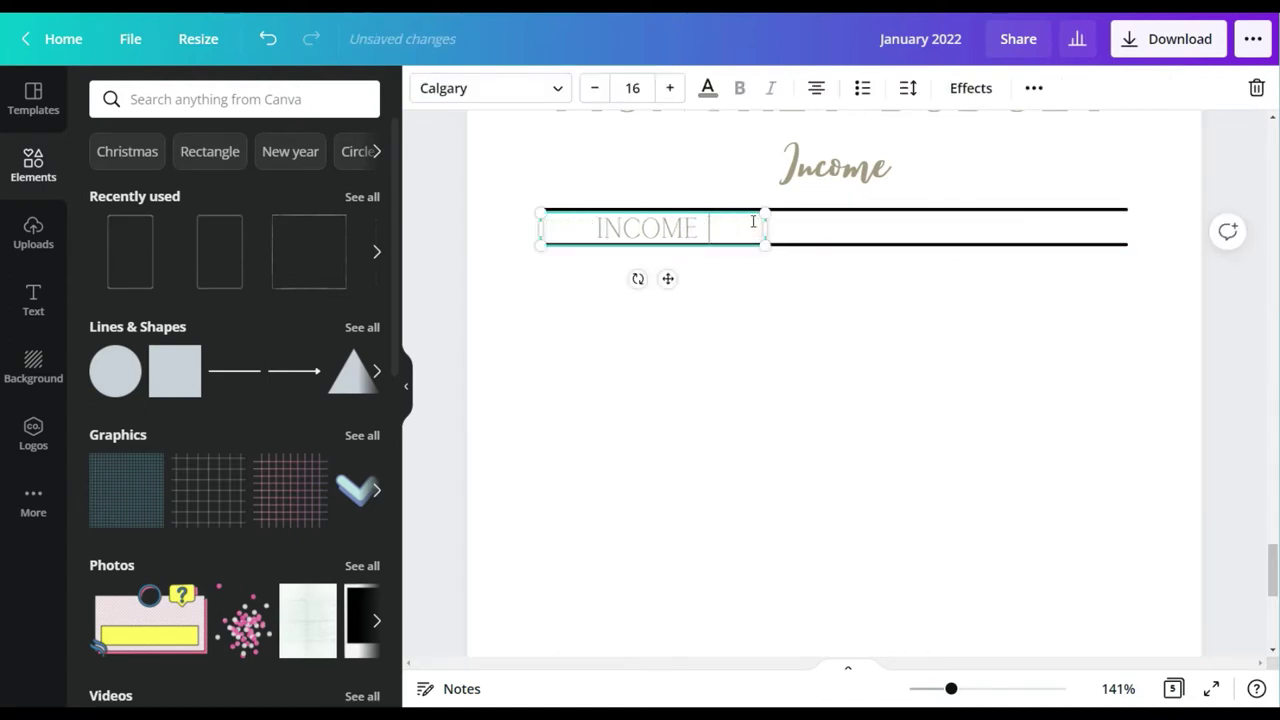
{"action": "left_click_drag", "start_coordinate": [765, 229], "coordinate": [723, 229]}
{"action": "left_click", "coordinate": [811, 348]}
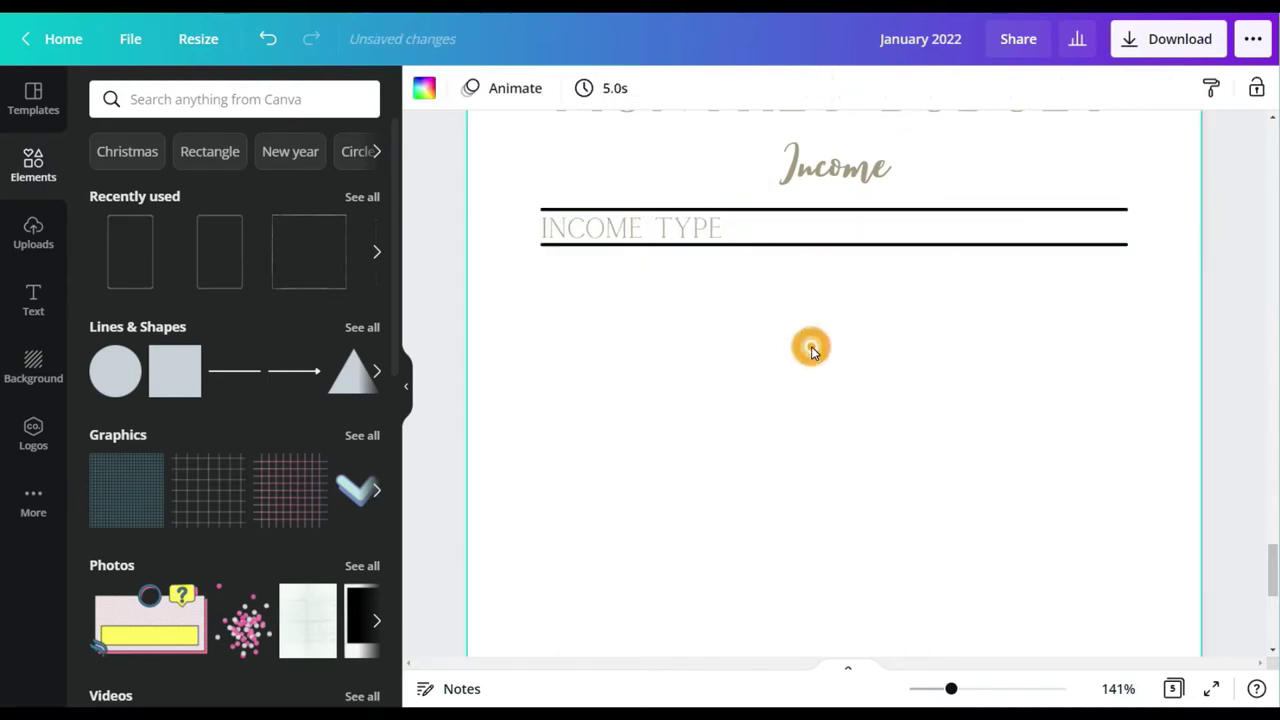
Step: Recolor both black header lines with the light beige document color
{"action": "left_click", "coordinate": [827, 208]}
{"action": "left_click", "coordinate": [470, 88]}
{"action": "left_click", "coordinate": [424, 88]}
{"action": "left_click", "coordinate": [260, 183]}
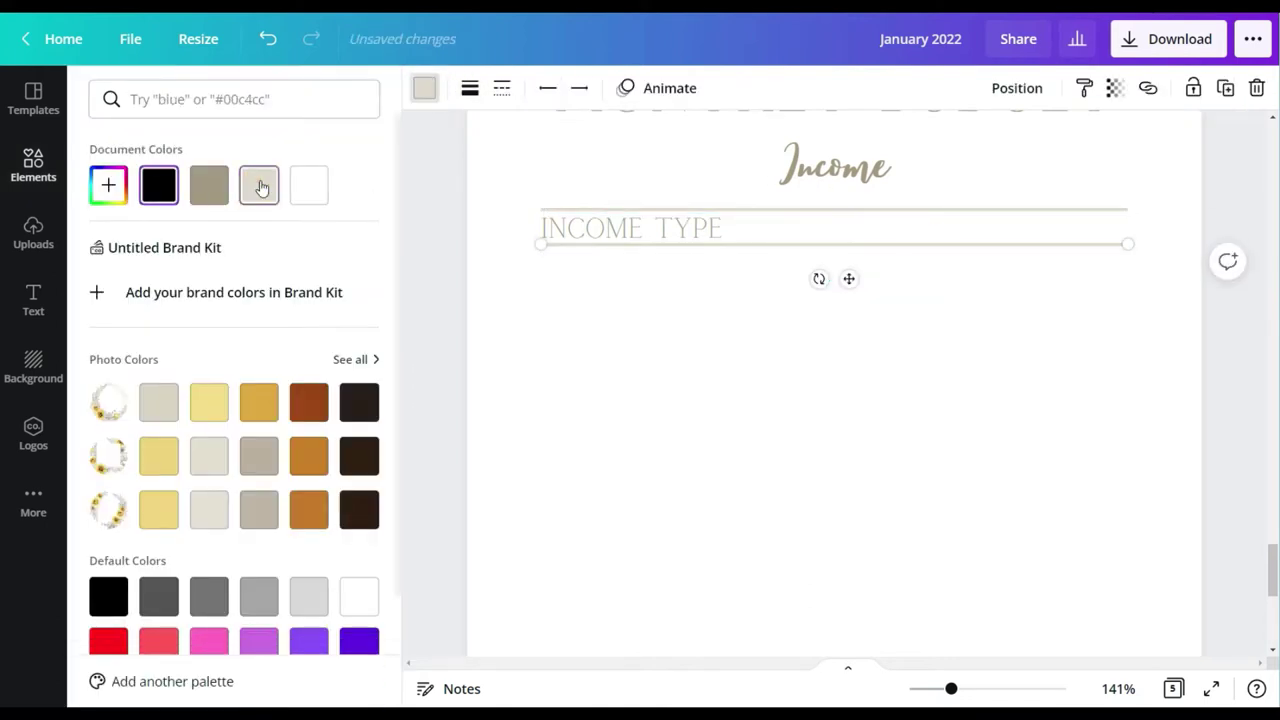
{"action": "left_click", "coordinate": [706, 397]}
Step: Set the INCOME TYPE label's size to 12 and position it just inside the left end of the header lines
{"action": "left_click", "coordinate": [599, 224]}
{"action": "left_click", "coordinate": [604, 340]}
{"action": "left_click", "coordinate": [1118, 688]}
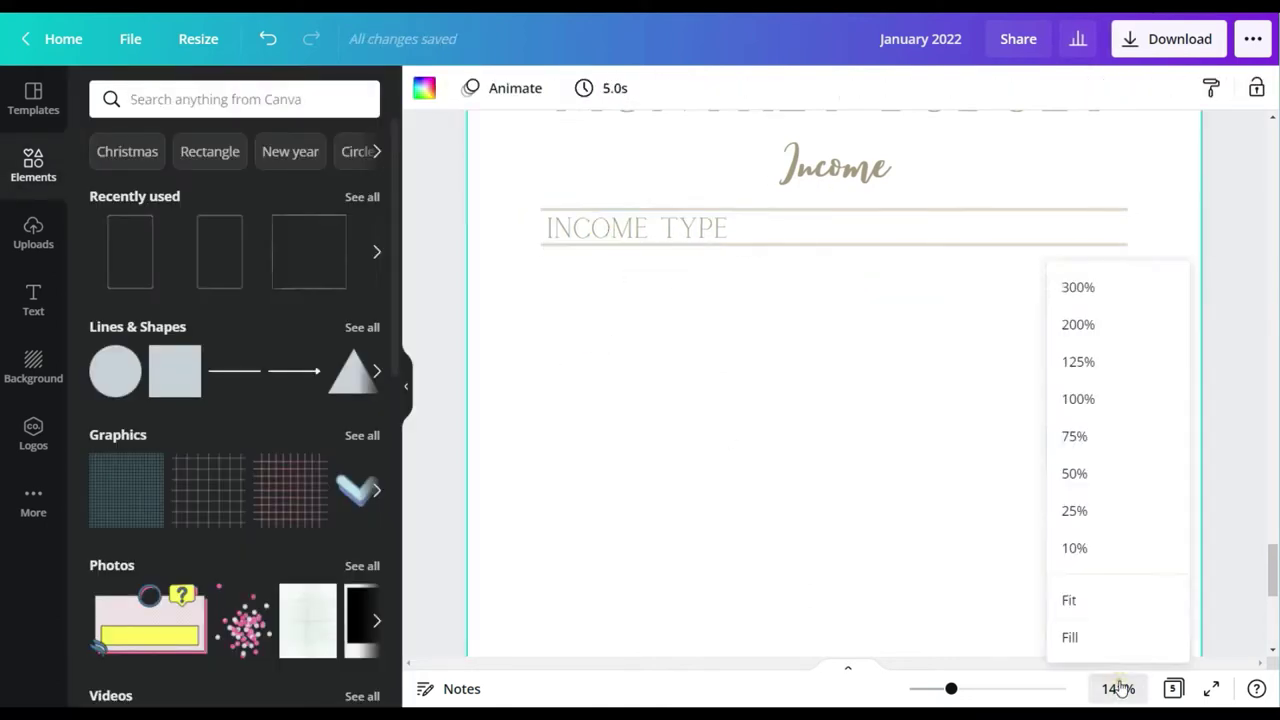
{"action": "left_click", "coordinate": [1068, 600]}
{"action": "left_click", "coordinate": [748, 293]}
{"action": "left_click", "coordinate": [632, 88]}
{"action": "left_click", "coordinate": [648, 243]}
{"action": "left_click_drag", "start_coordinate": [923, 688], "coordinate": [956, 688]}
{"action": "left_click_drag", "start_coordinate": [780, 238], "coordinate": [677, 214]}
{"action": "left_click", "coordinate": [760, 366]}
Step: Duplicate the INCOME TYPE label farther along the header row and change the copy's text to EXPECTED
{"action": "left_click", "coordinate": [609, 220]}
{"action": "left_click", "coordinate": [1032, 138]}
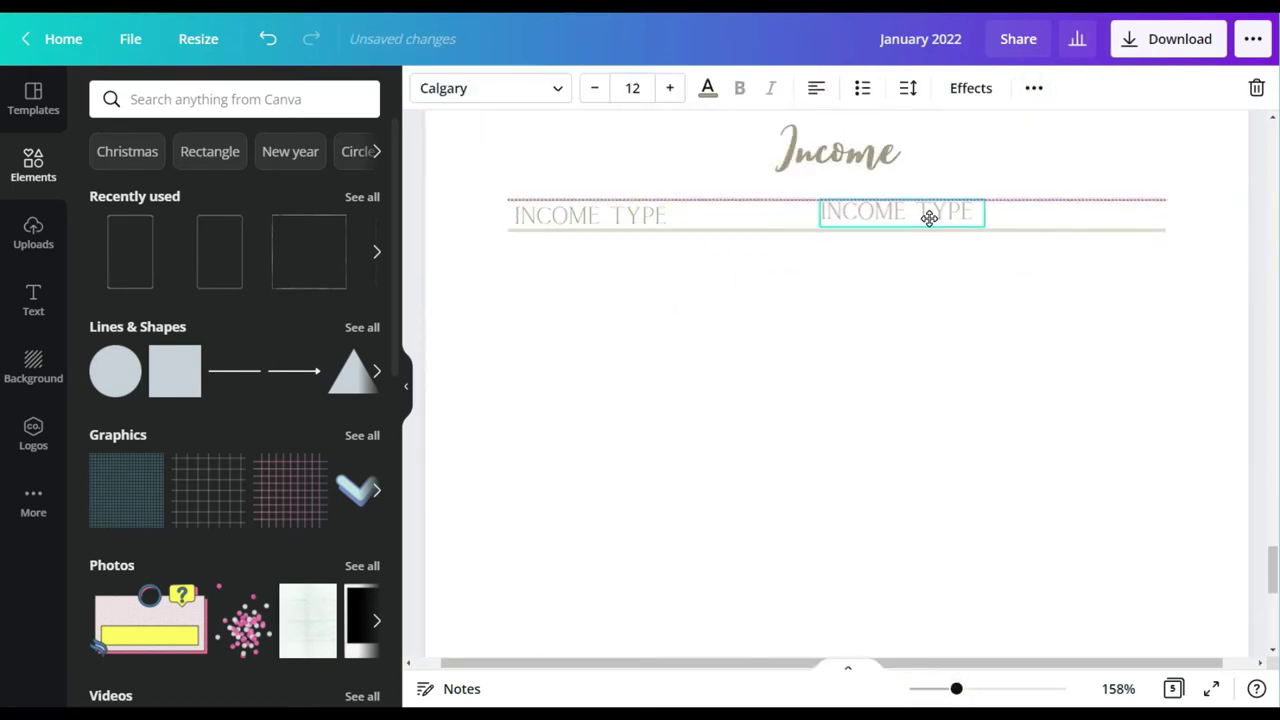
{"action": "left_click", "coordinate": [923, 213]}
{"action": "type", "text": "EXPECTED"}
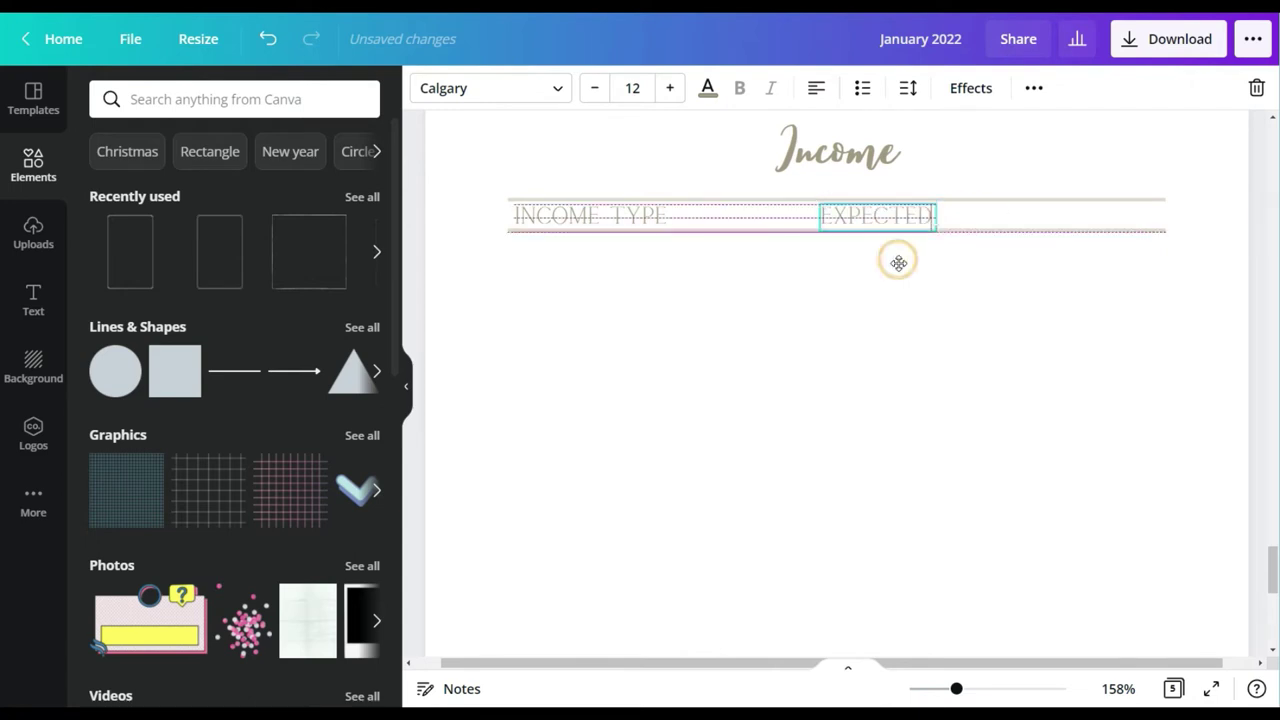
Step: Duplicate the EXPECTED label, change the copy's text to ACTUAL and place it at the right end of the header row
{"action": "left_click", "coordinate": [1034, 88]}
{"action": "left_click", "coordinate": [1032, 138]}
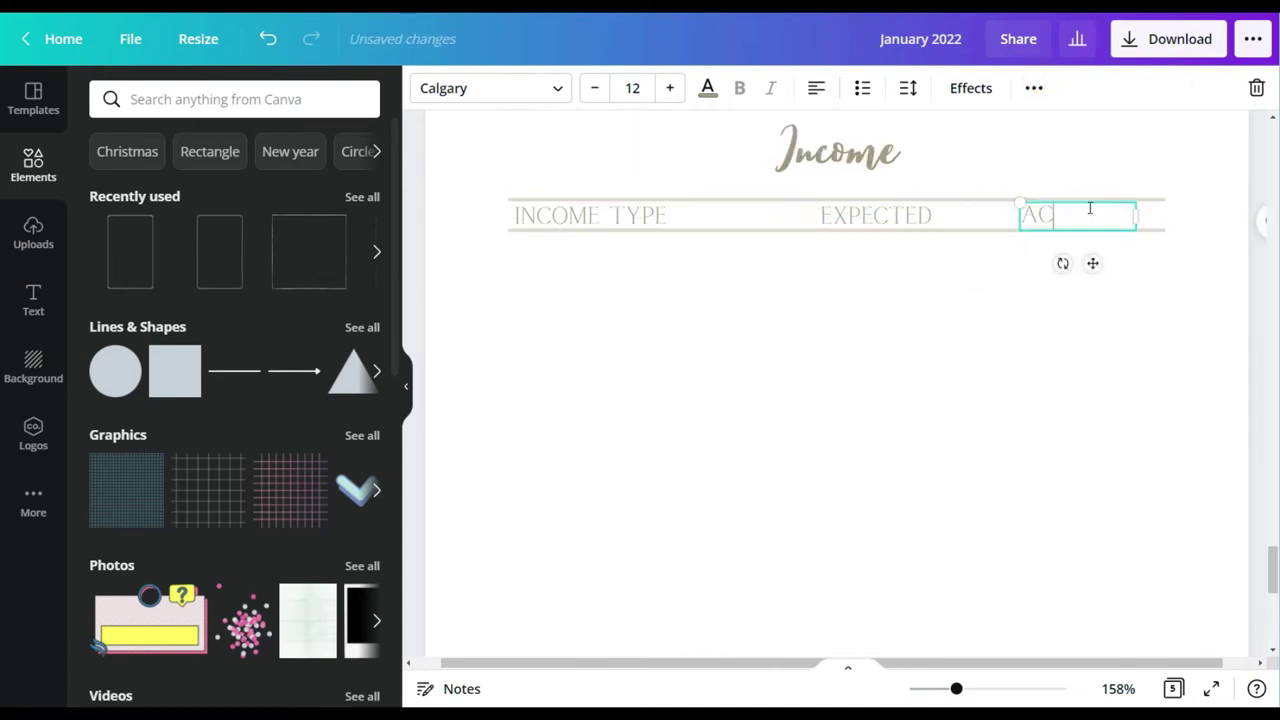
{"action": "left_click_drag", "start_coordinate": [1088, 263], "coordinate": [1127, 259]}
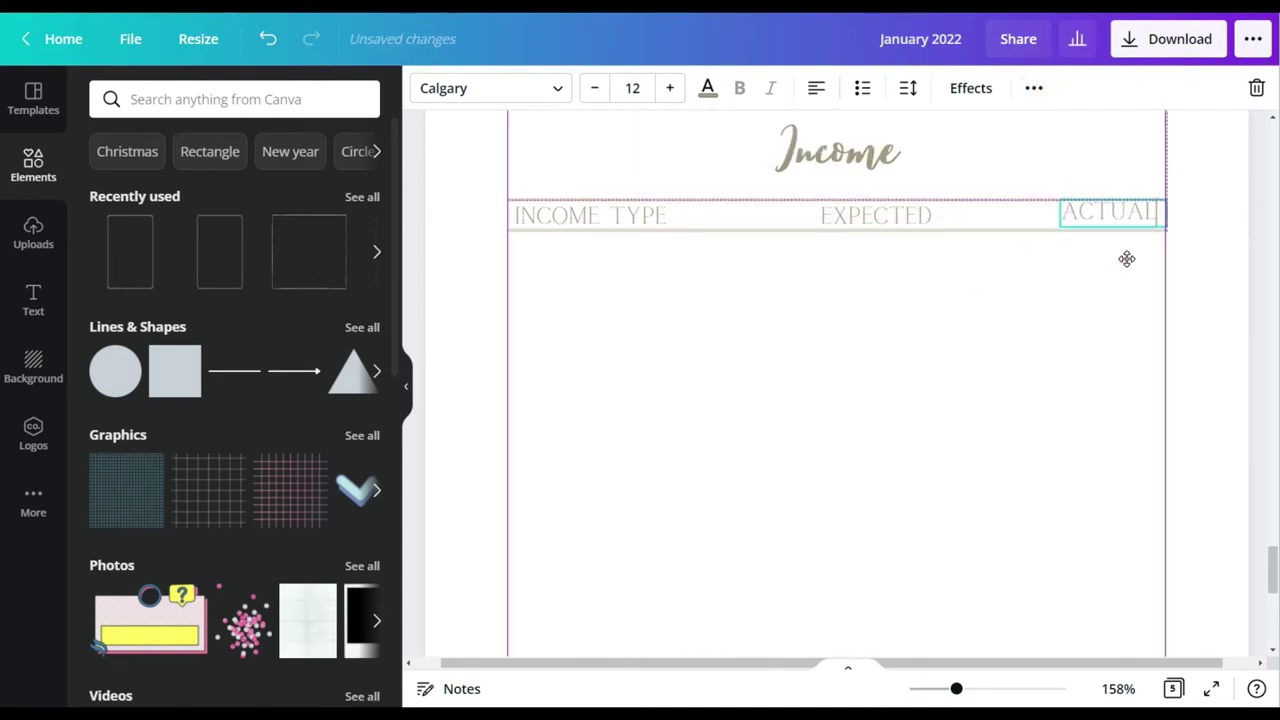
Step: Move EXPECTED next to ACTUAL and align both labels with INCOME TYPE in the header row
{"action": "left_click", "coordinate": [876, 215]}
{"action": "left_click_drag", "start_coordinate": [891, 263], "coordinate": [1007, 268]}
{"action": "left_click", "coordinate": [1086, 219]}
{"action": "left_click_drag", "start_coordinate": [1131, 265], "coordinate": [1132, 268]}
{"action": "left_click", "coordinate": [1116, 365]}
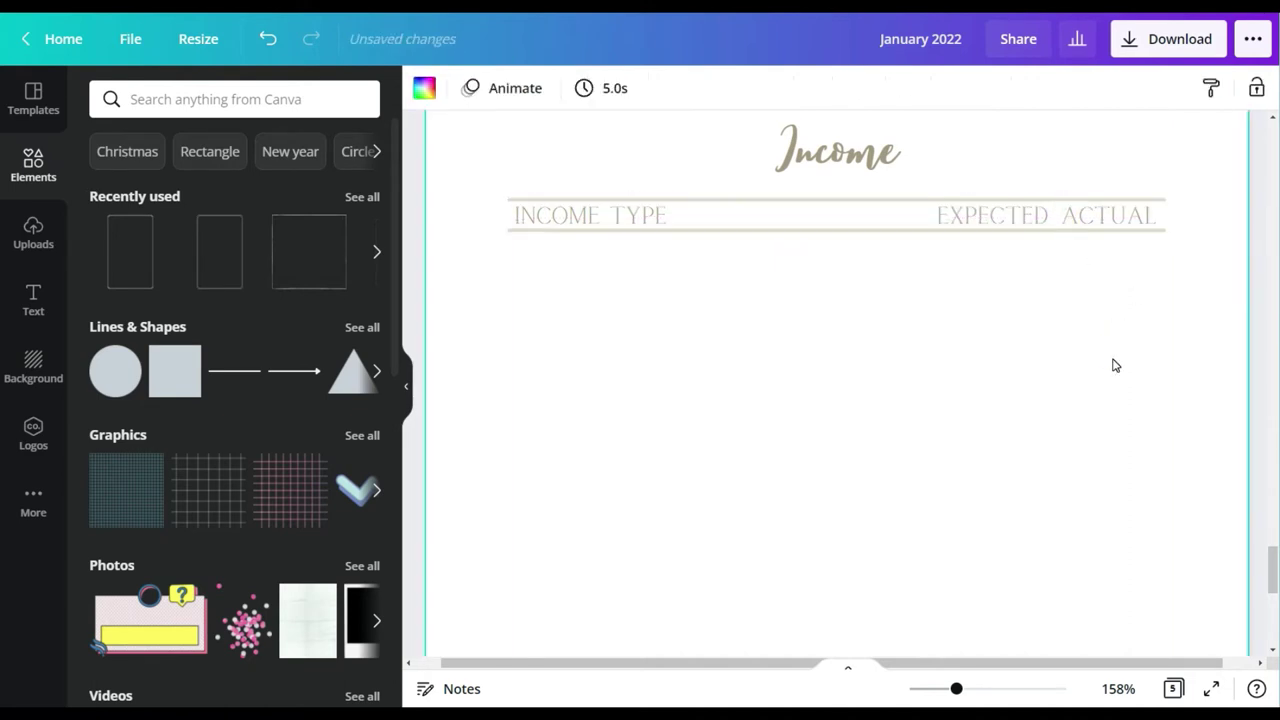
Step: Make vertical copies of the header line for the table's left edge, both column dividers and right edge
{"action": "left_click", "coordinate": [814, 197]}
{"action": "left_click", "coordinate": [1227, 90]}
{"action": "left_click_drag", "start_coordinate": [883, 264], "coordinate": [953, 314]}
{"action": "left_click_drag", "start_coordinate": [911, 287], "coordinate": [546, 522]}
{"action": "key", "text": "ctrl+d"}
{"action": "left_click", "coordinate": [834, 520]}
{"action": "left_click", "coordinate": [928, 505]}
{"action": "left_click", "coordinate": [732, 447]}
Step: Duplicate the header's lower line downward to make five thinner, evenly spaced row lines and a thicker bottom line
{"action": "scroll", "coordinate": [734, 445], "scroll_direction": "down", "scroll_amount": 3}
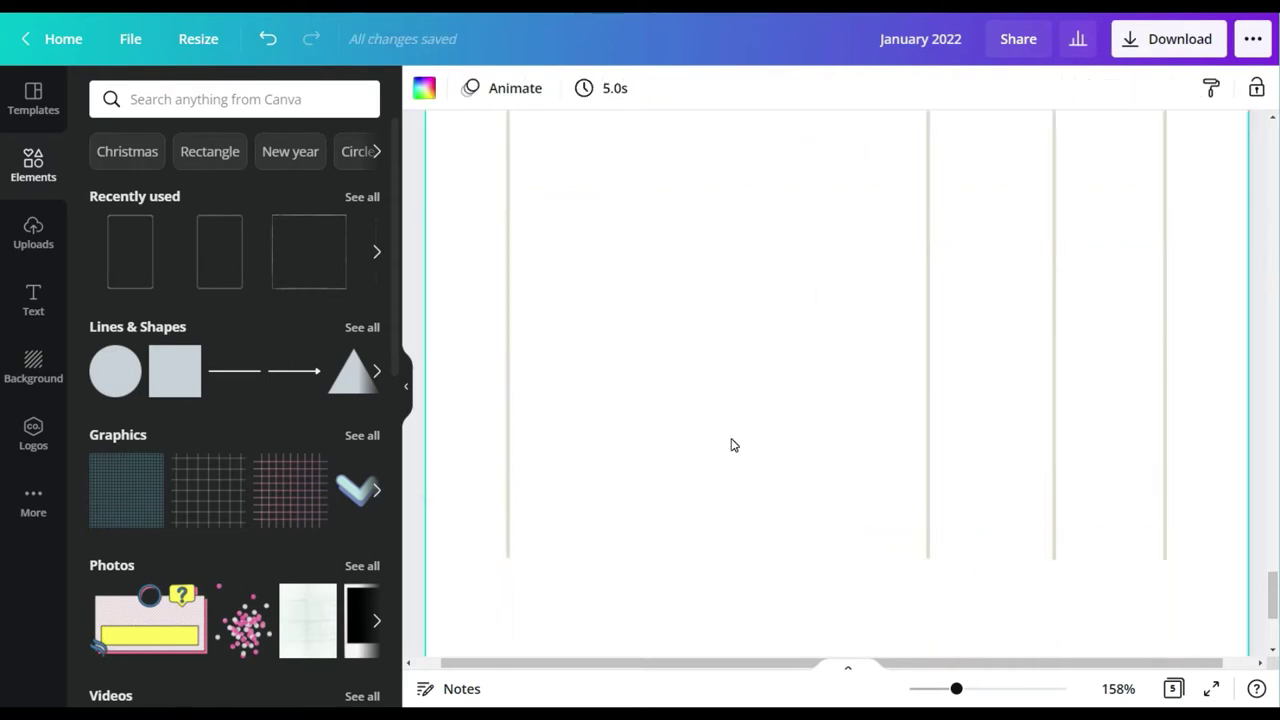
{"action": "scroll", "coordinate": [731, 445], "scroll_direction": "up", "scroll_amount": 2}
{"action": "left_click", "coordinate": [746, 305]}
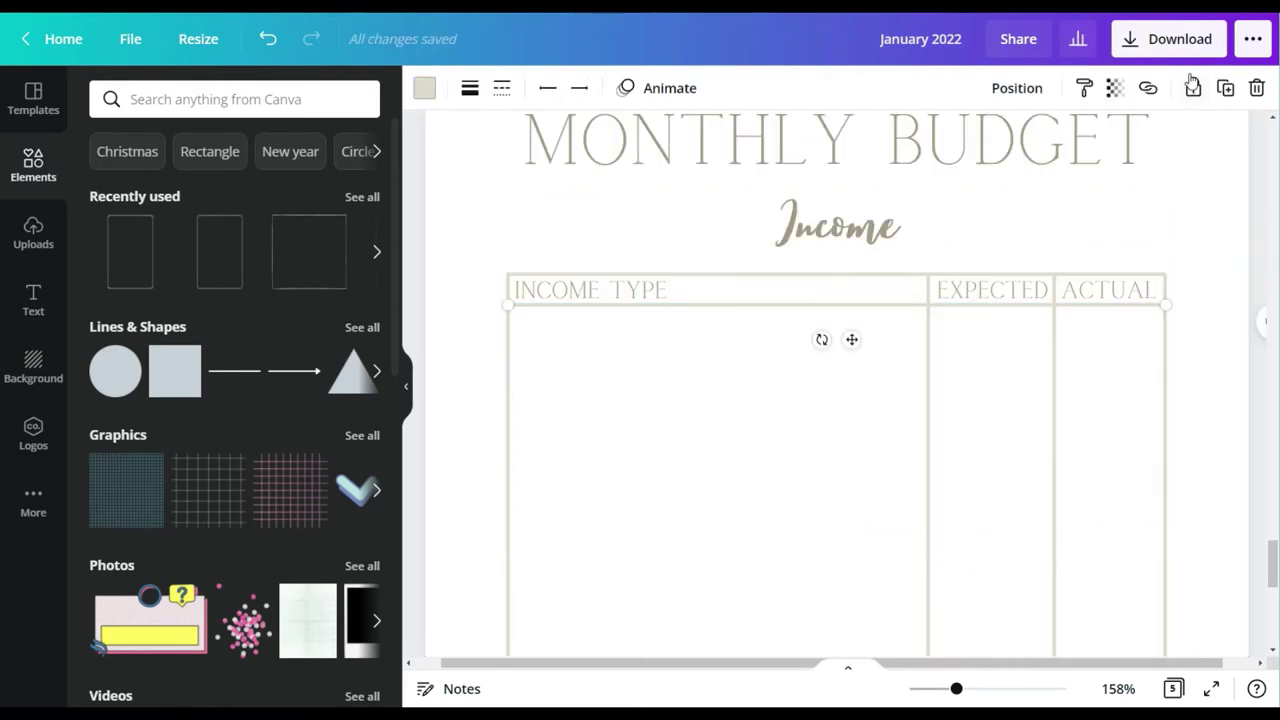
{"action": "left_click", "coordinate": [1226, 89]}
{"action": "left_click_drag", "start_coordinate": [877, 368], "coordinate": [849, 427]}
{"action": "left_click", "coordinate": [469, 88]}
{"action": "left_click", "coordinate": [1224, 90]}
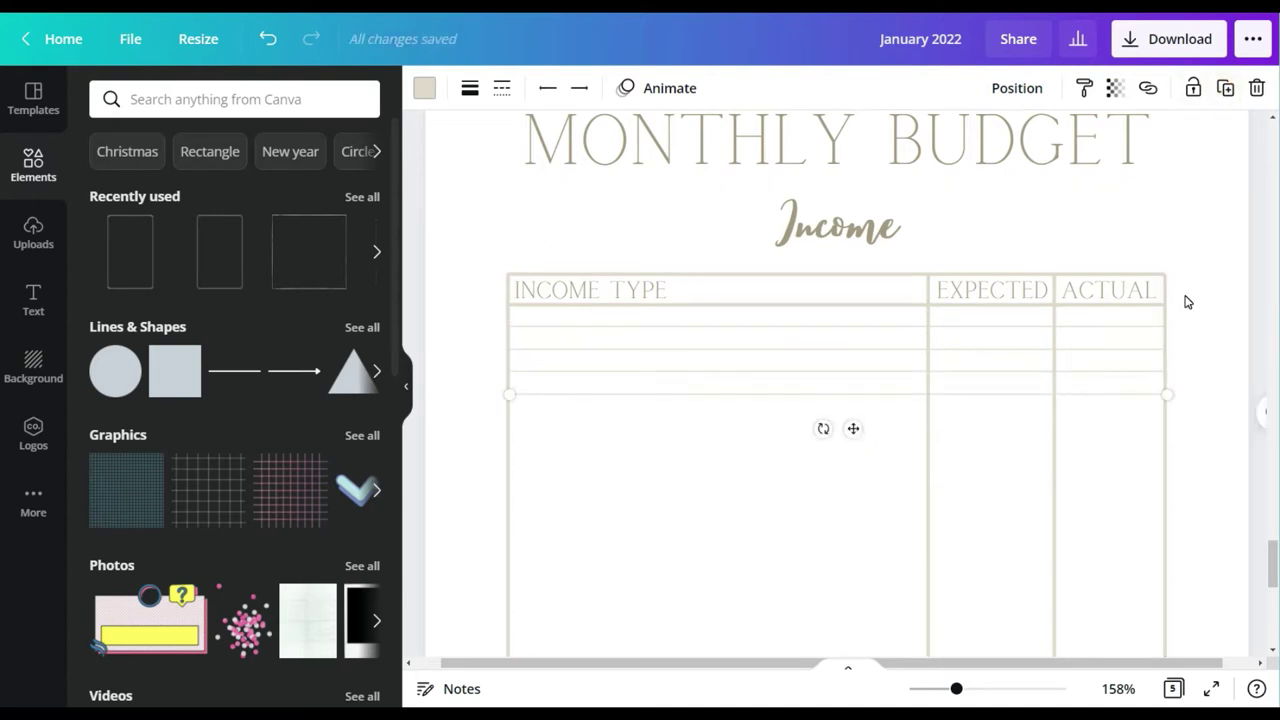
{"action": "left_click_drag", "start_coordinate": [897, 463], "coordinate": [849, 472]}
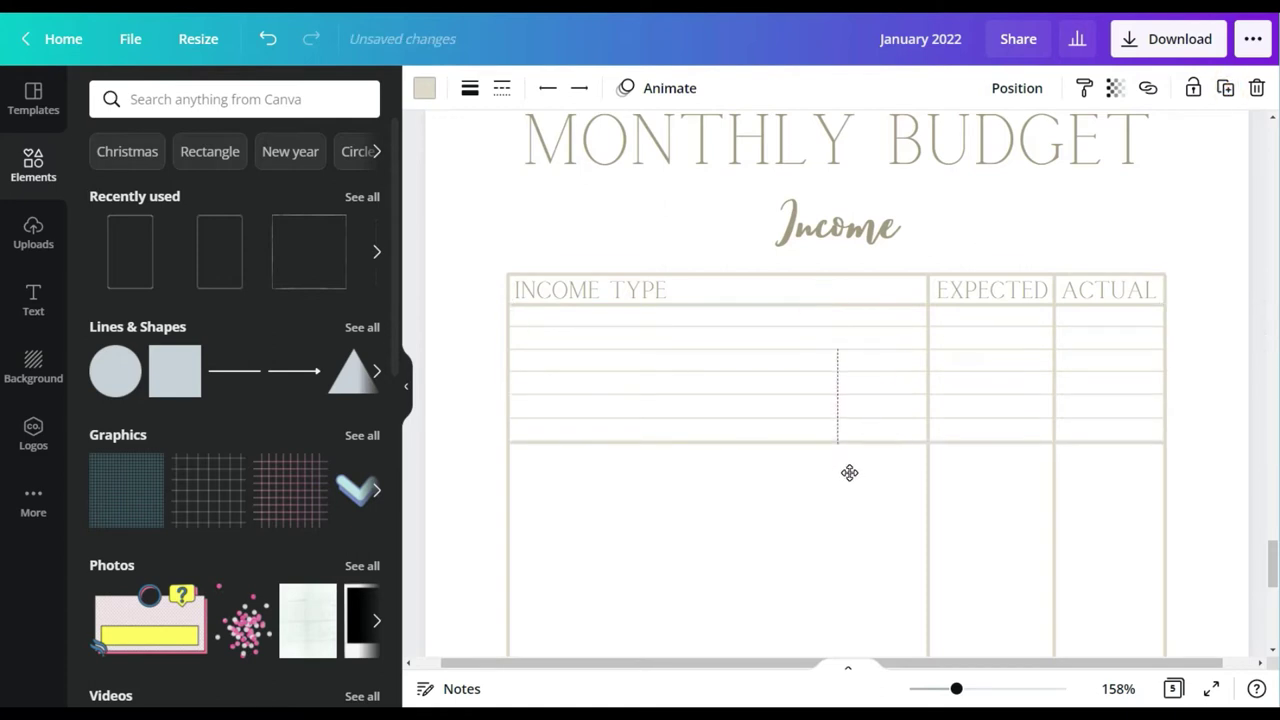
Step: Shorten the four vertical table lines so they end at the bottom line
{"action": "left_click", "coordinate": [507, 546]}
{"action": "scroll", "coordinate": [509, 590], "scroll_direction": "down", "scroll_amount": 3}
{"action": "left_click_drag", "start_coordinate": [511, 631], "coordinate": [513, 172]}
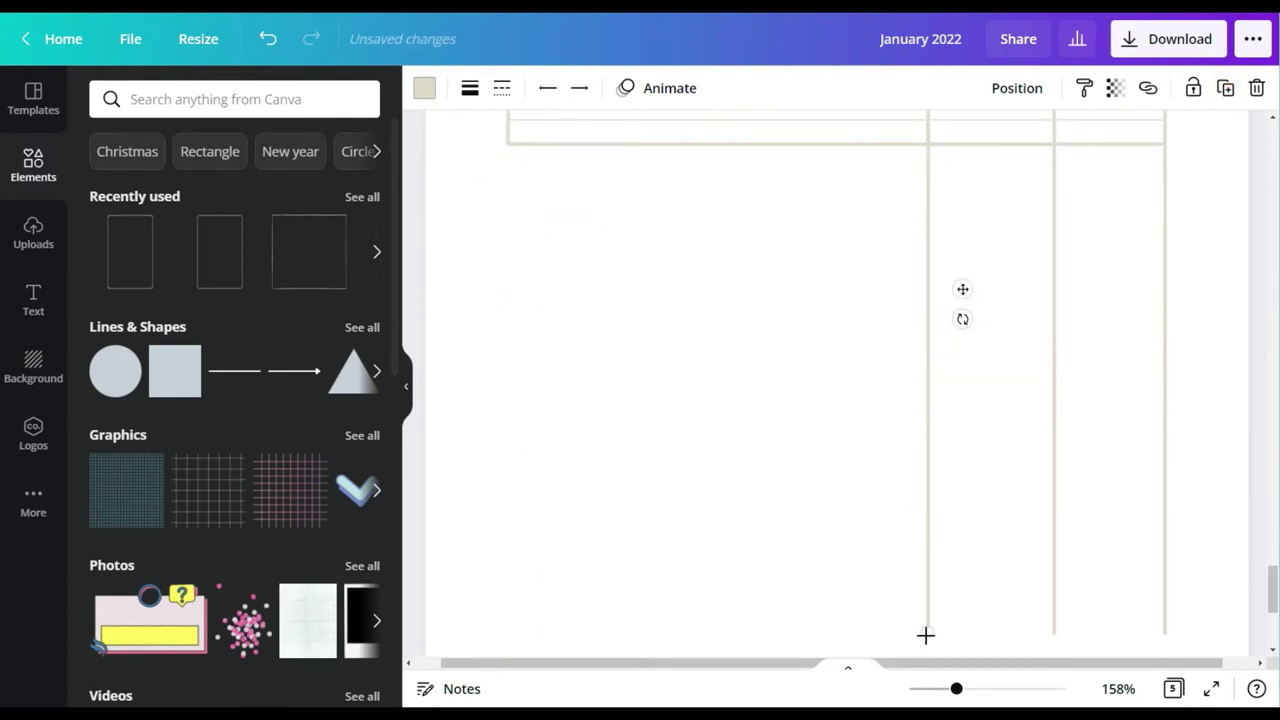
{"action": "left_click", "coordinate": [1054, 530]}
{"action": "left_click_drag", "start_coordinate": [1054, 632], "coordinate": [1051, 143]}
{"action": "left_click", "coordinate": [1164, 626]}
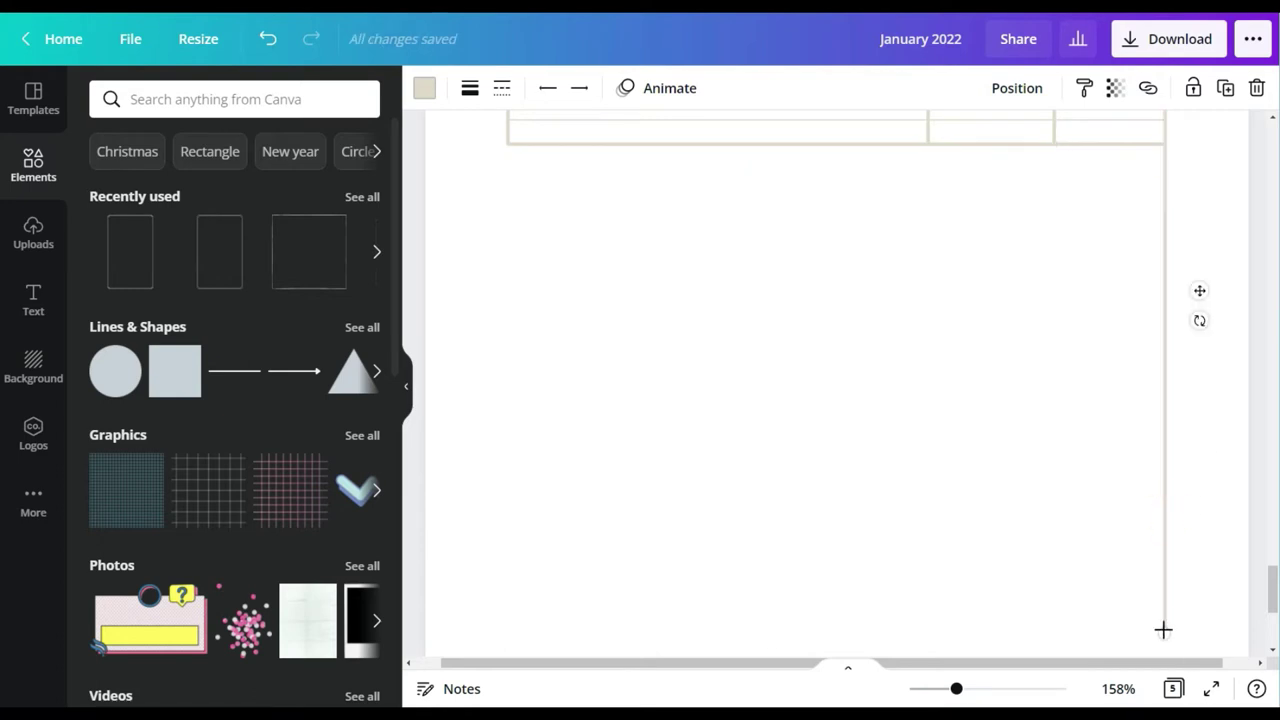
{"action": "left_click_drag", "start_coordinate": [1164, 630], "coordinate": [1165, 144]}
Step: Move the Income heading slightly up toward the MONTHLY BUDGET title
{"action": "scroll", "coordinate": [1143, 323], "scroll_direction": "up", "scroll_amount": 2}
{"action": "left_click", "coordinate": [1118, 689]}
{"action": "left_click", "coordinate": [1074, 600]}
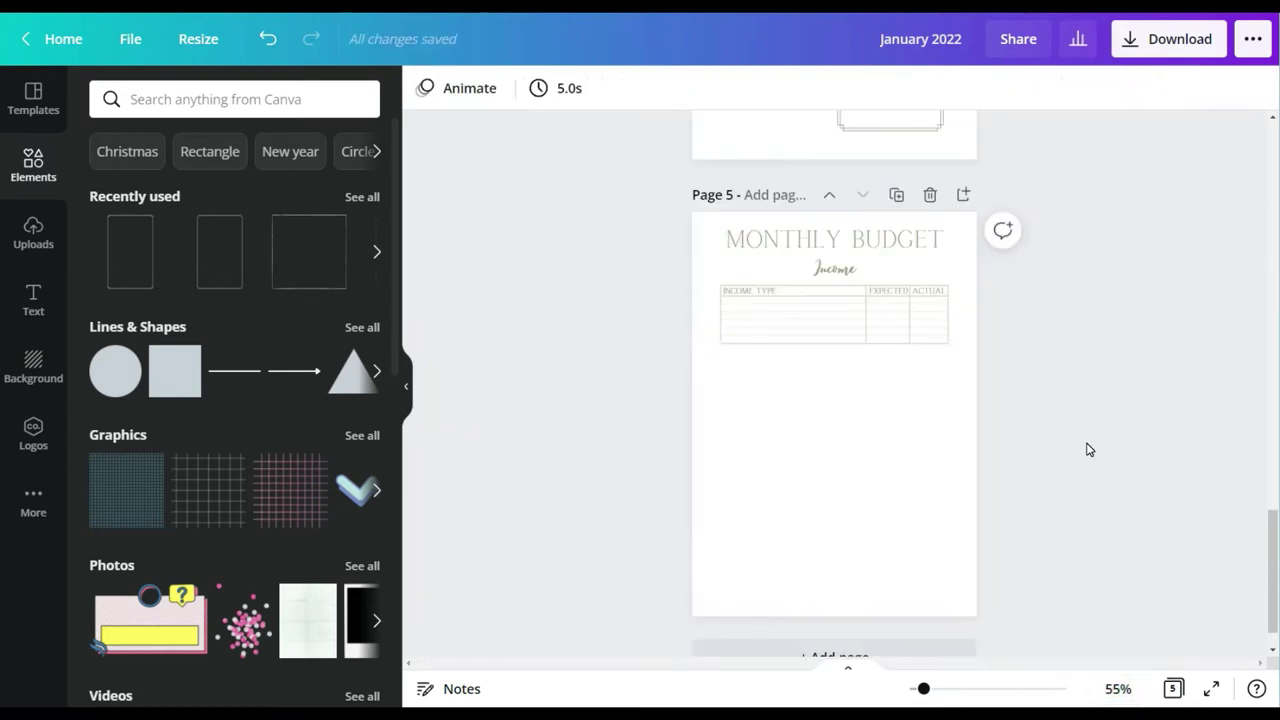
{"action": "left_click_drag", "start_coordinate": [834, 267], "coordinate": [834, 261]}
{"action": "left_click", "coordinate": [1101, 289]}
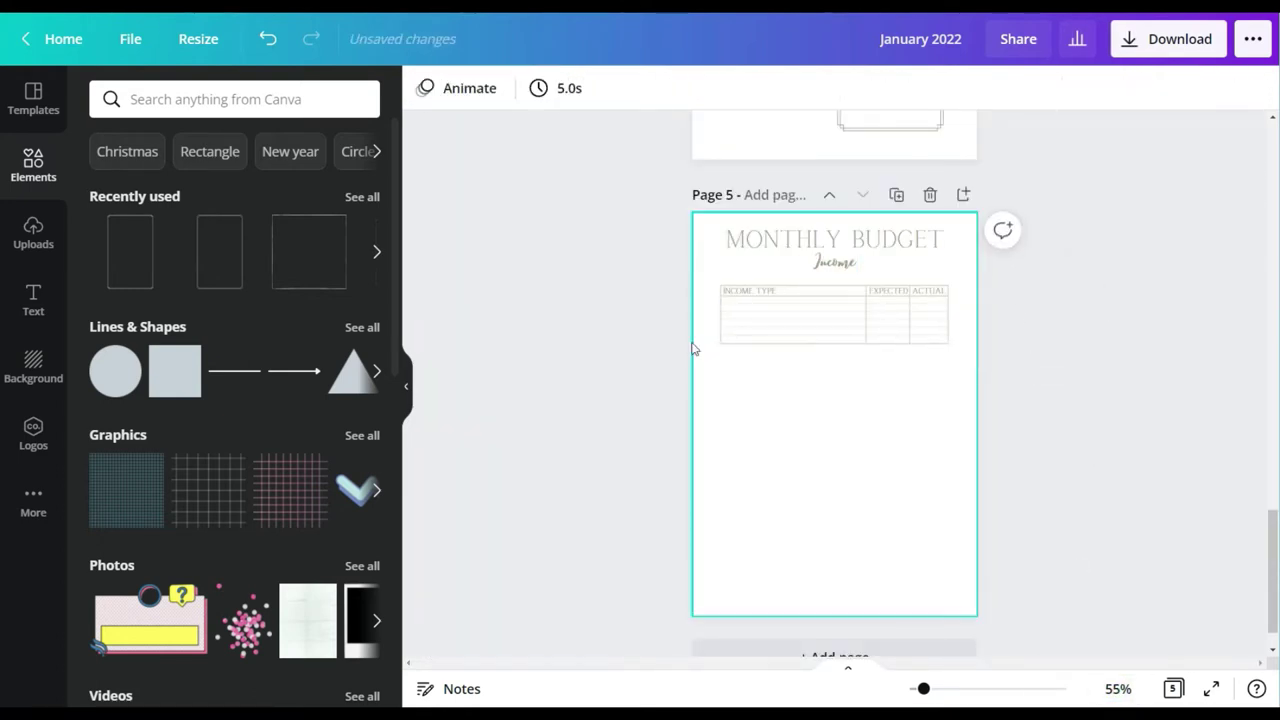
Step: Group all lines and labels of the income table and move the group up just beneath the Income heading
{"action": "left_click_drag", "start_coordinate": [643, 271], "coordinate": [802, 342]}
{"action": "mouse_move", "coordinate": [666, 291]}
{"action": "left_mouse_down"}
{"action": "mouse_move", "coordinate": [769, 297]}
{"action": "mouse_move", "coordinate": [951, 337]}
{"action": "left_mouse_up"}
{"action": "left_click_drag", "start_coordinate": [1005, 279], "coordinate": [717, 351]}
{"action": "left_click", "coordinate": [1080, 88]}
{"action": "left_click_drag", "start_coordinate": [809, 331], "coordinate": [809, 315]}
{"action": "left_click", "coordinate": [1108, 310]}
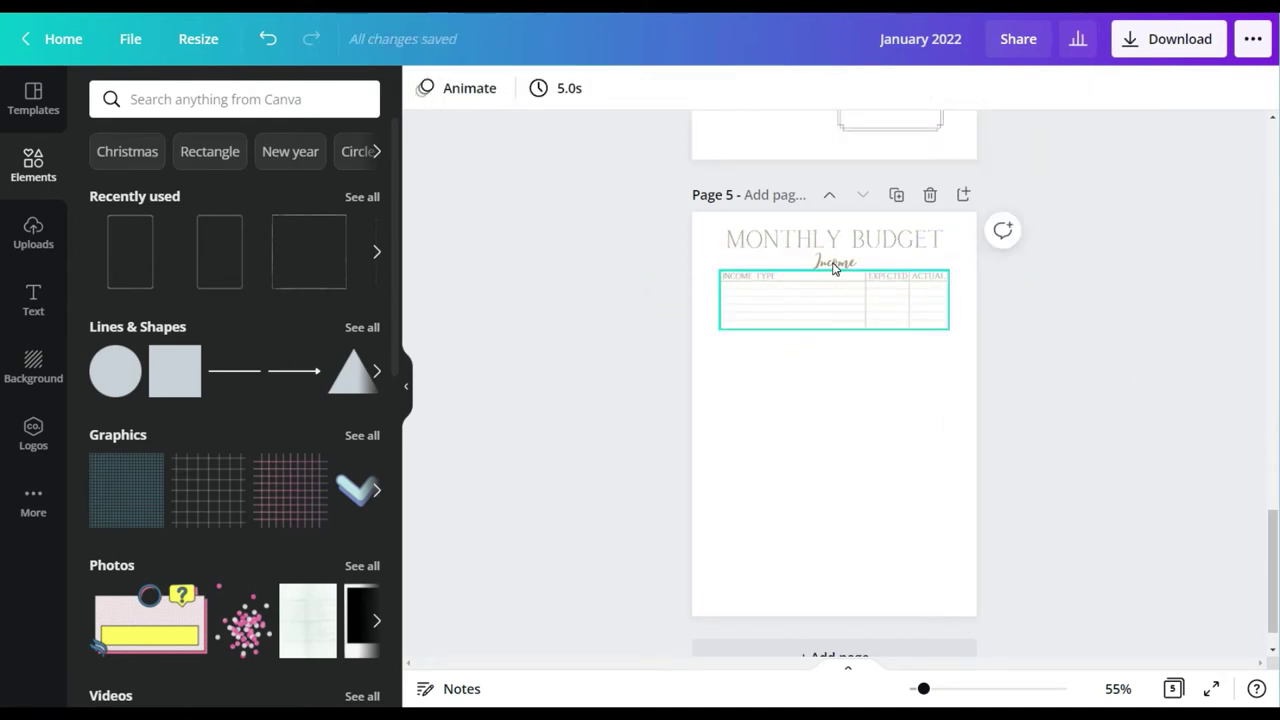
Step: Duplicate the Income heading and place the copy below the income table
{"action": "left_click", "coordinate": [835, 269]}
{"action": "left_click", "coordinate": [1120, 217]}
{"action": "left_click", "coordinate": [836, 261]}
{"action": "left_click", "coordinate": [1034, 90]}
{"action": "left_click", "coordinate": [1022, 134]}
{"action": "left_click_drag", "start_coordinate": [860, 322], "coordinate": [851, 446]}
Step: Duplicate the income table's bottom line and align the copy one row height below it
{"action": "scroll", "coordinate": [910, 400], "scroll_direction": "up", "scroll_amount": 5}
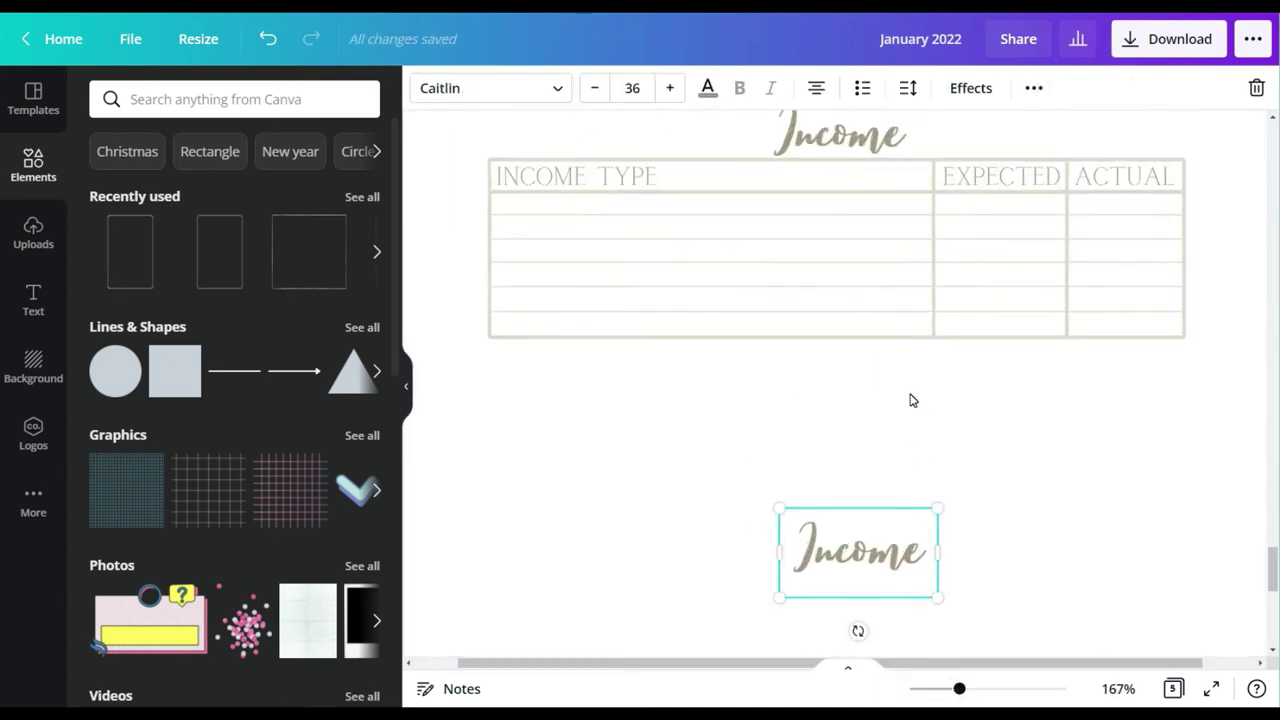
{"action": "left_click", "coordinate": [866, 339]}
{"action": "left_click", "coordinate": [866, 339]}
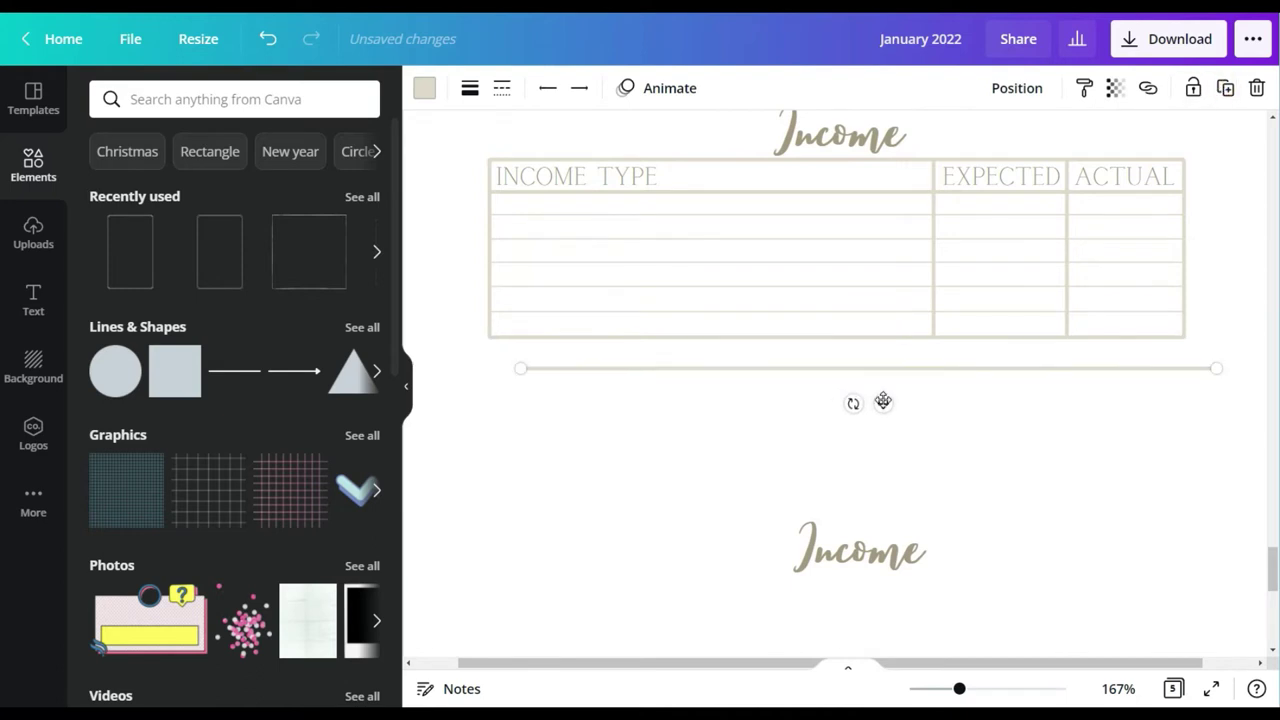
{"action": "left_click_drag", "start_coordinate": [852, 406], "coordinate": [853, 400]}
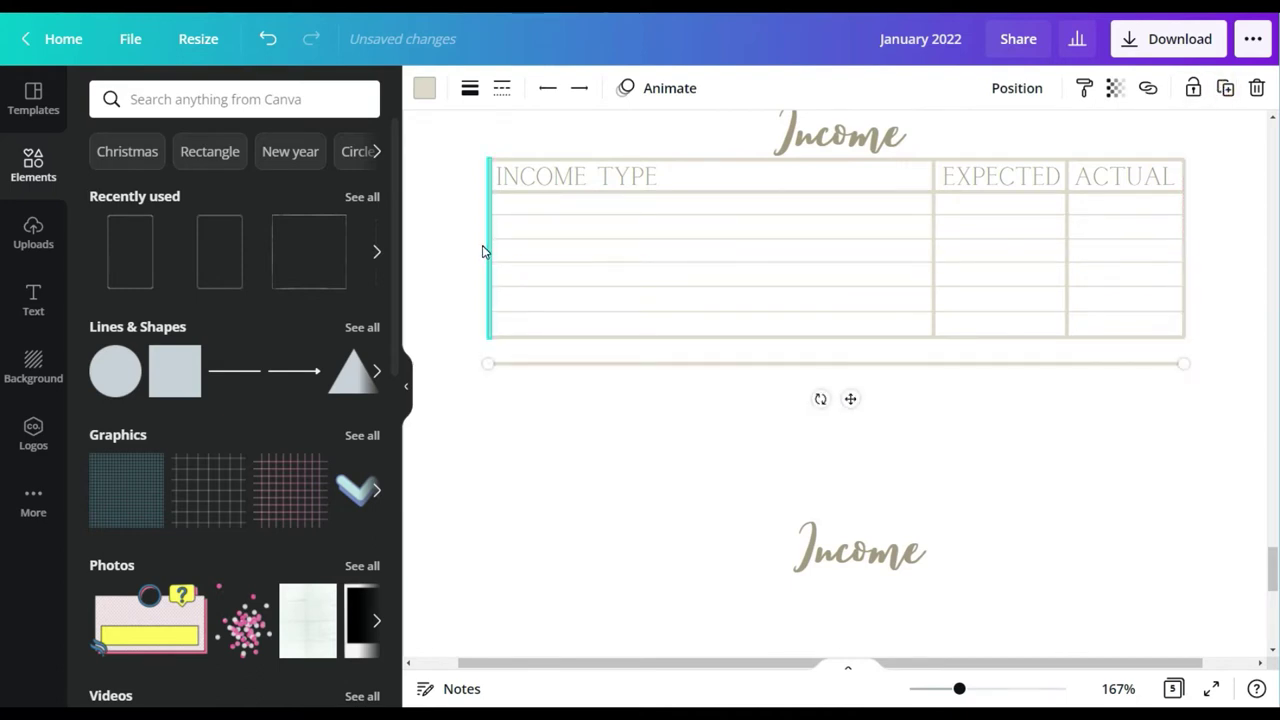
Step: Extend all four vertical lines of the income table down to the new bottom line to close the added row
{"action": "left_click", "coordinate": [488, 265]}
{"action": "left_click_drag", "start_coordinate": [490, 338], "coordinate": [490, 364]}
{"action": "left_click", "coordinate": [936, 330]}
{"action": "left_click", "coordinate": [936, 290]}
{"action": "left_click_drag", "start_coordinate": [933, 337], "coordinate": [934, 364]}
{"action": "left_click", "coordinate": [1097, 341]}
{"action": "left_click", "coordinate": [1069, 197]}
{"action": "left_click_drag", "start_coordinate": [1067, 338], "coordinate": [1067, 363]}
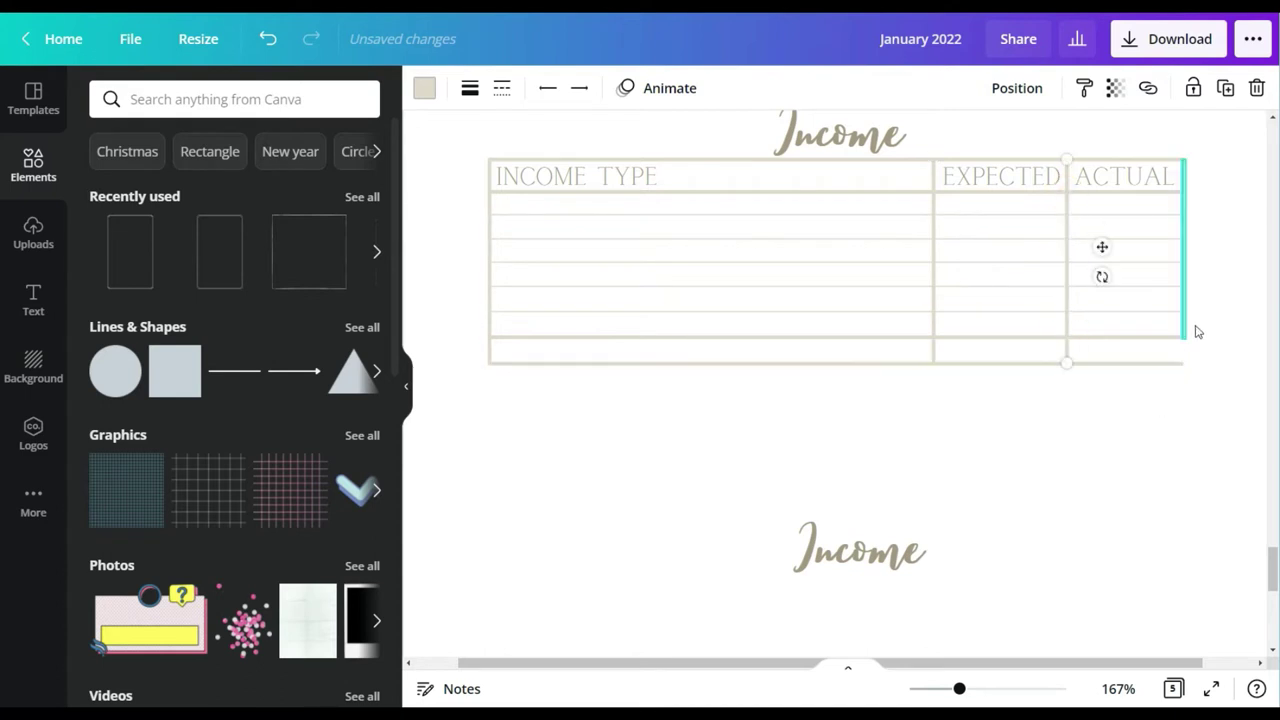
{"action": "left_click_drag", "start_coordinate": [1185, 341], "coordinate": [1186, 363]}
{"action": "left_click", "coordinate": [1184, 352]}
{"action": "left_click", "coordinate": [486, 334]}
{"action": "left_click_drag", "start_coordinate": [486, 334], "coordinate": [491, 363]}
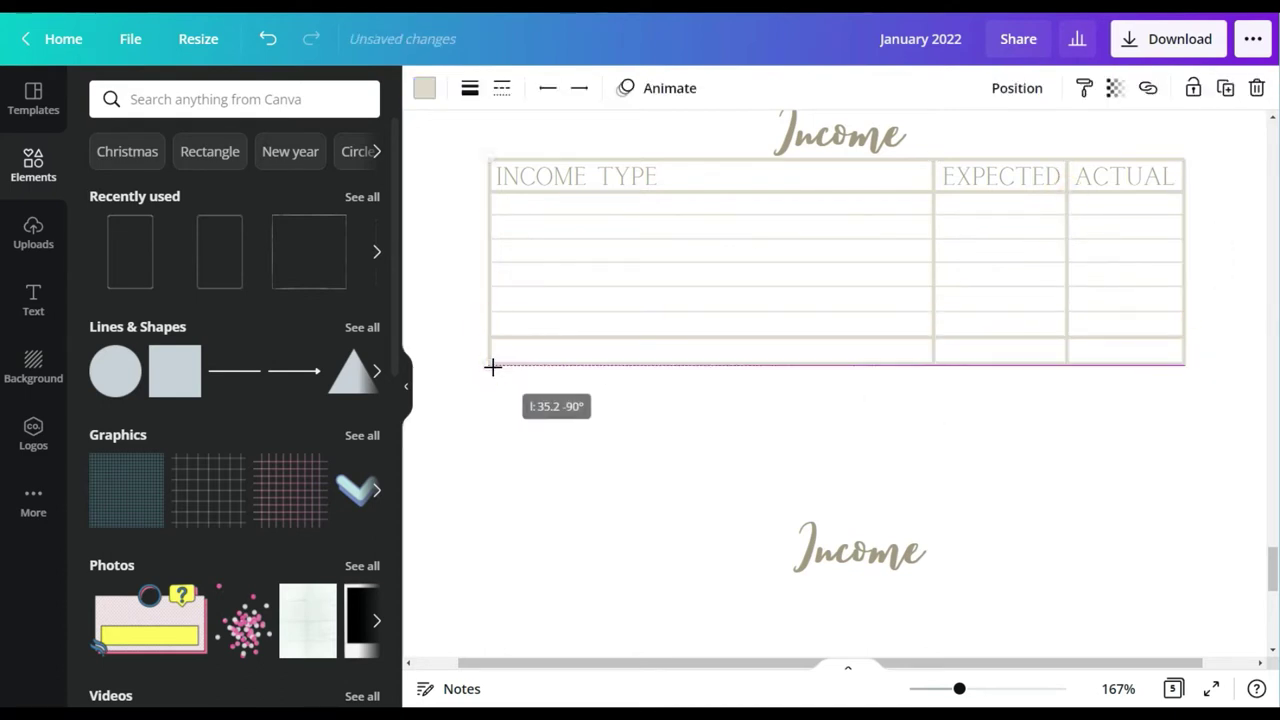
{"action": "left_click", "coordinate": [661, 437]}
Step: Duplicate the INCOME TYPE label into the income table's bottom row, change its text to TOTAL and set its font size to 10
{"action": "left_click", "coordinate": [562, 180]}
{"action": "key", "text": "ctrl+d"}
{"action": "left_click_drag", "start_coordinate": [597, 226], "coordinate": [591, 400]}
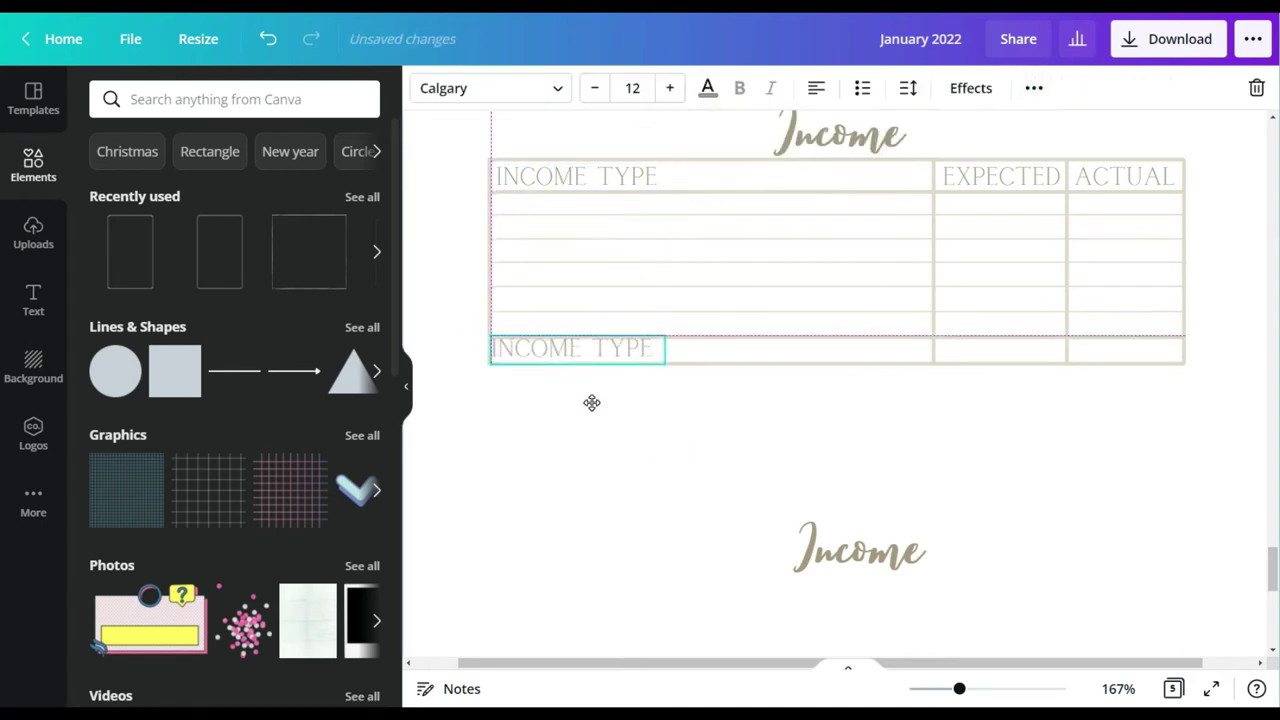
{"action": "double_click", "coordinate": [580, 349]}
{"action": "type", "text": "TOTAL"}
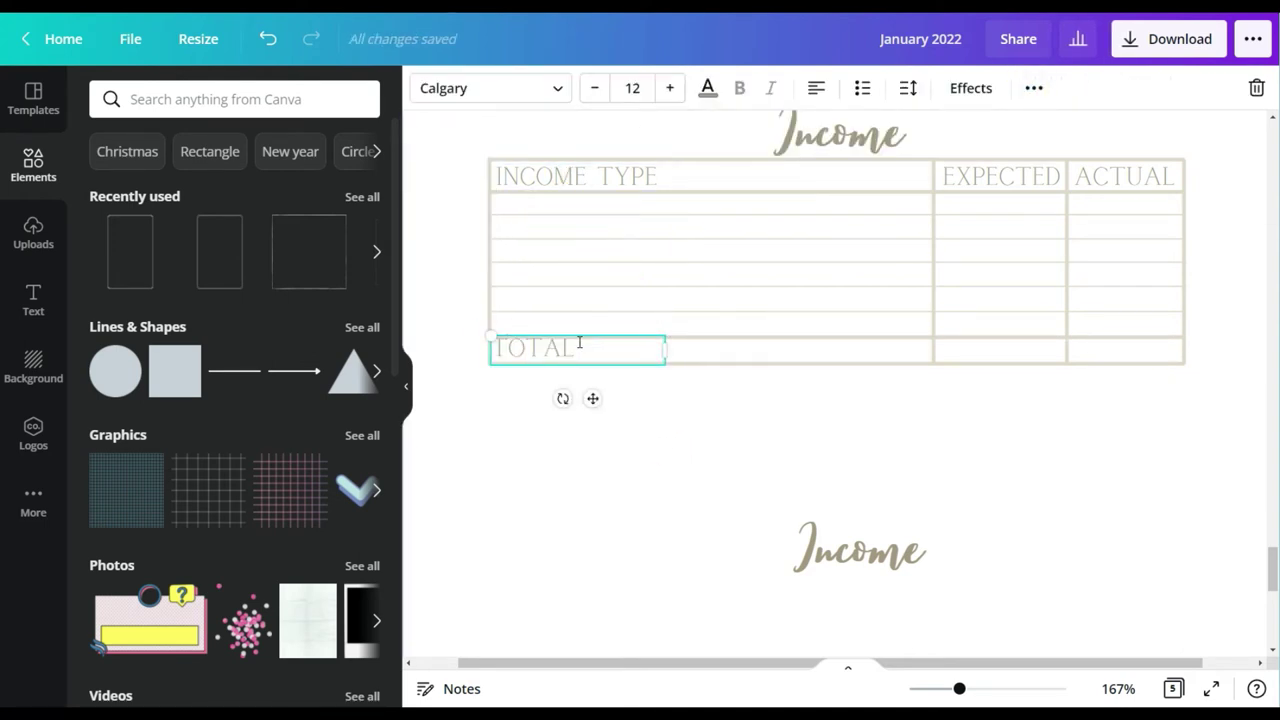
{"action": "left_click", "coordinate": [632, 88]}
{"action": "left_click", "coordinate": [632, 209]}
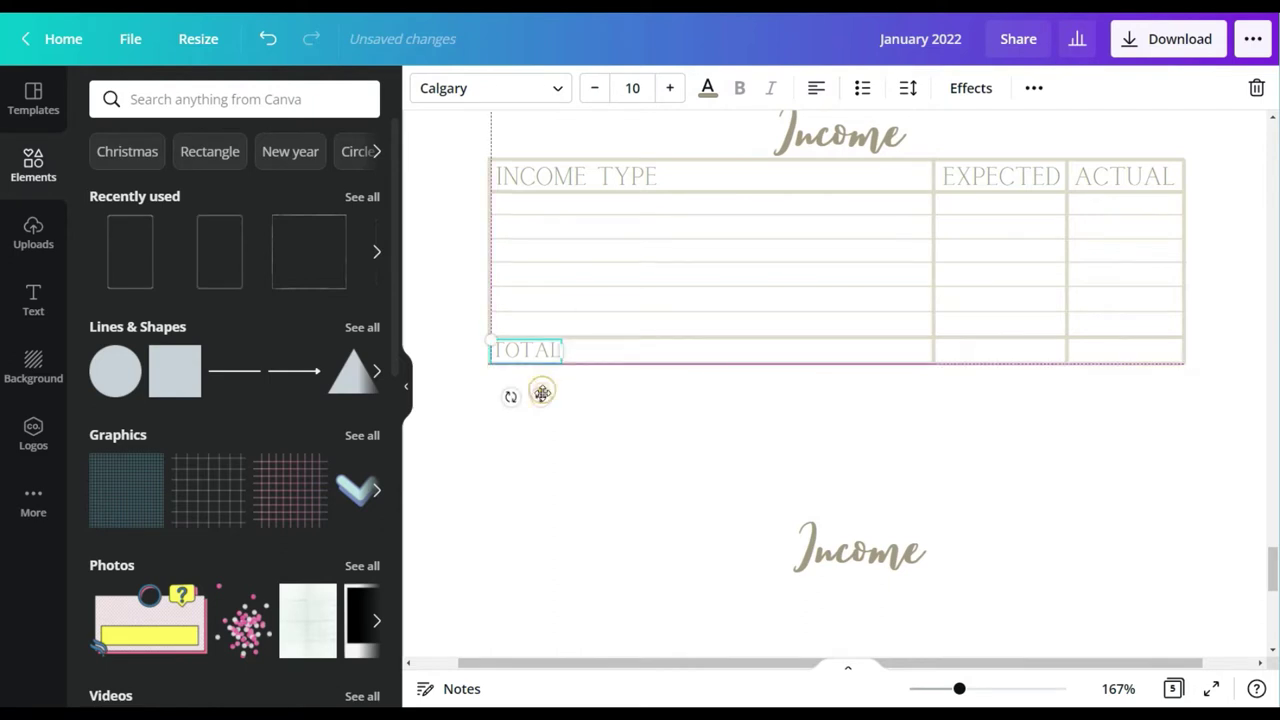
Step: Set the INCOME TYPE label to font size 10 and realign it in the header row
{"action": "left_click", "coordinate": [565, 177]}
{"action": "left_click", "coordinate": [632, 88]}
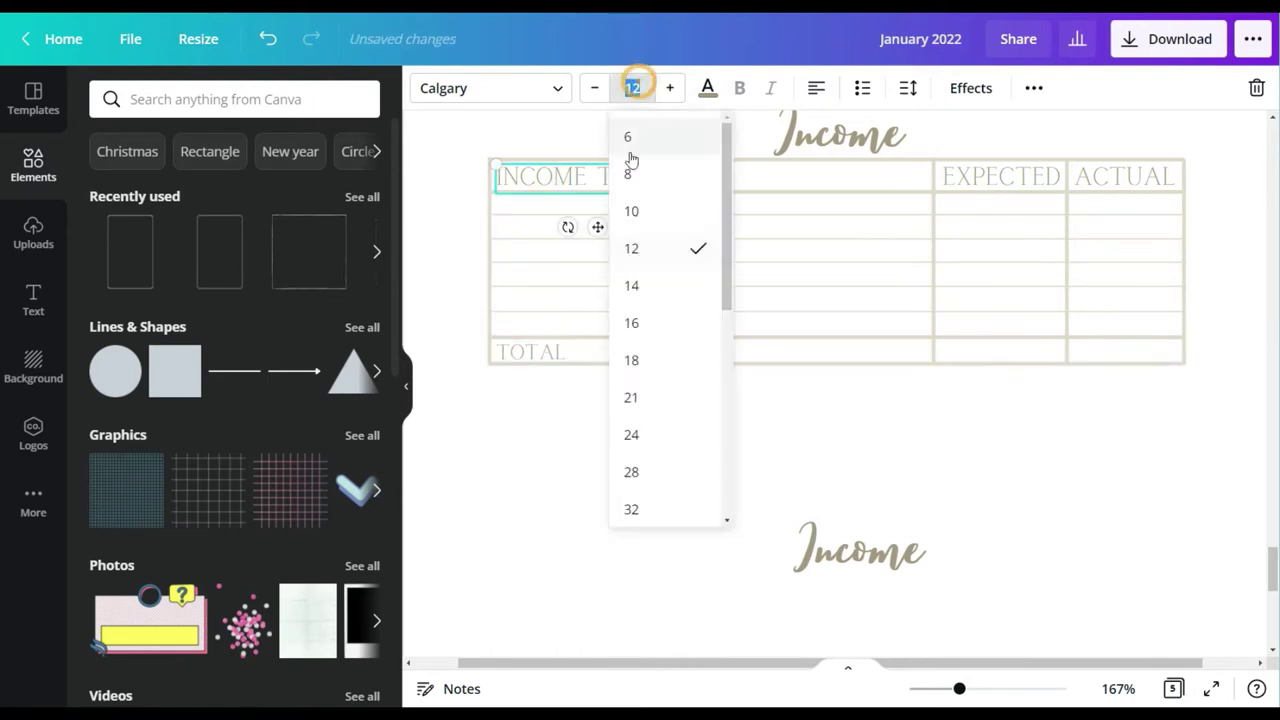
{"action": "left_click", "coordinate": [632, 209]}
{"action": "left_click_drag", "start_coordinate": [597, 220], "coordinate": [597, 222]}
Step: Set the EXPECTED and ACTUAL labels to font size 10 and realign both in the header row
{"action": "left_click", "coordinate": [1000, 177]}
{"action": "left_click", "coordinate": [632, 88]}
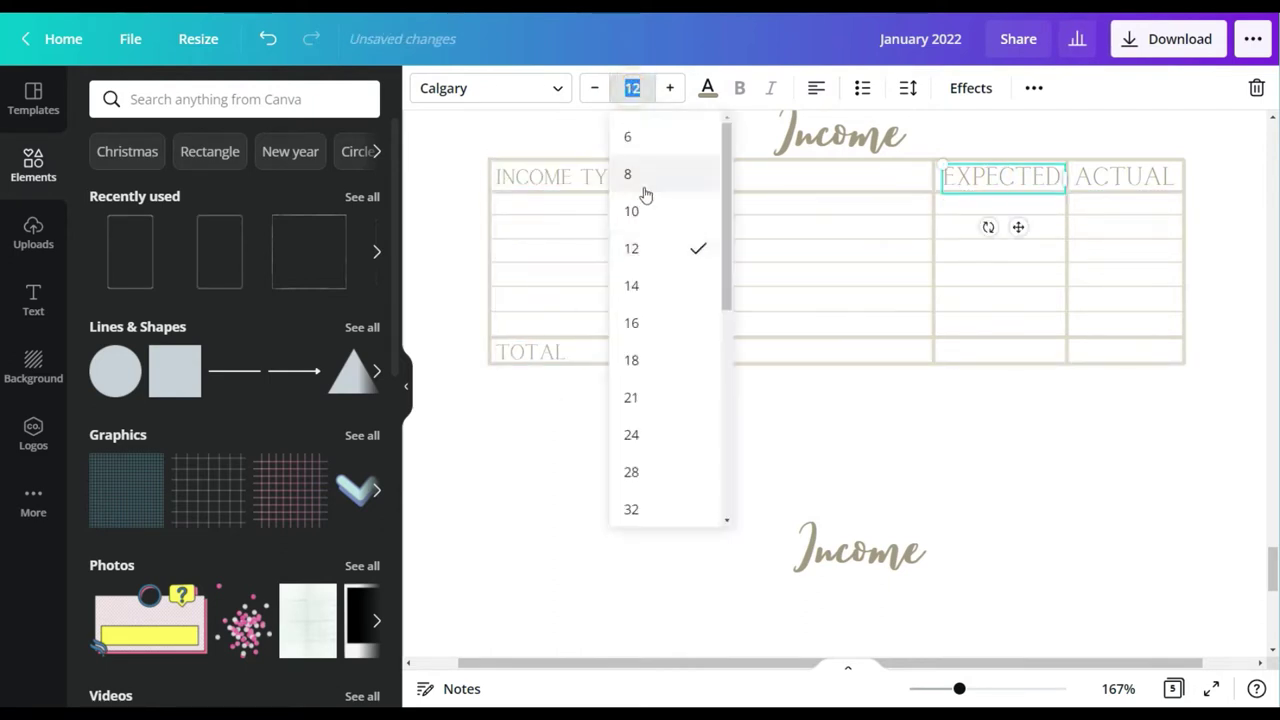
{"action": "left_click", "coordinate": [632, 209]}
{"action": "left_click_drag", "start_coordinate": [1020, 220], "coordinate": [1020, 222]}
{"action": "left_click", "coordinate": [1100, 194]}
{"action": "left_click", "coordinate": [632, 88]}
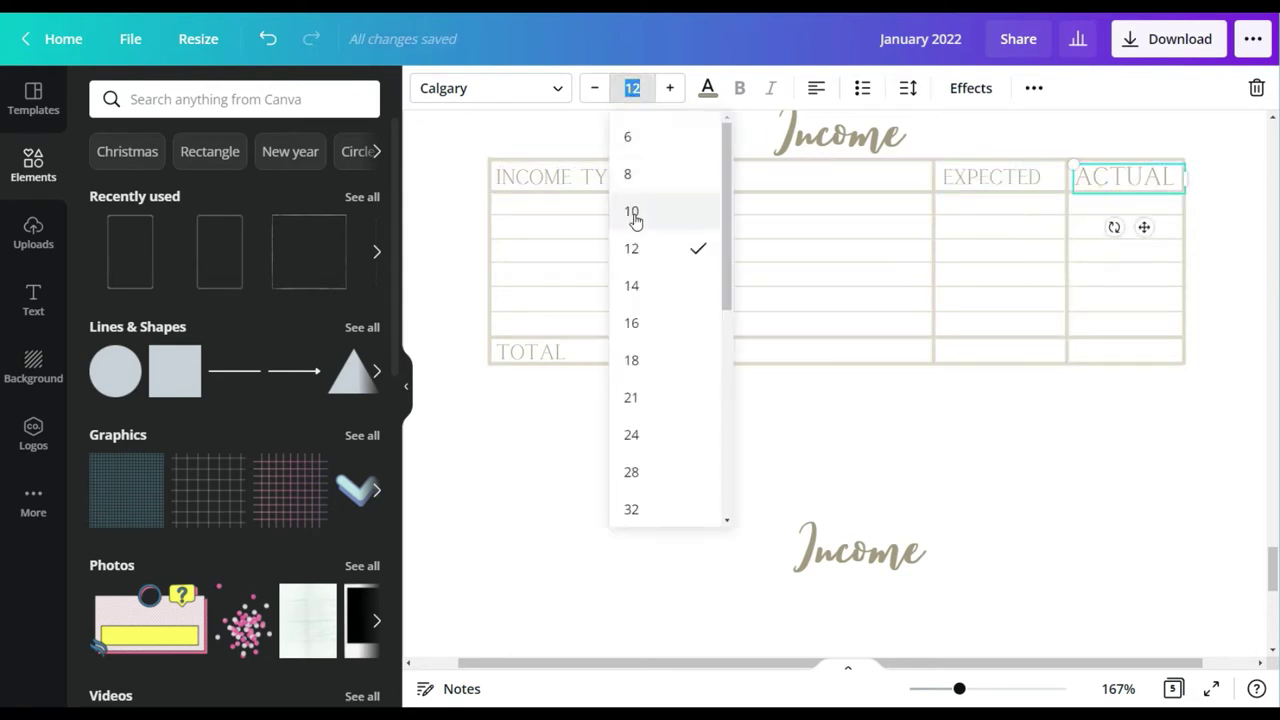
{"action": "left_click", "coordinate": [634, 212]}
{"action": "left_click_drag", "start_coordinate": [1146, 220], "coordinate": [1149, 219]}
{"action": "left_click", "coordinate": [1227, 229]}
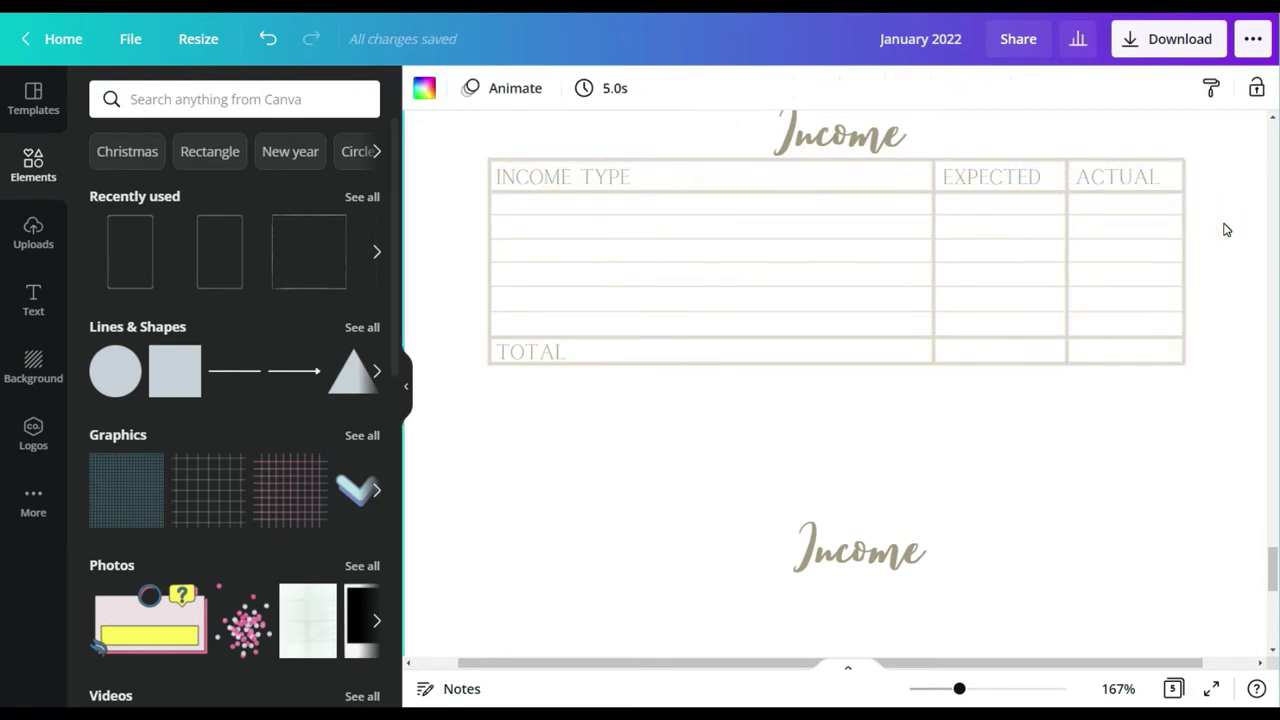
Step: Fit the EXPECTED text box to its text and centre the EXPECTED and ACTUAL labels in their columns
{"action": "left_click", "coordinate": [1004, 180]}
{"action": "left_click_drag", "start_coordinate": [1066, 178], "coordinate": [1044, 177]}
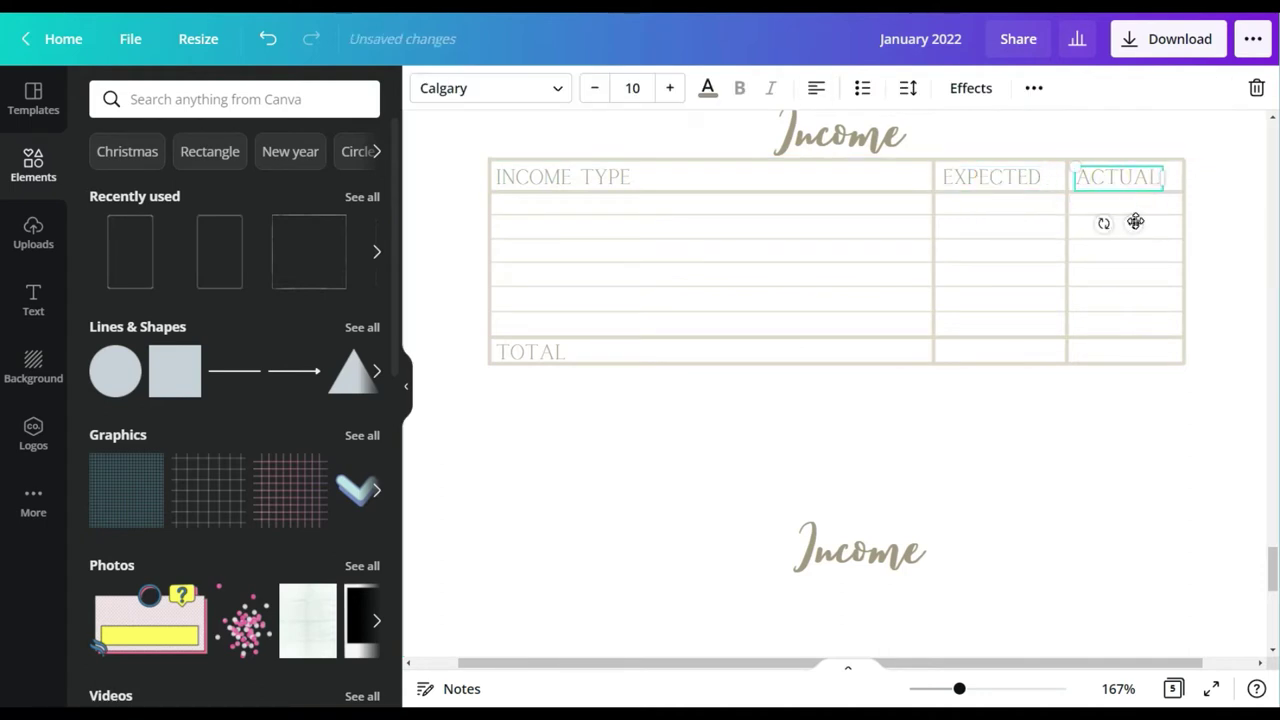
{"action": "left_click_drag", "start_coordinate": [1135, 222], "coordinate": [1142, 220]}
{"action": "left_click", "coordinate": [986, 180]}
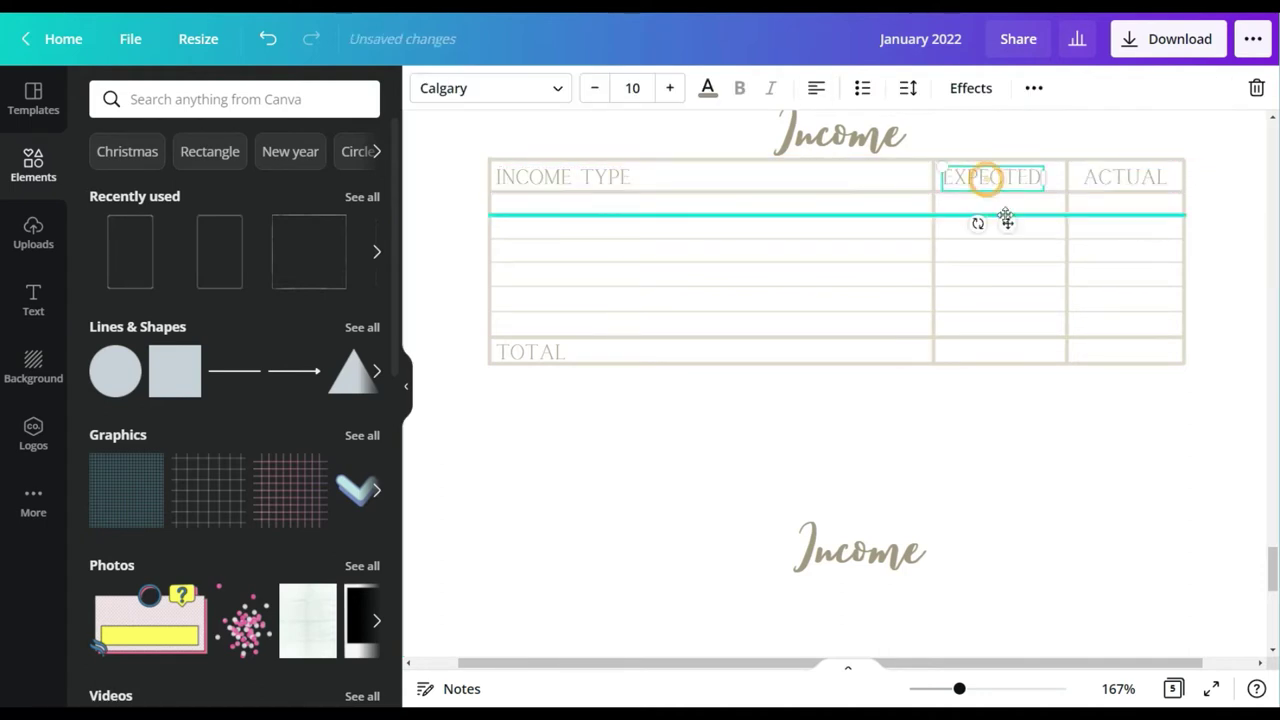
{"action": "left_click_drag", "start_coordinate": [1006, 216], "coordinate": [1008, 218]}
{"action": "left_click", "coordinate": [1232, 213]}
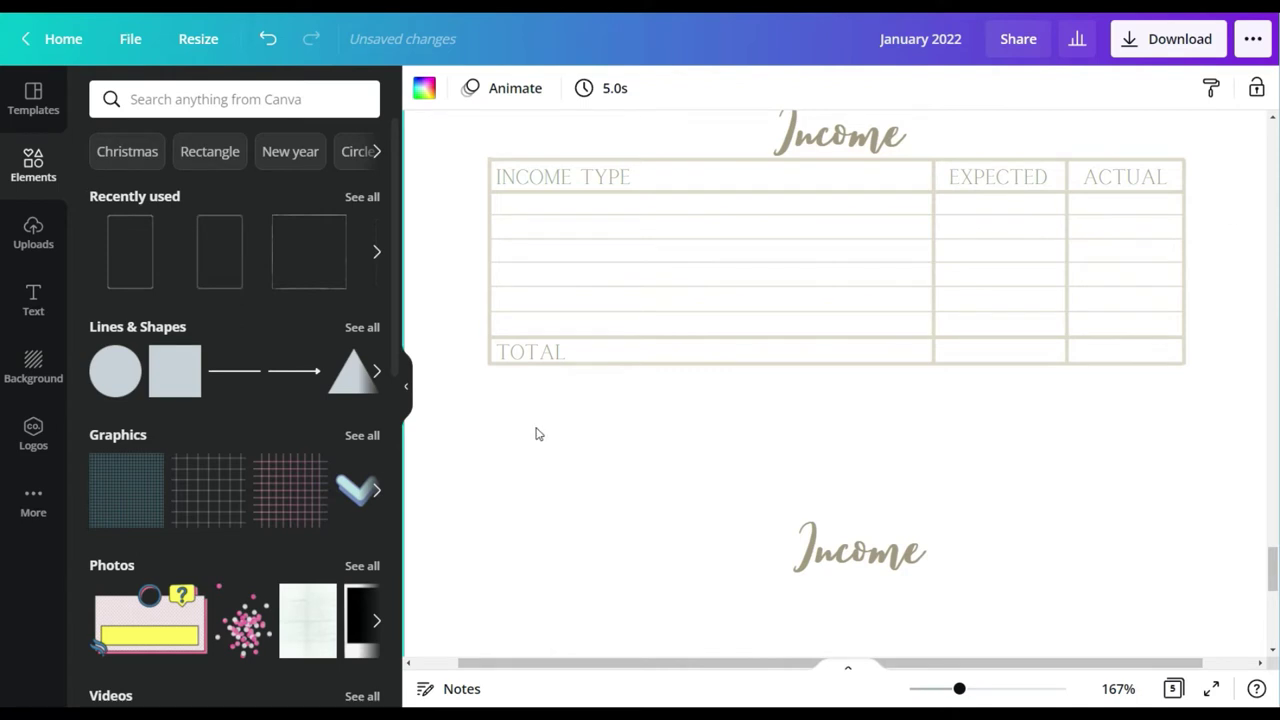
Step: Make the TOTAL label slightly smaller and align it in the income table's bottom row
{"action": "left_click", "coordinate": [530, 352]}
{"action": "left_click_drag", "start_coordinate": [547, 397], "coordinate": [547, 397]}
{"action": "left_click", "coordinate": [608, 440]}
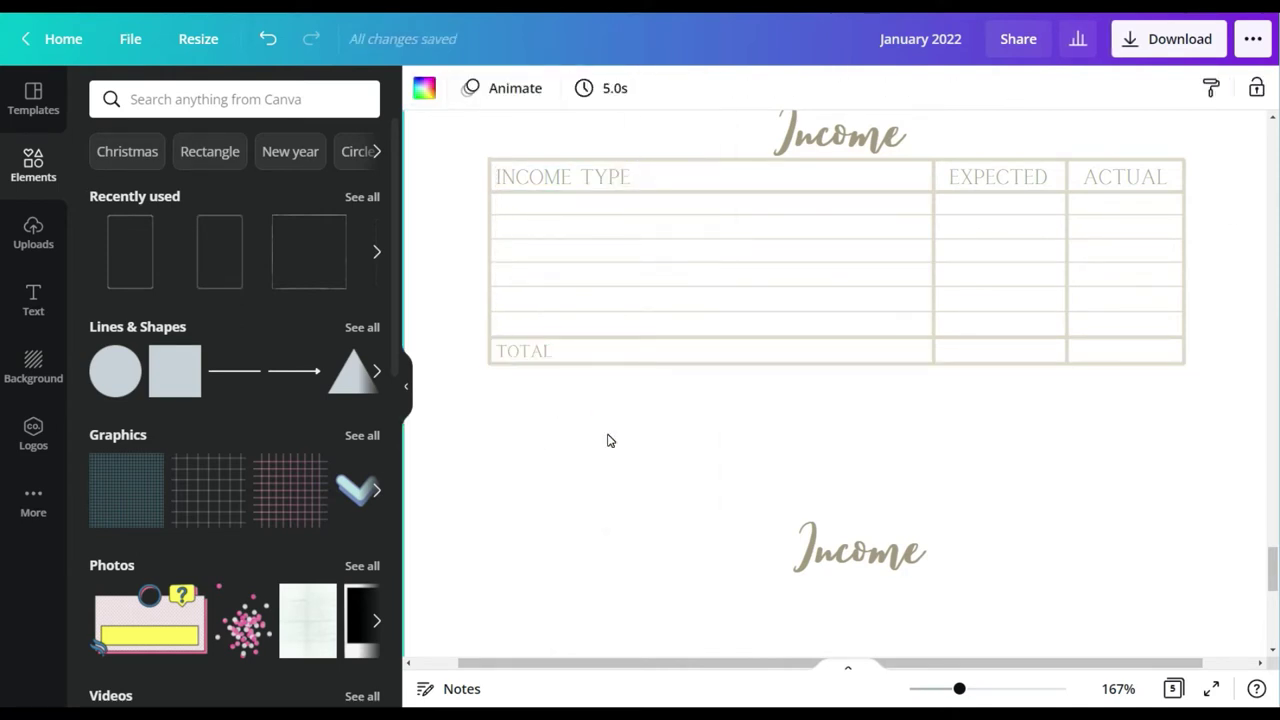
Step: Move the duplicated Income heading up beneath the table, change its text to Expenses and widen its box to fit one line
{"action": "left_click_drag", "start_coordinate": [867, 556], "coordinate": [863, 443]}
{"action": "double_click", "coordinate": [863, 443]}
{"action": "type", "text": "Expenses"}
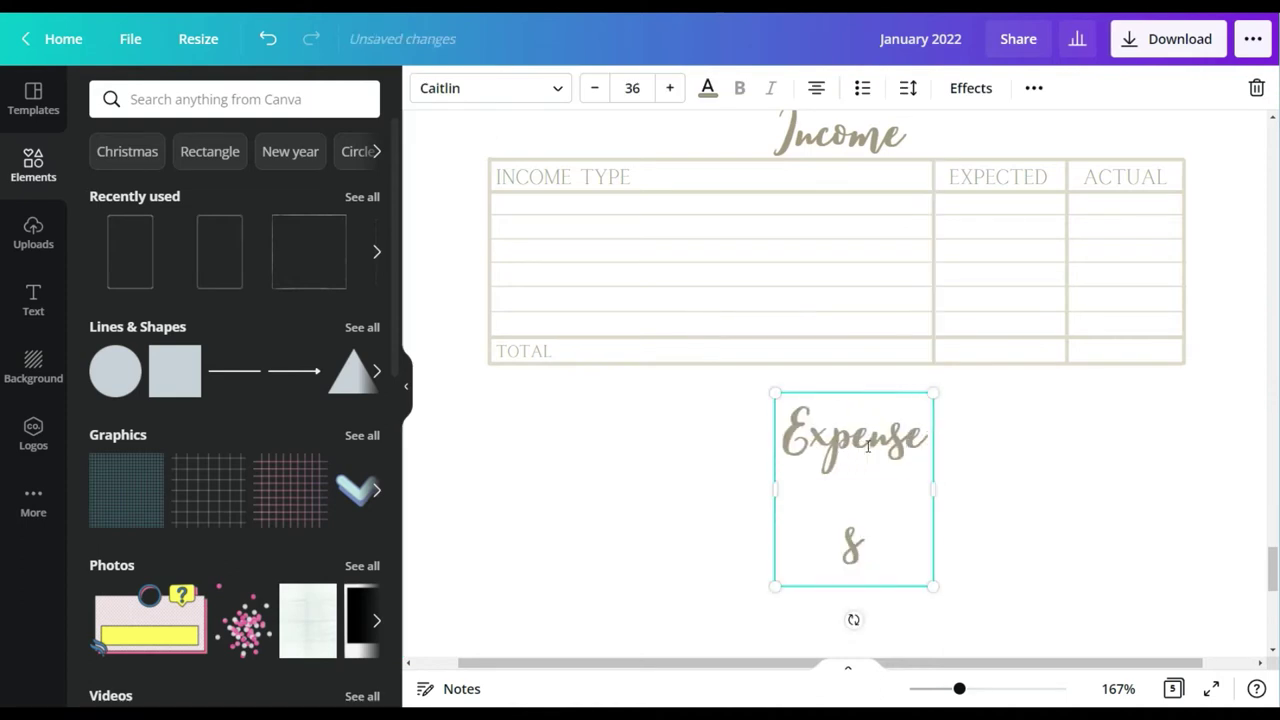
{"action": "scroll", "coordinate": [866, 445], "scroll_direction": "up", "scroll_amount": 1}
{"action": "left_click_drag", "start_coordinate": [934, 564], "coordinate": [940, 568]}
{"action": "left_click", "coordinate": [1110, 689]}
{"action": "left_click", "coordinate": [1112, 618]}
{"action": "left_click", "coordinate": [1070, 481]}
{"action": "left_click_drag", "start_coordinate": [851, 395], "coordinate": [845, 389]}
{"action": "left_click", "coordinate": [994, 303]}
Step: Duplicate the whole income table and place the copy beneath the Expenses heading
{"action": "scroll", "coordinate": [1129, 334], "scroll_direction": "up", "scroll_amount": 5}
{"action": "left_click_drag", "start_coordinate": [1143, 256], "coordinate": [542, 425]}
{"action": "left_click", "coordinate": [1080, 89]}
{"action": "left_click", "coordinate": [1072, 134]}
{"action": "left_click_drag", "start_coordinate": [886, 390], "coordinate": [861, 597]}
{"action": "left_click", "coordinate": [1219, 364]}
{"action": "left_click_drag", "start_coordinate": [844, 454], "coordinate": [963, 443]}
{"action": "left_click", "coordinate": [1257, 89]}
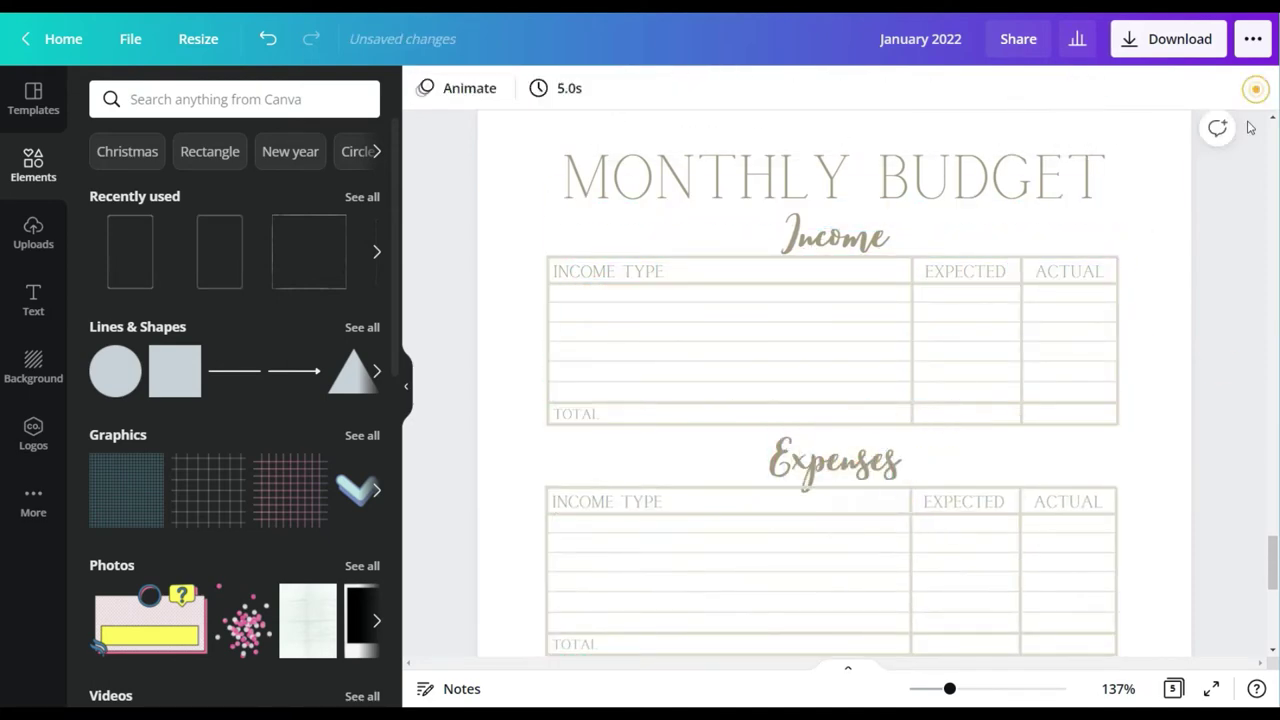
Step: Centre the Expenses heading horizontally on the page between the two tables
{"action": "left_click", "coordinate": [858, 460]}
{"action": "left_click", "coordinate": [1034, 89]}
{"action": "left_click", "coordinate": [817, 134]}
{"action": "left_click", "coordinate": [788, 306]}
{"action": "left_click", "coordinate": [1269, 306]}
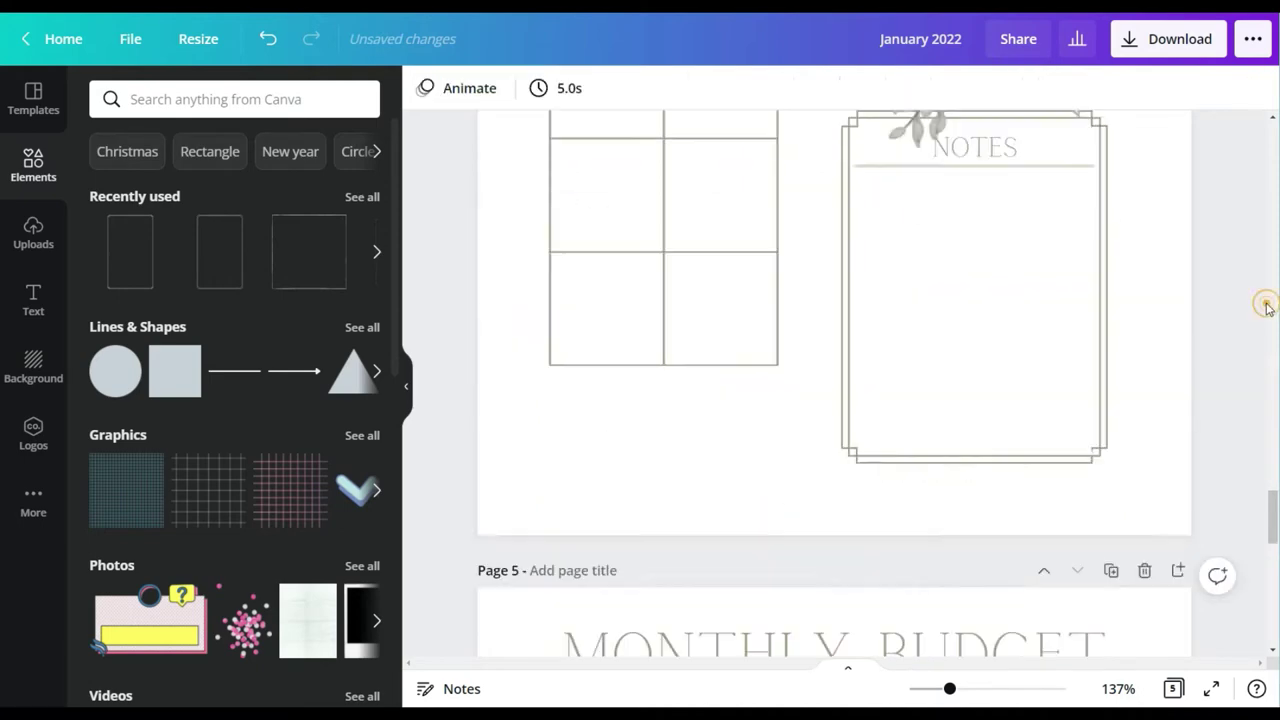
{"action": "scroll", "coordinate": [1237, 319], "scroll_direction": "down", "scroll_amount": 6}
{"action": "left_click", "coordinate": [835, 343]}
{"action": "left_click_drag", "start_coordinate": [836, 340], "coordinate": [836, 344]}
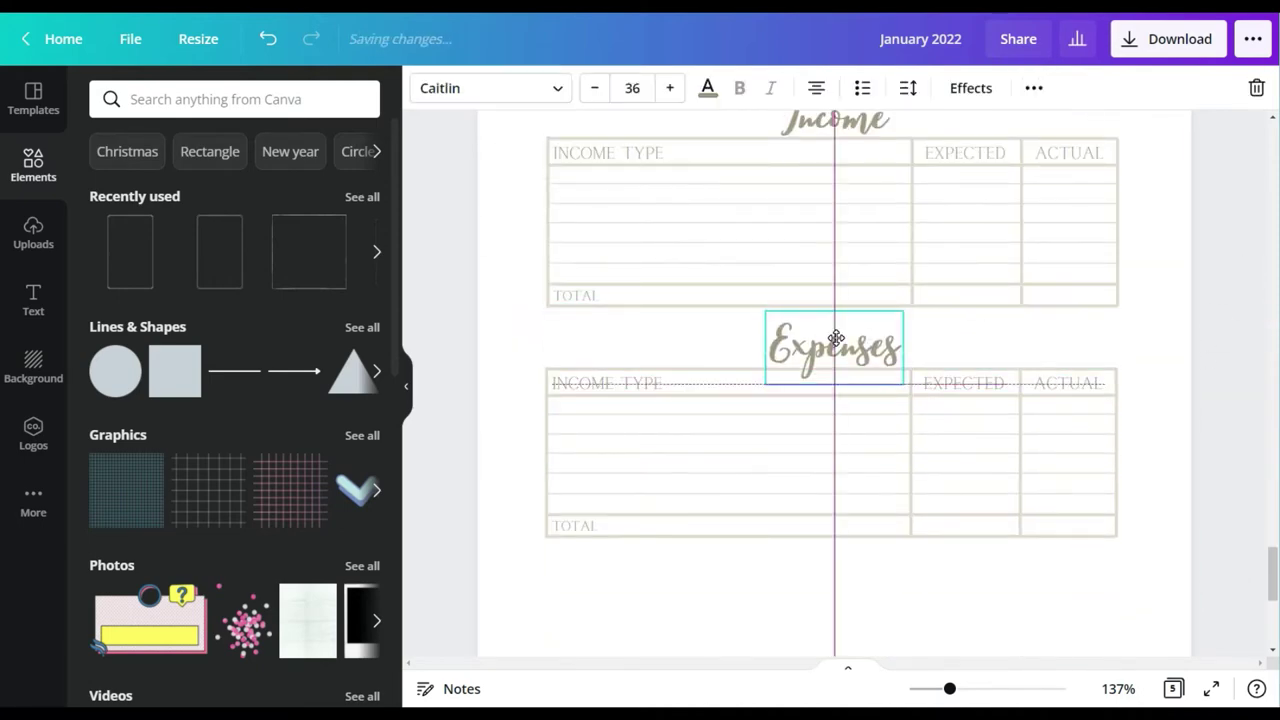
{"action": "left_click", "coordinate": [1222, 213]}
Step: Change the second table's INCOME TYPE label to FIXED EXPENSES
{"action": "scroll", "coordinate": [1209, 235], "scroll_direction": "up", "scroll_amount": 1}
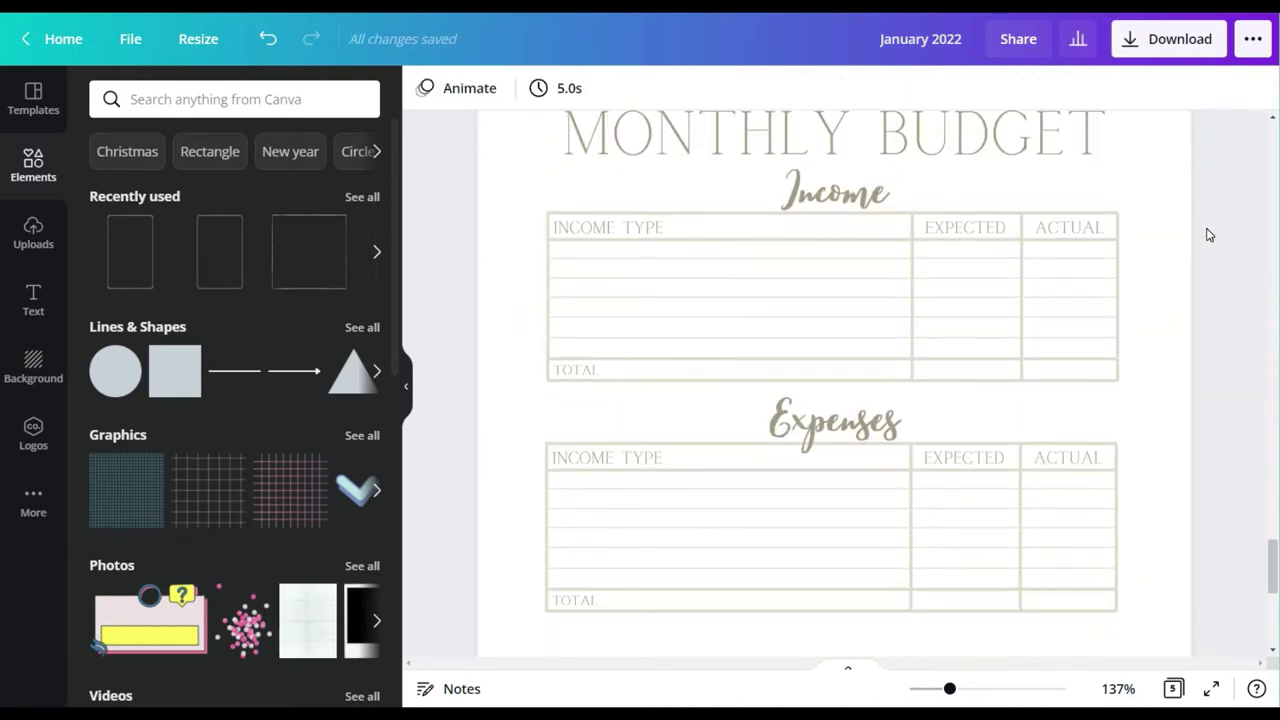
{"action": "scroll", "coordinate": [1209, 235], "scroll_direction": "down", "scroll_amount": 1}
{"action": "double_click", "coordinate": [614, 385]}
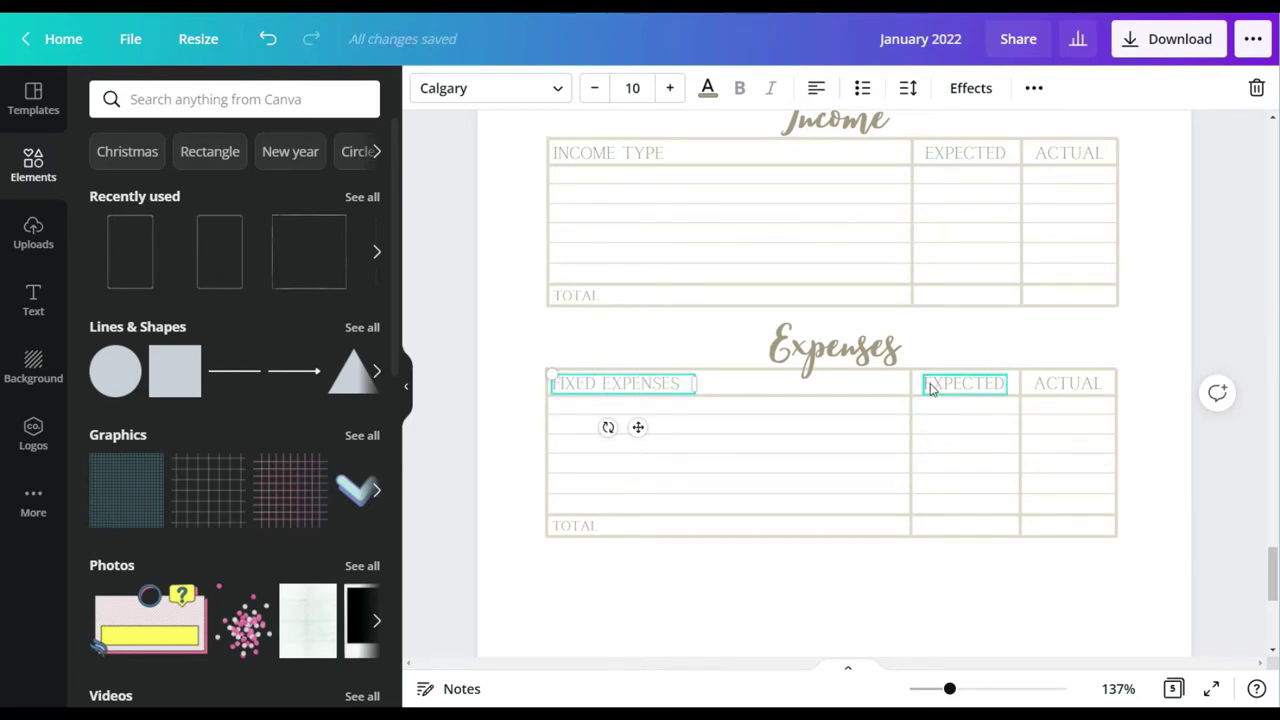
{"action": "left_click", "coordinate": [686, 600]}
Step: Remove one row from the fixed expenses table by thickening its lowest thin line, deleting the bottom line and moving TOTAL up
{"action": "scroll", "coordinate": [687, 605], "scroll_direction": "down", "scroll_amount": 1}
{"action": "left_click", "coordinate": [655, 419]}
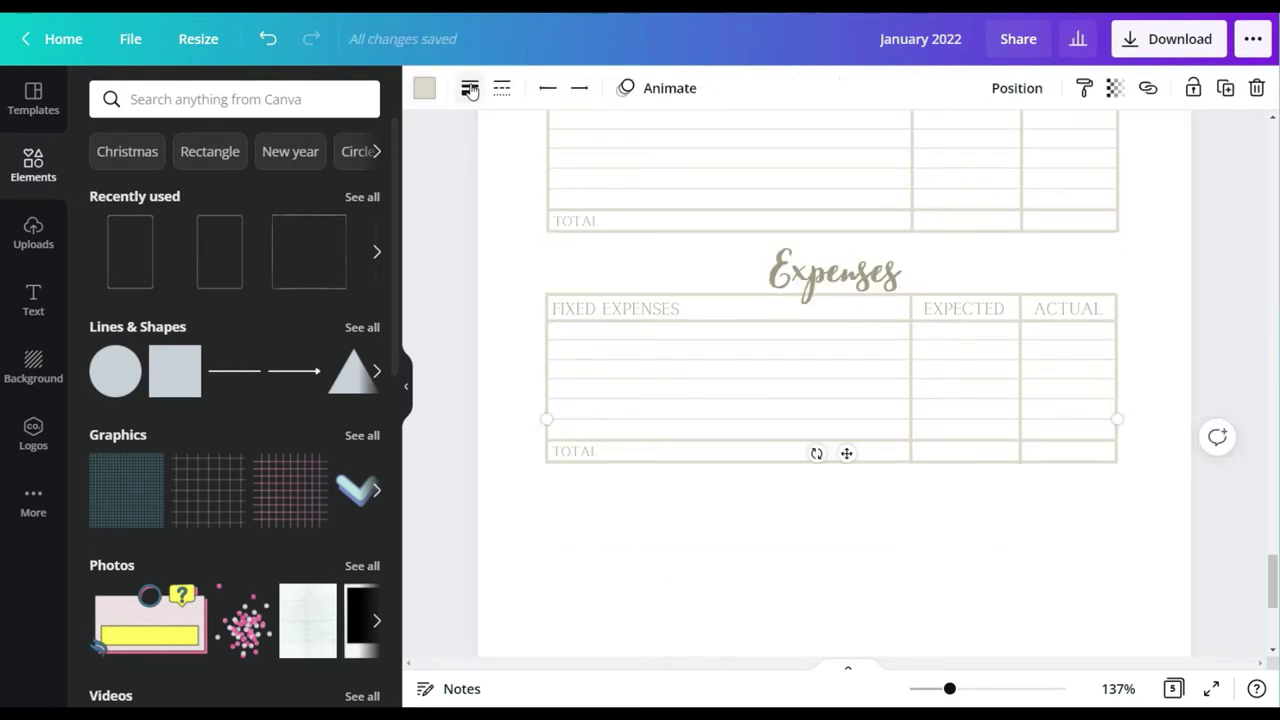
{"action": "left_click", "coordinate": [470, 88]}
{"action": "left_click", "coordinate": [727, 142]}
{"action": "left_click", "coordinate": [667, 462]}
{"action": "key", "text": "Delete"}
{"action": "left_click_drag", "start_coordinate": [582, 451], "coordinate": [546, 440]}
Step: Shorten the vertical lines of the fixed expenses table to end at its new bottom line
{"action": "left_click", "coordinate": [546, 457]}
{"action": "left_click", "coordinate": [911, 455]}
{"action": "left_click_drag", "start_coordinate": [911, 459], "coordinate": [911, 441]}
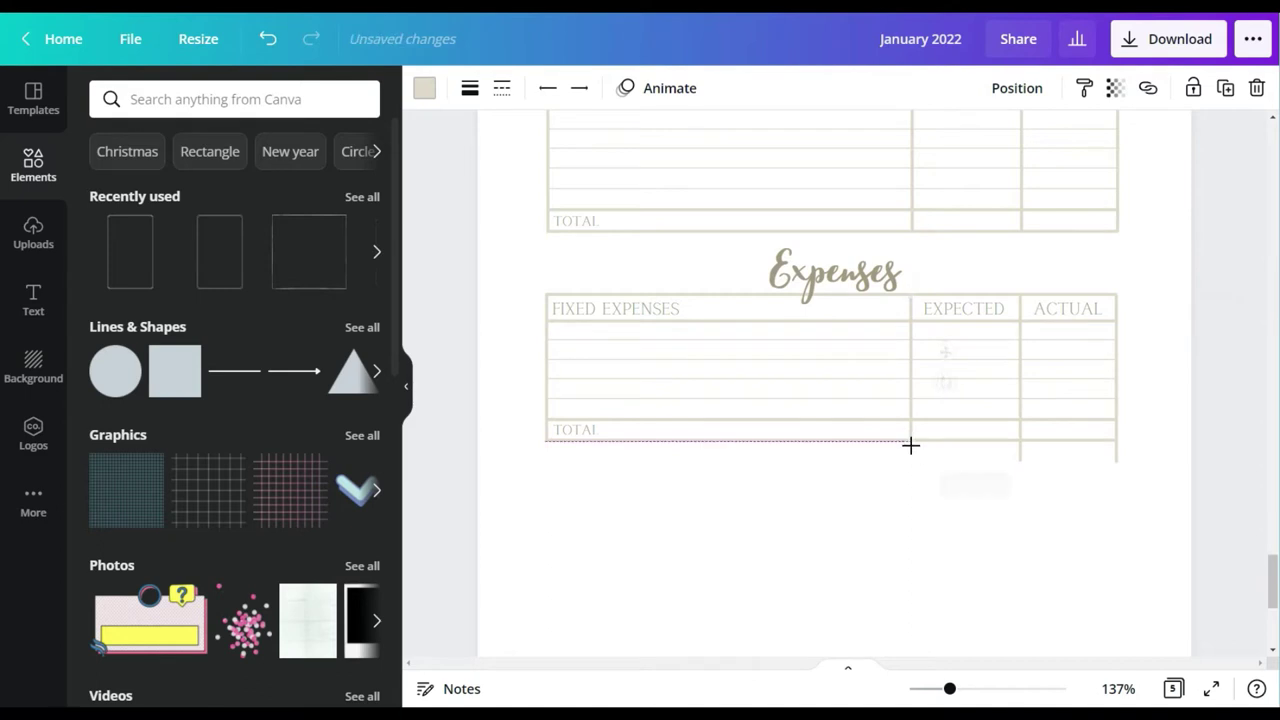
{"action": "left_click_drag", "start_coordinate": [1019, 463], "coordinate": [1020, 443]}
{"action": "left_click", "coordinate": [1114, 460]}
{"action": "left_click_drag", "start_coordinate": [1114, 460], "coordinate": [1116, 441]}
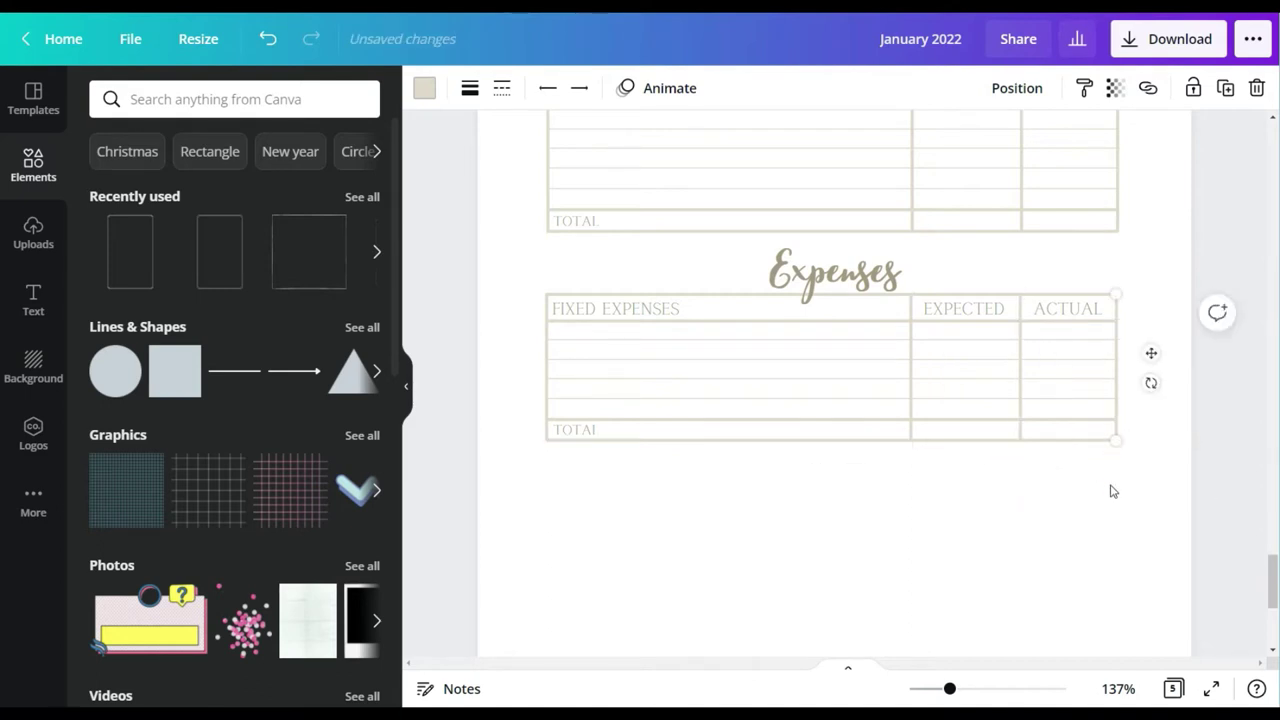
{"action": "left_click", "coordinate": [1107, 501]}
Step: Duplicate the entire fixed expenses table and align the copy directly beneath the original
{"action": "scroll", "coordinate": [506, 356], "scroll_direction": "up", "scroll_amount": 1}
{"action": "left_click_drag", "start_coordinate": [521, 355], "coordinate": [1125, 527]}
{"action": "left_click_drag", "start_coordinate": [526, 381], "coordinate": [1143, 531]}
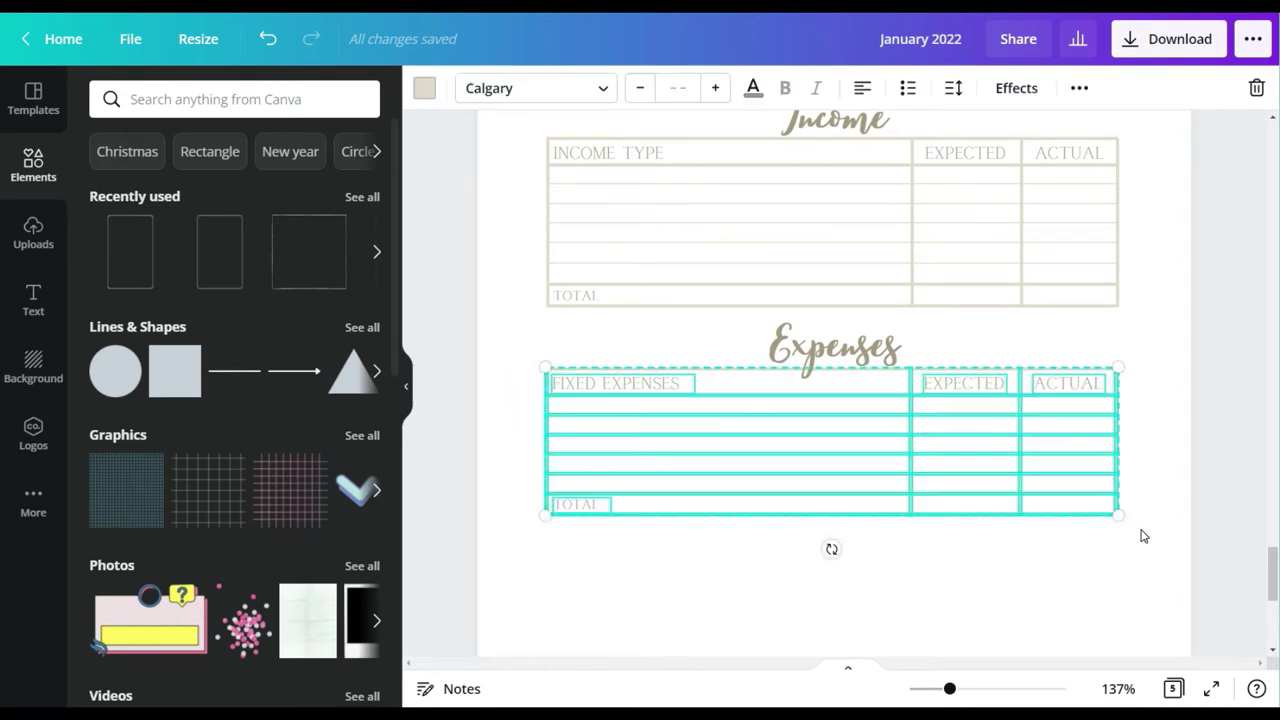
{"action": "key", "text": "ctrl+d"}
{"action": "left_click_drag", "start_coordinate": [870, 530], "coordinate": [847, 650]}
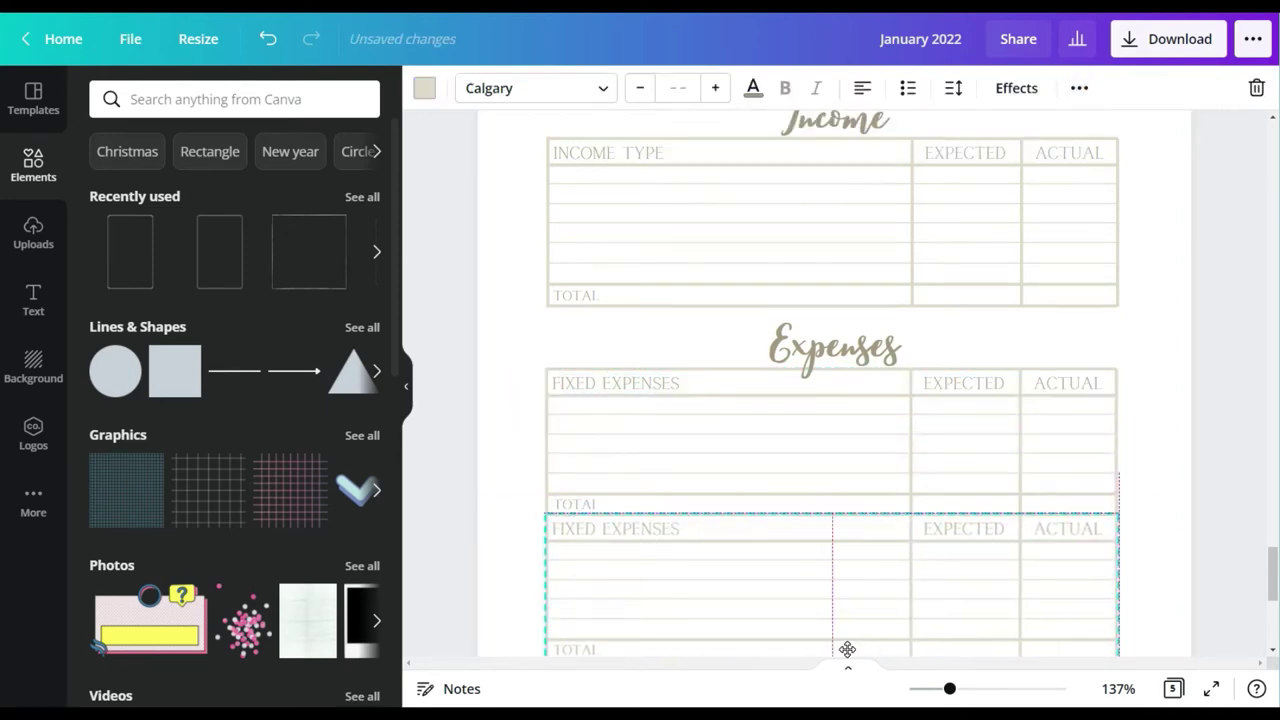
{"action": "left_click", "coordinate": [1157, 380]}
Step: Change the lower expenses table's label to VARIABLE EXPENSES and widen its text box to fit
{"action": "scroll", "coordinate": [1120, 383], "scroll_direction": "down", "scroll_amount": 2}
{"action": "left_click", "coordinate": [596, 378]}
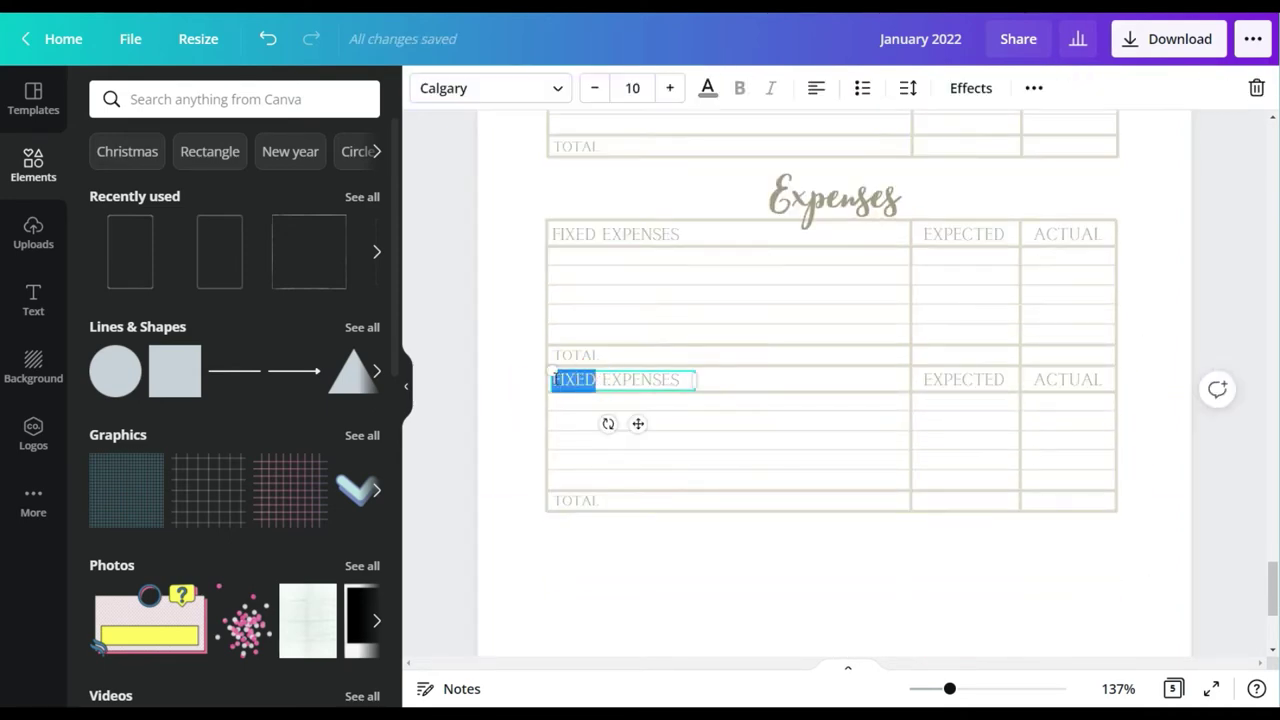
{"action": "left_click_drag", "start_coordinate": [693, 392], "coordinate": [726, 391]}
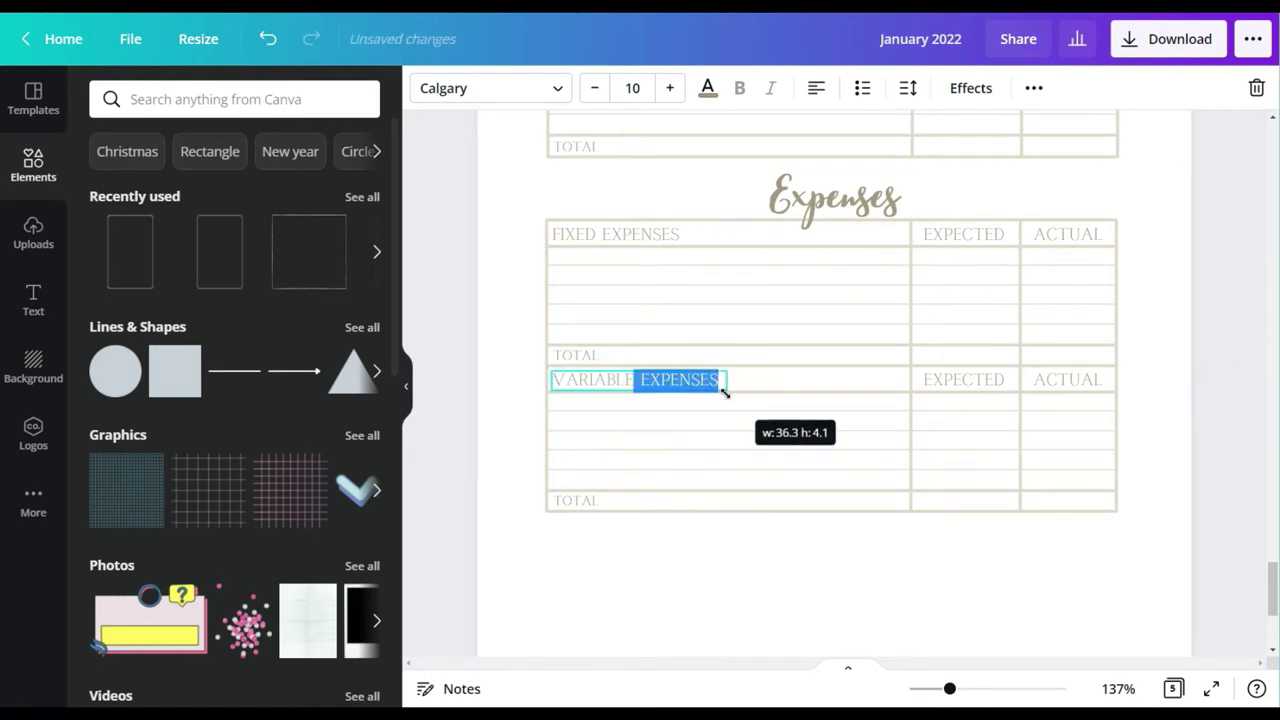
{"action": "left_click", "coordinate": [720, 557]}
Step: Select the horizontal line above the TOTAL row of the variable expenses table
{"action": "left_click", "coordinate": [620, 490]}
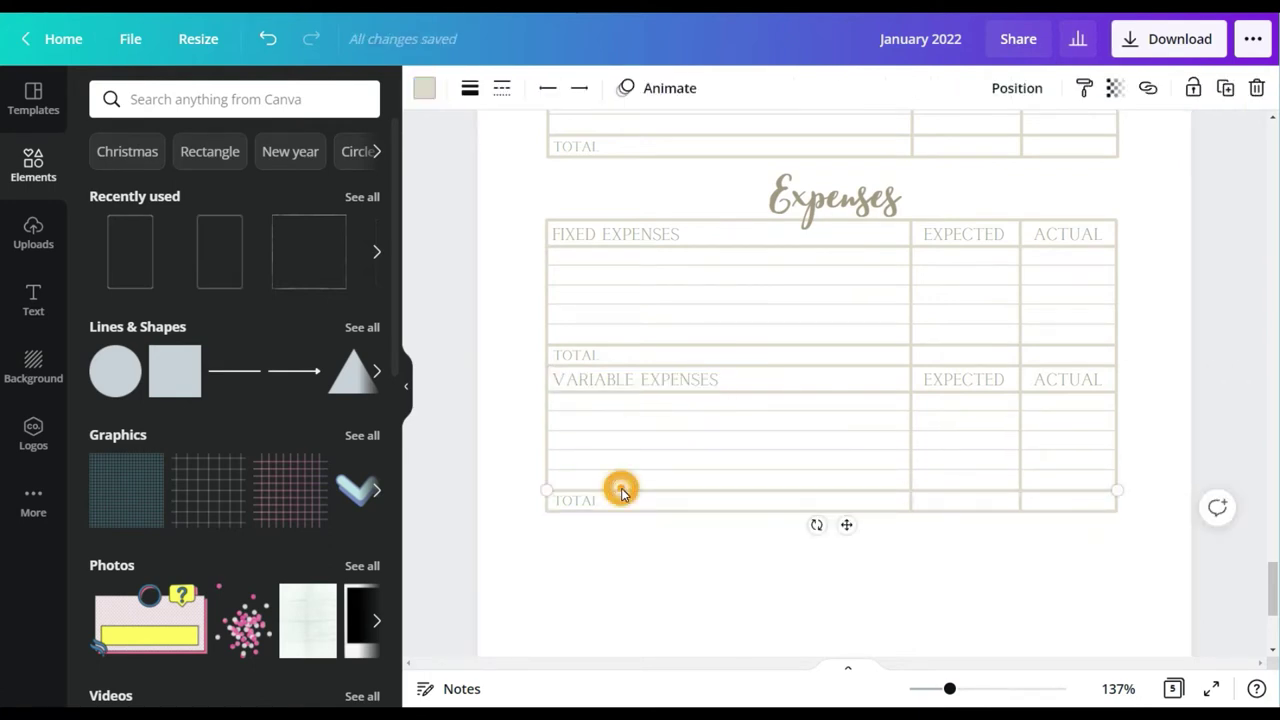
Step: Extend the Variable Expenses table by one row with a new bottom line, a lowered TOTAL label and a longer left border
{"action": "left_click", "coordinate": [470, 88]}
{"action": "left_click_drag", "start_coordinate": [846, 524], "coordinate": [853, 568]}
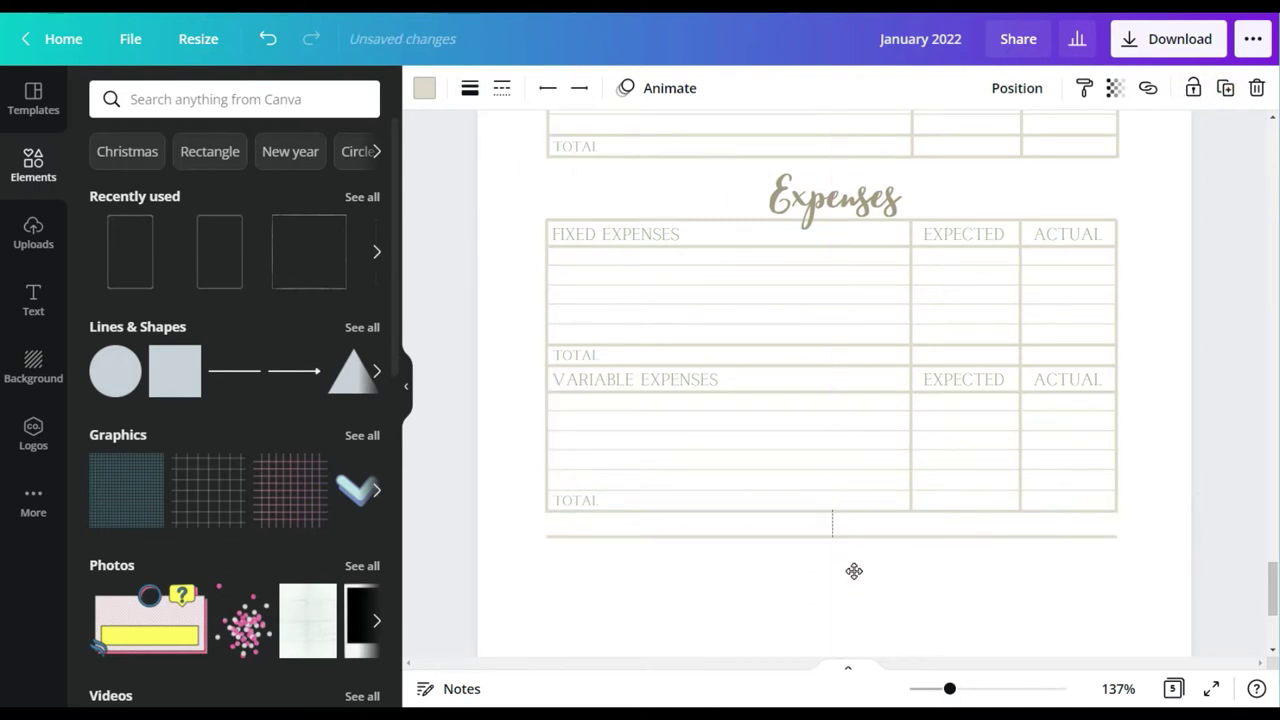
{"action": "left_click_drag", "start_coordinate": [564, 498], "coordinate": [563, 513]}
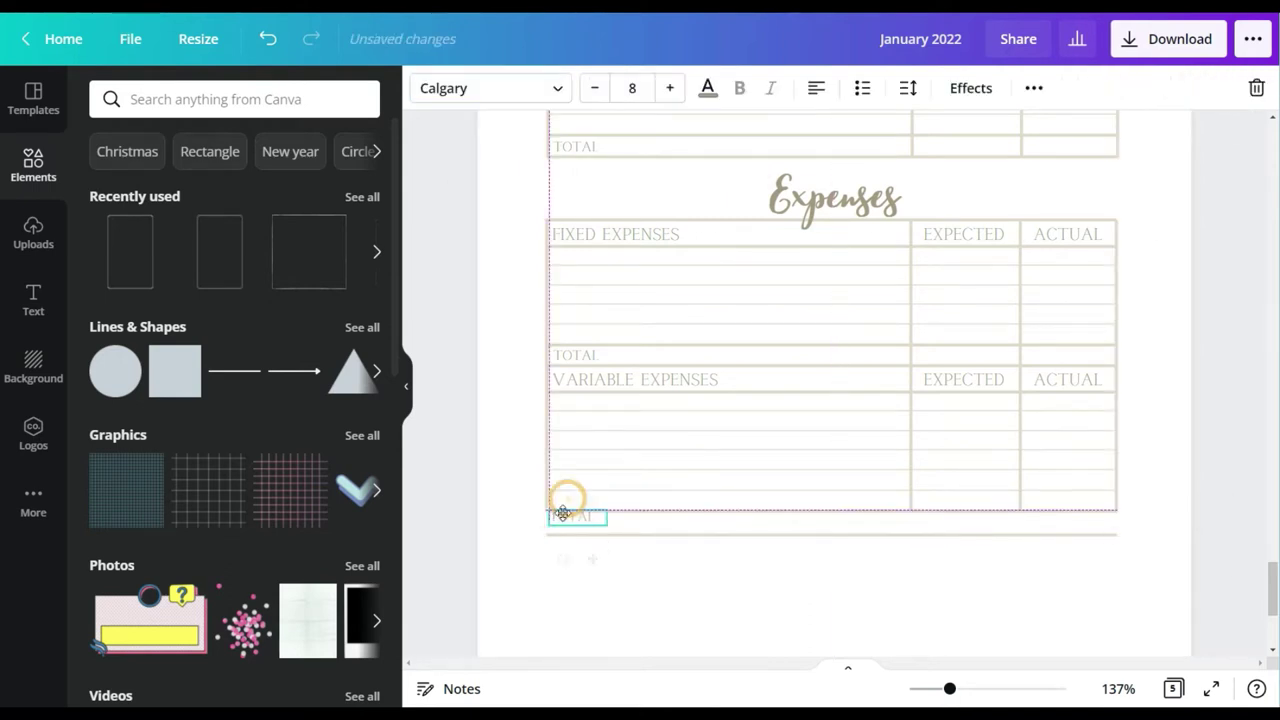
{"action": "left_click", "coordinate": [545, 497]}
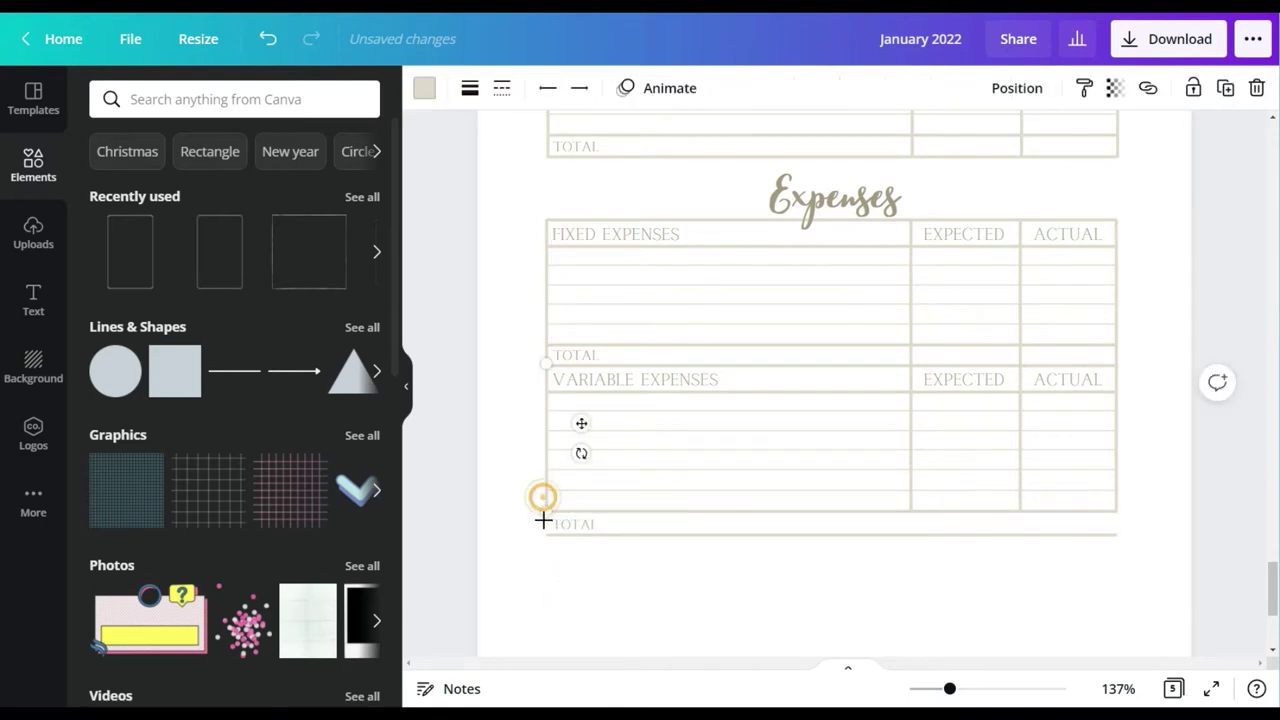
{"action": "left_click_drag", "start_coordinate": [544, 536], "coordinate": [545, 535]}
Step: Send the horizontal lines crossing the Expected column divider in the Variable Expenses table behind it
{"action": "left_click", "coordinate": [910, 409]}
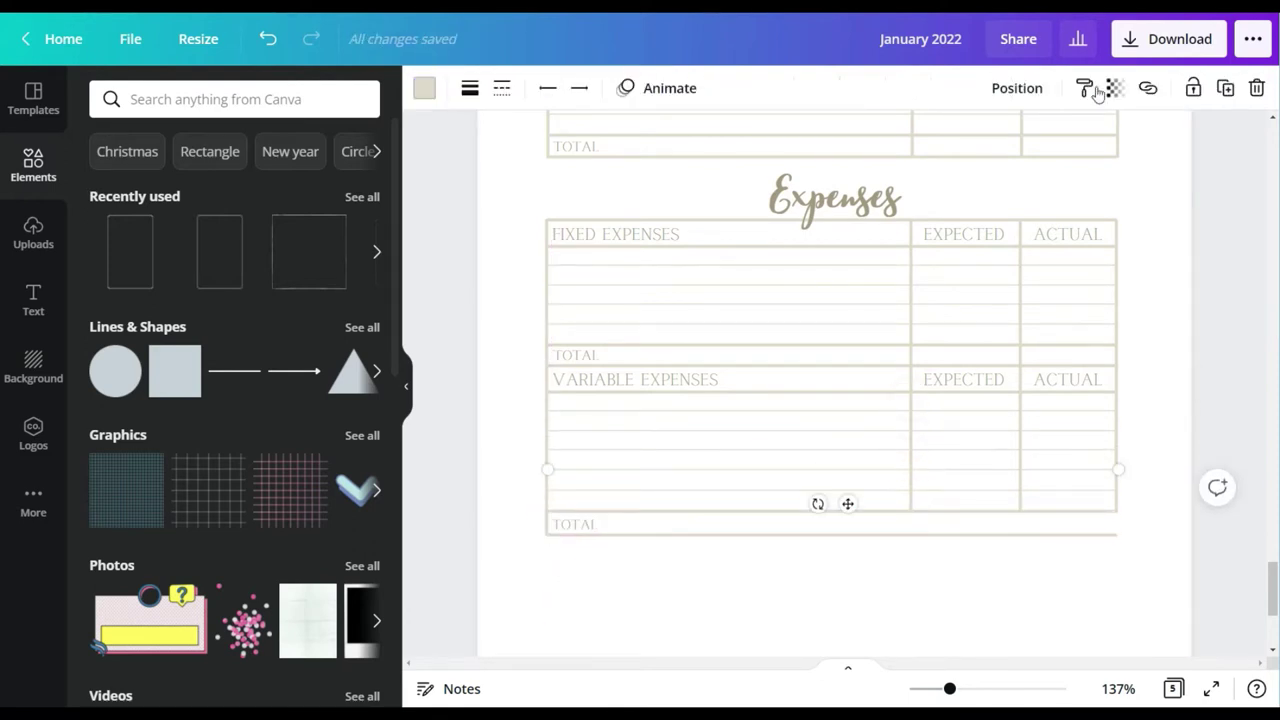
{"action": "left_click", "coordinate": [1019, 90]}
{"action": "left_click", "coordinate": [924, 149]}
{"action": "left_click", "coordinate": [910, 469]}
{"action": "left_click", "coordinate": [910, 450]}
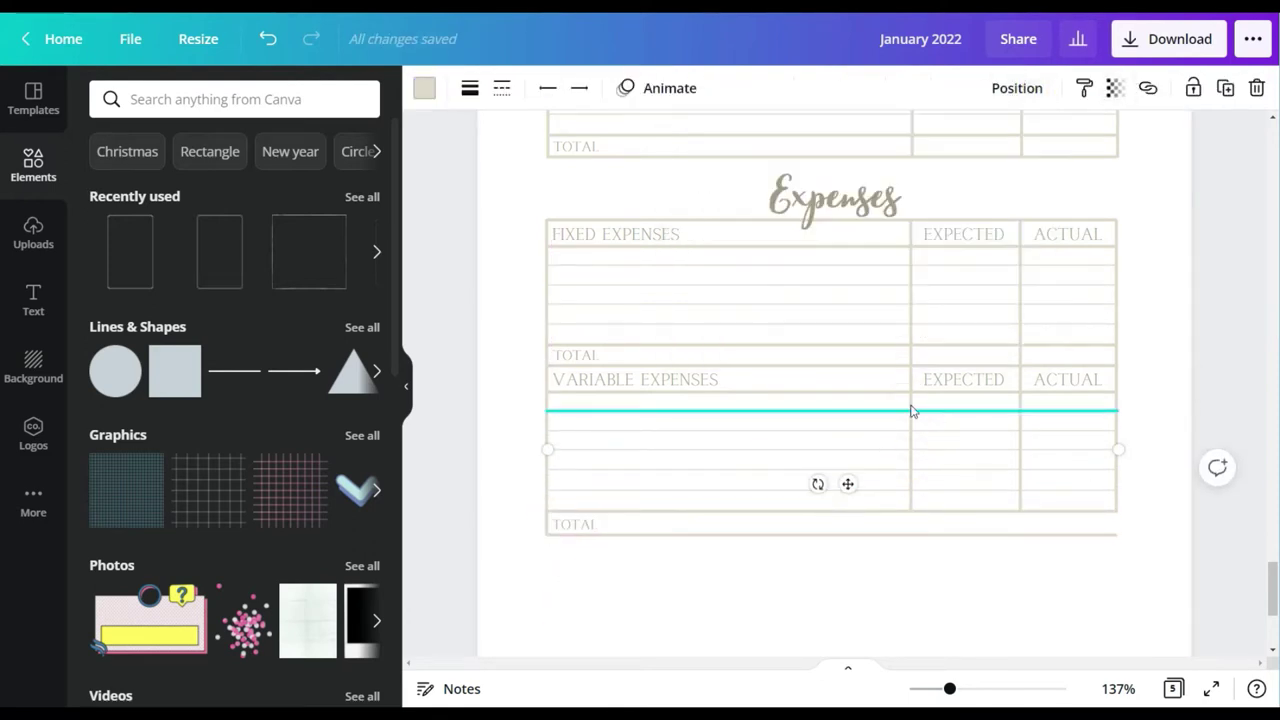
{"action": "scroll", "coordinate": [911, 410], "scroll_direction": "up", "scroll_amount": 5}
{"action": "scroll", "coordinate": [963, 506], "scroll_direction": "down", "scroll_amount": 3}
{"action": "left_click", "coordinate": [1028, 88]}
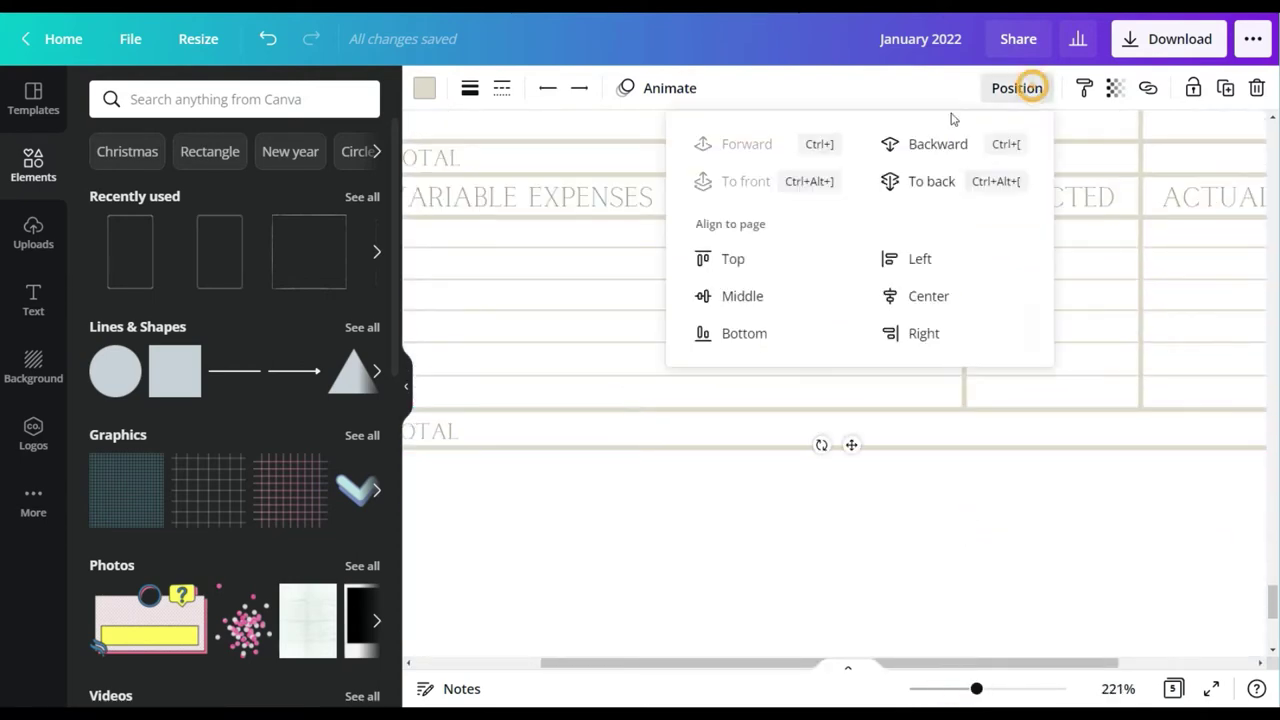
{"action": "left_click", "coordinate": [930, 146]}
{"action": "left_click", "coordinate": [964, 410]}
{"action": "left_click", "coordinate": [1012, 90]}
{"action": "left_click", "coordinate": [925, 182]}
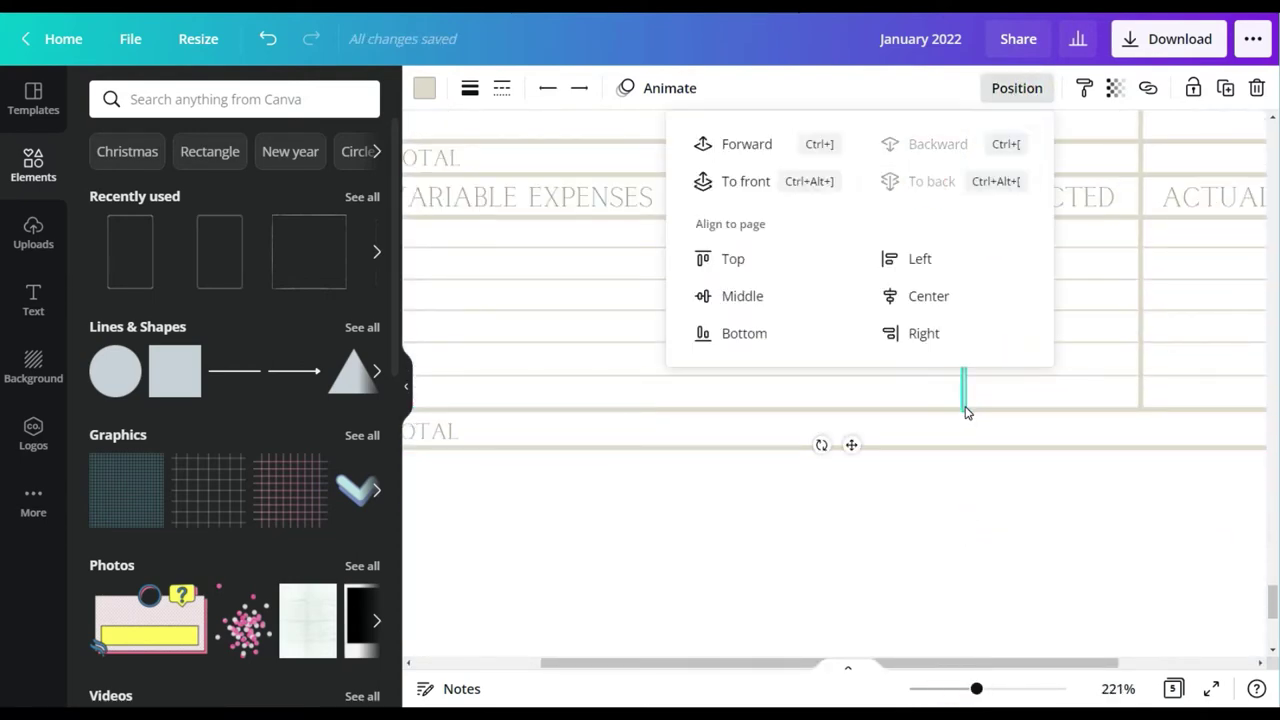
Step: Extend the two column dividers and the right border of the Variable Expenses table down to the new bottom line
{"action": "left_click_drag", "start_coordinate": [966, 412], "coordinate": [963, 446]}
{"action": "left_click", "coordinate": [1140, 400]}
{"action": "left_click_drag", "start_coordinate": [1140, 400], "coordinate": [1141, 447]}
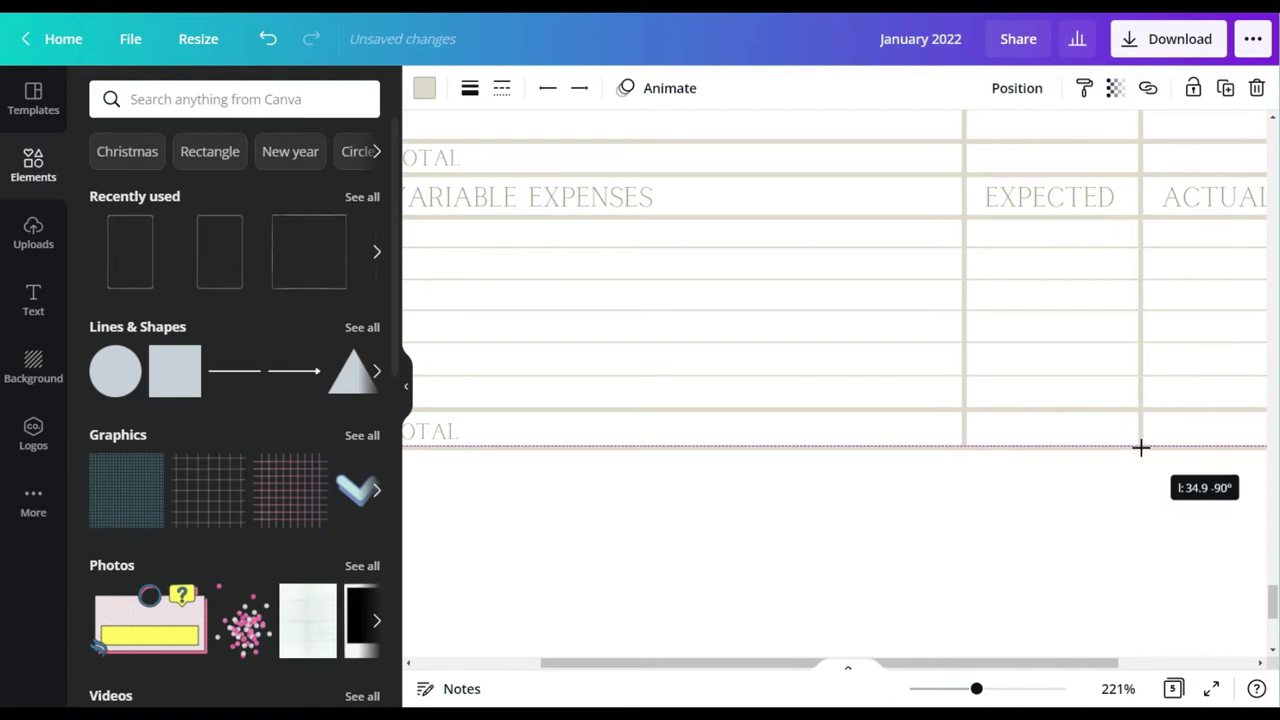
{"action": "left_click_drag", "start_coordinate": [1090, 663], "coordinate": [1190, 663]}
{"action": "left_click", "coordinate": [1148, 402]}
{"action": "left_click_drag", "start_coordinate": [1148, 402], "coordinate": [1150, 447]}
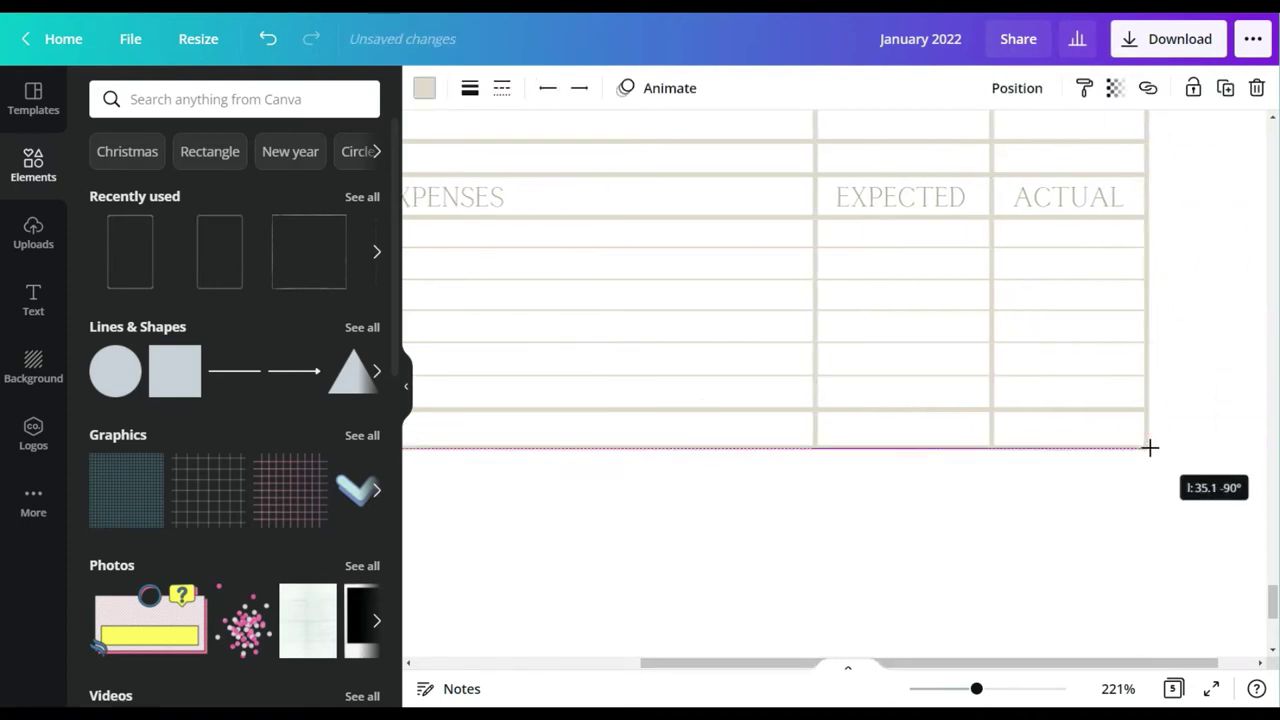
{"action": "left_click", "coordinate": [1180, 603]}
{"action": "left_click", "coordinate": [1152, 435]}
Step: Duplicate the Expenses heading, place the copy below the Variable Expenses table and change its text to Summary
{"action": "left_click", "coordinate": [1173, 688]}
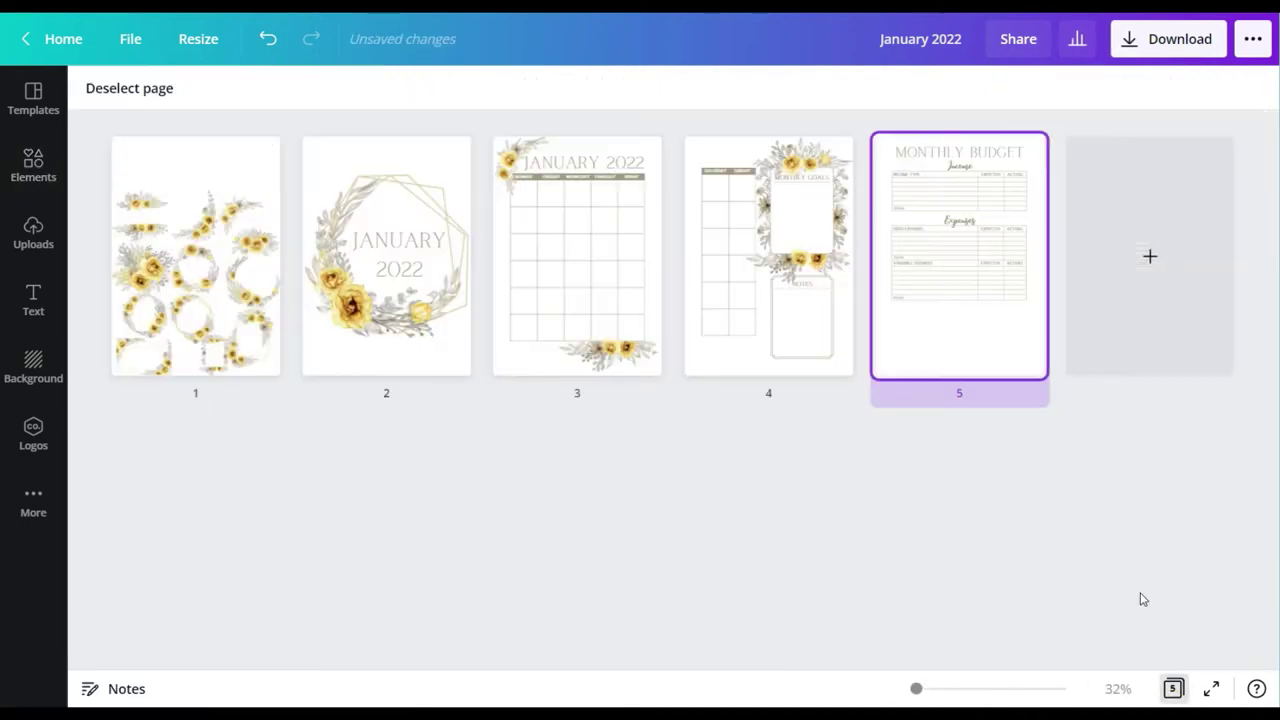
{"action": "left_click", "coordinate": [1173, 688]}
{"action": "left_click", "coordinate": [1117, 688]}
{"action": "left_click", "coordinate": [1078, 598]}
{"action": "left_click", "coordinate": [1050, 485]}
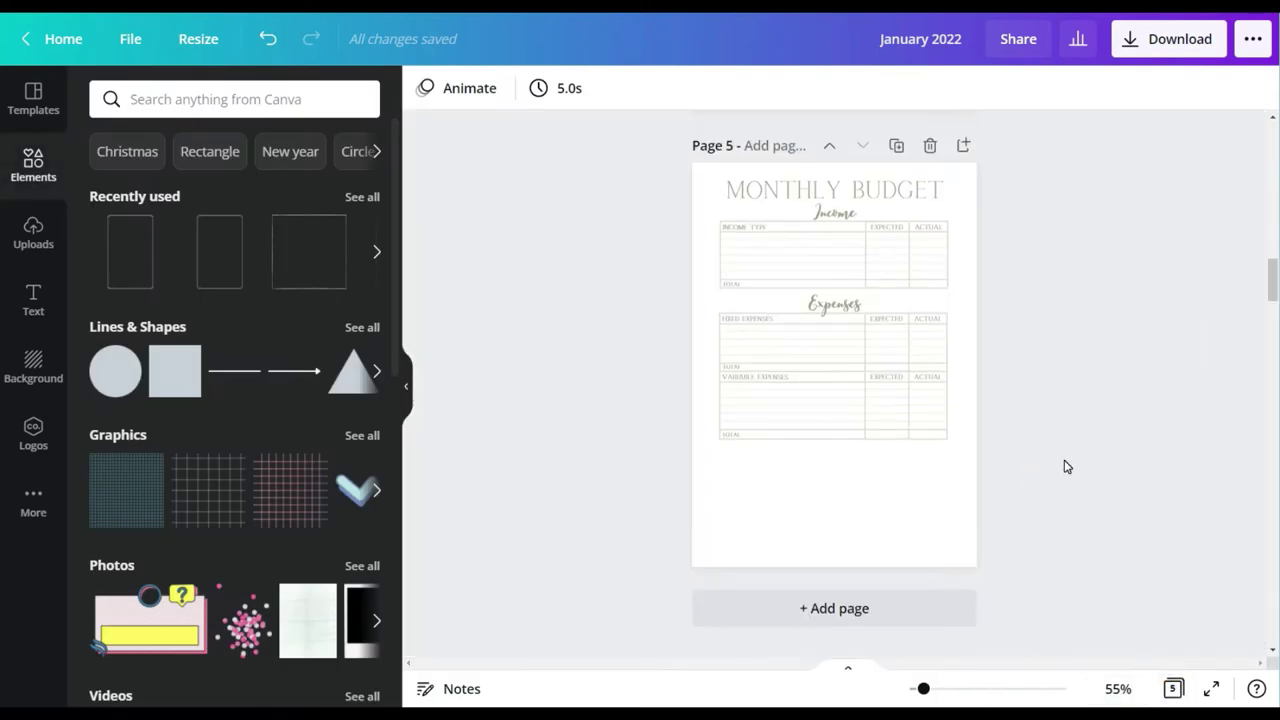
{"action": "left_click", "coordinate": [848, 308]}
{"action": "left_click", "coordinate": [1033, 87]}
{"action": "left_click", "coordinate": [1023, 133]}
{"action": "left_click_drag", "start_coordinate": [860, 360], "coordinate": [870, 473]}
{"action": "scroll", "coordinate": [918, 635], "scroll_direction": "up", "scroll_amount": 5}
{"action": "left_click", "coordinate": [976, 560]}
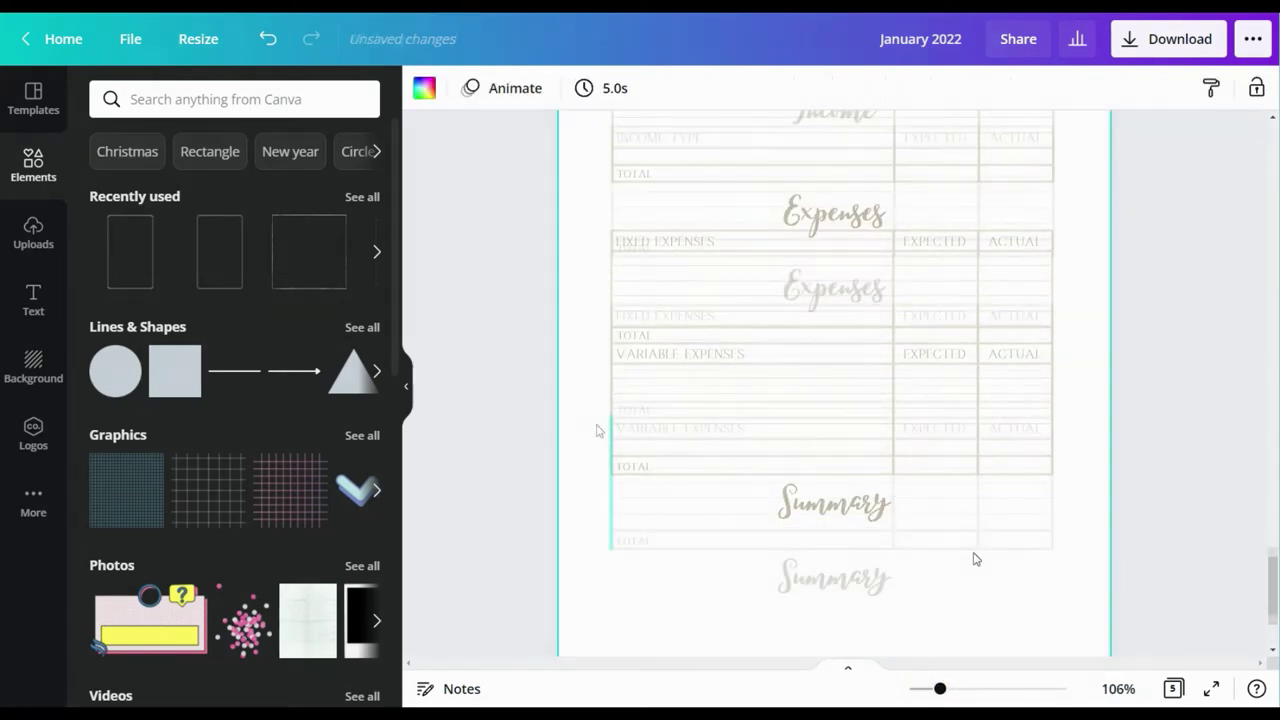
Step: Duplicate the Variable Expenses header row with its top row lines and vertical borders, and place the copy below the Summary heading
{"action": "left_click_drag", "start_coordinate": [592, 420], "coordinate": [1066, 437]}
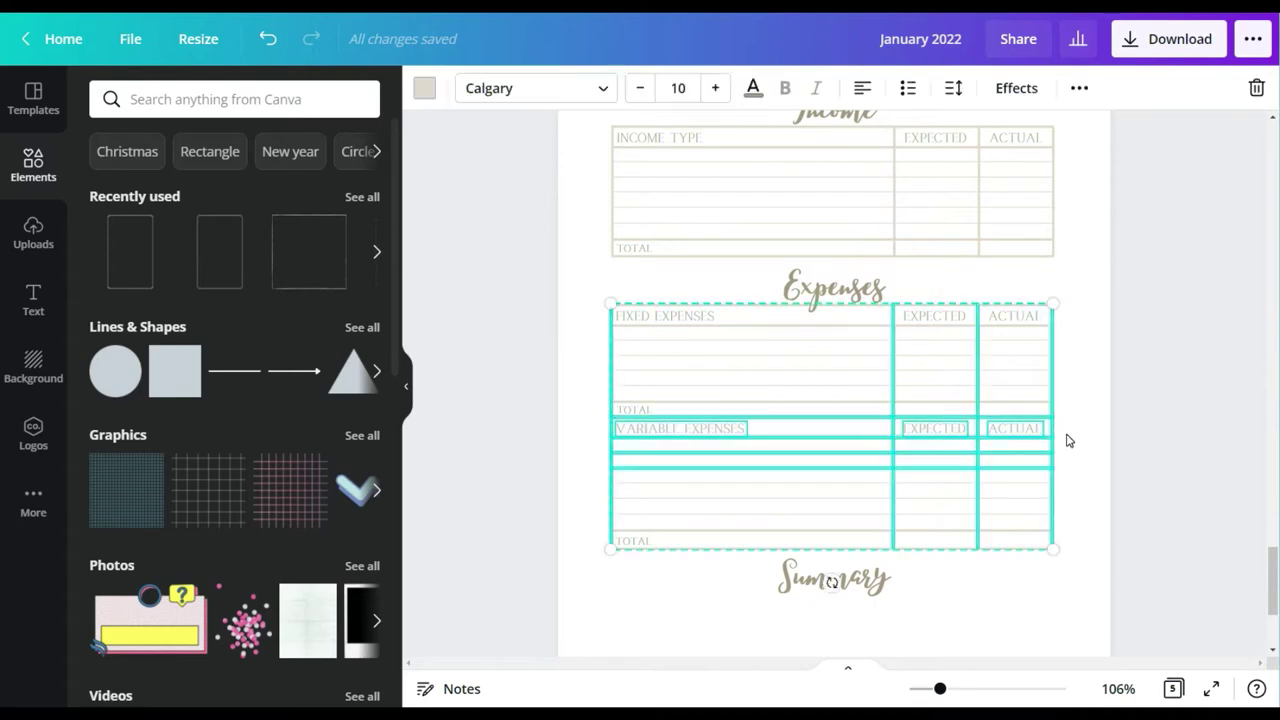
{"action": "left_click", "coordinate": [1079, 88]}
{"action": "left_click", "coordinate": [1071, 132]}
{"action": "left_click", "coordinate": [1092, 364]}
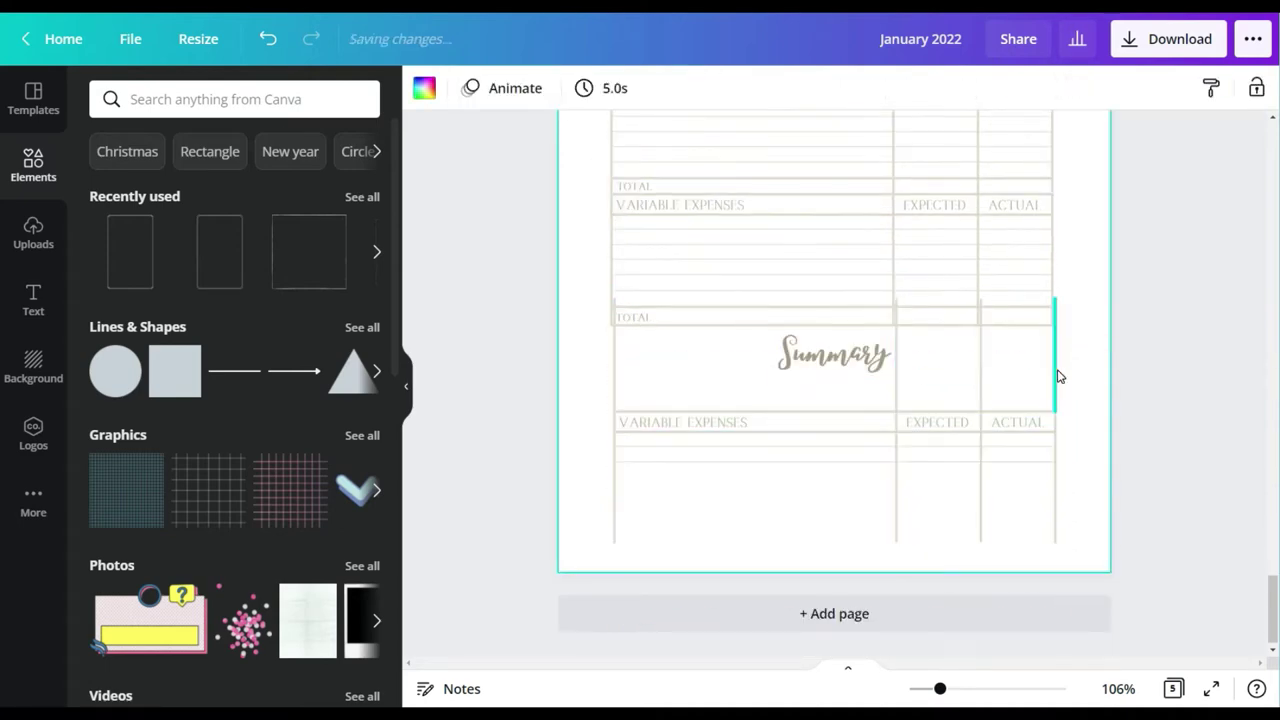
Step: Delete the four surplus vertical lines running beside the Summary heading
{"action": "left_click", "coordinate": [1056, 372]}
{"action": "key", "text": "Delete"}
{"action": "left_click", "coordinate": [980, 377]}
{"action": "key", "text": "Delete"}
{"action": "left_click", "coordinate": [896, 388]}
{"action": "key", "text": "Delete"}
{"action": "left_click", "coordinate": [616, 378]}
Step: Move the copied table section up so it sits directly under the Summary heading
{"action": "left_click_drag", "start_coordinate": [592, 394], "coordinate": [1080, 511]}
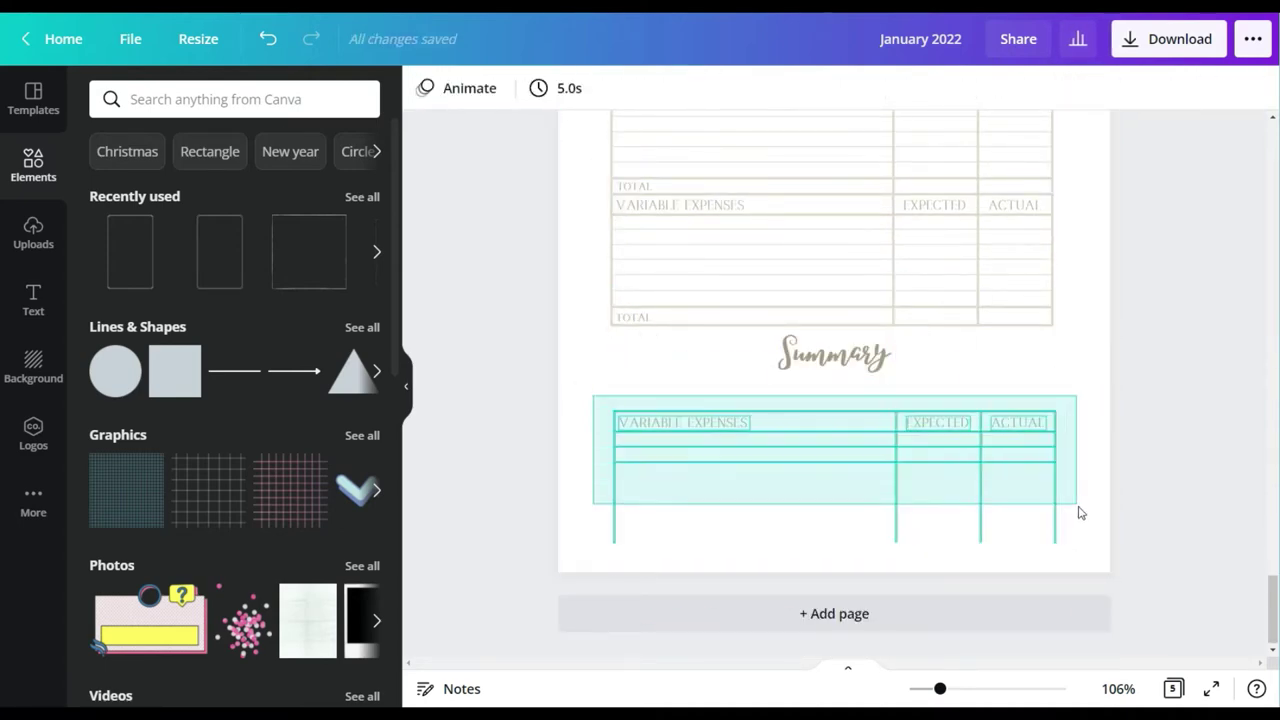
{"action": "left_click_drag", "start_coordinate": [899, 509], "coordinate": [896, 468]}
{"action": "left_click", "coordinate": [1122, 414]}
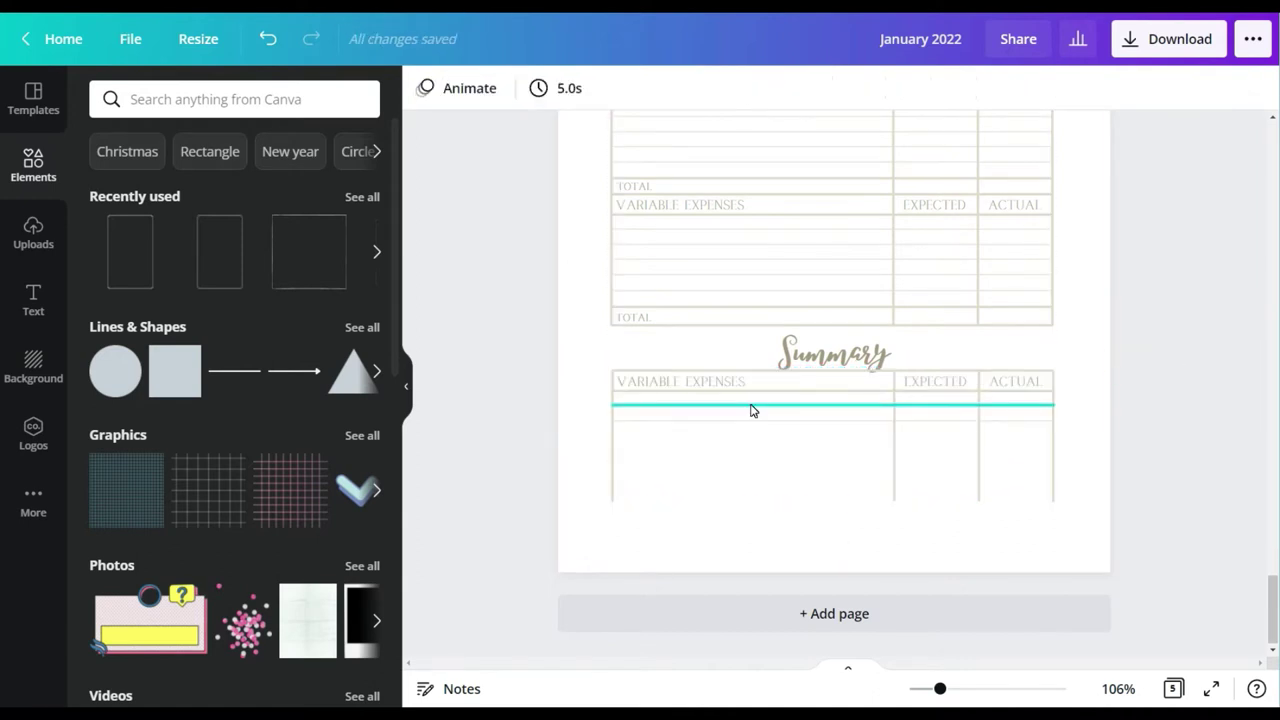
Step: Space the two row lines of the Summary table evenly and set their line weight to 4
{"action": "left_click_drag", "start_coordinate": [703, 425], "coordinate": [700, 409]}
{"action": "left_click", "coordinate": [469, 89]}
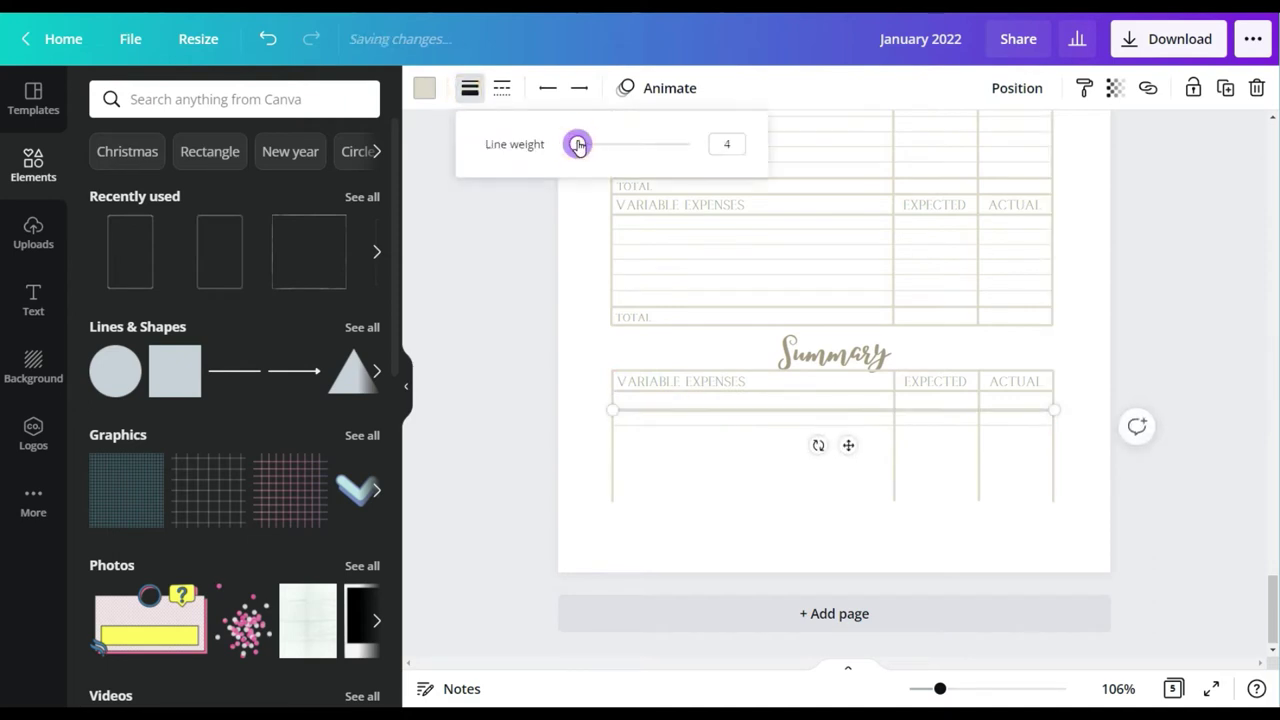
{"action": "left_click_drag", "start_coordinate": [686, 432], "coordinate": [685, 430]}
{"action": "left_click_drag", "start_coordinate": [940, 688], "coordinate": [954, 689]}
{"action": "left_click_drag", "start_coordinate": [848, 526], "coordinate": [848, 519]}
{"action": "left_click", "coordinate": [469, 89]}
{"action": "left_click", "coordinate": [578, 146]}
{"action": "left_click", "coordinate": [475, 433]}
Step: Shorten the four vertical lines of the Summary table so they end at its lowest row line
{"action": "left_click", "coordinate": [520, 556]}
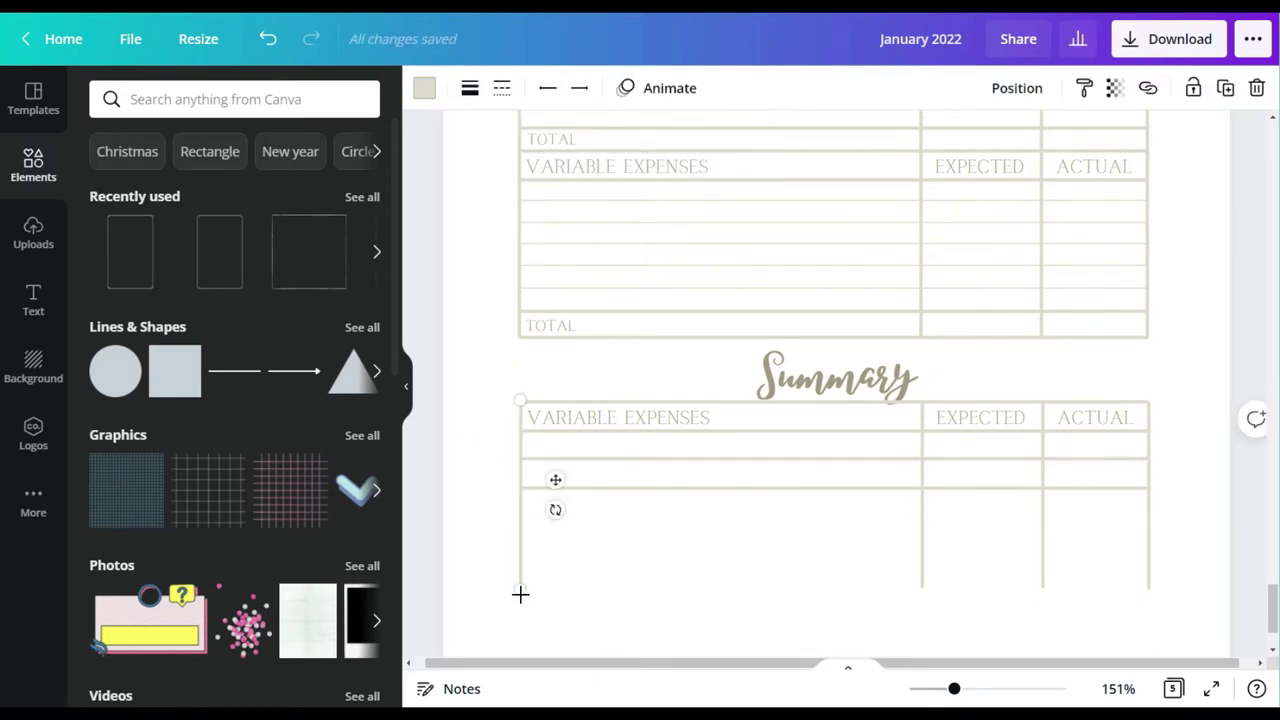
{"action": "left_click_drag", "start_coordinate": [520, 594], "coordinate": [520, 489]}
{"action": "left_click", "coordinate": [923, 572]}
{"action": "left_click_drag", "start_coordinate": [923, 590], "coordinate": [923, 489]}
{"action": "left_click", "coordinate": [1043, 582]}
{"action": "left_click_drag", "start_coordinate": [1043, 590], "coordinate": [1043, 489]}
{"action": "left_click", "coordinate": [1149, 580]}
{"action": "left_click_drag", "start_coordinate": [1150, 589], "coordinate": [1150, 542]}
{"action": "left_click_drag", "start_coordinate": [1150, 492], "coordinate": [1150, 489]}
Step: Change the Summary table's first label to TOTAL INCOME and add a copy in the second row reading TOTAL EXPENSES
{"action": "left_click", "coordinate": [623, 411]}
{"action": "left_click", "coordinate": [623, 411]}
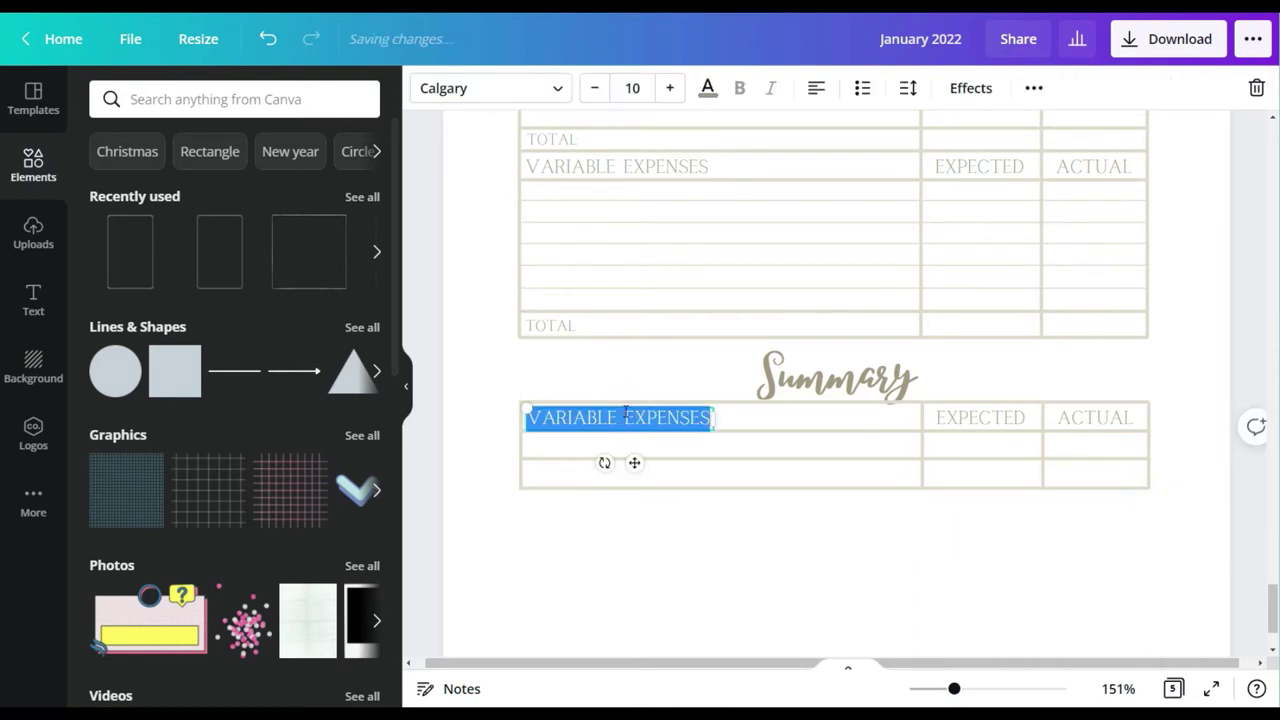
{"action": "type", "text": "TOTAL INCOME"}
{"action": "left_click", "coordinate": [1033, 88]}
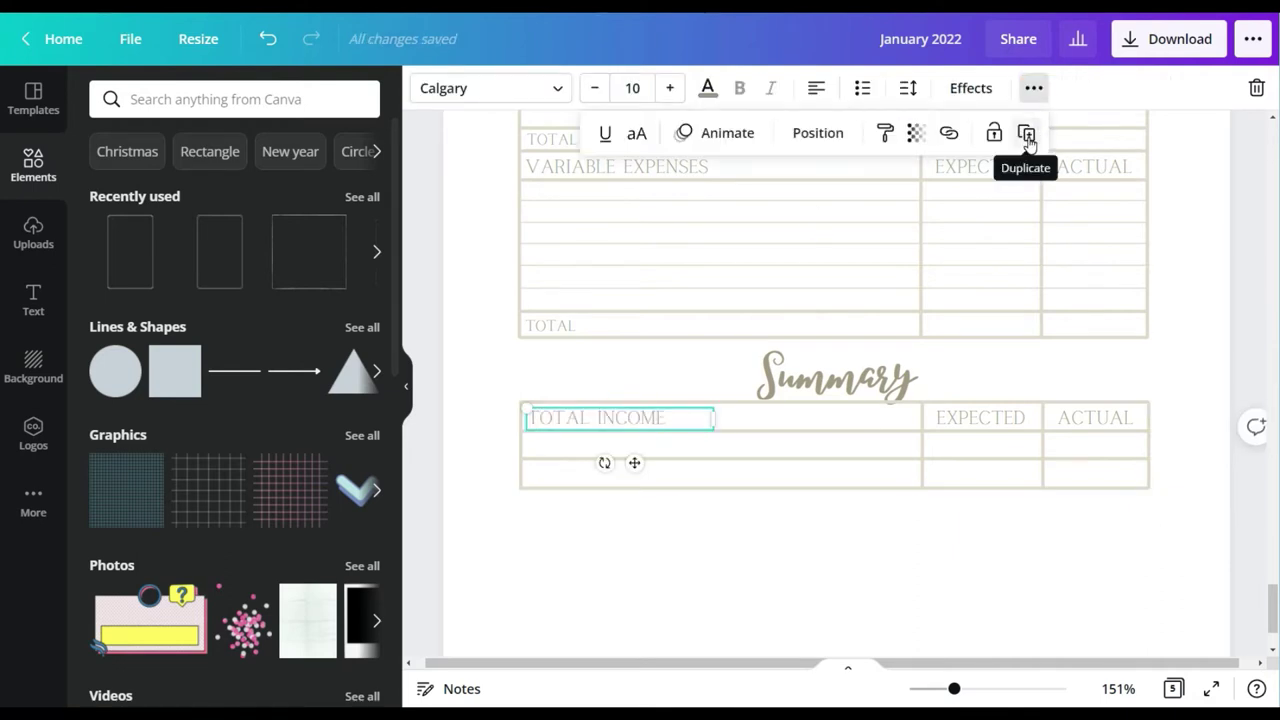
{"action": "left_click", "coordinate": [1027, 135]}
{"action": "left_click_drag", "start_coordinate": [629, 491], "coordinate": [636, 489]}
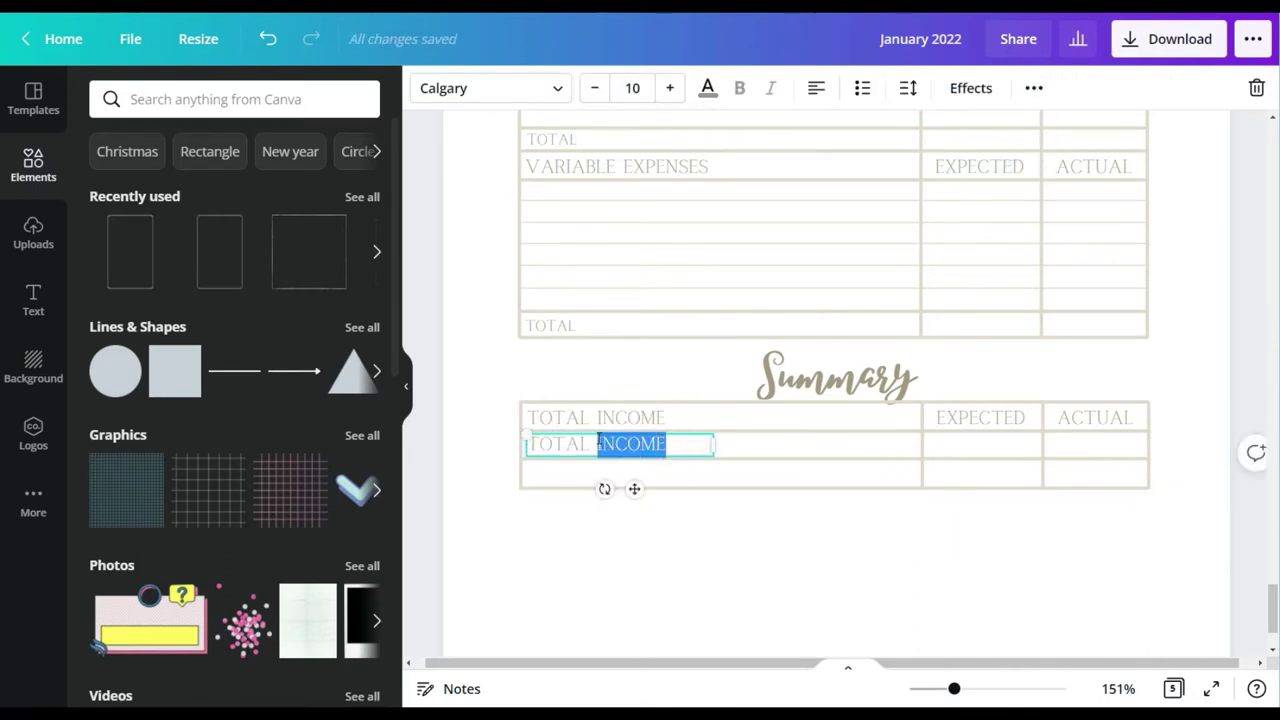
Step: Duplicate the TOTAL EXPENSES label into the third row as BALANCE, and nudge TOTAL EXPENSES down within its row
{"action": "key", "text": "ctrl+d"}
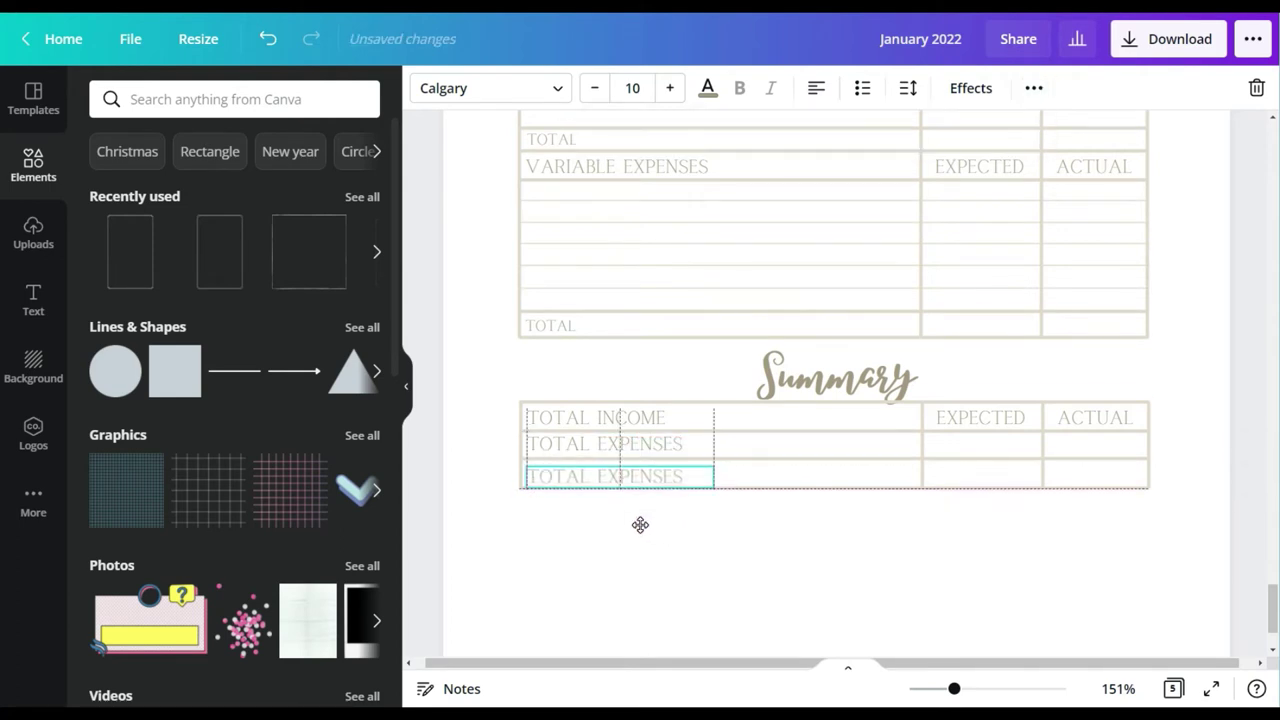
{"action": "double_click", "coordinate": [660, 475]}
{"action": "type", "text": "BALANCE"}
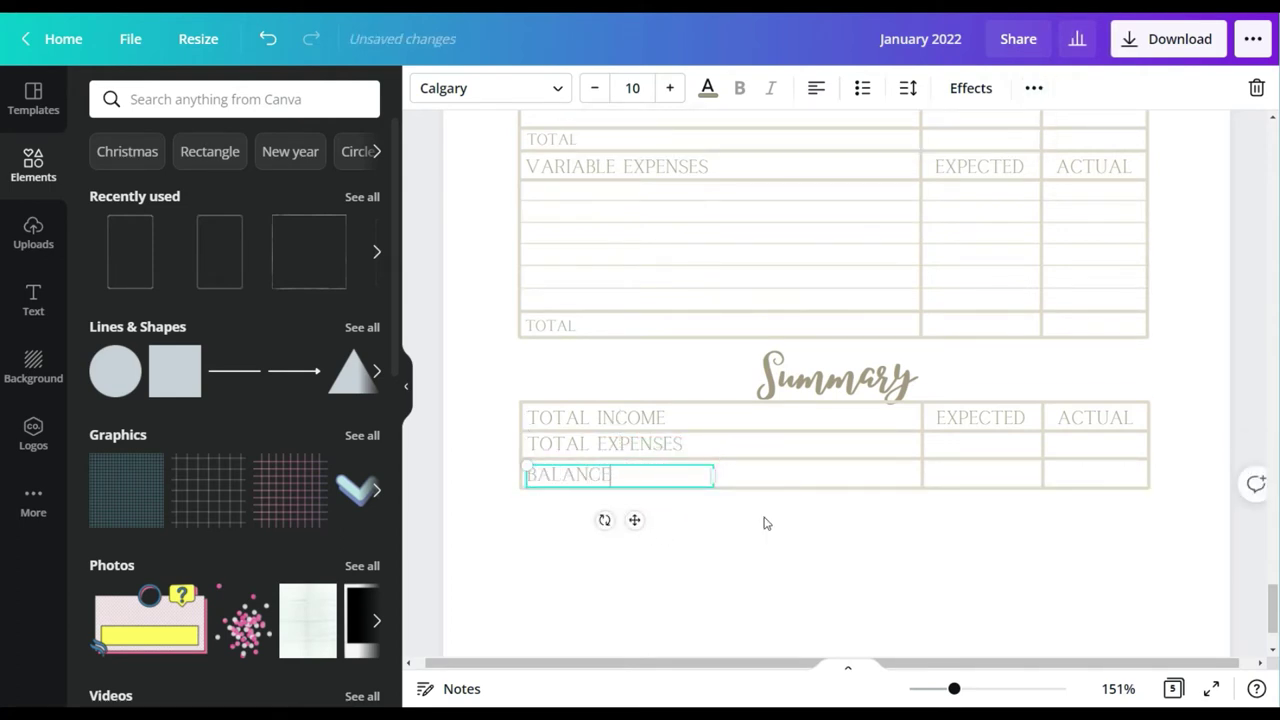
{"action": "left_click", "coordinate": [790, 545]}
{"action": "left_click", "coordinate": [600, 447]}
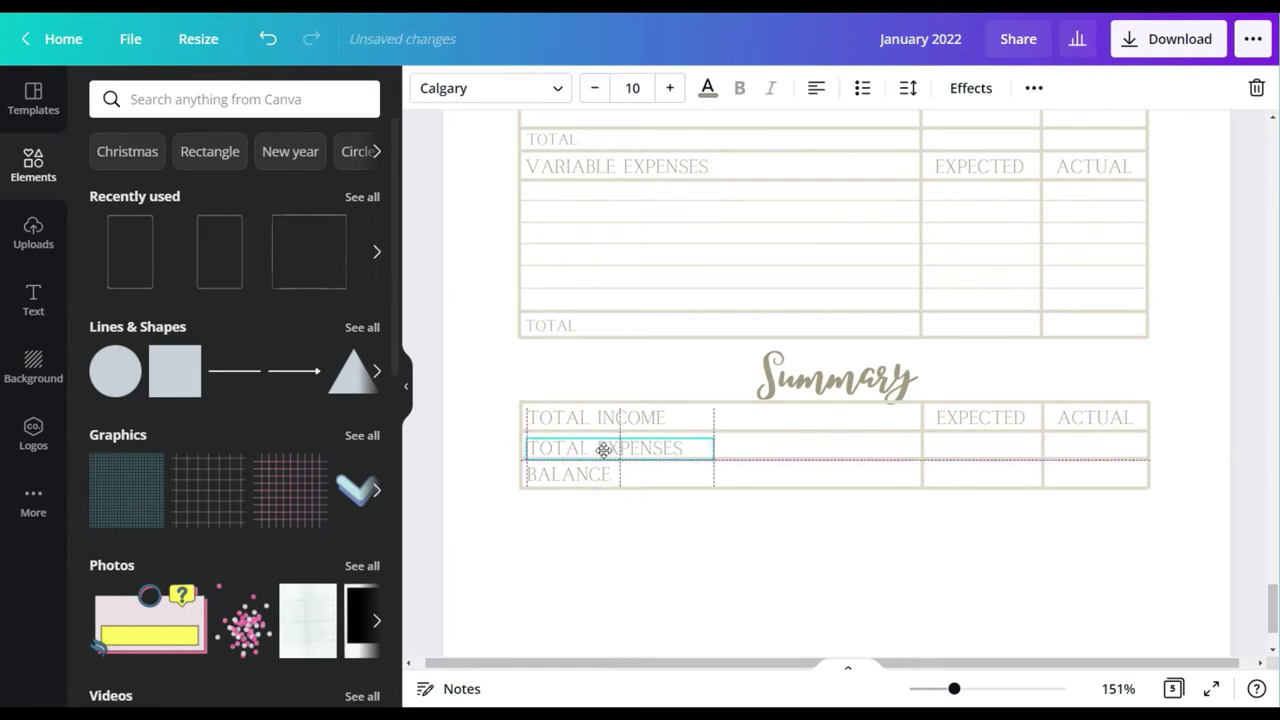
{"action": "left_click", "coordinate": [628, 611]}
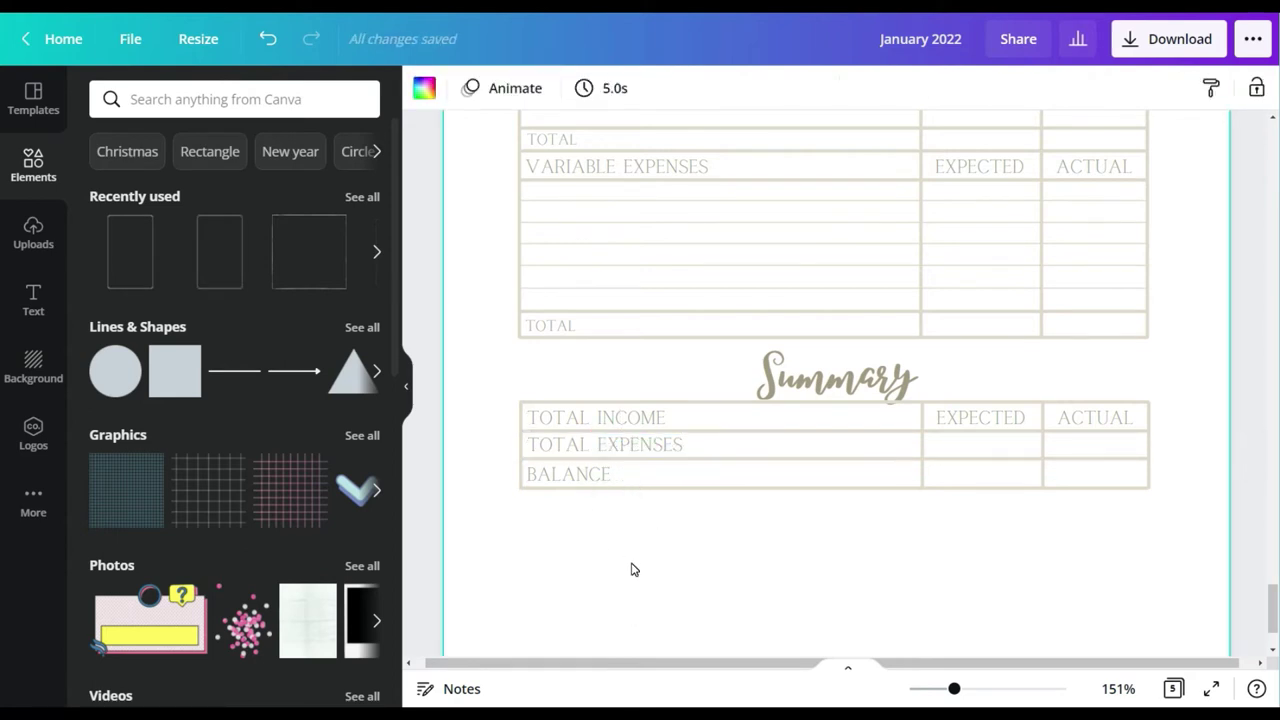
Step: Bring the Summary heading forward so it overlaps the table's top line
{"action": "scroll", "coordinate": [634, 569], "scroll_direction": "down", "scroll_amount": 1}
{"action": "left_click", "coordinate": [838, 303]}
{"action": "left_click", "coordinate": [1036, 89]}
{"action": "left_click", "coordinate": [816, 134]}
{"action": "left_click", "coordinate": [546, 194]}
{"action": "left_click", "coordinate": [804, 543]}
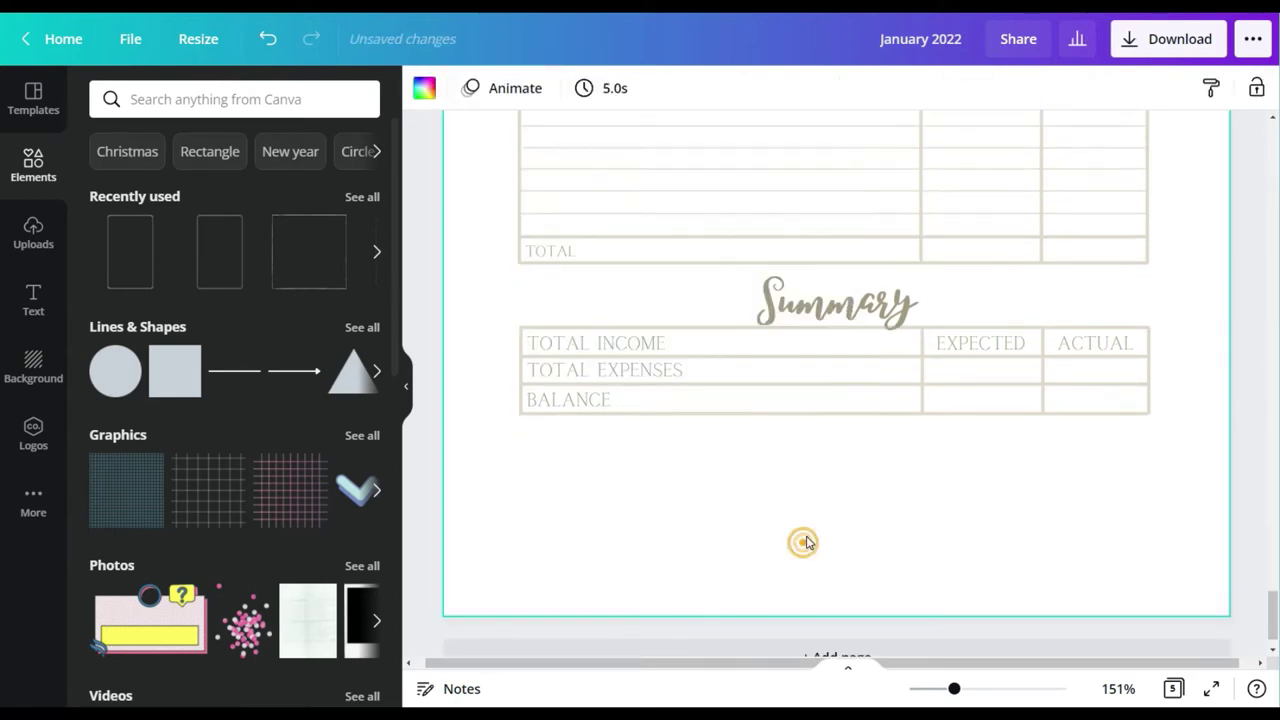
Step: Move the Summary table's EXPECTED and ACTUAL labels above its top line and level them with each other
{"action": "left_click_drag", "start_coordinate": [983, 344], "coordinate": [983, 318]}
{"action": "left_click_drag", "start_coordinate": [1098, 346], "coordinate": [1097, 318]}
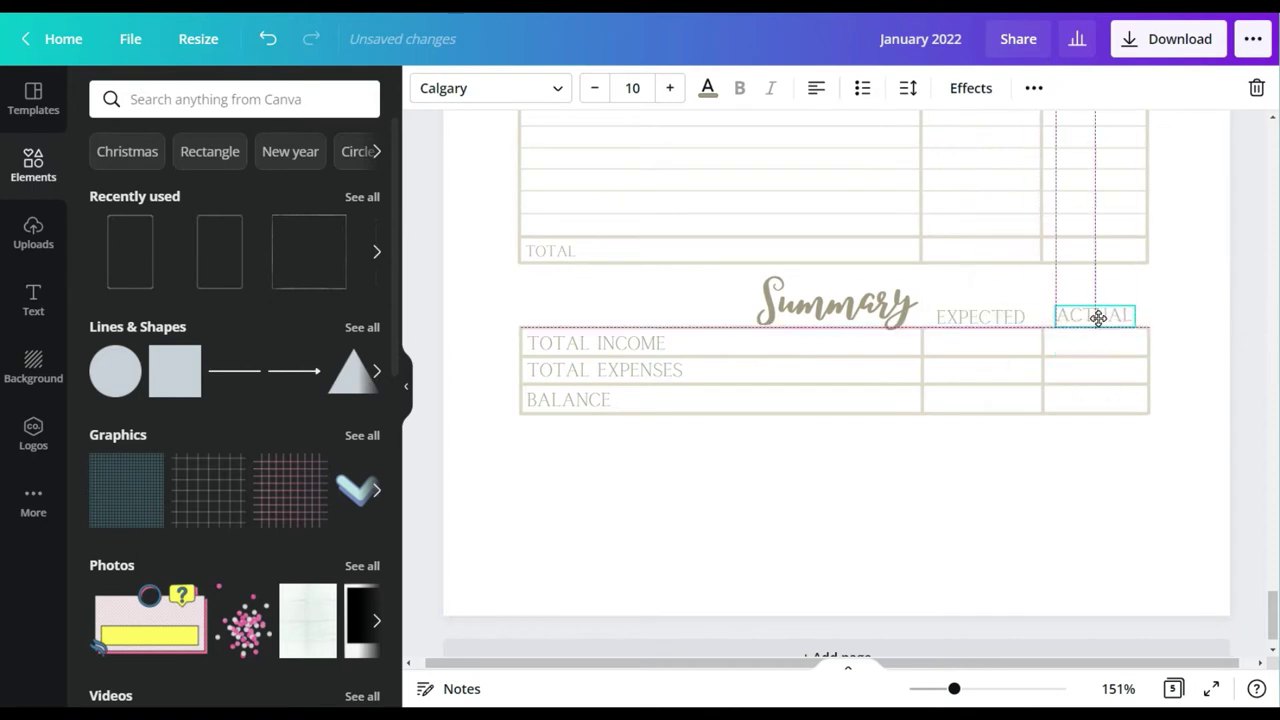
{"action": "left_click", "coordinate": [998, 318]}
{"action": "left_click", "coordinate": [1173, 289]}
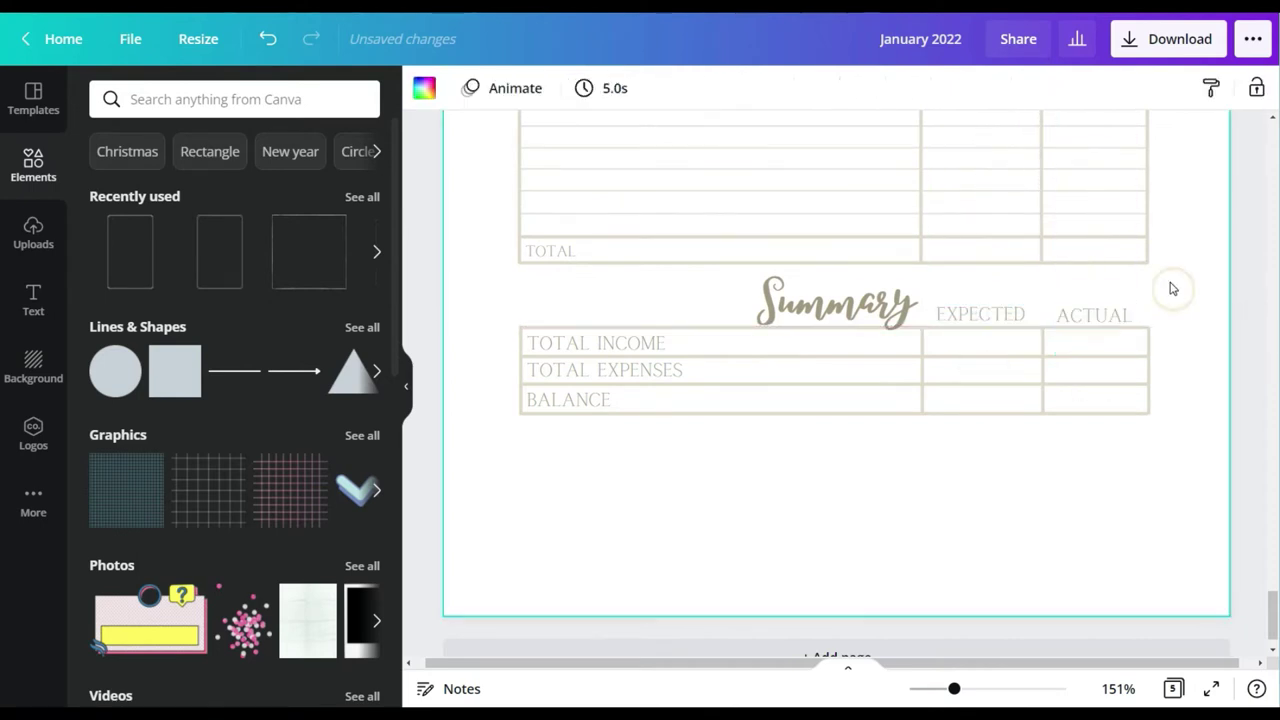
{"action": "left_click_drag", "start_coordinate": [998, 310], "coordinate": [997, 312]}
{"action": "left_click", "coordinate": [1197, 267]}
{"action": "left_click", "coordinate": [1095, 316]}
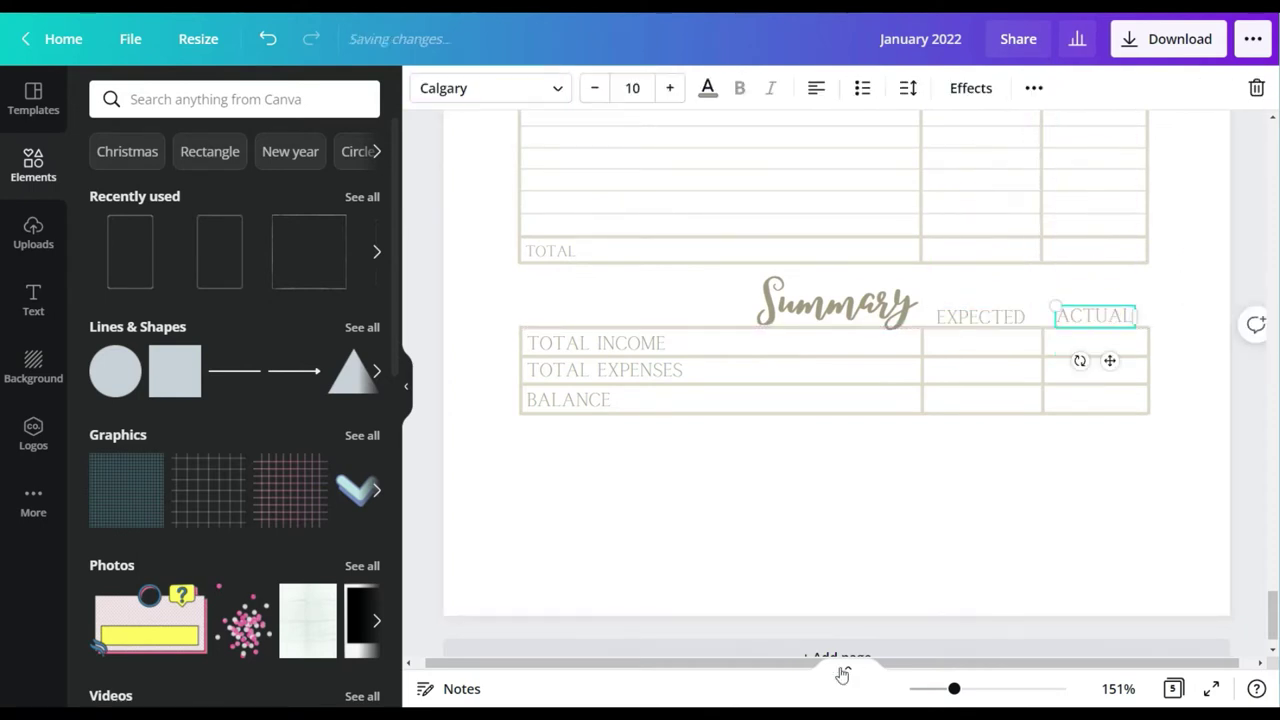
{"action": "left_click_drag", "start_coordinate": [954, 688], "coordinate": [972, 688]}
{"action": "left_click_drag", "start_coordinate": [896, 664], "coordinate": [977, 664]}
{"action": "left_click_drag", "start_coordinate": [1094, 291], "coordinate": [1094, 293]}
{"action": "left_click", "coordinate": [1214, 254]}
Step: Duplicate the Summary heading, place the copy below the Summary table near the page's left margin and change its text to Save/Invest:
{"action": "left_click", "coordinate": [1118, 688]}
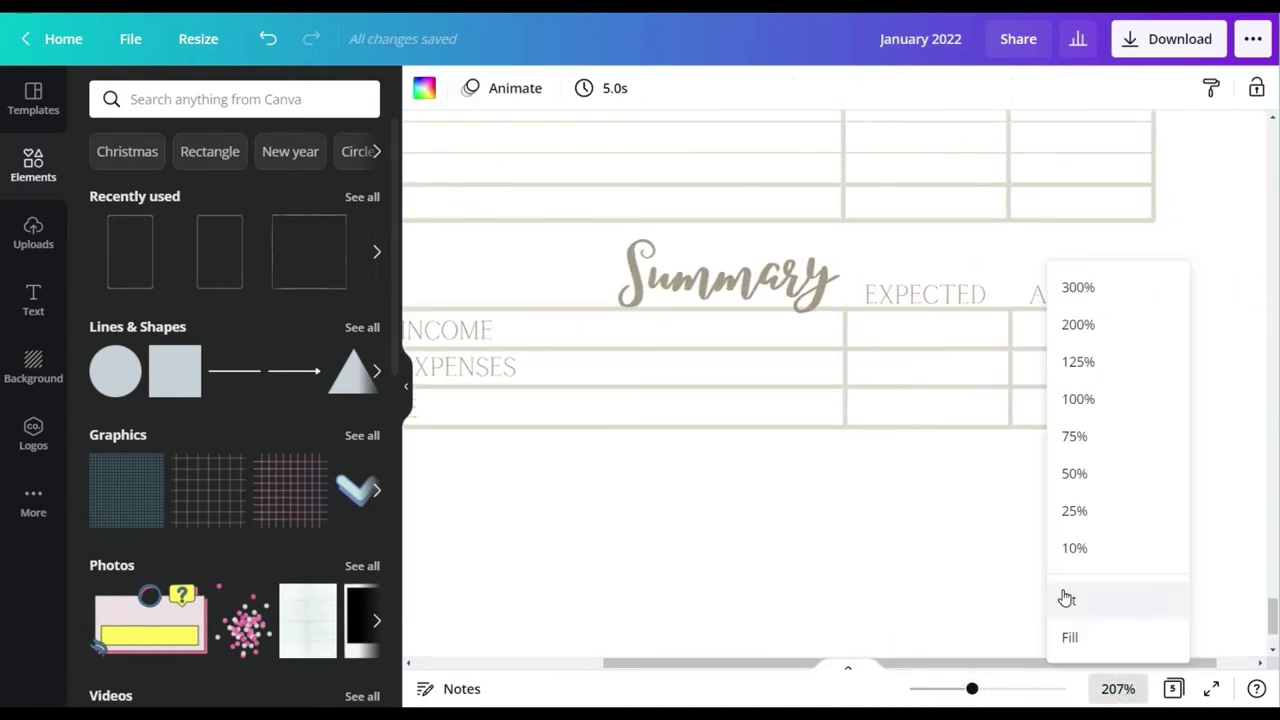
{"action": "left_click", "coordinate": [1068, 598]}
{"action": "scroll", "coordinate": [1028, 413], "scroll_direction": "down", "scroll_amount": 1}
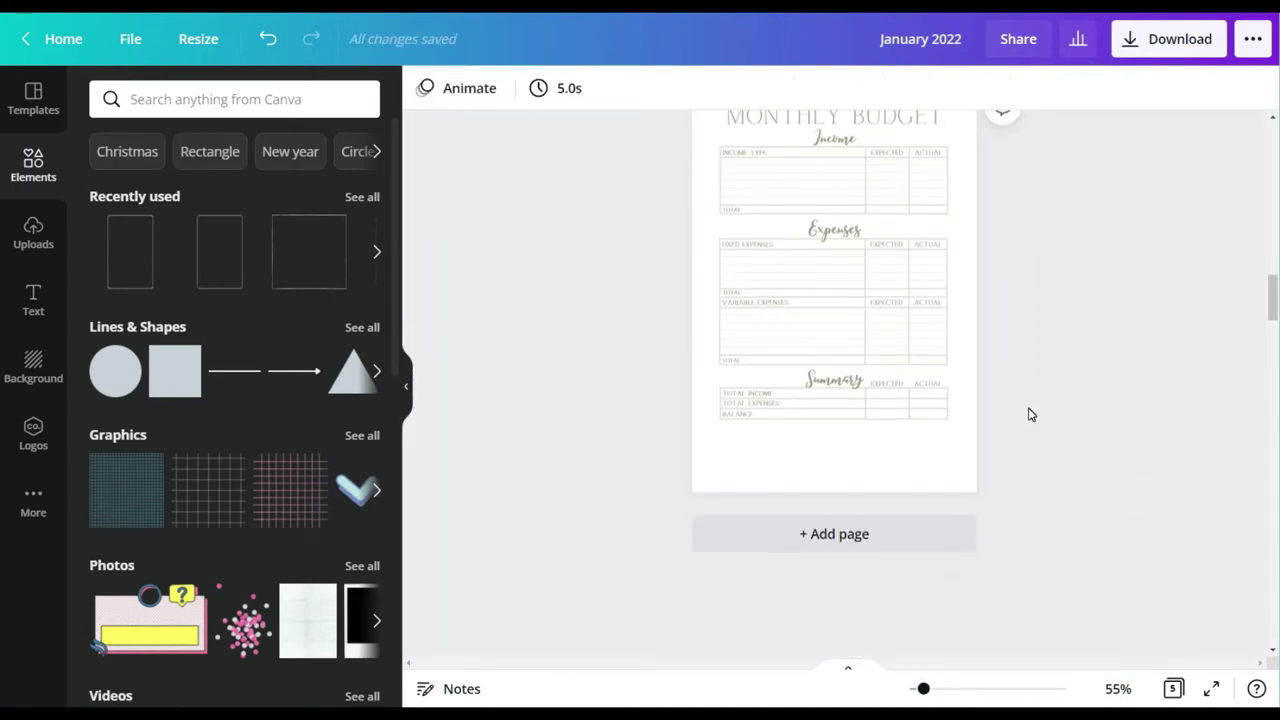
{"action": "left_click", "coordinate": [843, 383]}
{"action": "left_click", "coordinate": [1034, 88]}
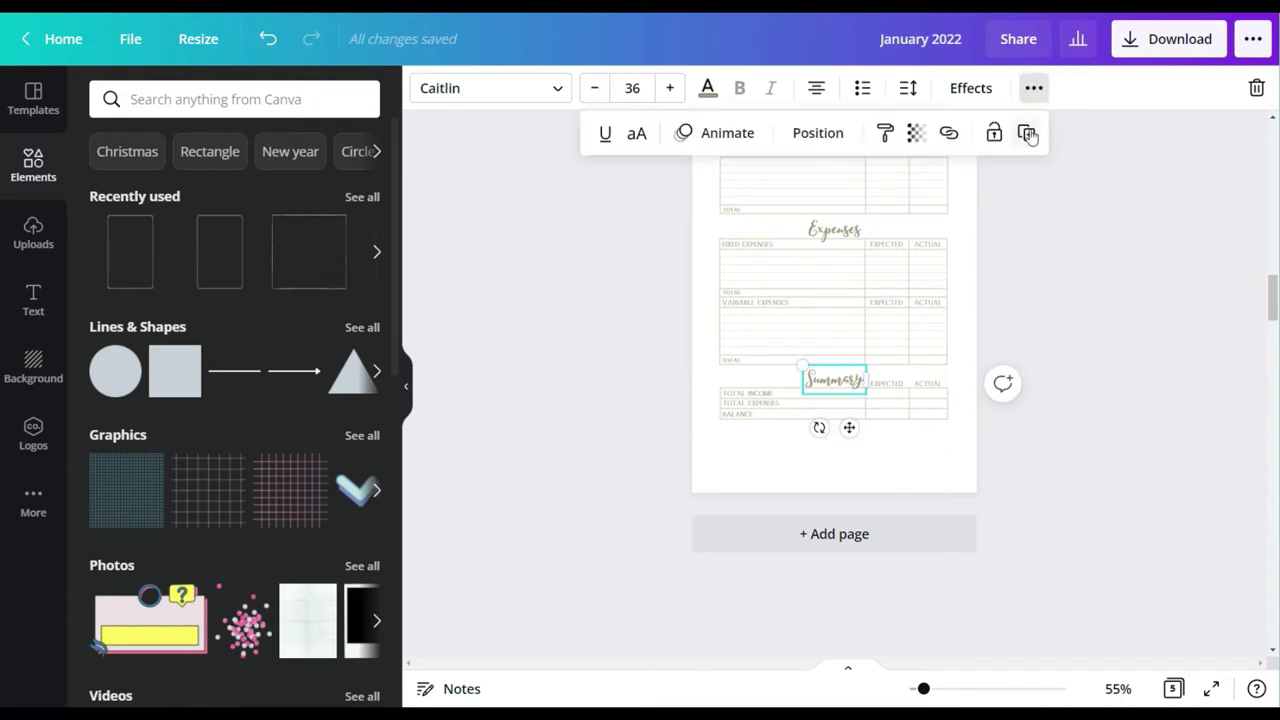
{"action": "left_click", "coordinate": [1028, 135]}
{"action": "left_click_drag", "start_coordinate": [862, 514], "coordinate": [768, 571]}
{"action": "double_click", "coordinate": [767, 520]}
{"action": "type", "text": "Save/Invest"}
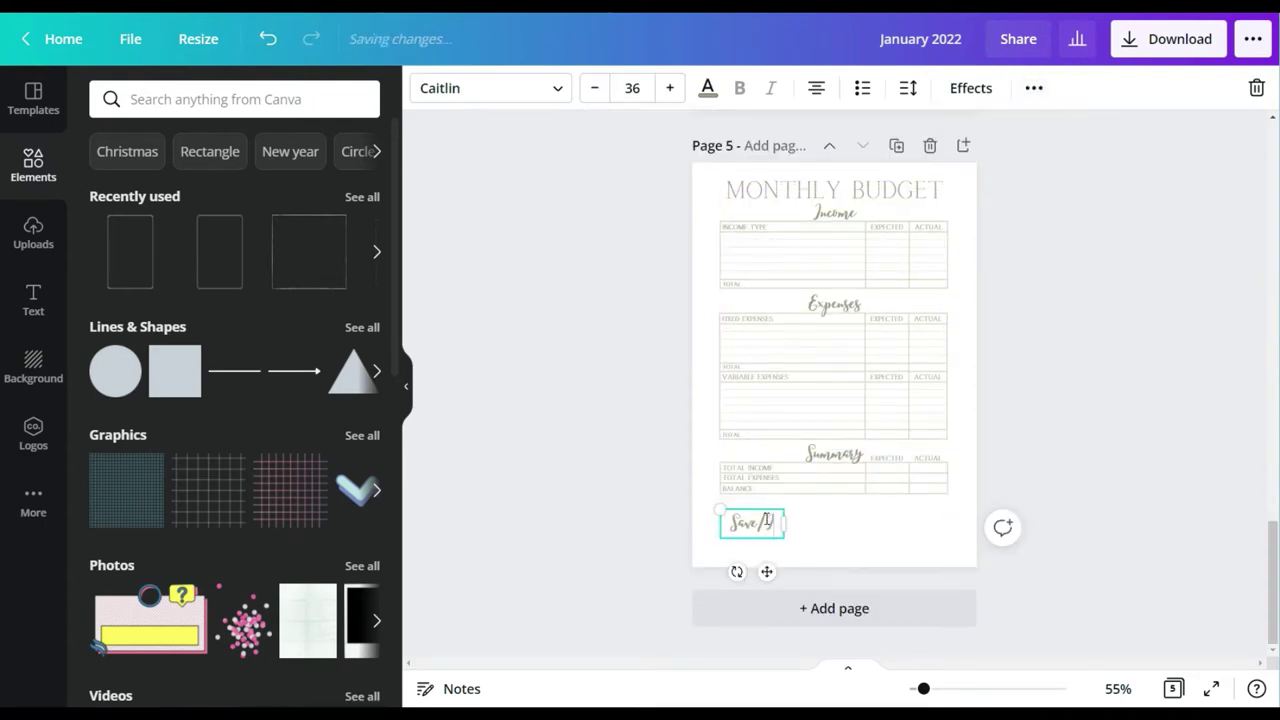
{"action": "mouse_move", "coordinate": [784, 541]}
{"action": "left_mouse_down"}
{"action": "mouse_move", "coordinate": [794, 550]}
{"action": "mouse_move", "coordinate": [771, 525]}
{"action": "left_mouse_up"}
{"action": "left_click", "coordinate": [839, 528]}
Step: Move the whole Summary section, including its heading and table, down closer to the Save/Invest heading
{"action": "left_click_drag", "start_coordinate": [708, 452], "coordinate": [953, 498]}
{"action": "left_click_drag", "start_coordinate": [837, 485], "coordinate": [837, 501]}
{"action": "left_click", "coordinate": [1073, 427]}
Step: Add another full-width horizontal line below the Variable Expenses table as its new bottom border
{"action": "left_click_drag", "start_coordinate": [923, 689], "coordinate": [943, 689]}
{"action": "scroll", "coordinate": [923, 434], "scroll_direction": "down", "scroll_amount": 2}
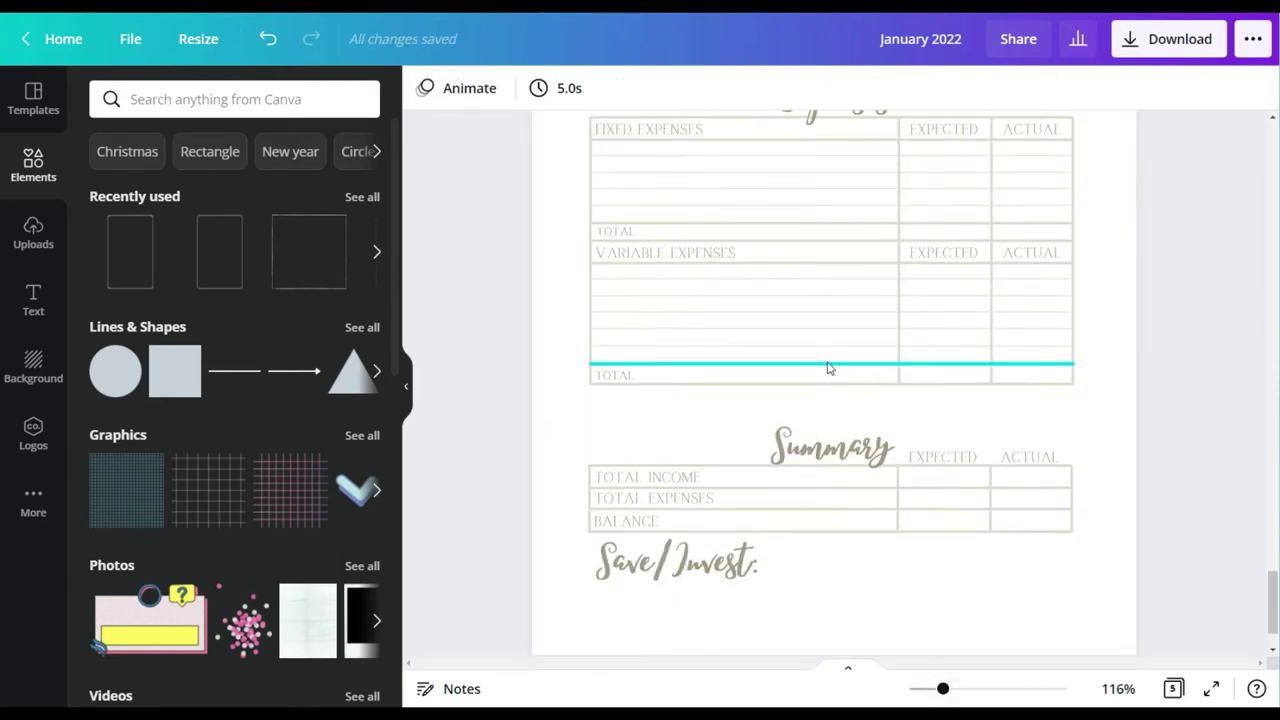
{"action": "left_click", "coordinate": [826, 366]}
{"action": "left_click_drag", "start_coordinate": [847, 398], "coordinate": [849, 437]}
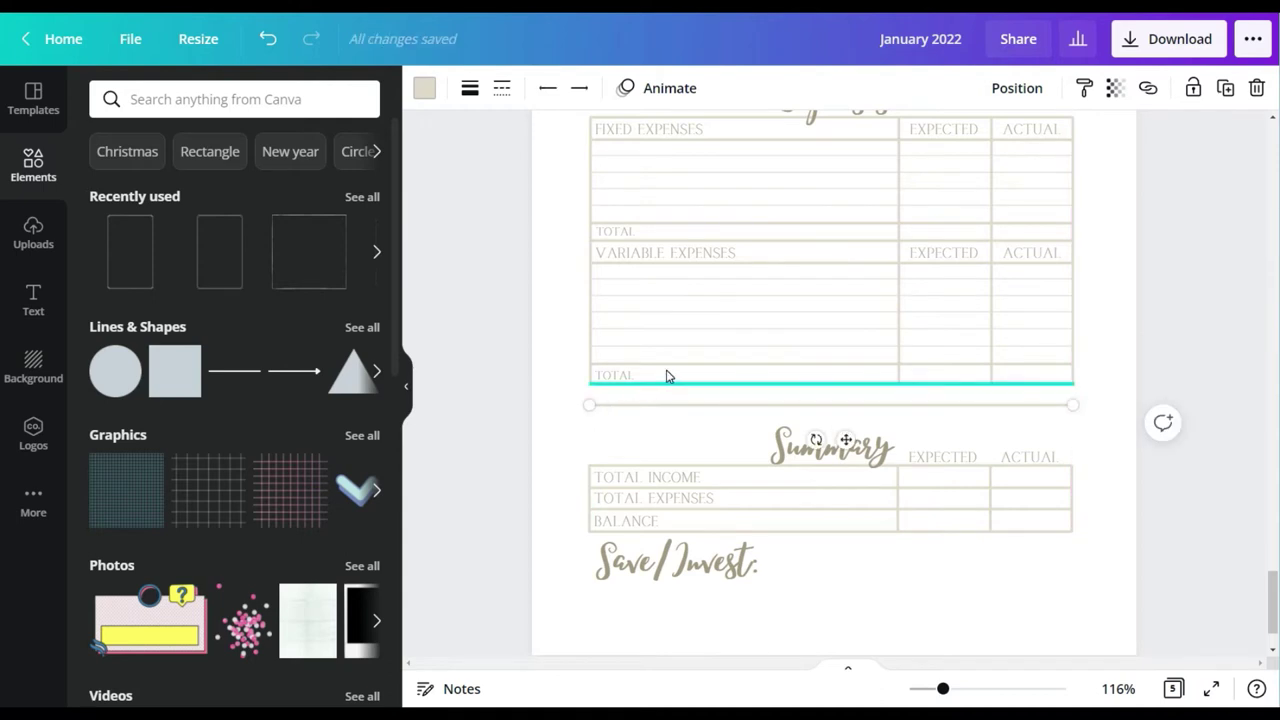
Step: Move the Variable Expenses TOTAL label into the new bottom row and set the old divider above the TOTAL row to line weight 1
{"action": "left_click", "coordinate": [620, 374]}
{"action": "left_click_drag", "start_coordinate": [946, 689], "coordinate": [966, 689]}
{"action": "left_click_drag", "start_coordinate": [632, 662], "coordinate": [571, 660]}
{"action": "left_click_drag", "start_coordinate": [570, 416], "coordinate": [571, 445]}
{"action": "left_click", "coordinate": [568, 399]}
{"action": "left_click", "coordinate": [470, 88]}
{"action": "left_click_drag", "start_coordinate": [585, 146], "coordinate": [575, 145]}
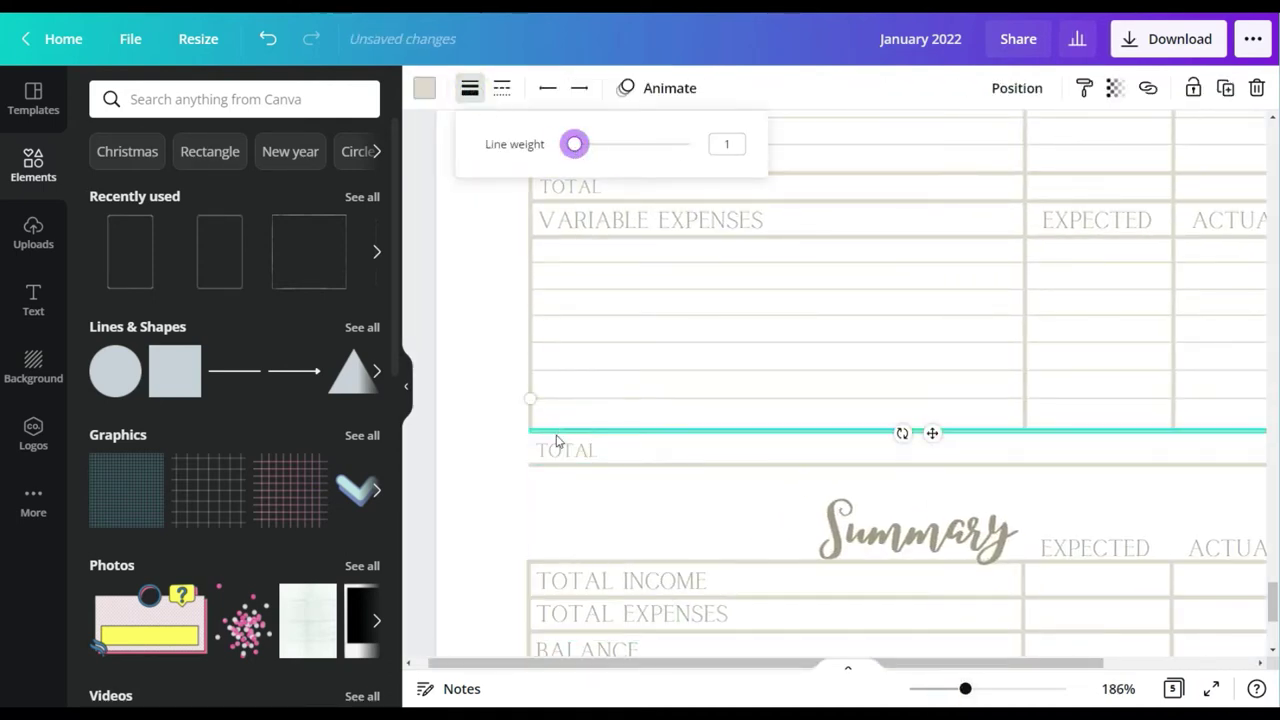
Step: Extend all the vertical lines of the Variable Expenses table down to its new bottom border
{"action": "left_click", "coordinate": [530, 420]}
{"action": "left_click_drag", "start_coordinate": [530, 431], "coordinate": [527, 463]}
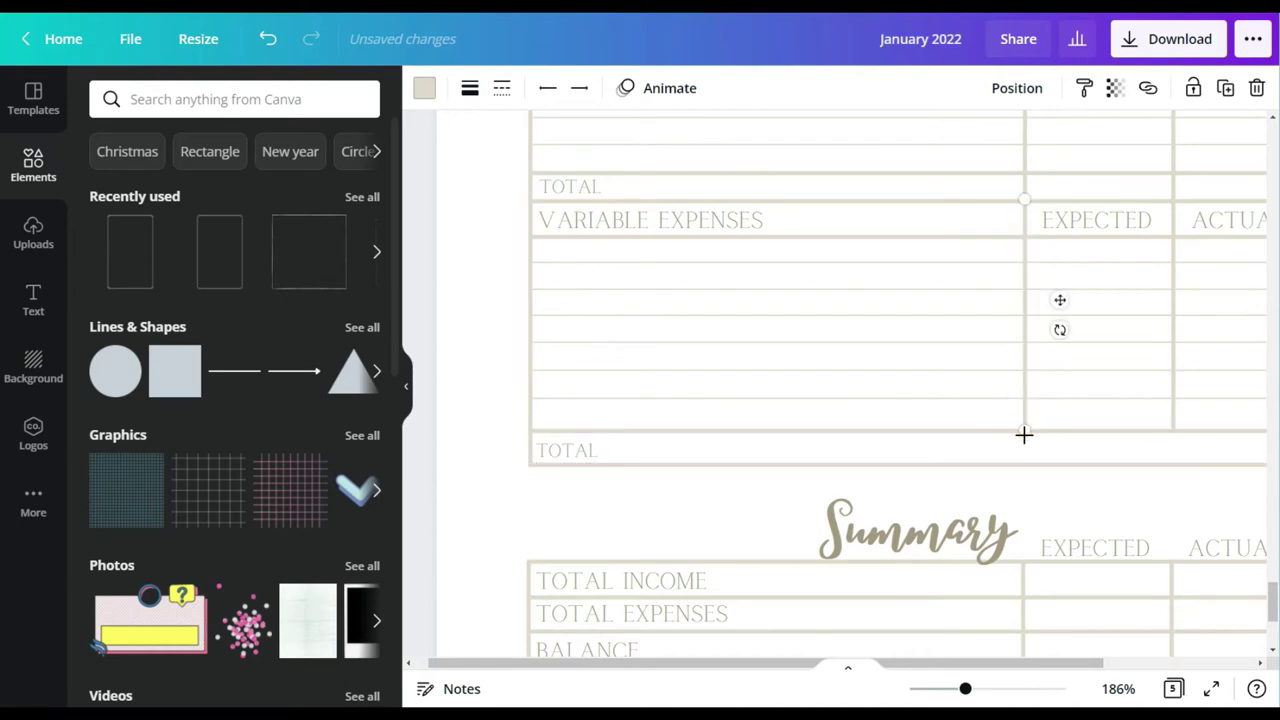
{"action": "left_click_drag", "start_coordinate": [1024, 467], "coordinate": [1024, 468]}
{"action": "left_click", "coordinate": [1174, 418]}
{"action": "left_click_drag", "start_coordinate": [1174, 430], "coordinate": [1174, 465]}
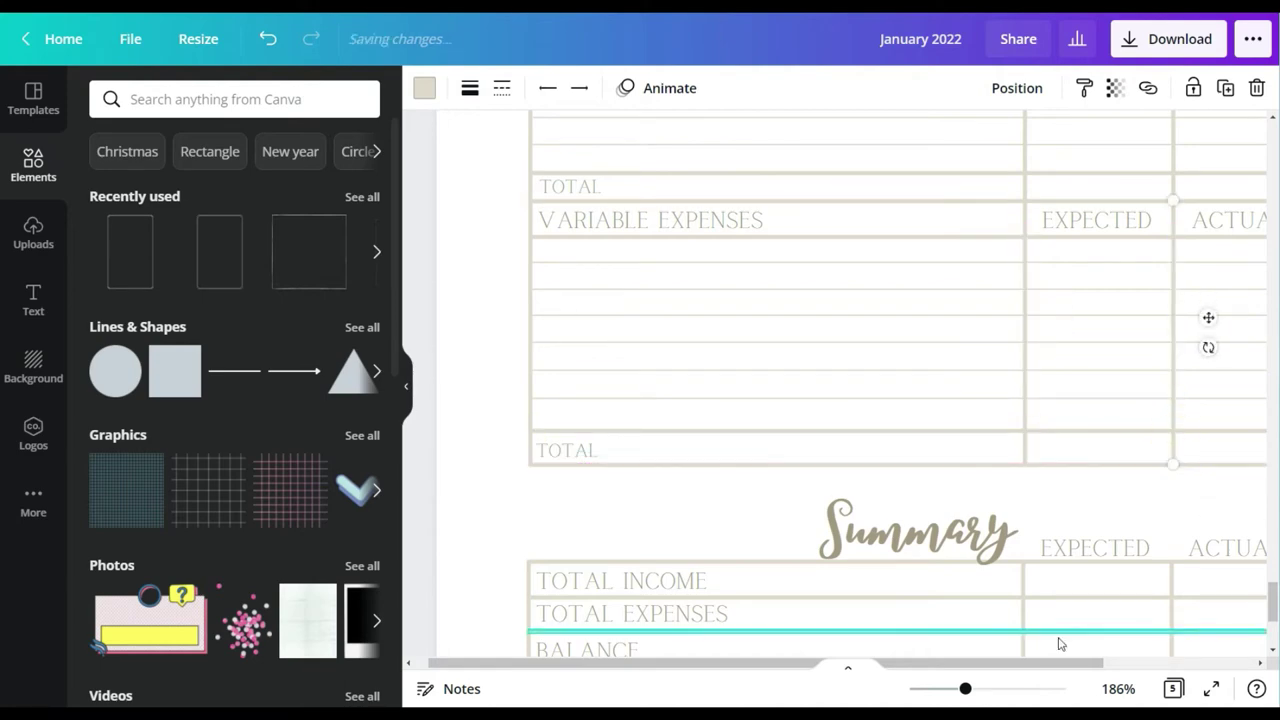
{"action": "left_click_drag", "start_coordinate": [1062, 662], "coordinate": [1167, 662]}
{"action": "left_click", "coordinate": [1171, 426]}
{"action": "left_click_drag", "start_coordinate": [1171, 431], "coordinate": [1171, 465]}
Step: Nudge the whole Summary section slightly up and sideways so its table lines up with the Expenses table edges
{"action": "left_click", "coordinate": [1173, 688]}
{"action": "left_click", "coordinate": [1109, 688]}
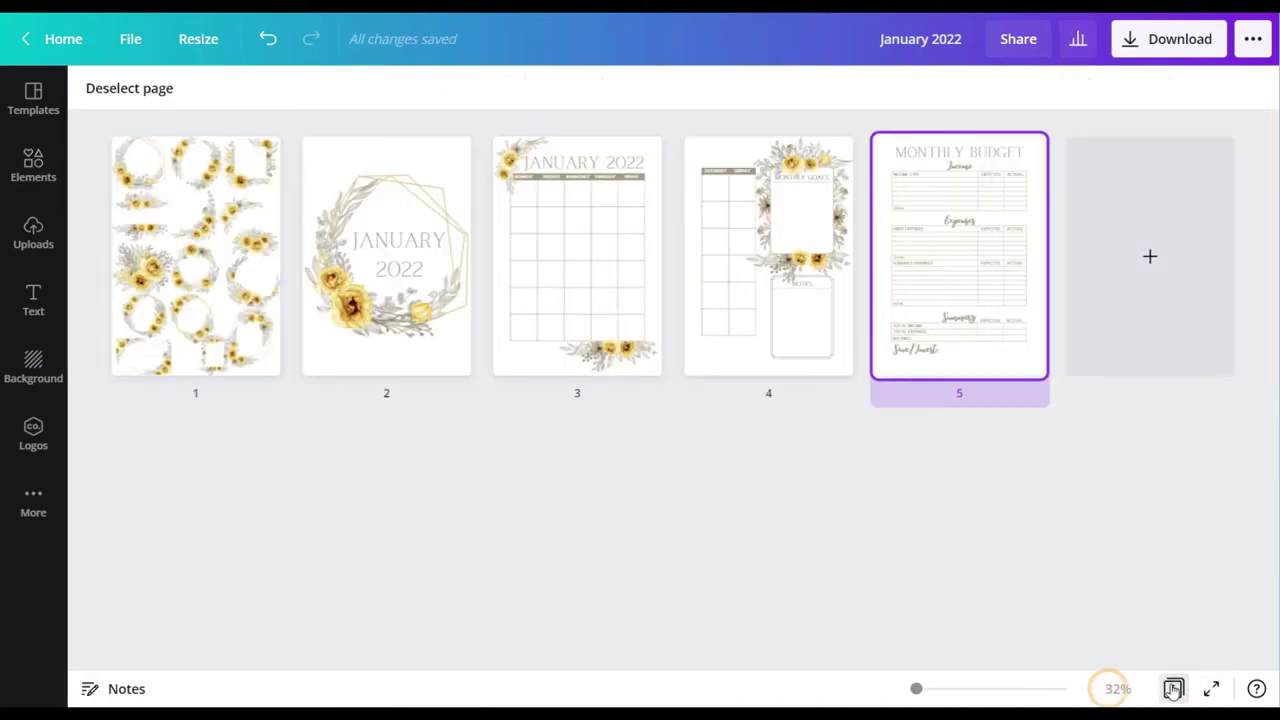
{"action": "left_click", "coordinate": [1090, 597]}
{"action": "left_click_drag", "start_coordinate": [697, 474], "coordinate": [960, 516]}
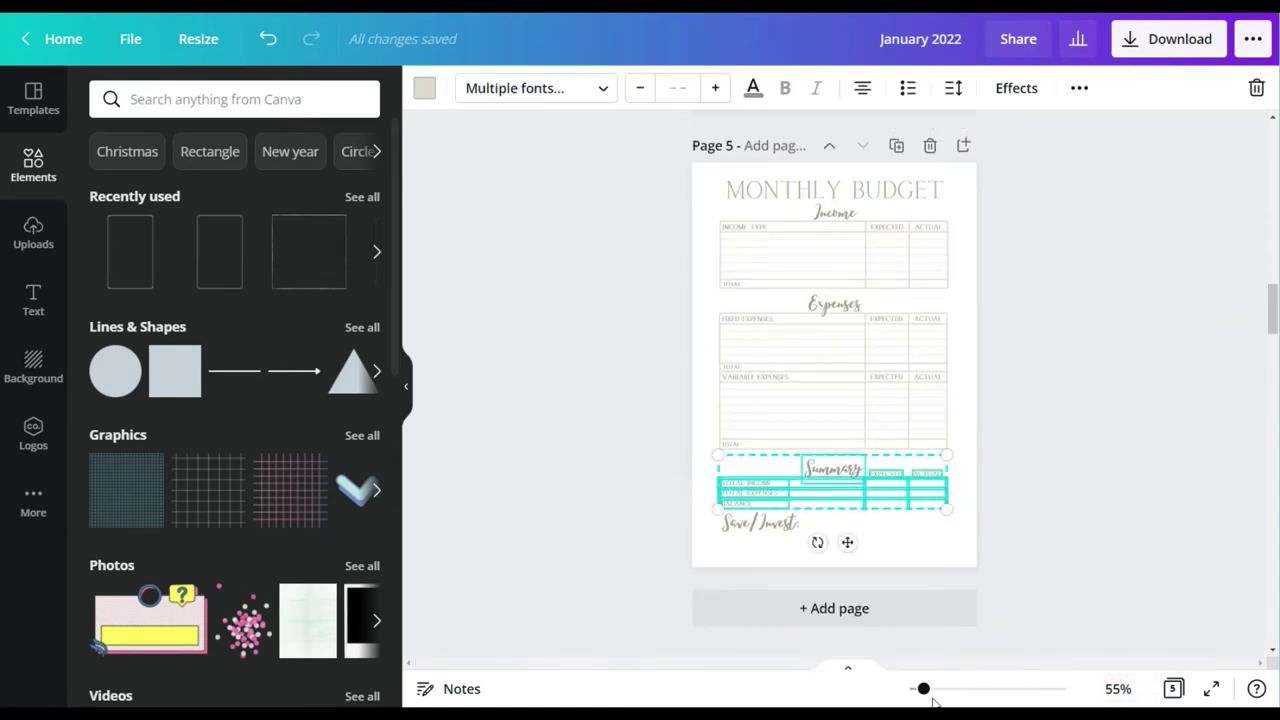
{"action": "left_click_drag", "start_coordinate": [923, 688], "coordinate": [943, 688]}
{"action": "left_click_drag", "start_coordinate": [1103, 471], "coordinate": [586, 580]}
{"action": "left_click_drag", "start_coordinate": [855, 542], "coordinate": [863, 537]}
{"action": "left_click_drag", "start_coordinate": [943, 688], "coordinate": [959, 688]}
{"action": "scroll", "coordinate": [928, 531], "scroll_direction": "down", "scroll_amount": 1}
{"action": "left_click_drag", "start_coordinate": [842, 482], "coordinate": [841, 477]}
{"action": "left_click", "coordinate": [1118, 688]}
{"action": "left_click", "coordinate": [1100, 612]}
{"action": "left_click", "coordinate": [1063, 475]}
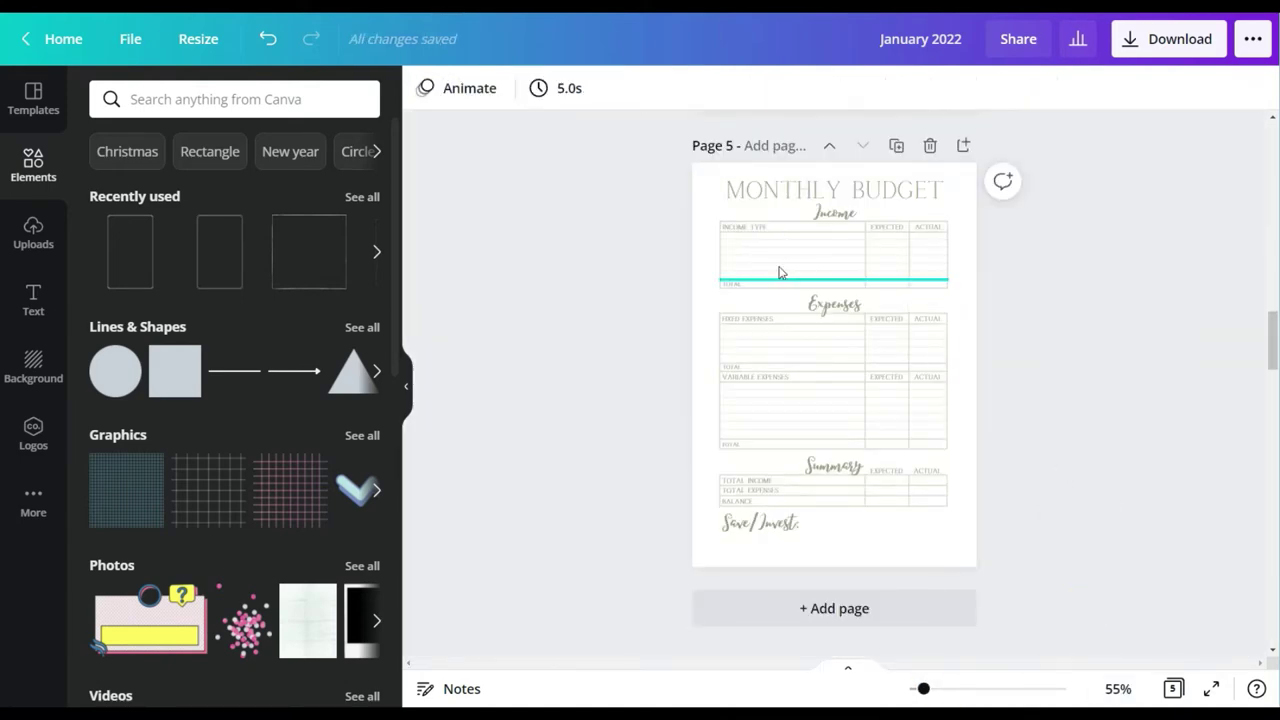
Step: Move all sections below the Monthly Budget title down slightly to leave more space under the title
{"action": "scroll", "coordinate": [780, 272], "scroll_direction": "up", "scroll_amount": 1}
{"action": "left_click_drag", "start_coordinate": [683, 288], "coordinate": [997, 606]}
{"action": "left_click_drag", "start_coordinate": [886, 339], "coordinate": [886, 346]}
{"action": "left_click", "coordinate": [1061, 350]}
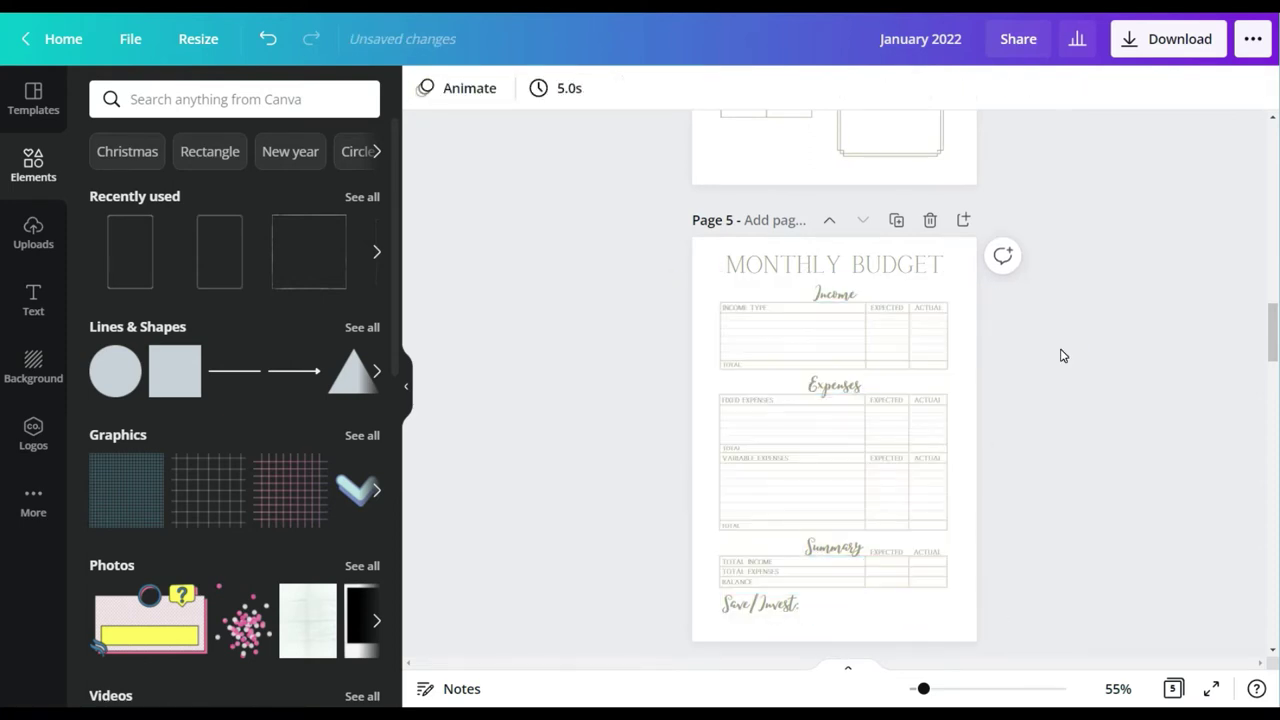
Step: Set the Save/Invest heading's font size to 28 and line it up with the tables' left edge
{"action": "scroll", "coordinate": [960, 426], "scroll_direction": "down", "scroll_amount": 1}
{"action": "left_click", "coordinate": [760, 526]}
{"action": "left_click", "coordinate": [632, 88]}
{"action": "left_click", "coordinate": [641, 252]}
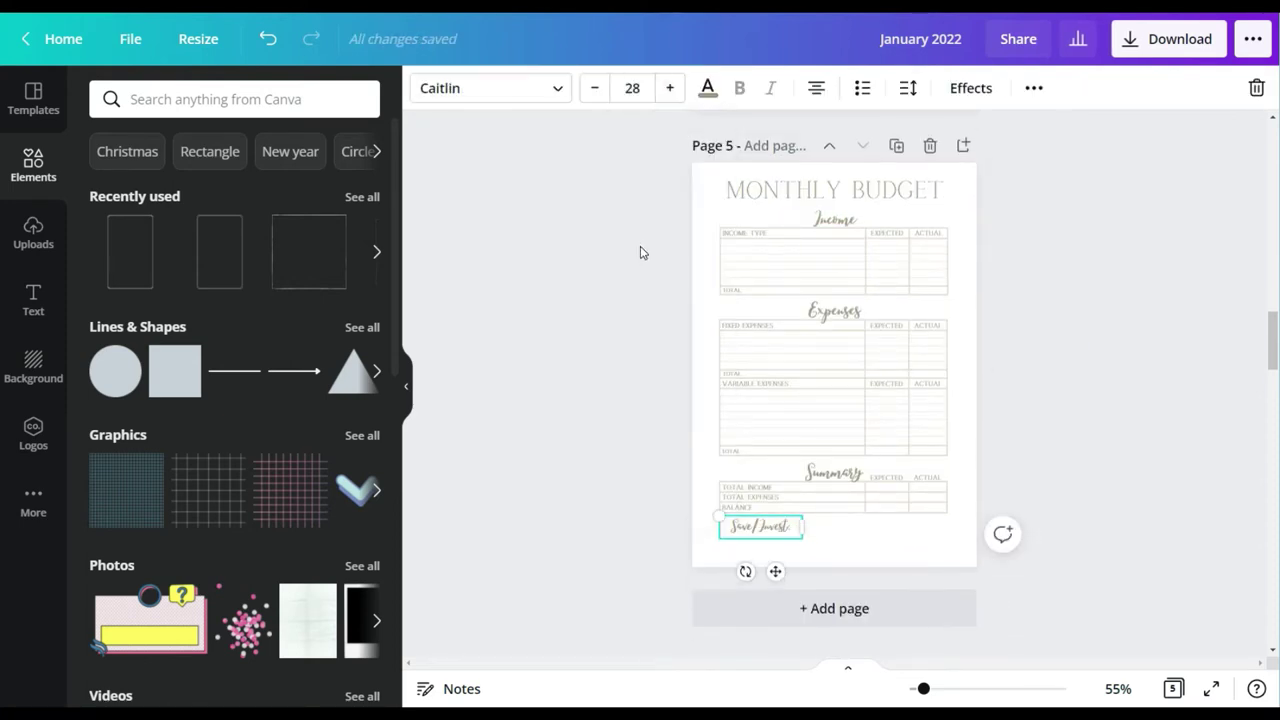
{"action": "left_click", "coordinate": [1137, 365]}
Step: Place a copy of a thin table line after the Save/Invest heading and shorten it to end near the EXPECTED column
{"action": "scroll", "coordinate": [1014, 434], "scroll_direction": "down", "scroll_amount": 1}
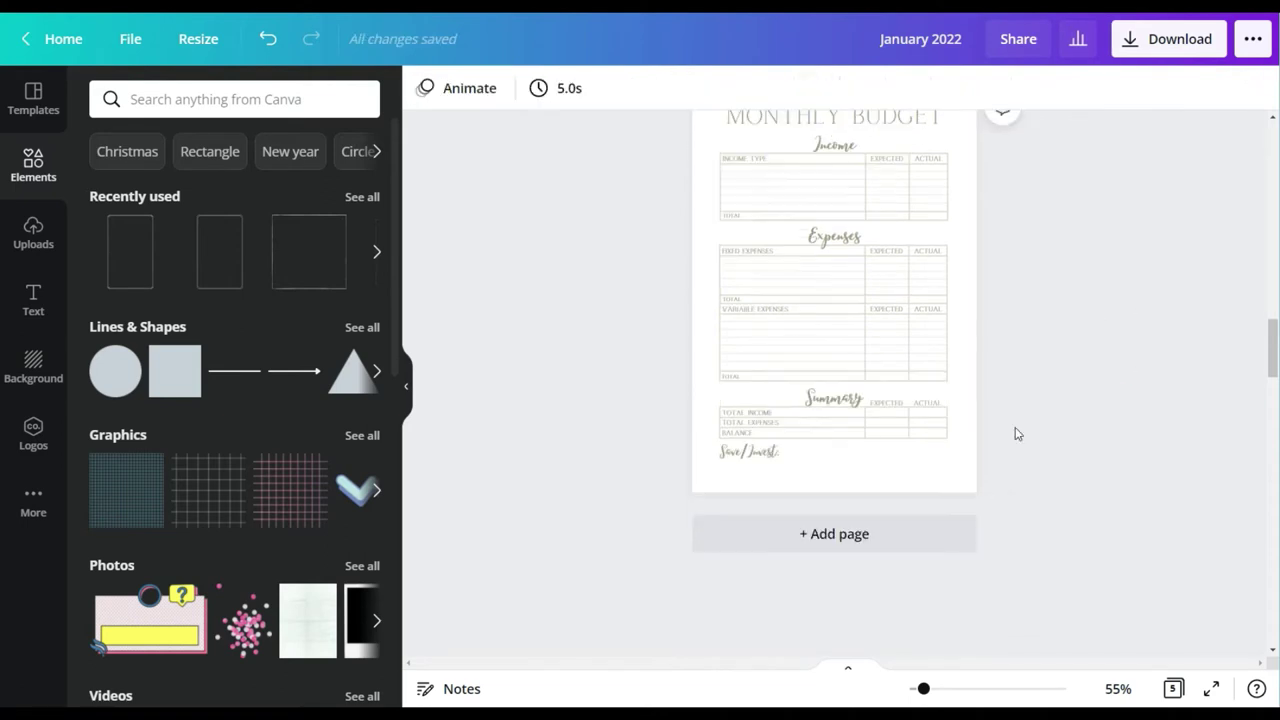
{"action": "scroll", "coordinate": [923, 466], "scroll_direction": "up", "scroll_amount": 3}
{"action": "left_click_drag", "start_coordinate": [780, 361], "coordinate": [868, 471]}
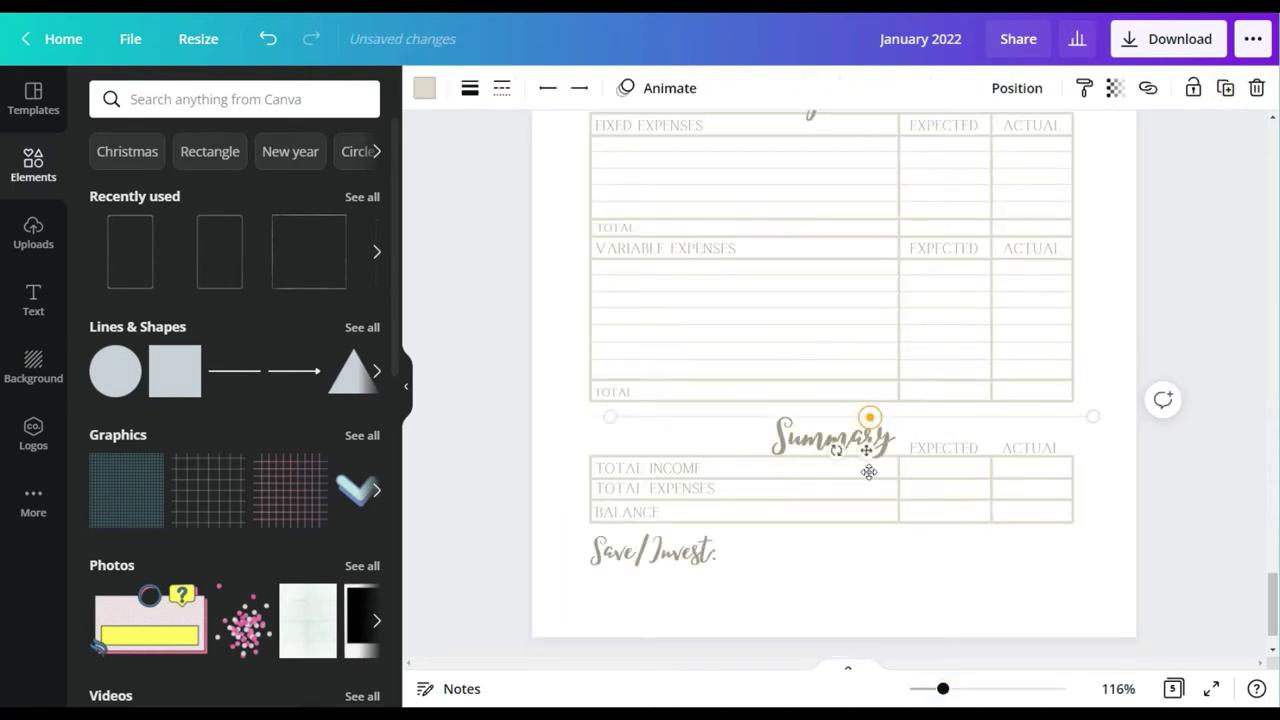
{"action": "left_click_drag", "start_coordinate": [1086, 578], "coordinate": [779, 584]}
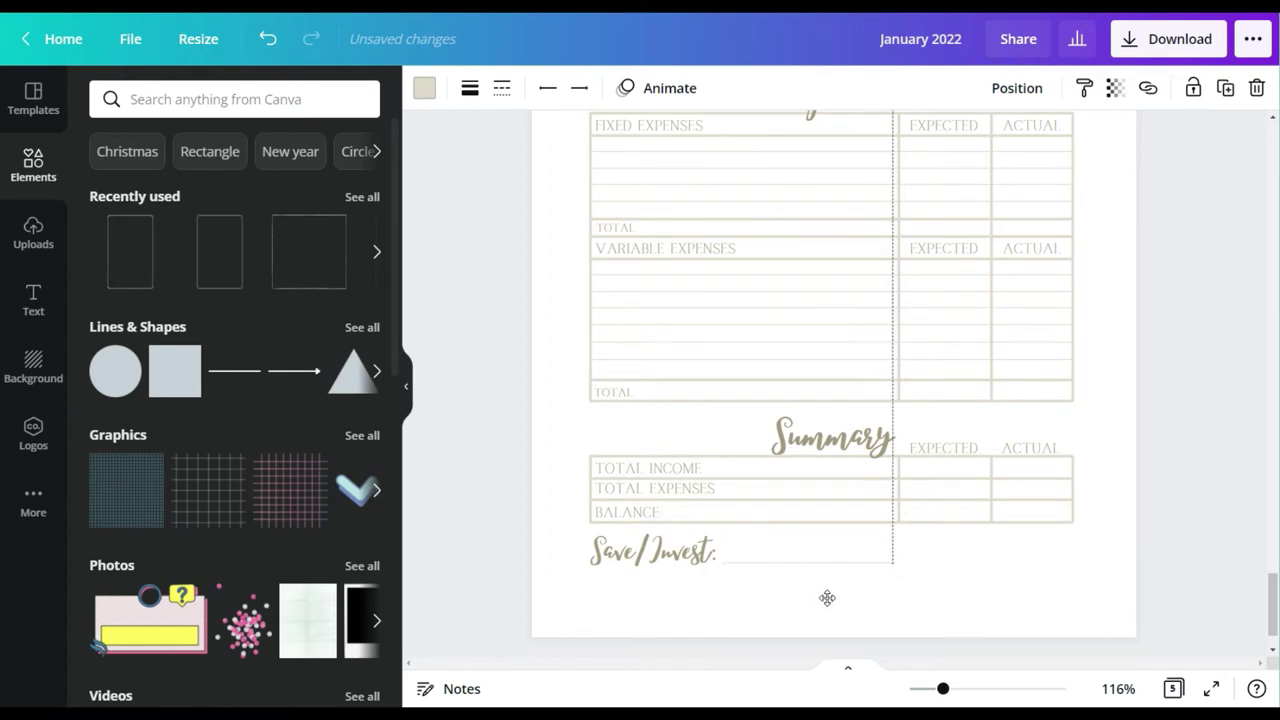
{"action": "left_click", "coordinate": [952, 571]}
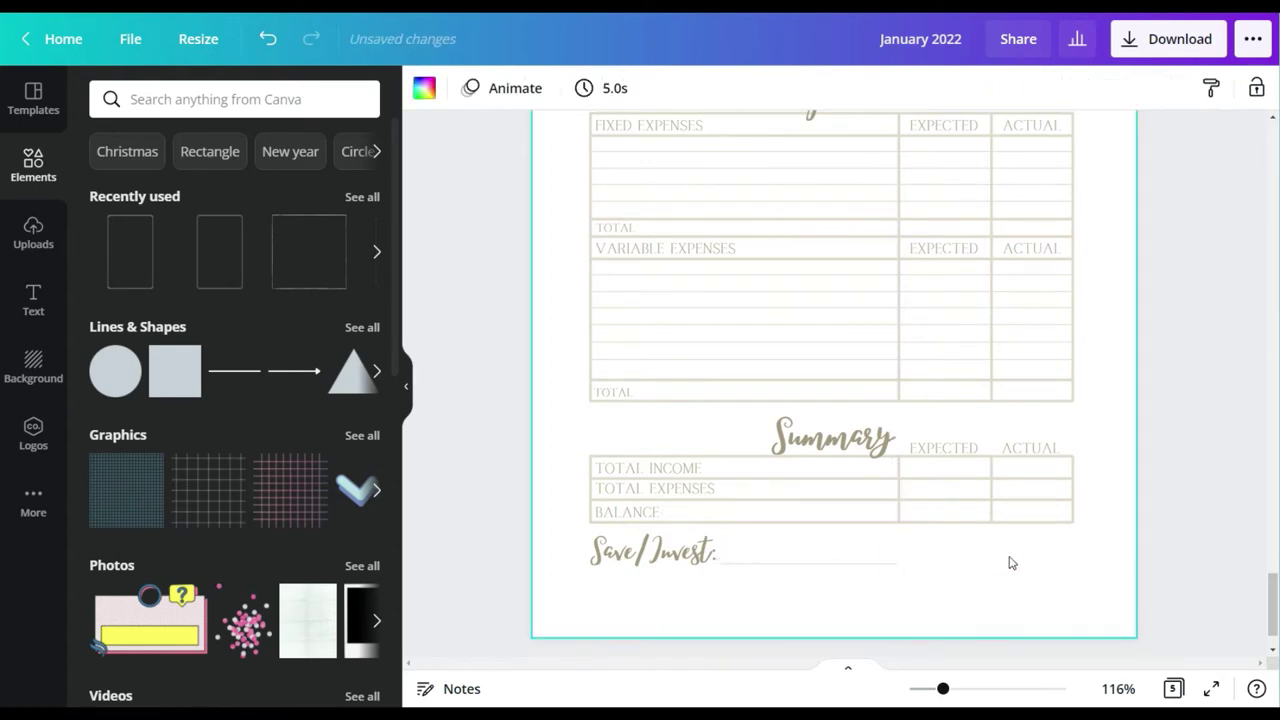
Step: Copy the yellow flower bouquet from the earlier page of floral graphics and paste it onto the Monthly Budget page
{"action": "scroll", "coordinate": [1008, 560], "scroll_direction": "down", "scroll_amount": 3}
{"action": "scroll", "coordinate": [1077, 509], "scroll_direction": "up", "scroll_amount": 5}
{"action": "scroll", "coordinate": [1055, 480], "scroll_direction": "up", "scroll_amount": 20}
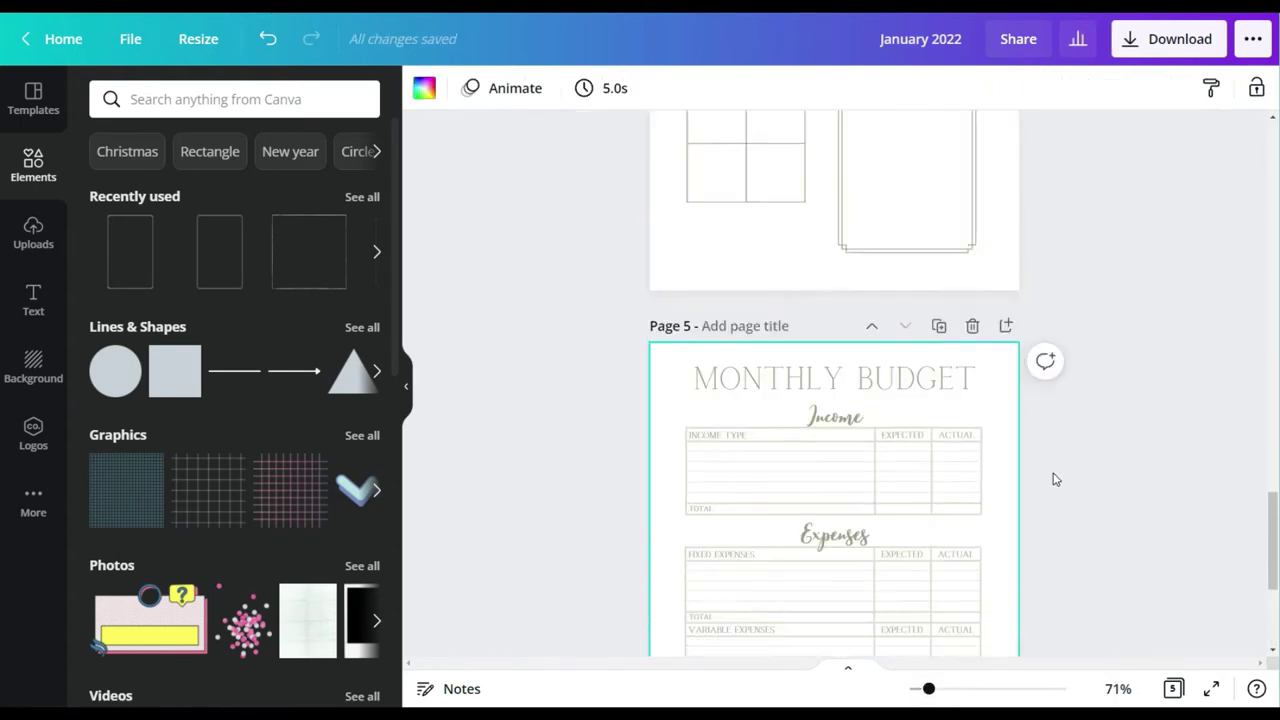
{"action": "left_click", "coordinate": [730, 300]}
{"action": "key", "text": "ctrl+c"}
{"action": "scroll", "coordinate": [738, 300], "scroll_direction": "down", "scroll_amount": 12}
{"action": "key", "text": "ctrl+v"}
{"action": "left_click_drag", "start_coordinate": [738, 268], "coordinate": [928, 523]}
{"action": "scroll", "coordinate": [928, 523], "scroll_direction": "down", "scroll_amount": 11}
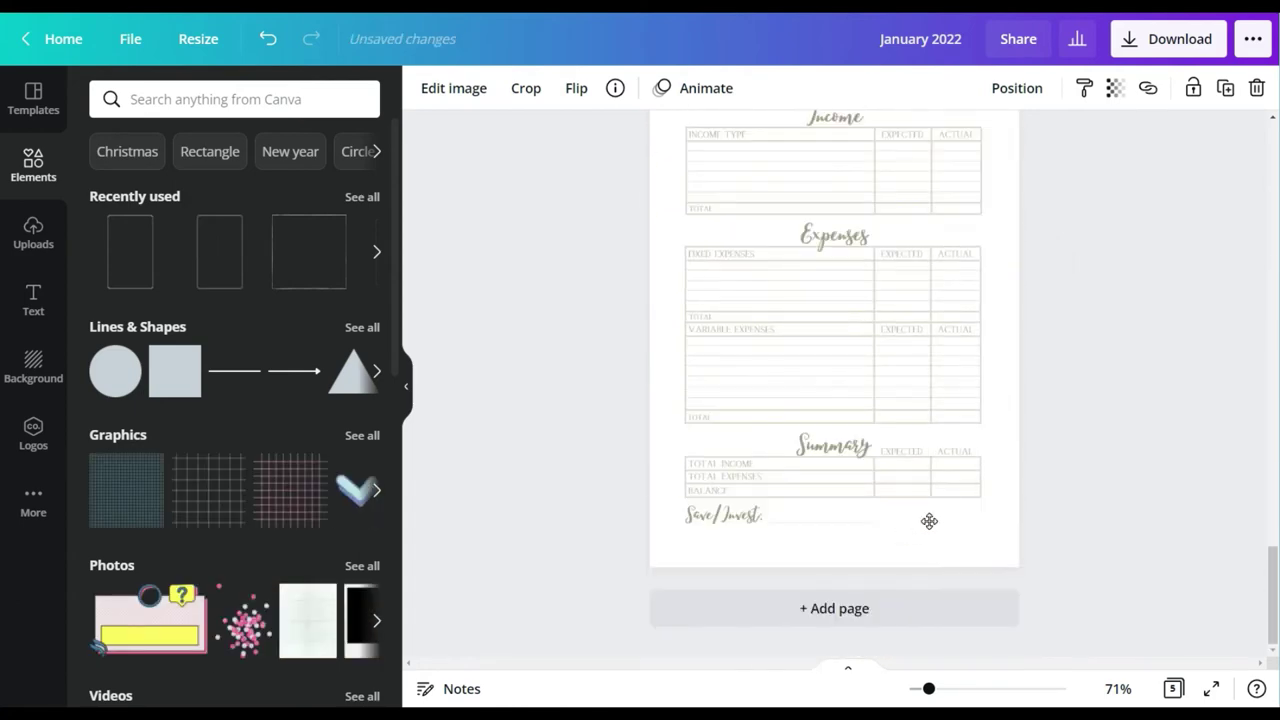
Step: Shrink and tilt the bouquet, and position it in the page's lower right corner beside the Save/Invest line
{"action": "left_click_drag", "start_coordinate": [979, 588], "coordinate": [953, 558]}
{"action": "mouse_move", "coordinate": [916, 521]}
{"action": "left_mouse_down"}
{"action": "mouse_move", "coordinate": [982, 526]}
{"action": "mouse_move", "coordinate": [939, 528]}
{"action": "left_mouse_up"}
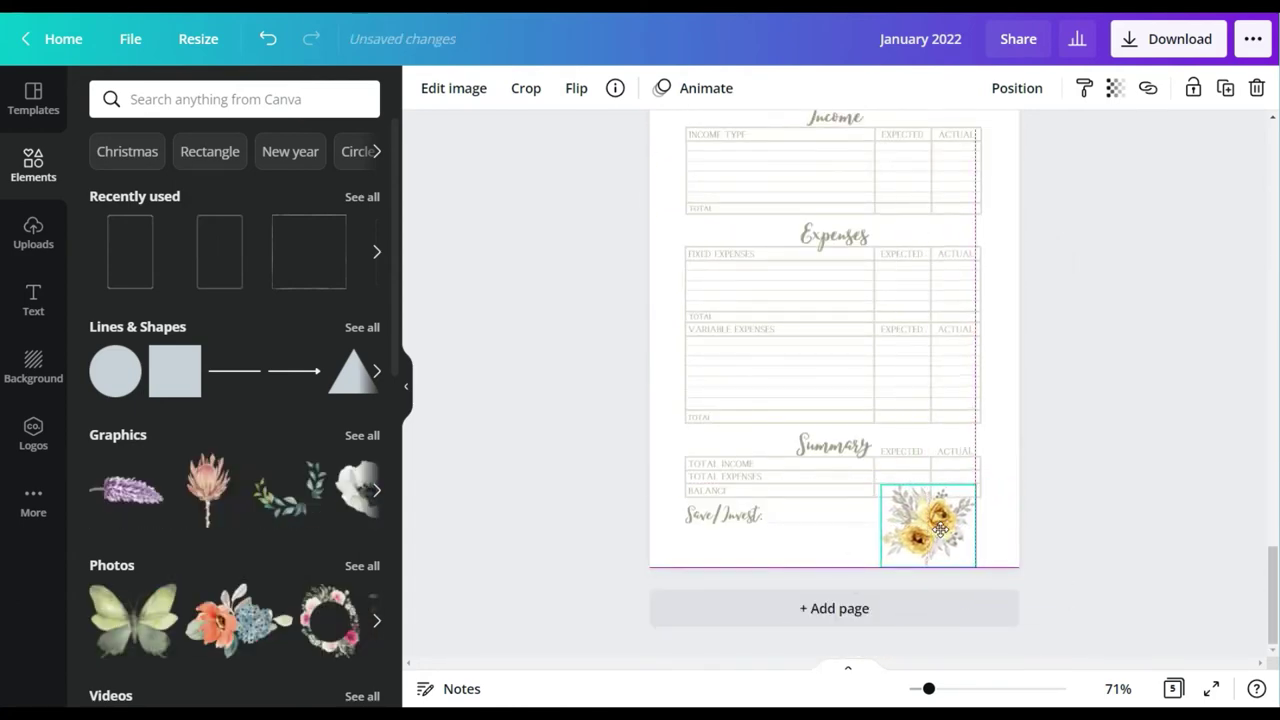
{"action": "mouse_move", "coordinate": [926, 582]}
{"action": "left_mouse_down"}
{"action": "mouse_move", "coordinate": [920, 603]}
{"action": "mouse_move", "coordinate": [880, 583]}
{"action": "mouse_move", "coordinate": [937, 581]}
{"action": "left_mouse_up"}
{"action": "left_click_drag", "start_coordinate": [969, 476], "coordinate": [961, 483]}
{"action": "left_click", "coordinate": [1109, 349]}
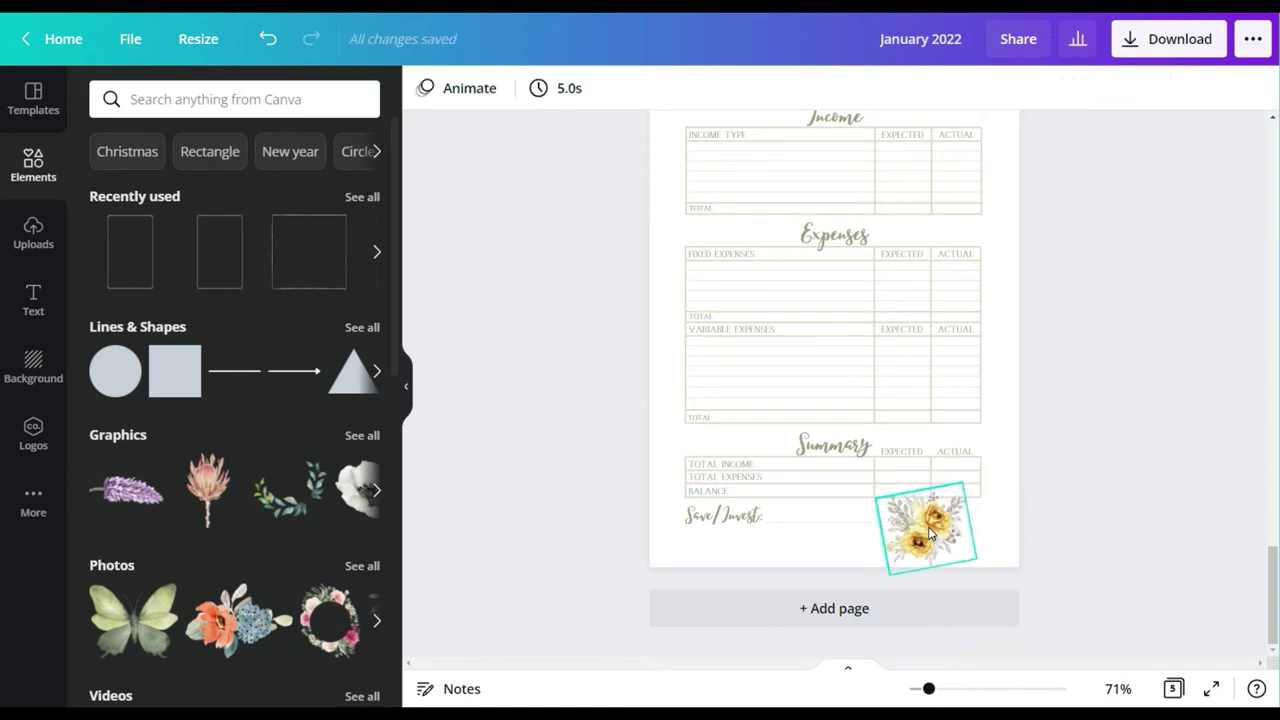
{"action": "mouse_move", "coordinate": [930, 534]}
{"action": "left_mouse_down"}
{"action": "mouse_move", "coordinate": [950, 533]}
{"action": "mouse_move", "coordinate": [944, 516]}
{"action": "left_mouse_up"}
{"action": "left_click", "coordinate": [1187, 379]}
{"action": "left_click", "coordinate": [1131, 418]}
{"action": "scroll", "coordinate": [1106, 323], "scroll_direction": "up", "scroll_amount": 1}
{"action": "scroll", "coordinate": [1106, 323], "scroll_direction": "down", "scroll_amount": 1}
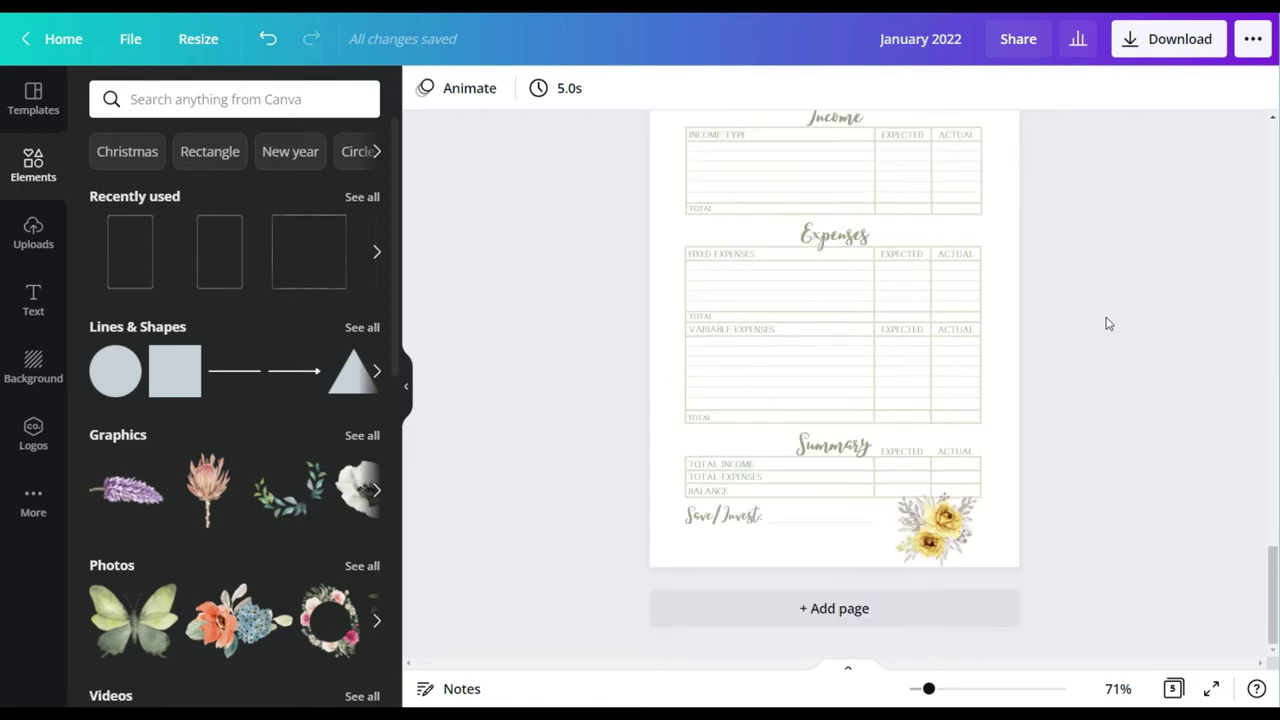
Step: Add a new page with a copy of the Monthly Budget title and change its text to JANUARY TASKS
{"action": "left_click", "coordinate": [834, 608]}
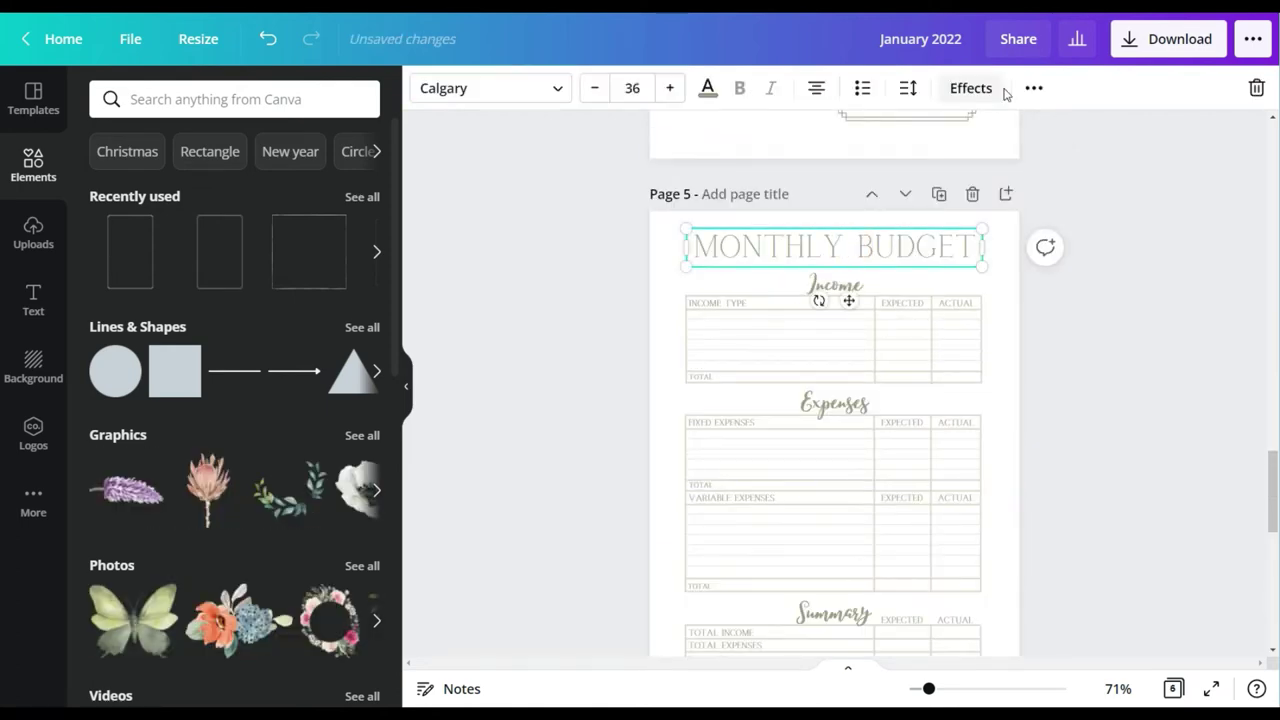
{"action": "left_click", "coordinate": [1034, 88]}
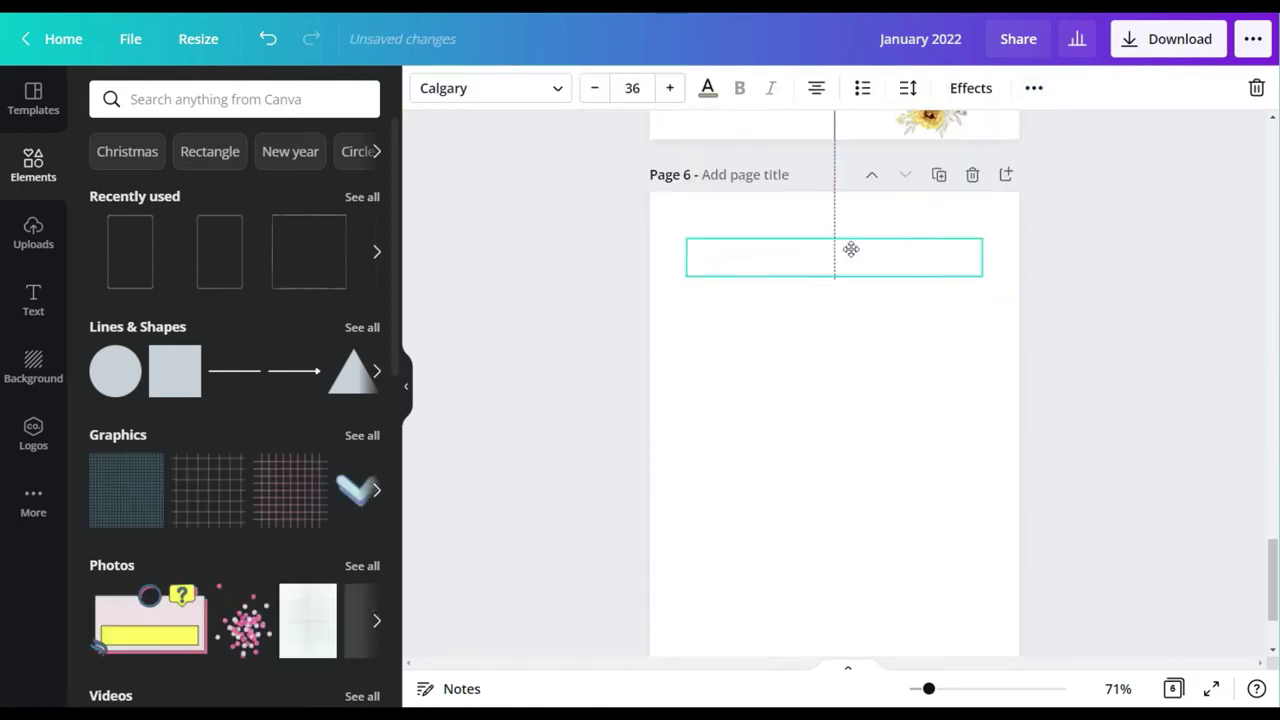
{"action": "triple_click", "coordinate": [865, 241]}
{"action": "type", "text": "JN"}
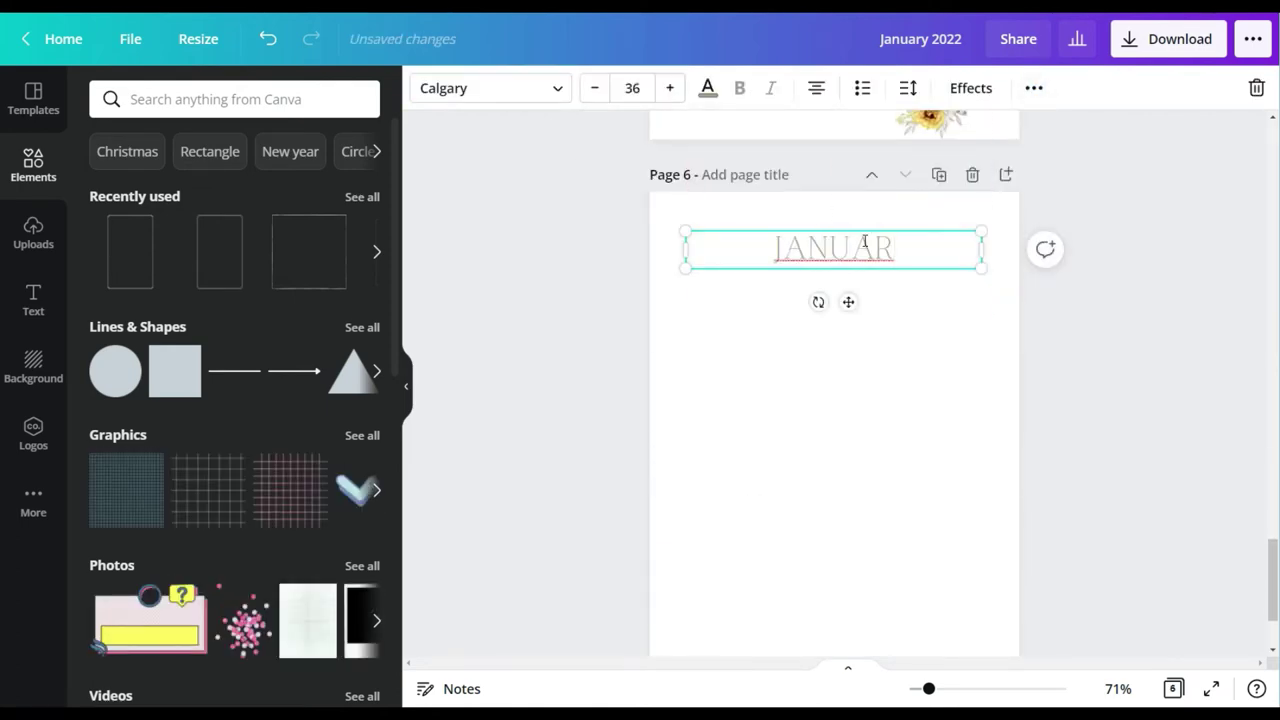
{"action": "left_click", "coordinate": [903, 308]}
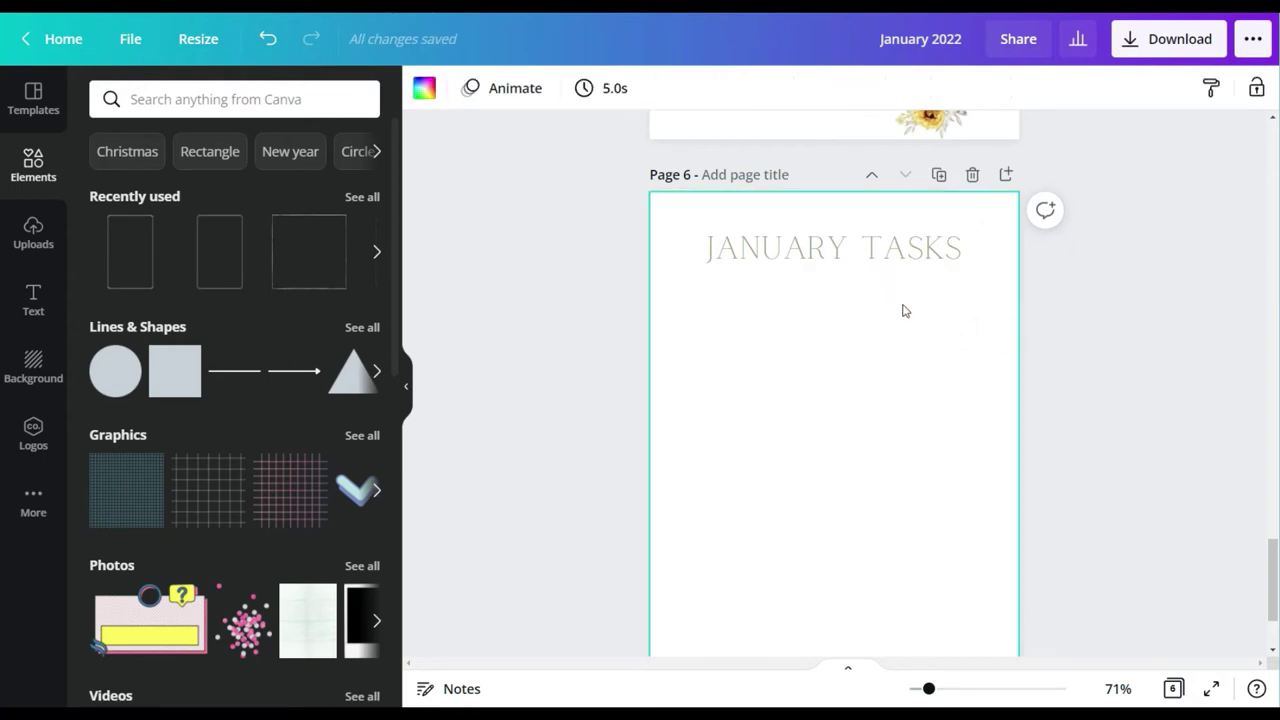
Step: Duplicate the Income section with its heading and table, and move the copy onto the January Tasks page
{"action": "scroll", "coordinate": [1166, 337], "scroll_direction": "up", "scroll_amount": 5}
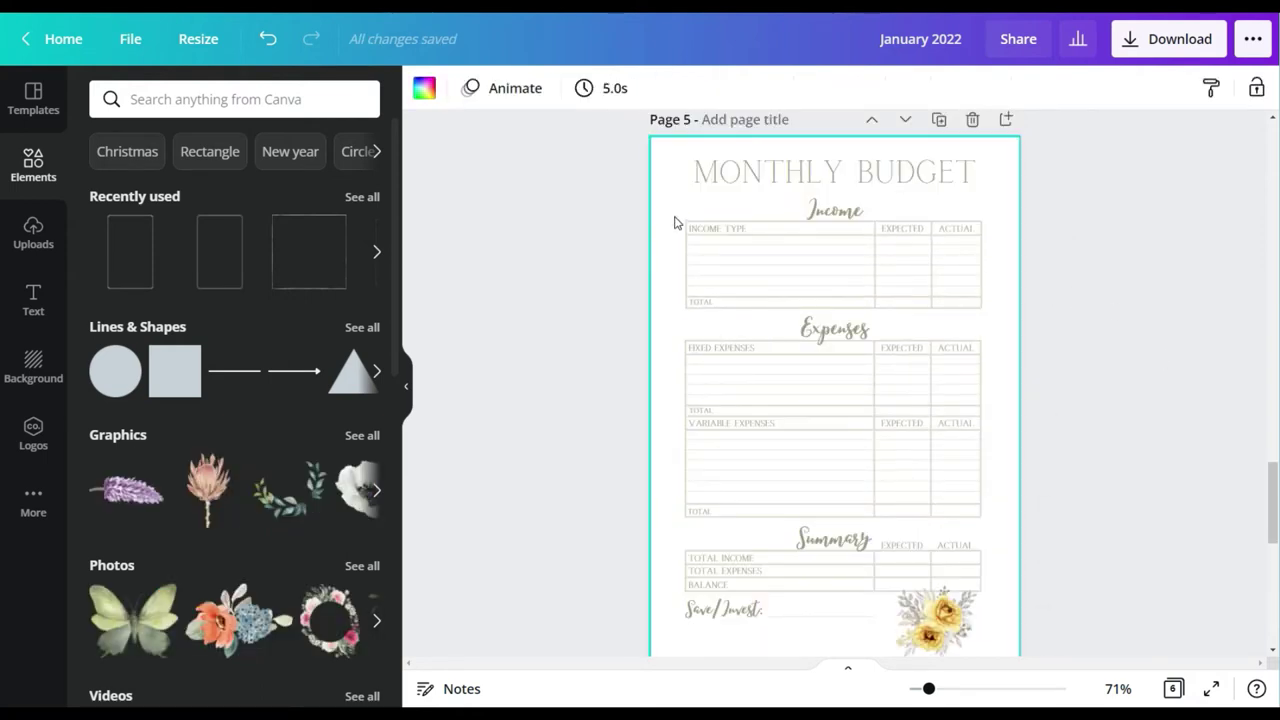
{"action": "left_click_drag", "start_coordinate": [670, 218], "coordinate": [992, 311]}
{"action": "left_click", "coordinate": [1079, 88]}
{"action": "left_click", "coordinate": [1072, 134]}
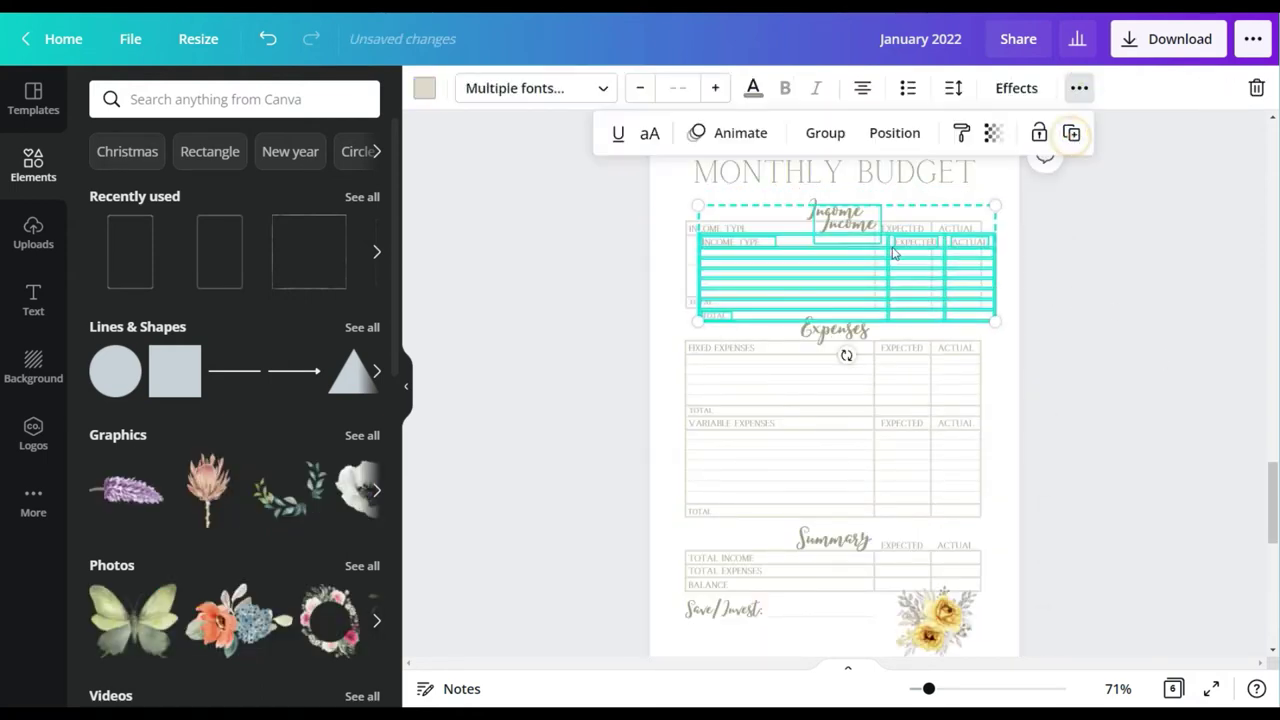
{"action": "left_click_drag", "start_coordinate": [894, 252], "coordinate": [811, 317]}
{"action": "left_click", "coordinate": [838, 450]}
Step: Delete the copied Income heading, the table's first column divider and the EXPECTED and ACTUAL labels
{"action": "left_click", "coordinate": [834, 298]}
{"action": "left_click", "coordinate": [1257, 88]}
{"action": "left_click", "coordinate": [875, 310]}
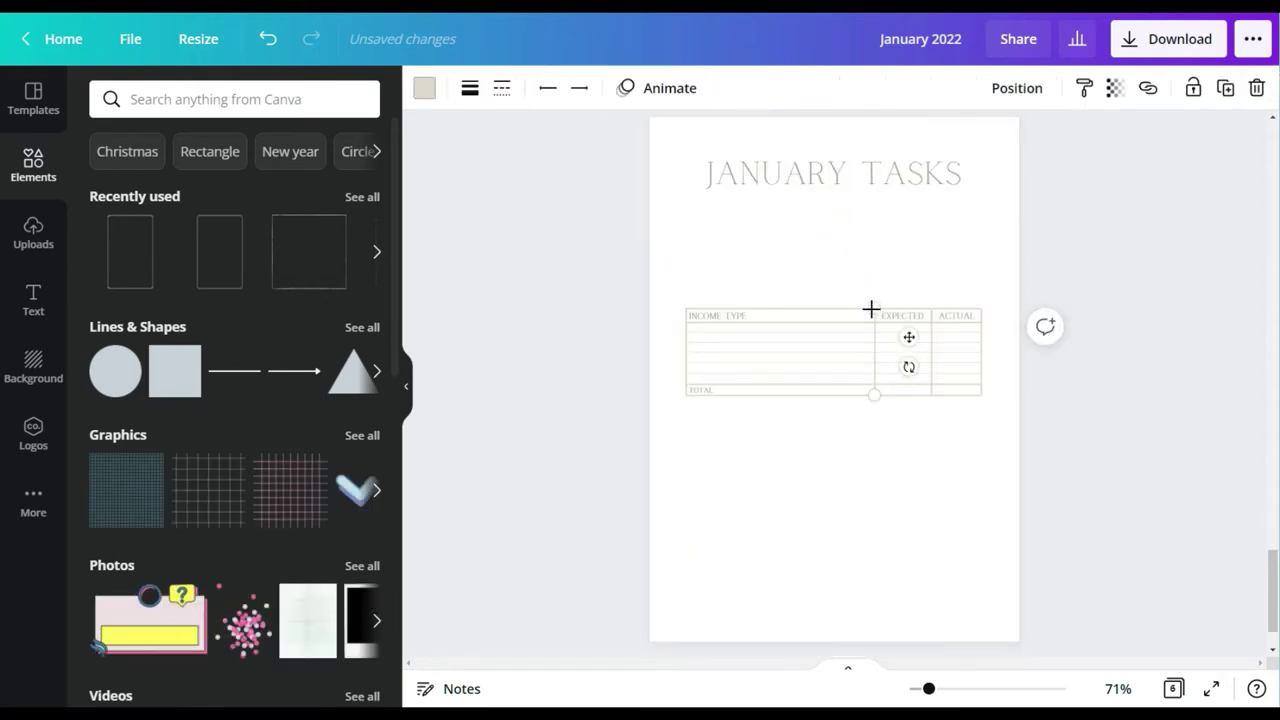
{"action": "key", "text": "Delete"}
{"action": "left_click", "coordinate": [907, 316]}
{"action": "key", "text": "Delete"}
{"action": "left_click", "coordinate": [948, 317]}
{"action": "key", "text": "Delete"}
Step: Delete the INCOME TYPE and TOTAL labels from the table on the January Tasks page
{"action": "left_click", "coordinate": [715, 315]}
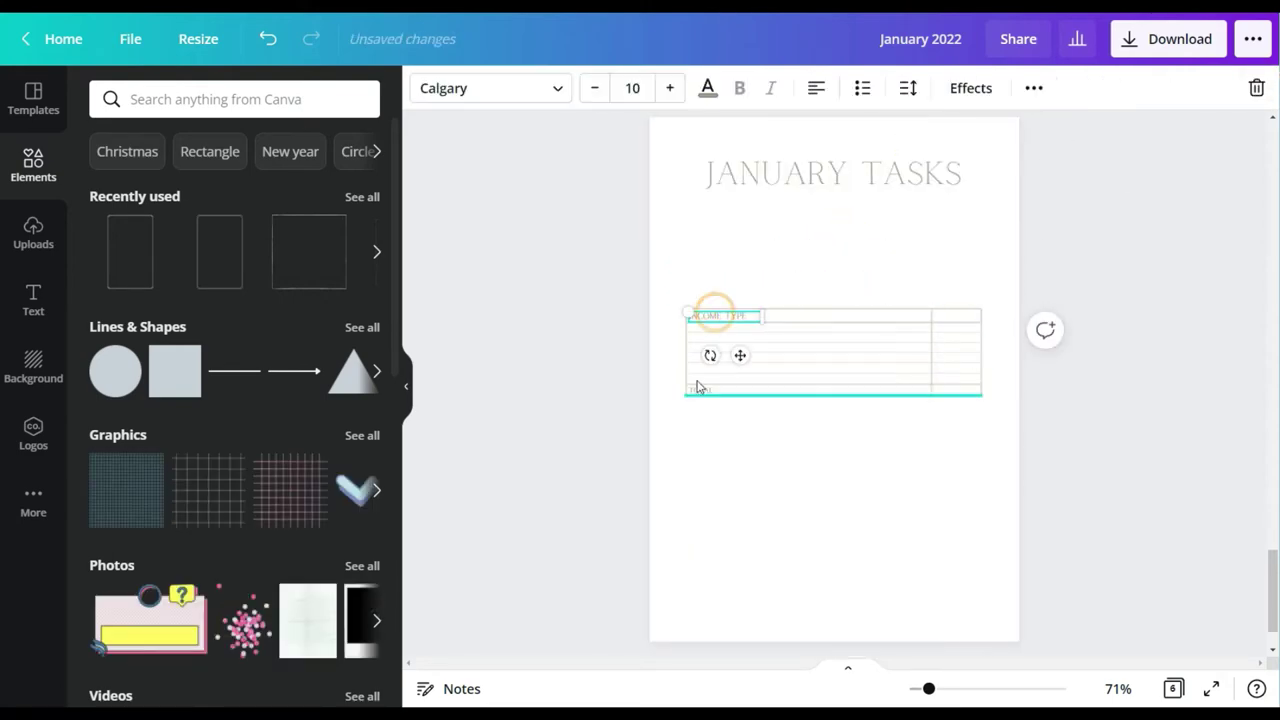
{"action": "key", "text": "Delete"}
{"action": "left_click", "coordinate": [701, 389]}
{"action": "key", "text": "Delete"}
Step: Thin the line beneath the tasks table's header row to match the other row lines
{"action": "left_click_drag", "start_coordinate": [931, 689], "coordinate": [969, 689]}
{"action": "scroll", "coordinate": [660, 553], "scroll_direction": "down", "scroll_amount": 1}
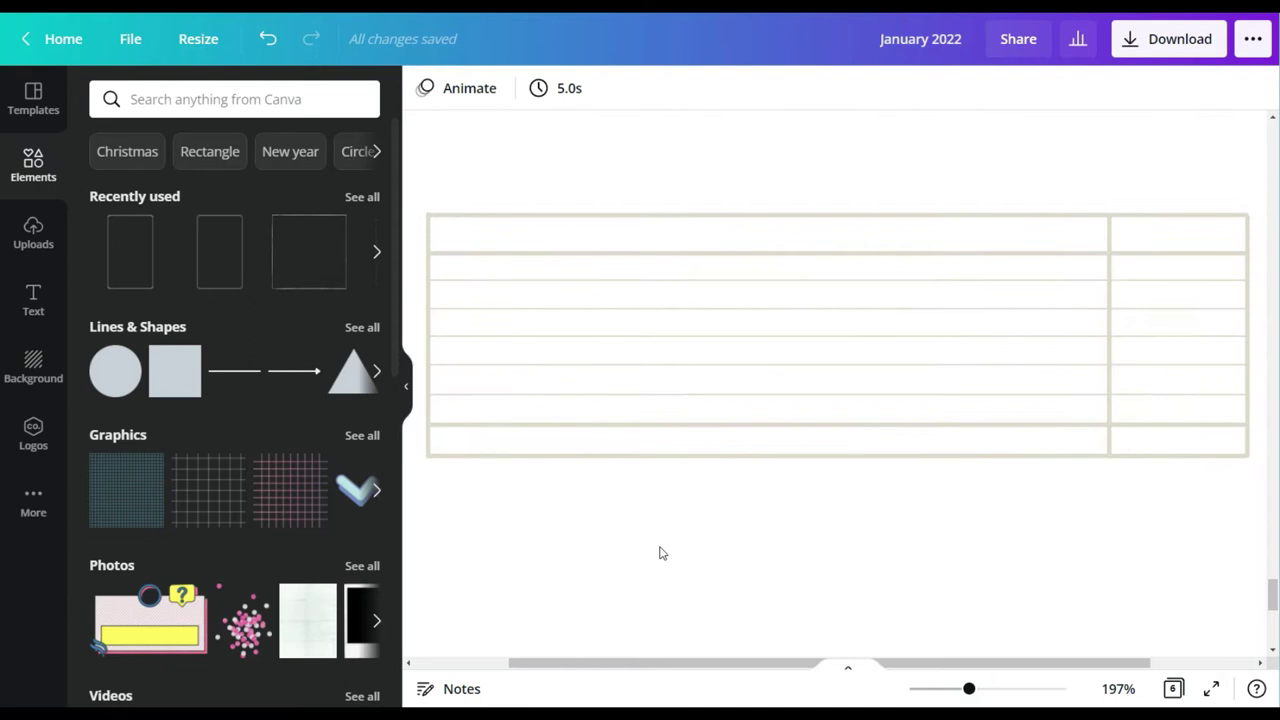
{"action": "left_click", "coordinate": [711, 254]}
{"action": "left_click", "coordinate": [470, 88]}
{"action": "left_click_drag", "start_coordinate": [580, 143], "coordinate": [582, 167]}
Step: Lower the tasks table's top border slightly and trim the vertical lines to meet it
{"action": "left_click_drag", "start_coordinate": [592, 214], "coordinate": [593, 220]}
{"action": "left_click", "coordinate": [425, 209]}
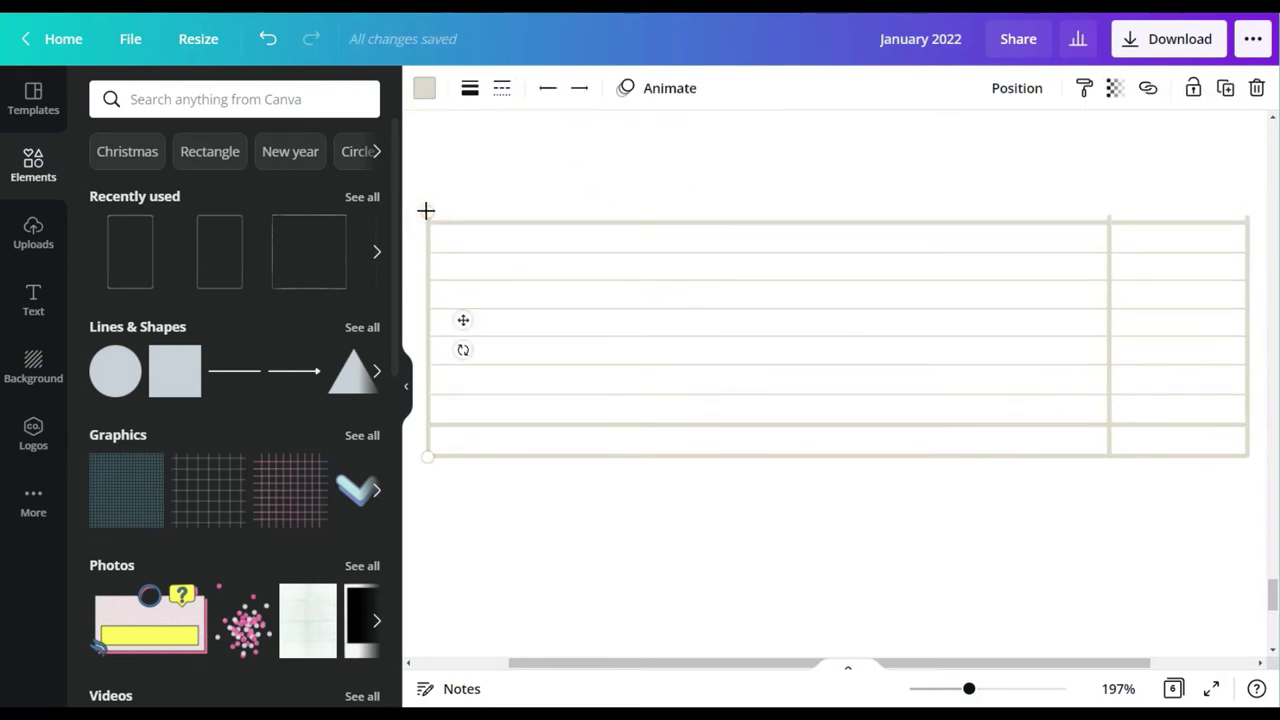
{"action": "left_click", "coordinate": [1107, 216]}
Step: Thin the divider above the tasks table's bottom row to match the other row lines
{"action": "left_click", "coordinate": [743, 425]}
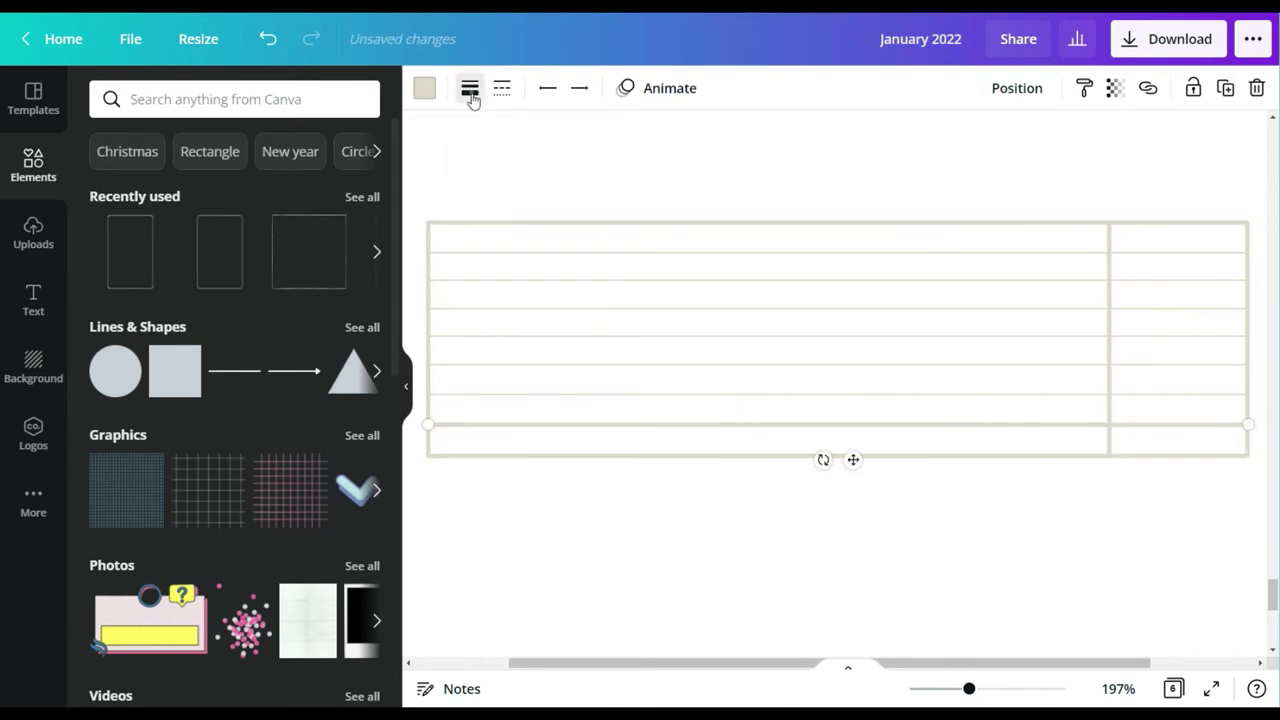
{"action": "left_click", "coordinate": [470, 92]}
{"action": "left_click_drag", "start_coordinate": [577, 146], "coordinate": [572, 148]}
{"action": "left_click", "coordinate": [840, 200]}
Step: Move the inner vertical divider to the middle of the tasks table and thin the table's bottom border
{"action": "left_click_drag", "start_coordinate": [1112, 260], "coordinate": [840, 256]}
{"action": "left_click", "coordinate": [860, 174]}
{"action": "left_click", "coordinate": [540, 455]}
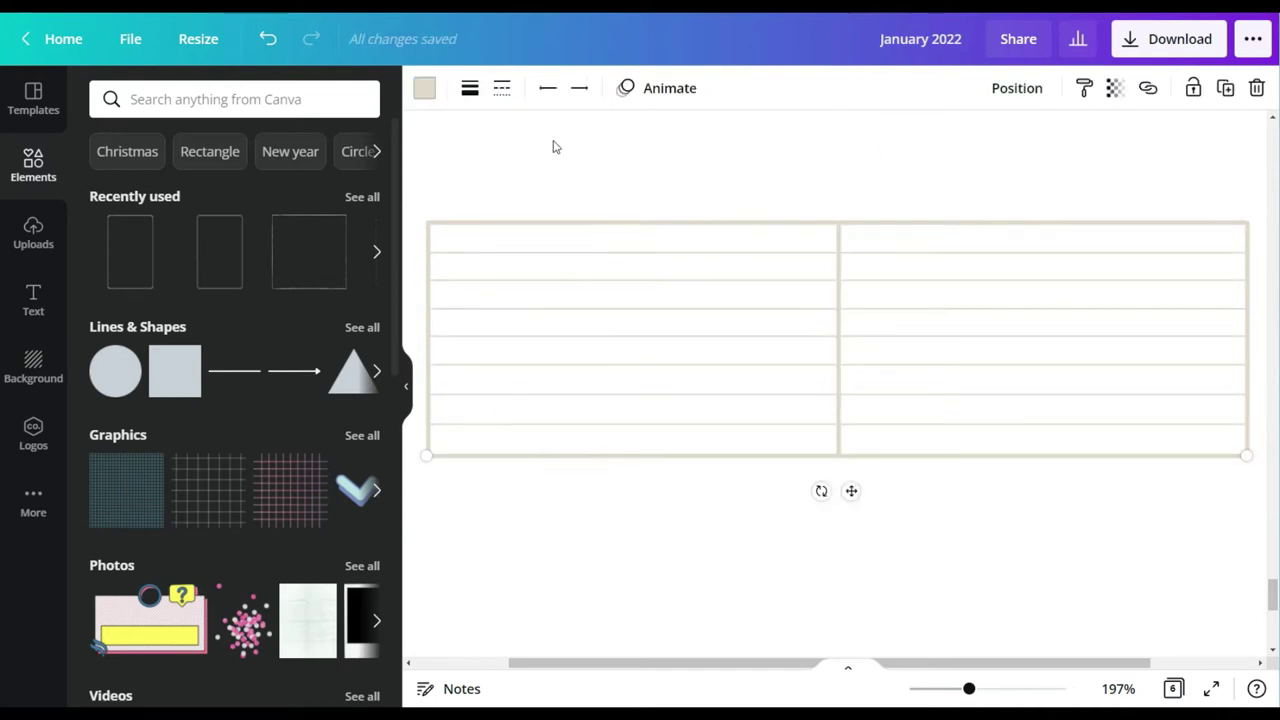
{"action": "left_click", "coordinate": [470, 88]}
{"action": "left_click", "coordinate": [898, 151]}
Step: Duplicate the tasks table's eight thin row lines and place the copies directly below the table, aligned with its sides
{"action": "scroll", "coordinate": [700, 180], "scroll_direction": "down", "scroll_amount": 1}
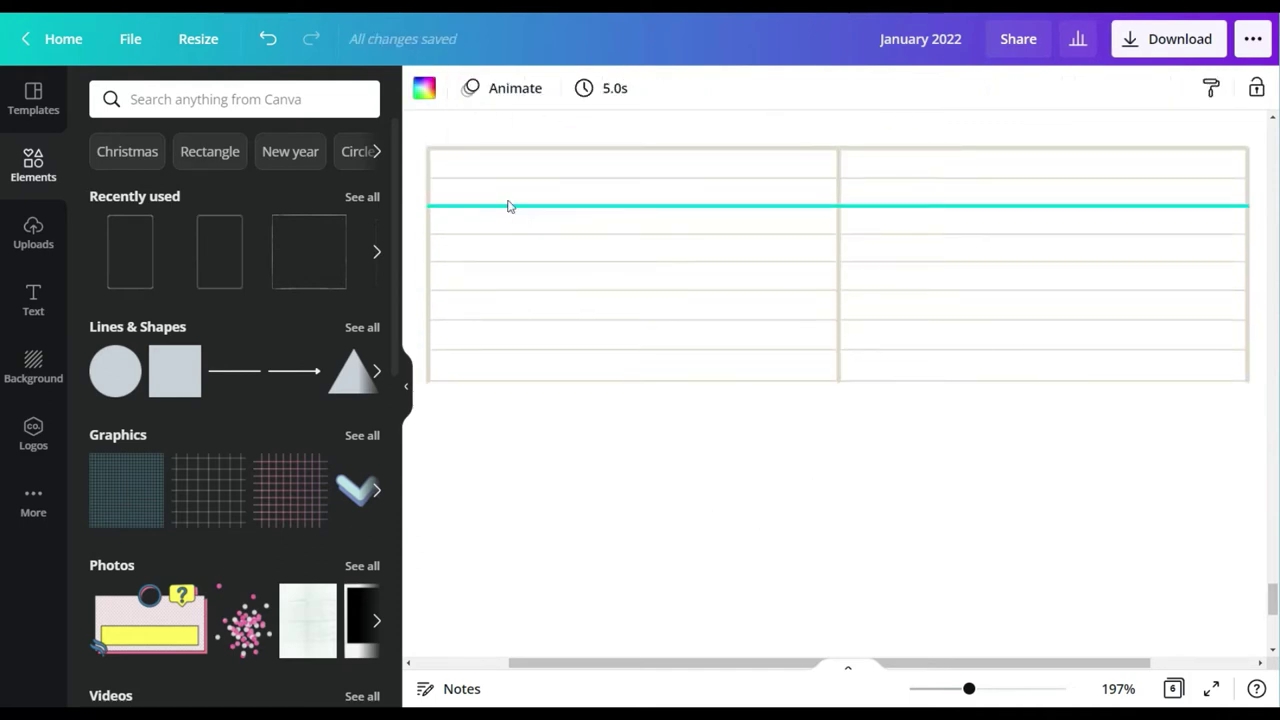
{"action": "left_click_drag", "start_coordinate": [560, 423], "coordinate": [578, 179]}
{"action": "left_click_drag", "start_coordinate": [578, 173], "coordinate": [580, 174]}
{"action": "key", "text": "ctrl+d"}
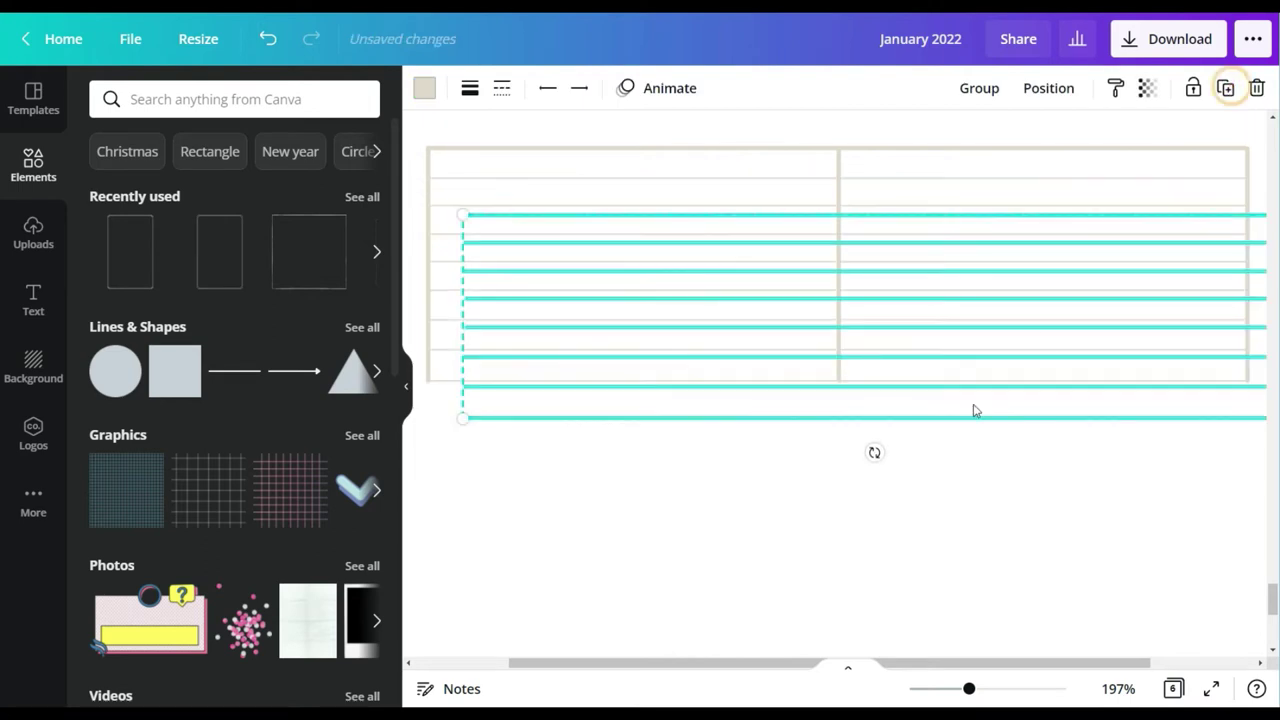
{"action": "left_click_drag", "start_coordinate": [851, 415], "coordinate": [816, 608]}
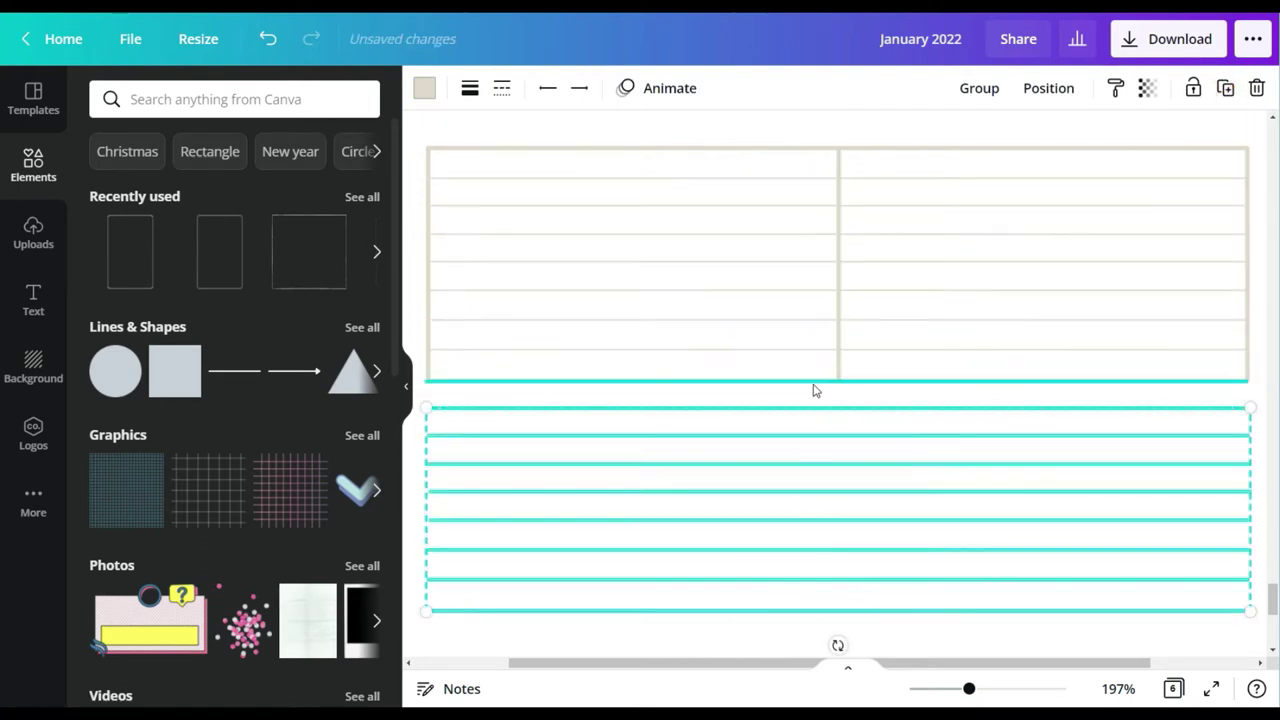
Step: Duplicate the added set of row lines again and place the new set directly beneath it with matching spacing
{"action": "scroll", "coordinate": [814, 389], "scroll_direction": "down", "scroll_amount": 2}
{"action": "left_click", "coordinate": [1225, 90]}
{"action": "left_click_drag", "start_coordinate": [883, 480], "coordinate": [846, 451]}
{"action": "scroll", "coordinate": [848, 597], "scroll_direction": "down", "scroll_amount": 3}
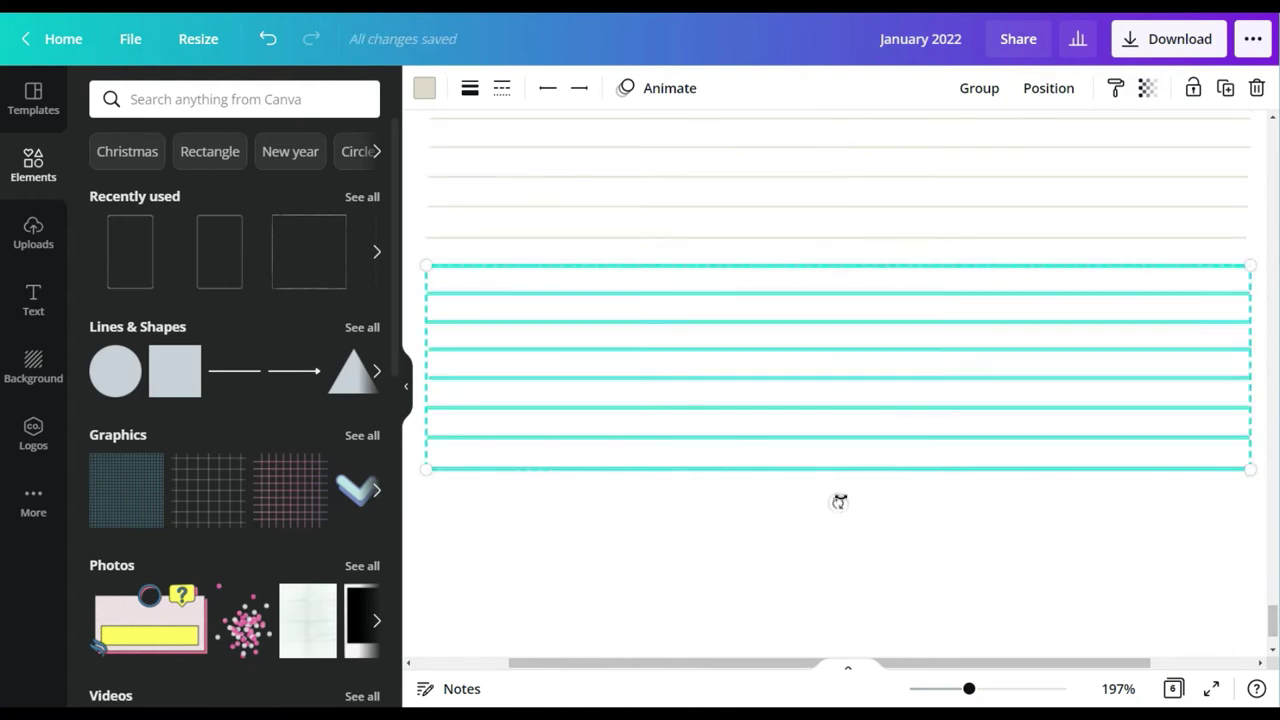
{"action": "left_click", "coordinate": [1225, 89]}
{"action": "scroll", "coordinate": [887, 370], "scroll_direction": "down", "scroll_amount": 2}
{"action": "scroll", "coordinate": [886, 375], "scroll_direction": "down", "scroll_amount": 6}
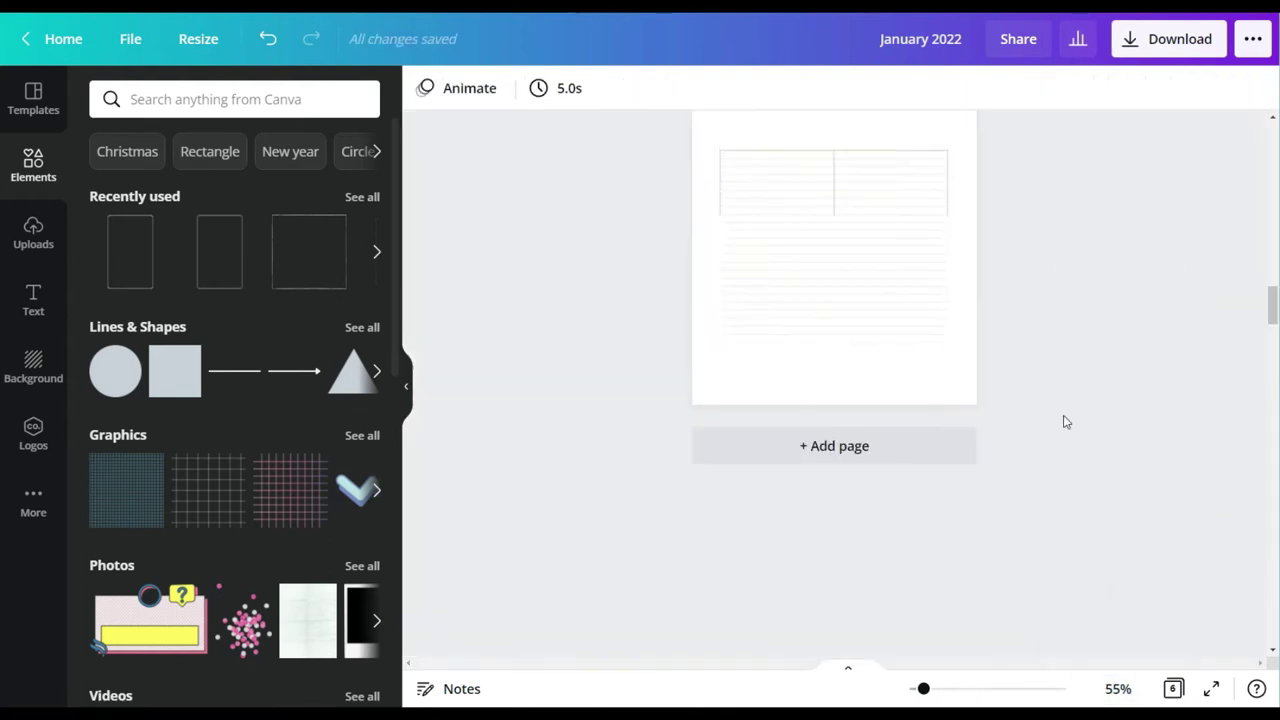
{"action": "left_click", "coordinate": [851, 327]}
{"action": "scroll", "coordinate": [851, 330], "scroll_direction": "up", "scroll_amount": 1}
{"action": "mouse_move", "coordinate": [851, 327]}
{"action": "left_mouse_down"}
{"action": "mouse_move", "coordinate": [852, 348]}
{"action": "mouse_move", "coordinate": [857, 338]}
{"action": "left_mouse_up"}
{"action": "left_click", "coordinate": [1052, 292]}
{"action": "left_click_drag", "start_coordinate": [924, 689], "coordinate": [946, 689]}
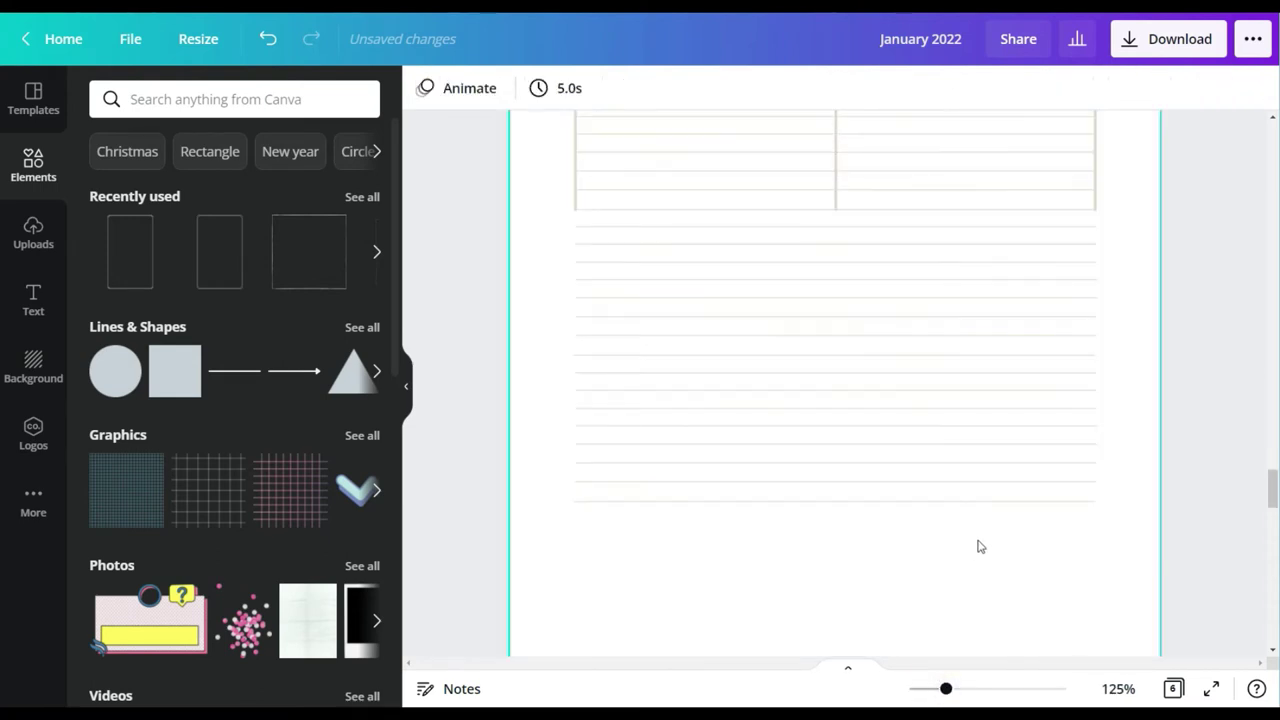
Step: Delete all the duplicated row lines below the January Tasks table
{"action": "scroll", "coordinate": [936, 539], "scroll_direction": "up", "scroll_amount": 2}
{"action": "scroll", "coordinate": [935, 538], "scroll_direction": "down", "scroll_amount": 1}
{"action": "left_click", "coordinate": [834, 600]}
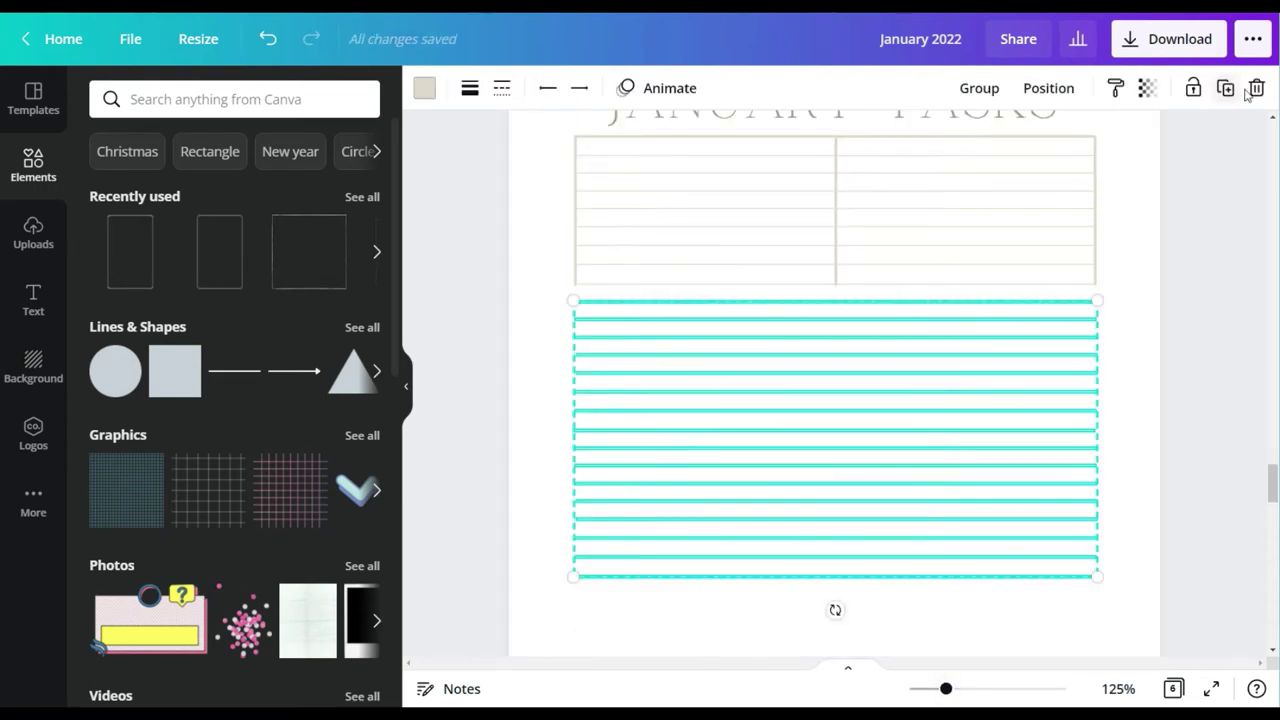
{"action": "key", "text": "Delete"}
Step: Space the tasks table's row lines farther apart and delete the surplus lines beneath the table
{"action": "left_click_drag", "start_coordinate": [697, 286], "coordinate": [730, 164]}
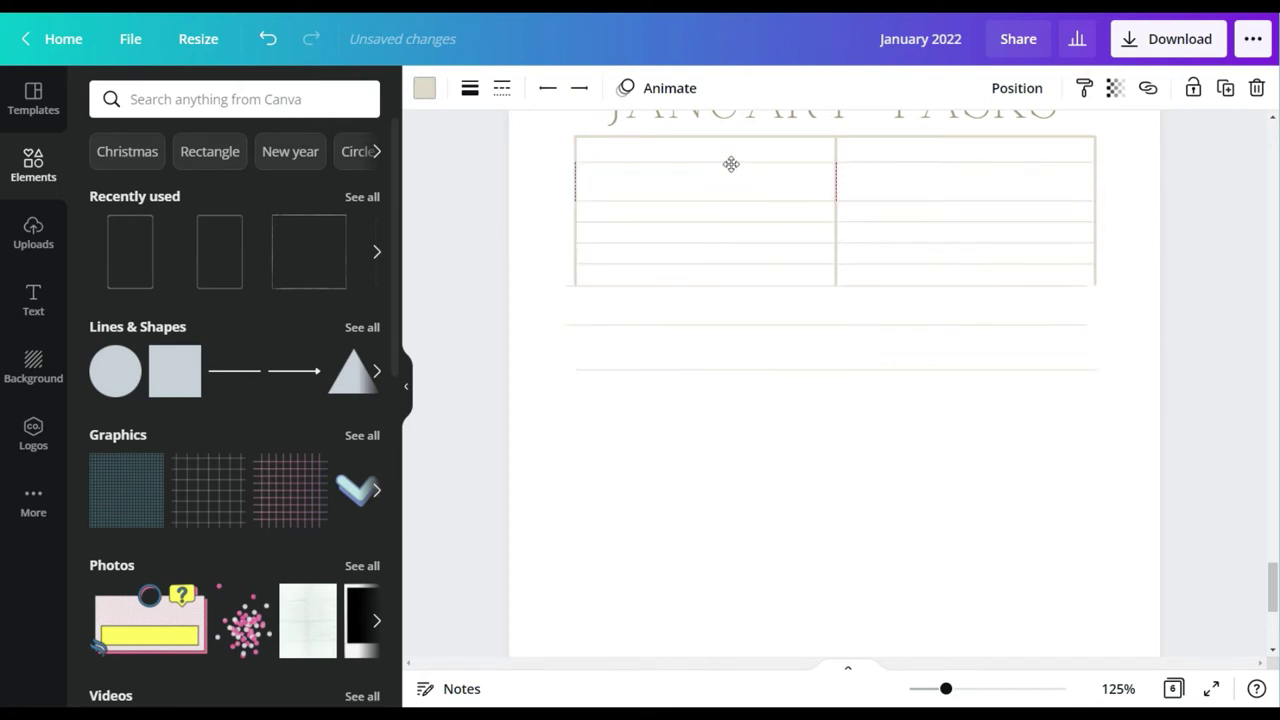
{"action": "scroll", "coordinate": [731, 164], "scroll_direction": "up", "scroll_amount": 1}
{"action": "left_click", "coordinate": [1118, 688]}
{"action": "left_click", "coordinate": [1088, 395]}
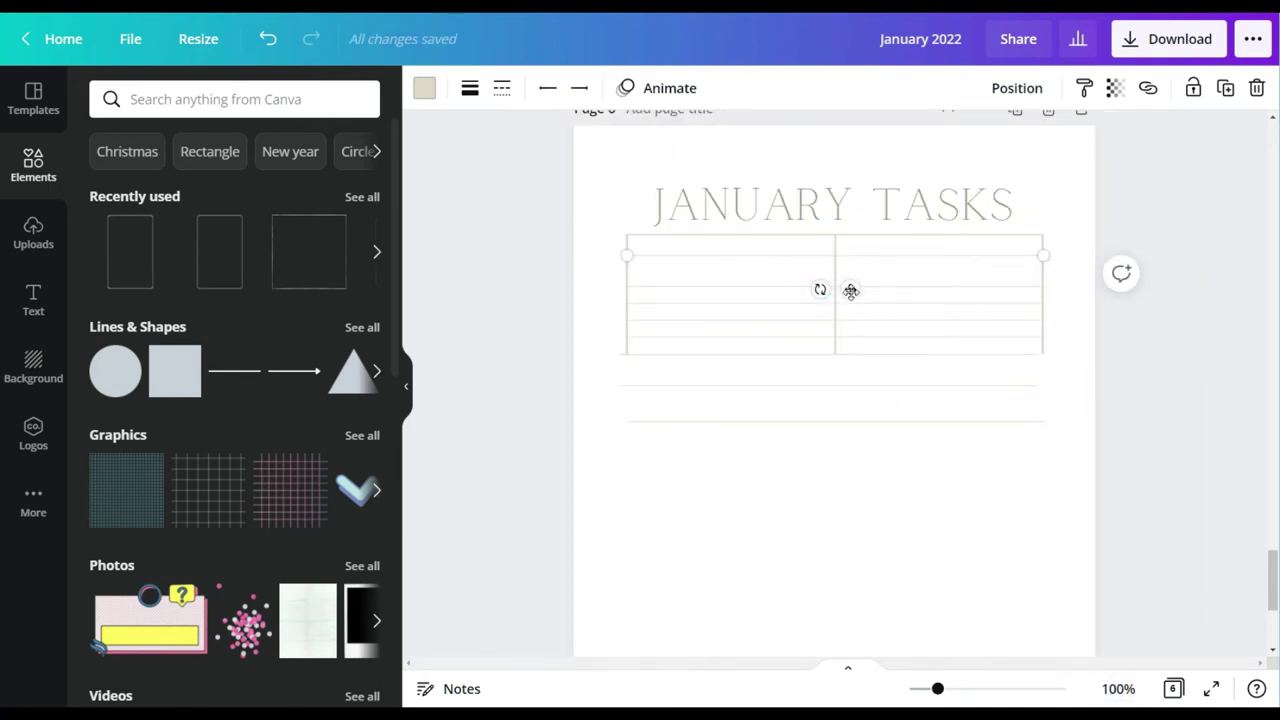
{"action": "scroll", "coordinate": [851, 290], "scroll_direction": "up", "scroll_amount": 5}
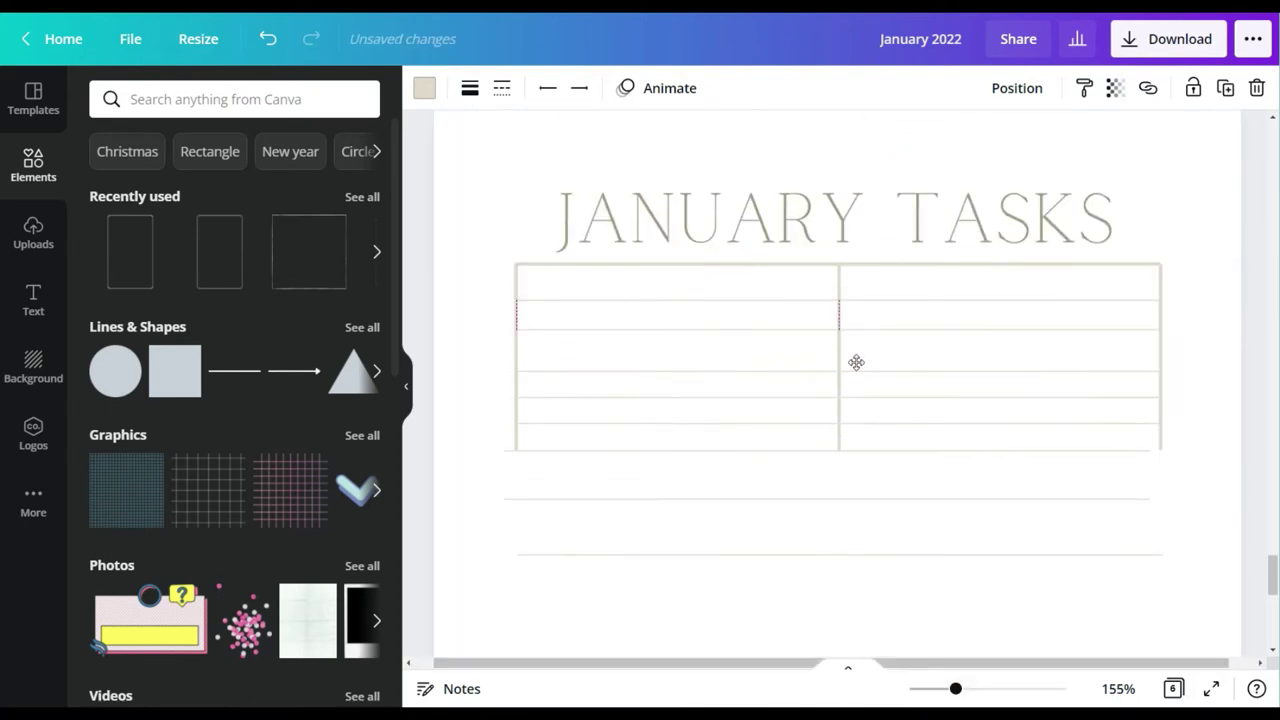
{"action": "left_click_drag", "start_coordinate": [852, 370], "coordinate": [804, 401]}
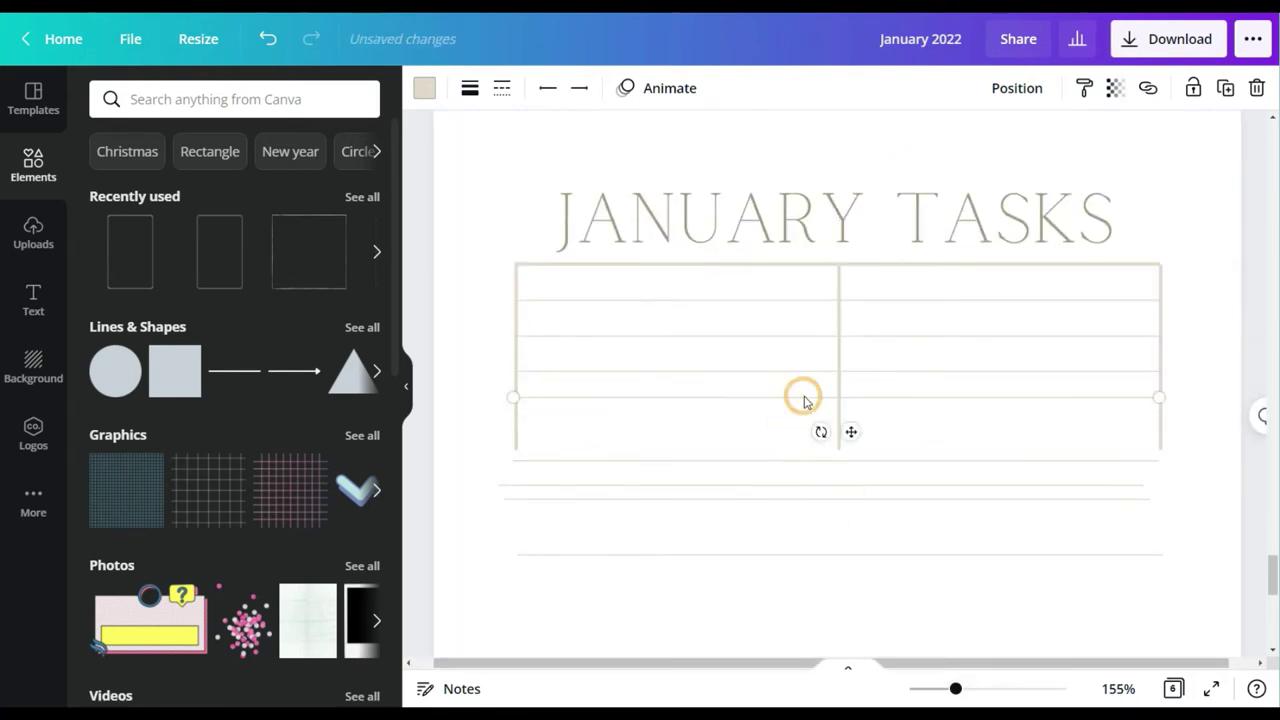
{"action": "left_click", "coordinate": [852, 462]}
{"action": "left_click_drag", "start_coordinate": [853, 493], "coordinate": [856, 482]}
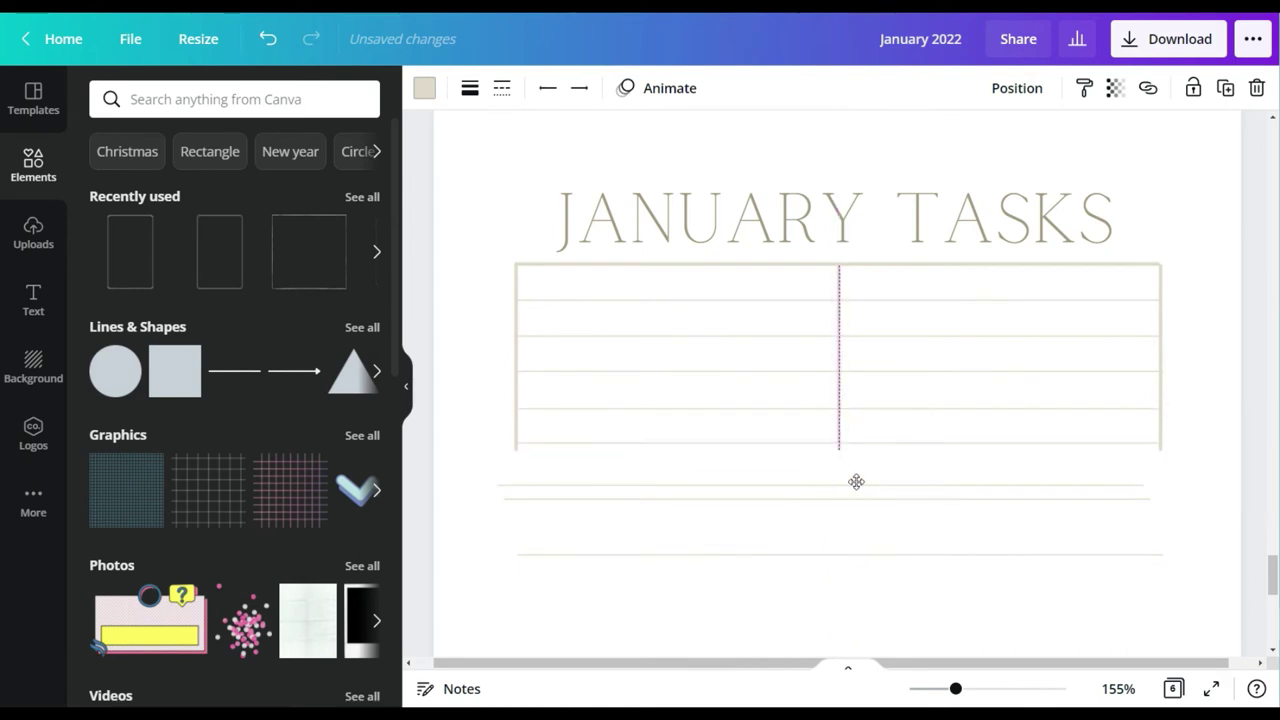
{"action": "left_click_drag", "start_coordinate": [740, 592], "coordinate": [765, 470]}
{"action": "left_click", "coordinate": [1257, 88]}
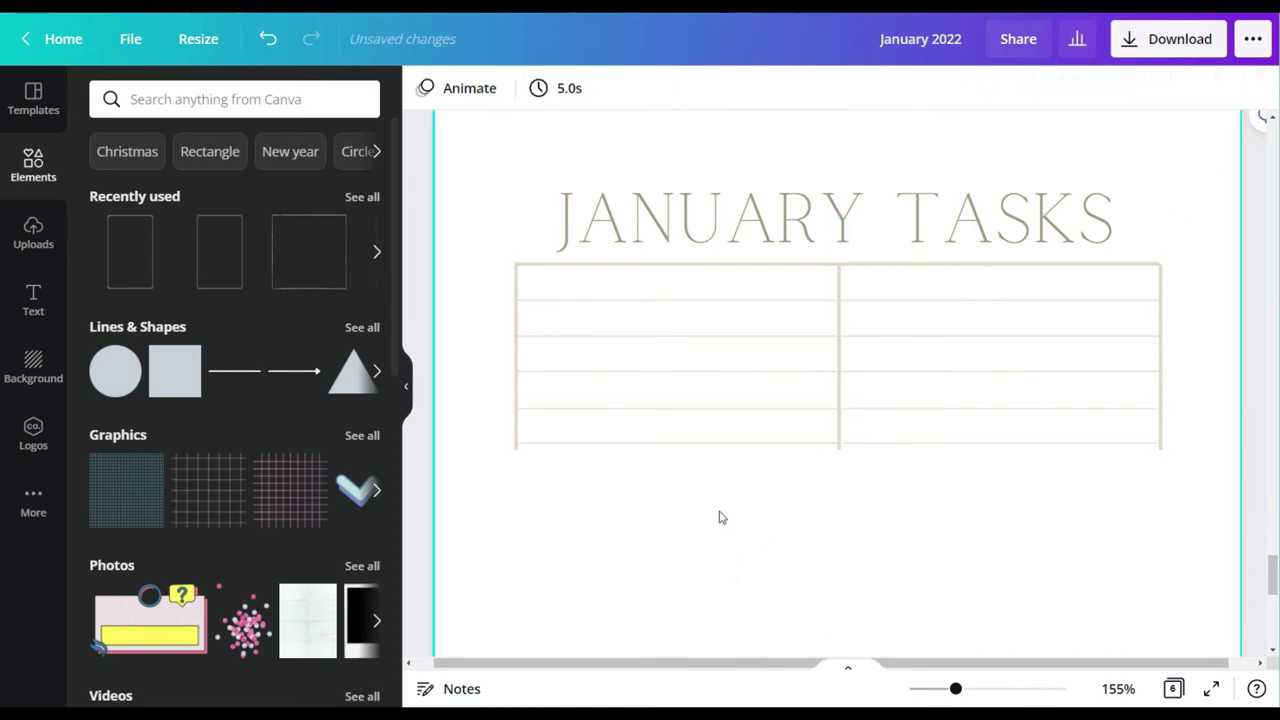
Step: Duplicate the set of respaced row lines twice, stacking each copy beneath the previous one with matching spacing and alignment
{"action": "left_click_drag", "start_coordinate": [679, 473], "coordinate": [697, 288]}
{"action": "left_click", "coordinate": [1225, 88]}
{"action": "left_click_drag", "start_coordinate": [875, 466], "coordinate": [843, 614]}
{"action": "scroll", "coordinate": [838, 612], "scroll_direction": "down", "scroll_amount": 1}
{"action": "left_click_drag", "start_coordinate": [697, 586], "coordinate": [712, 214]}
{"action": "left_click", "coordinate": [1225, 90]}
{"action": "scroll", "coordinate": [822, 300], "scroll_direction": "down", "scroll_amount": 3}
{"action": "left_click_drag", "start_coordinate": [821, 205], "coordinate": [797, 520]}
{"action": "scroll", "coordinate": [799, 518], "scroll_direction": "down", "scroll_amount": 2}
{"action": "left_click_drag", "start_coordinate": [747, 458], "coordinate": [770, 225]}
{"action": "left_click", "coordinate": [1225, 88]}
{"action": "left_click_drag", "start_coordinate": [843, 380], "coordinate": [823, 437]}
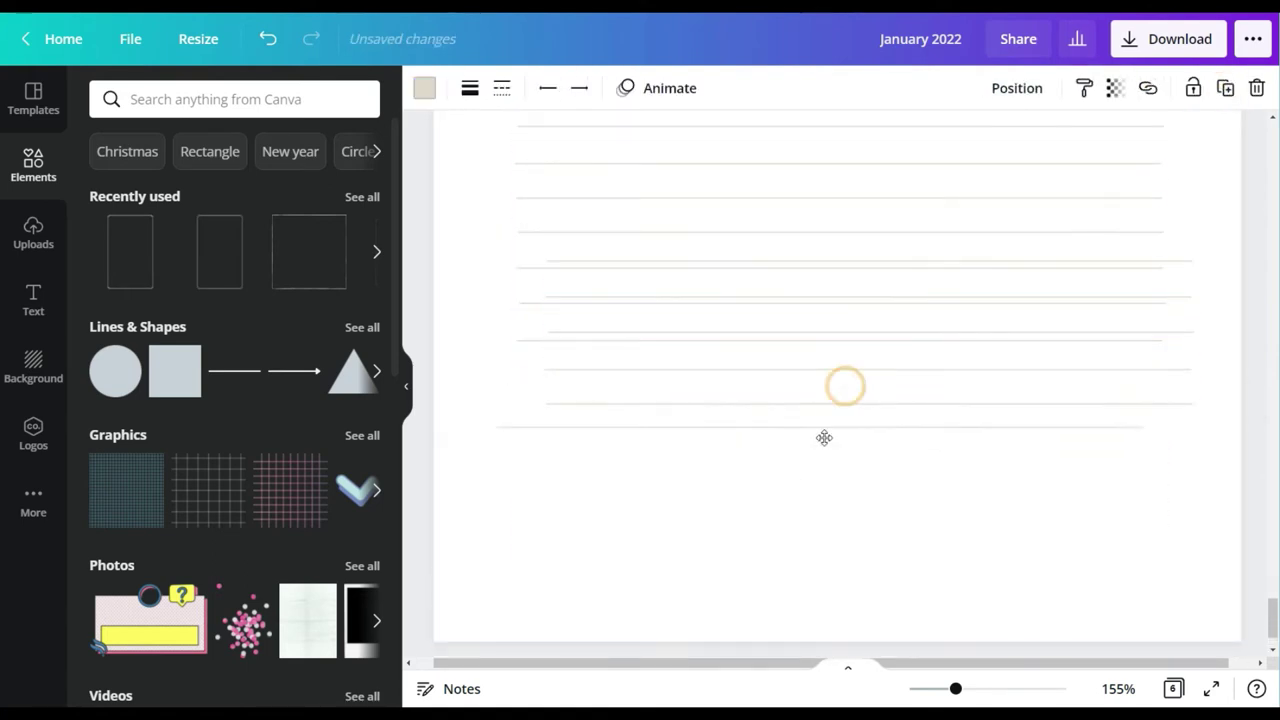
{"action": "left_click", "coordinate": [269, 40]}
{"action": "left_click", "coordinate": [269, 40]}
Step: Duplicate the lowest row lines and place the copies beneath, adding one more single line near the page bottom
{"action": "left_click_drag", "start_coordinate": [640, 440], "coordinate": [651, 254]}
{"action": "left_click", "coordinate": [1225, 88]}
{"action": "left_click_drag", "start_coordinate": [901, 402], "coordinate": [901, 523]}
{"action": "left_click", "coordinate": [926, 566]}
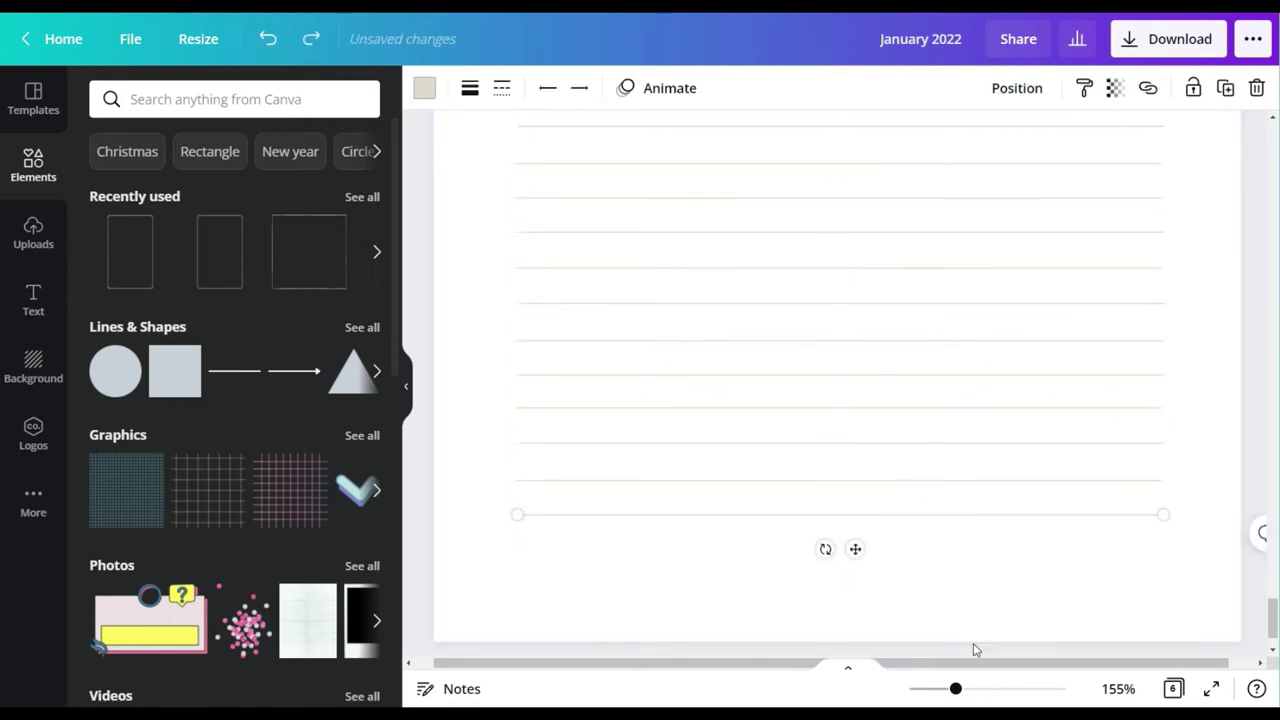
{"action": "left_click", "coordinate": [971, 516]}
{"action": "left_click", "coordinate": [1225, 88]}
{"action": "left_click_drag", "start_coordinate": [886, 583], "coordinate": [857, 594]}
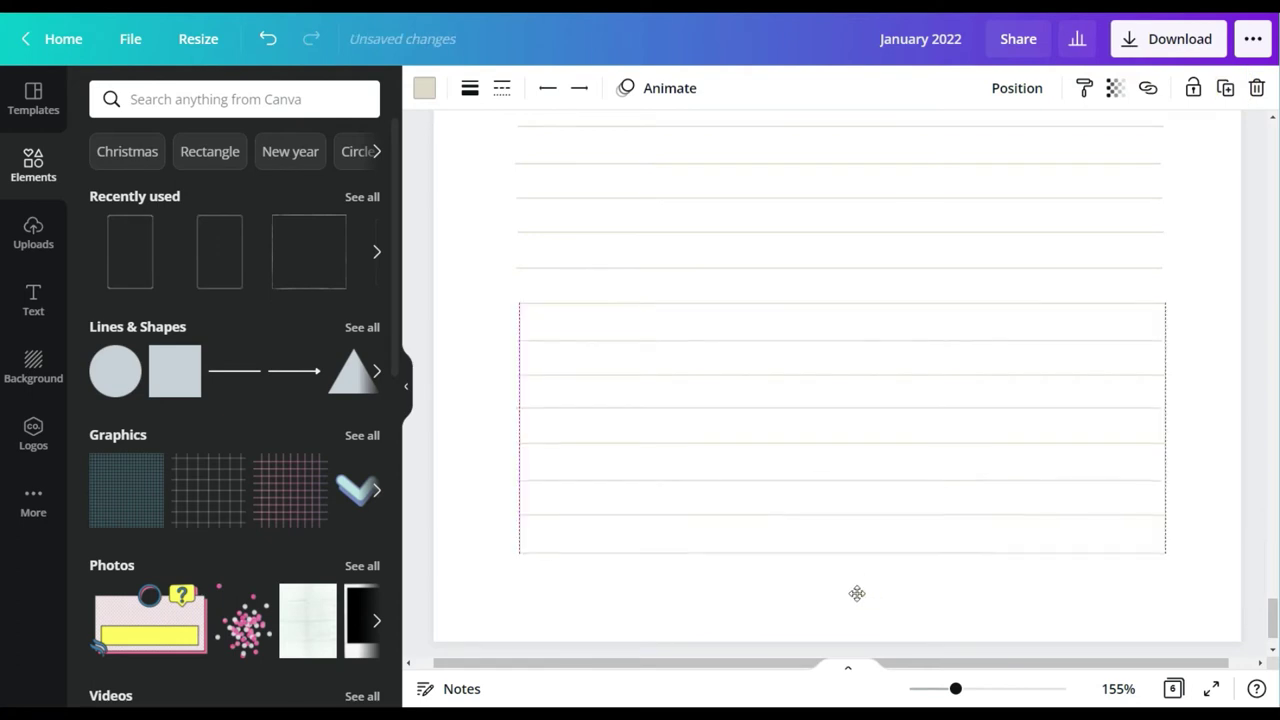
Step: Extend the tasks table's right, left and middle vertical lines down to the lowest row line
{"action": "left_click", "coordinate": [1118, 688]}
{"action": "left_click", "coordinate": [1069, 600]}
{"action": "left_click", "coordinate": [1094, 397]}
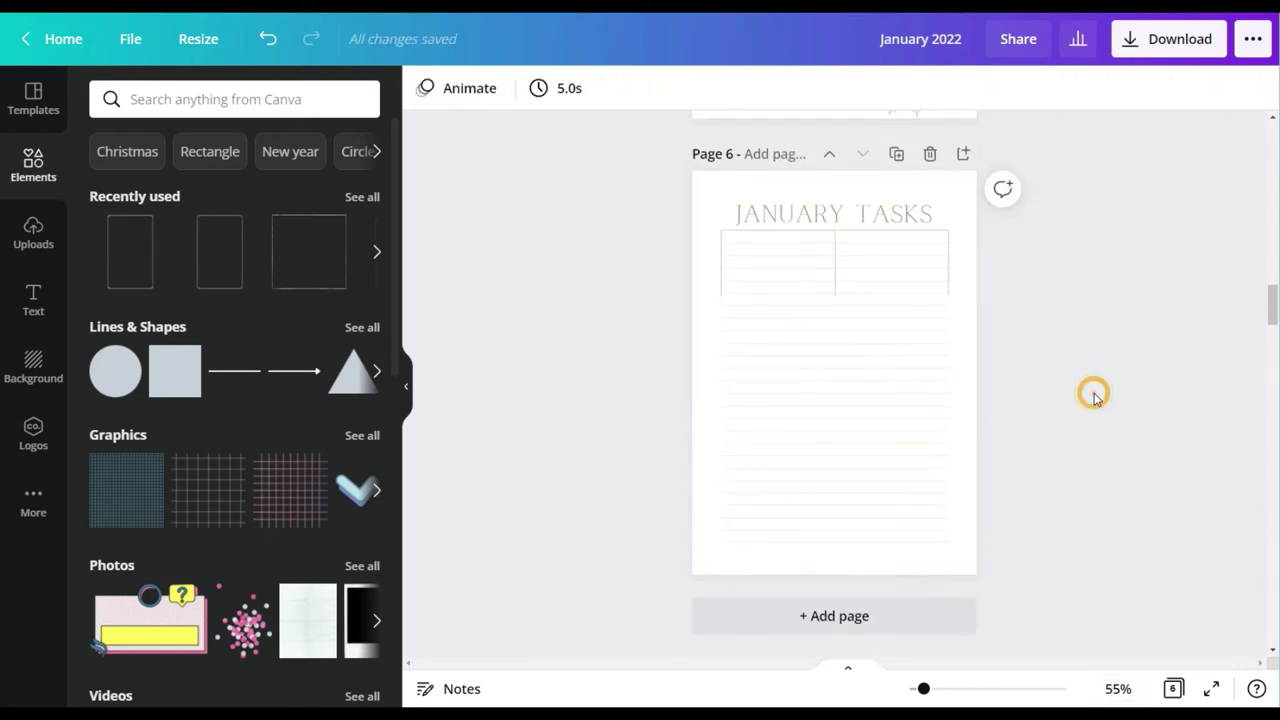
{"action": "left_click", "coordinate": [950, 289]}
{"action": "left_click_drag", "start_coordinate": [948, 296], "coordinate": [948, 552]}
{"action": "left_click", "coordinate": [724, 281]}
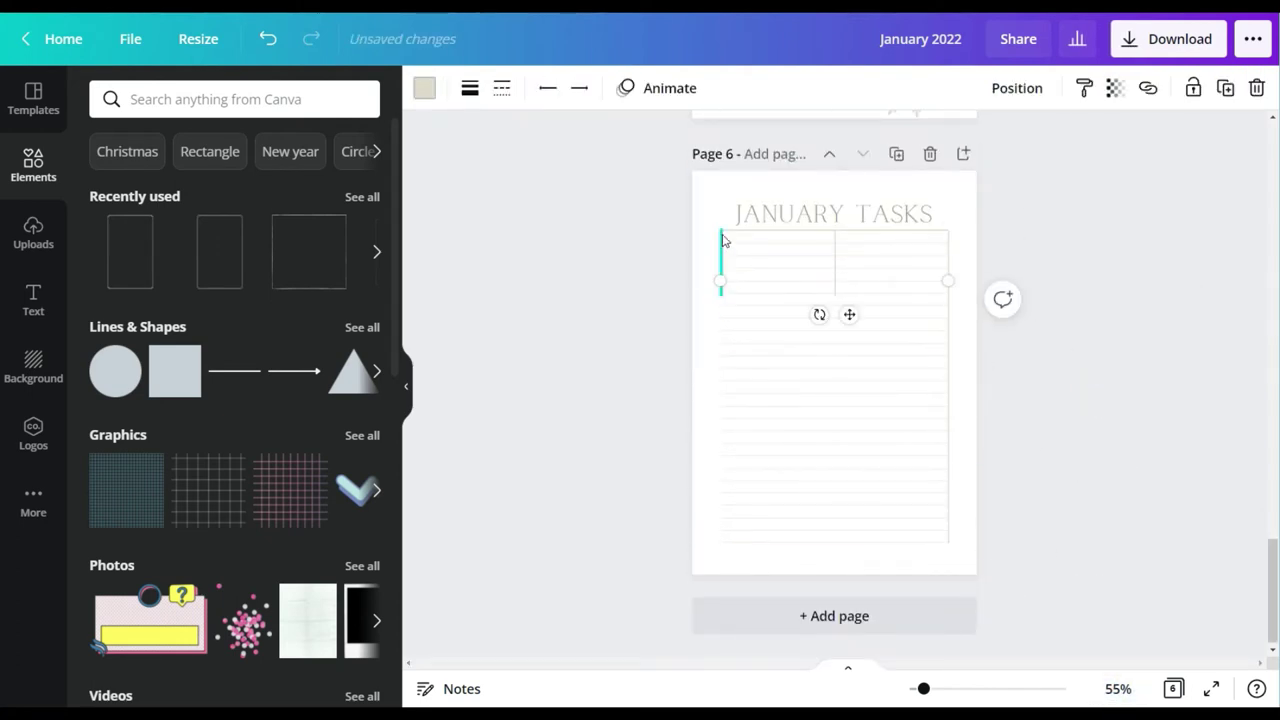
{"action": "left_click_drag", "start_coordinate": [724, 459], "coordinate": [720, 541]}
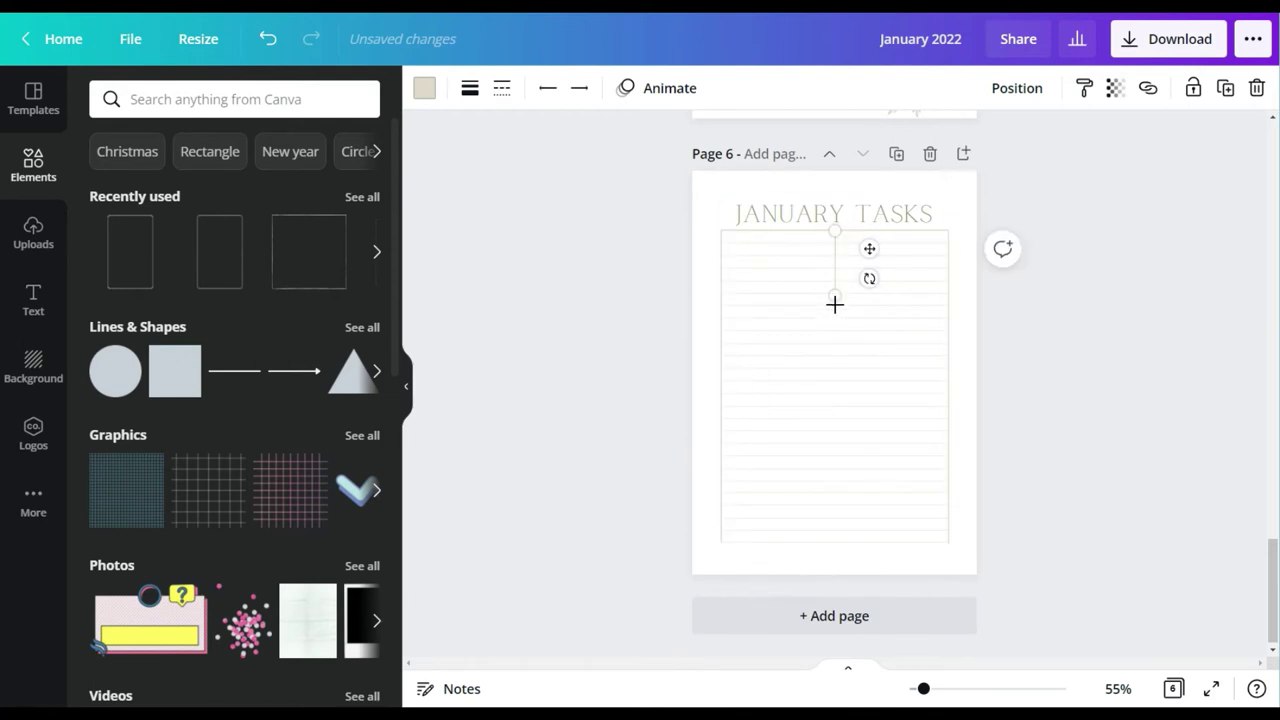
{"action": "left_click_drag", "start_coordinate": [835, 303], "coordinate": [834, 540]}
Step: Set the line weight to 2 for the table's bottom border and the line under its header row
{"action": "left_click", "coordinate": [894, 537]}
{"action": "left_click", "coordinate": [470, 88]}
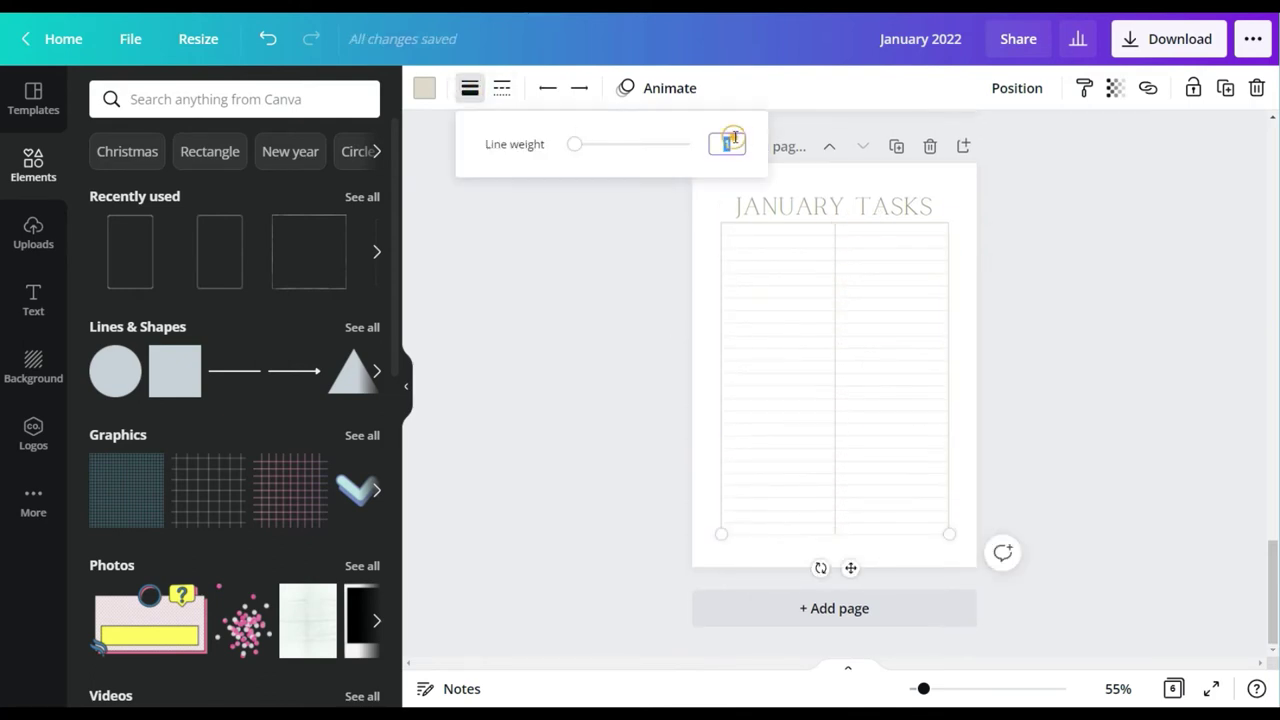
{"action": "type", "text": "2"}
{"action": "left_click", "coordinate": [620, 300]}
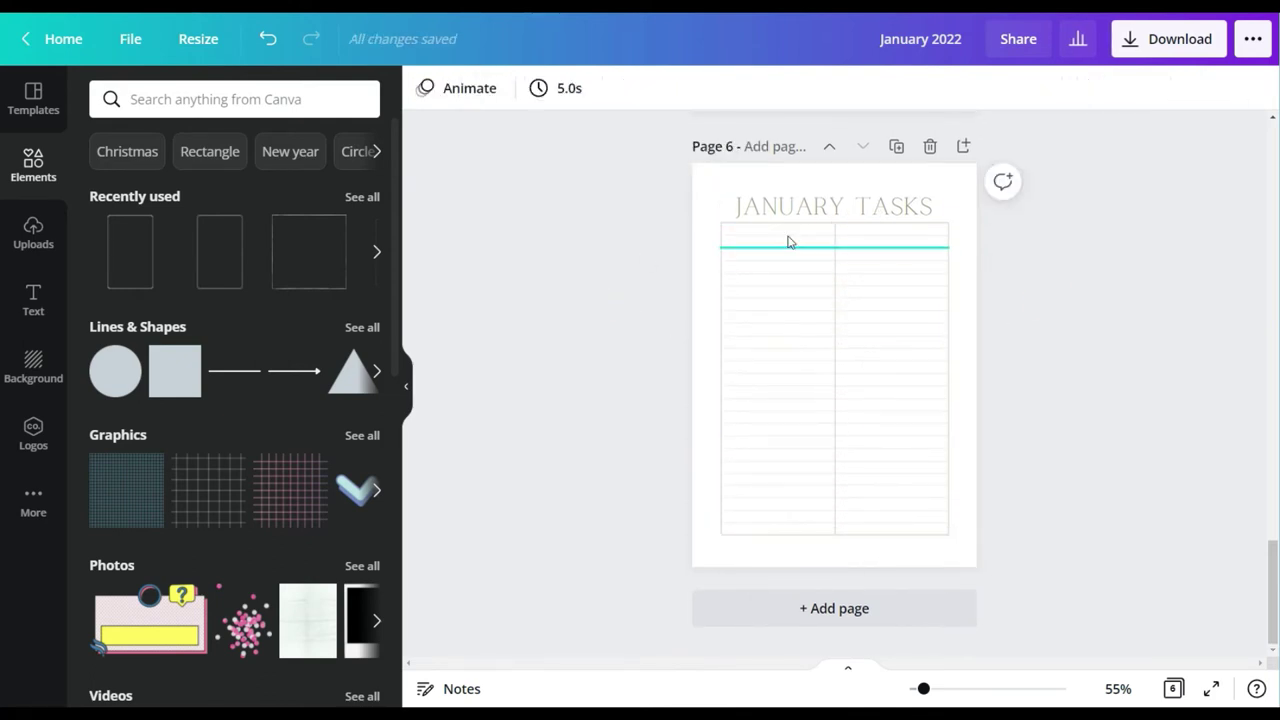
{"action": "left_click", "coordinate": [899, 241]}
{"action": "left_click", "coordinate": [470, 88]}
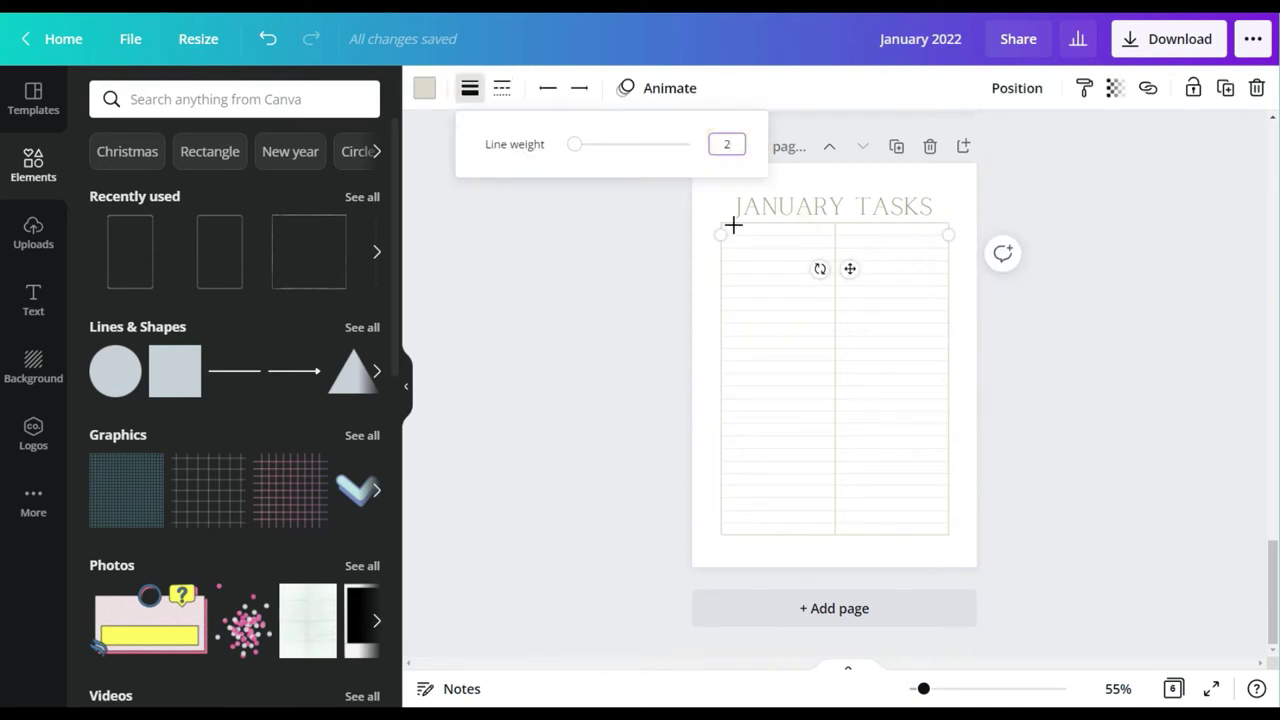
{"action": "left_click", "coordinate": [1097, 306]}
Step: Copy the VARIABLE EXPENSES label into the tasks table's first header cell, set it to size 12 and change it to TO DO
{"action": "left_click", "coordinate": [943, 688]}
{"action": "scroll", "coordinate": [911, 346], "scroll_direction": "up", "scroll_amount": 7}
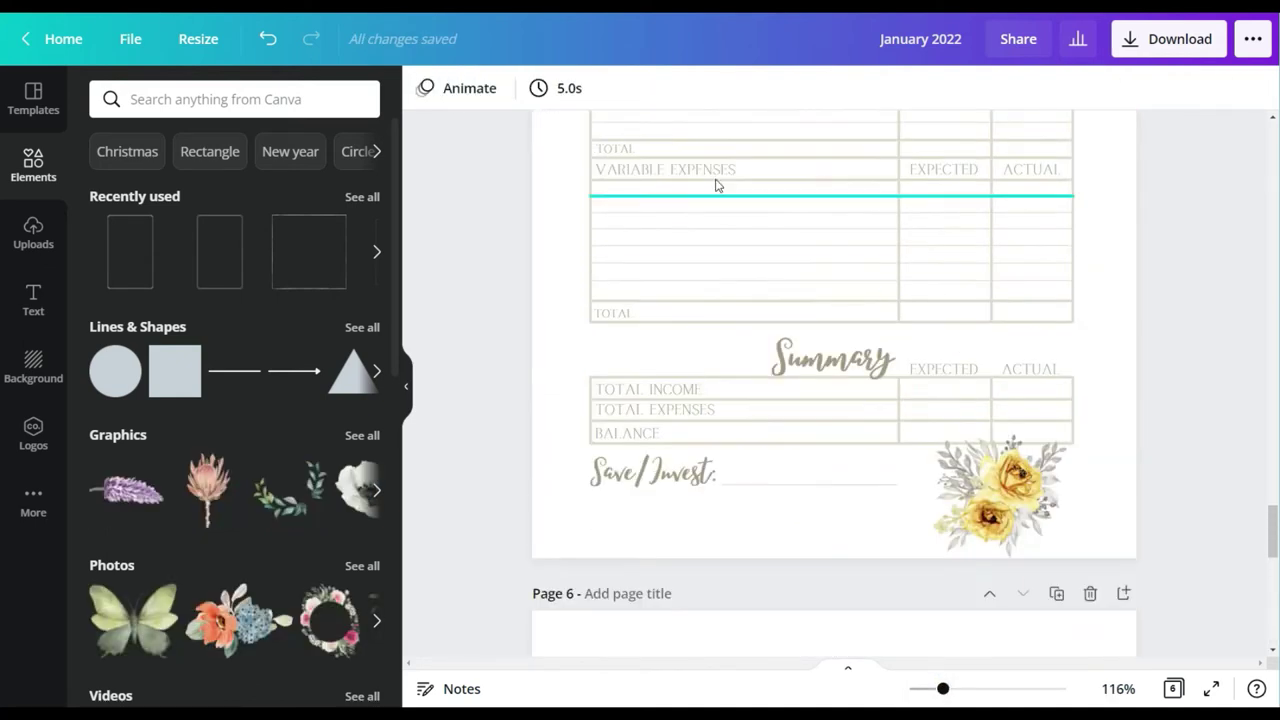
{"action": "left_click", "coordinate": [708, 171]}
{"action": "left_click", "coordinate": [1033, 89]}
{"action": "left_click", "coordinate": [1026, 134]}
{"action": "left_click_drag", "start_coordinate": [686, 190], "coordinate": [669, 161]}
{"action": "scroll", "coordinate": [690, 200], "scroll_direction": "down", "scroll_amount": 6}
{"action": "left_click", "coordinate": [632, 88]}
{"action": "left_click", "coordinate": [631, 248]}
{"action": "left_click_drag", "start_coordinate": [656, 196], "coordinate": [895, 195]}
{"action": "left_click", "coordinate": [574, 211]}
Step: Copy the TO DO label into the second header cell and change its text to STEPS
{"action": "left_click", "coordinate": [650, 162]}
{"action": "left_click", "coordinate": [1036, 88]}
{"action": "left_click", "coordinate": [1026, 133]}
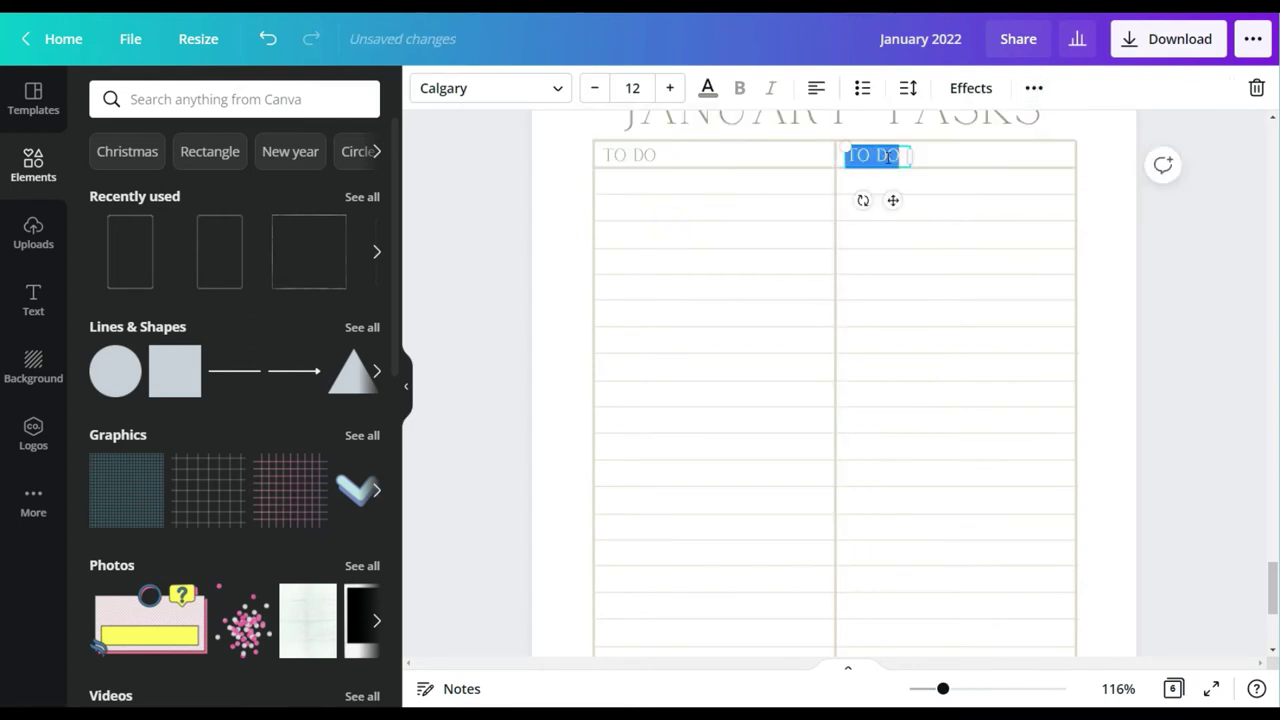
{"action": "left_click", "coordinate": [1117, 254]}
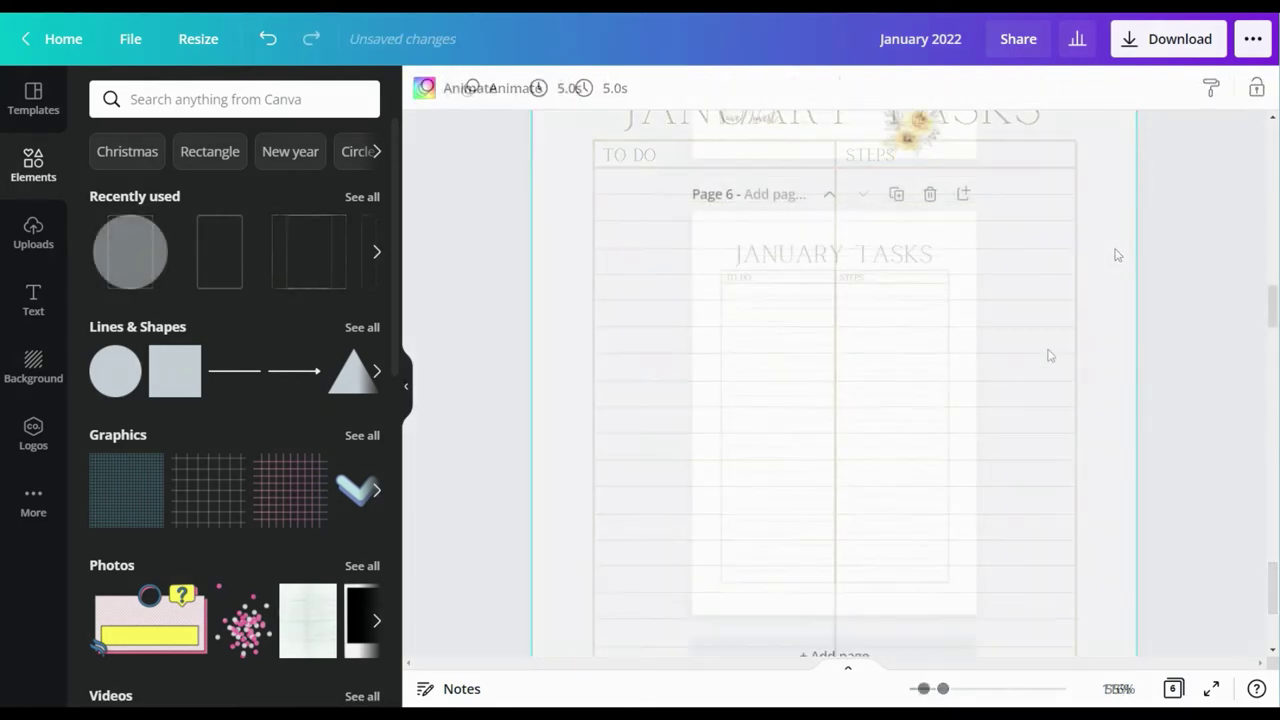
Step: Move the January Tasks title and the whole table slightly up together on the page
{"action": "left_click_drag", "start_coordinate": [643, 189], "coordinate": [996, 563]}
{"action": "left_click_drag", "start_coordinate": [891, 435], "coordinate": [891, 420]}
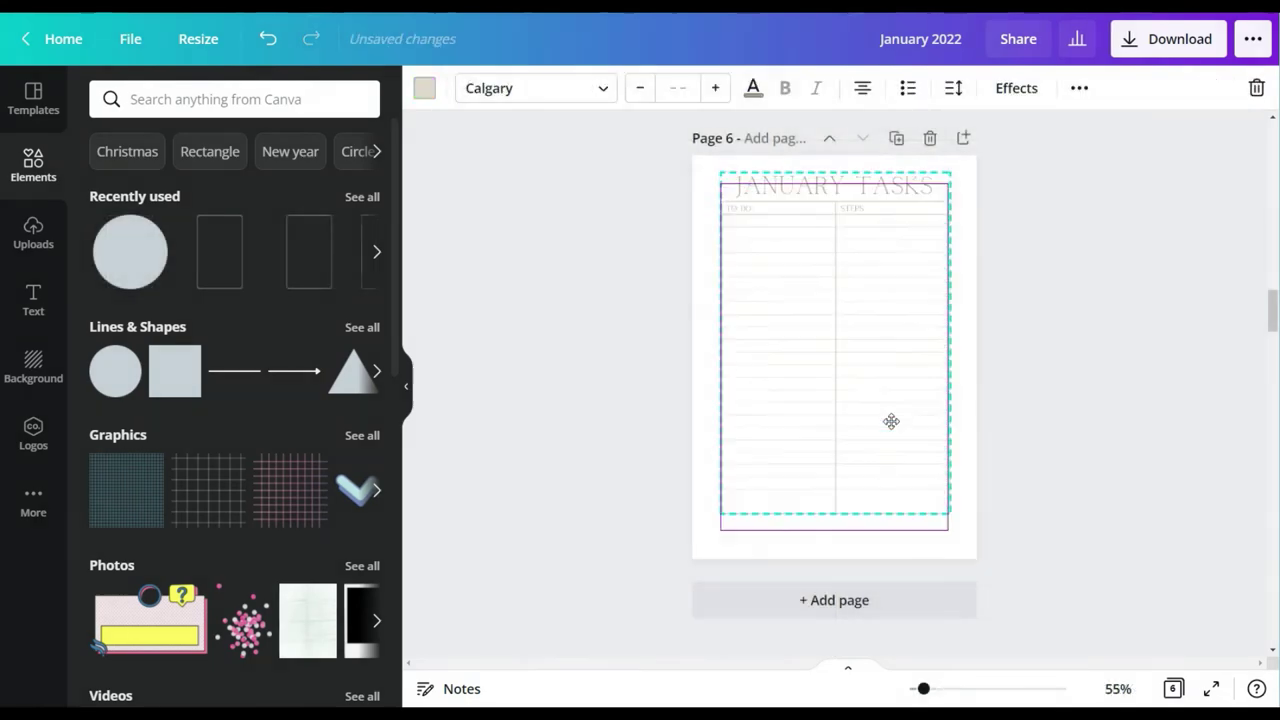
{"action": "left_click", "coordinate": [1060, 357]}
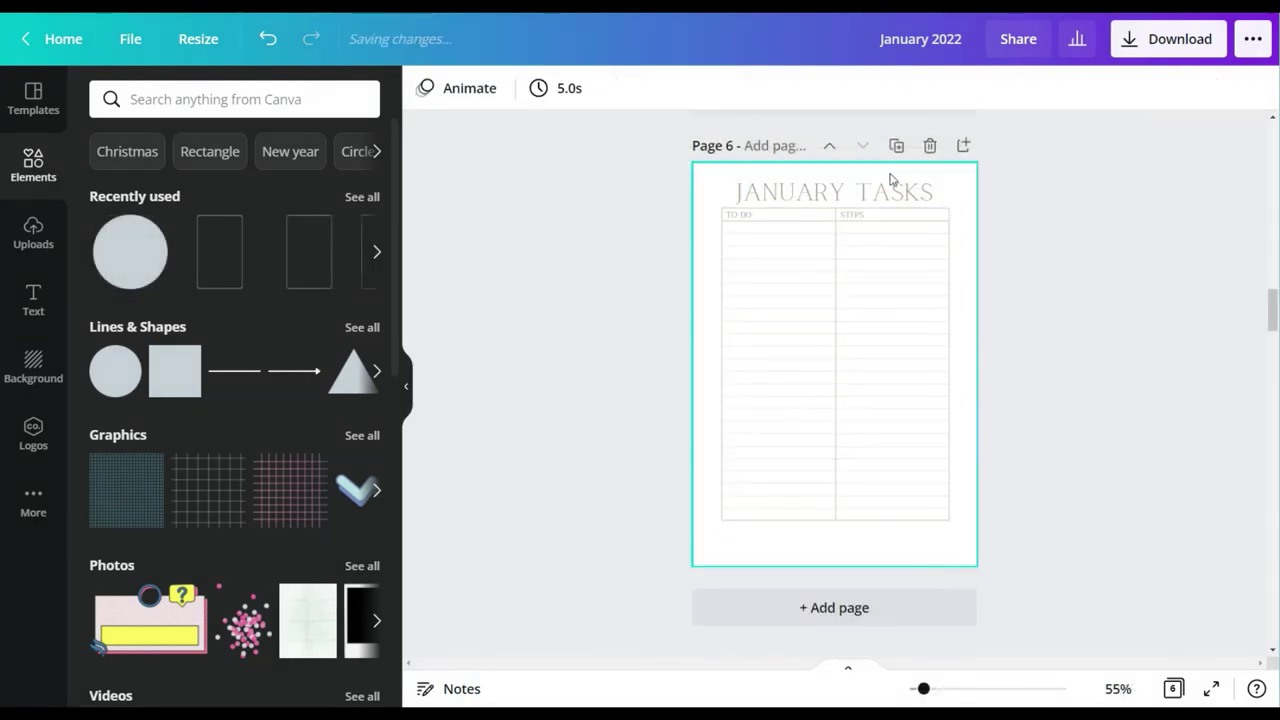
{"action": "left_click", "coordinate": [893, 207]}
{"action": "left_click", "coordinate": [1149, 217]}
Step: Copy the curved corner flower spray from page 1 into the bottom-right corner of the January Tasks page
{"action": "scroll", "coordinate": [1150, 217], "scroll_direction": "up", "scroll_amount": 20}
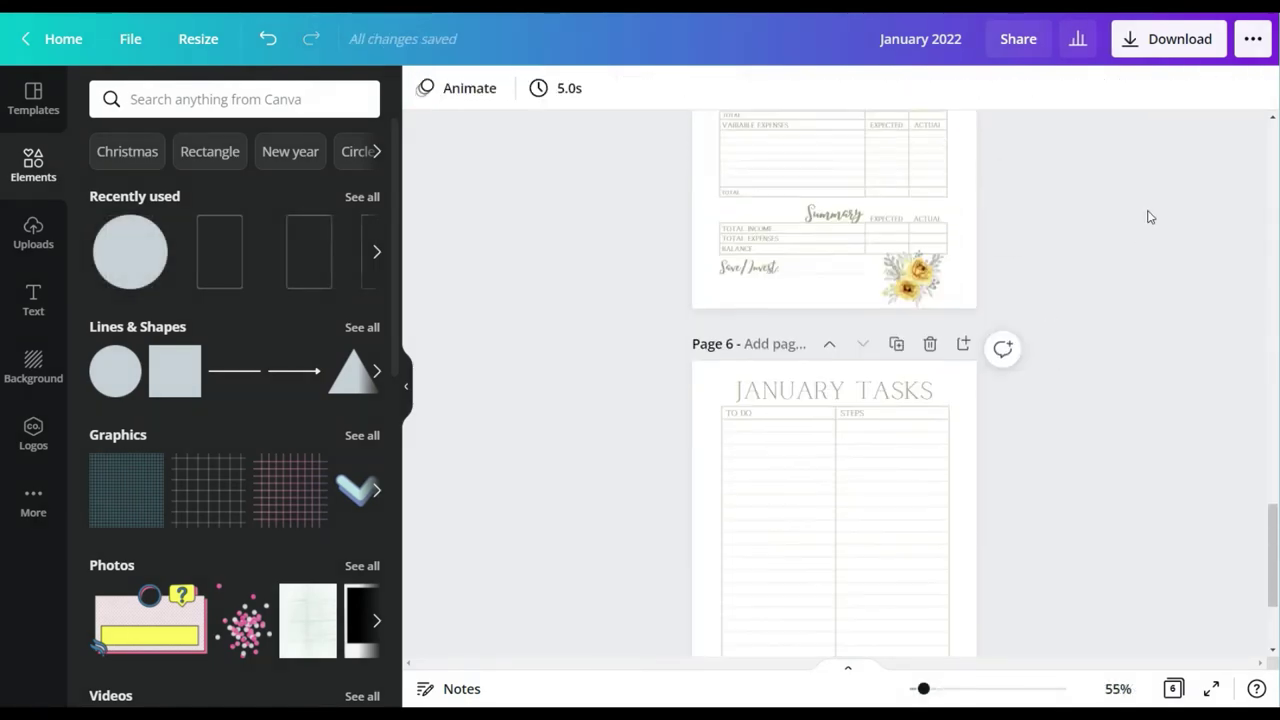
{"action": "scroll", "coordinate": [1150, 217], "scroll_direction": "up", "scroll_amount": 2}
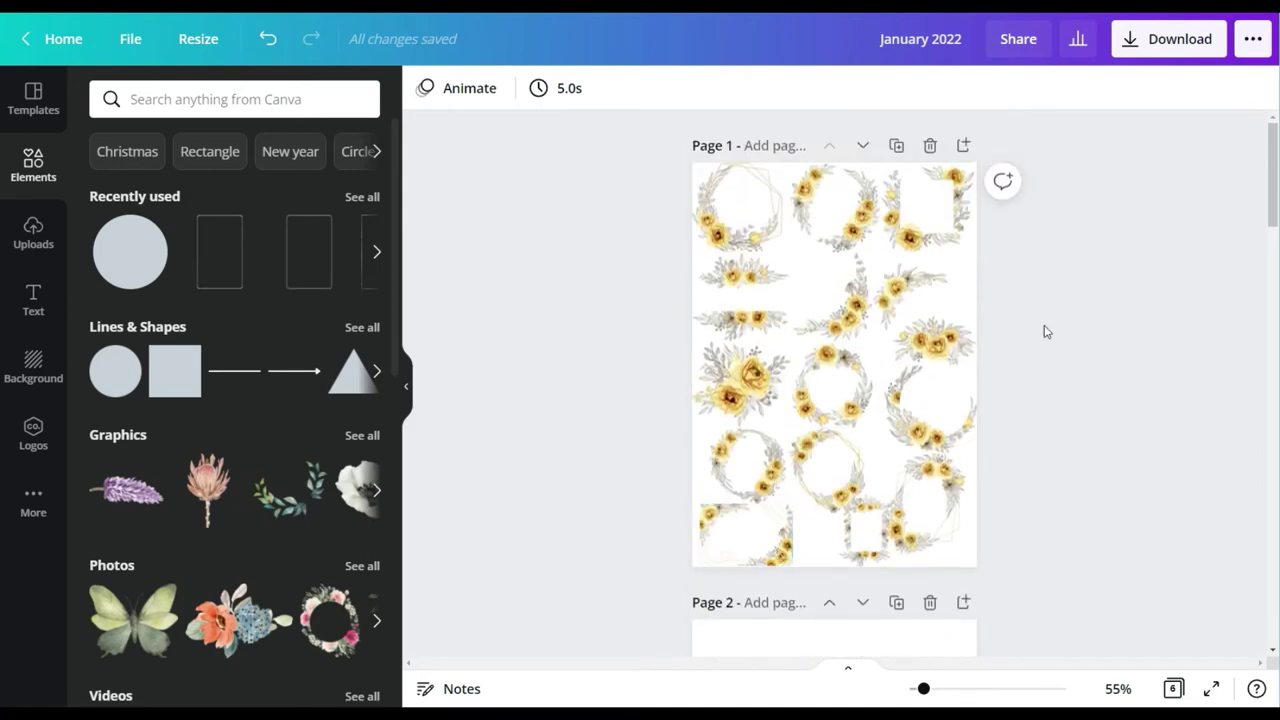
{"action": "left_click", "coordinate": [848, 312]}
{"action": "left_click", "coordinate": [1225, 88]}
{"action": "scroll", "coordinate": [842, 357], "scroll_direction": "down", "scroll_amount": 20}
{"action": "left_click_drag", "start_coordinate": [850, 328], "coordinate": [952, 525]}
{"action": "key", "text": "ctrl+z"}
{"action": "left_click", "coordinate": [1078, 487]}
{"action": "left_click", "coordinate": [1058, 435]}
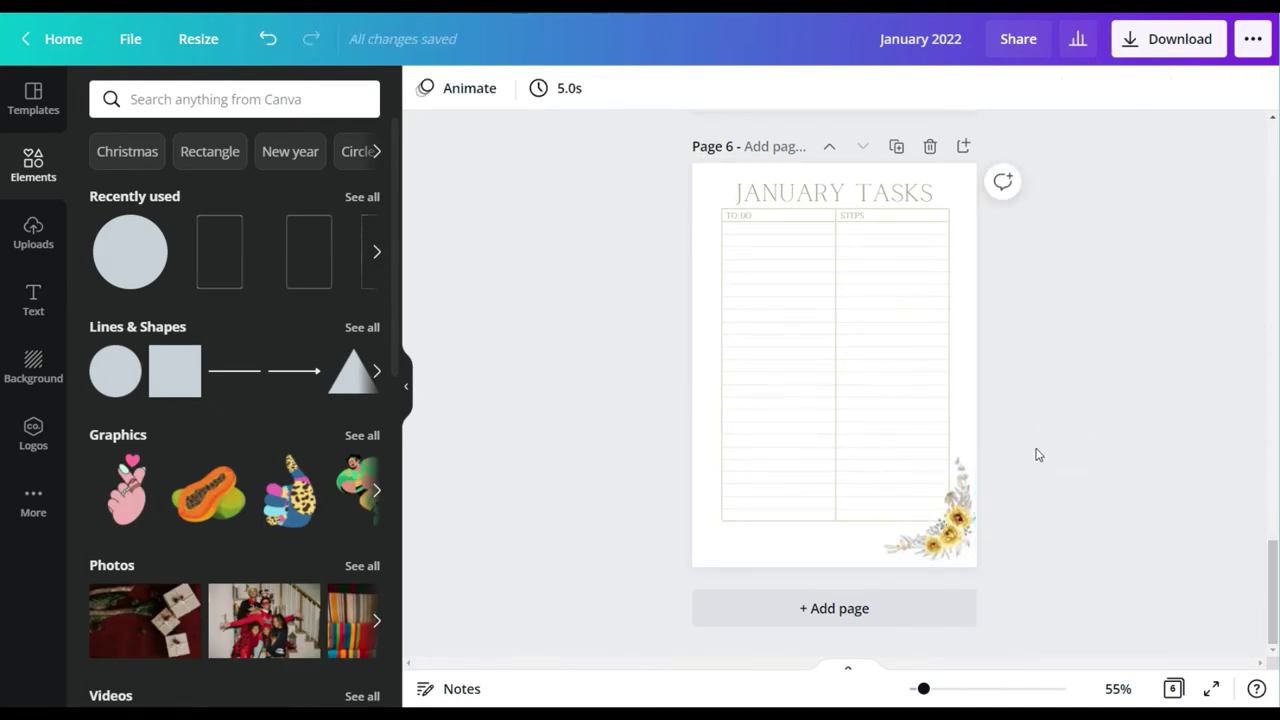
Step: Copy the small angled flower spray from page 1 into the top-left corner of the January Tasks page
{"action": "left_click", "coordinate": [1173, 688]}
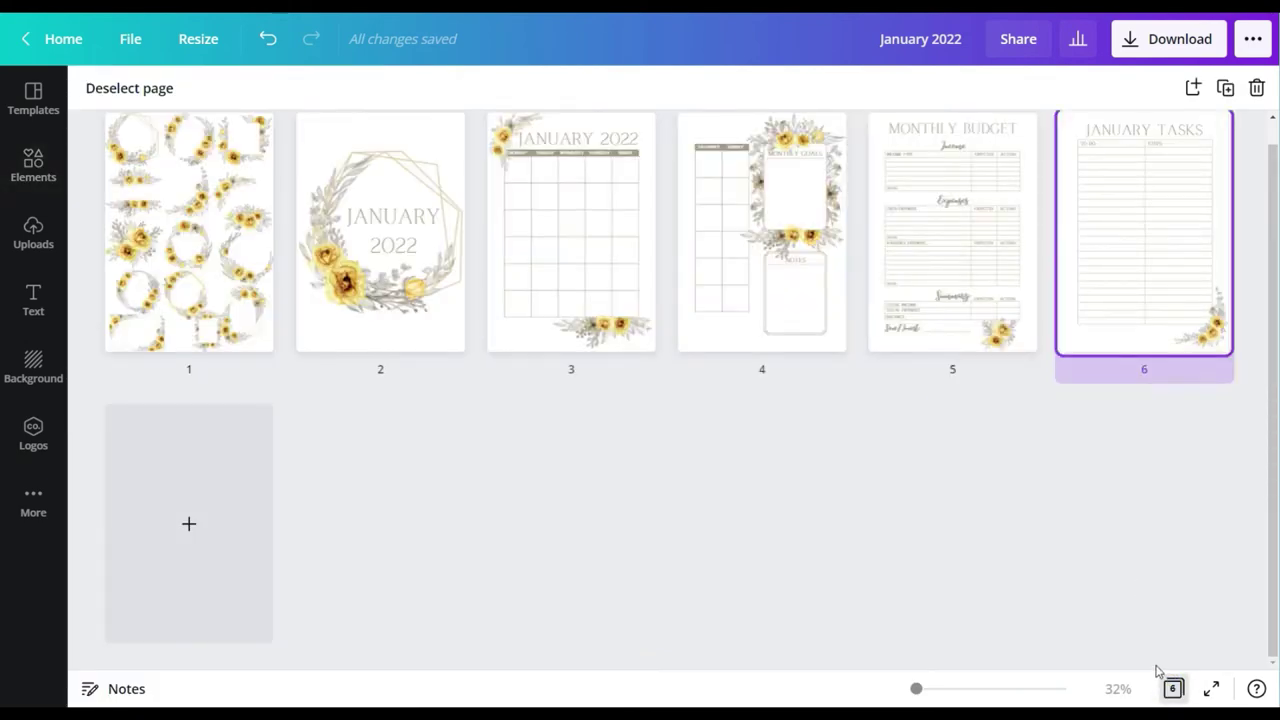
{"action": "left_click", "coordinate": [1173, 688]}
{"action": "scroll", "coordinate": [1072, 420], "scroll_direction": "up", "scroll_amount": 20}
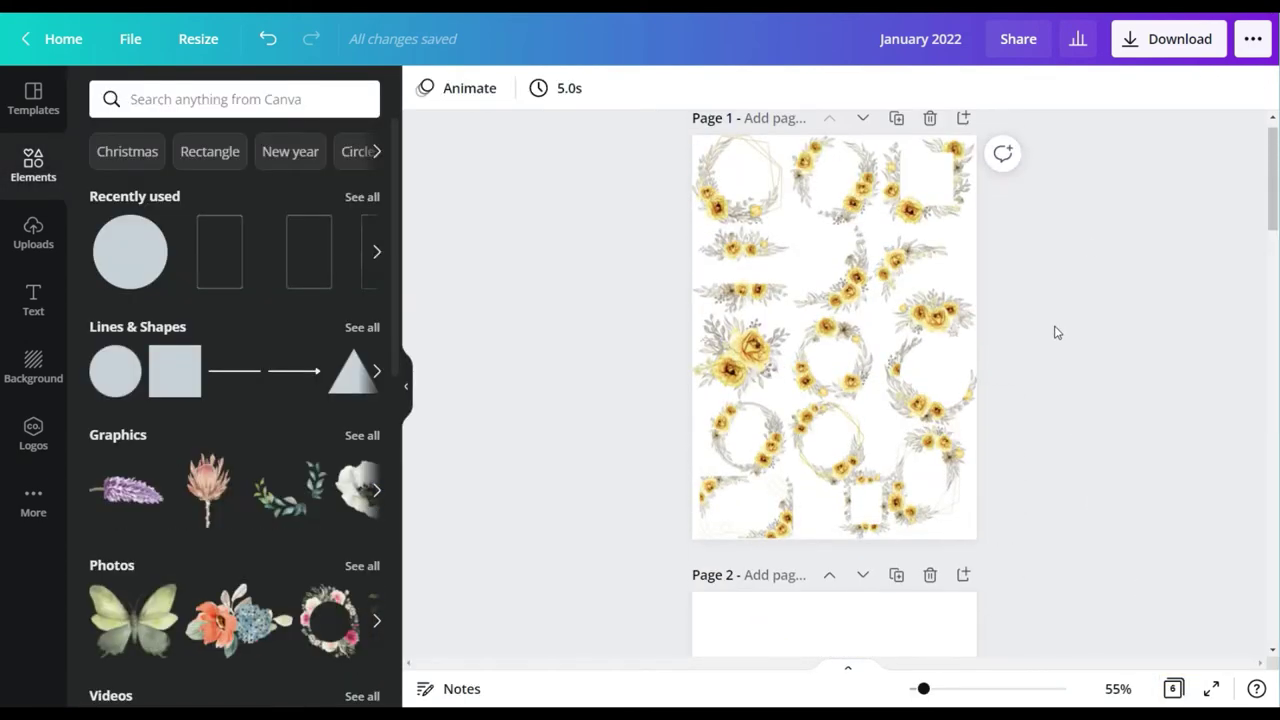
{"action": "left_click_drag", "start_coordinate": [913, 253], "coordinate": [720, 187]}
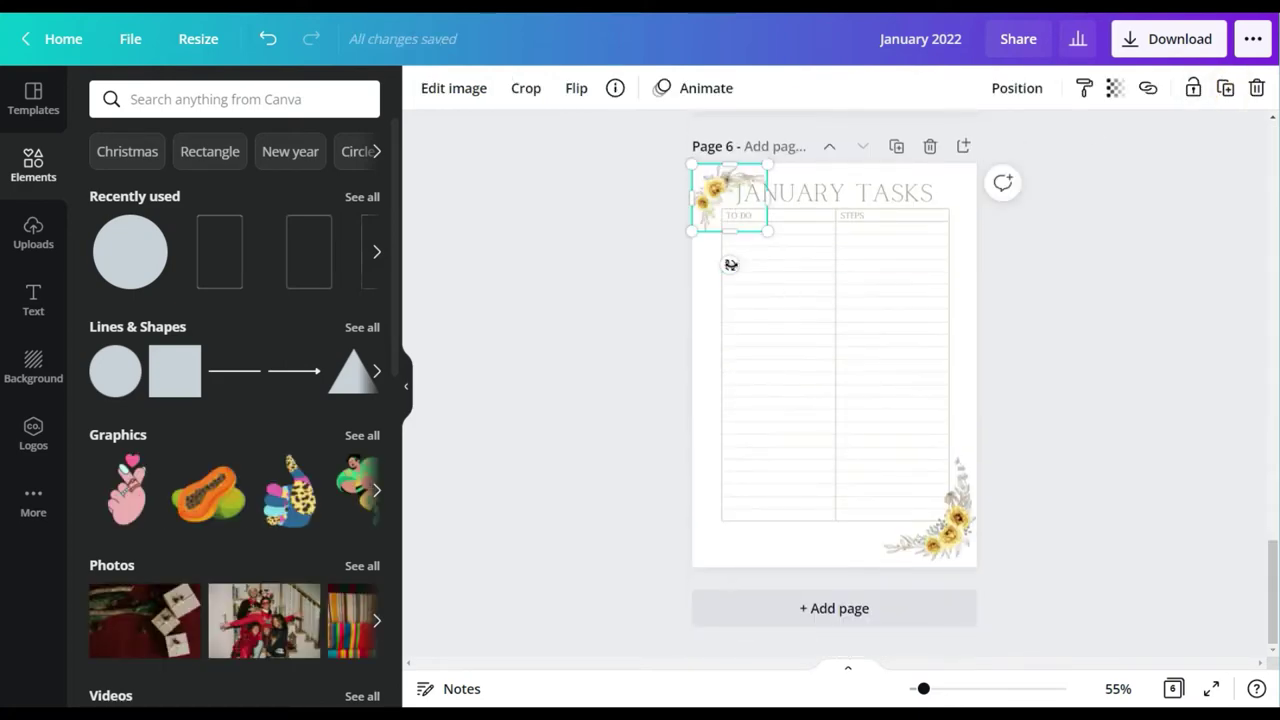
Step: Rotate the top-left flower spray slightly and enlarge it a little to fit the page corner
{"action": "left_click_drag", "start_coordinate": [731, 264], "coordinate": [747, 265]}
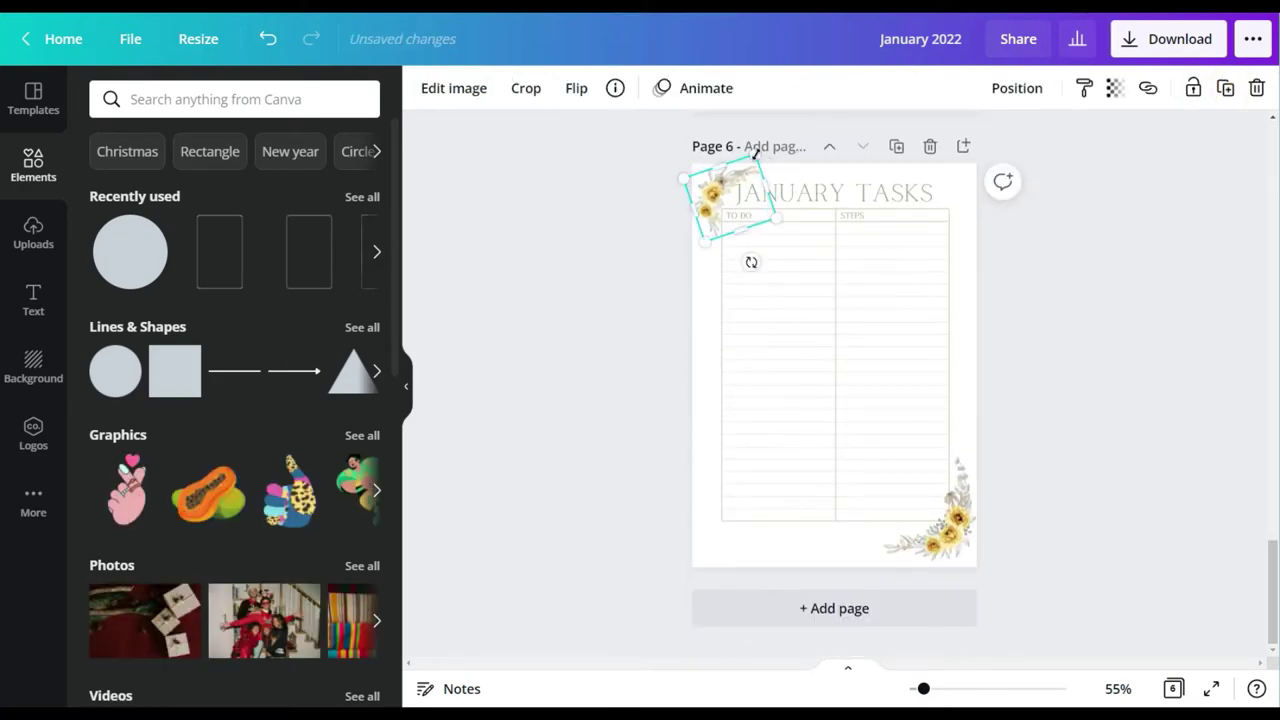
{"action": "left_click_drag", "start_coordinate": [756, 154], "coordinate": [759, 151]}
{"action": "left_click", "coordinate": [1137, 264]}
{"action": "left_click", "coordinate": [719, 197]}
{"action": "left_click_drag", "start_coordinate": [705, 240], "coordinate": [703, 243]}
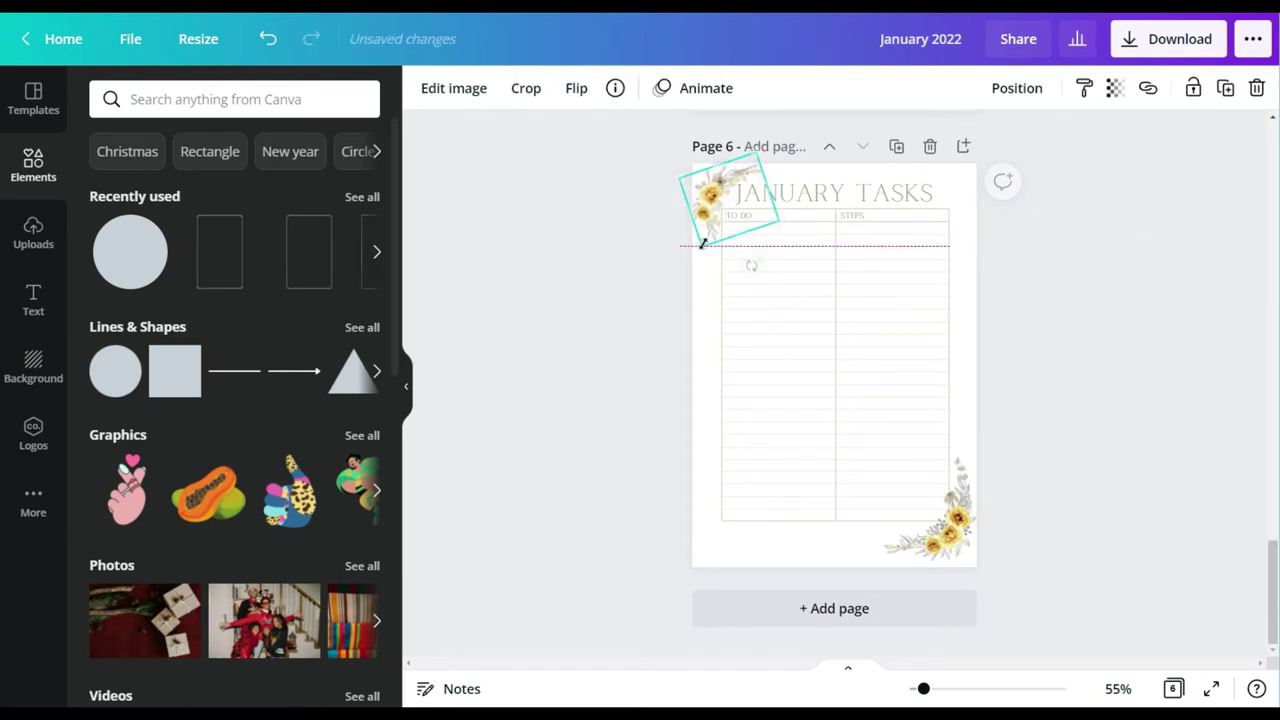
{"action": "left_click", "coordinate": [1030, 560]}
{"action": "left_click_drag", "start_coordinate": [923, 688], "coordinate": [947, 688]}
{"action": "scroll", "coordinate": [626, 369], "scroll_direction": "up", "scroll_amount": 2}
{"action": "left_click", "coordinate": [550, 285]}
{"action": "left_click_drag", "start_coordinate": [526, 387], "coordinate": [527, 383]}
{"action": "left_click", "coordinate": [965, 607]}
Step: Check the overview of all planner pages and add a blank page after January Tasks
{"action": "left_click", "coordinate": [1173, 689]}
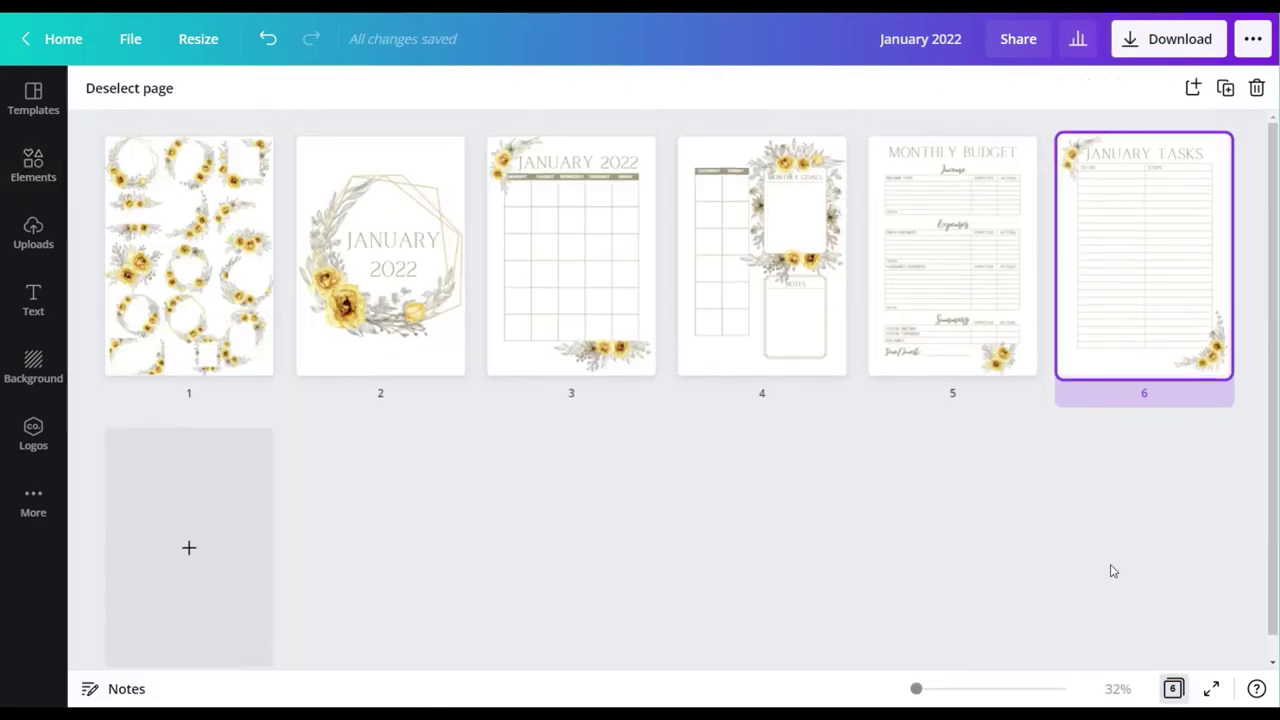
{"action": "left_click", "coordinate": [1173, 689]}
{"action": "left_click", "coordinate": [1112, 689]}
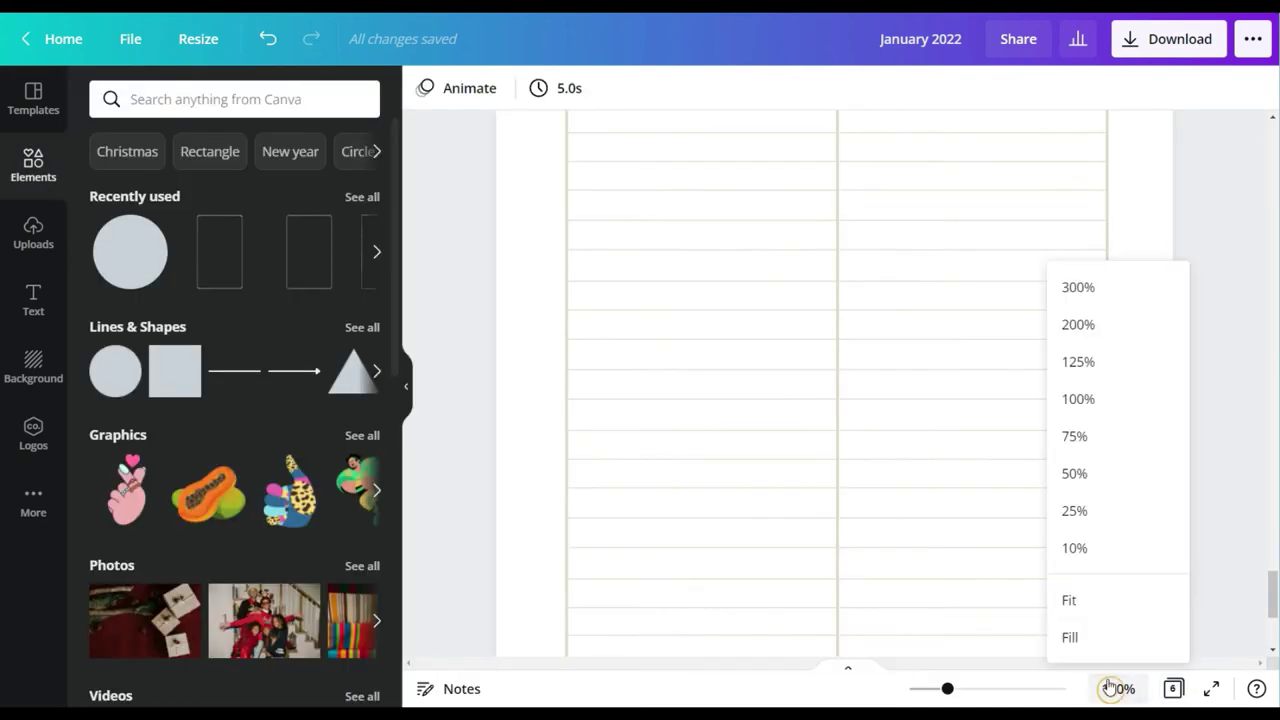
{"action": "left_click", "coordinate": [1078, 601]}
{"action": "left_click", "coordinate": [856, 610]}
Step: Copy the January Tasks title onto page 7 and position it centred near the top
{"action": "scroll", "coordinate": [851, 594], "scroll_direction": "up", "scroll_amount": 5}
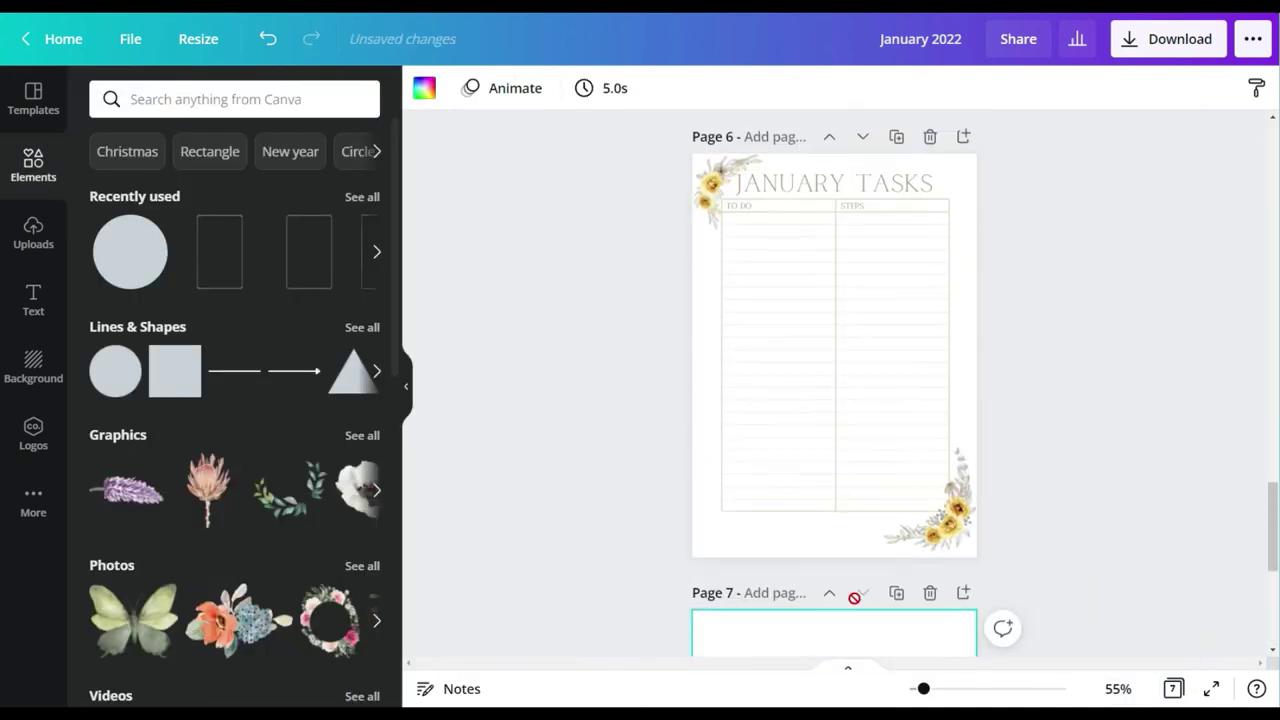
{"action": "left_click", "coordinate": [835, 192]}
{"action": "left_click", "coordinate": [1034, 88]}
{"action": "left_click", "coordinate": [1026, 132]}
{"action": "mouse_move", "coordinate": [859, 242]}
{"action": "left_mouse_down"}
{"action": "mouse_move", "coordinate": [851, 317]}
{"action": "mouse_move", "coordinate": [843, 240]}
{"action": "left_mouse_up"}
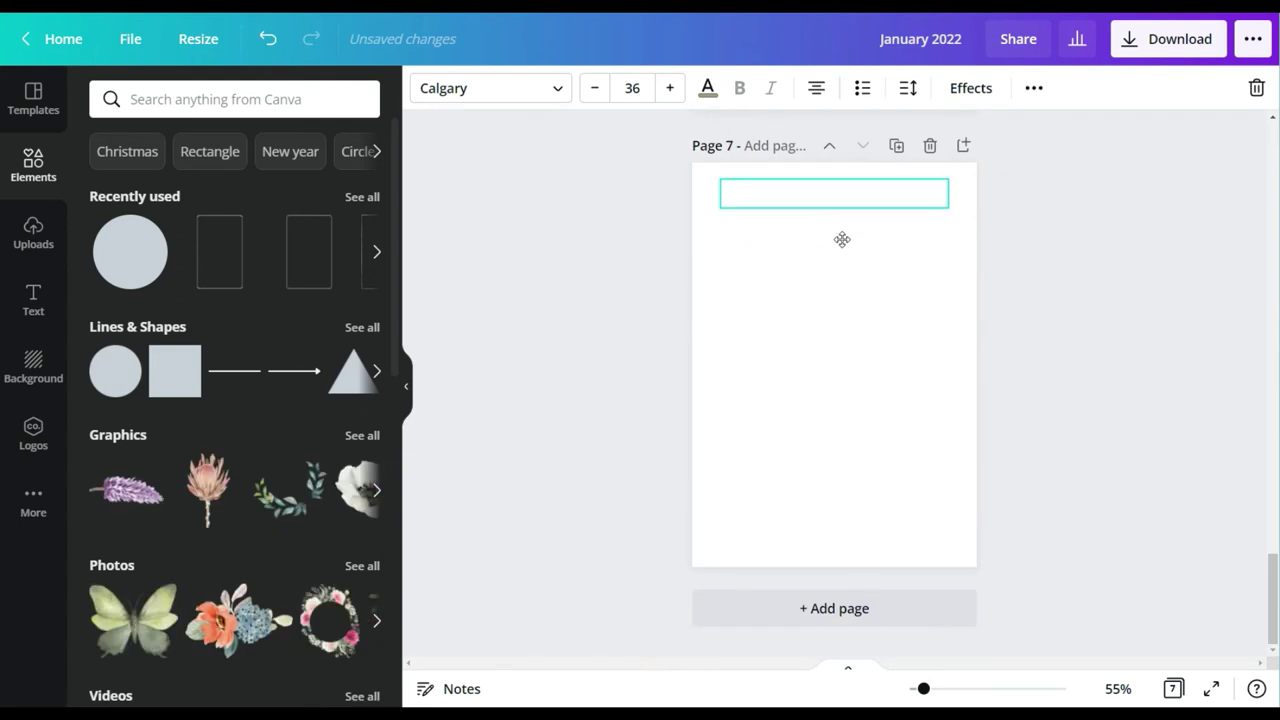
Step: Replace the copied title's text on page 7 with WEEKLY PLANNING
{"action": "double_click", "coordinate": [890, 192]}
{"action": "type", "text": "WEEKLY PLANNING"}
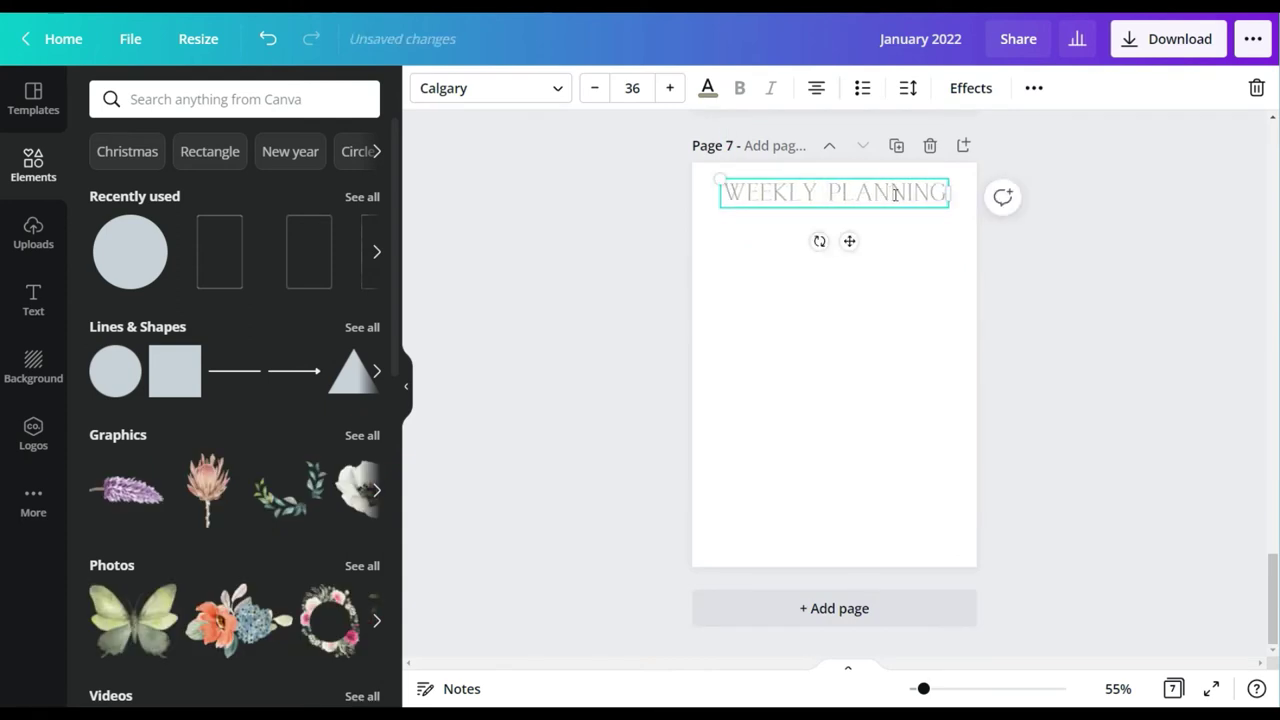
Step: Copy the Expenses script heading under the page 7 title, change it to "Week of 3-9 January" and widen it to one line
{"action": "scroll", "coordinate": [1083, 260], "scroll_direction": "up", "scroll_amount": 9}
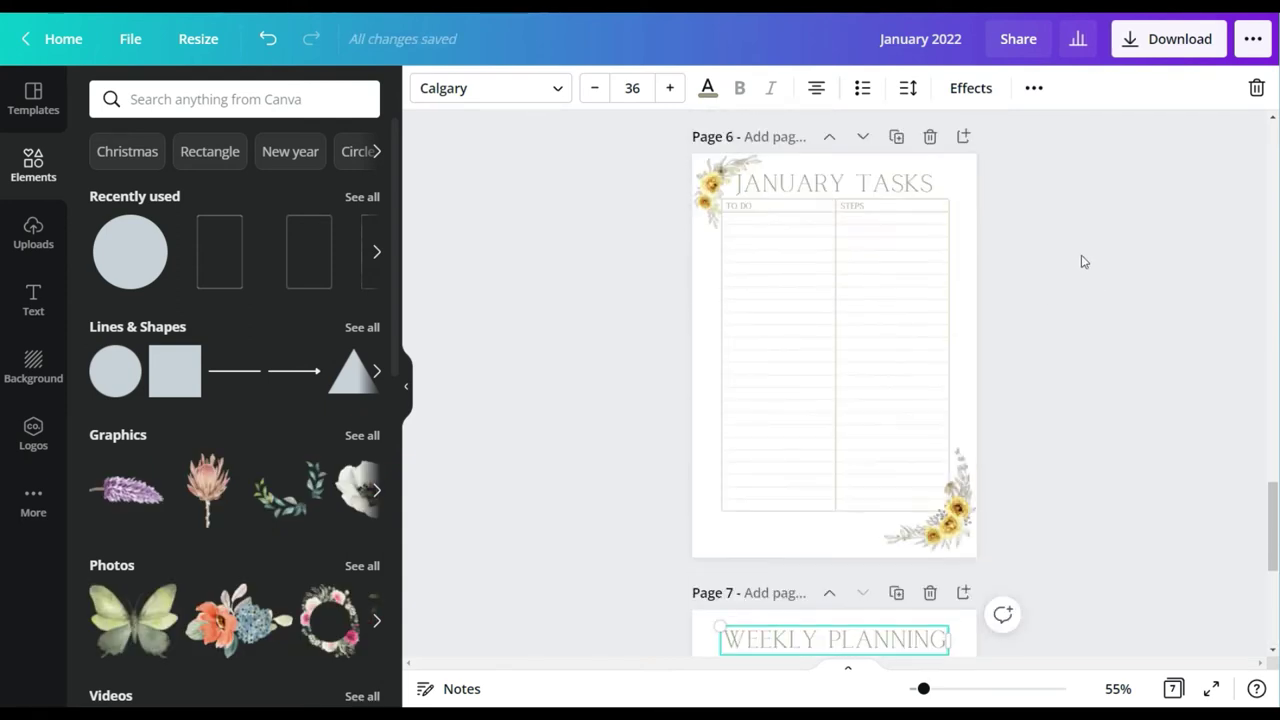
{"action": "left_click", "coordinate": [836, 297]}
{"action": "left_click", "coordinate": [1034, 88]}
{"action": "left_click", "coordinate": [1026, 132]}
{"action": "left_click_drag", "start_coordinate": [859, 352], "coordinate": [761, 315]}
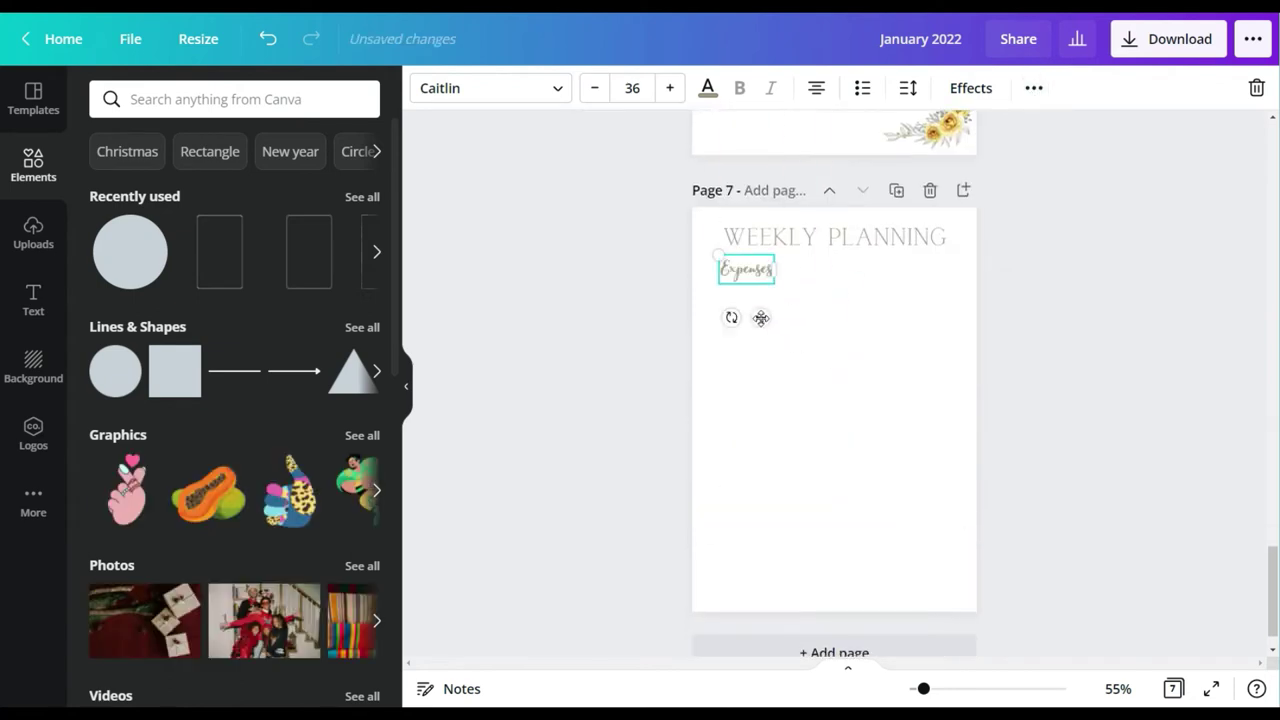
{"action": "double_click", "coordinate": [748, 269]}
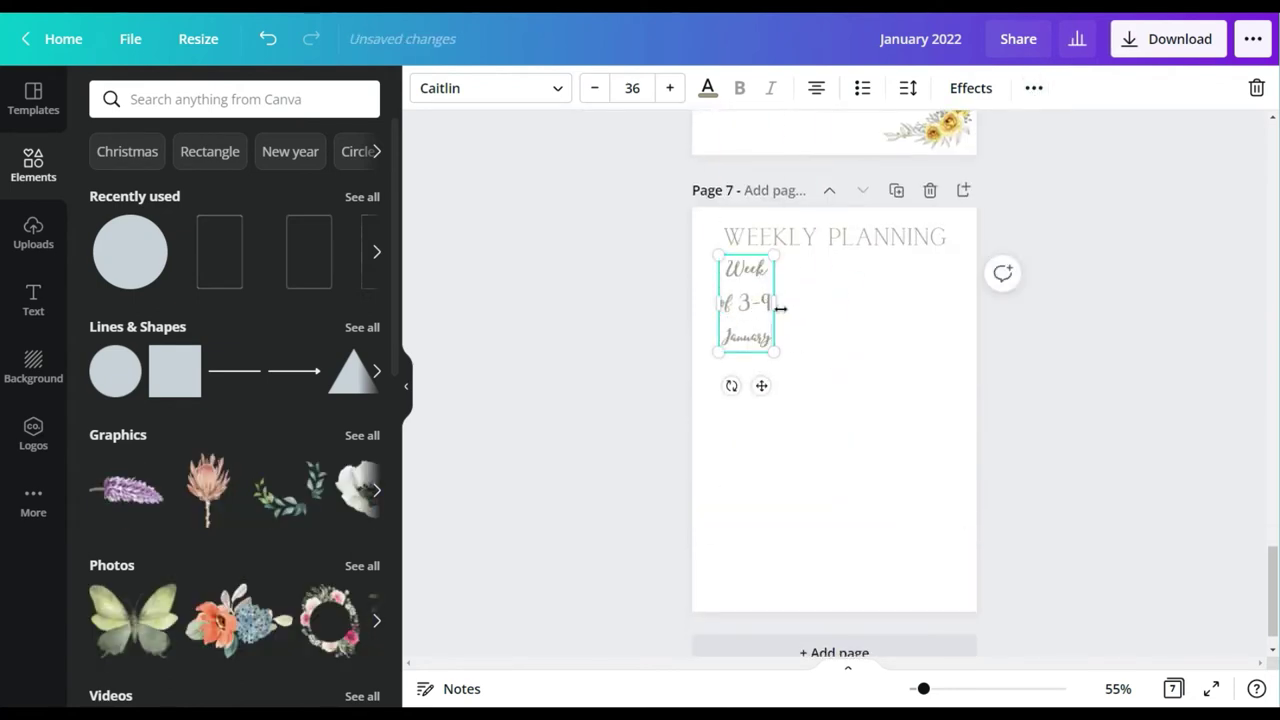
{"action": "left_click_drag", "start_coordinate": [780, 309], "coordinate": [887, 303]}
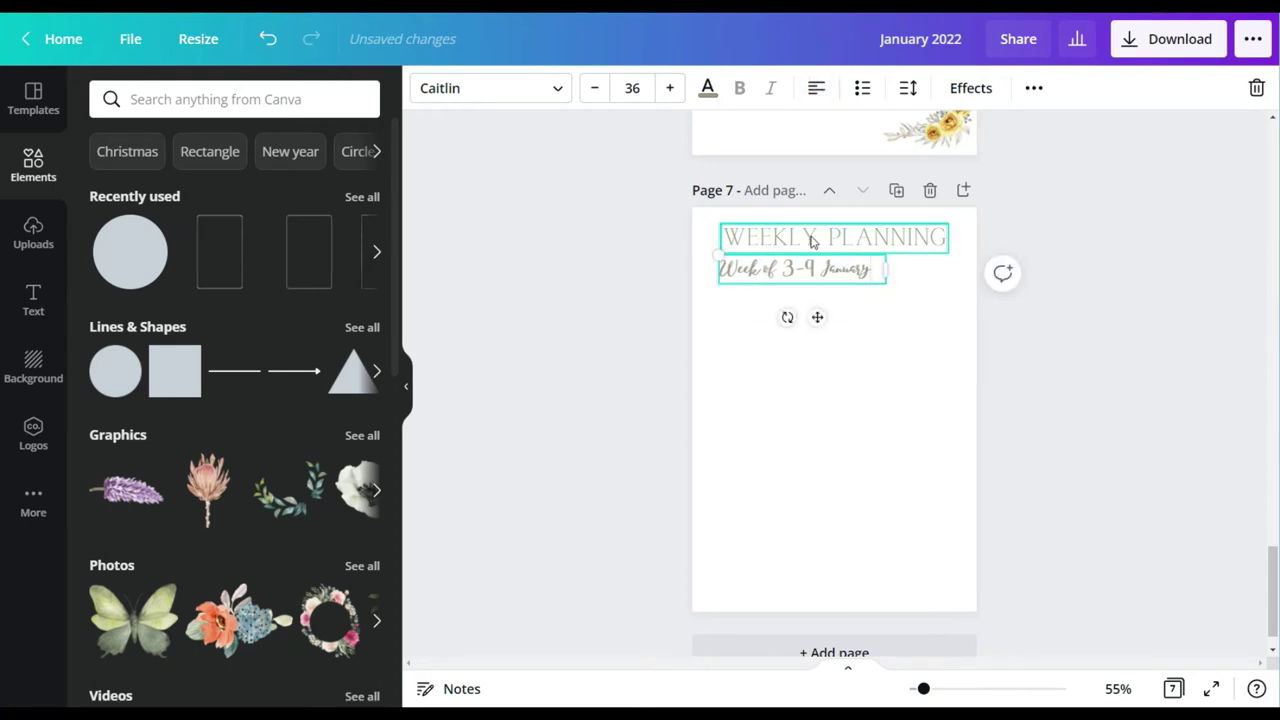
Step: Set the week text to size 28 and nudge it into place just beneath the WEEKLY PLANNING title
{"action": "left_click", "coordinate": [632, 88]}
{"action": "left_click", "coordinate": [643, 214]}
{"action": "left_click", "coordinate": [632, 88]}
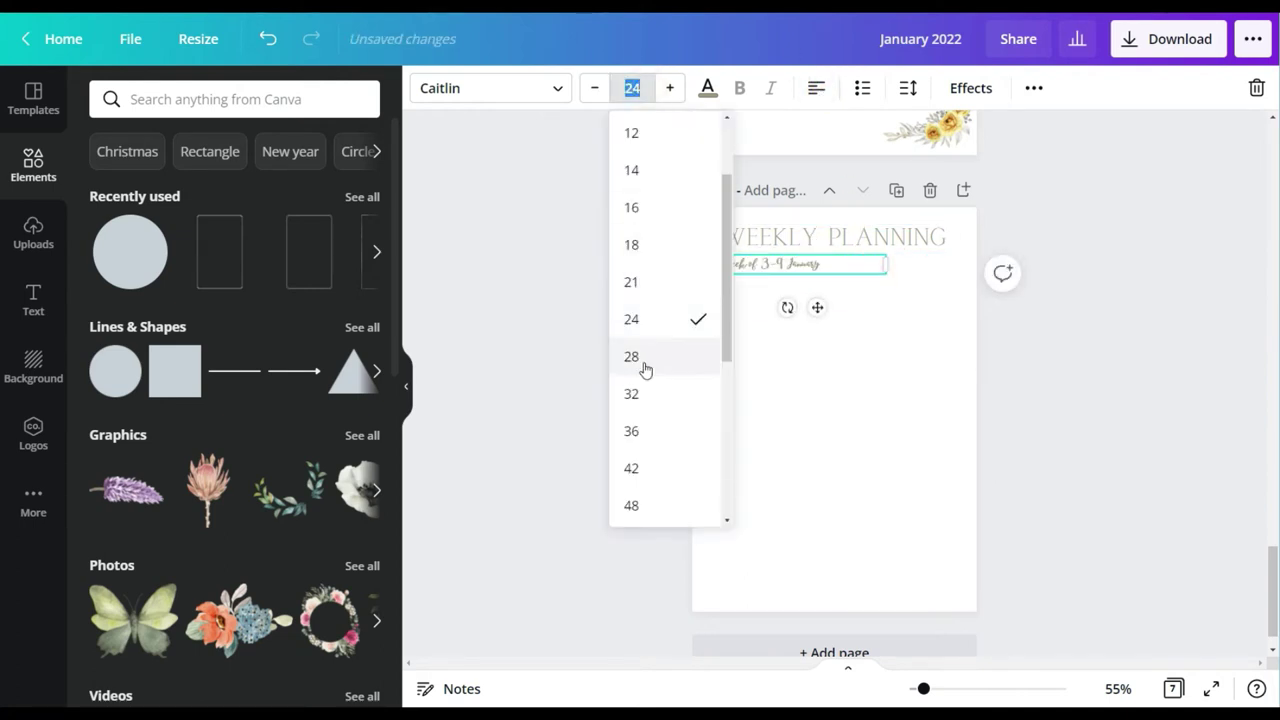
{"action": "left_click", "coordinate": [643, 358]}
{"action": "left_click", "coordinate": [843, 241]}
{"action": "left_click_drag", "start_coordinate": [745, 275], "coordinate": [752, 269]}
{"action": "left_click", "coordinate": [1140, 257]}
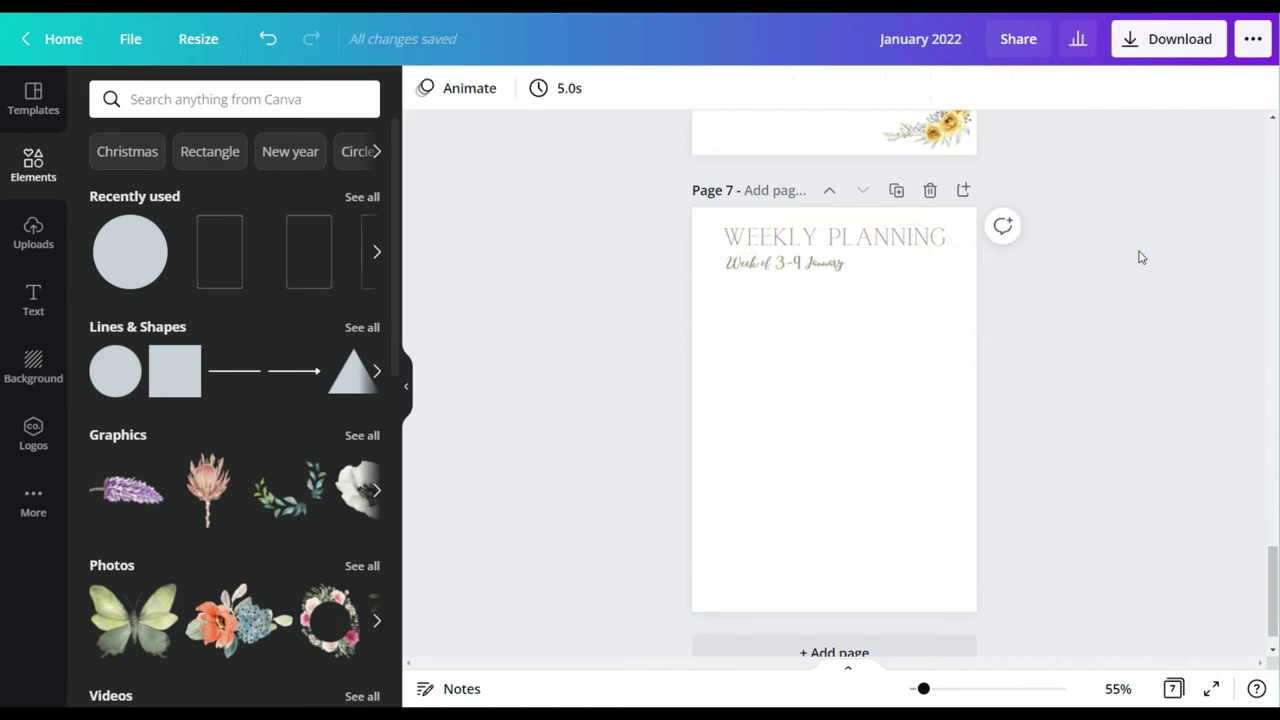
Step: Set the WEEKLY PLANNING title to size 28 and narrow its text box around the words
{"action": "left_click", "coordinate": [806, 241]}
{"action": "left_click", "coordinate": [632, 88]}
{"action": "left_click", "coordinate": [632, 243]}
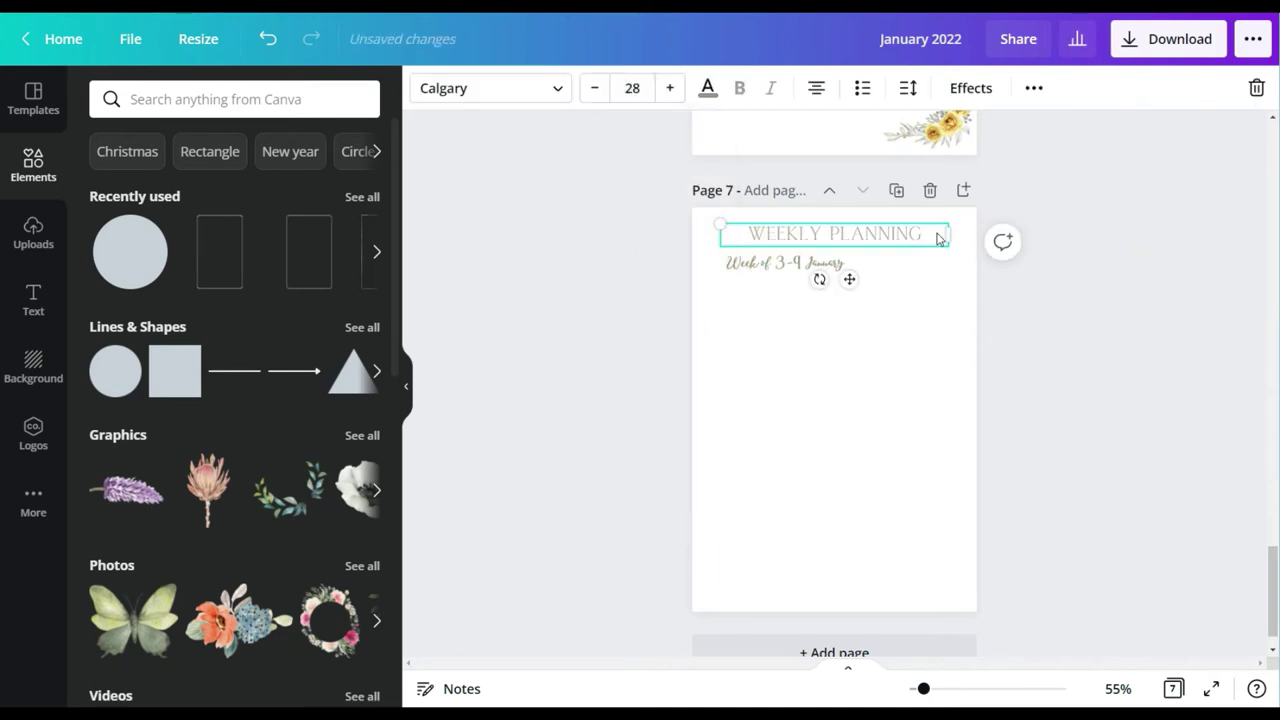
{"action": "left_click_drag", "start_coordinate": [946, 234], "coordinate": [799, 265]}
Step: Shorten the week text to "3-9 January" and centre it under the WEEKLY PLANNING title
{"action": "left_click", "coordinate": [783, 265]}
{"action": "left_click_drag", "start_coordinate": [777, 308], "coordinate": [820, 302]}
{"action": "left_click_drag", "start_coordinate": [715, 235], "coordinate": [850, 271]}
{"action": "left_click_drag", "start_coordinate": [827, 304], "coordinate": [855, 305]}
{"action": "left_click", "coordinate": [1065, 313]}
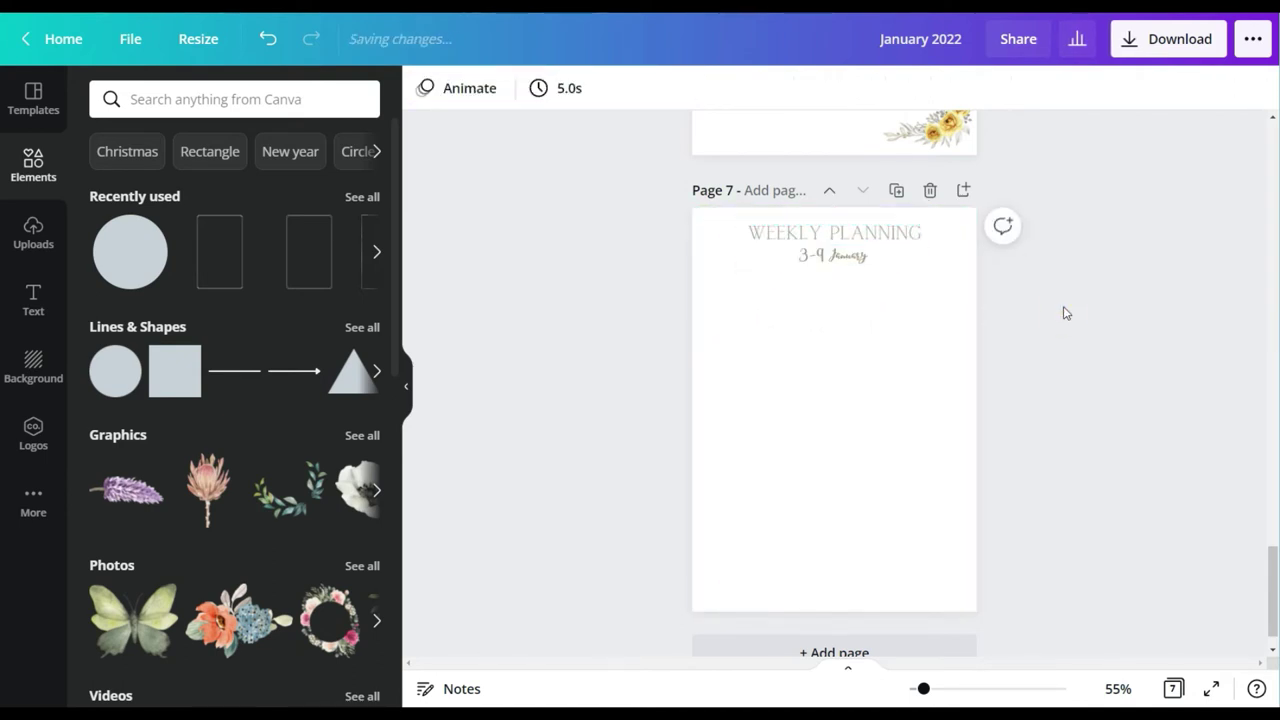
Step: Copy the ruled lines of the Variable Expenses table onto page 7 below the date
{"action": "left_click_drag", "start_coordinate": [923, 689], "coordinate": [937, 689]}
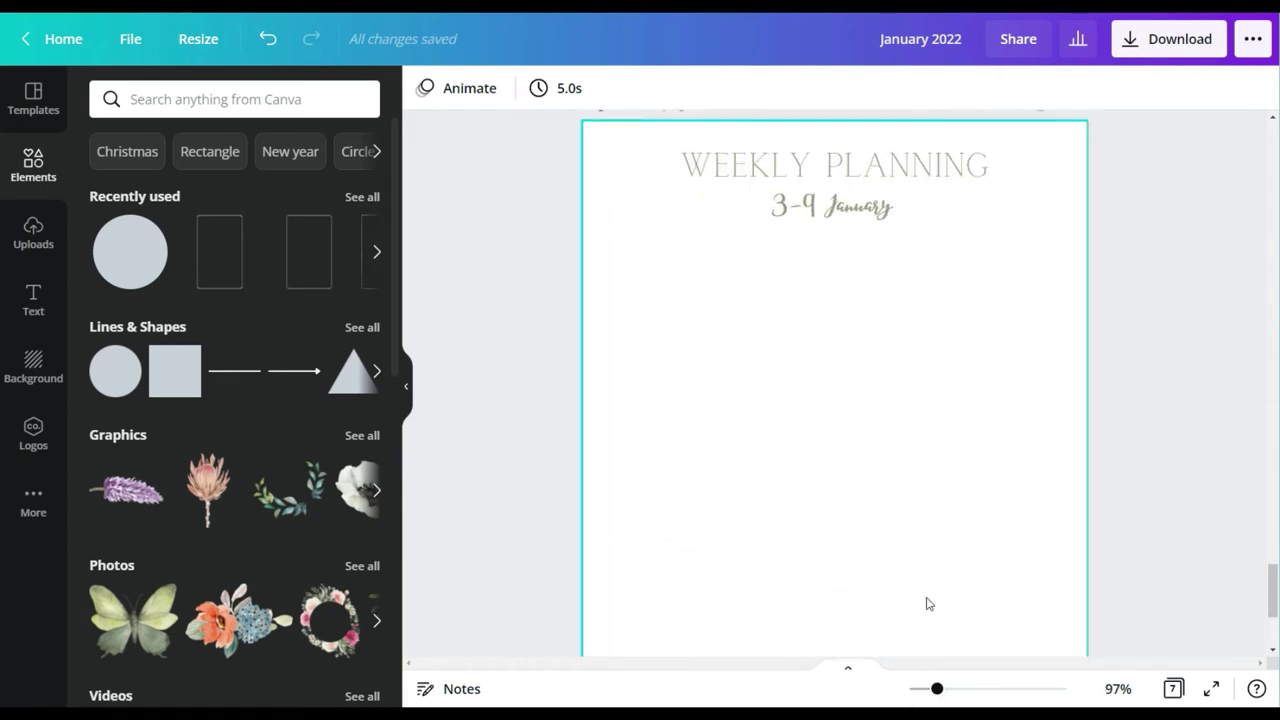
{"action": "scroll", "coordinate": [1197, 408], "scroll_direction": "up", "scroll_amount": 10}
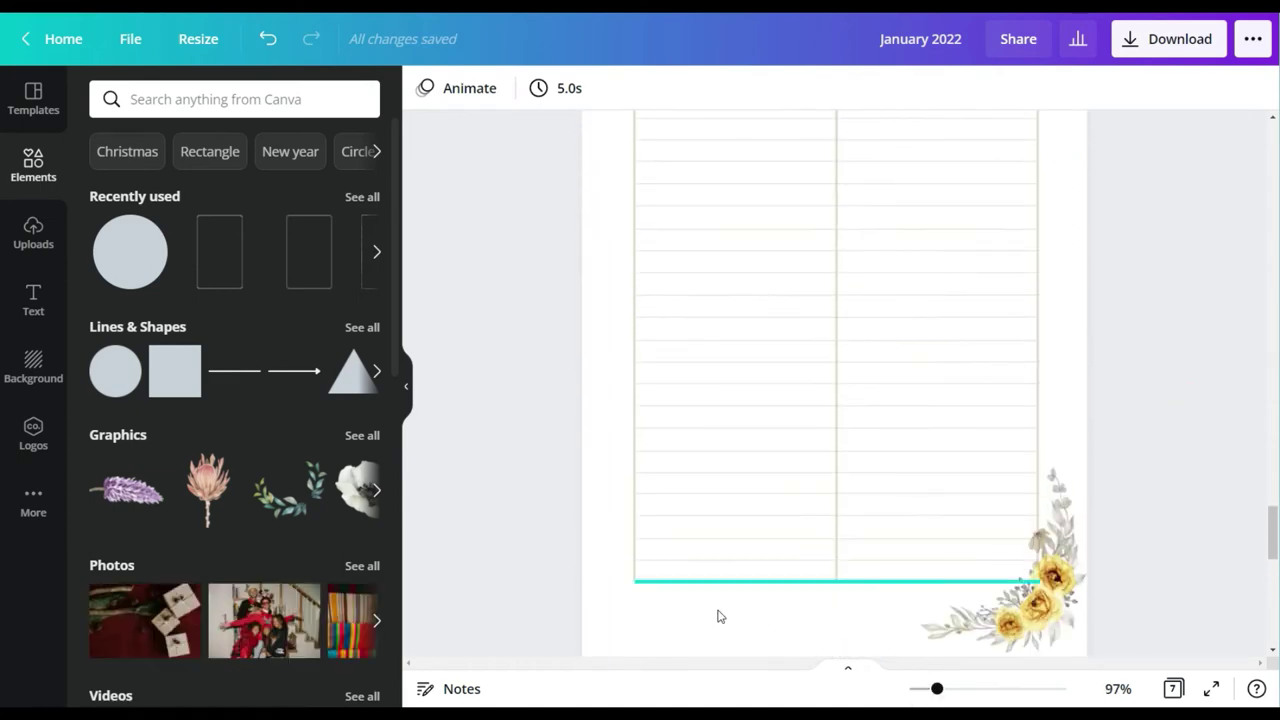
{"action": "scroll", "coordinate": [757, 599], "scroll_direction": "up", "scroll_amount": 5}
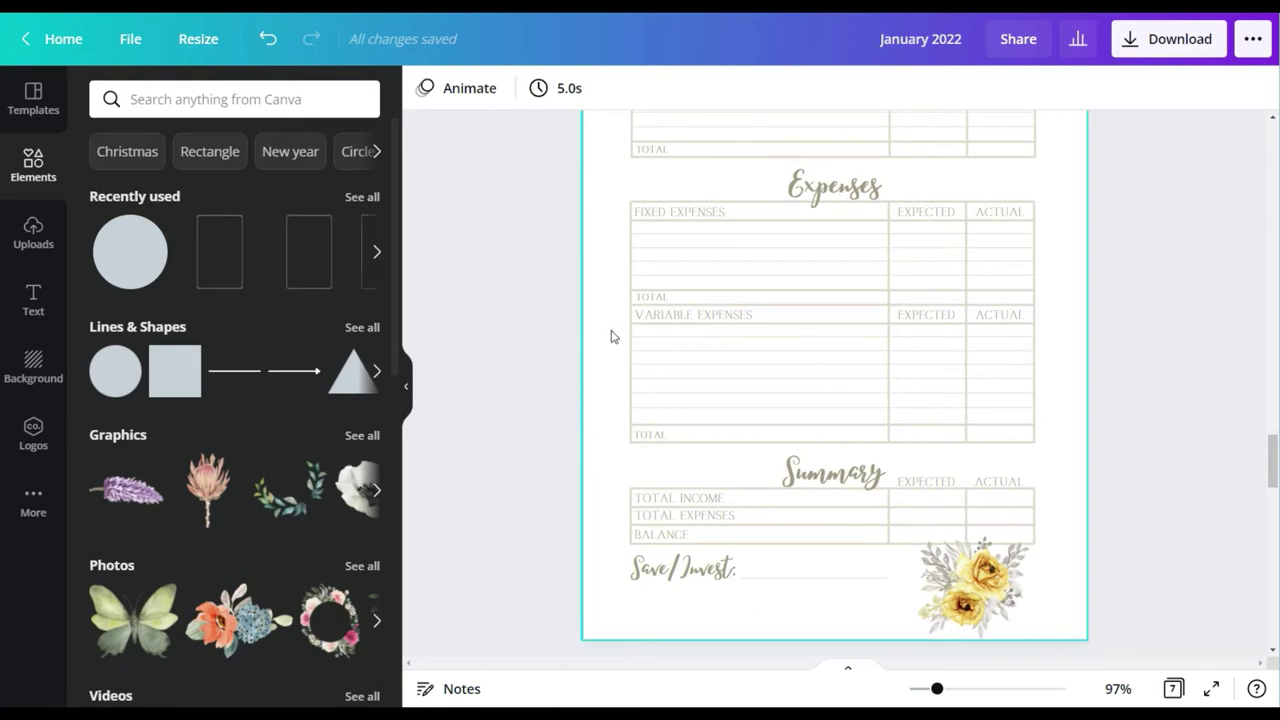
{"action": "left_click_drag", "start_coordinate": [611, 330], "coordinate": [687, 430]}
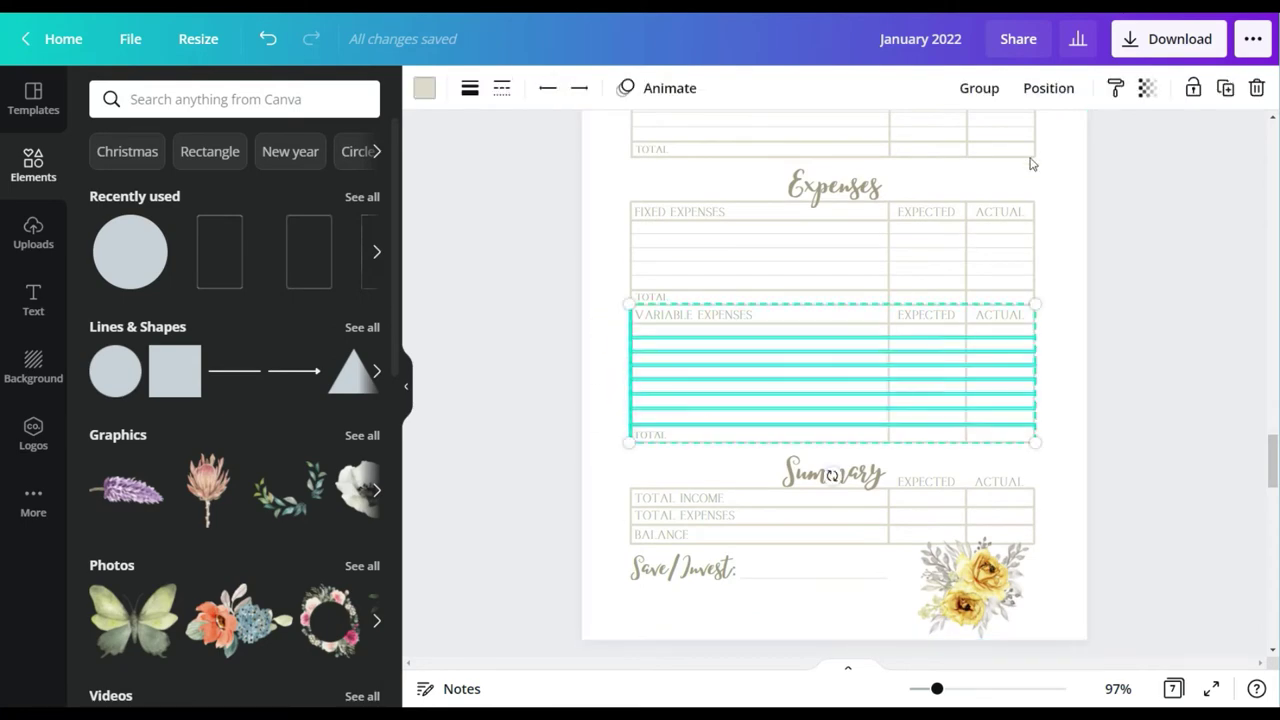
{"action": "left_click", "coordinate": [1225, 88]}
{"action": "mouse_move", "coordinate": [832, 375]}
{"action": "left_mouse_down"}
{"action": "mouse_move", "coordinate": [826, 420]}
{"action": "mouse_move", "coordinate": [817, 361]}
{"action": "left_mouse_up"}
{"action": "scroll", "coordinate": [824, 410], "scroll_direction": "down", "scroll_amount": 13}
{"action": "left_click", "coordinate": [716, 473]}
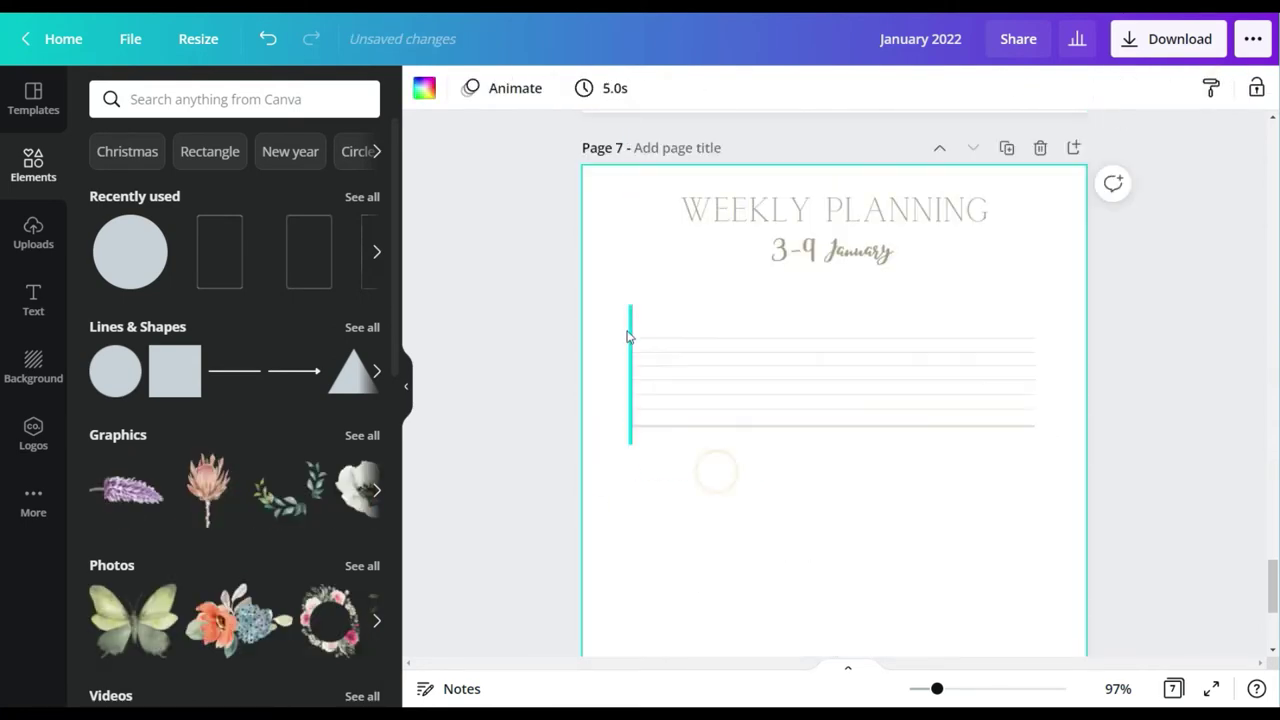
Step: Delete the copied vertical line on page 7 and thin the heavy bottom line to match the other ruled lines
{"action": "left_click", "coordinate": [630, 332]}
{"action": "key", "text": "Delete"}
{"action": "left_click", "coordinate": [706, 428]}
{"action": "left_click", "coordinate": [476, 88]}
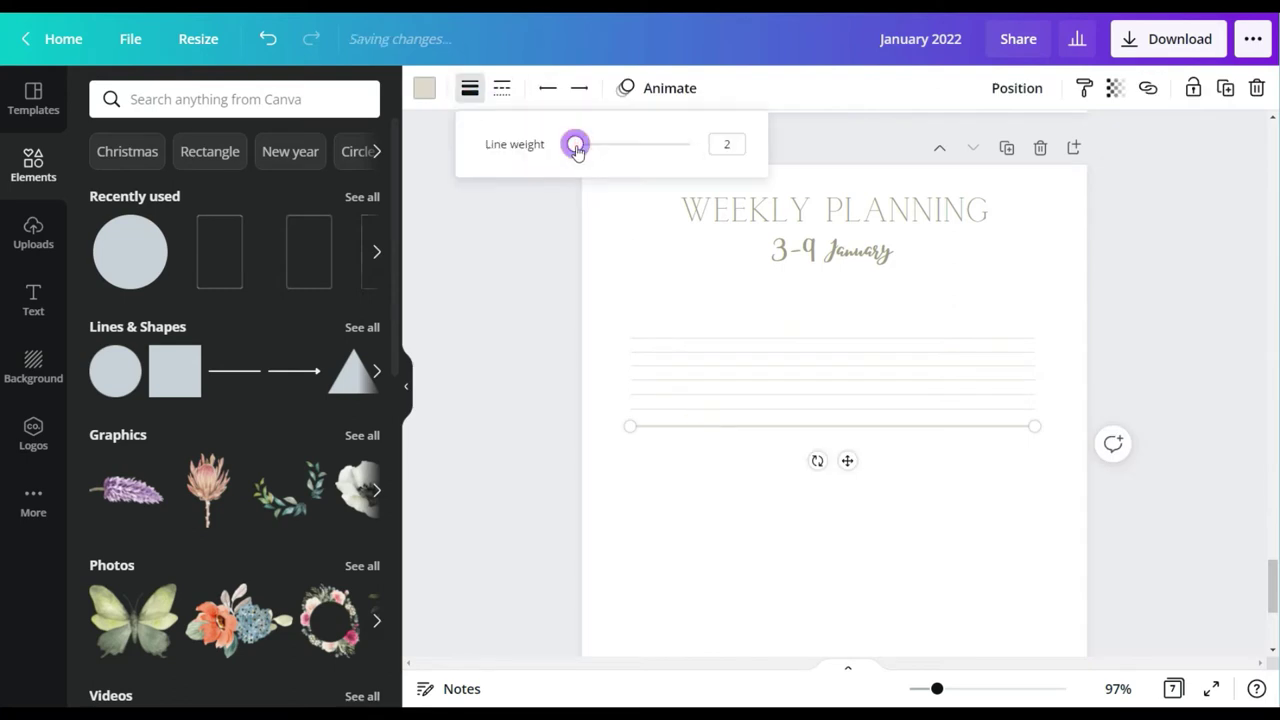
{"action": "left_click_drag", "start_coordinate": [576, 148], "coordinate": [570, 148]}
{"action": "left_click", "coordinate": [679, 529]}
Step: Duplicate the WEEKLY PLANNING title above the ruled lines and change the copy's text to PRIORITIES
{"action": "left_click", "coordinate": [723, 211]}
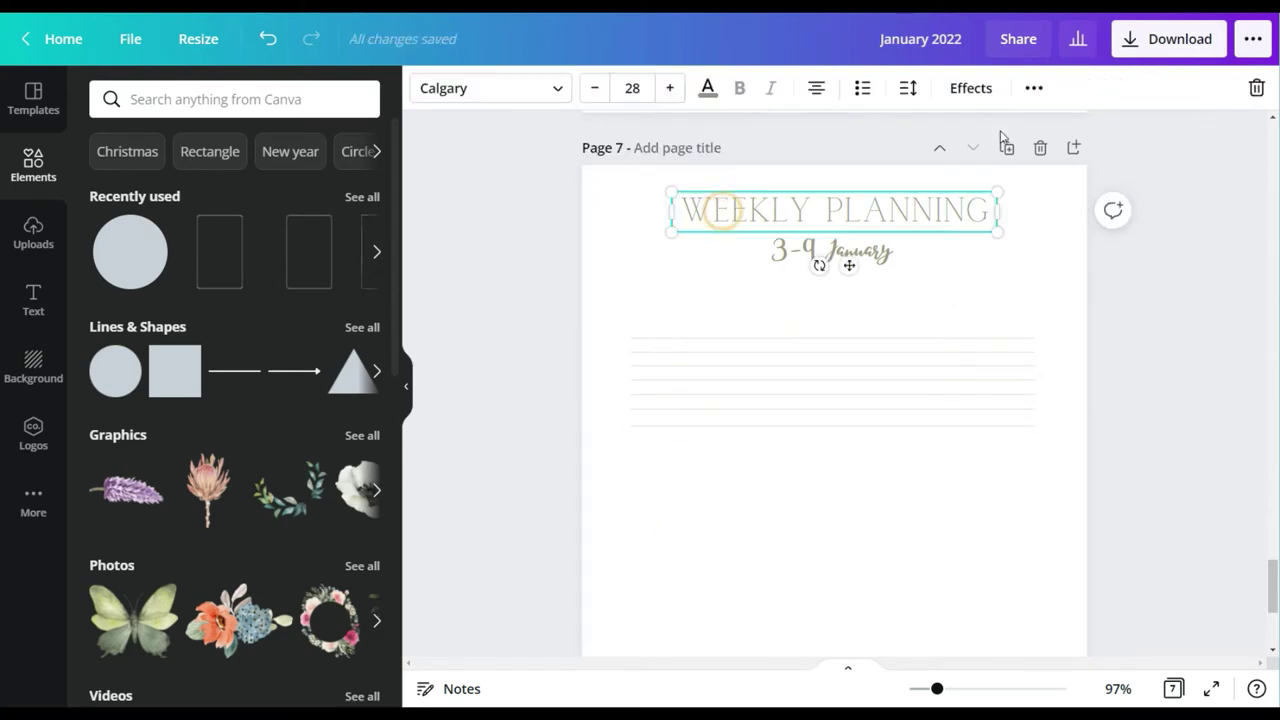
{"action": "left_click", "coordinate": [1034, 88]}
{"action": "left_click", "coordinate": [1028, 137]}
{"action": "left_click_drag", "start_coordinate": [777, 228], "coordinate": [719, 306]}
{"action": "double_click", "coordinate": [719, 306]}
{"action": "type", "text": "TO"}
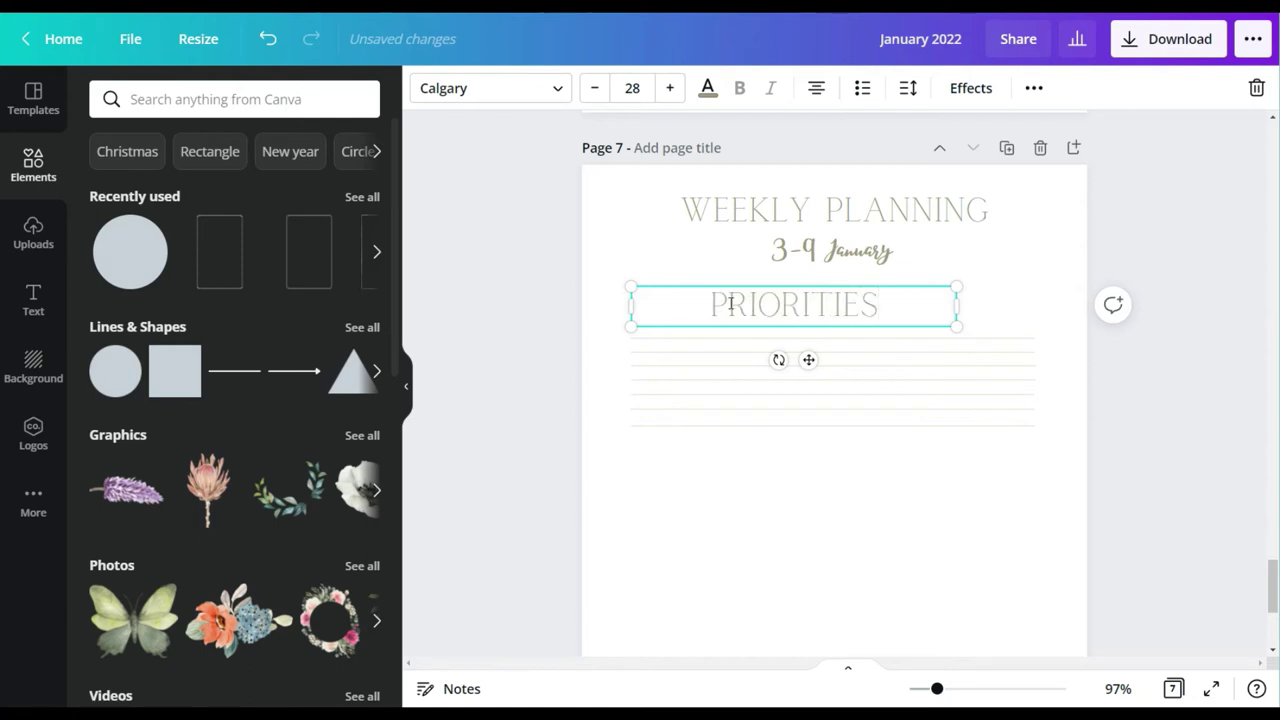
Step: Reduce the PRIORITIES label to size 12, narrow its box and place it at the left margin below the date
{"action": "left_click", "coordinate": [632, 88]}
{"action": "left_click", "coordinate": [636, 318]}
{"action": "left_click", "coordinate": [633, 88]}
{"action": "left_click", "coordinate": [638, 247]}
{"action": "left_click_drag", "start_coordinate": [957, 296], "coordinate": [798, 452]}
{"action": "left_click", "coordinate": [632, 88]}
{"action": "left_click", "coordinate": [637, 227]}
{"action": "left_click", "coordinate": [752, 283]}
Step: Move the ruled lines lower on the page and add a flat rectangular bar under PRIORITIES, reaching to about mid-page
{"action": "left_click_drag", "start_coordinate": [794, 379], "coordinate": [803, 549]}
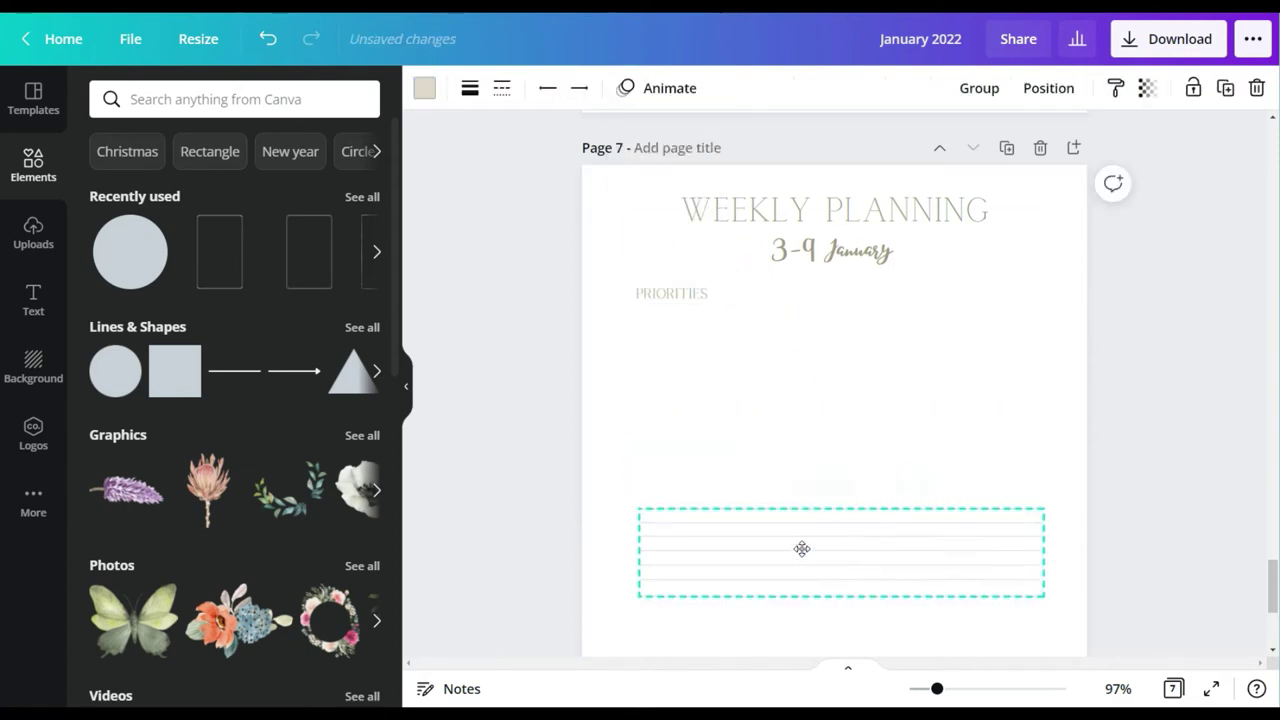
{"action": "left_click", "coordinate": [725, 465]}
{"action": "left_click_drag", "start_coordinate": [160, 366], "coordinate": [762, 422]}
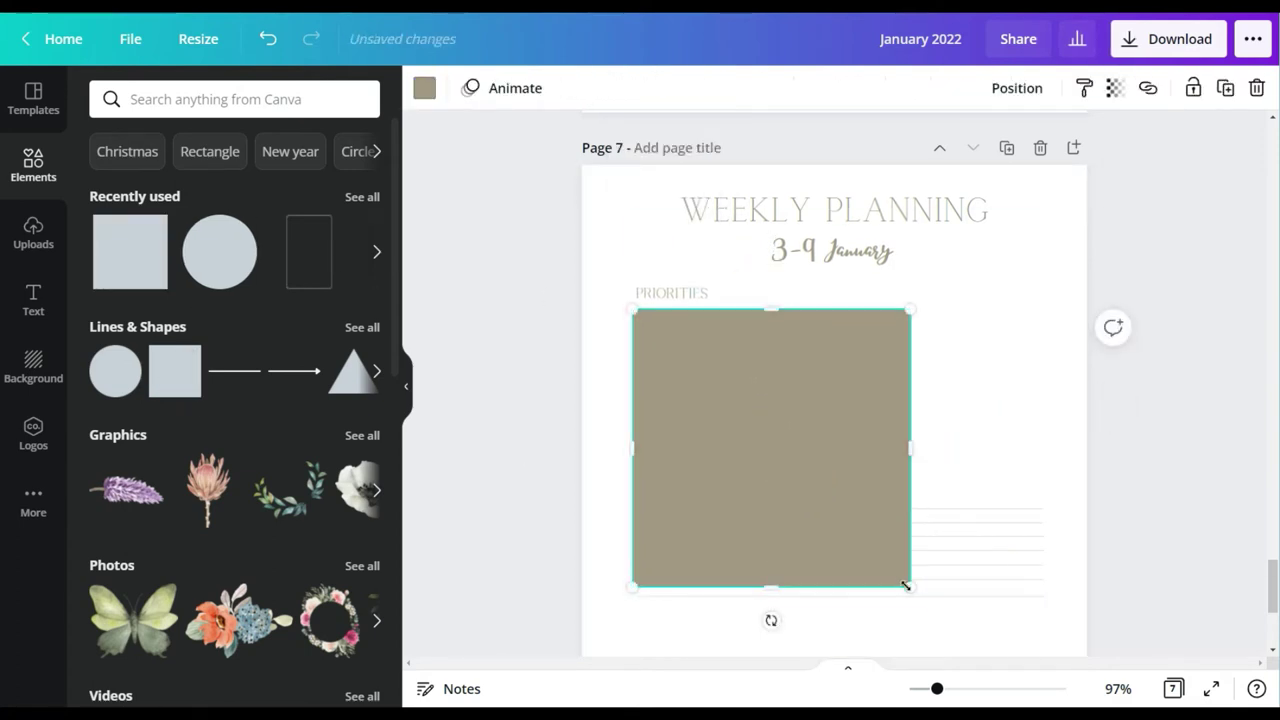
{"action": "left_click_drag", "start_coordinate": [912, 592], "coordinate": [730, 406]}
{"action": "left_click_drag", "start_coordinate": [725, 357], "coordinate": [835, 337]}
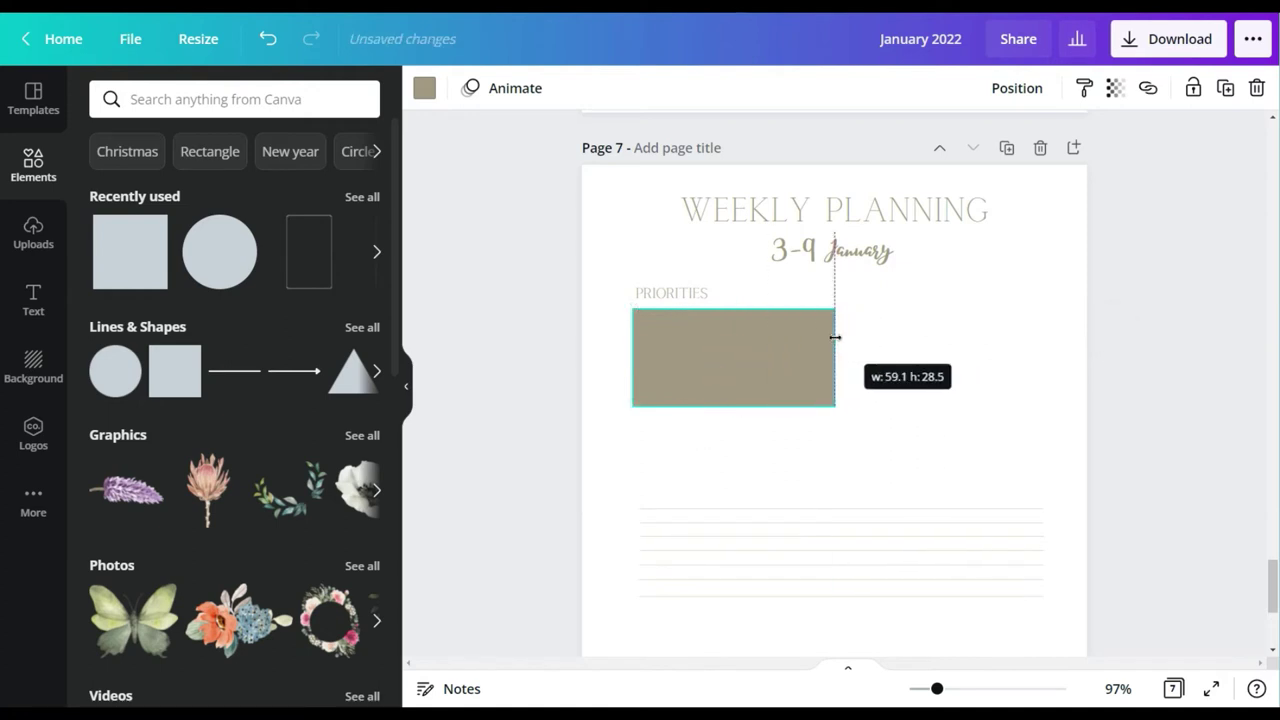
{"action": "left_click_drag", "start_coordinate": [730, 407], "coordinate": [730, 345]}
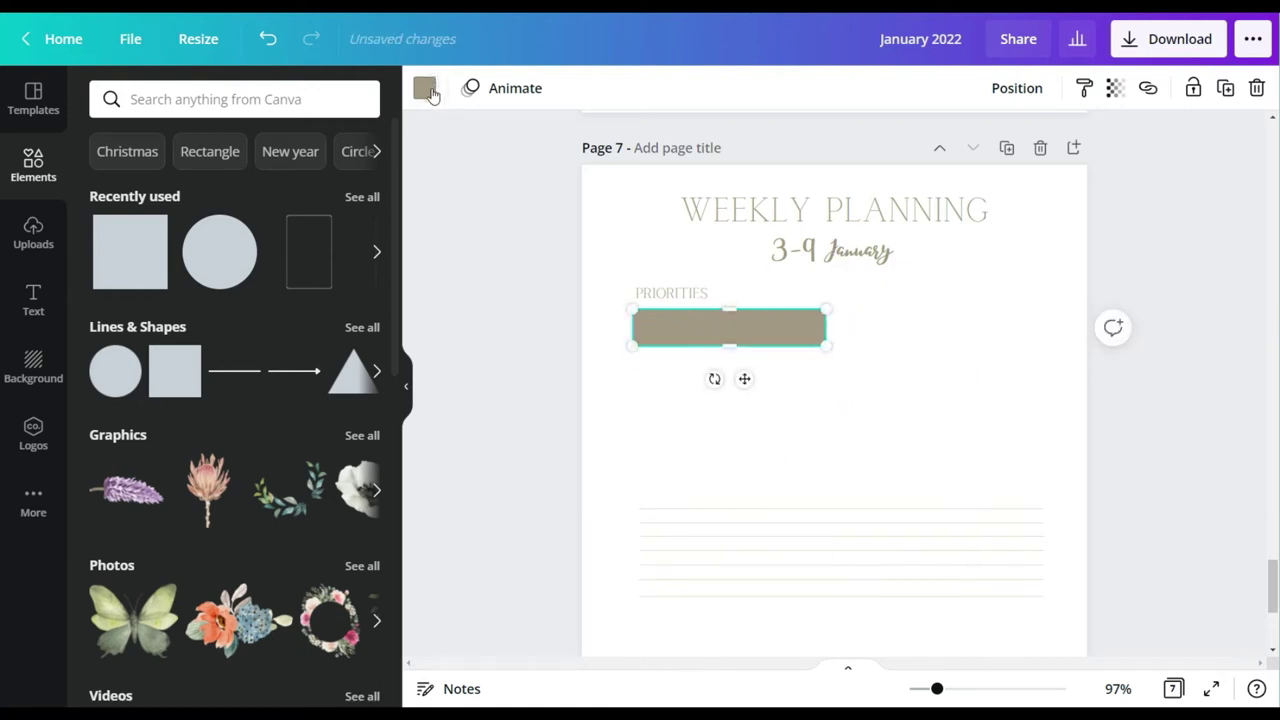
Step: Colour the bar light beige from the photo colours and duplicate it twice, stacking three evenly spaced bars under PRIORITIES
{"action": "left_click", "coordinate": [424, 88]}
{"action": "left_click", "coordinate": [157, 405]}
{"action": "left_click", "coordinate": [1226, 88]}
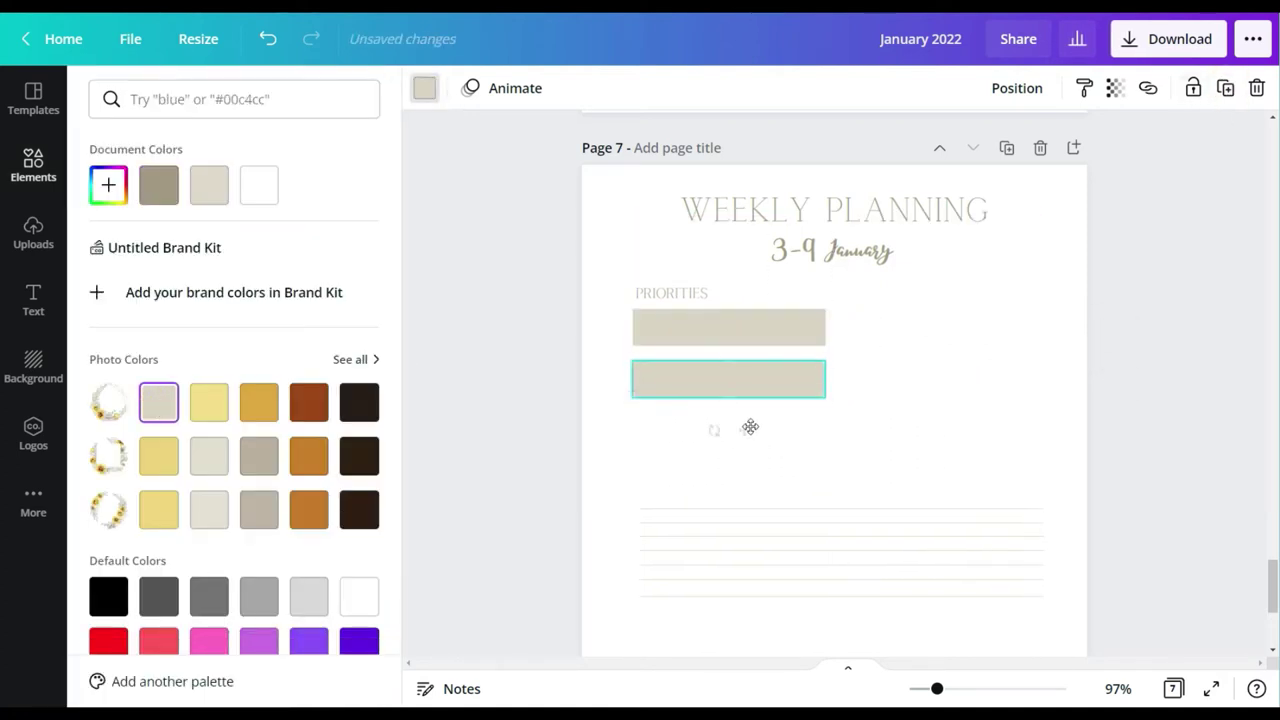
{"action": "key", "text": "ctrl+d"}
{"action": "left_click", "coordinate": [900, 342]}
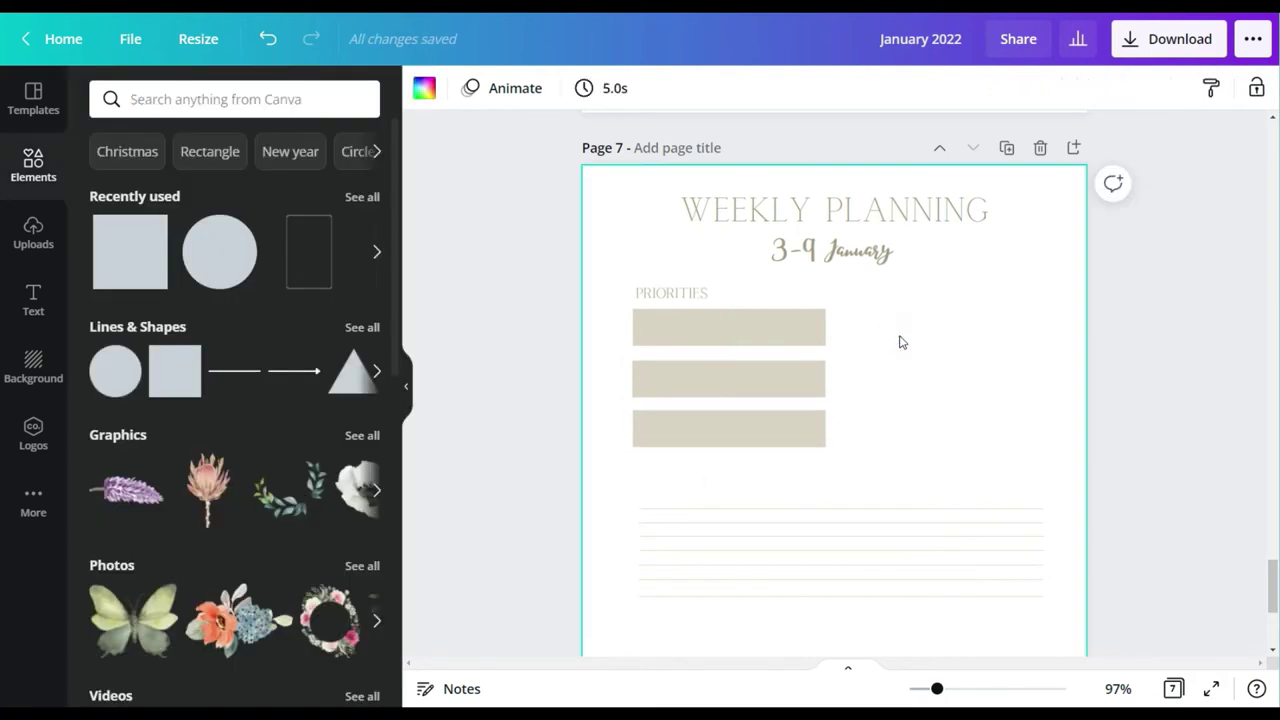
Step: Duplicate the PRIORITIES label below the third bar and change the copy's text to TO DO
{"action": "scroll", "coordinate": [900, 342], "scroll_direction": "down", "scroll_amount": 1}
{"action": "left_click", "coordinate": [686, 222]}
{"action": "left_click", "coordinate": [1034, 88]}
{"action": "left_click", "coordinate": [1028, 134]}
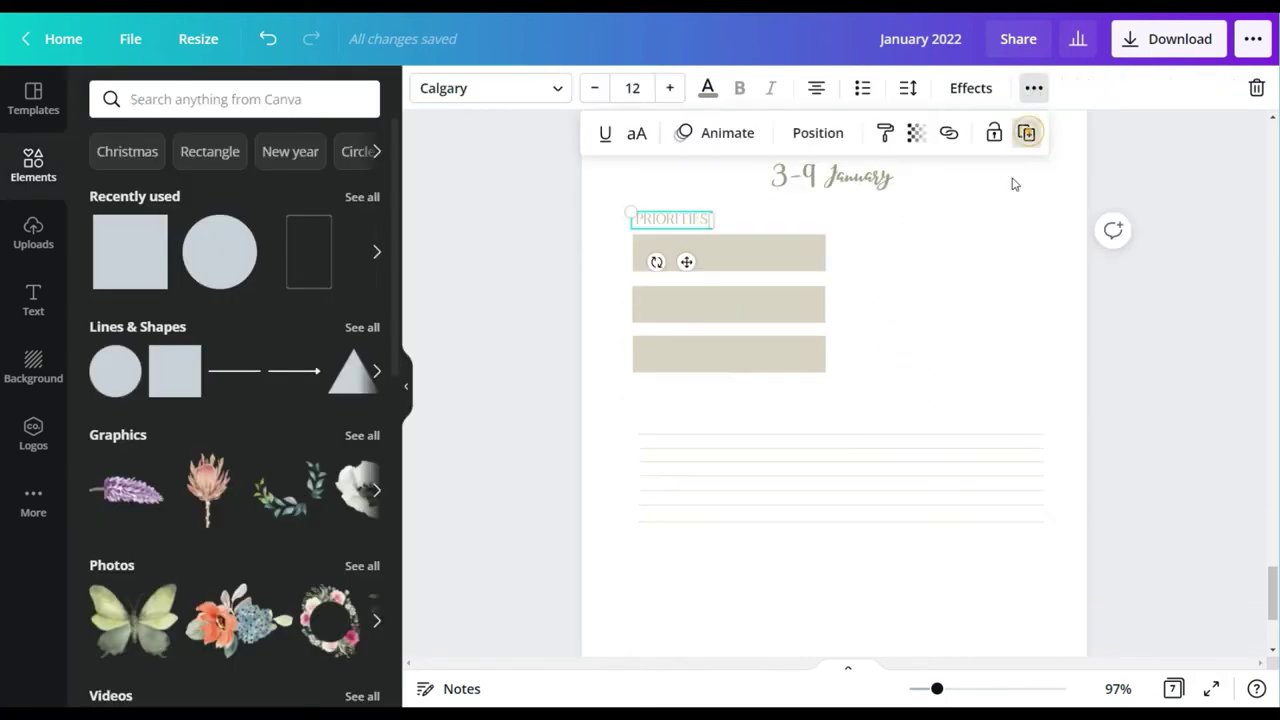
{"action": "left_click_drag", "start_coordinate": [705, 279], "coordinate": [701, 406]}
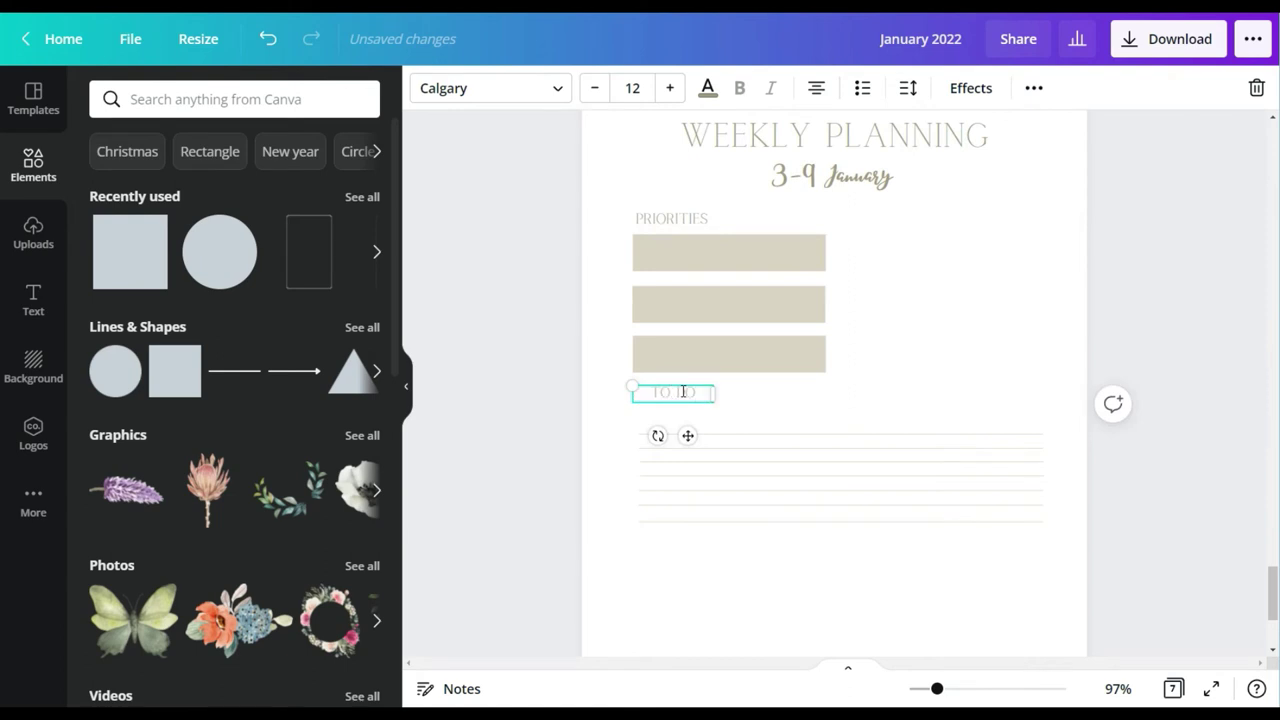
Step: Left-align the text of the TO DO and PRIORITIES labels and line them up with the bars' left edge
{"action": "left_click", "coordinate": [816, 88]}
{"action": "left_click", "coordinate": [686, 219]}
{"action": "left_click", "coordinate": [818, 87]}
{"action": "left_click", "coordinate": [863, 385]}
{"action": "left_click_drag", "start_coordinate": [667, 393], "coordinate": [667, 392]}
Step: Move the ruled lines up under the TO DO label, flush with the bars' left edge
{"action": "left_click_drag", "start_coordinate": [863, 475], "coordinate": [857, 463]}
{"action": "left_click", "coordinate": [929, 355]}
{"action": "left_click_drag", "start_coordinate": [754, 532], "coordinate": [768, 410]}
{"action": "left_click", "coordinate": [978, 319]}
Step: Shorten the ruled lines under TO DO so that they end at the bars' right edge
{"action": "left_click_drag", "start_coordinate": [1041, 433], "coordinate": [826, 447]}
{"action": "left_click", "coordinate": [1025, 448]}
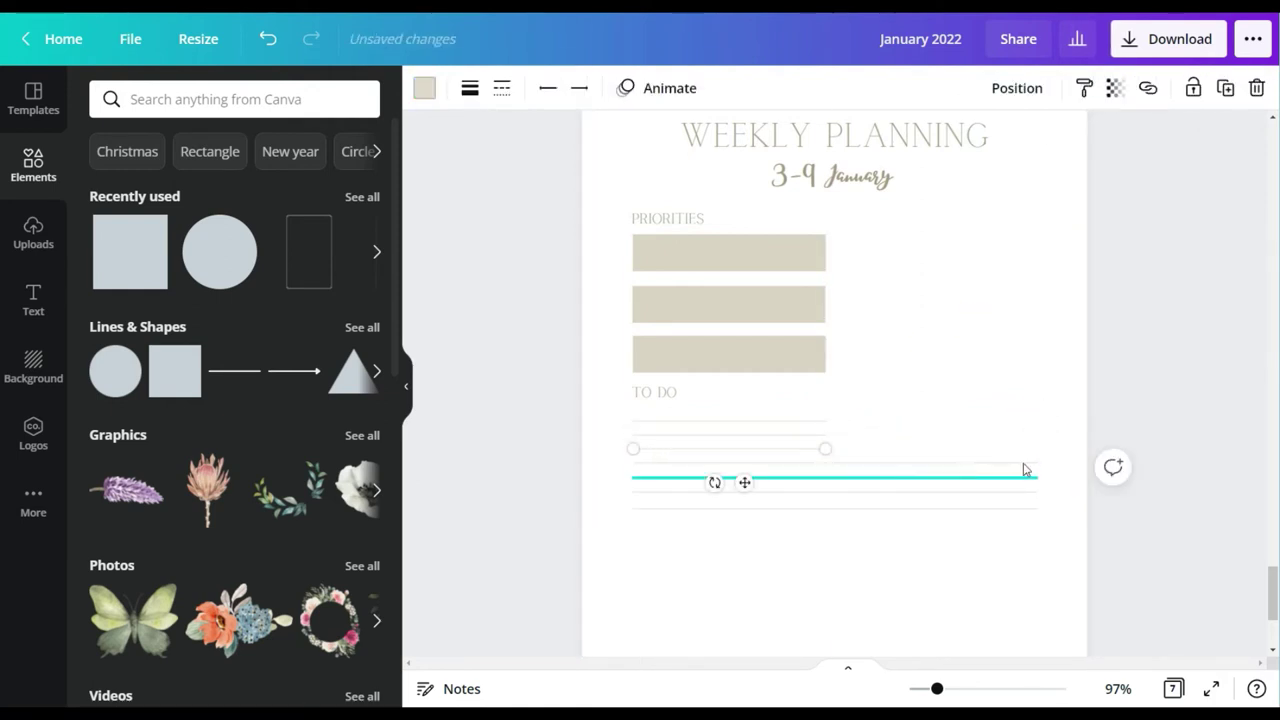
{"action": "left_click", "coordinate": [1025, 463]}
{"action": "left_click_drag", "start_coordinate": [1037, 463], "coordinate": [826, 477]}
{"action": "left_click", "coordinate": [1032, 493]}
{"action": "left_click_drag", "start_coordinate": [1032, 493], "coordinate": [823, 488]}
{"action": "left_click_drag", "start_coordinate": [1028, 510], "coordinate": [834, 510]}
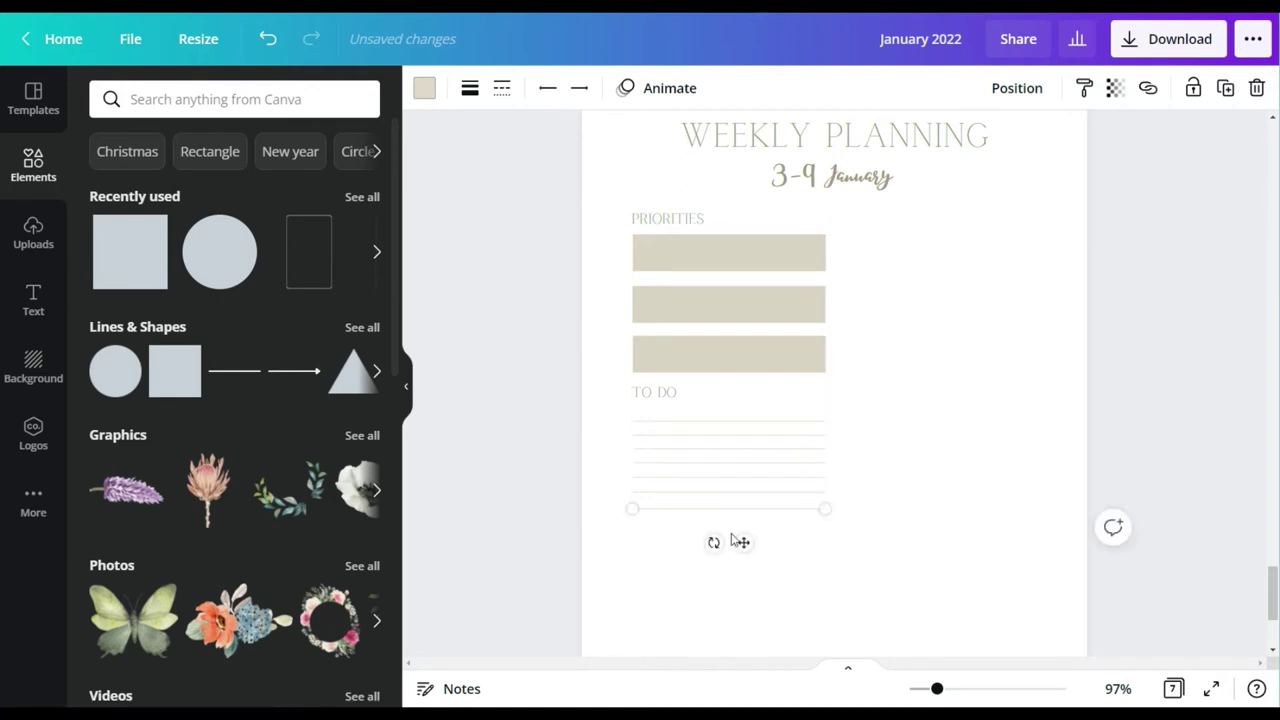
Step: Duplicate the block of TO DO lines down the column to the page bottom, undoing the surplus copy
{"action": "left_click_drag", "start_coordinate": [697, 525], "coordinate": [703, 420]}
{"action": "key", "text": "ctrl+d"}
{"action": "scroll", "coordinate": [906, 280], "scroll_direction": "down", "scroll_amount": 3}
{"action": "left_click_drag", "start_coordinate": [745, 296], "coordinate": [741, 575]}
{"action": "left_click", "coordinate": [1224, 95]}
{"action": "left_click", "coordinate": [1228, 93]}
{"action": "left_click", "coordinate": [268, 39]}
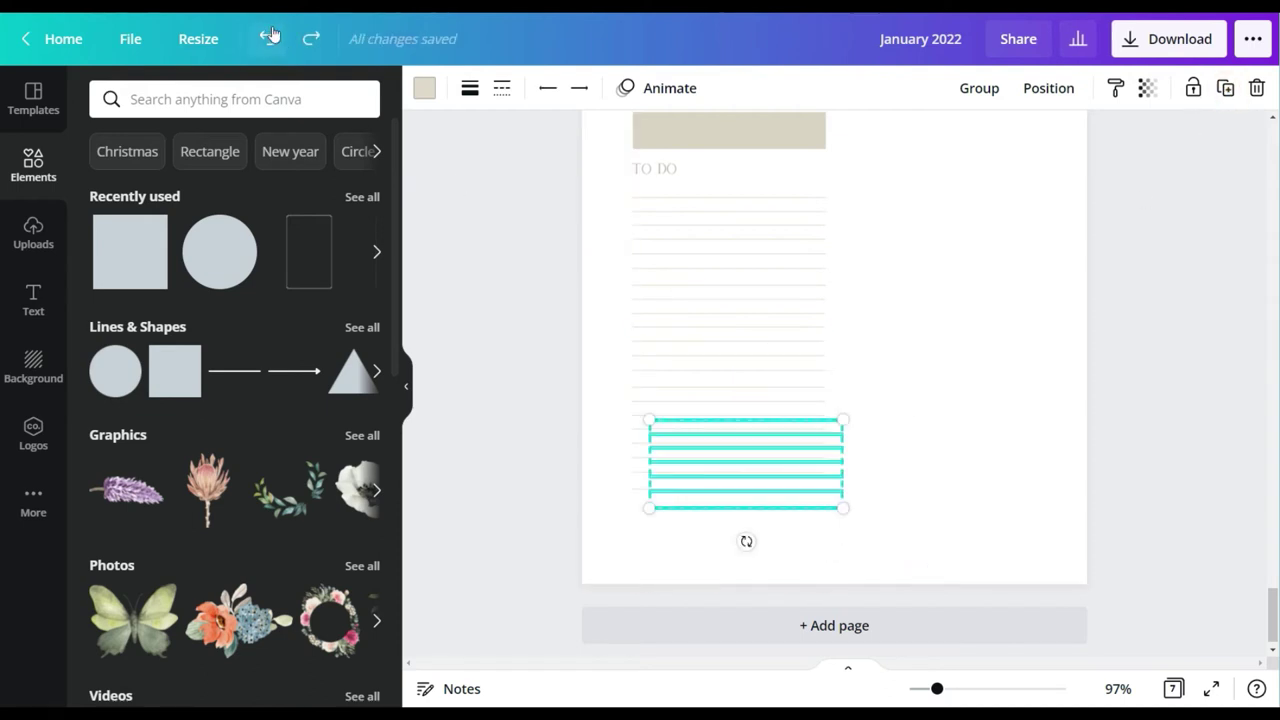
{"action": "left_click", "coordinate": [268, 39]}
{"action": "left_click_drag", "start_coordinate": [698, 511], "coordinate": [704, 561]}
Step: Delete the two lowest lines of the TO DO column to leave a margin at the page bottom
{"action": "left_click", "coordinate": [760, 573]}
{"action": "left_click", "coordinate": [789, 563]}
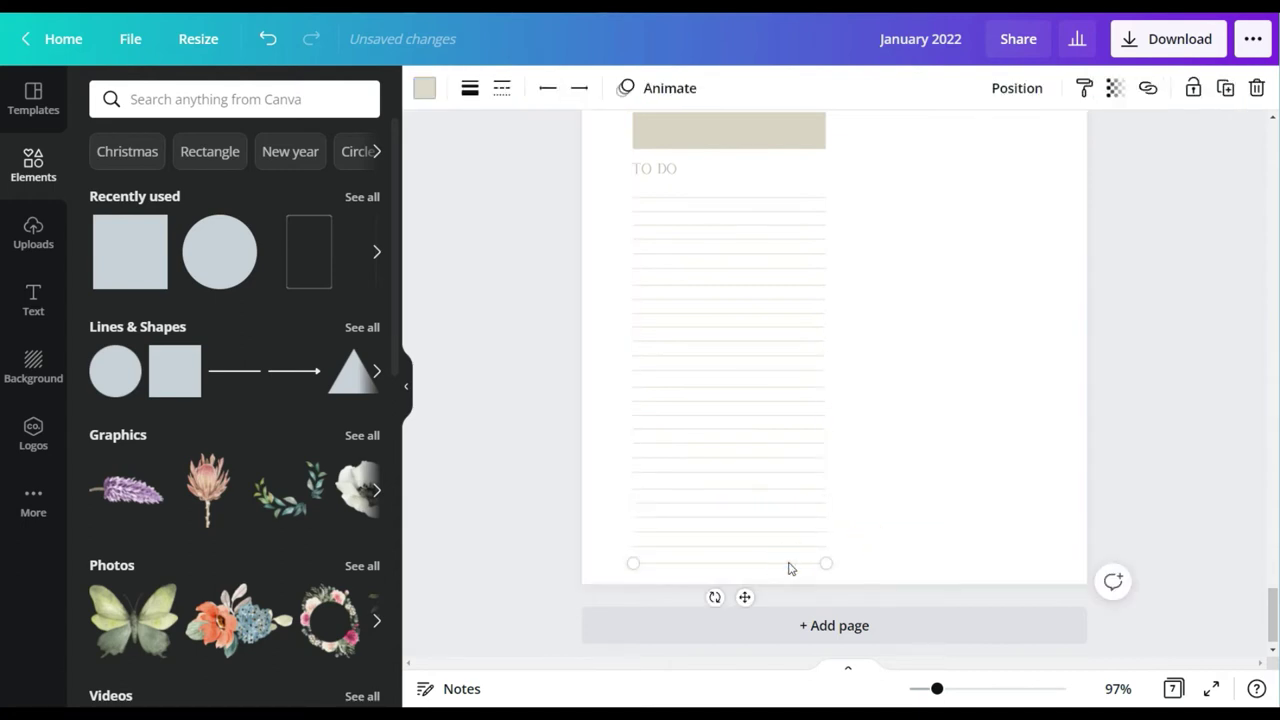
{"action": "key", "text": "Delete"}
{"action": "left_click", "coordinate": [786, 549]}
{"action": "key", "text": "Delete"}
{"action": "left_click", "coordinate": [950, 510]}
Step: Review the weekly planning page's layout and compare it with the January Tasks page at a smaller zoom
{"action": "scroll", "coordinate": [949, 509], "scroll_direction": "up", "scroll_amount": 1}
{"action": "scroll", "coordinate": [949, 509], "scroll_direction": "down", "scroll_amount": 1}
{"action": "scroll", "coordinate": [949, 509], "scroll_direction": "up", "scroll_amount": 3}
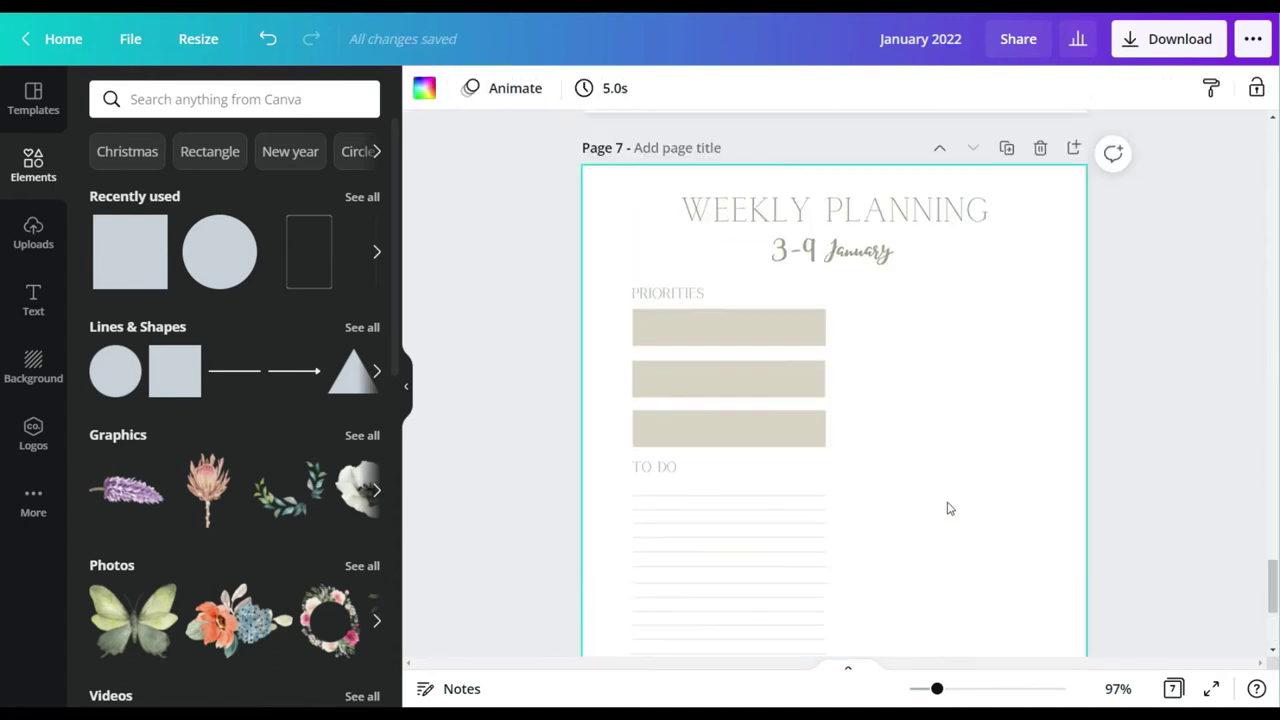
{"action": "scroll", "coordinate": [952, 508], "scroll_direction": "down", "scroll_amount": 3}
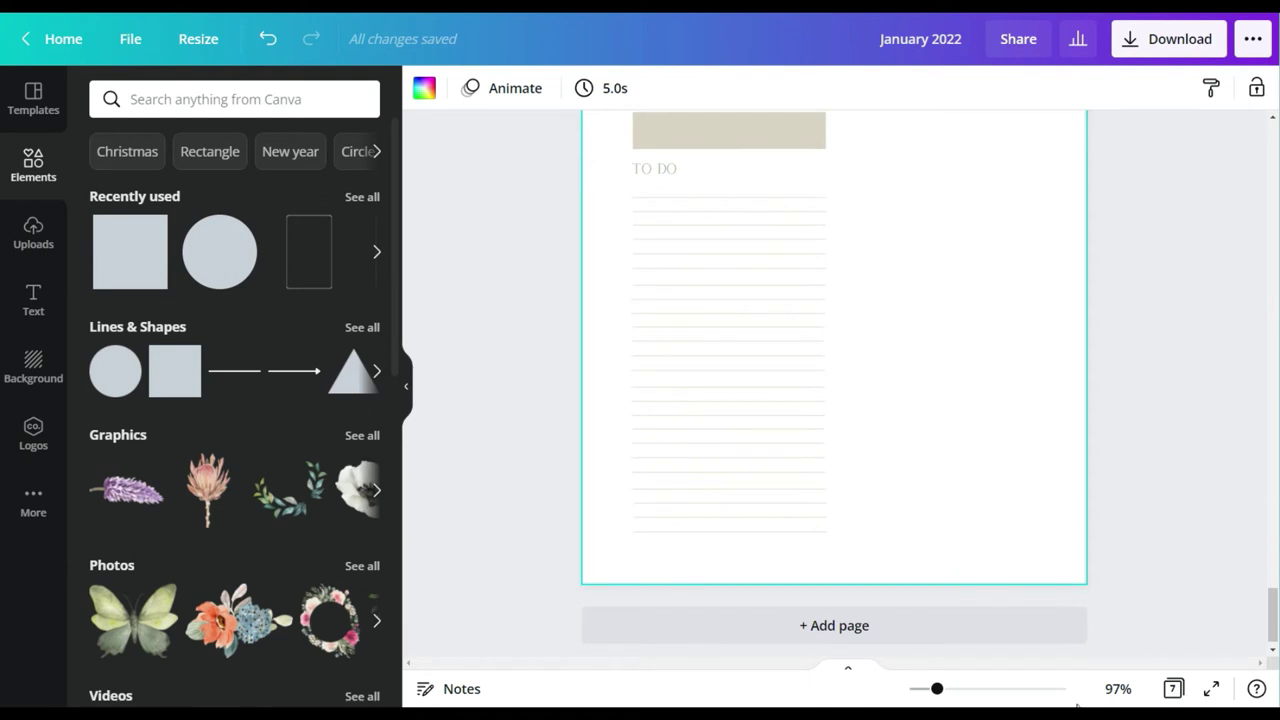
{"action": "left_click", "coordinate": [1118, 689]}
{"action": "left_click", "coordinate": [1090, 610]}
{"action": "scroll", "coordinate": [1055, 455], "scroll_direction": "up", "scroll_amount": 5}
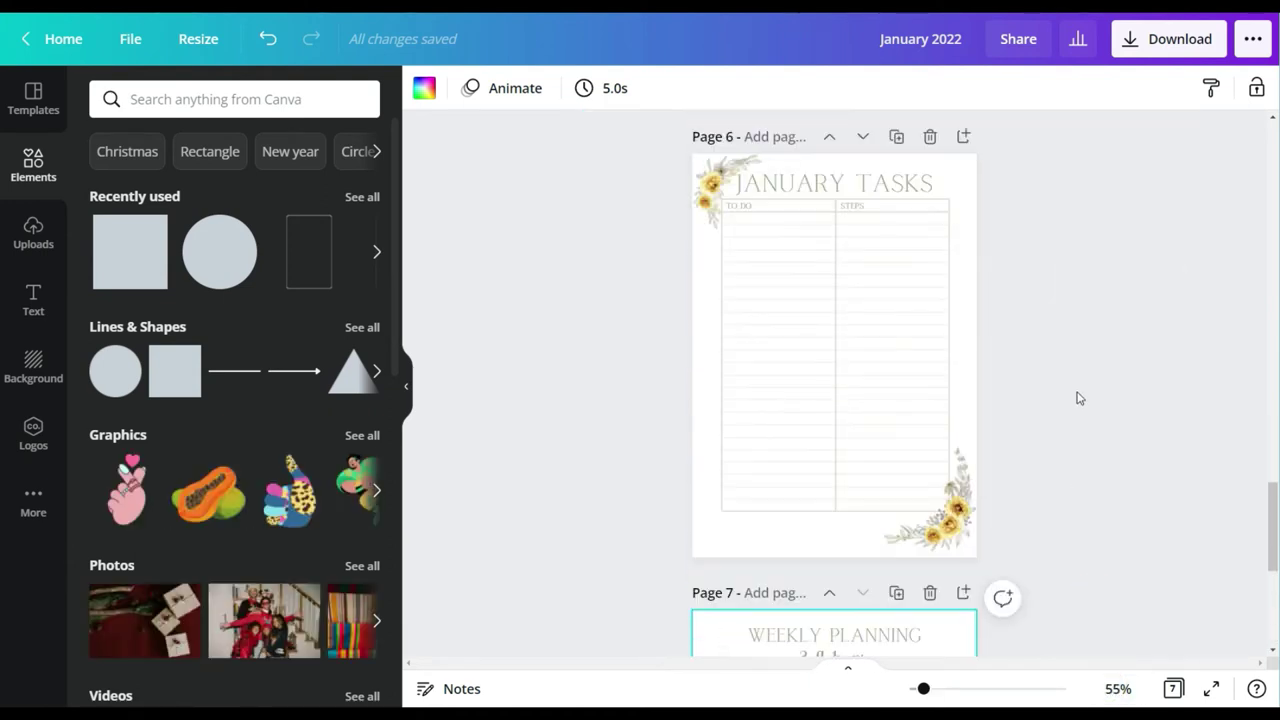
{"action": "scroll", "coordinate": [1077, 397], "scroll_direction": "down", "scroll_amount": 5}
Step: Recolour all three PRIORITIES bars with the lighter cream from the second row of photo colours
{"action": "left_click", "coordinate": [785, 253]}
{"action": "left_click", "coordinate": [424, 88]}
{"action": "left_click", "coordinate": [206, 458]}
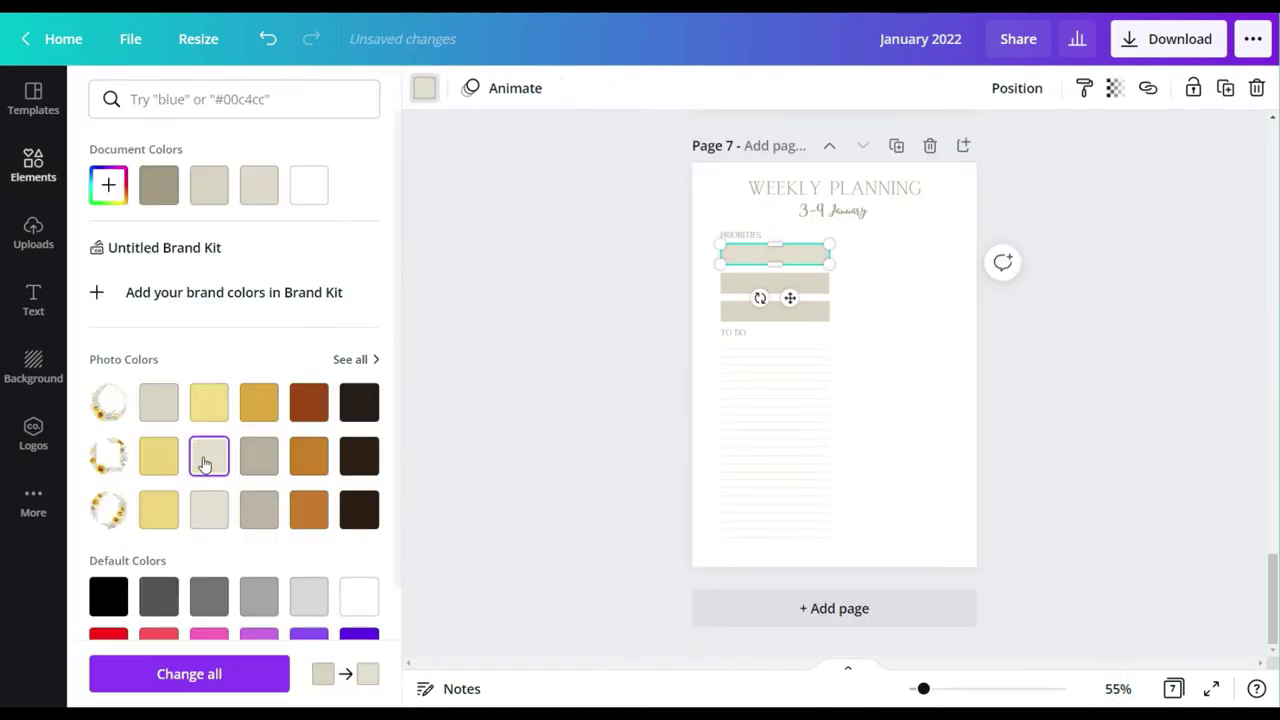
{"action": "left_click", "coordinate": [741, 314]}
{"action": "left_click", "coordinate": [207, 458]}
{"action": "left_click", "coordinate": [890, 268]}
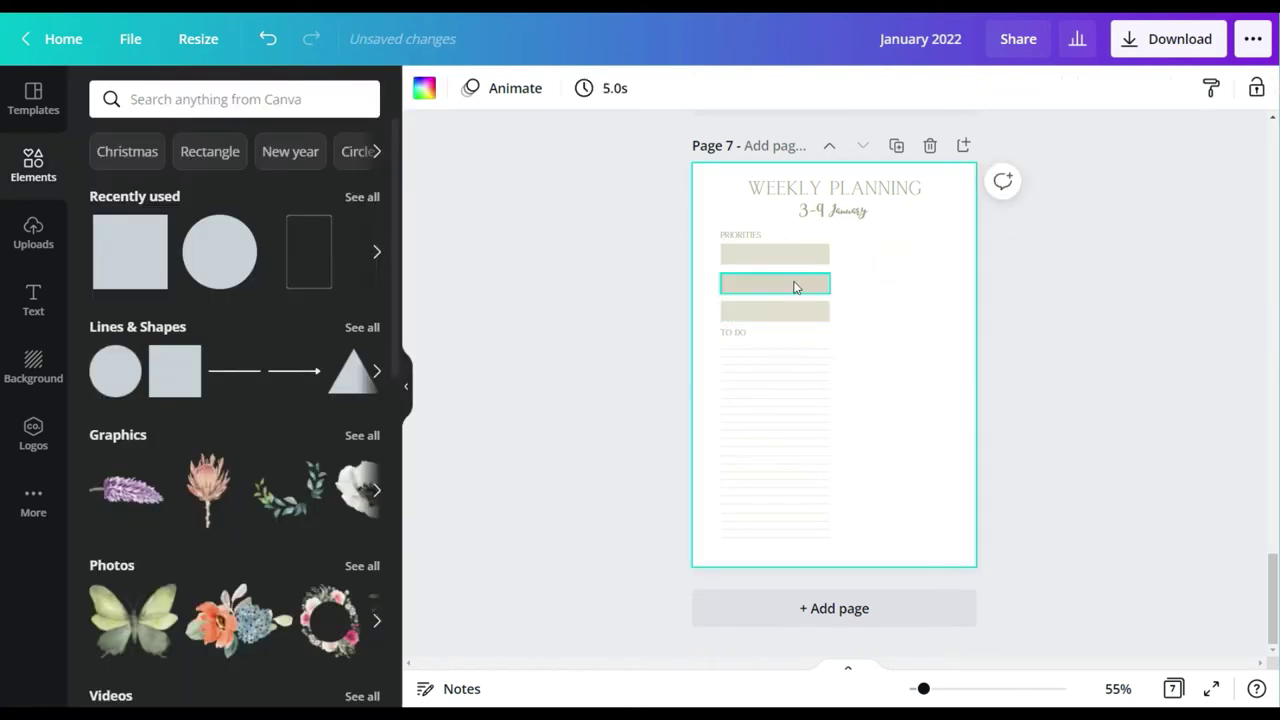
{"action": "left_click", "coordinate": [797, 284]}
{"action": "left_click", "coordinate": [424, 88]}
{"action": "left_click", "coordinate": [206, 459]}
{"action": "left_click", "coordinate": [1097, 393]}
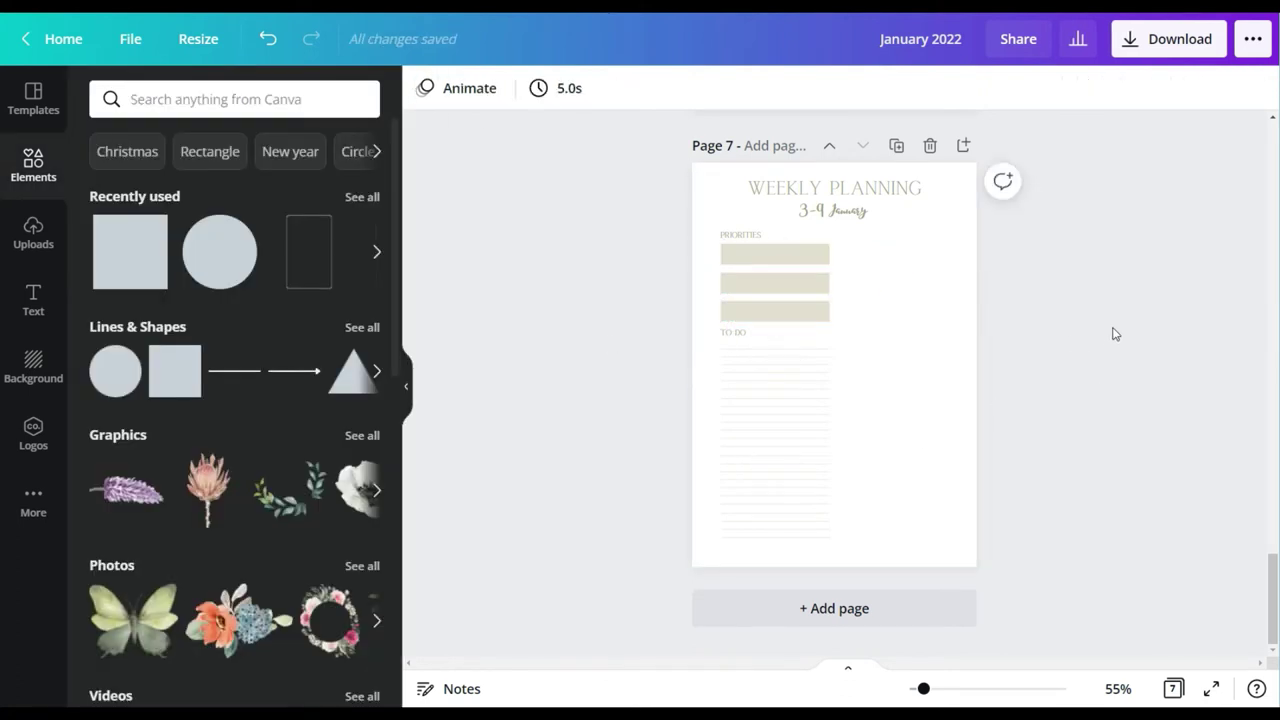
Step: Copy the yellow floral cluster from the previous page into the upper-left corner of the Weekly Planning page
{"action": "scroll", "coordinate": [952, 386], "scroll_direction": "up", "scroll_amount": 7}
{"action": "left_click", "coordinate": [920, 297]}
{"action": "key", "text": "ctrl+c"}
{"action": "key", "text": "ctrl+v"}
{"action": "scroll", "coordinate": [840, 300], "scroll_direction": "down", "scroll_amount": 6}
{"action": "left_click_drag", "start_coordinate": [933, 299], "coordinate": [766, 263]}
{"action": "left_click", "coordinate": [1047, 300]}
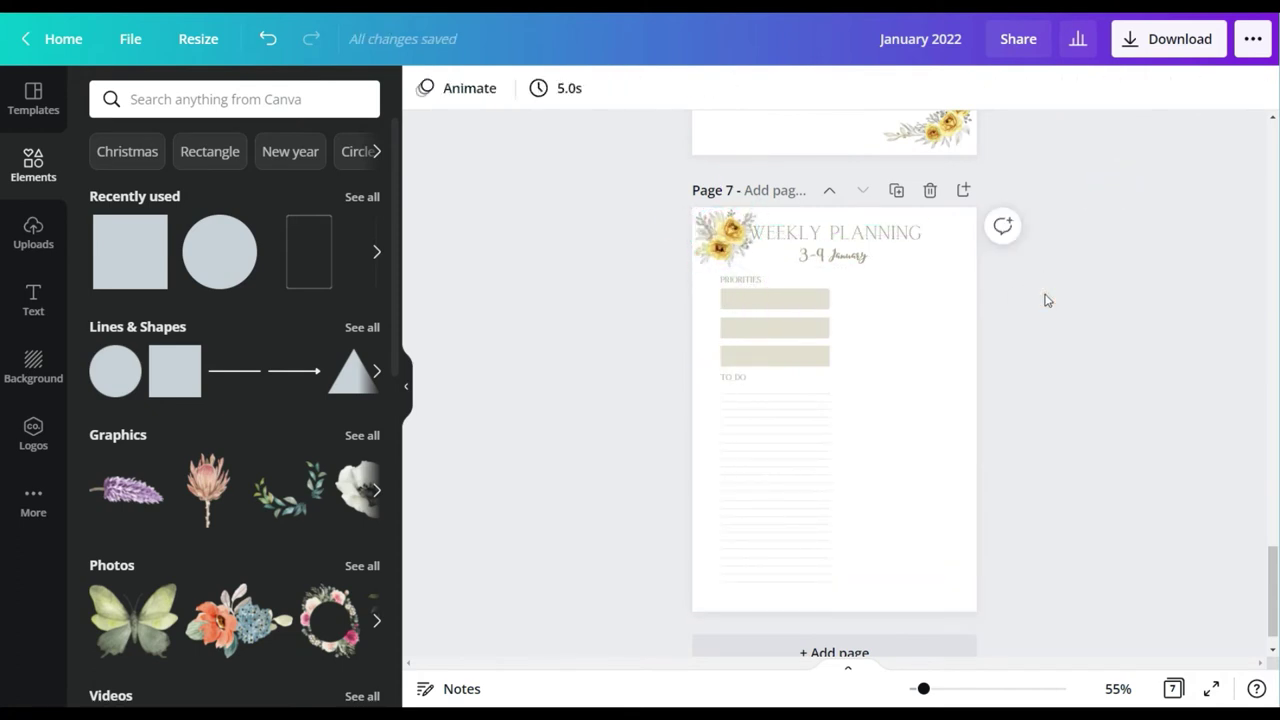
Step: Shift the WEEKLY PLANNING title and the 3-9 January date clear of the flowers, and nudge the flowers inward
{"action": "left_click_drag", "start_coordinate": [845, 232], "coordinate": [858, 232]}
{"action": "left_click_drag", "start_coordinate": [851, 255], "coordinate": [816, 253]}
{"action": "left_click", "coordinate": [1113, 276]}
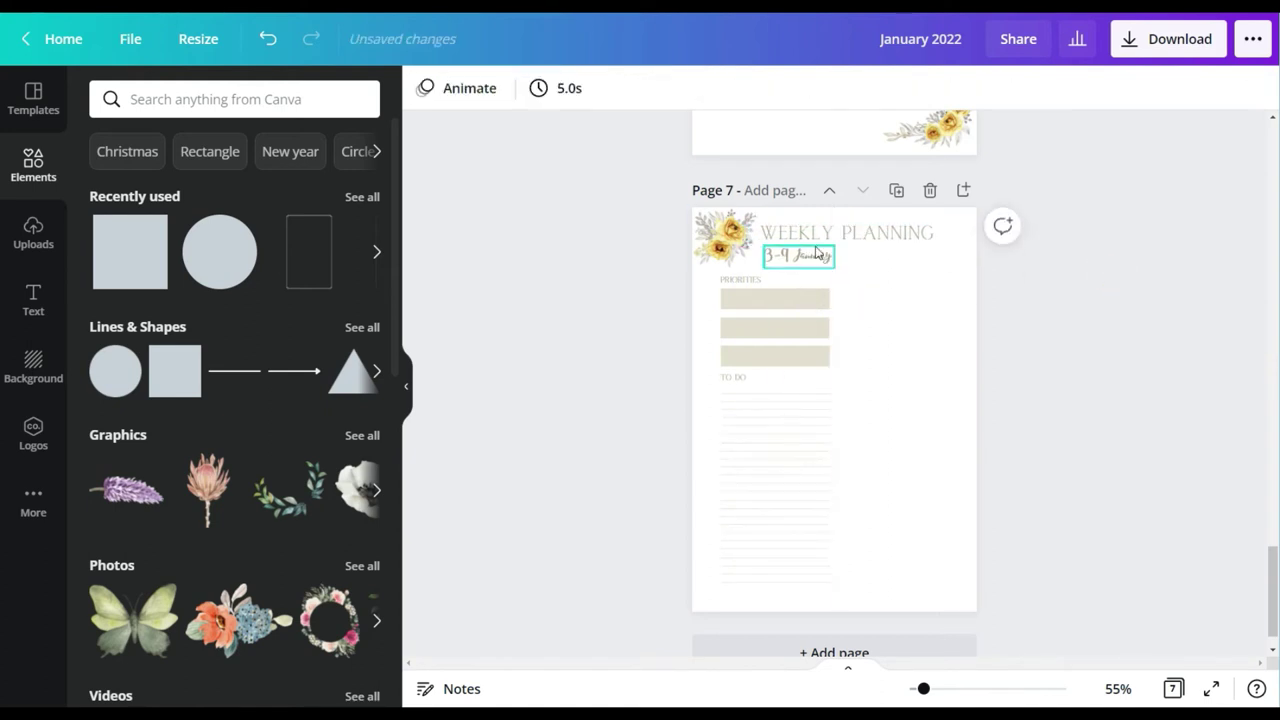
{"action": "left_click_drag", "start_coordinate": [736, 244], "coordinate": [741, 246]}
{"action": "left_click", "coordinate": [1113, 226]}
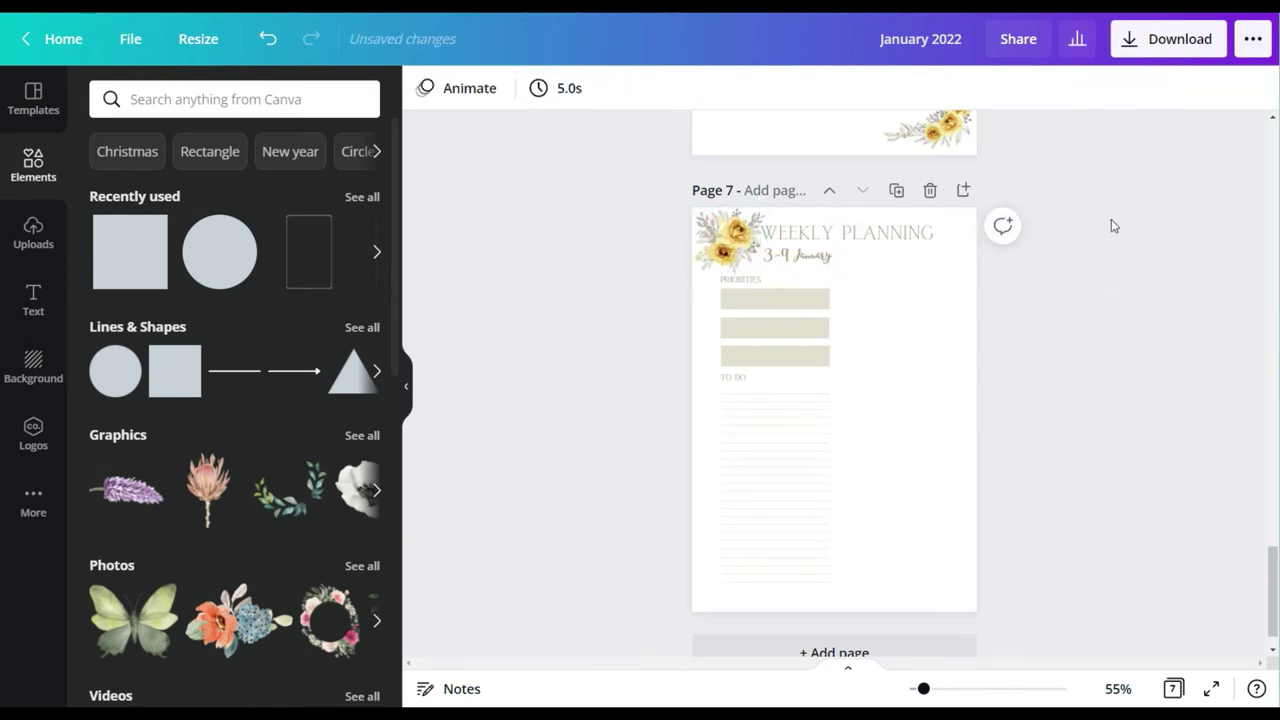
Step: Recolour the upper TO DO lines one by one with the darker taupe document colour
{"action": "scroll", "coordinate": [1113, 226], "scroll_direction": "down", "scroll_amount": 1}
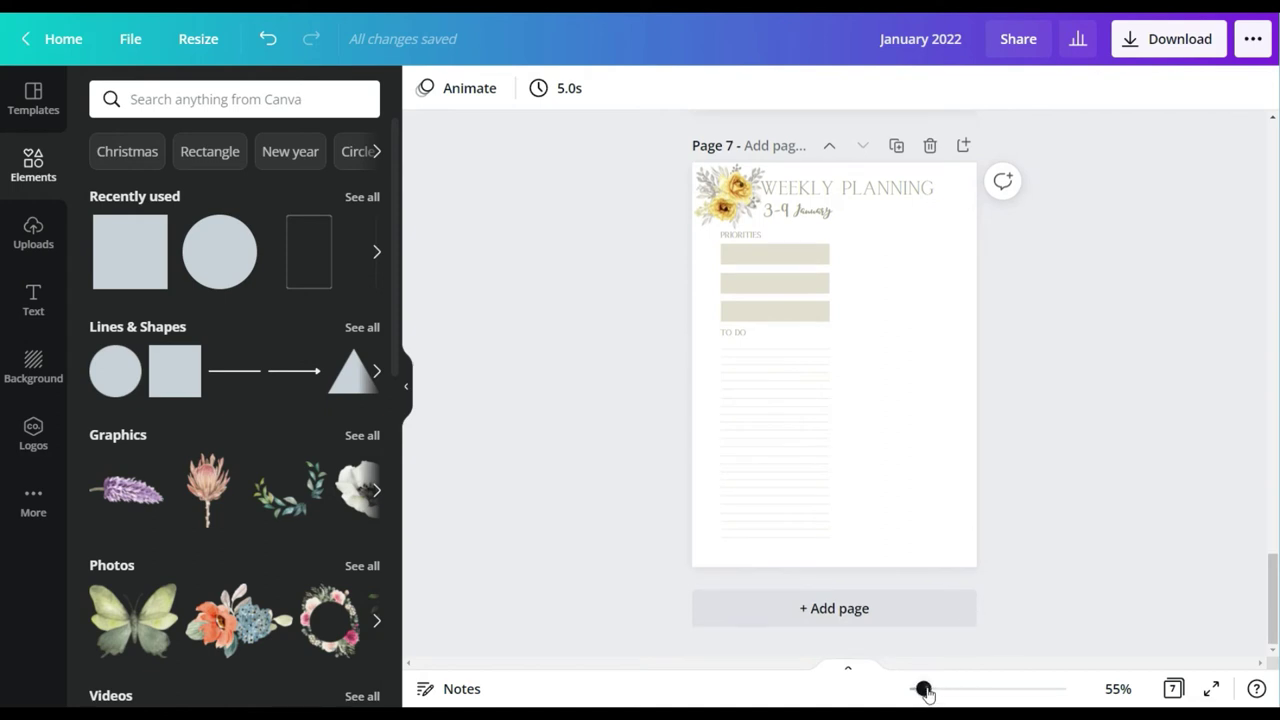
{"action": "left_click_drag", "start_coordinate": [923, 689], "coordinate": [939, 689]}
{"action": "left_click", "coordinate": [760, 233]}
{"action": "left_click", "coordinate": [424, 88]}
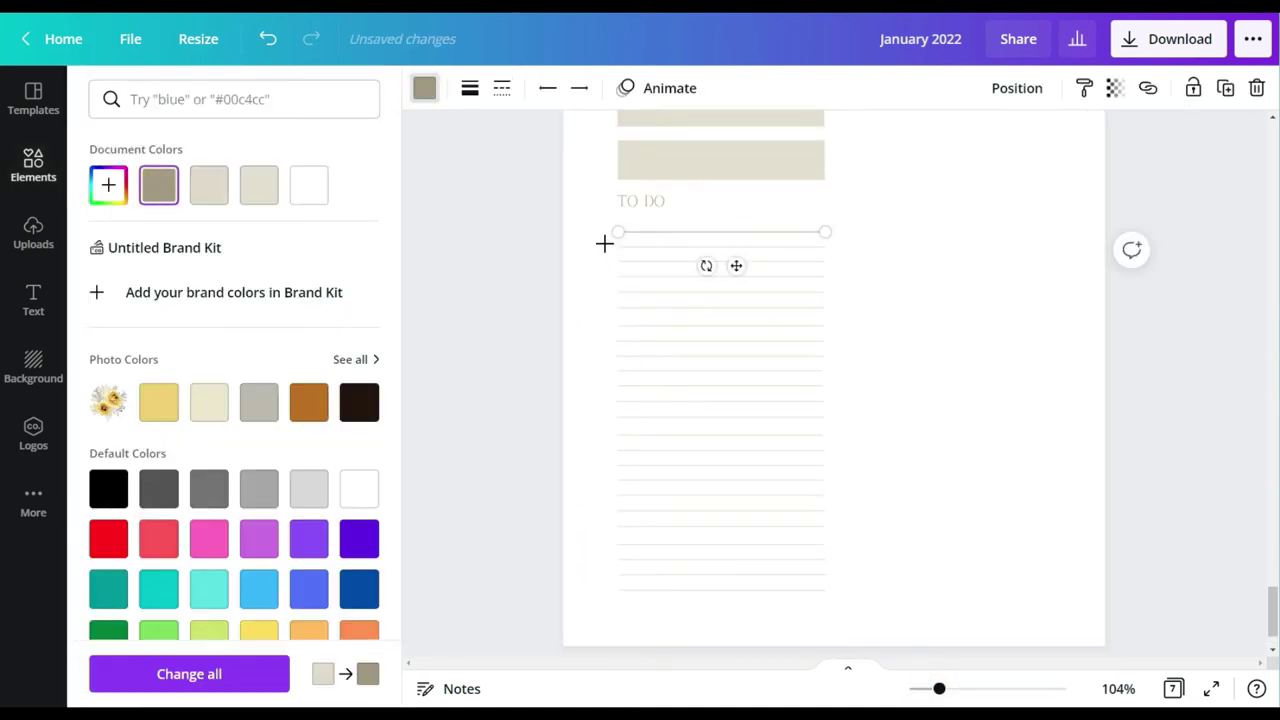
{"action": "left_click_drag", "start_coordinate": [604, 244], "coordinate": [643, 304]}
{"action": "left_click", "coordinate": [209, 188]}
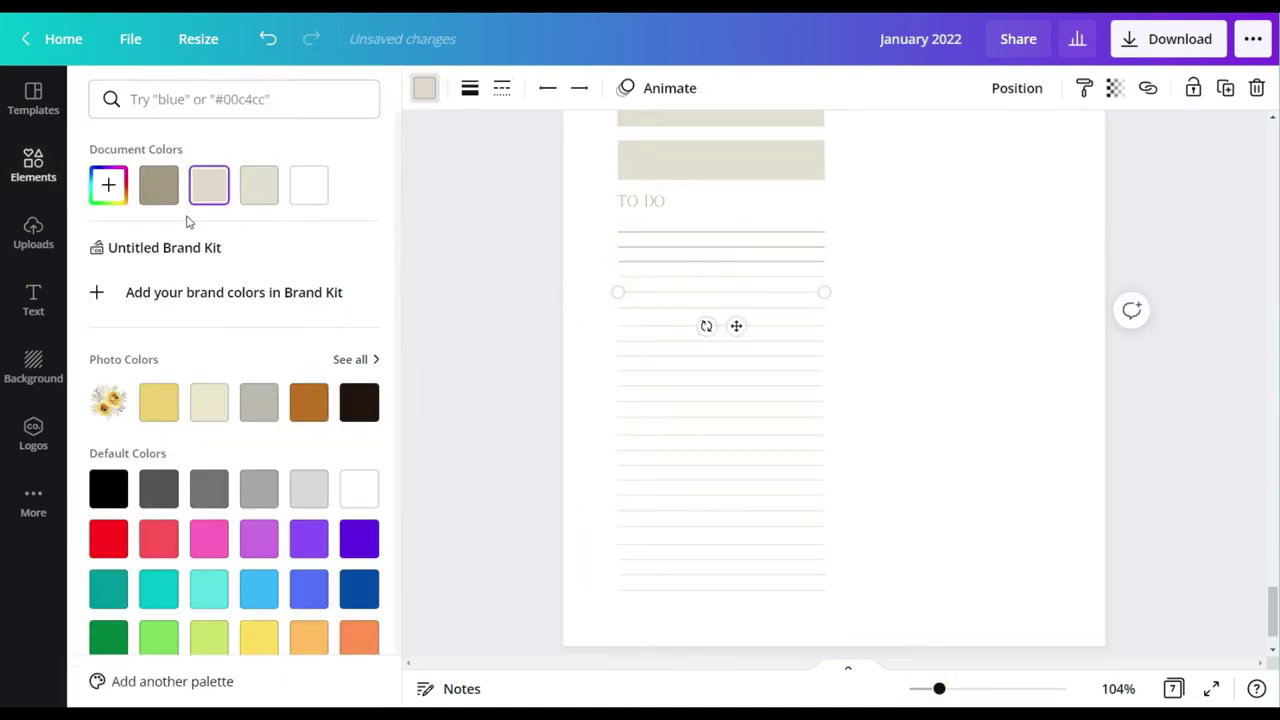
{"action": "left_click", "coordinate": [159, 187]}
{"action": "left_click", "coordinate": [648, 308]}
{"action": "left_click", "coordinate": [159, 187]}
{"action": "left_click", "coordinate": [662, 327]}
{"action": "left_click", "coordinate": [159, 187]}
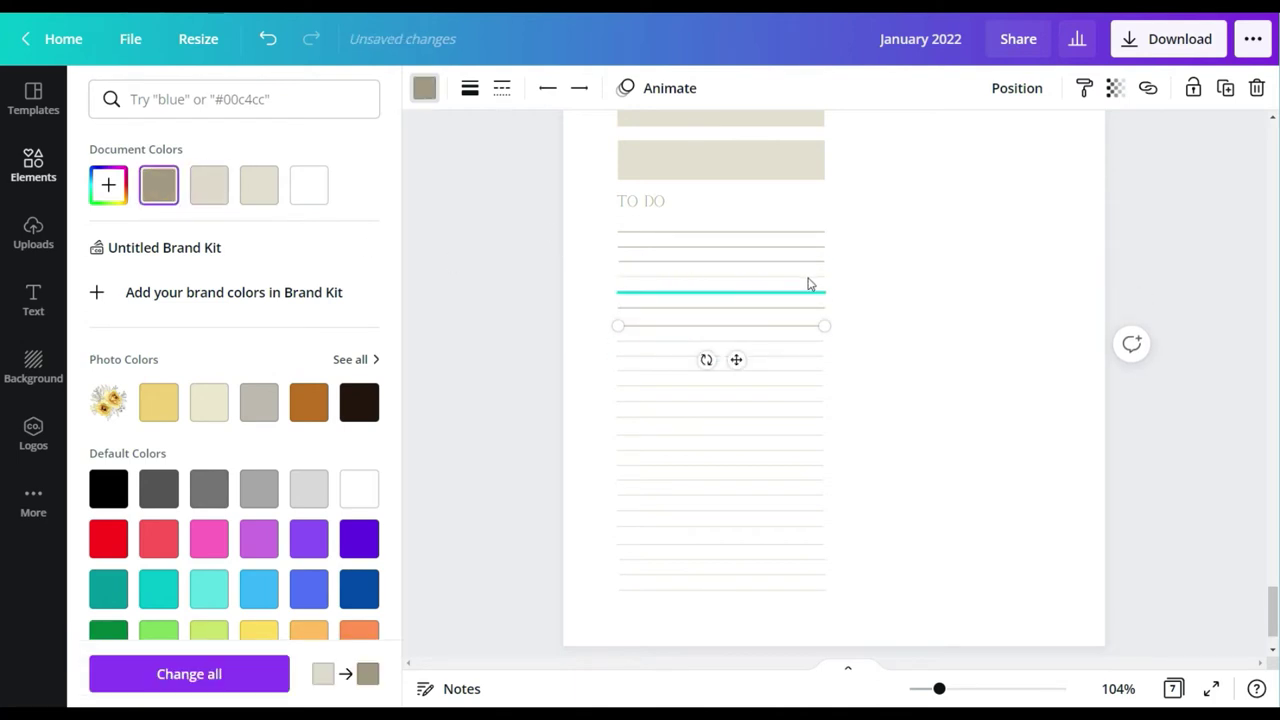
{"action": "left_click", "coordinate": [808, 286]}
{"action": "left_click", "coordinate": [1016, 88]}
{"action": "left_click", "coordinate": [1010, 90]}
{"action": "left_click", "coordinate": [706, 356]}
{"action": "left_click", "coordinate": [160, 188]}
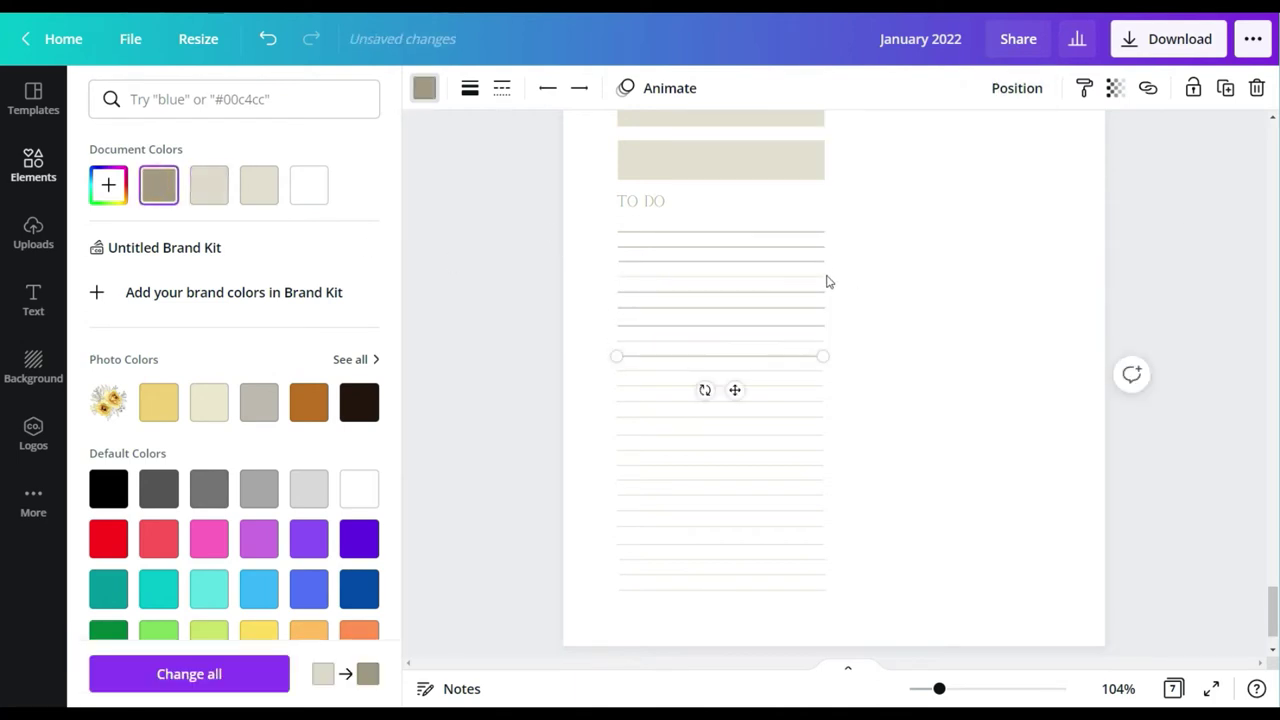
Step: Recolour the skipped upper lines and the middle TO DO lines with the same dark taupe
{"action": "left_click", "coordinate": [988, 689]}
{"action": "left_click", "coordinate": [784, 207]}
{"action": "left_click", "coordinate": [160, 188]}
{"action": "left_click", "coordinate": [985, 186]}
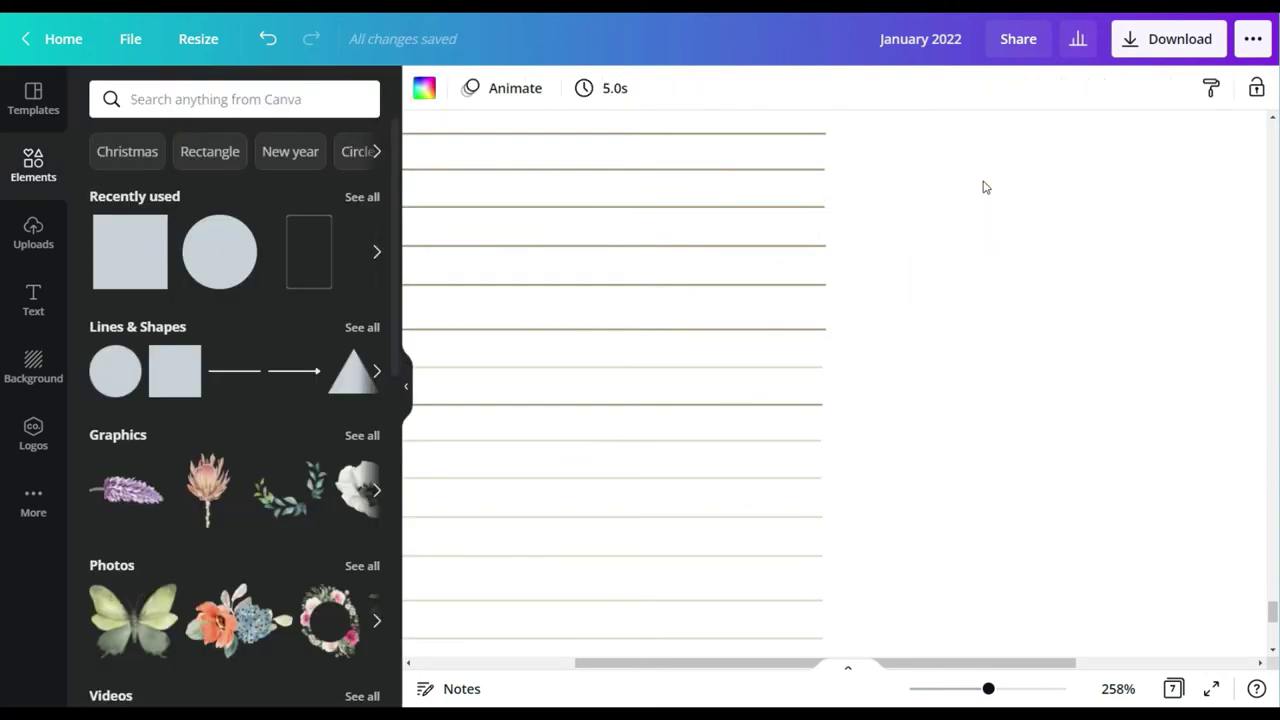
{"action": "scroll", "coordinate": [980, 190], "scroll_direction": "down", "scroll_amount": 1}
{"action": "left_click", "coordinate": [770, 293]}
{"action": "left_click", "coordinate": [424, 88]}
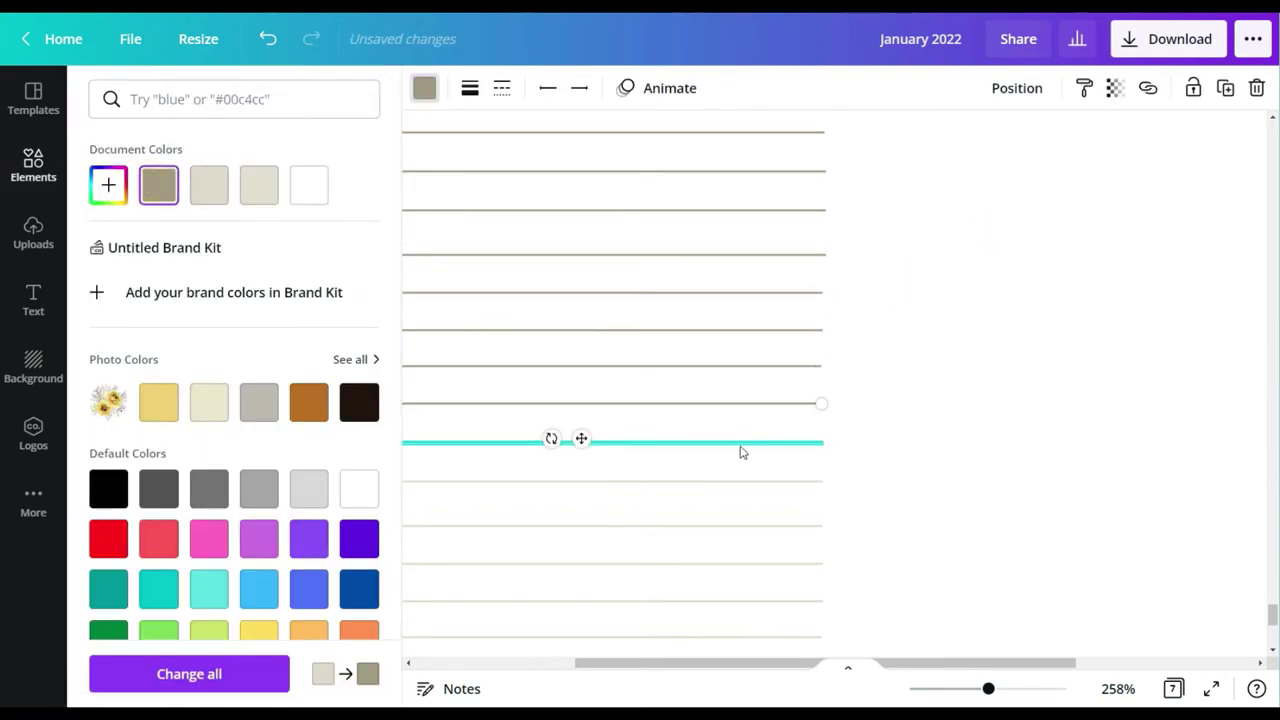
{"action": "left_click", "coordinate": [686, 483]}
{"action": "left_click", "coordinate": [159, 187]}
{"action": "left_click", "coordinate": [643, 527]}
{"action": "left_click", "coordinate": [159, 187]}
{"action": "left_click", "coordinate": [720, 564]}
{"action": "left_click", "coordinate": [159, 187]}
{"action": "scroll", "coordinate": [914, 289], "scroll_direction": "down", "scroll_amount": 4}
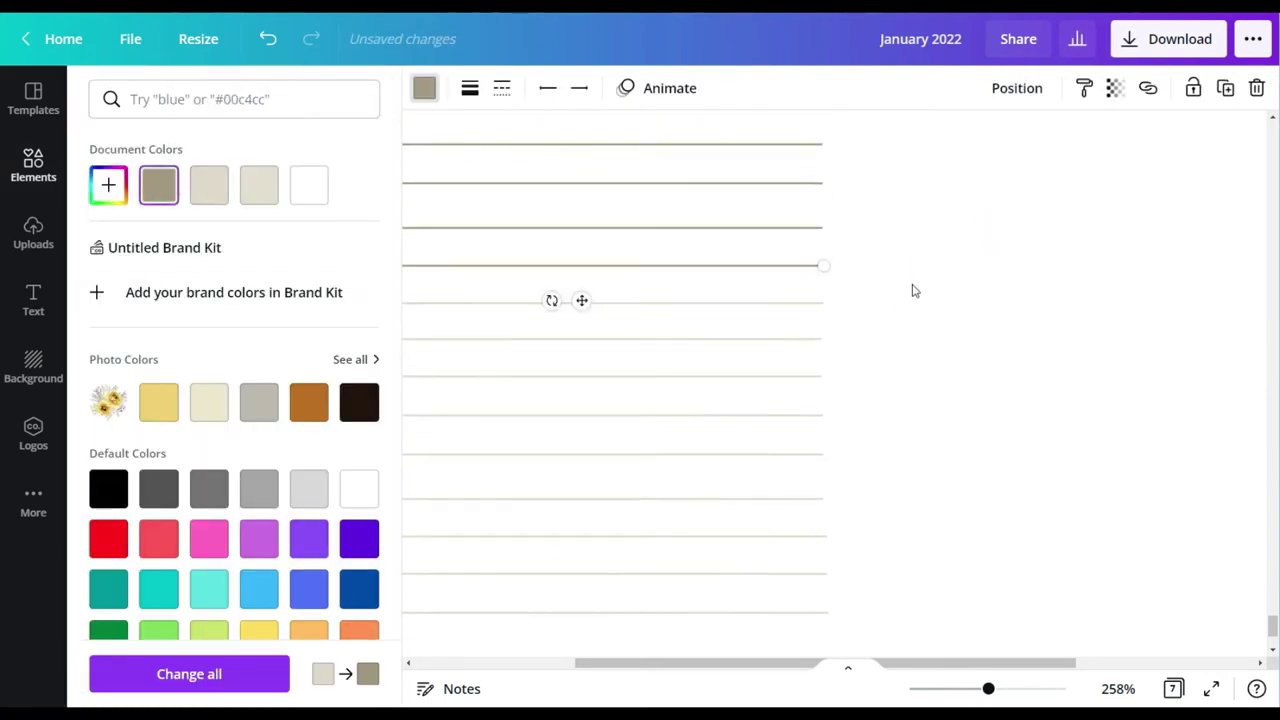
Step: Apply the dark taupe document colour to the remaining lines down to the end of the TO DO column
{"action": "left_click", "coordinate": [760, 229]}
{"action": "left_click", "coordinate": [157, 187]}
{"action": "left_click", "coordinate": [700, 265]}
{"action": "left_click", "coordinate": [162, 188]}
{"action": "left_click", "coordinate": [690, 302]}
{"action": "left_click", "coordinate": [160, 188]}
{"action": "left_click", "coordinate": [670, 341]}
{"action": "left_click", "coordinate": [160, 188]}
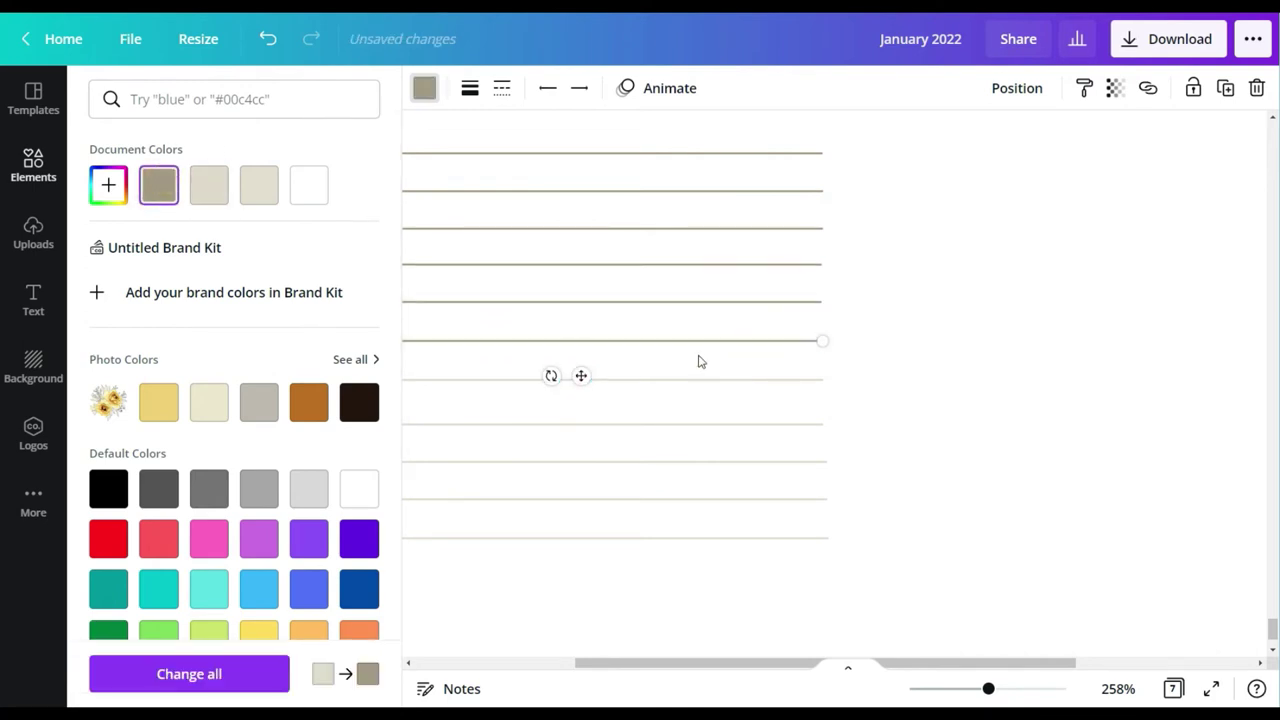
{"action": "left_click", "coordinate": [720, 380]}
{"action": "left_click", "coordinate": [716, 426]}
{"action": "left_click", "coordinate": [160, 188]}
{"action": "left_click", "coordinate": [711, 462]}
{"action": "left_click", "coordinate": [160, 188]}
{"action": "left_click", "coordinate": [701, 500]}
{"action": "left_click", "coordinate": [160, 188]}
{"action": "left_click", "coordinate": [690, 538]}
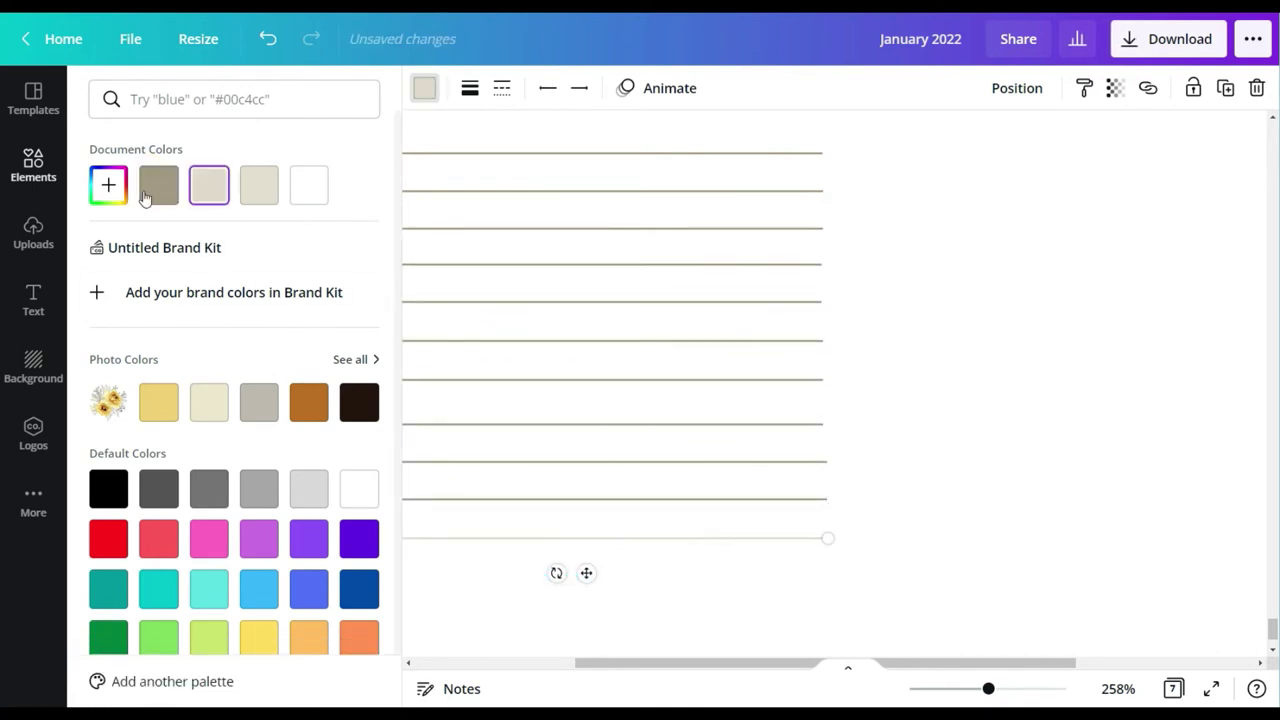
{"action": "left_click", "coordinate": [157, 190]}
{"action": "left_click", "coordinate": [1069, 600]}
Step: Duplicate a TO DO line into the empty right column, spacing eight copies from the first priority bar down to the last TO DO line
{"action": "left_click", "coordinate": [877, 363]}
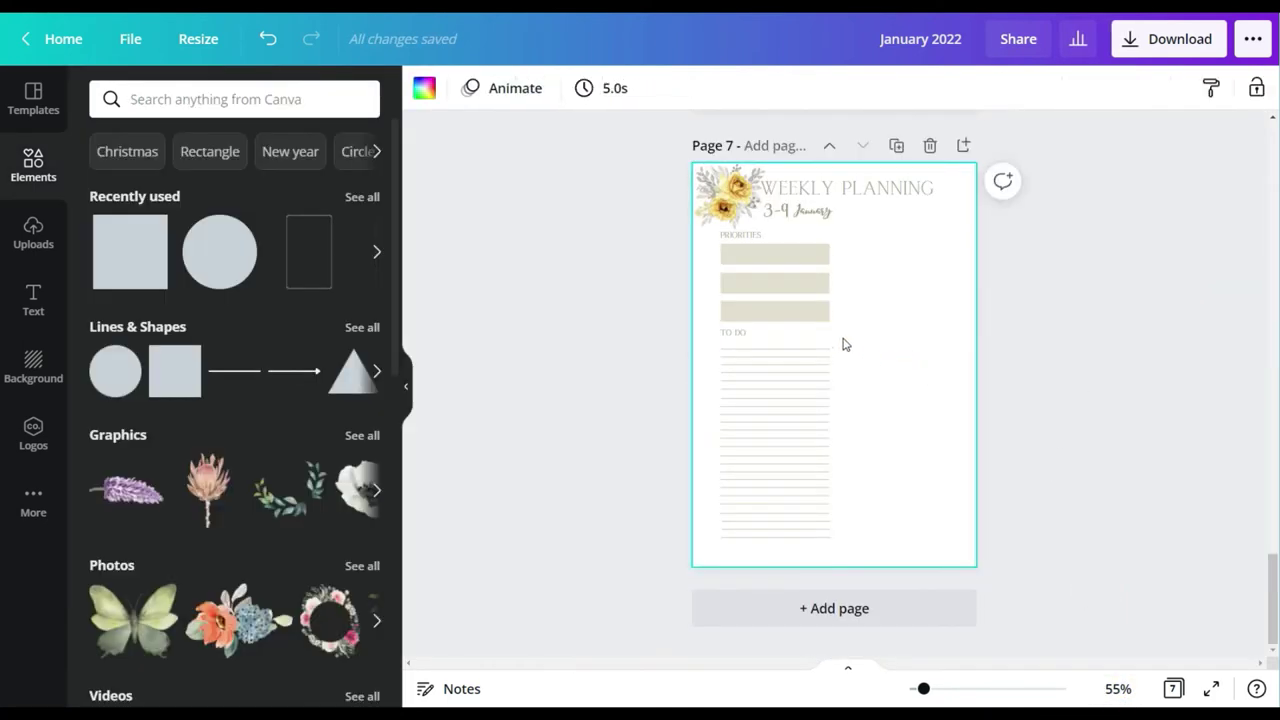
{"action": "left_click", "coordinate": [812, 358]}
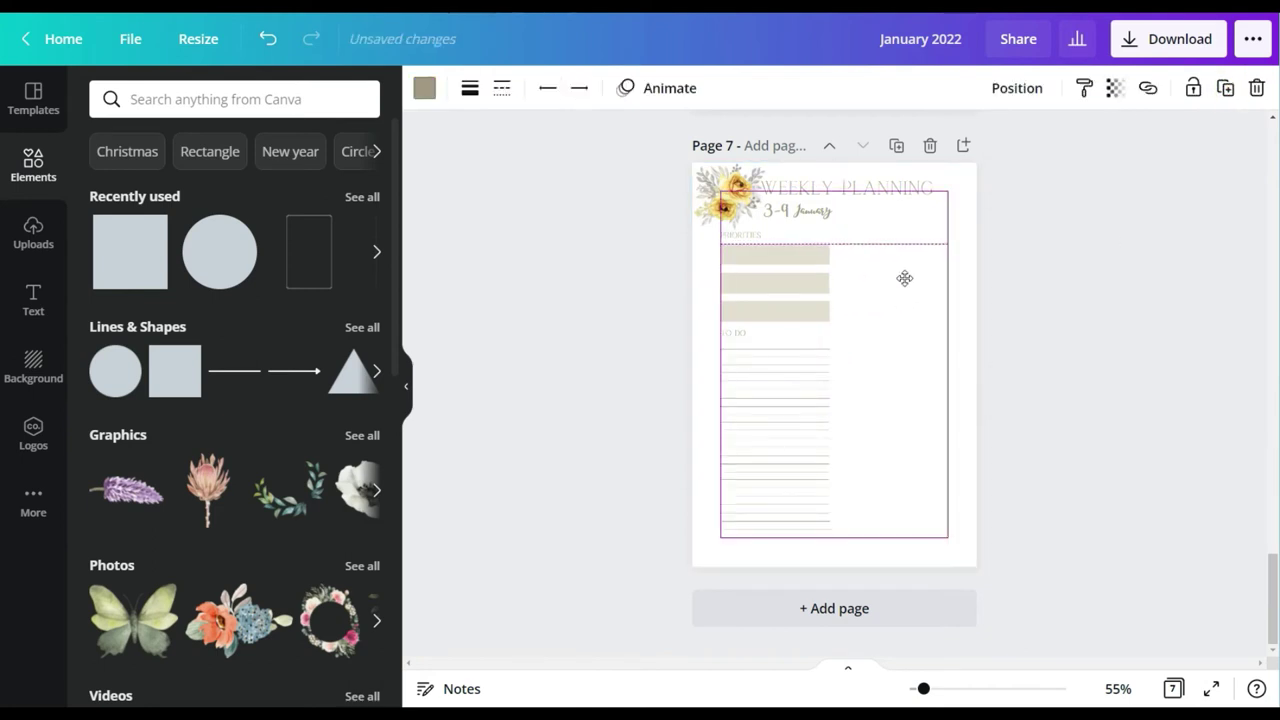
{"action": "left_click_drag", "start_coordinate": [904, 278], "coordinate": [914, 355]}
{"action": "key", "text": "ctrl+d"}
{"action": "key", "text": "ctrl+d"}
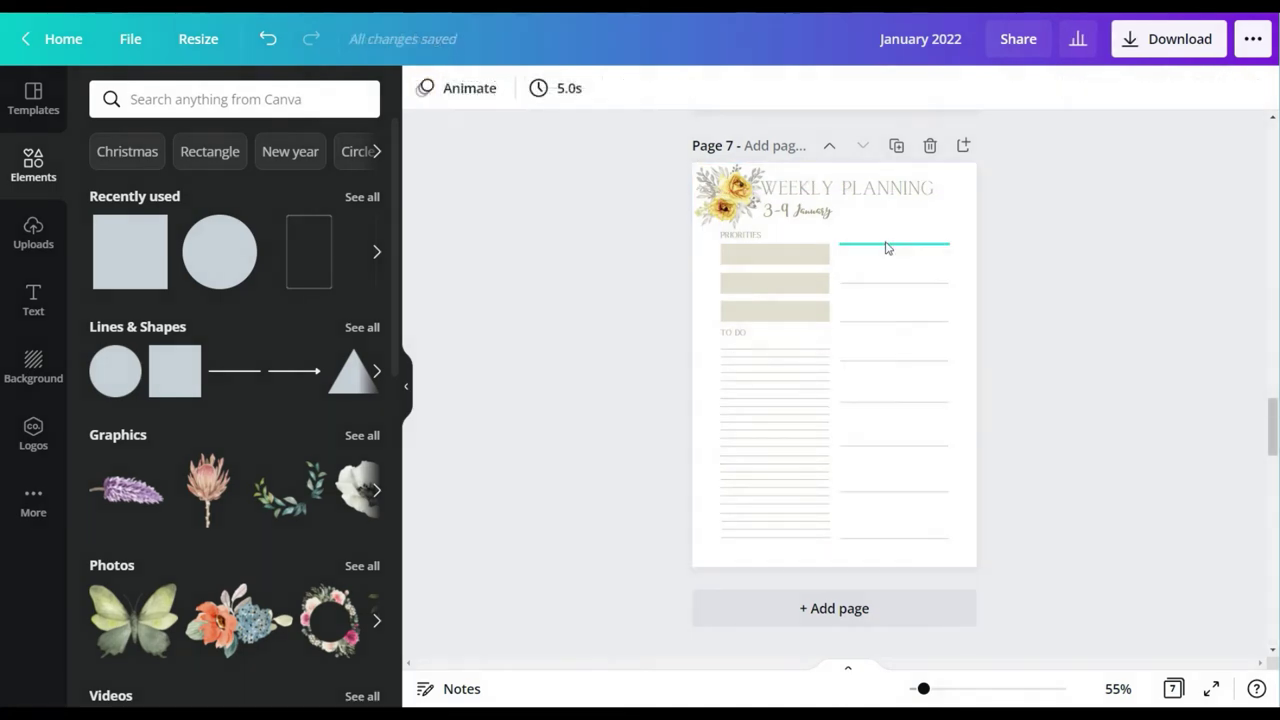
Step: Close the left and right sides of the eight lines with vertical lines to form seven day boxes
{"action": "left_click", "coordinate": [886, 247]}
{"action": "left_click_drag", "start_coordinate": [923, 688], "coordinate": [957, 689]}
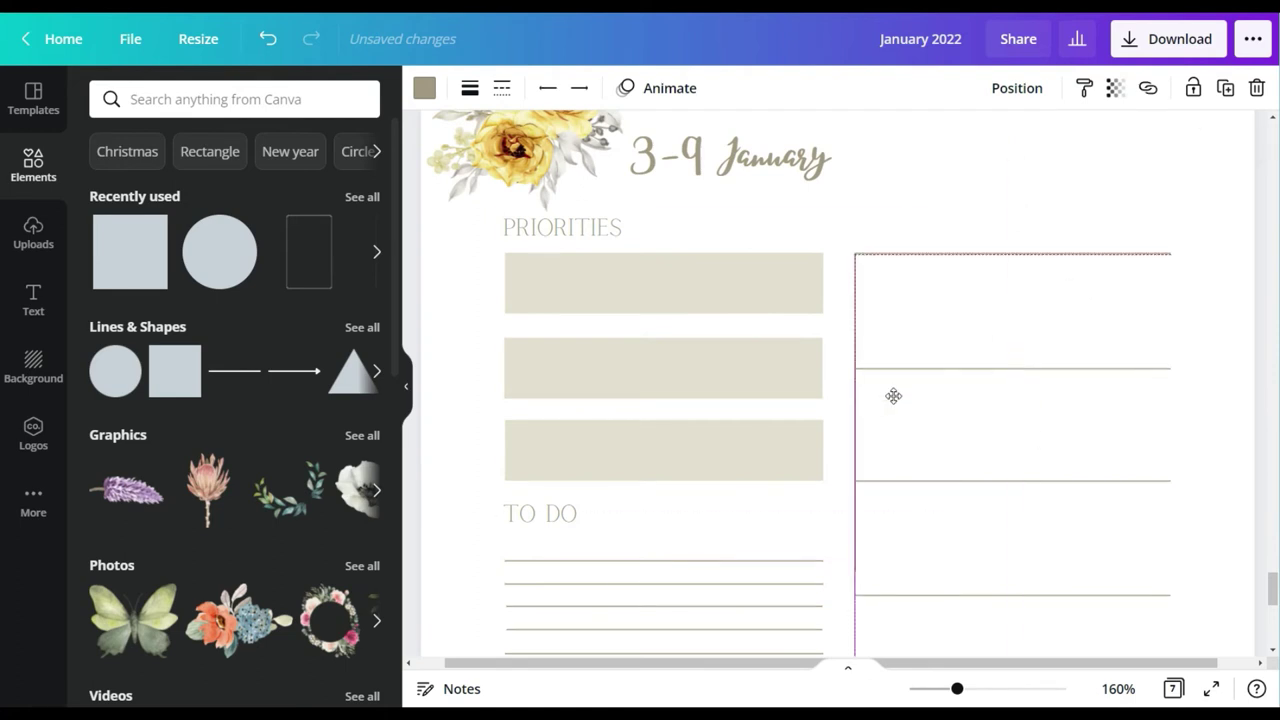
{"action": "left_click_drag", "start_coordinate": [893, 396], "coordinate": [892, 393]}
{"action": "scroll", "coordinate": [857, 450], "scroll_direction": "down", "scroll_amount": 6}
{"action": "left_click_drag", "start_coordinate": [855, 566], "coordinate": [856, 483]}
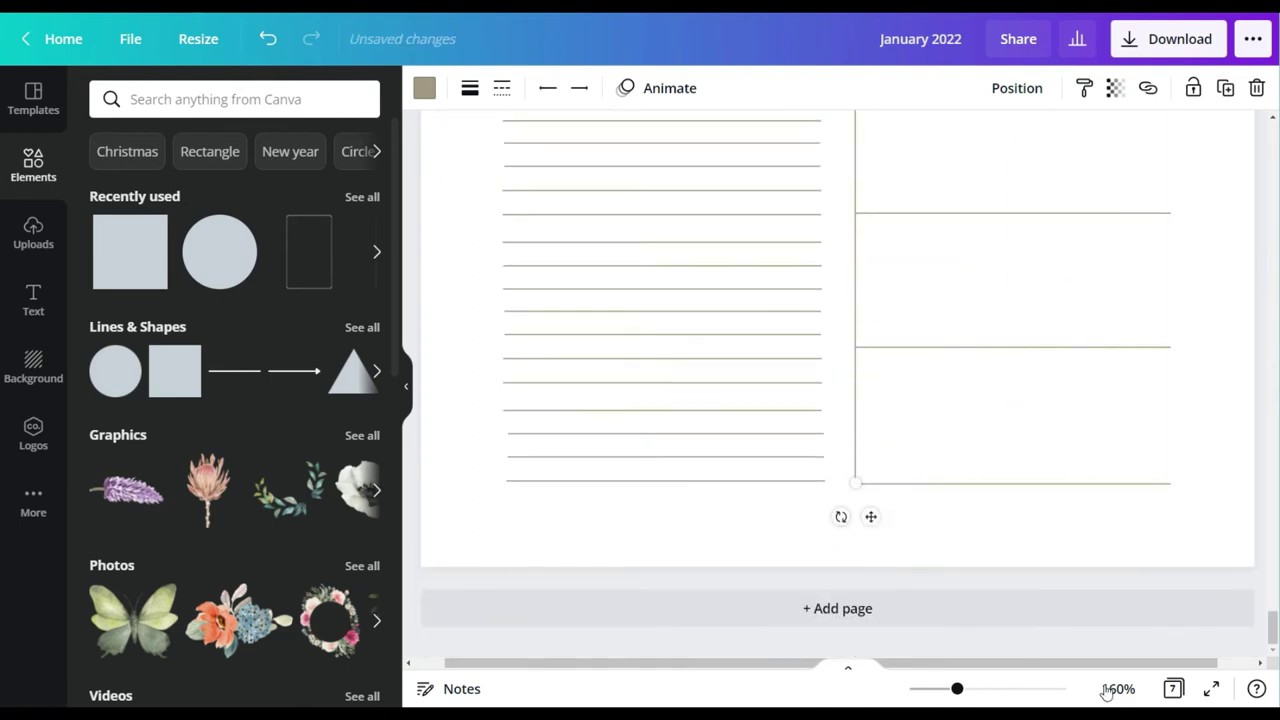
{"action": "left_click", "coordinate": [1118, 689]}
{"action": "left_click", "coordinate": [1078, 418]}
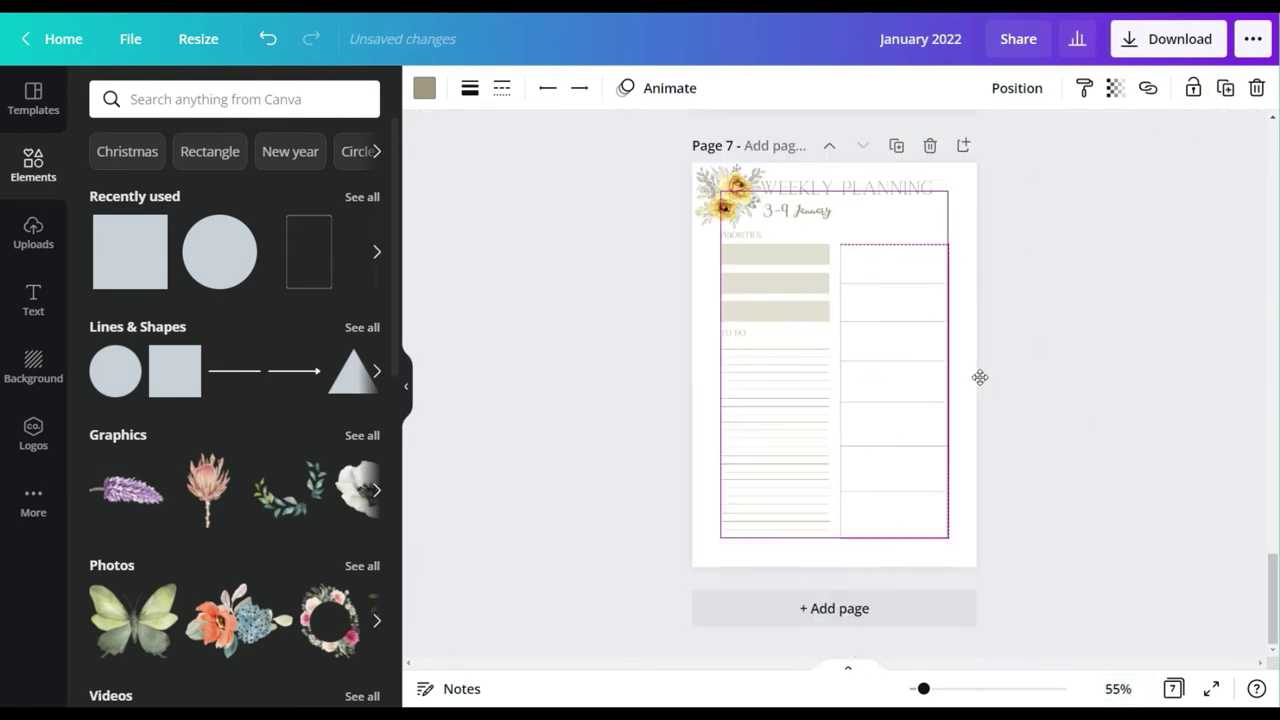
{"action": "left_click", "coordinate": [1103, 370]}
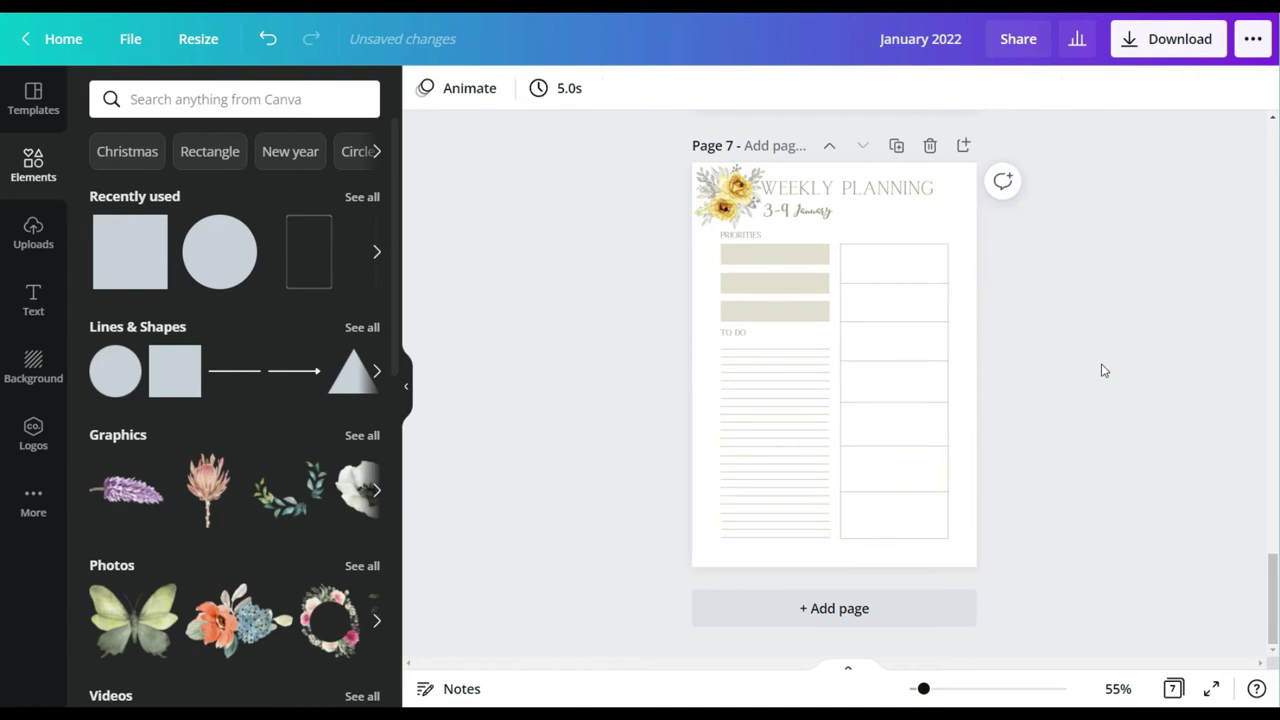
Step: Duplicate the 3-9 January text above the day boxes and change the copy's text to Monday
{"action": "left_click", "coordinate": [817, 219]}
{"action": "left_click", "coordinate": [1034, 88]}
{"action": "left_click", "coordinate": [1027, 134]}
{"action": "left_click_drag", "start_coordinate": [819, 221], "coordinate": [904, 229]}
{"action": "double_click", "coordinate": [904, 229]}
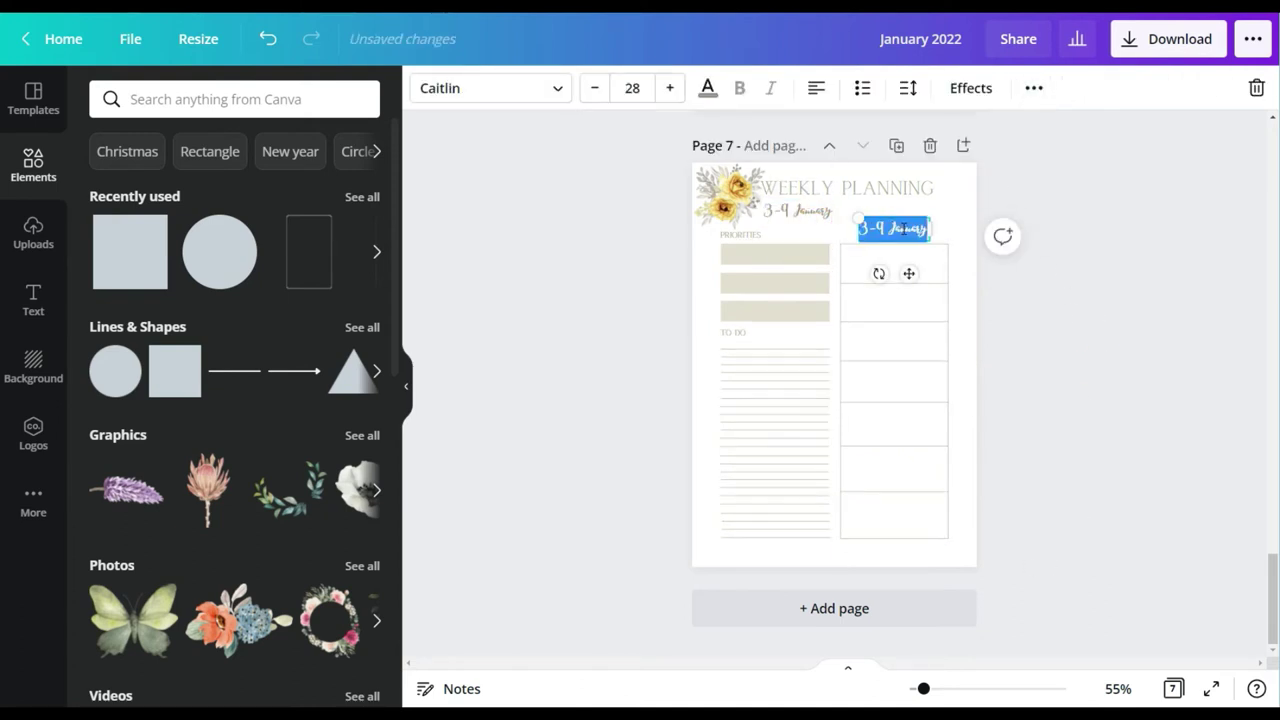
{"action": "left_click_drag", "start_coordinate": [923, 688], "coordinate": [960, 688]}
{"action": "left_click", "coordinate": [1006, 288]}
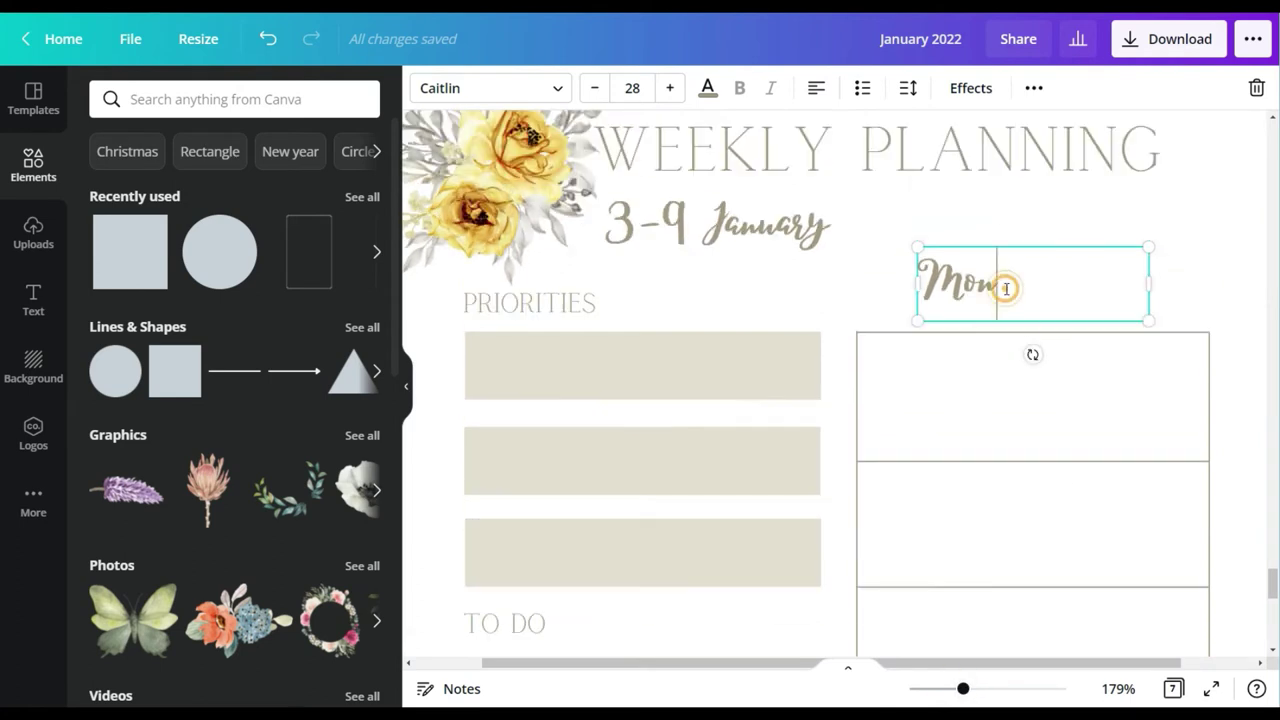
{"action": "double_click", "coordinate": [1006, 288]}
Step: Set the Monday label to font size 12 and place it in the upper-right corner of the first day box
{"action": "left_click", "coordinate": [632, 88]}
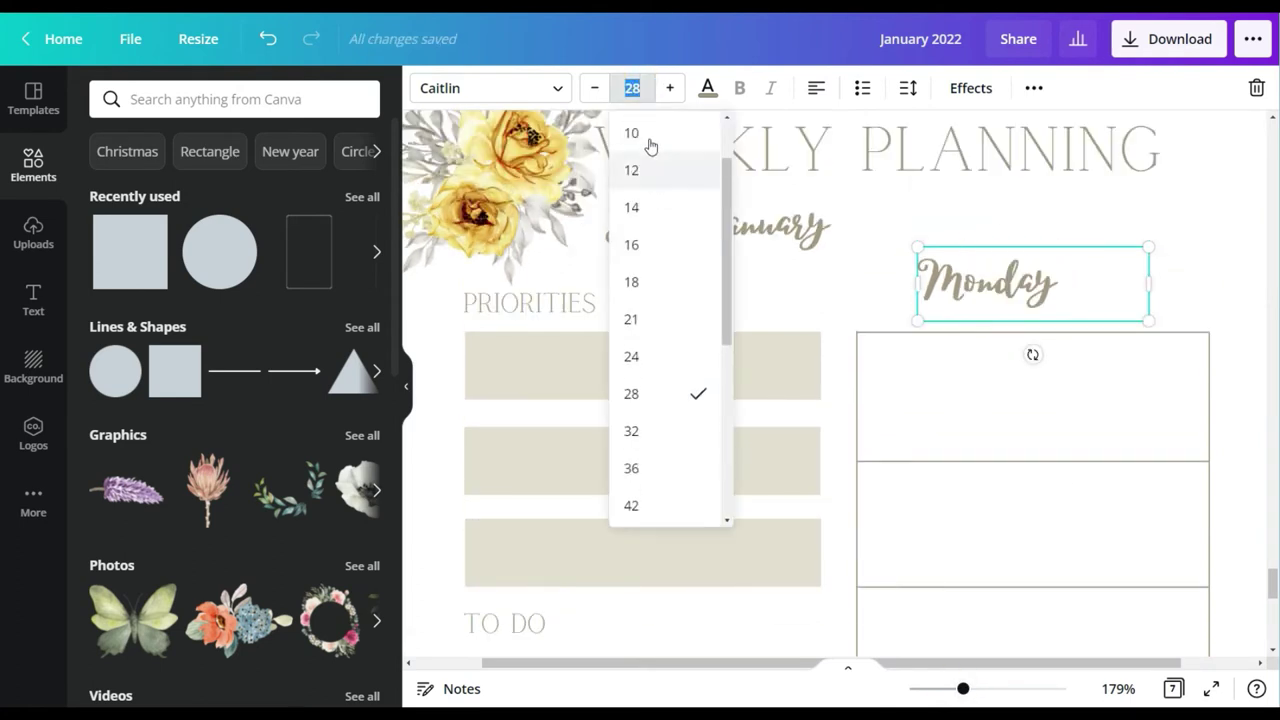
{"action": "left_click", "coordinate": [640, 132]}
{"action": "left_click", "coordinate": [632, 88]}
{"action": "left_click", "coordinate": [648, 251]}
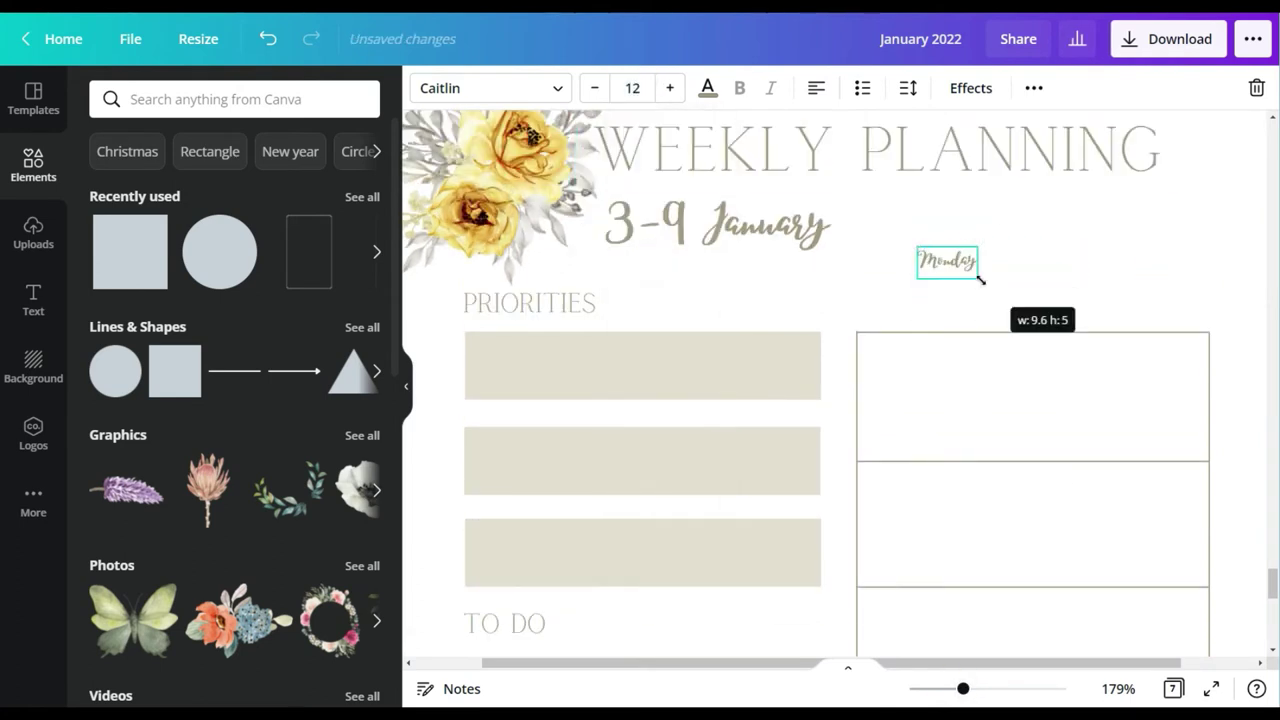
{"action": "left_click_drag", "start_coordinate": [960, 306], "coordinate": [1188, 396]}
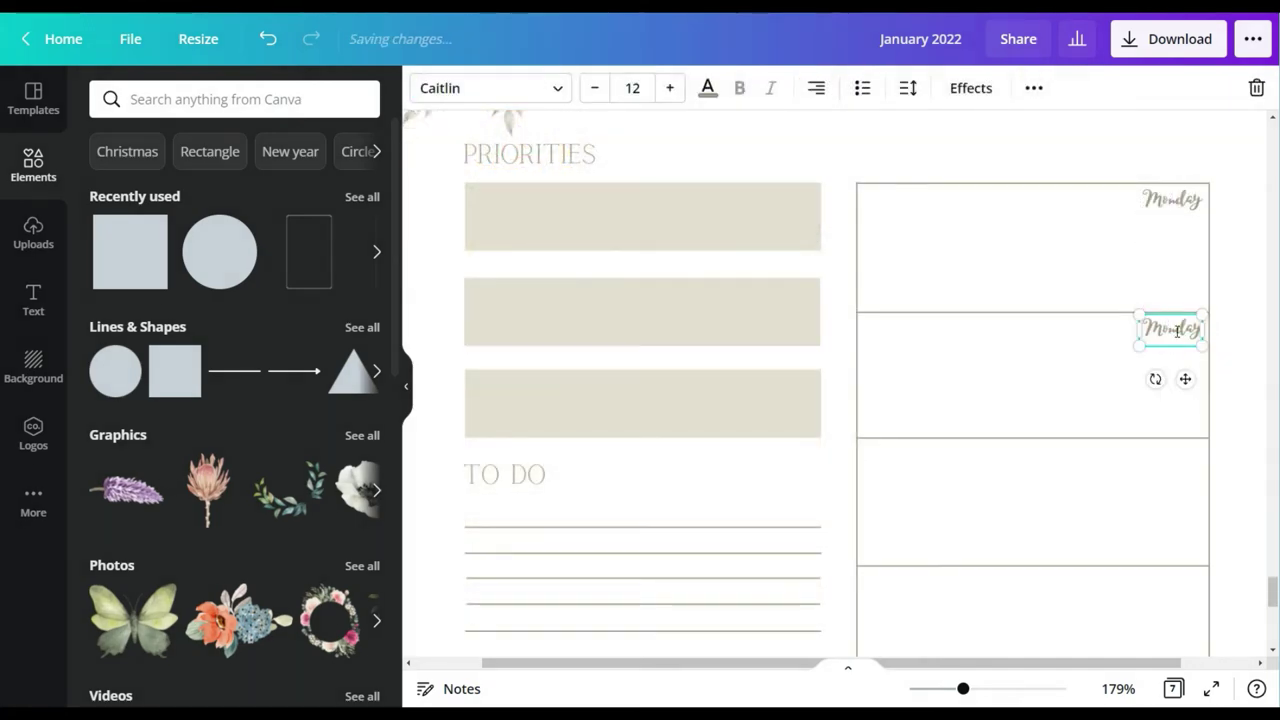
Step: Duplicate the Monday label into the other six day boxes and rename the copies Tuesday to Sunday
{"action": "left_click", "coordinate": [1034, 88]}
{"action": "left_click", "coordinate": [1028, 135]}
{"action": "left_click_drag", "start_coordinate": [1217, 413], "coordinate": [1192, 442]}
{"action": "scroll", "coordinate": [1192, 442], "scroll_direction": "down", "scroll_amount": 1}
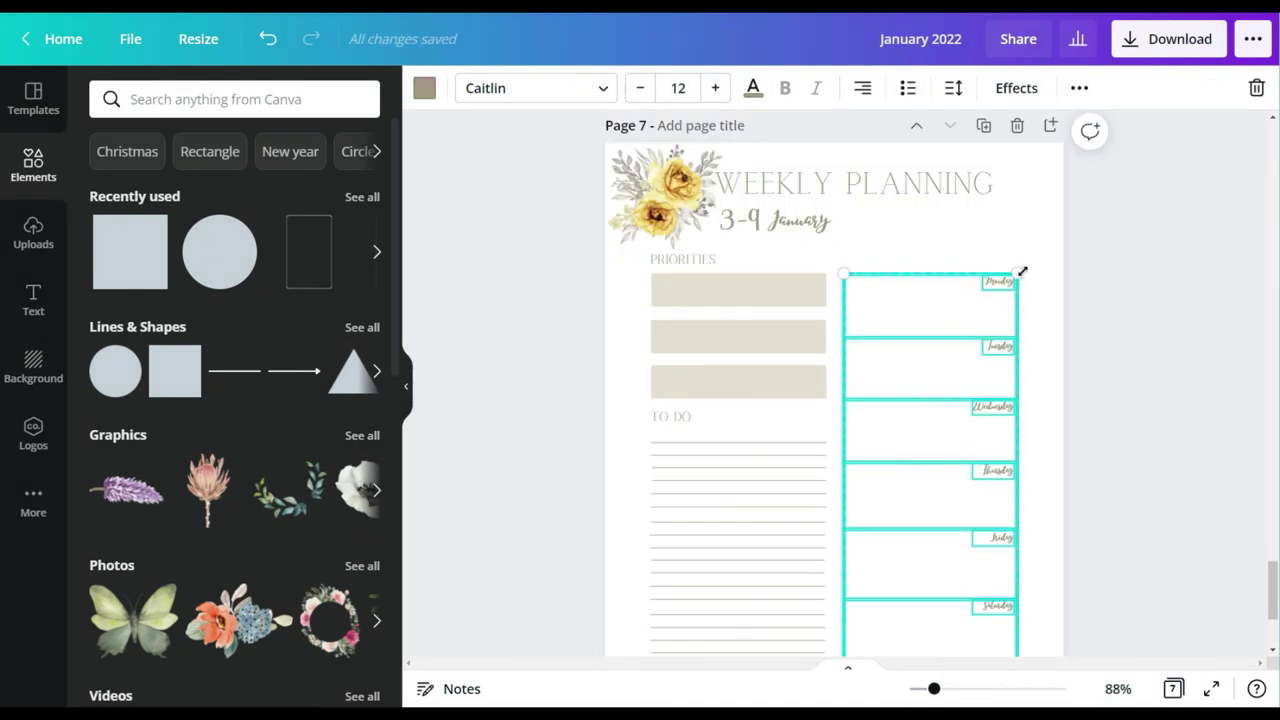
Step: Enlarge the whole day grid with its labels up to just below the title, and realign the WEEKLY PLANNING title above it
{"action": "left_click_drag", "start_coordinate": [1020, 271], "coordinate": [1054, 206]}
{"action": "left_click", "coordinate": [1095, 239]}
{"action": "scroll", "coordinate": [1095, 239], "scroll_direction": "down", "scroll_amount": 3}
{"action": "left_click_drag", "start_coordinate": [1102, 530], "coordinate": [839, 193]}
{"action": "scroll", "coordinate": [834, 478], "scroll_direction": "up", "scroll_amount": 2}
{"action": "left_click_drag", "start_coordinate": [1042, 201], "coordinate": [1034, 209]}
{"action": "left_click_drag", "start_coordinate": [900, 168], "coordinate": [909, 184]}
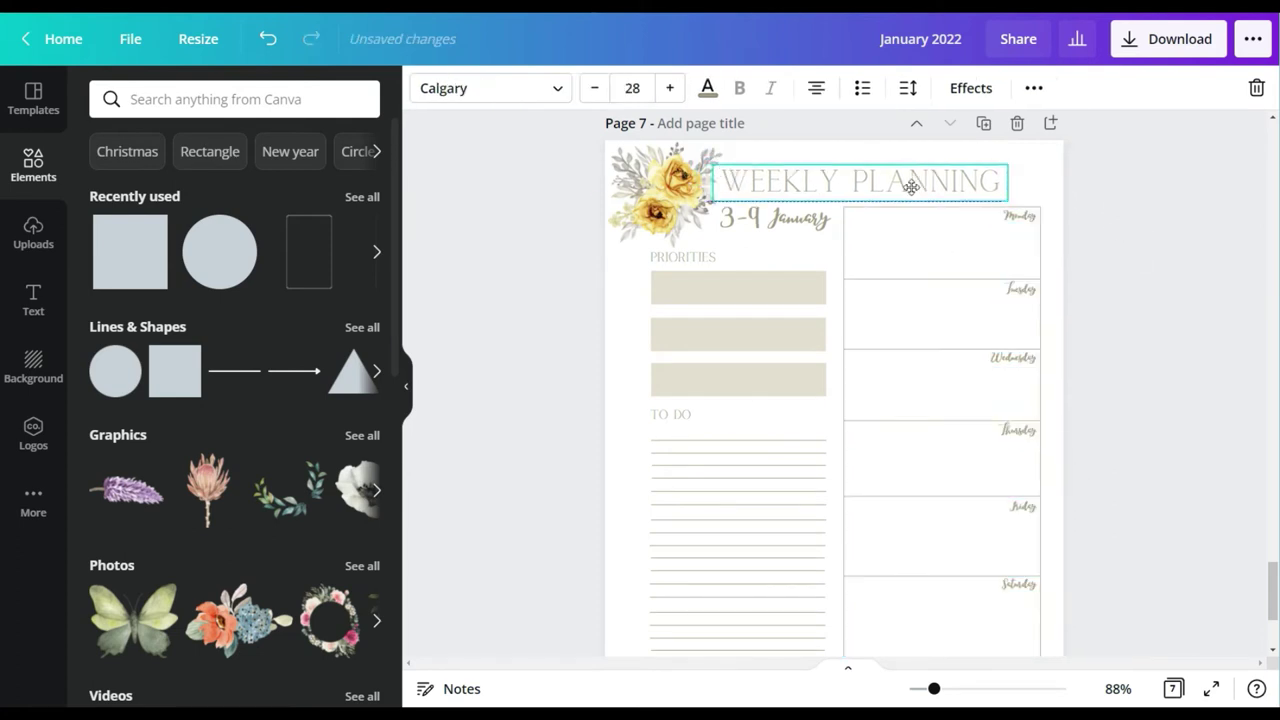
Step: Move the day labels, dividers and right border inward from the page edge, and shorten the grid's top line to match
{"action": "scroll", "coordinate": [1100, 400], "scroll_direction": "down", "scroll_amount": 1}
{"action": "left_click_drag", "start_coordinate": [1086, 614], "coordinate": [1000, 134]}
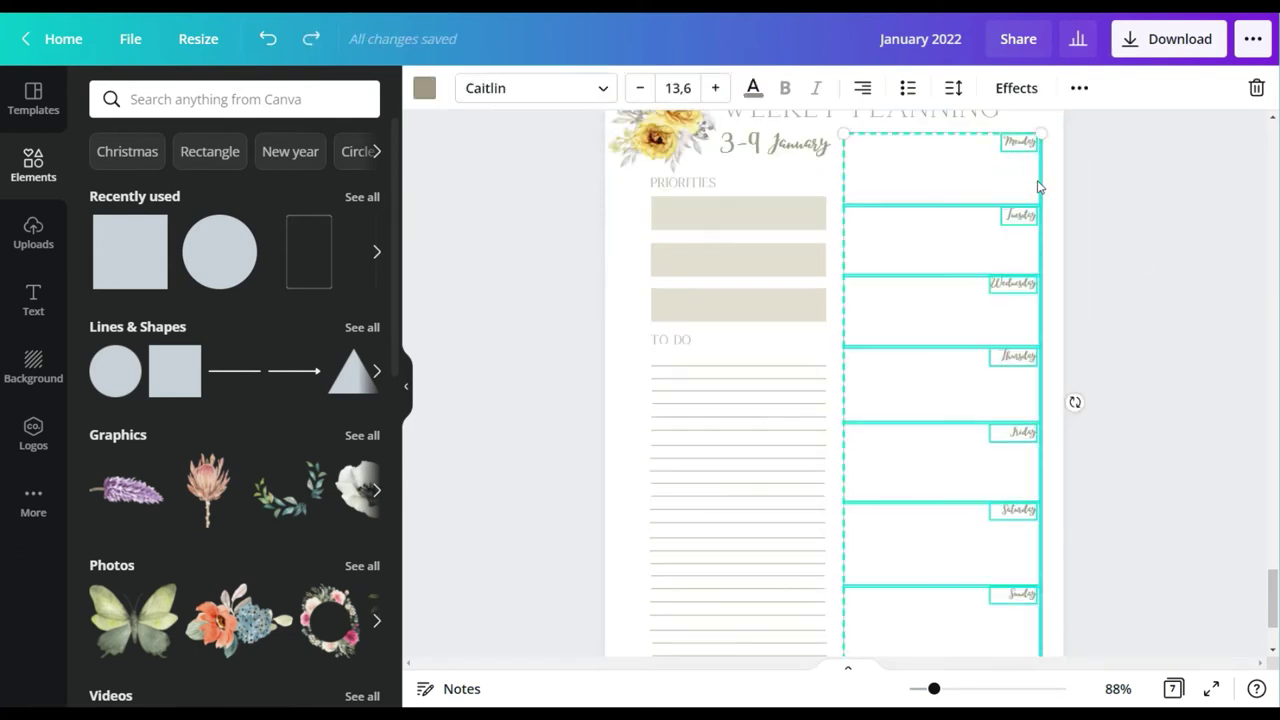
{"action": "left_click_drag", "start_coordinate": [1018, 214], "coordinate": [1002, 217]}
{"action": "left_click", "coordinate": [1106, 202]}
{"action": "left_click", "coordinate": [1034, 132]}
{"action": "left_click_drag", "start_coordinate": [1040, 132], "coordinate": [1019, 132]}
{"action": "left_click", "coordinate": [1033, 171]}
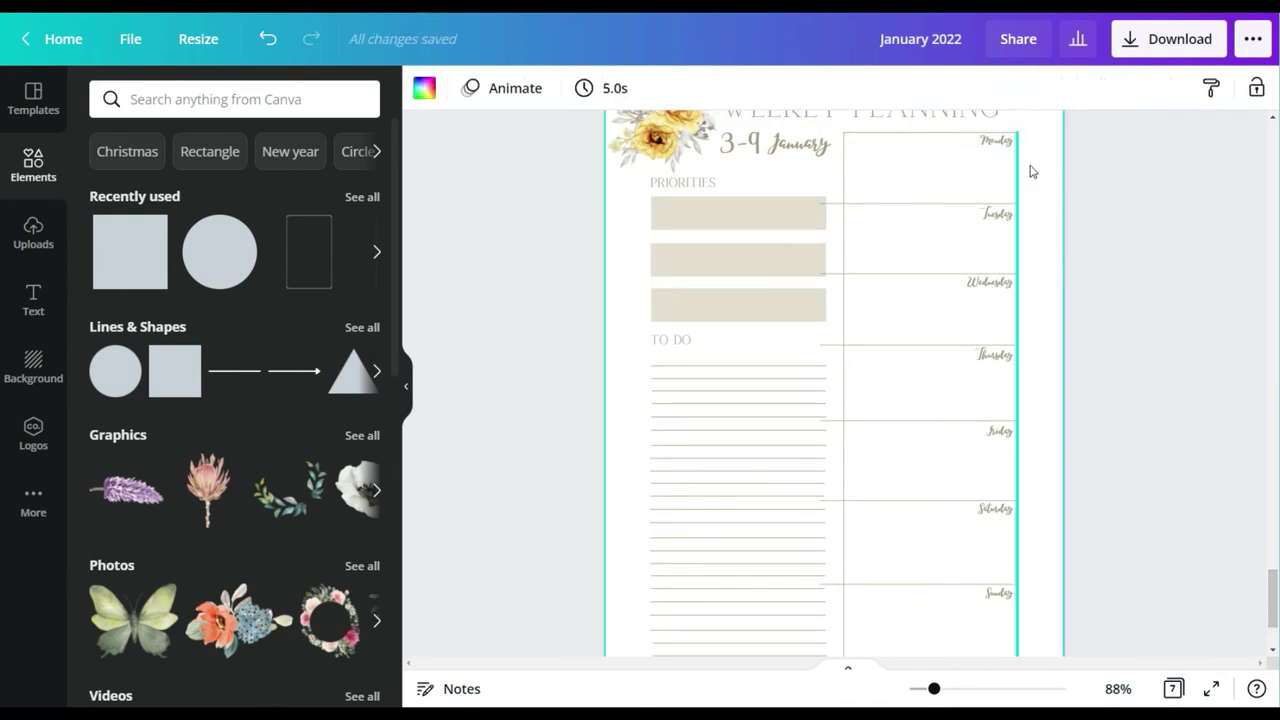
Step: Trim the overhanging left ends of the day dividers and fit the bottom line to the grid's side borders
{"action": "left_click", "coordinate": [862, 205]}
{"action": "left_click_drag", "start_coordinate": [820, 204], "coordinate": [844, 204]}
{"action": "left_click", "coordinate": [856, 274]}
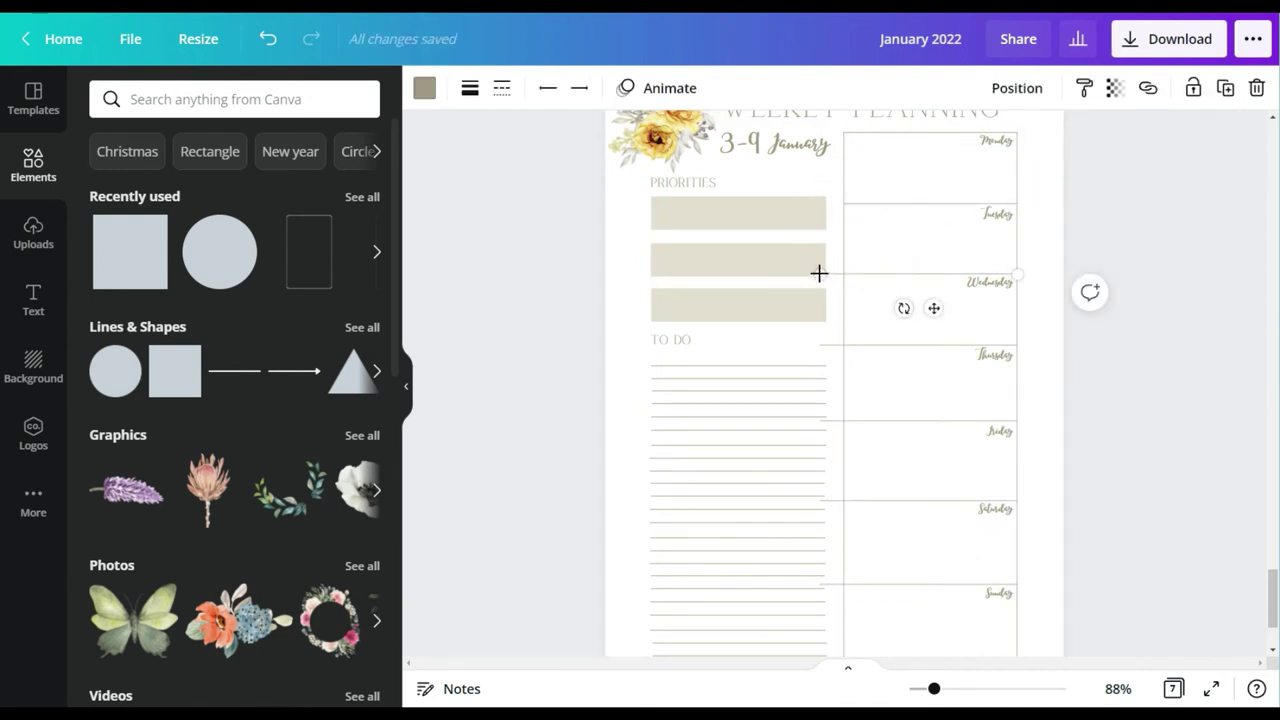
{"action": "left_click_drag", "start_coordinate": [886, 352], "coordinate": [846, 421]}
{"action": "scroll", "coordinate": [917, 392], "scroll_direction": "down", "scroll_amount": 2}
{"action": "left_click", "coordinate": [862, 352]}
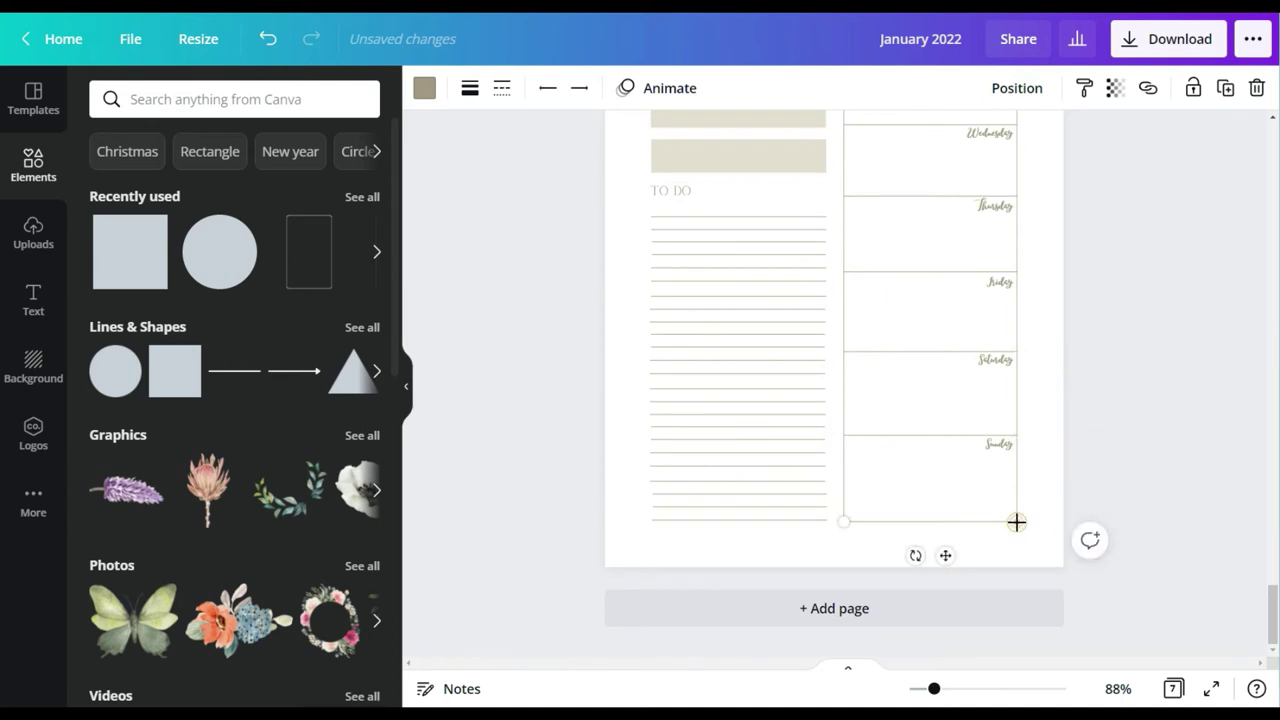
{"action": "left_click", "coordinate": [1094, 423]}
Step: Shift the Sunday, Saturday and Friday dividers together with their labels to even out the day box heights
{"action": "scroll", "coordinate": [1120, 409], "scroll_direction": "up", "scroll_amount": 4}
{"action": "left_click_drag", "start_coordinate": [934, 689], "coordinate": [969, 688]}
{"action": "scroll", "coordinate": [1209, 463], "scroll_direction": "down", "scroll_amount": 2}
{"action": "left_click", "coordinate": [1116, 454]}
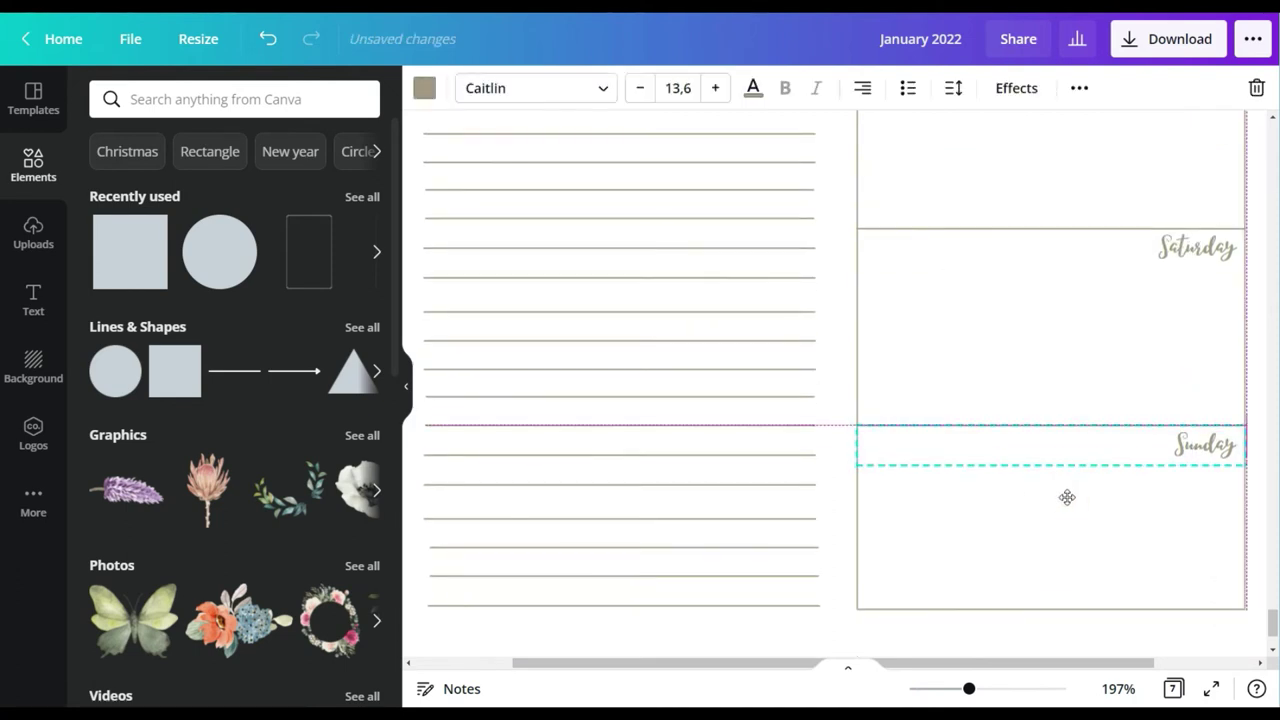
{"action": "left_click", "coordinate": [1185, 268]}
{"action": "scroll", "coordinate": [1070, 315], "scroll_direction": "up", "scroll_amount": 2}
{"action": "left_click", "coordinate": [1202, 218]}
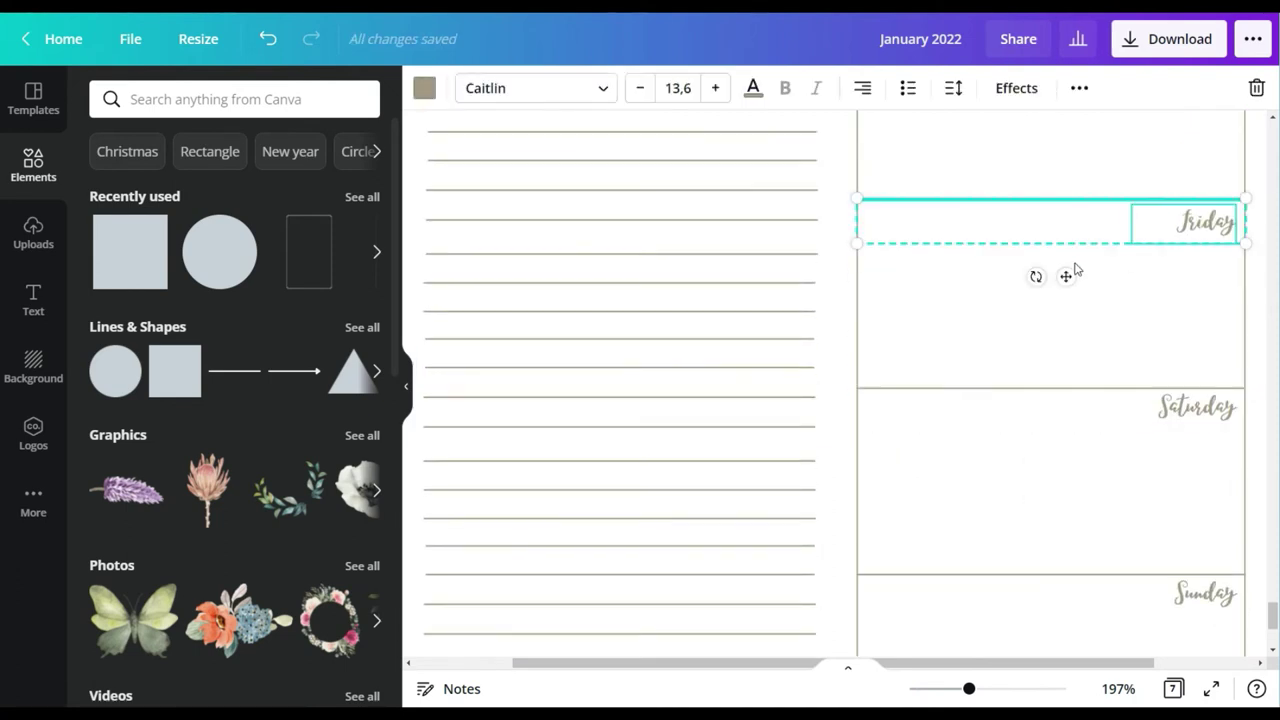
{"action": "left_click_drag", "start_coordinate": [1067, 279], "coordinate": [1067, 287]}
Step: Shift the Thursday divider slightly down together with its label to even out the day box heights
{"action": "left_click", "coordinate": [1118, 689]}
{"action": "left_click", "coordinate": [1075, 589]}
{"action": "left_click", "coordinate": [1112, 377]}
{"action": "scroll", "coordinate": [1110, 374], "scroll_direction": "up", "scroll_amount": 1}
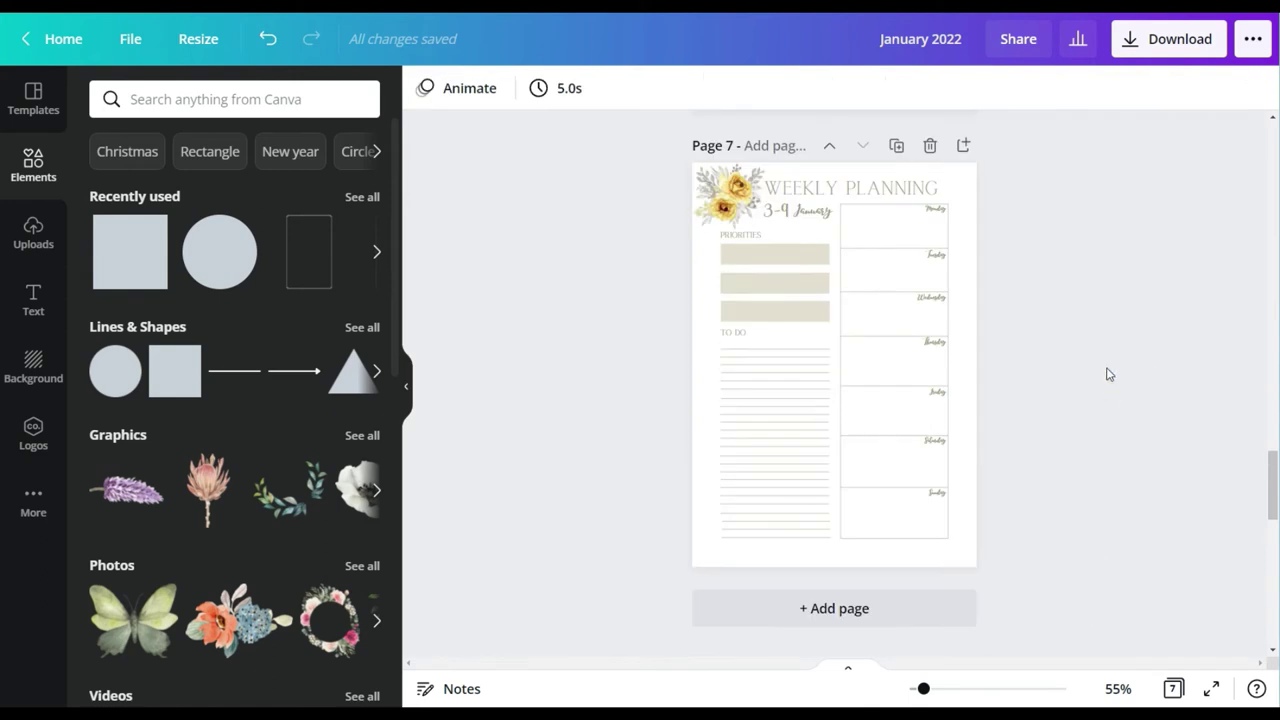
{"action": "left_click_drag", "start_coordinate": [924, 689], "coordinate": [970, 690]}
{"action": "left_click_drag", "start_coordinate": [1122, 372], "coordinate": [1194, 464]}
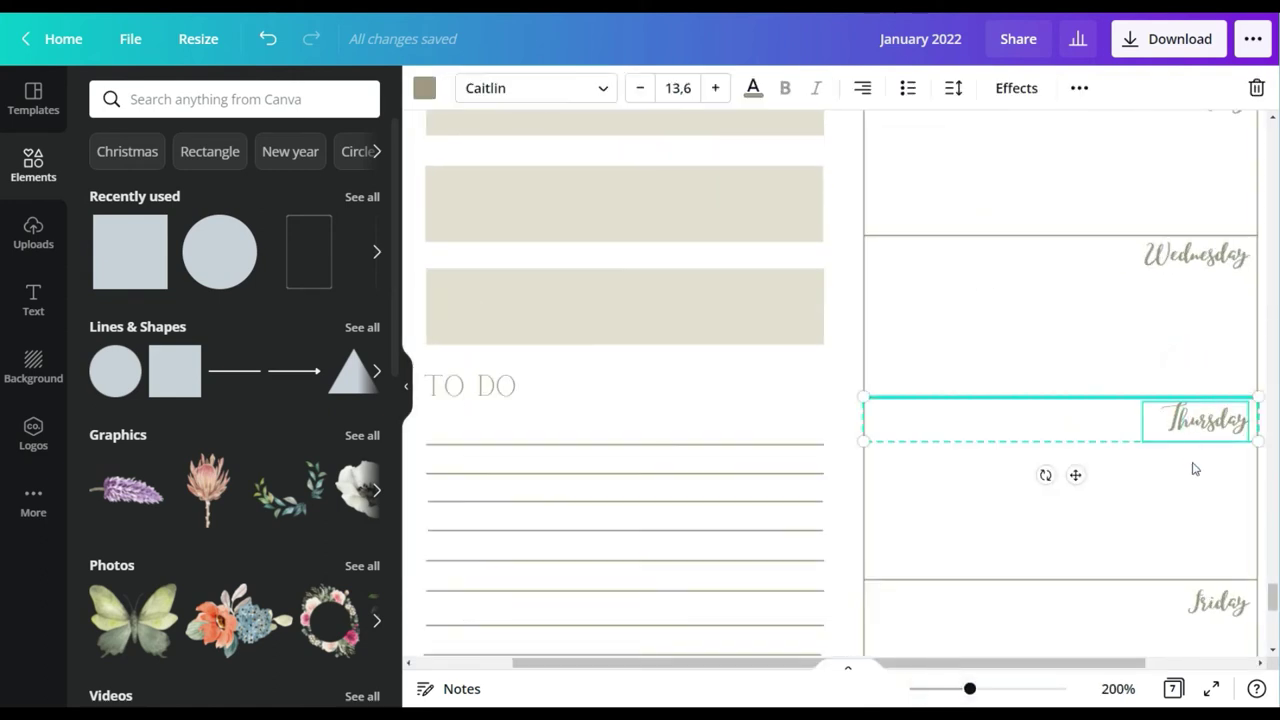
{"action": "left_click_drag", "start_coordinate": [1077, 473], "coordinate": [1078, 478]}
{"action": "left_click", "coordinate": [1118, 688]}
{"action": "left_click", "coordinate": [1077, 597]}
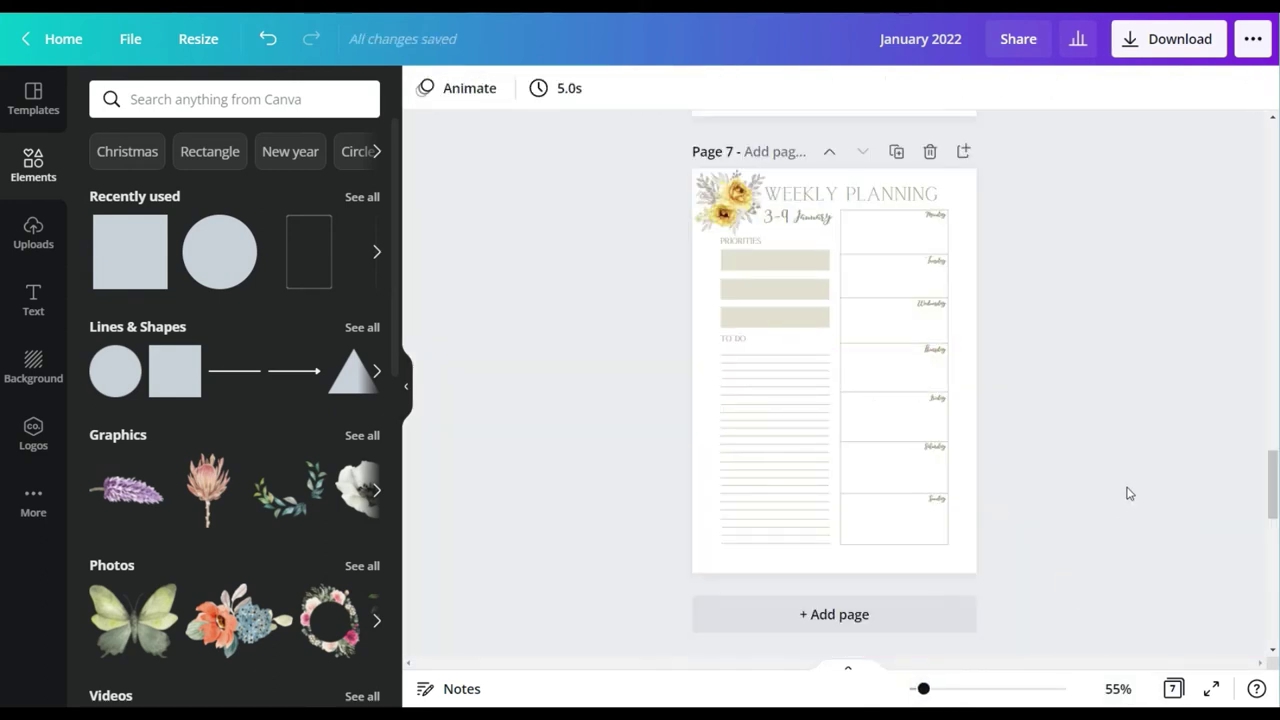
Step: Nudge the Wednesday and Thursday dividers down together with their labels
{"action": "left_click_drag", "start_coordinate": [925, 688], "coordinate": [980, 690]}
{"action": "left_click_drag", "start_coordinate": [1112, 204], "coordinate": [1106, 270]}
{"action": "left_click_drag", "start_coordinate": [1104, 408], "coordinate": [1099, 465]}
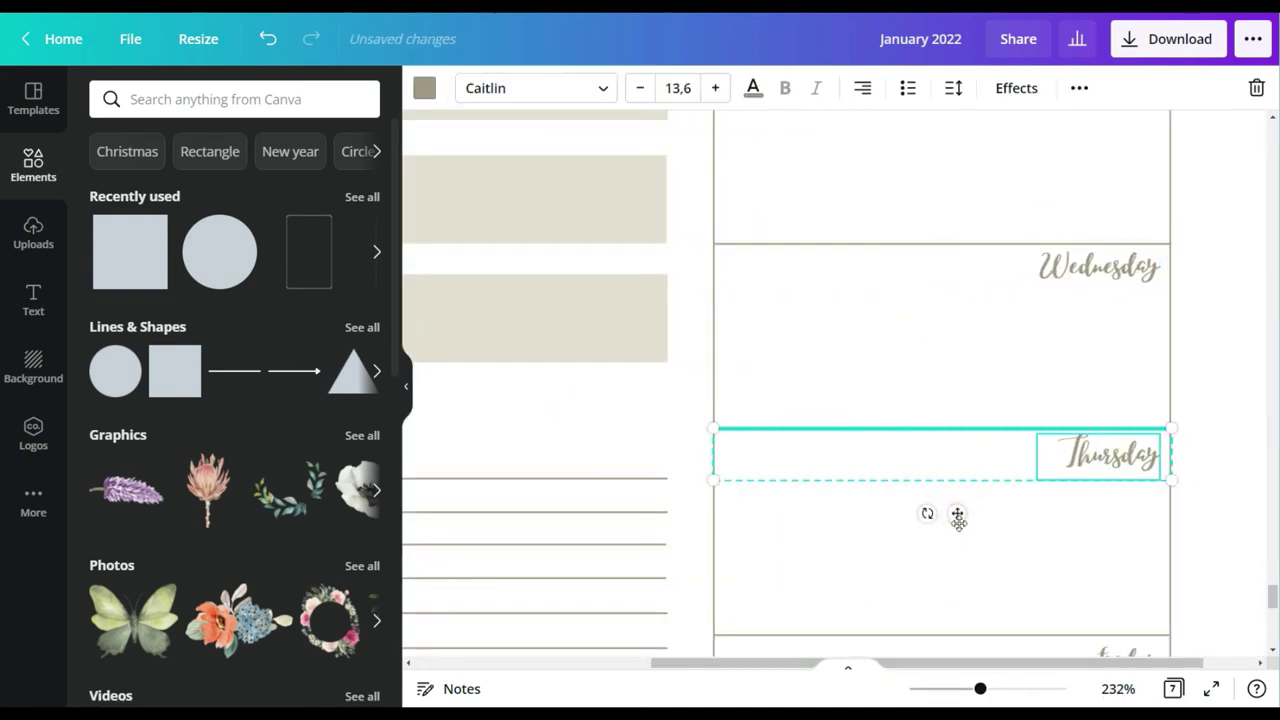
{"action": "left_click_drag", "start_coordinate": [958, 518], "coordinate": [958, 524]}
Step: Nudge the Friday and Saturday dividers down together with their labels so the lower day boxes match in height
{"action": "scroll", "coordinate": [1026, 397], "scroll_direction": "down", "scroll_amount": 3}
{"action": "left_click_drag", "start_coordinate": [1096, 315], "coordinate": [1100, 370]}
{"action": "left_click_drag", "start_coordinate": [959, 423], "coordinate": [960, 436]}
{"action": "scroll", "coordinate": [1026, 420], "scroll_direction": "down", "scroll_amount": 3}
{"action": "left_click_drag", "start_coordinate": [1098, 345], "coordinate": [1100, 398]}
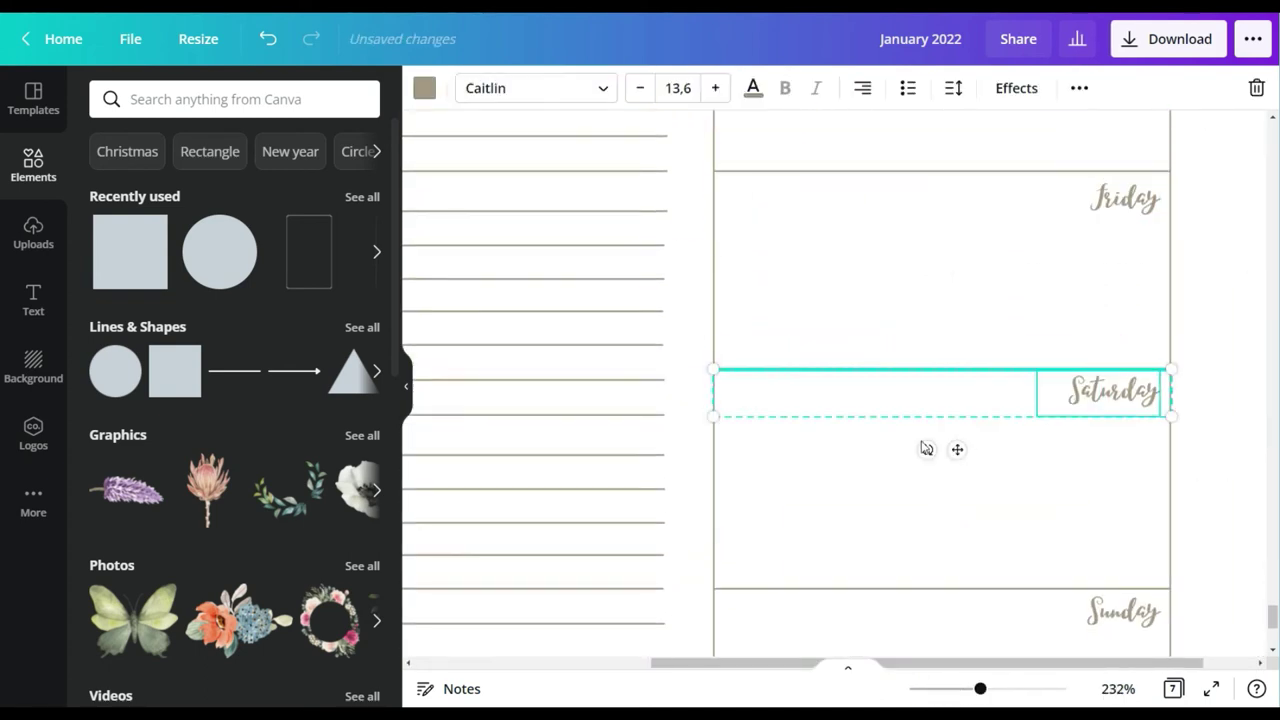
{"action": "left_click_drag", "start_coordinate": [960, 446], "coordinate": [961, 457]}
{"action": "scroll", "coordinate": [962, 458], "scroll_direction": "down", "scroll_amount": 3}
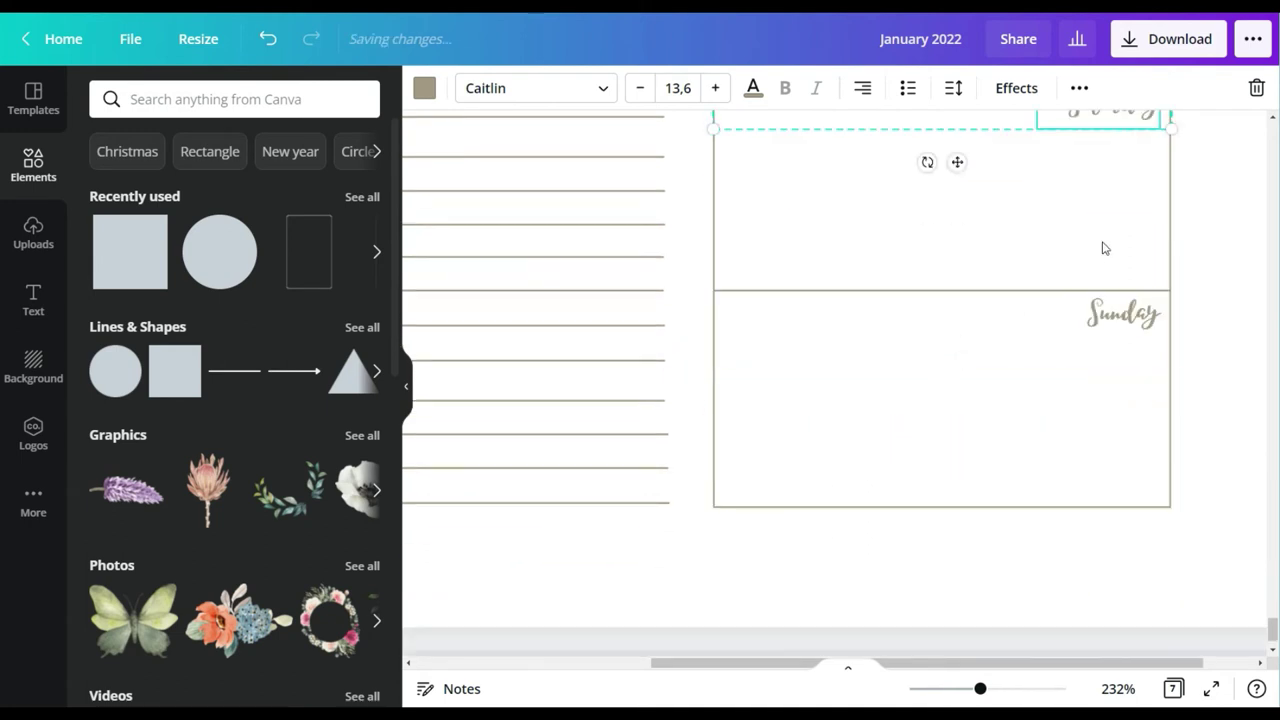
{"action": "left_click", "coordinate": [1100, 312]}
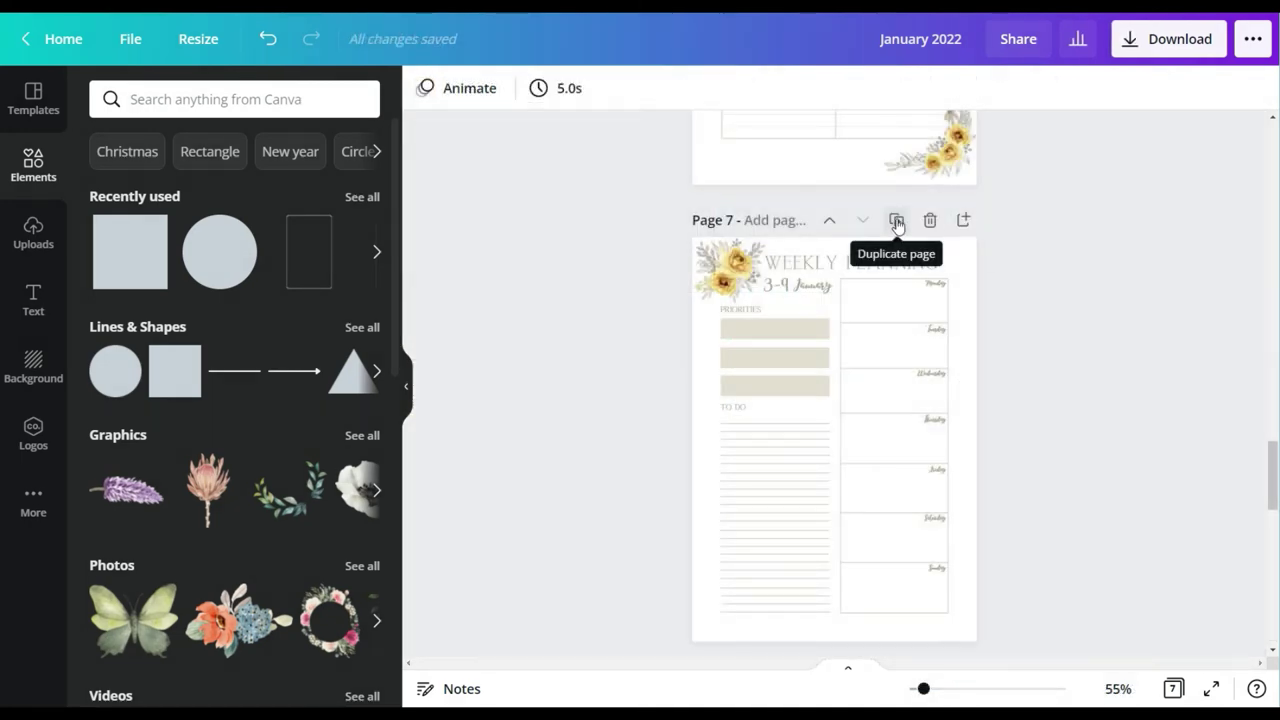
Step: Duplicate the weekly planning page and change the copy's date to 10-16 January, widening its text box to fit one line
{"action": "left_click", "coordinate": [897, 222]}
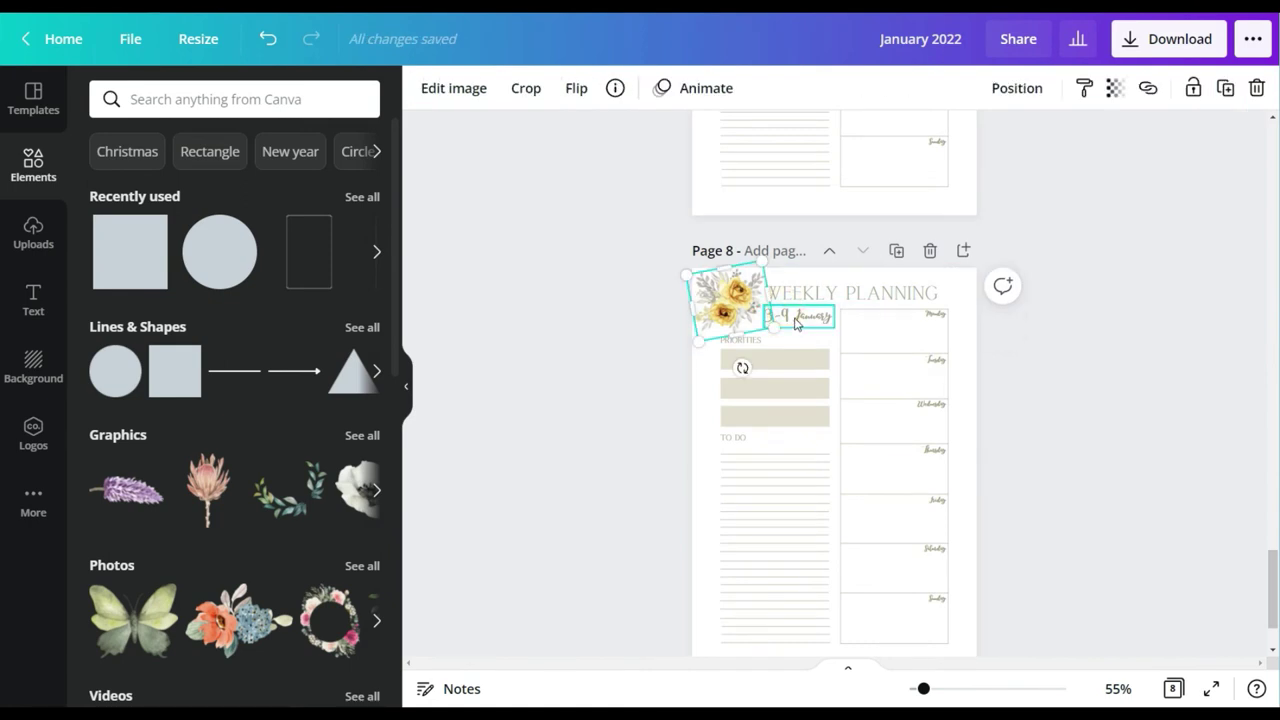
{"action": "left_click", "coordinate": [797, 316]}
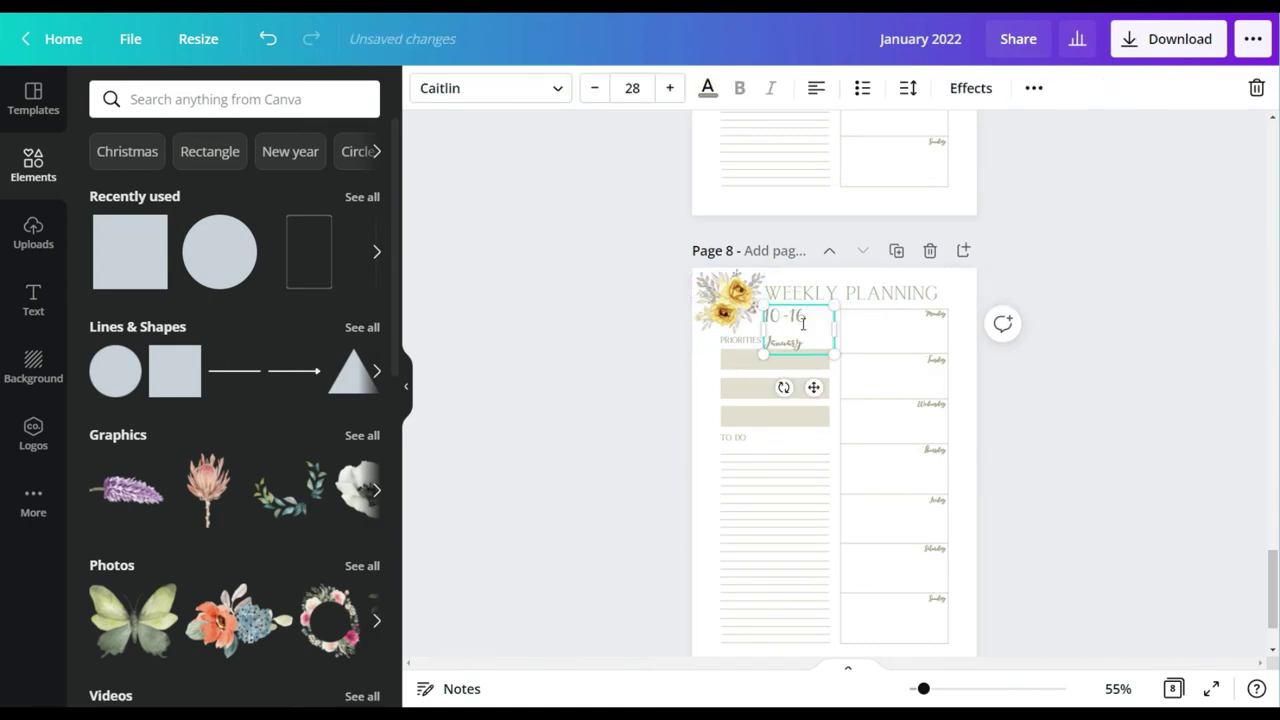
{"action": "left_click_drag", "start_coordinate": [834, 328], "coordinate": [842, 329]}
{"action": "left_click_drag", "start_coordinate": [923, 688], "coordinate": [949, 688]}
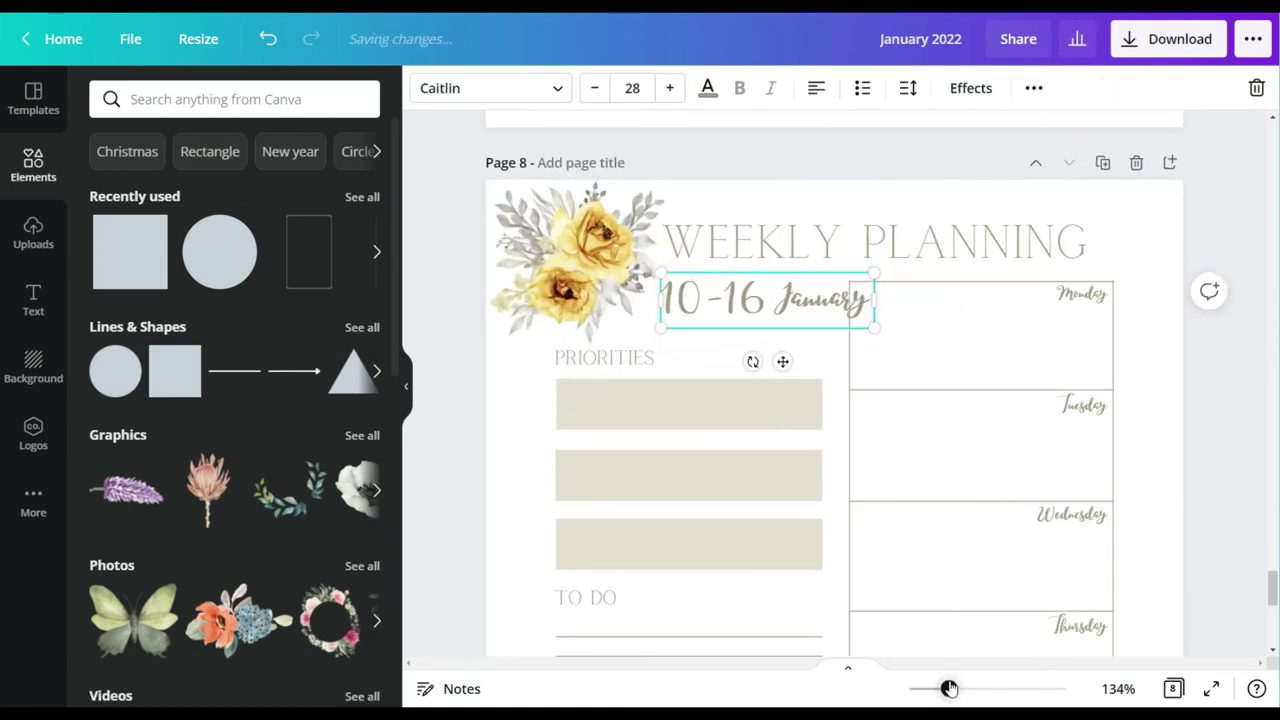
{"action": "left_click_drag", "start_coordinate": [783, 360], "coordinate": [777, 359]}
Step: Set the font size of the 10-16 January date to 24 so it clears the day grid
{"action": "left_click", "coordinate": [632, 88]}
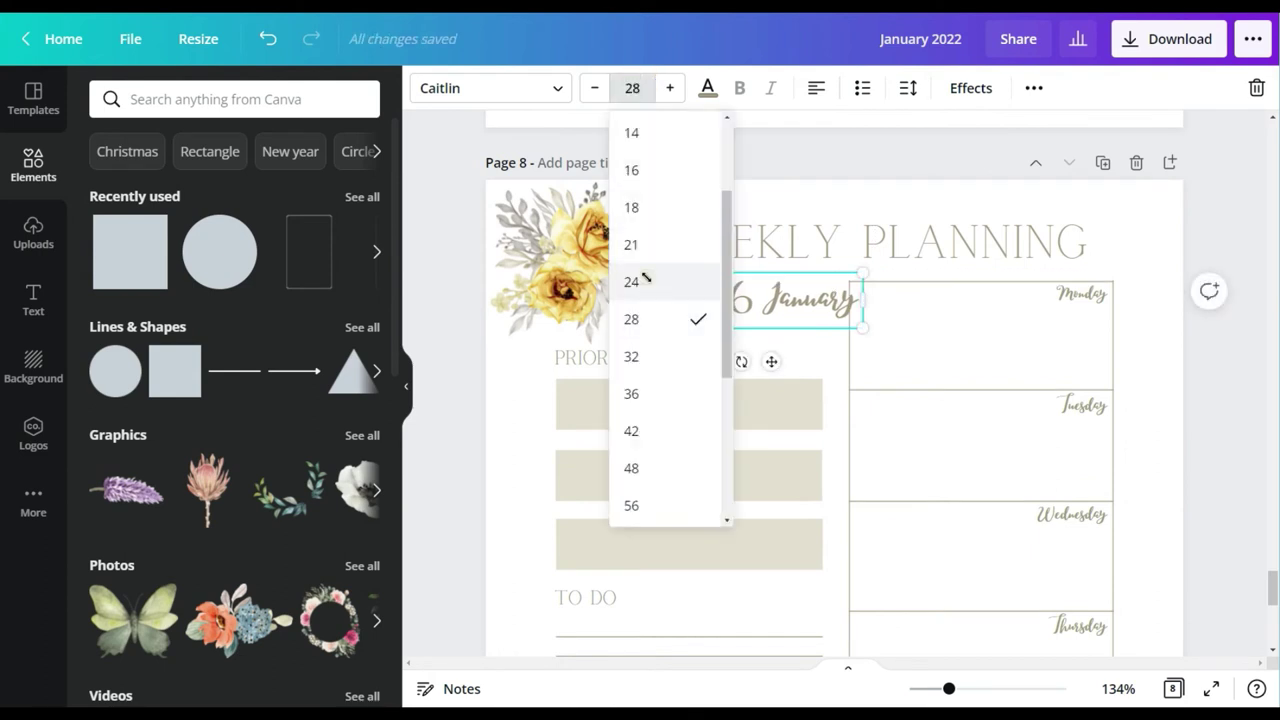
{"action": "left_click", "coordinate": [640, 277]}
{"action": "left_click", "coordinate": [1225, 430]}
{"action": "left_click", "coordinate": [1118, 688]}
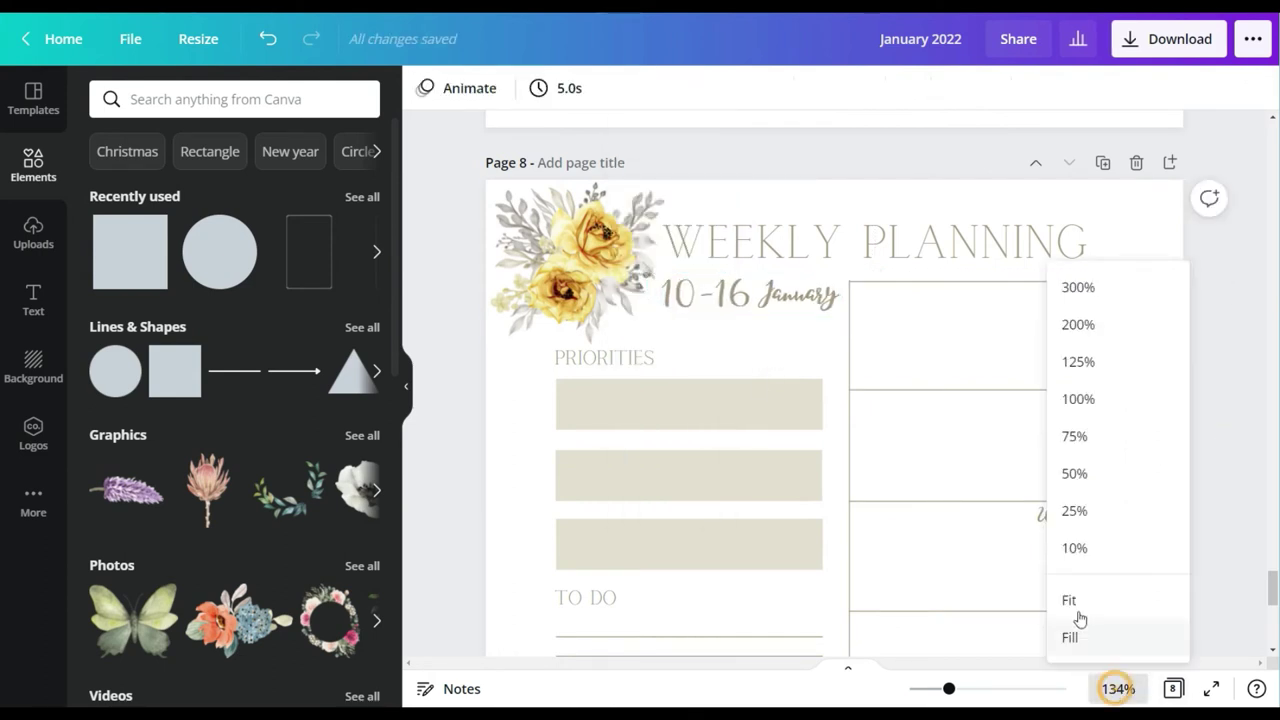
{"action": "left_click", "coordinate": [1071, 597]}
Step: Duplicate the 10-16 January page and change the copy's date to 17-23 January
{"action": "left_click", "coordinate": [896, 177]}
{"action": "left_click", "coordinate": [800, 241]}
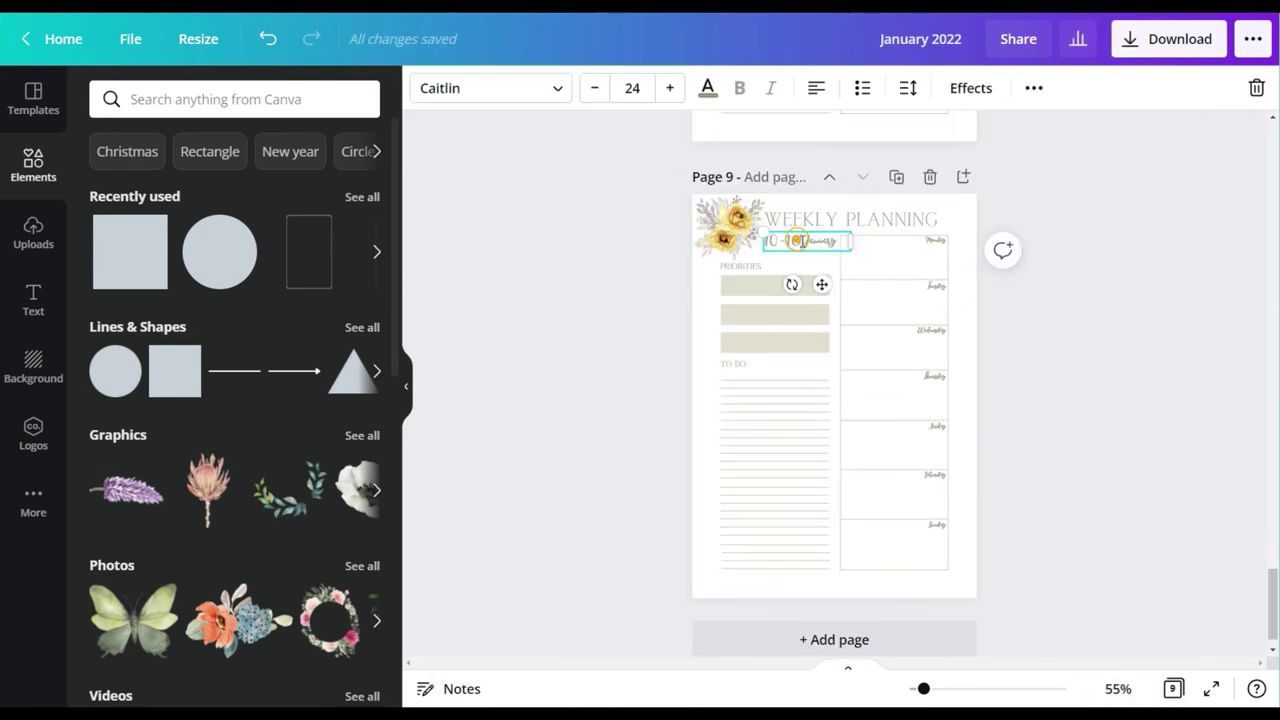
{"action": "left_click", "coordinate": [1090, 224]}
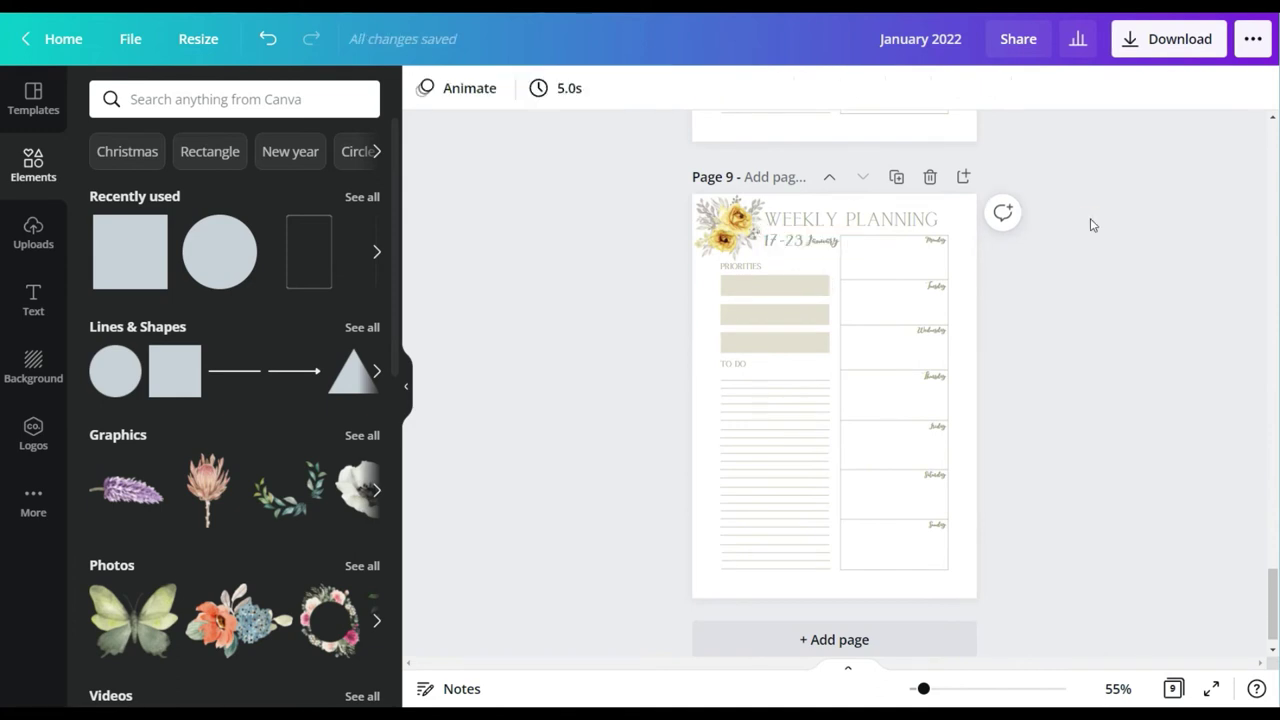
Step: Duplicate the 17-23 January page, change the copy's date to 24-30 January and shift the date clear of the day grid
{"action": "left_click", "coordinate": [896, 177]}
{"action": "left_click", "coordinate": [787, 243]}
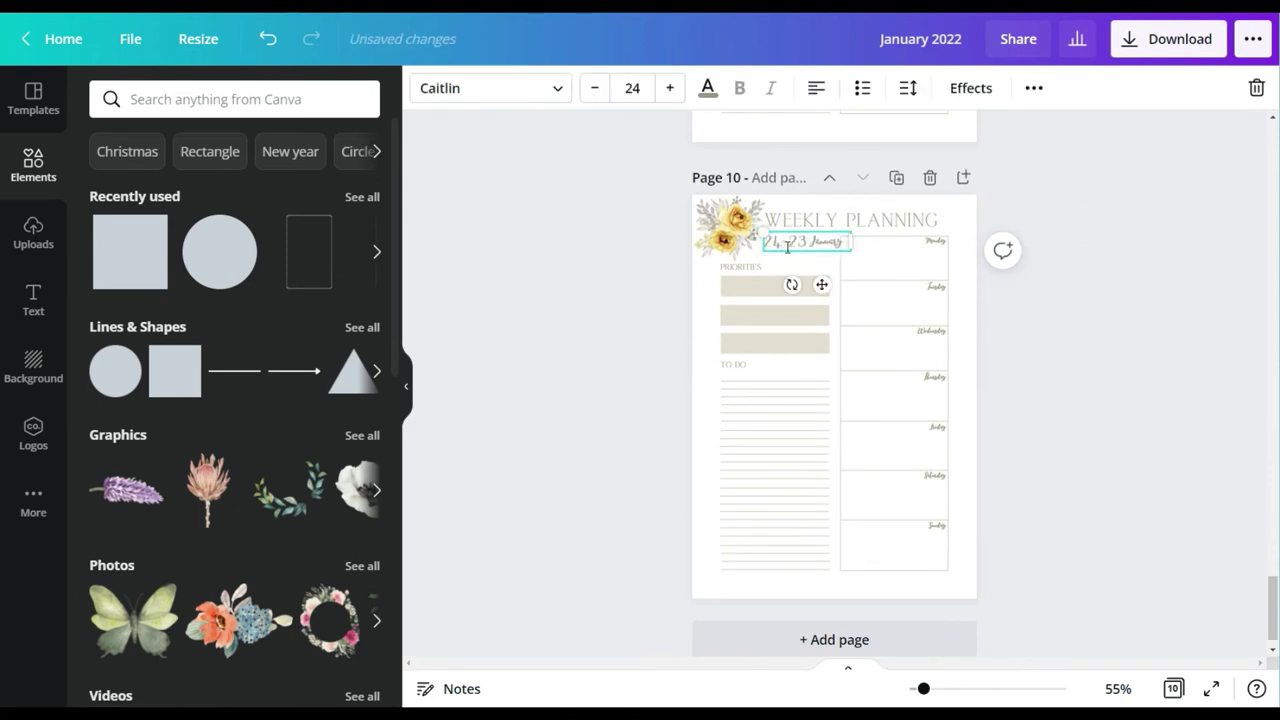
{"action": "left_click_drag", "start_coordinate": [930, 692], "coordinate": [959, 689]}
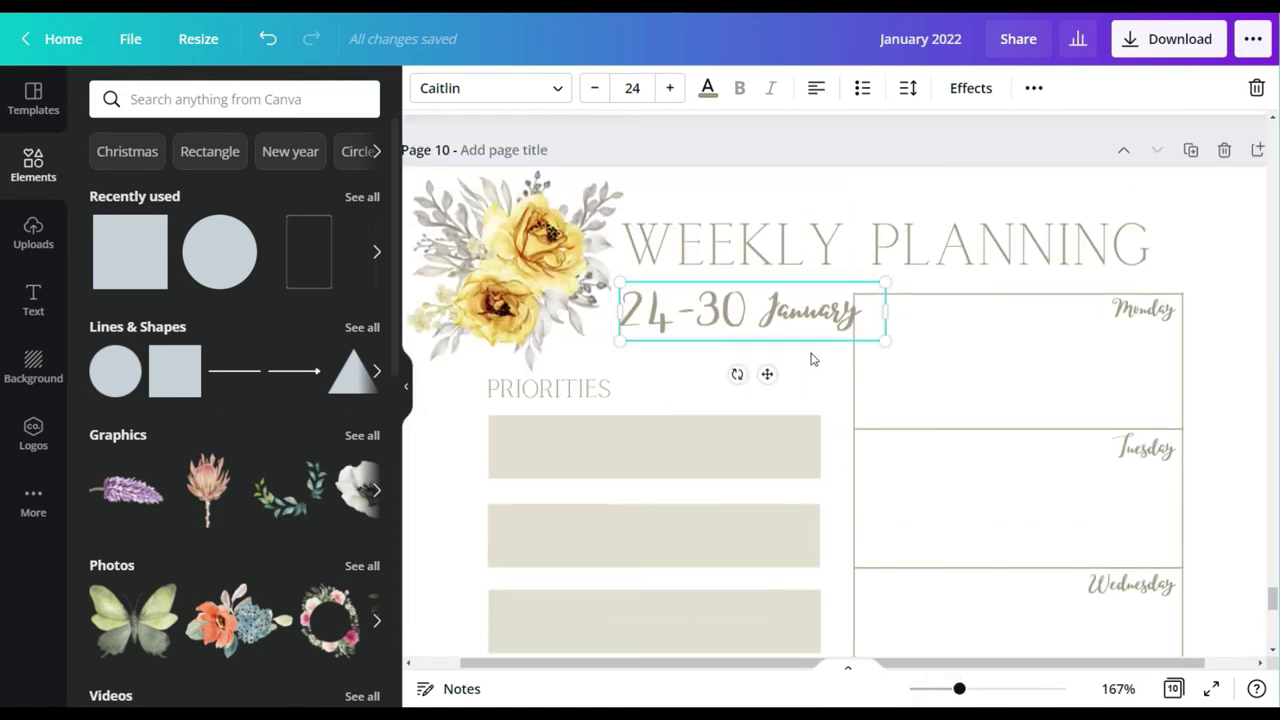
{"action": "left_click", "coordinate": [1220, 292]}
{"action": "left_click", "coordinate": [1118, 688]}
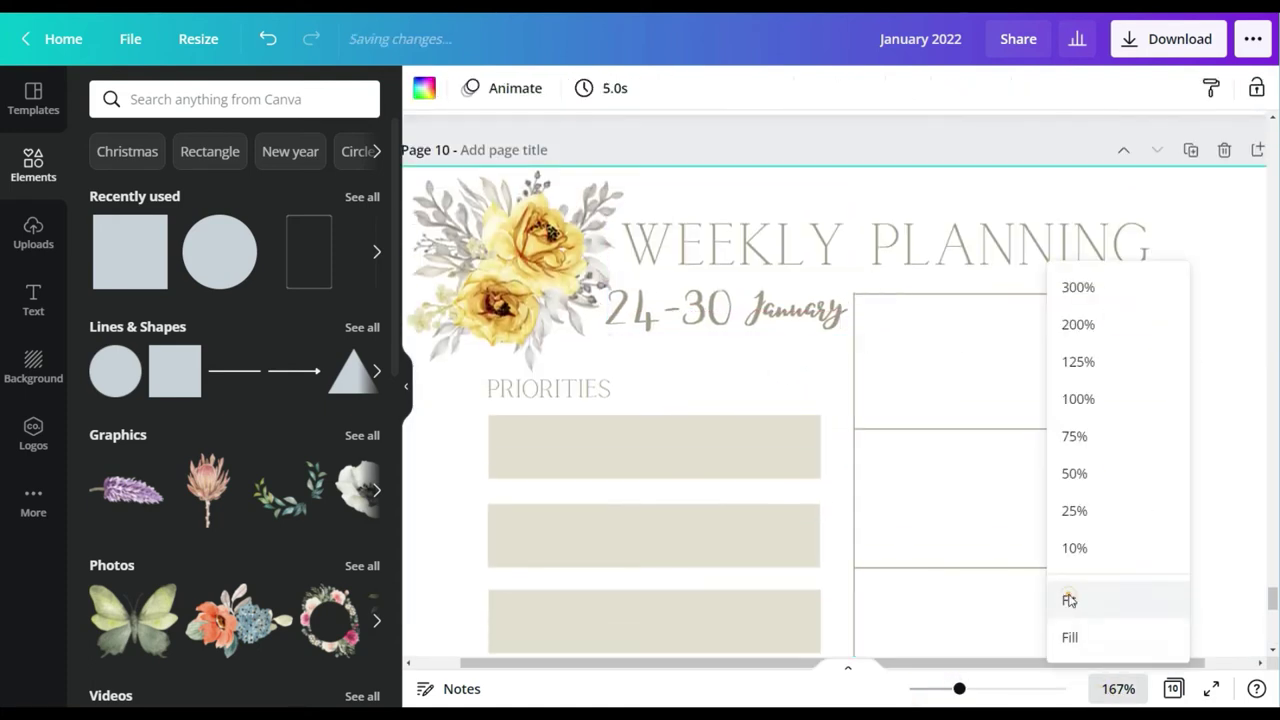
{"action": "left_click", "coordinate": [1085, 634]}
Step: Look back through the planner pages and delete the page in front of the JANUARY 2022 cover from the page overview
{"action": "scroll", "coordinate": [1103, 453], "scroll_direction": "up", "scroll_amount": 8}
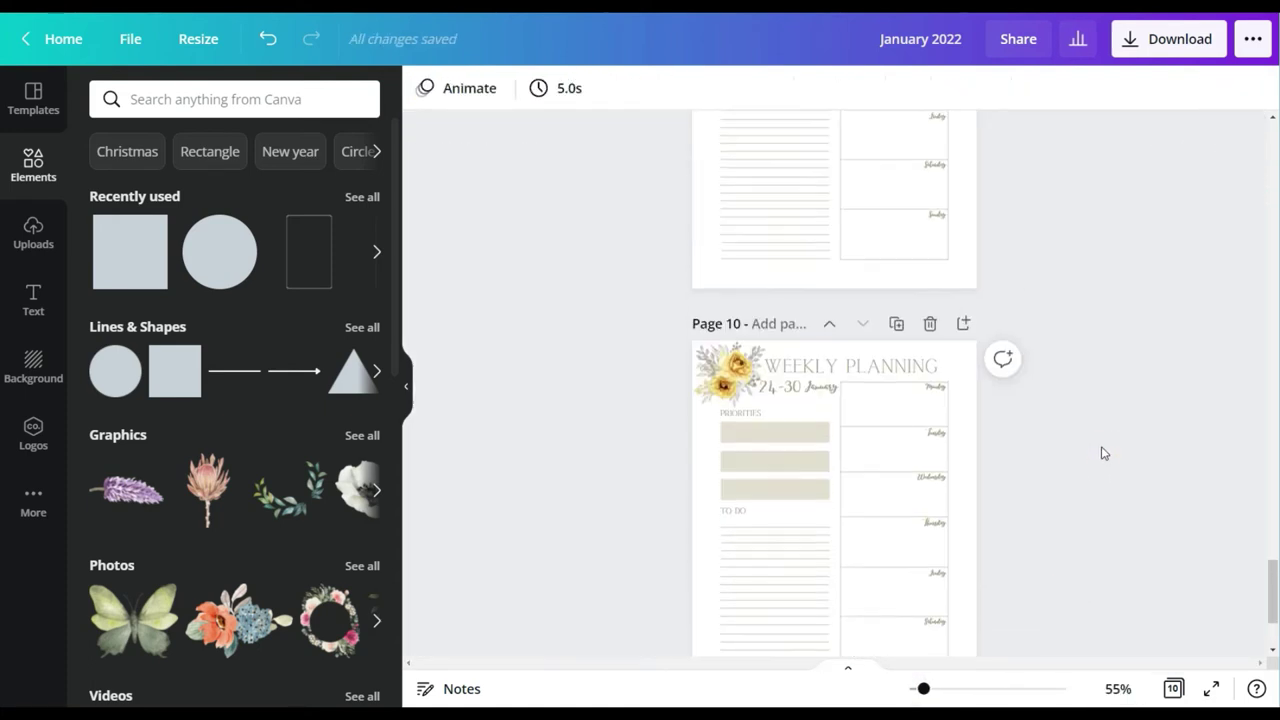
{"action": "scroll", "coordinate": [1103, 453], "scroll_direction": "up", "scroll_amount": 10}
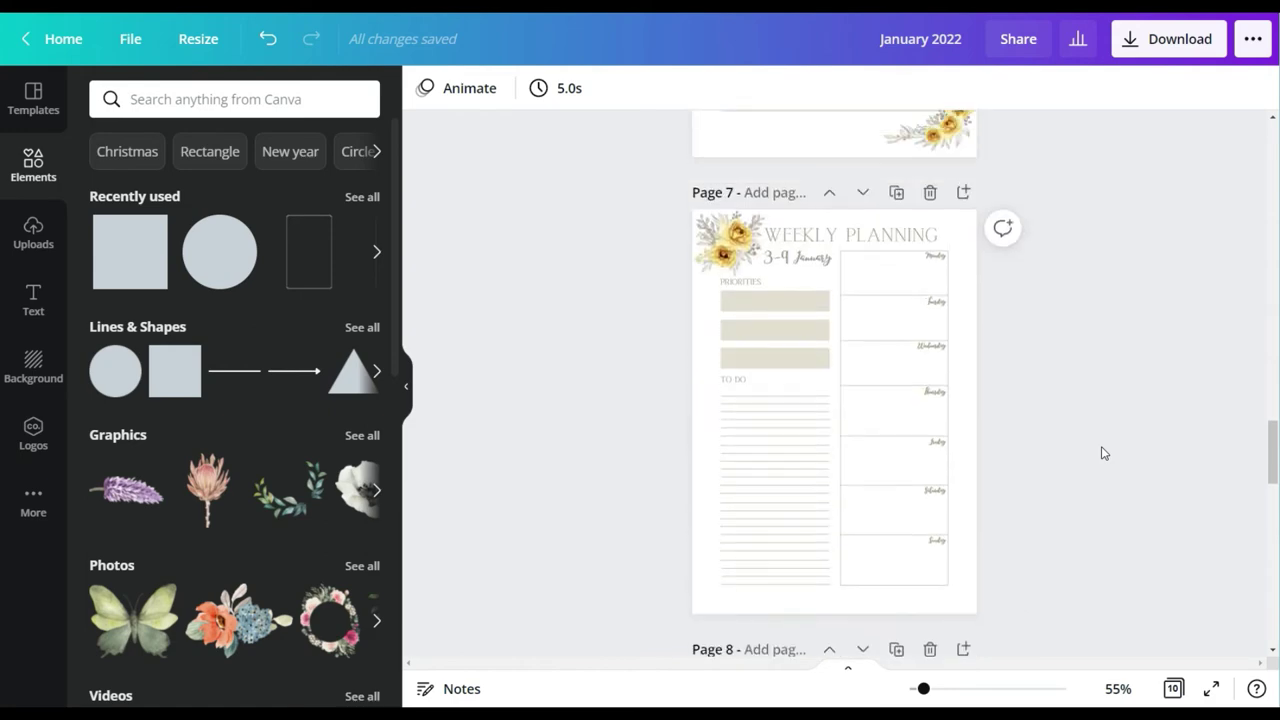
{"action": "scroll", "coordinate": [1103, 453], "scroll_direction": "up", "scroll_amount": 10}
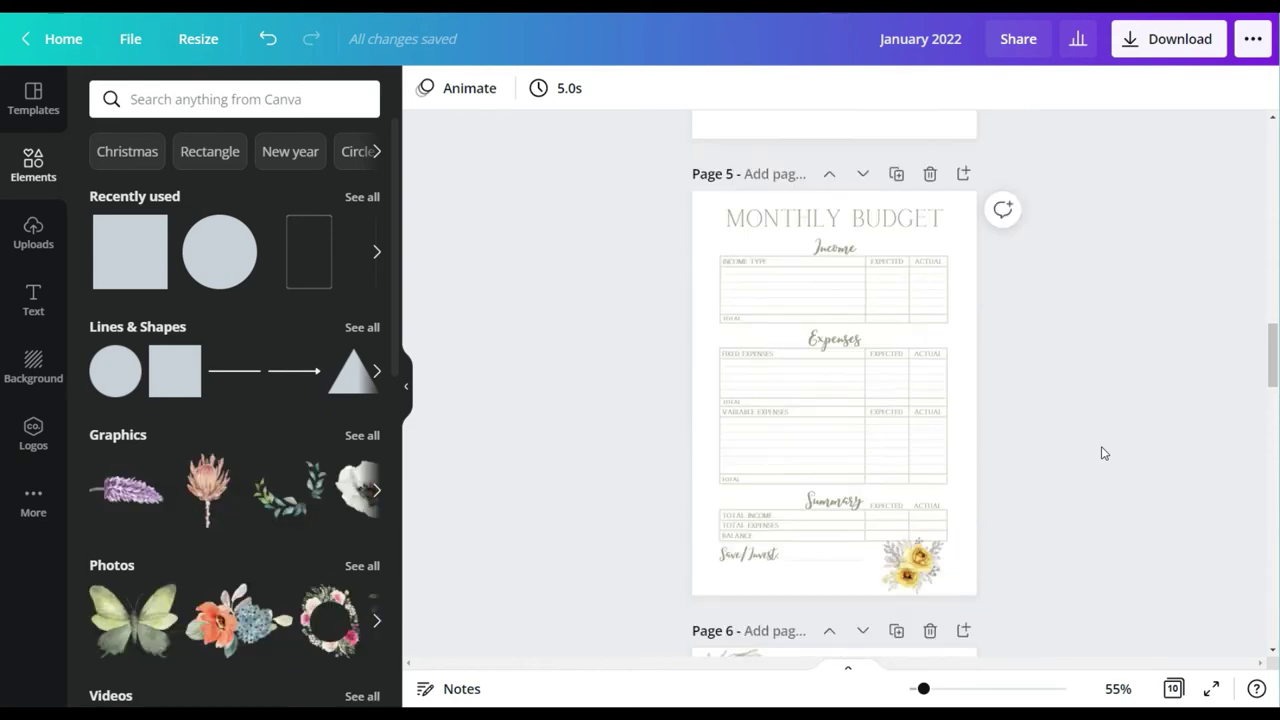
{"action": "scroll", "coordinate": [1103, 453], "scroll_direction": "up", "scroll_amount": 8}
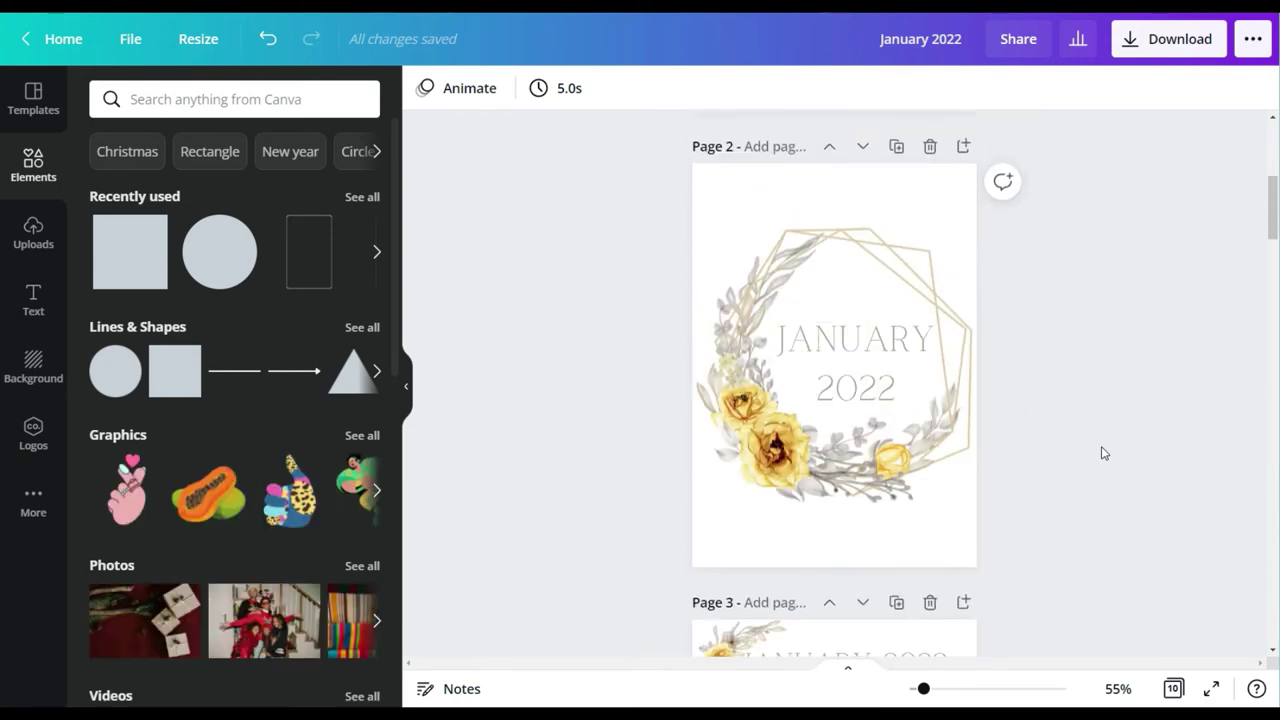
{"action": "left_click", "coordinate": [1174, 689]}
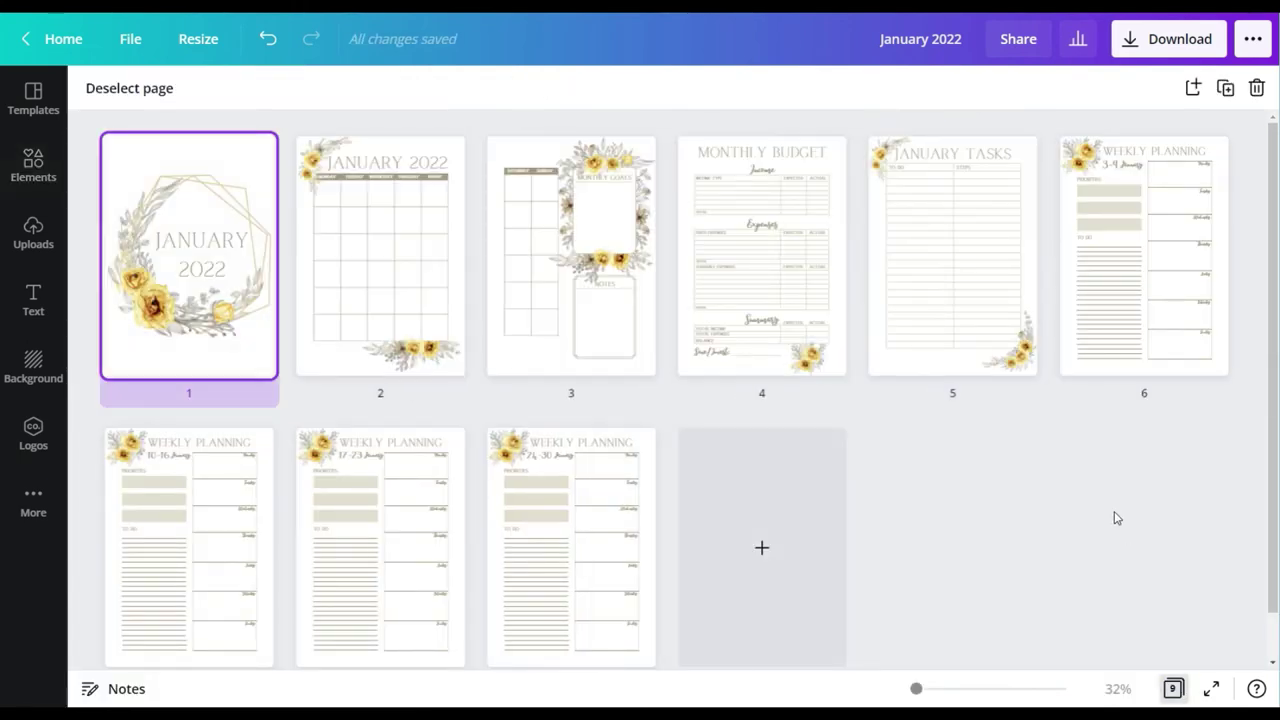
{"action": "left_click", "coordinate": [1176, 690]}
Step: Insert a blank page after each planner page, from the January 2022 cover to the last weekly planning page
{"action": "left_click", "coordinate": [963, 145]}
{"action": "scroll", "coordinate": [986, 246], "scroll_direction": "down", "scroll_amount": 4}
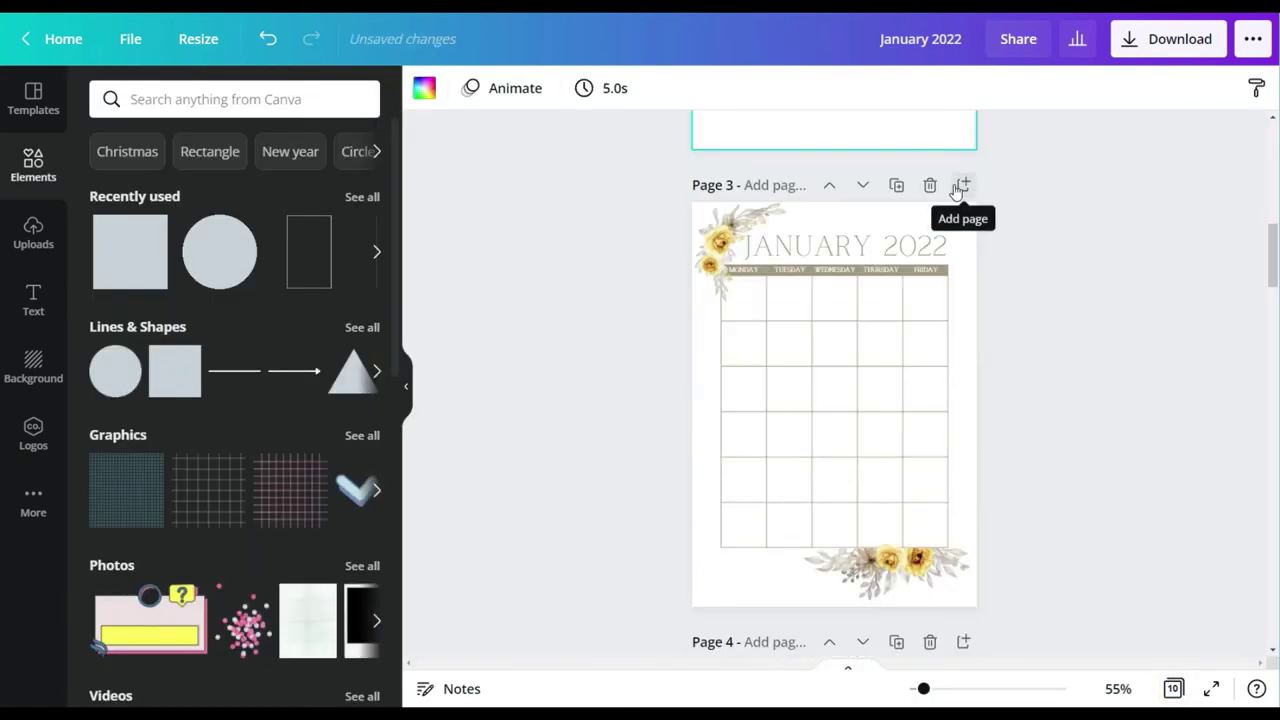
{"action": "left_click", "coordinate": [963, 186]}
{"action": "scroll", "coordinate": [970, 265], "scroll_direction": "down", "scroll_amount": 4}
{"action": "left_click", "coordinate": [965, 269]}
{"action": "scroll", "coordinate": [966, 277], "scroll_direction": "down", "scroll_amount": 5}
{"action": "left_click", "coordinate": [966, 277]}
{"action": "scroll", "coordinate": [963, 289], "scroll_direction": "down", "scroll_amount": 5}
{"action": "left_click", "coordinate": [963, 289]}
{"action": "scroll", "coordinate": [966, 297], "scroll_direction": "down", "scroll_amount": 5}
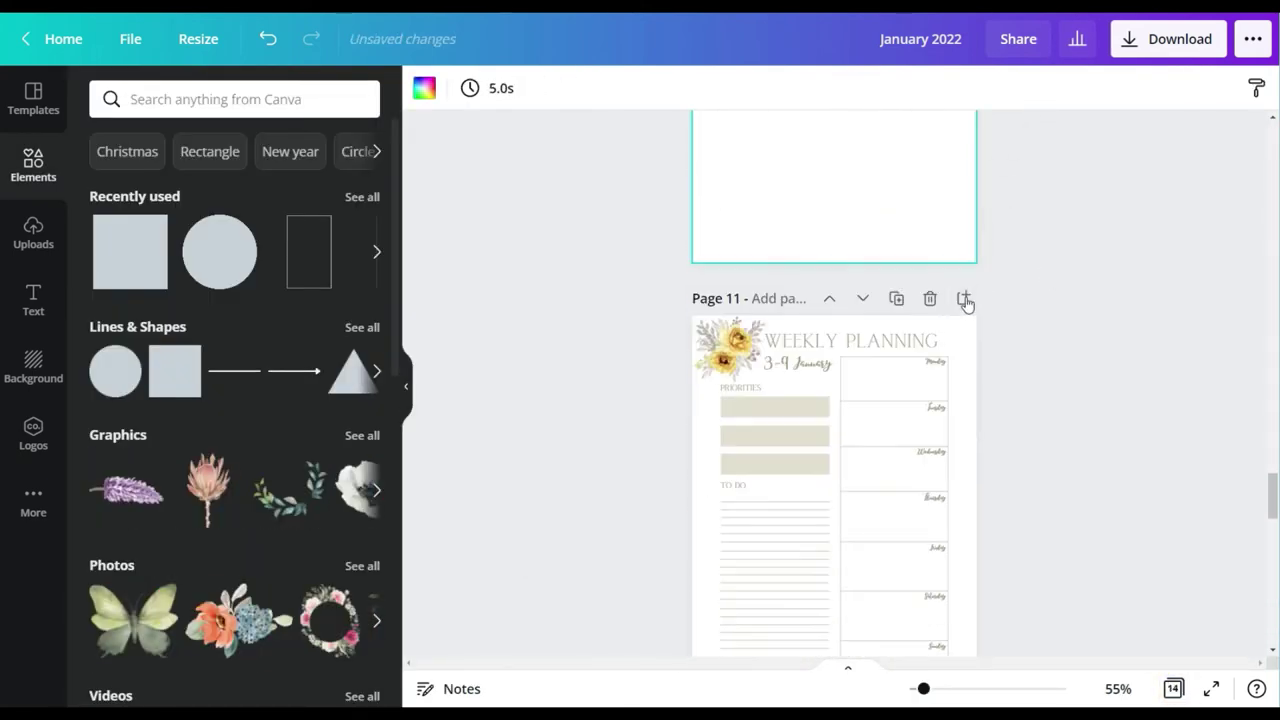
{"action": "left_click", "coordinate": [966, 297]}
{"action": "scroll", "coordinate": [966, 258], "scroll_direction": "down", "scroll_amount": 5}
{"action": "left_click", "coordinate": [966, 258]}
{"action": "scroll", "coordinate": [966, 258], "scroll_direction": "down", "scroll_amount": 5}
{"action": "left_click", "coordinate": [974, 257]}
{"action": "scroll", "coordinate": [1000, 247], "scroll_direction": "down", "scroll_amount": 5}
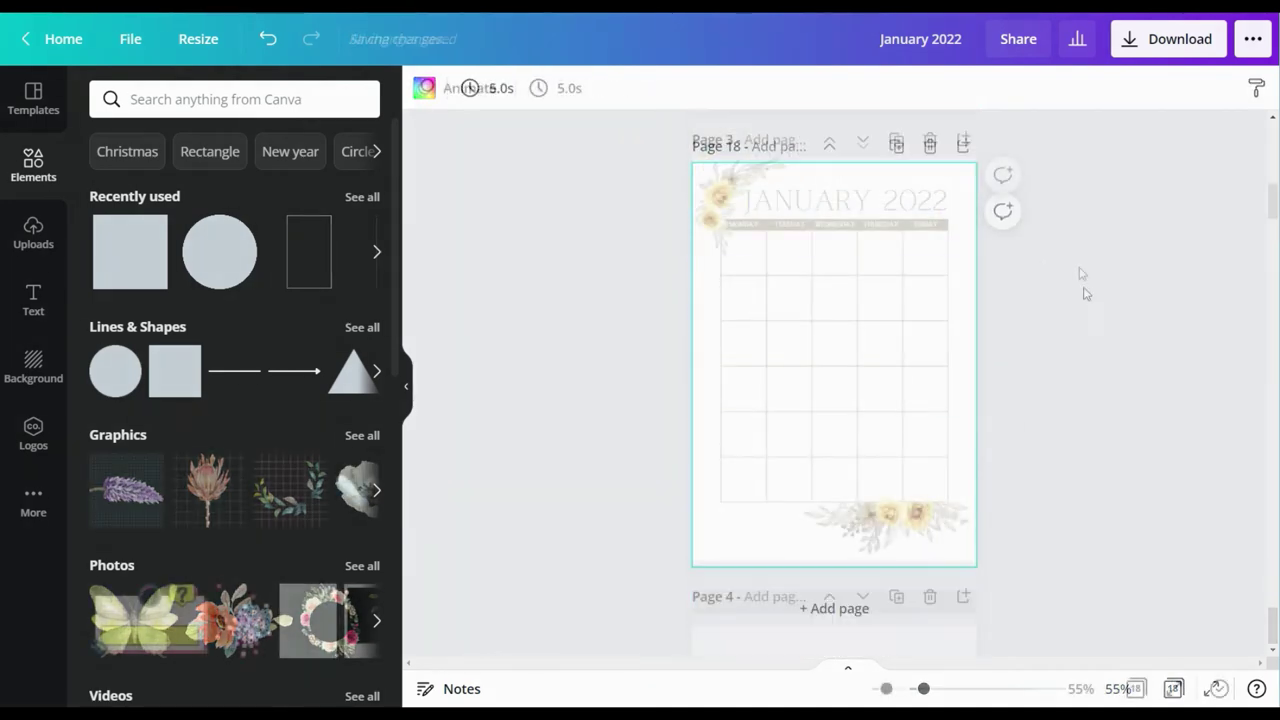
Step: Add a taupe, size 10 Calgary date number reading 26 to the first Monday cell of the January 2022 calendar
{"action": "left_click", "coordinate": [920, 245]}
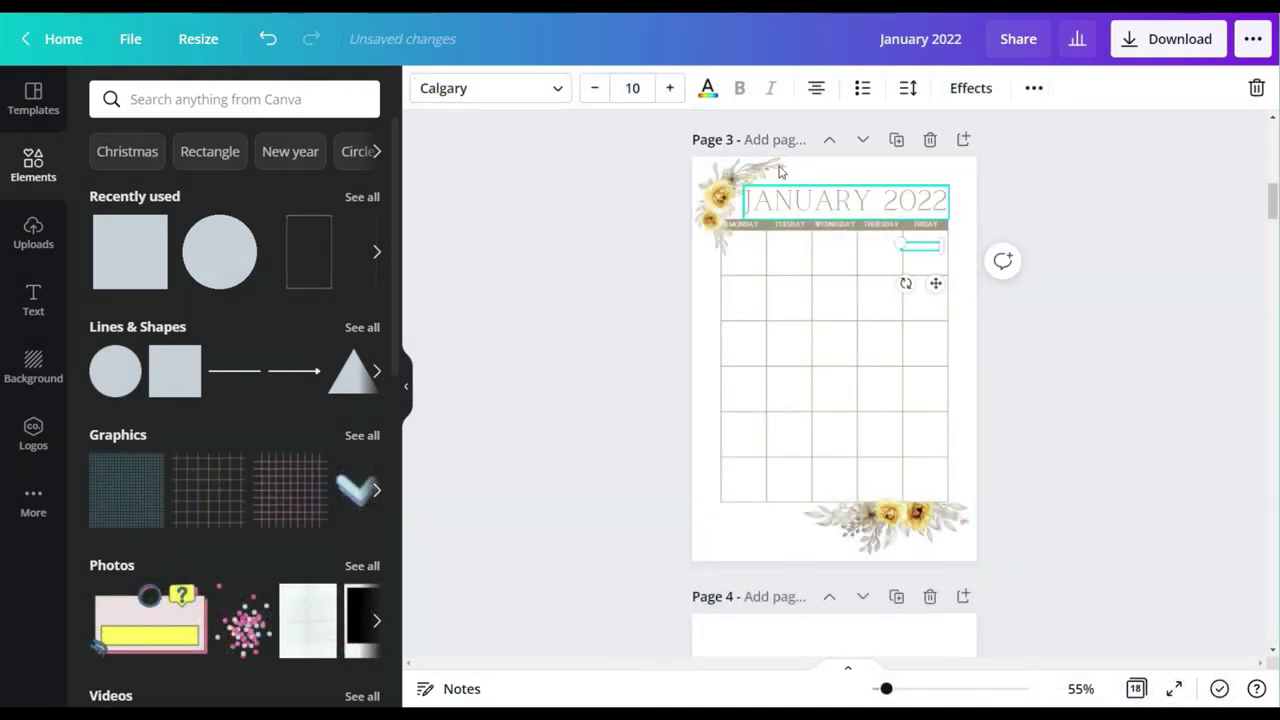
{"action": "left_click", "coordinate": [707, 88]}
{"action": "left_click", "coordinate": [155, 190]}
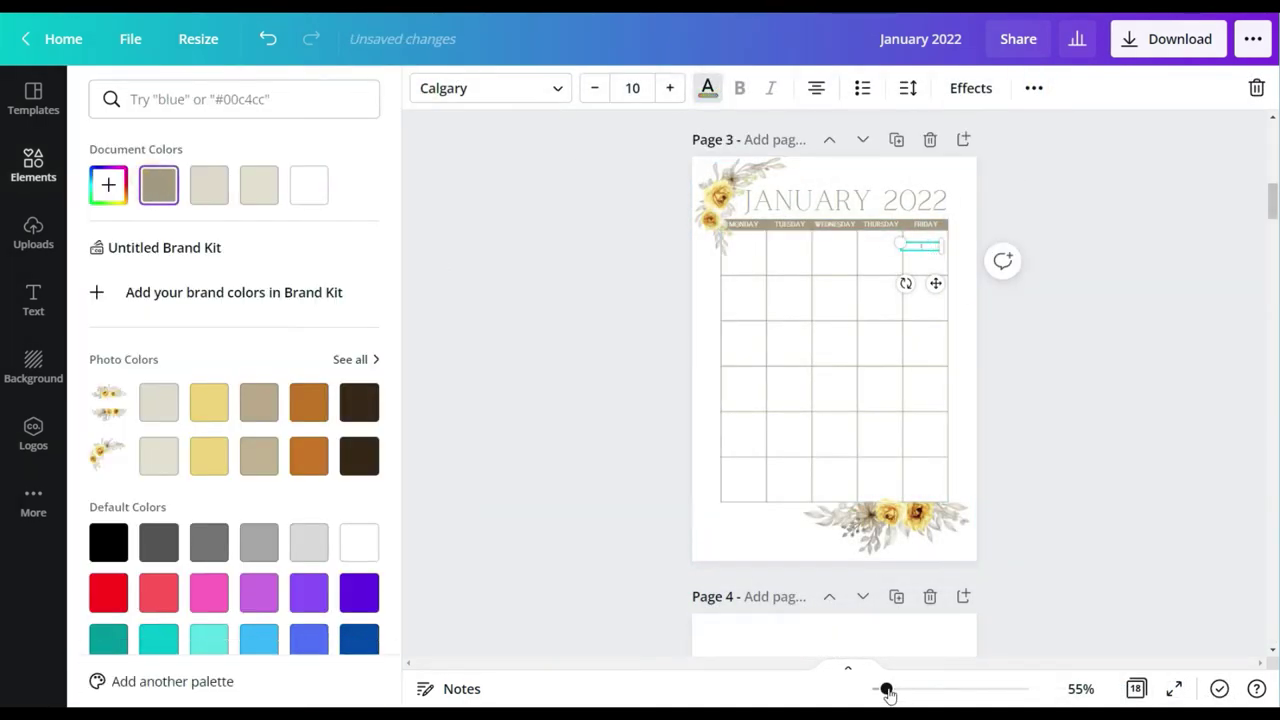
{"action": "left_click_drag", "start_coordinate": [887, 689], "coordinate": [911, 689]}
{"action": "scroll", "coordinate": [963, 491], "scroll_direction": "up", "scroll_amount": 1}
{"action": "left_click_drag", "start_coordinate": [1093, 318], "coordinate": [1027, 315]}
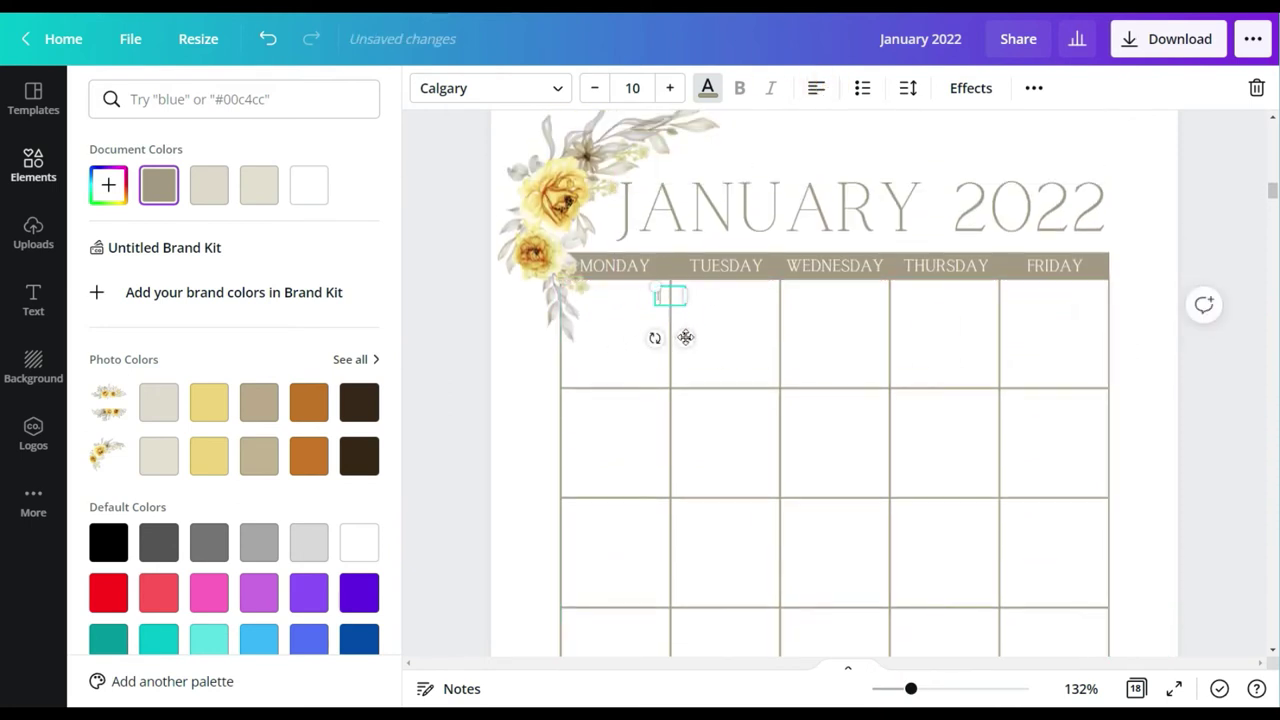
{"action": "left_click", "coordinate": [664, 296]}
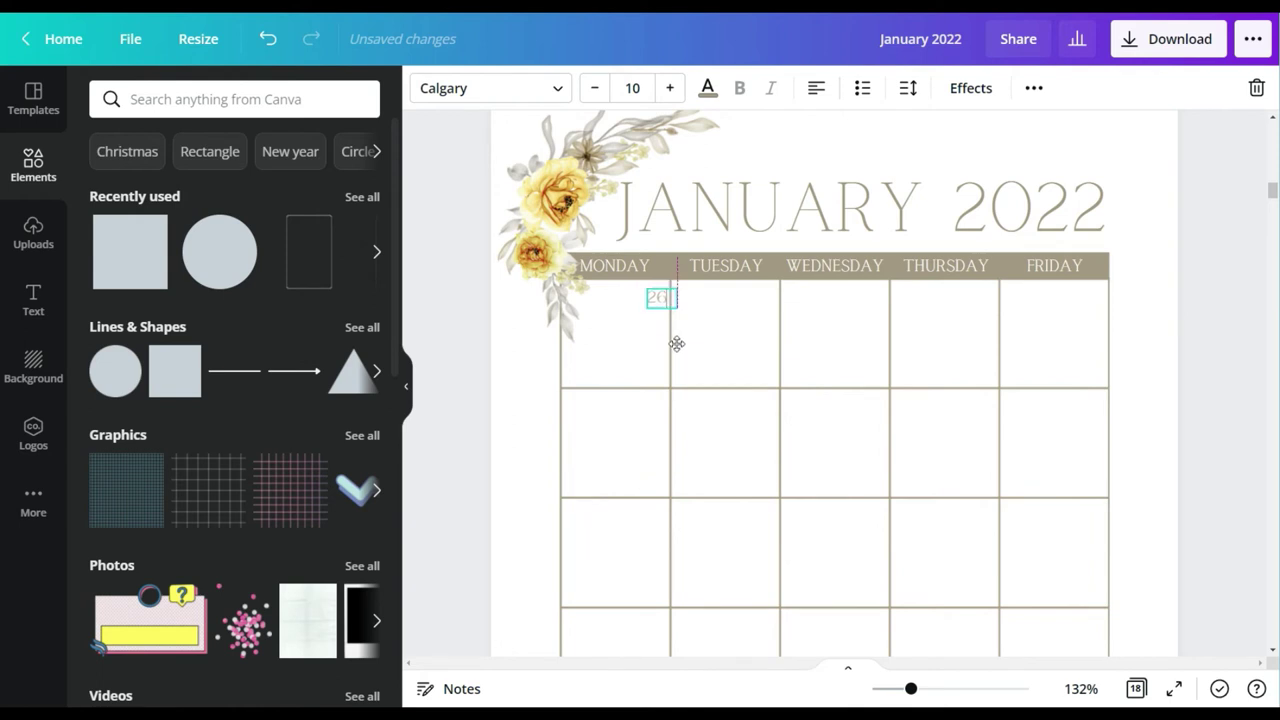
Step: Set the font size of the first Monday date number to 8
{"action": "left_click", "coordinate": [632, 88]}
{"action": "left_click", "coordinate": [646, 177]}
{"action": "left_click", "coordinate": [729, 358]}
Step: Duplicate the Monday date number into the first Tuesday cell and change the copy to 27
{"action": "left_click", "coordinate": [655, 293]}
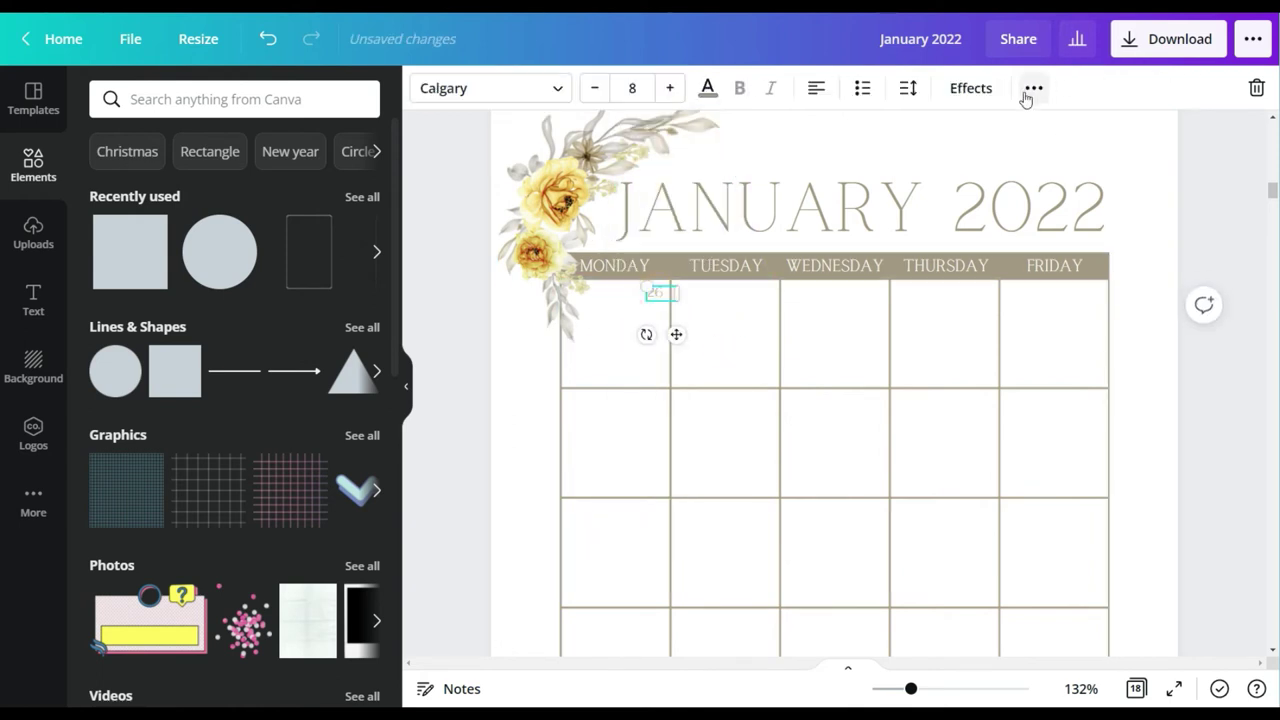
{"action": "left_click", "coordinate": [1033, 90]}
{"action": "left_click", "coordinate": [1027, 133]}
{"action": "left_click_drag", "start_coordinate": [701, 361], "coordinate": [788, 337]}
{"action": "left_click", "coordinate": [774, 294]}
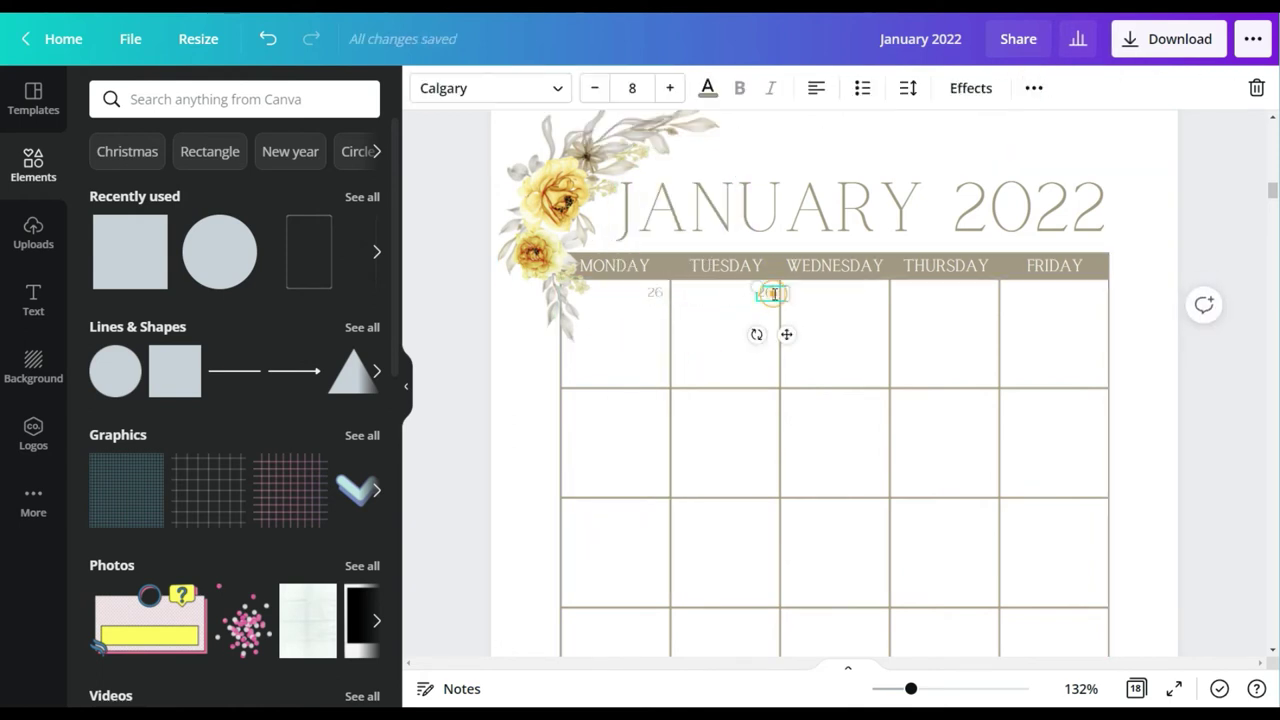
Step: Correct the first Monday date to 27 and continue duplicating date numbers through the Monday-to-Friday calendar cells
{"action": "left_click", "coordinate": [1034, 88]}
{"action": "left_click", "coordinate": [1026, 133]}
{"action": "left_click", "coordinate": [664, 294]}
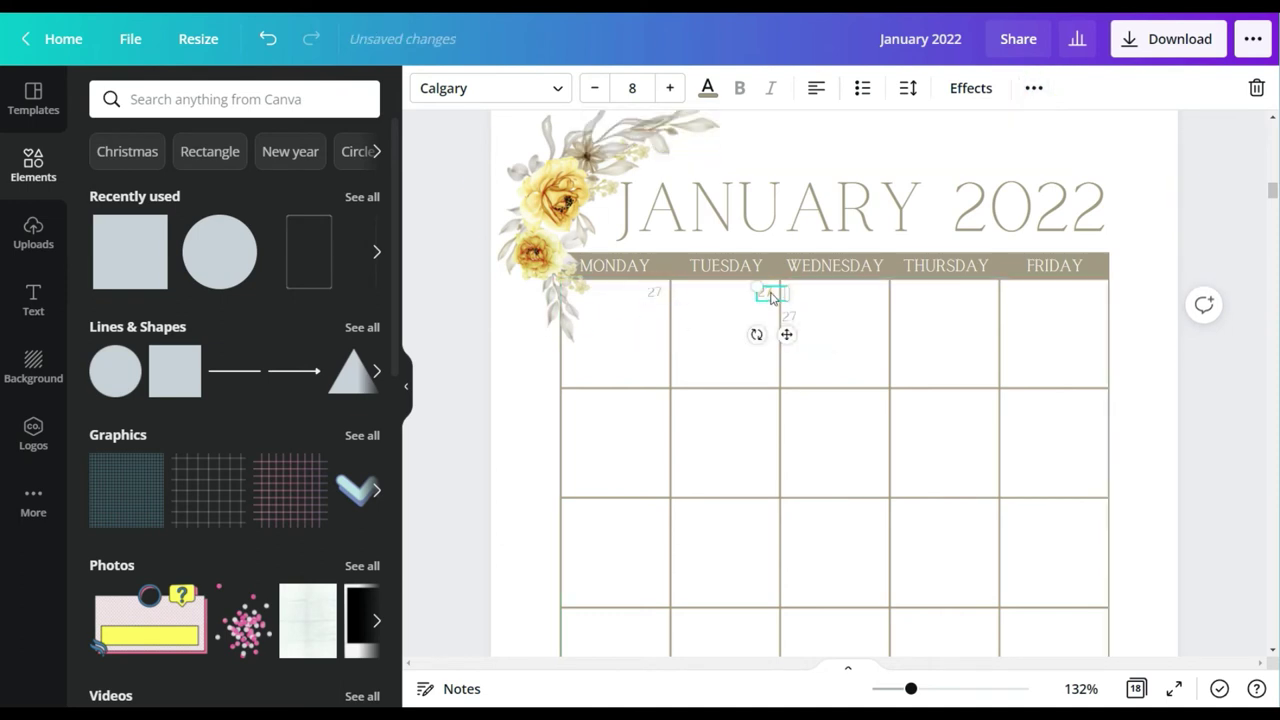
{"action": "left_click_drag", "start_coordinate": [800, 314], "coordinate": [971, 334]}
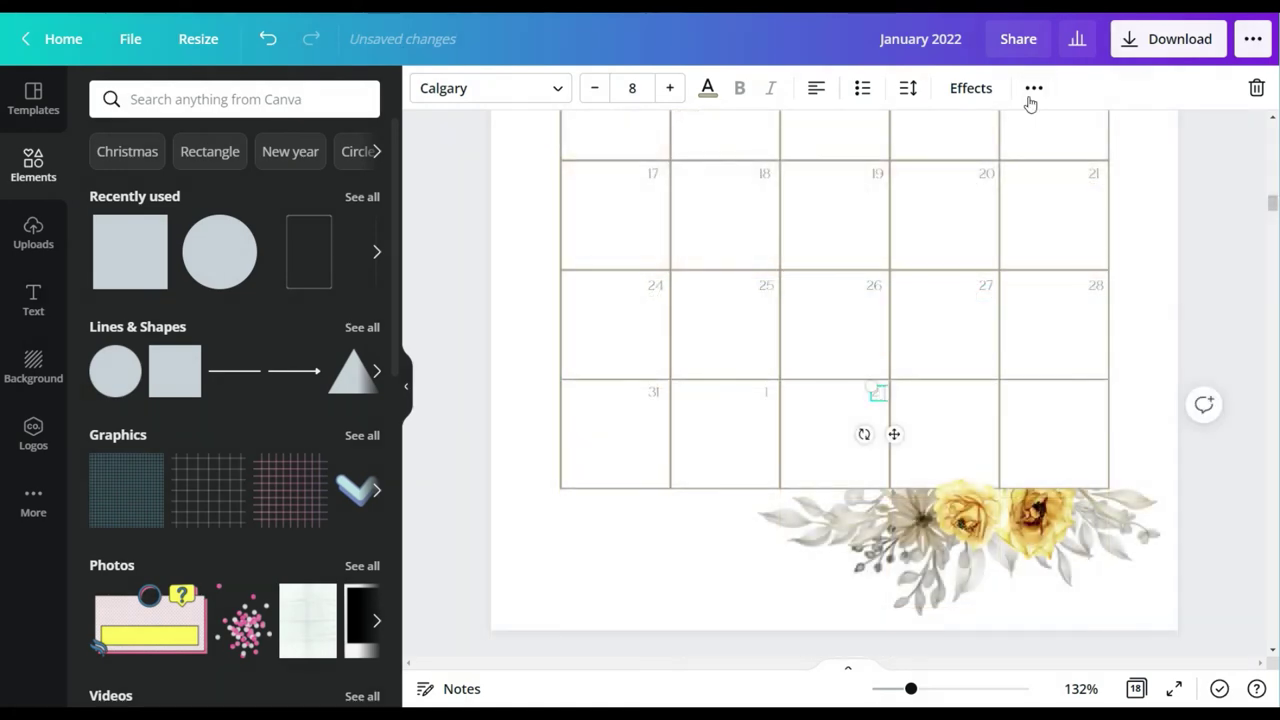
Step: Duplicate the faded date number into the last row's Thursday and Friday cells as 3 and 4
{"action": "left_click", "coordinate": [1027, 104]}
{"action": "left_click", "coordinate": [1026, 131]}
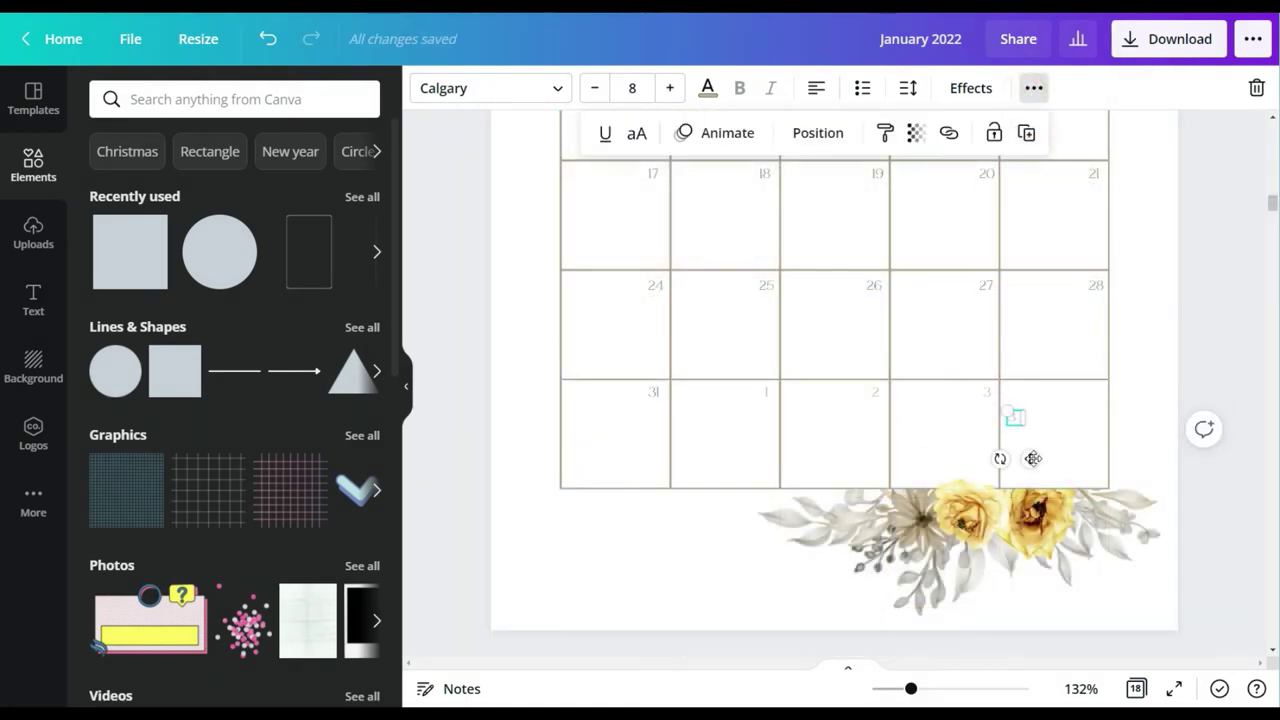
{"action": "left_click_drag", "start_coordinate": [1032, 460], "coordinate": [1117, 435]}
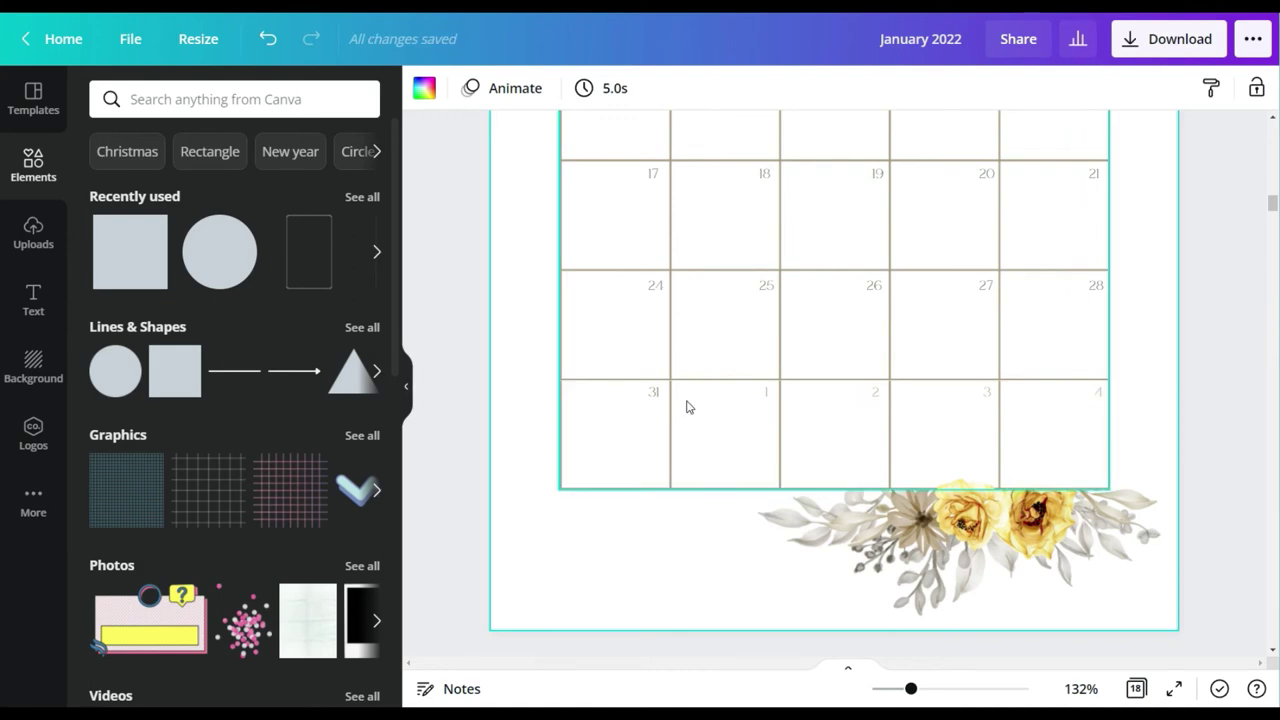
Step: Copy a date number to the Saturday-Sunday calendar page and fill its cells with the January weekend dates from 1 to 30
{"action": "left_click", "coordinate": [654, 393]}
{"action": "scroll", "coordinate": [957, 284], "scroll_direction": "up", "scroll_amount": 4}
{"action": "left_click", "coordinate": [659, 328]}
{"action": "left_click", "coordinate": [1039, 88]}
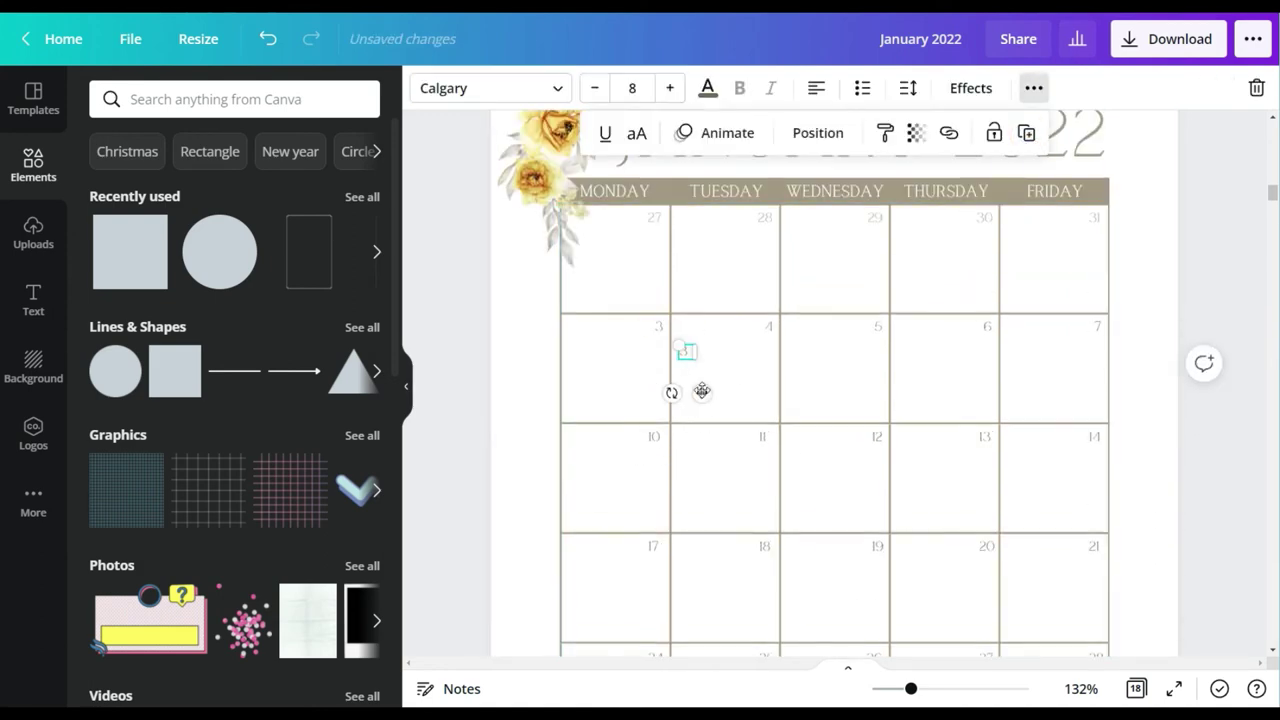
{"action": "scroll", "coordinate": [723, 386], "scroll_direction": "down", "scroll_amount": 19}
{"action": "left_click_drag", "start_coordinate": [702, 392], "coordinate": [723, 379]}
{"action": "scroll", "coordinate": [660, 212], "scroll_direction": "up", "scroll_amount": 4}
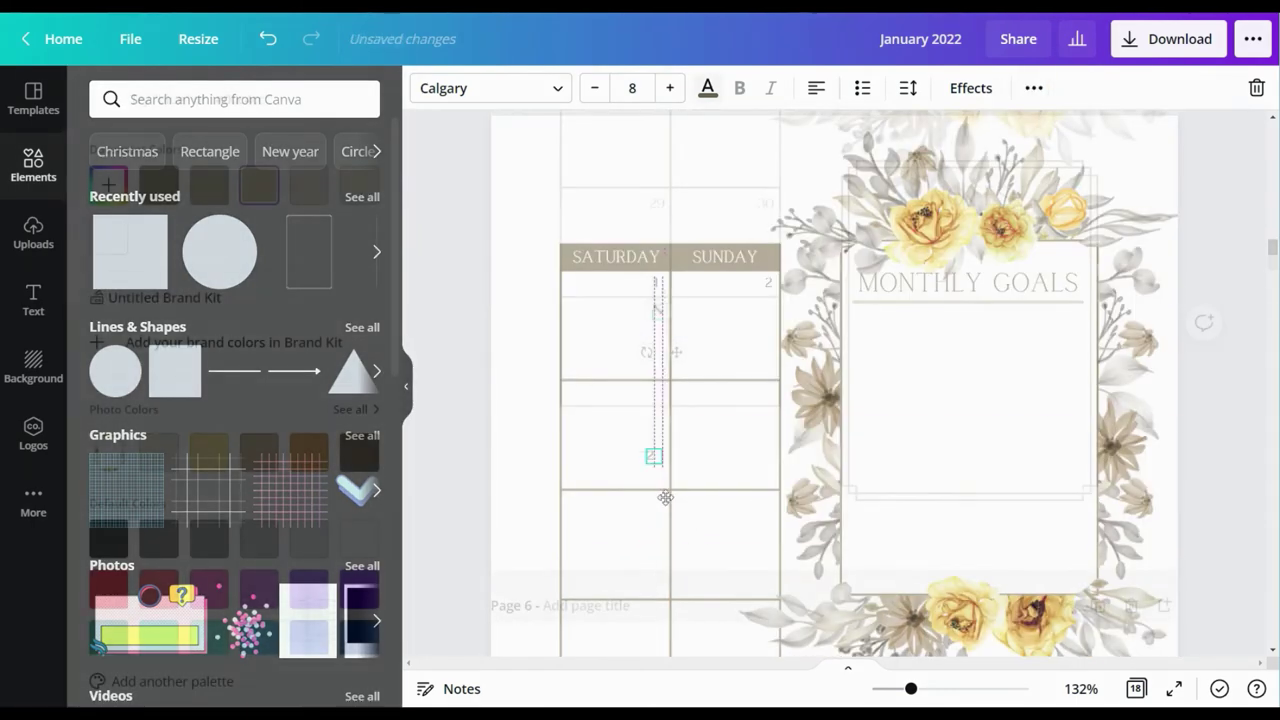
Step: Add faded date numbers 5 and 6 to the last row's Saturday and Sunday cells
{"action": "left_click_drag", "start_coordinate": [701, 377], "coordinate": [777, 349]}
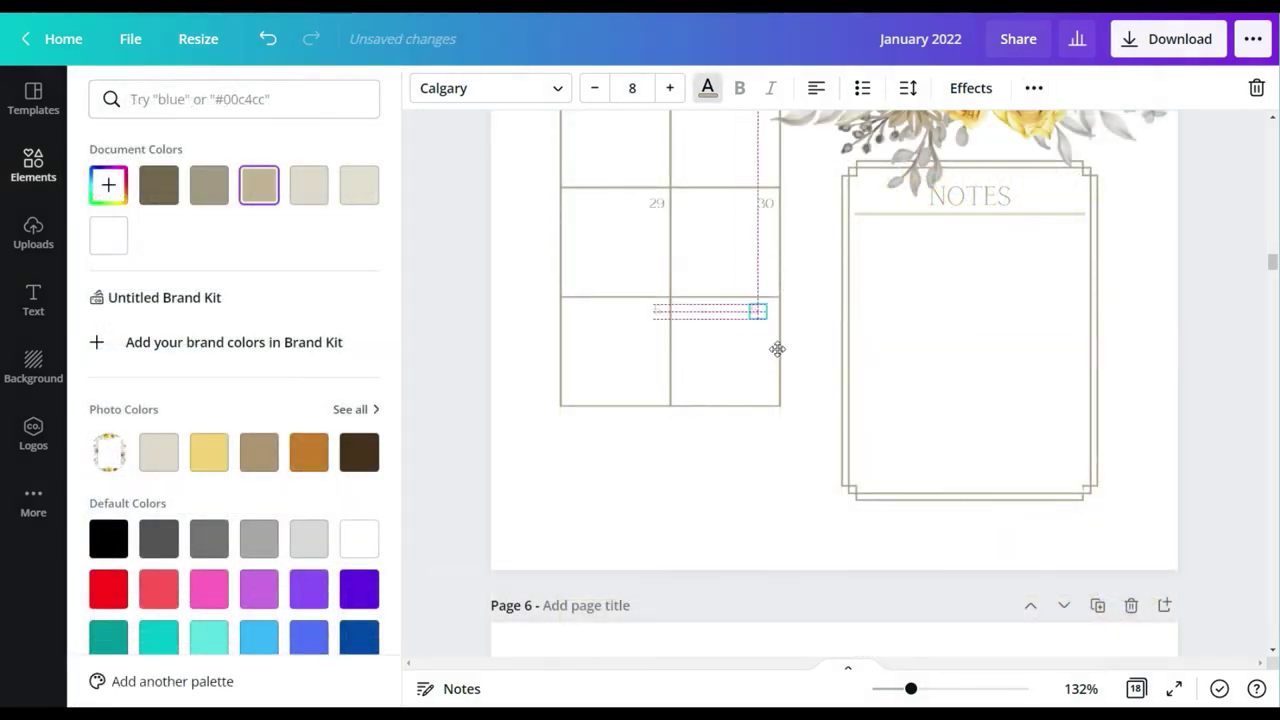
{"action": "left_click", "coordinate": [766, 462]}
{"action": "scroll", "coordinate": [763, 470], "scroll_direction": "down", "scroll_amount": 1}
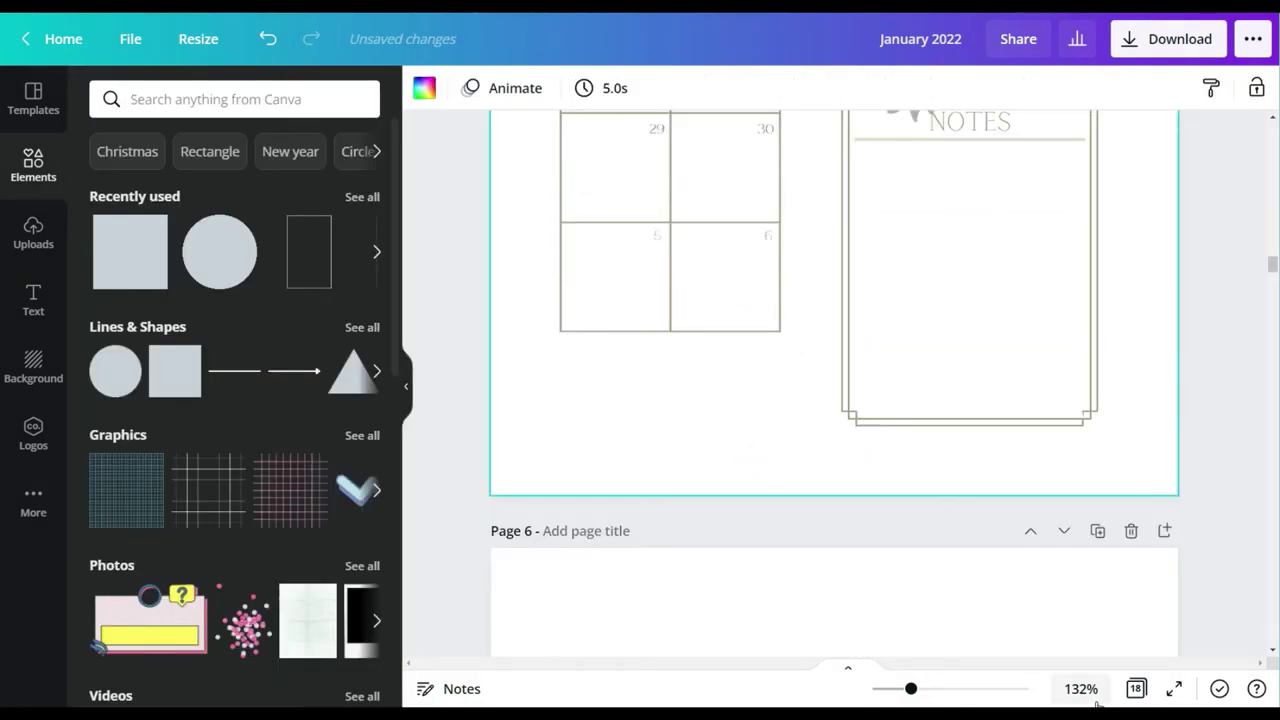
Step: Fit whole pages in view and review the dated January 2022 calendar page
{"action": "left_click", "coordinate": [1081, 689]}
{"action": "left_click", "coordinate": [1070, 592]}
{"action": "scroll", "coordinate": [1070, 532], "scroll_direction": "up", "scroll_amount": 5}
{"action": "scroll", "coordinate": [1069, 532], "scroll_direction": "up", "scroll_amount": 5}
{"action": "scroll", "coordinate": [1069, 531], "scroll_direction": "up", "scroll_amount": 1}
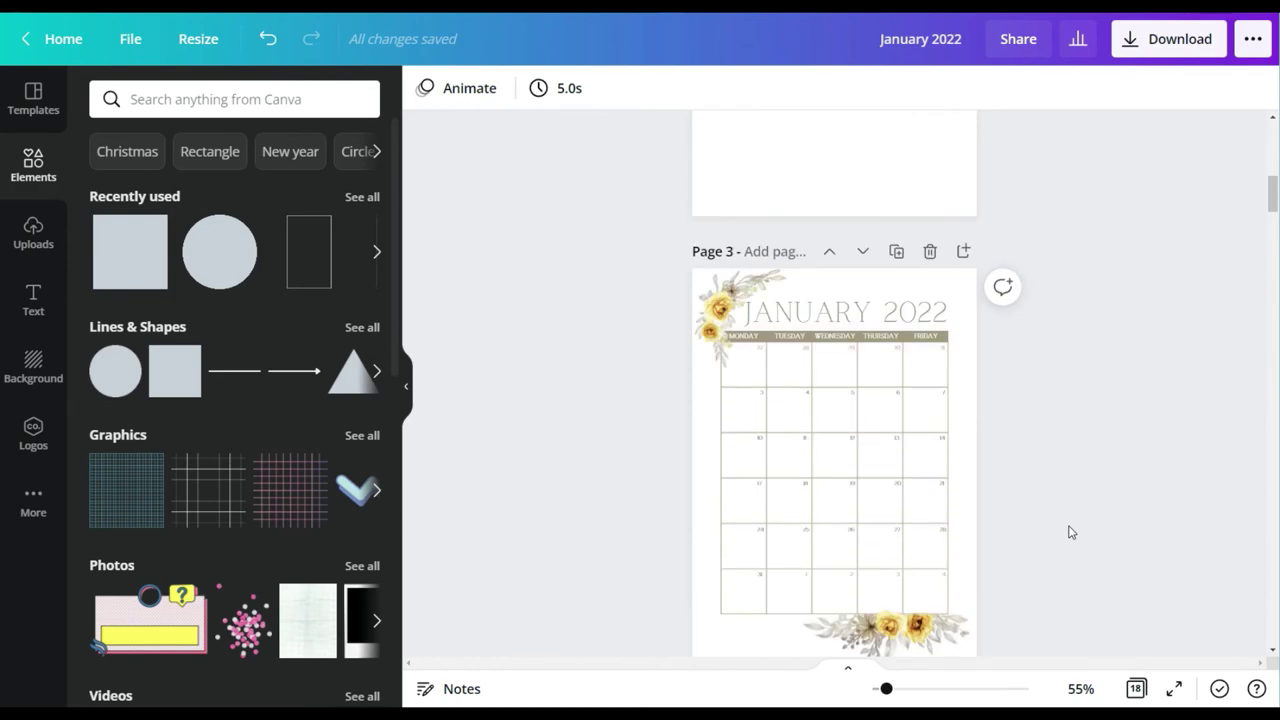
{"action": "scroll", "coordinate": [1071, 529], "scroll_direction": "down", "scroll_amount": 1}
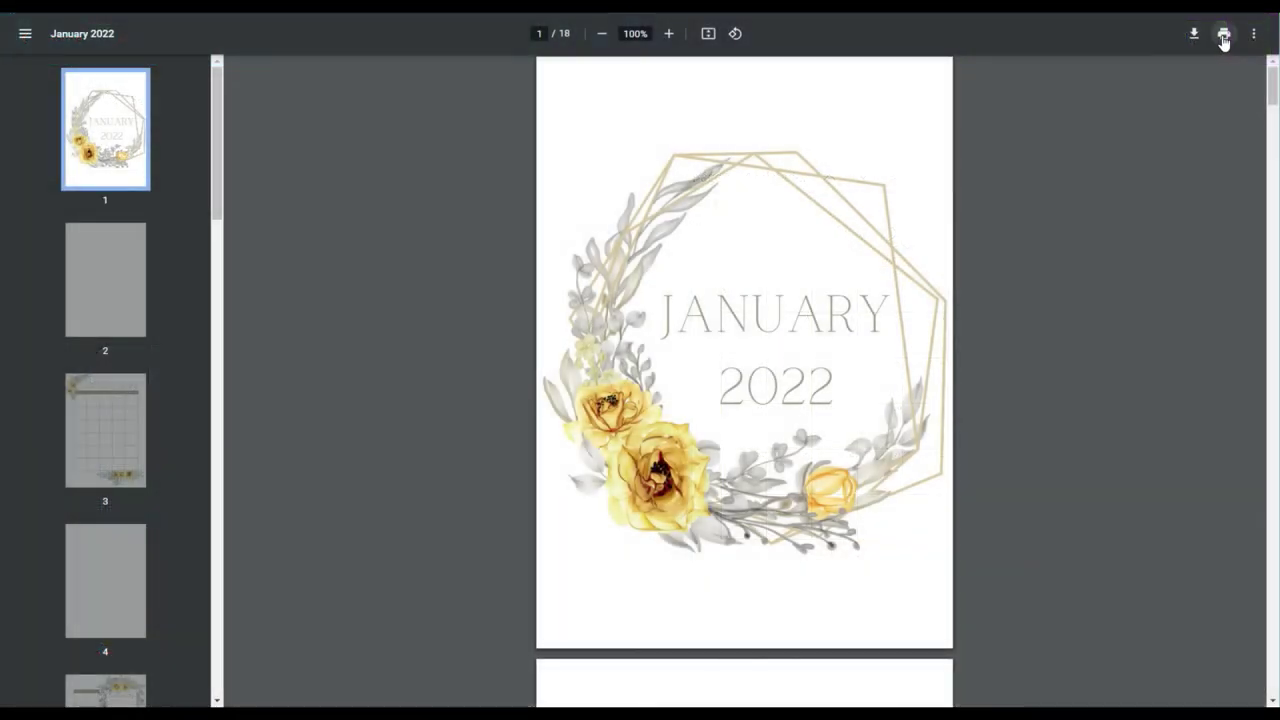
Step: In the PDF viewer, print only page 1 of the January 2022 planner on A4 with 2 pages per sheet
{"action": "left_click", "coordinate": [1223, 36]}
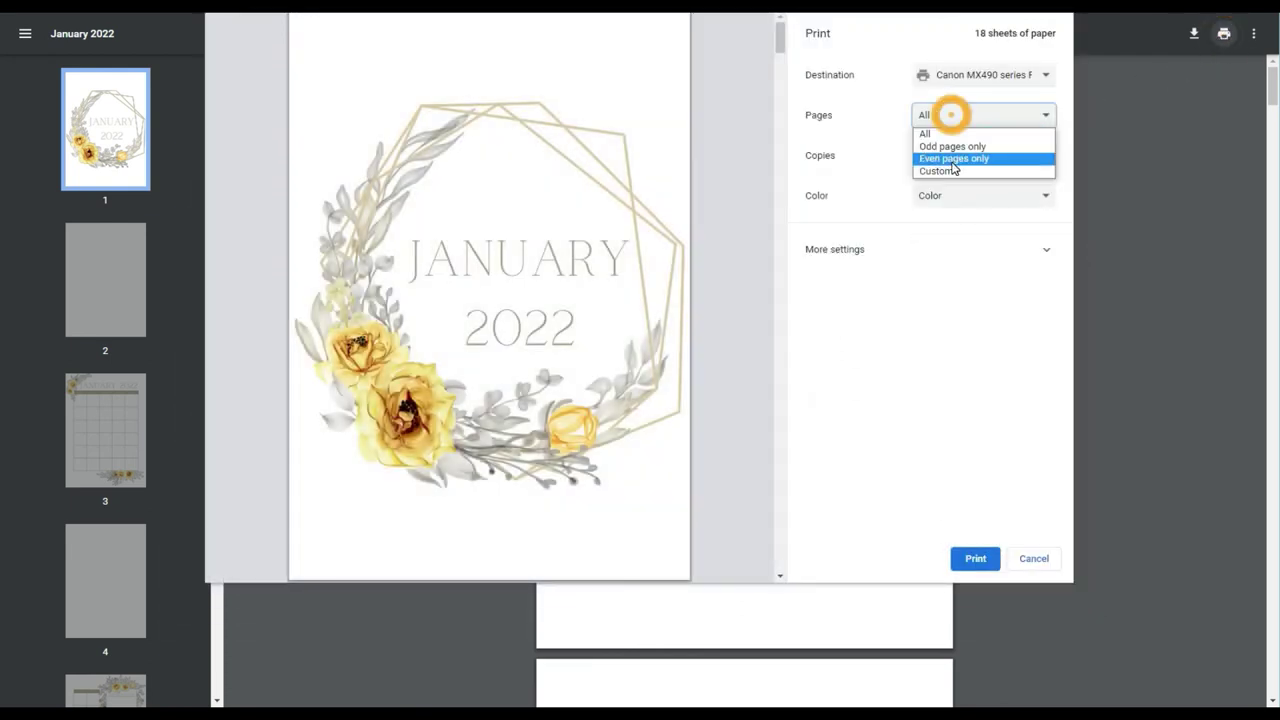
{"action": "left_click", "coordinate": [953, 172]}
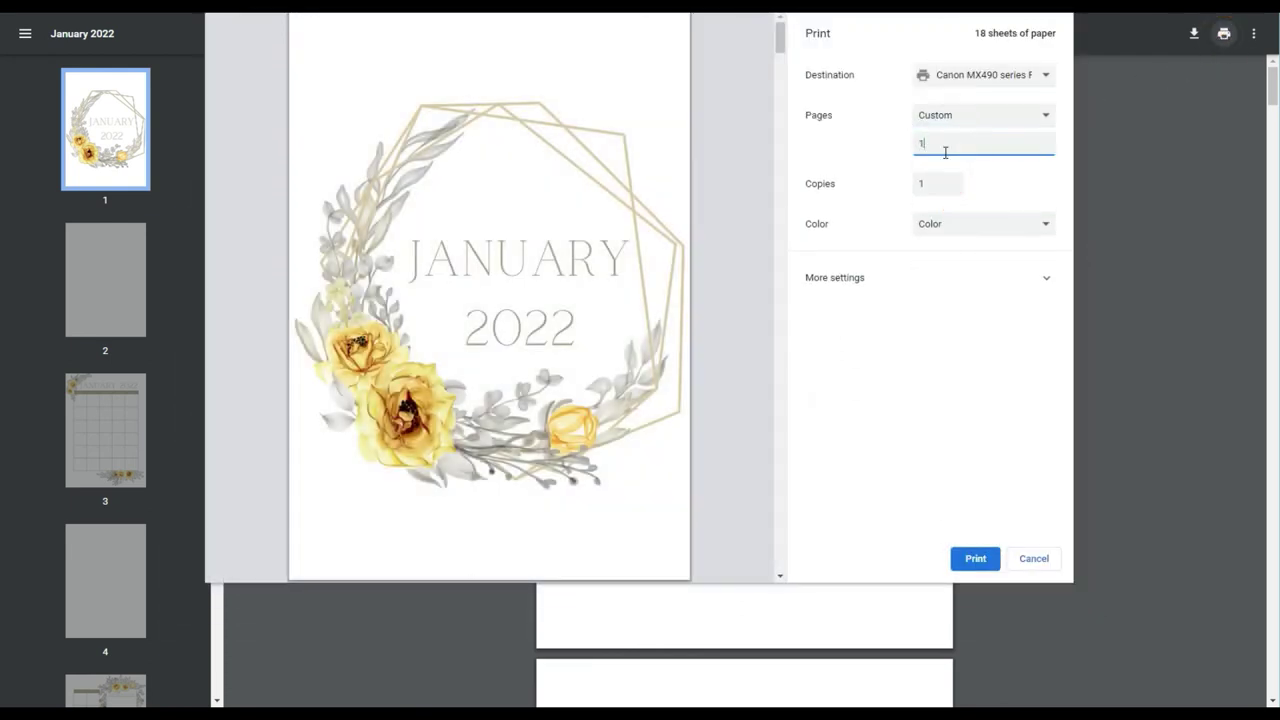
{"action": "left_click", "coordinate": [954, 263]}
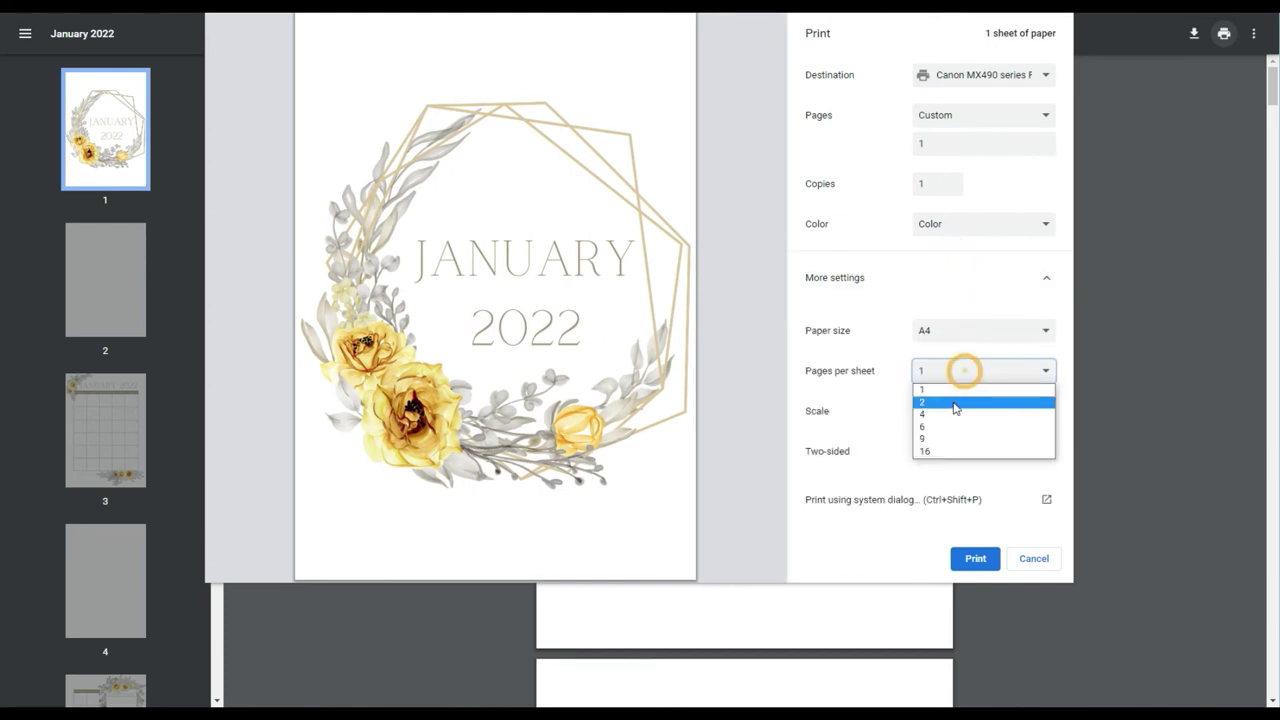
{"action": "left_click", "coordinate": [976, 560]}
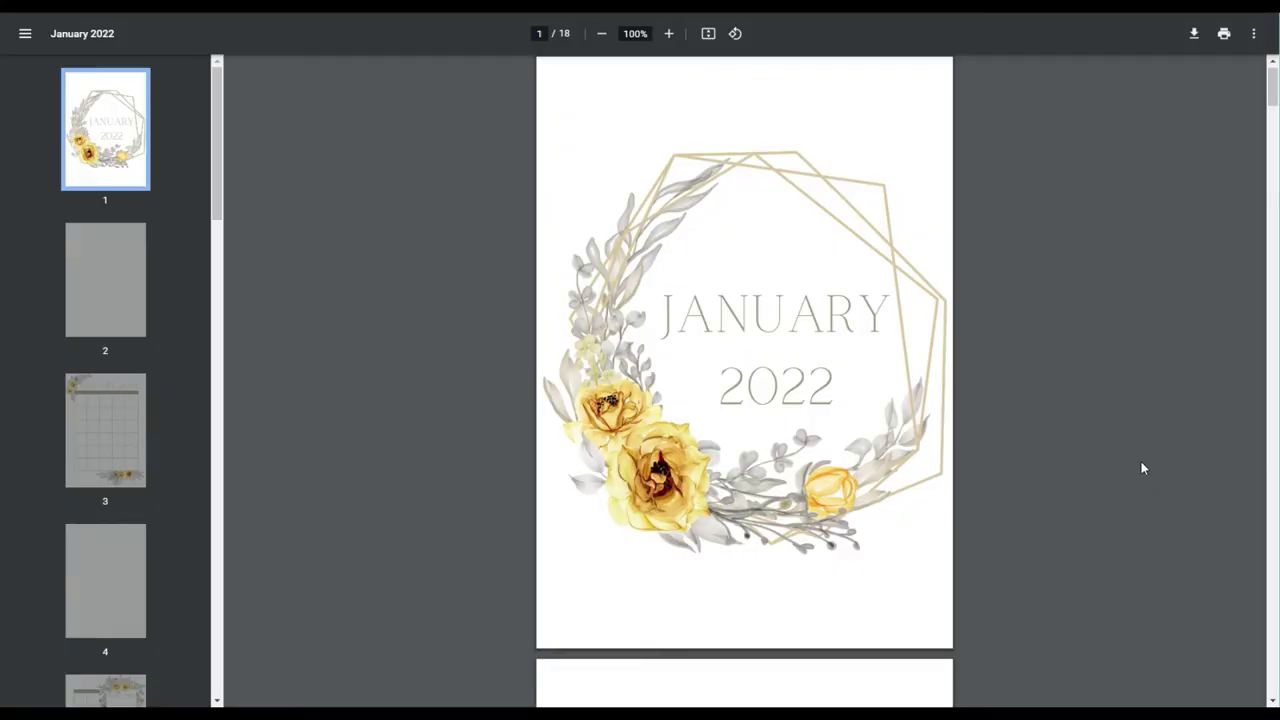
Step: Print the blank page and monthly calendar, pages 2-3, on A4 with 2 pages per sheet
{"action": "scroll", "coordinate": [1143, 467], "scroll_direction": "down", "scroll_amount": 10}
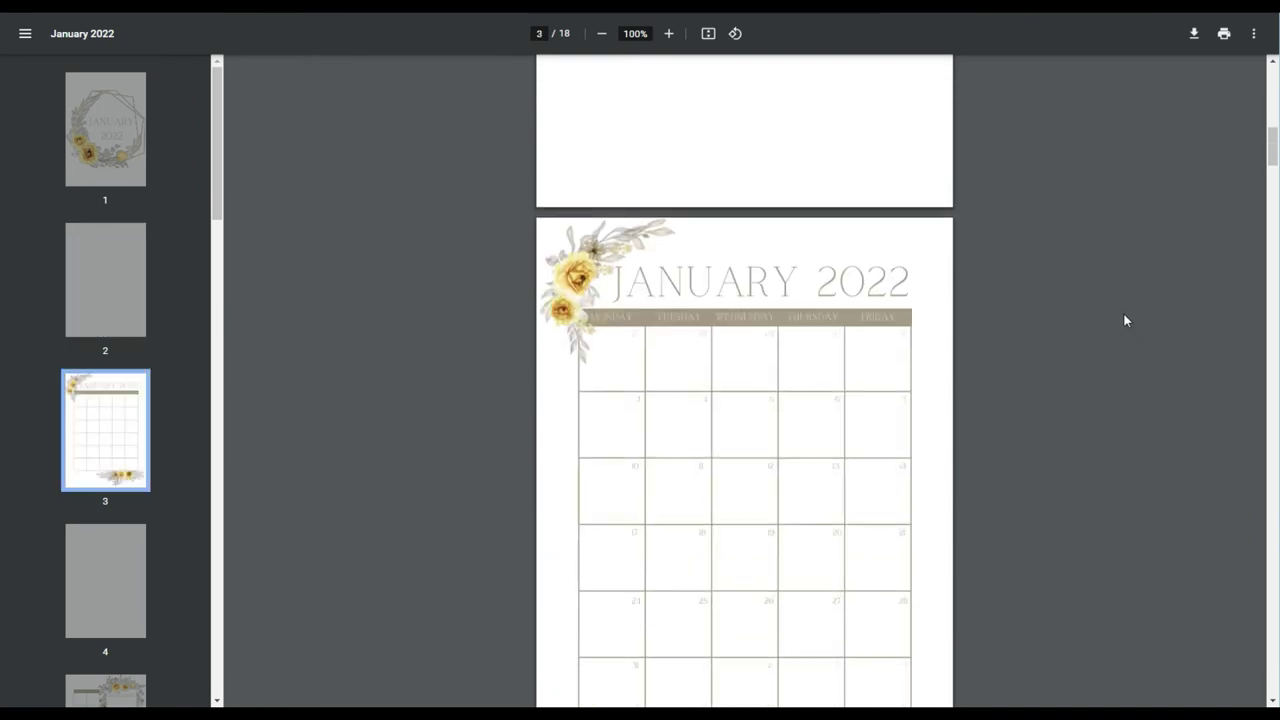
{"action": "scroll", "coordinate": [1111, 117], "scroll_direction": "down", "scroll_amount": 2}
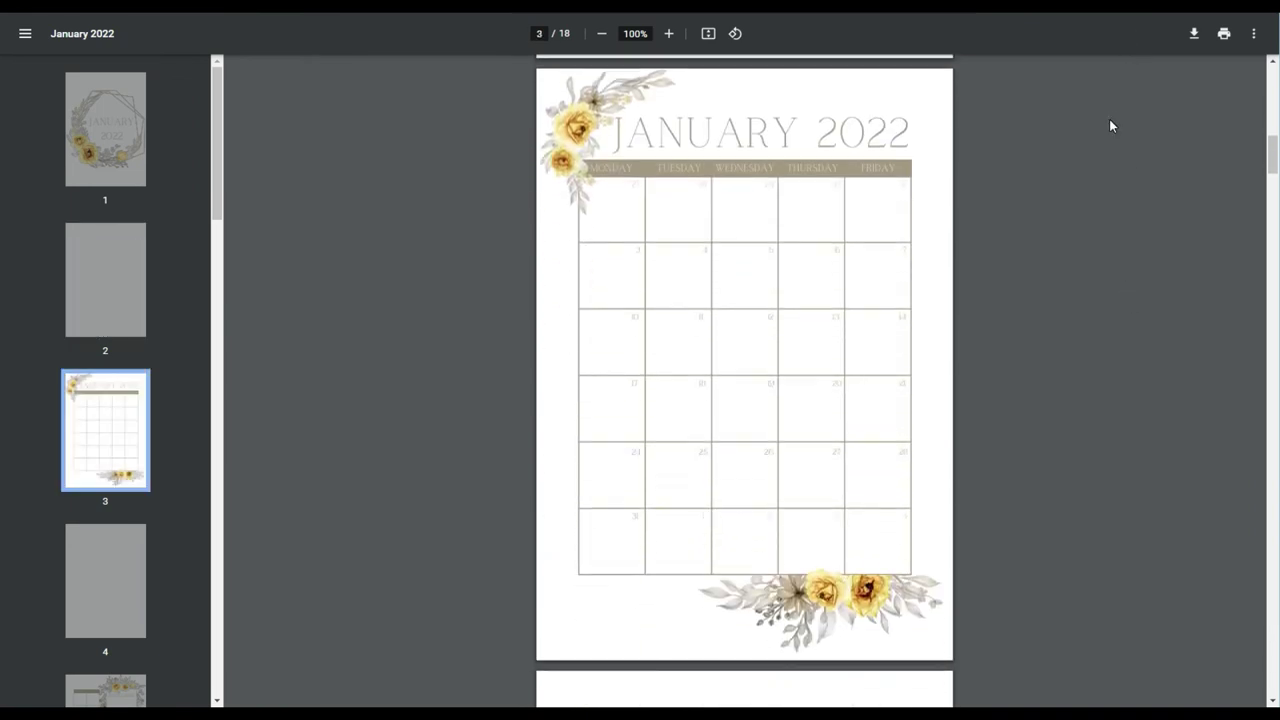
{"action": "left_click", "coordinate": [1222, 36]}
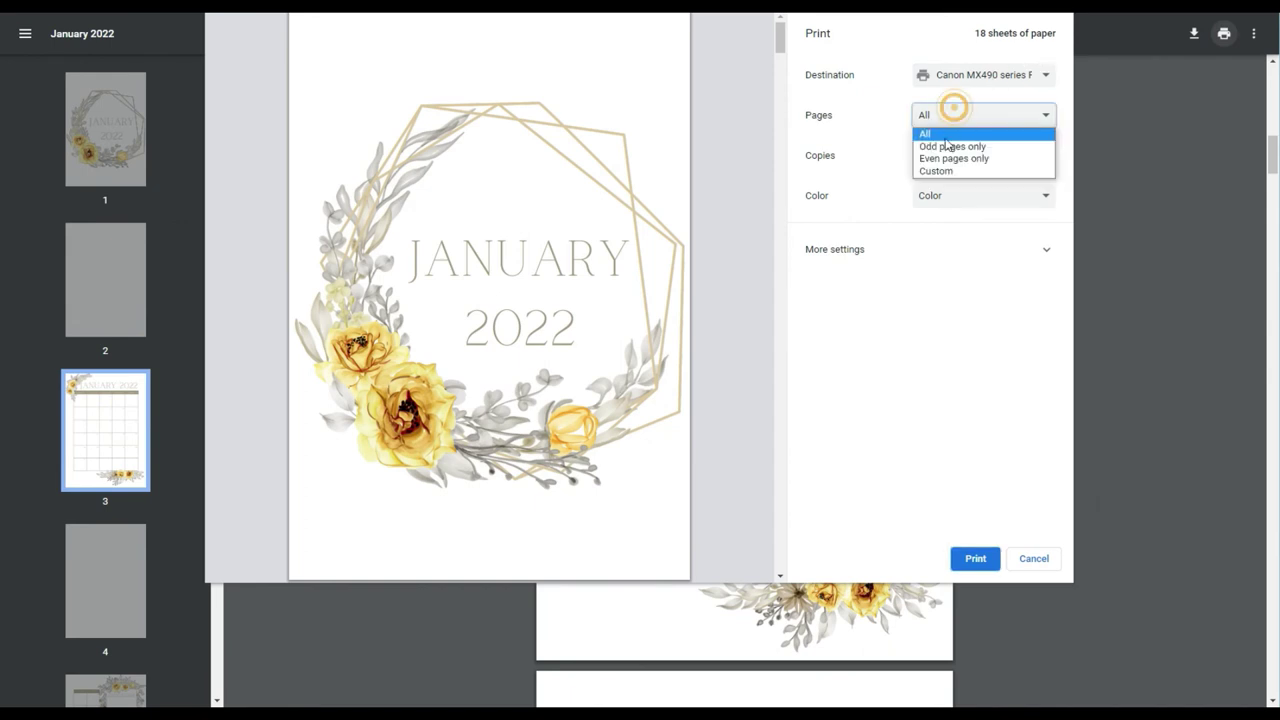
{"action": "left_click", "coordinate": [940, 171]}
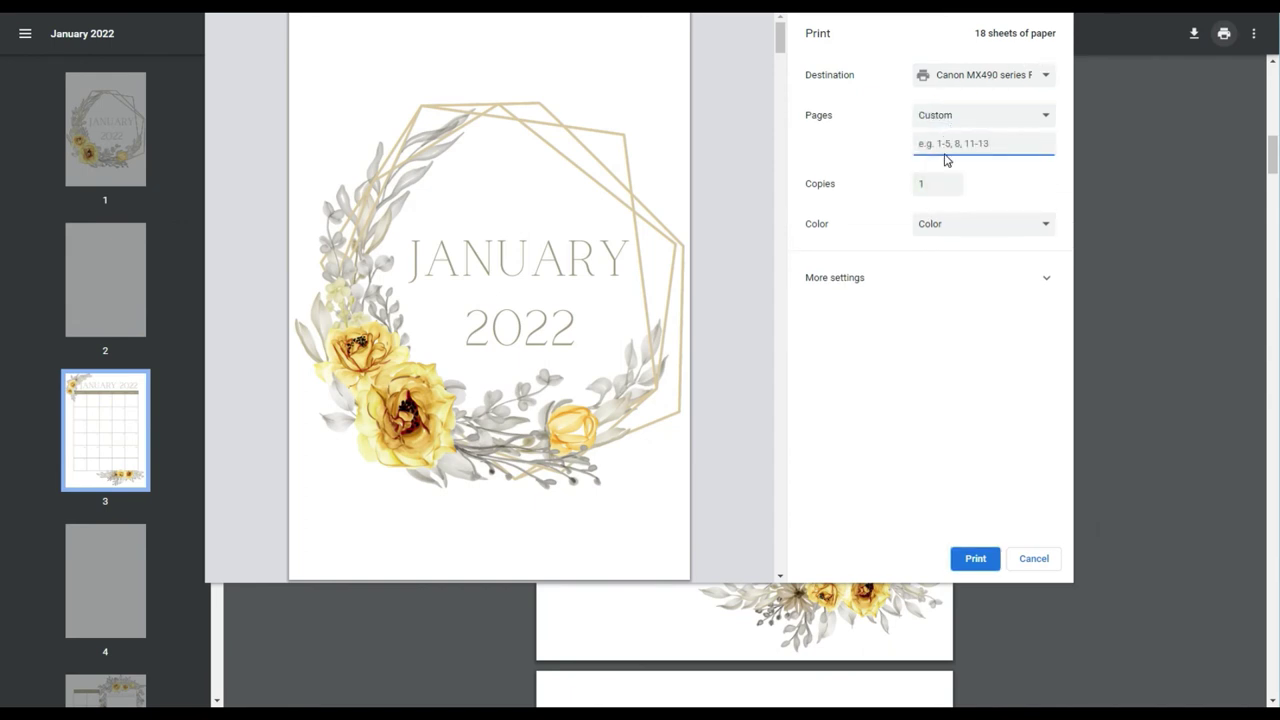
{"action": "type", "text": "2-3"}
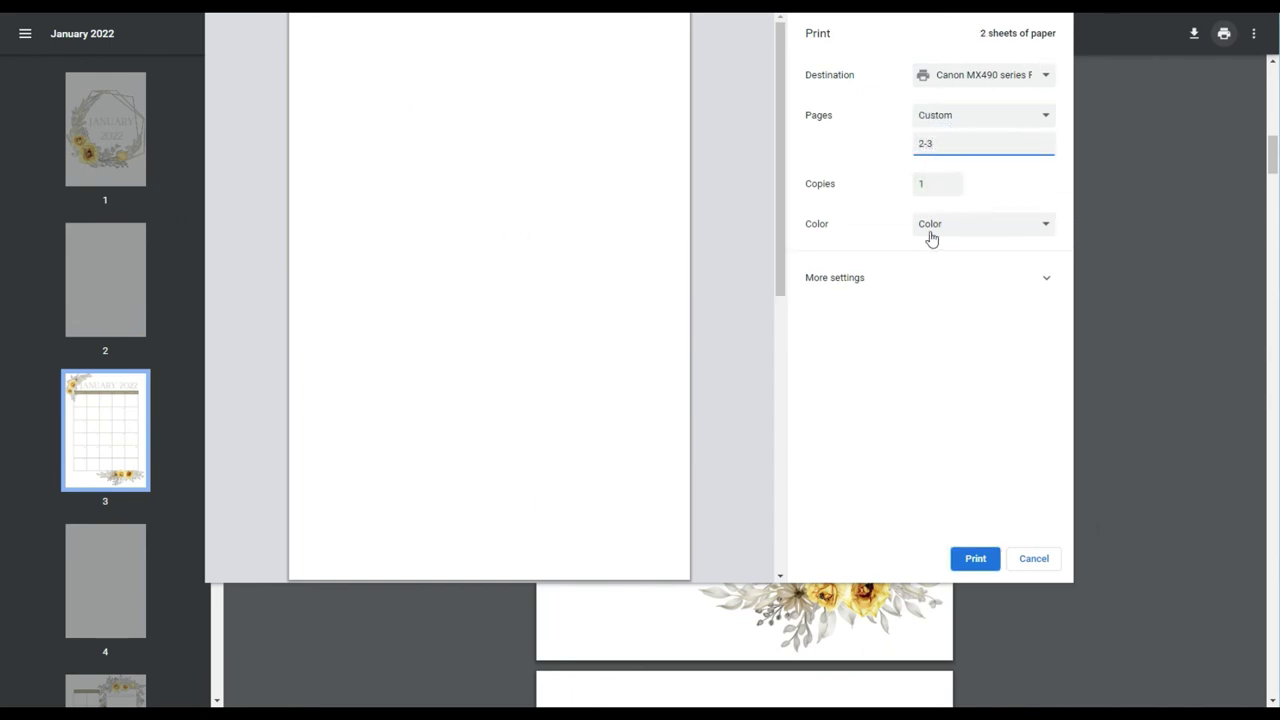
{"action": "left_click", "coordinate": [922, 280]}
{"action": "left_click", "coordinate": [939, 403]}
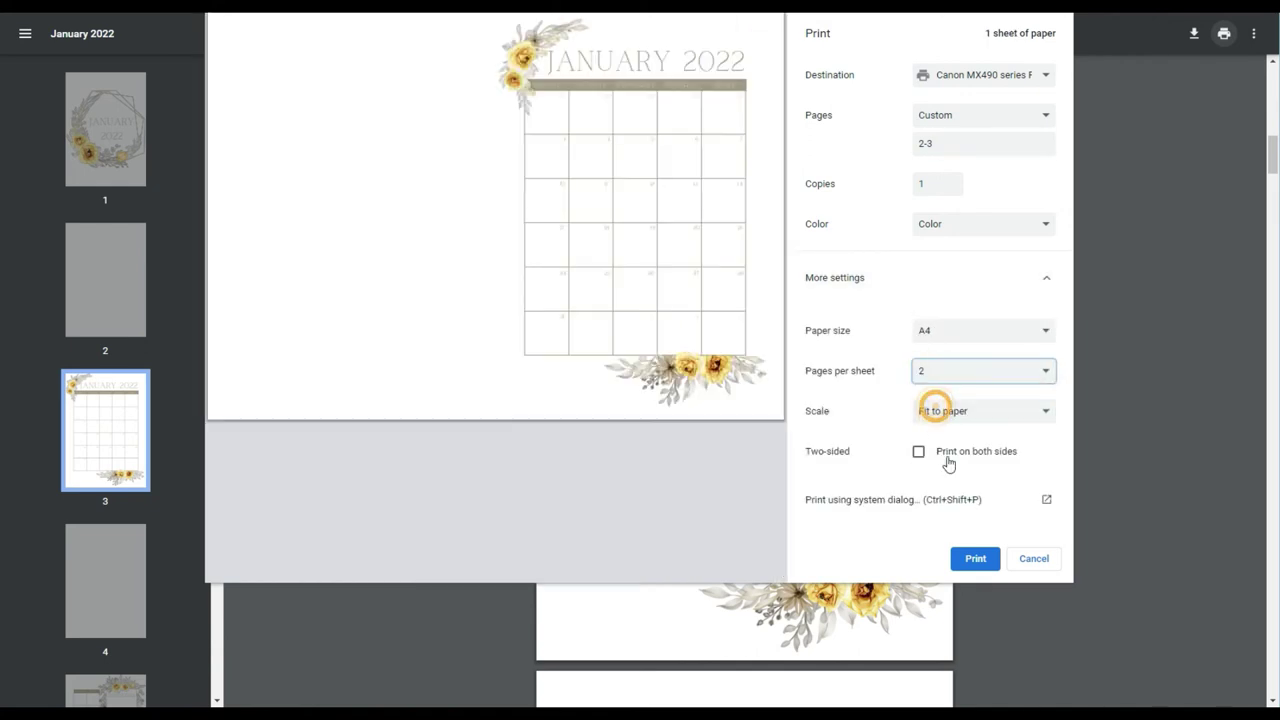
{"action": "left_click", "coordinate": [975, 560]}
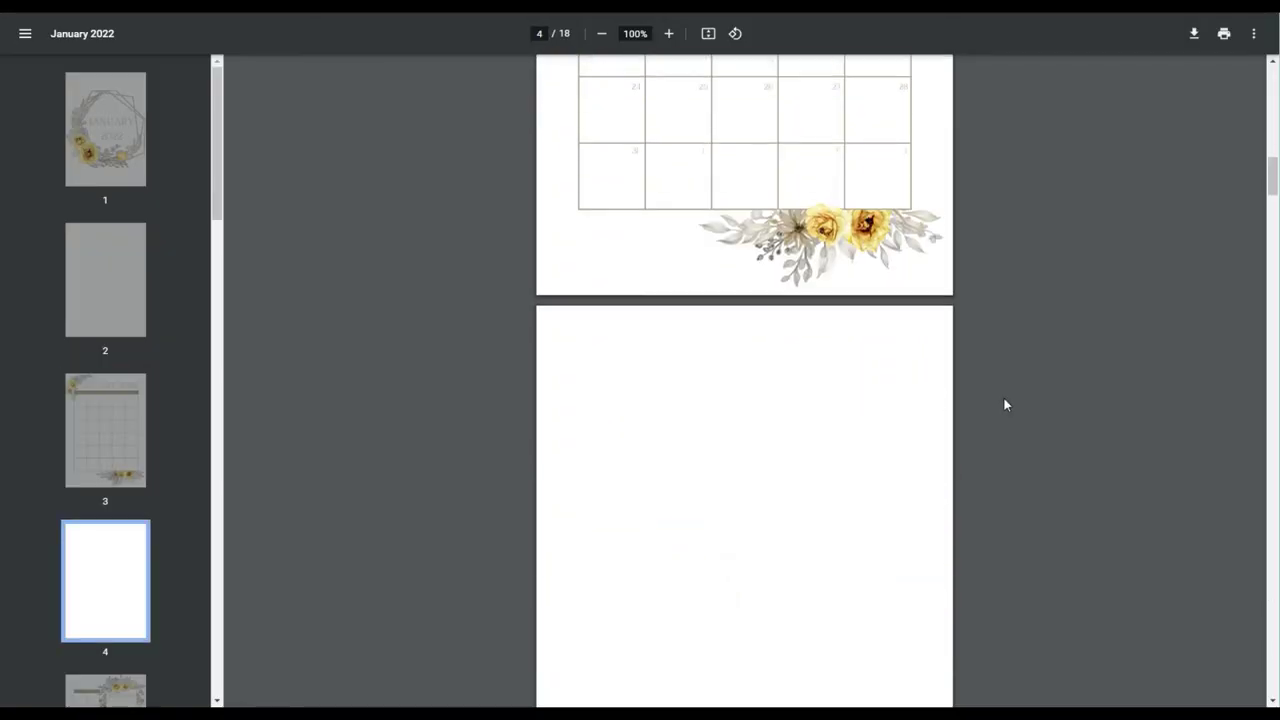
Step: Print page 5, the weekend calendar with monthly goals and notes, on A4 with 2 pages per sheet
{"action": "scroll", "coordinate": [1003, 396], "scroll_direction": "down", "scroll_amount": 8}
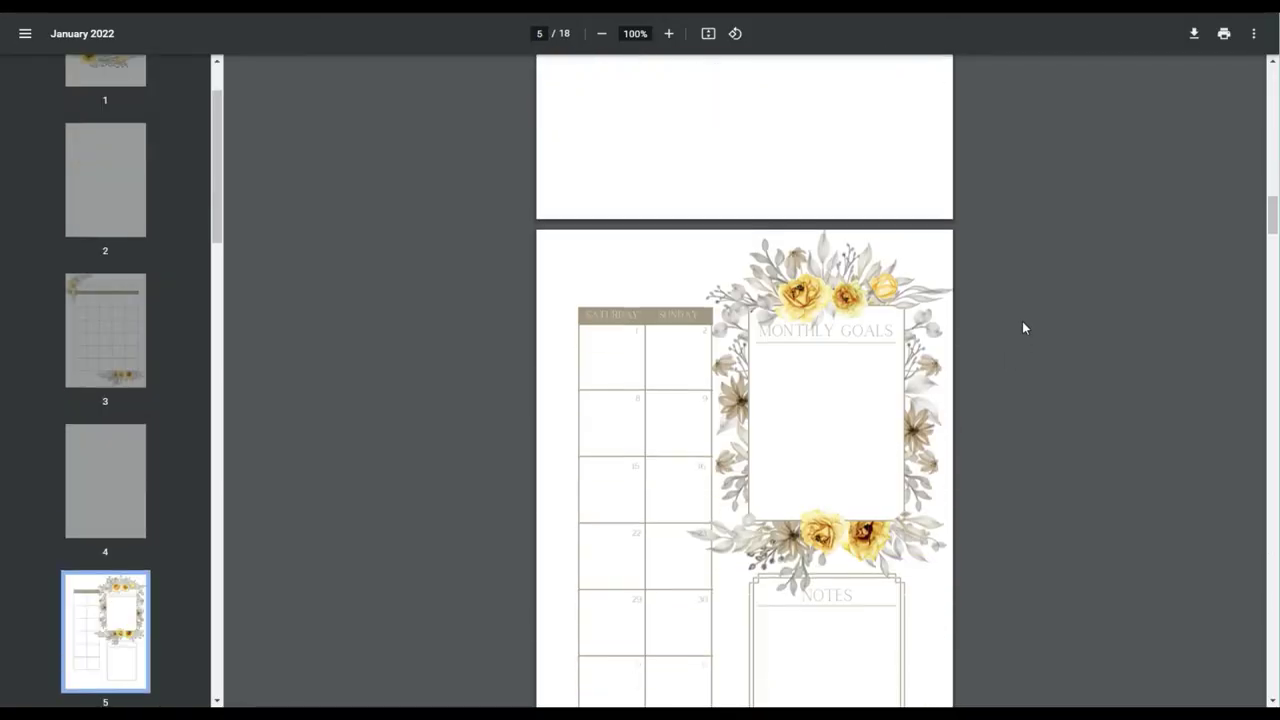
{"action": "left_click", "coordinate": [1224, 34]}
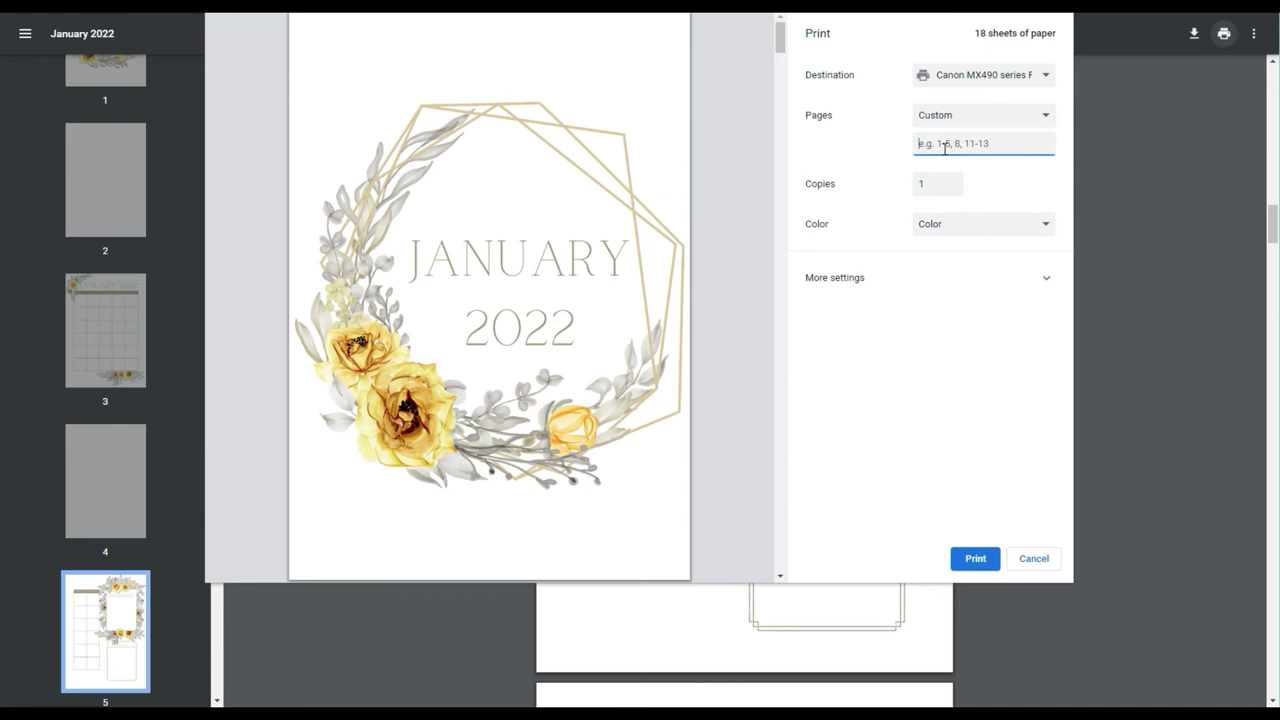
{"action": "left_click", "coordinate": [962, 280]}
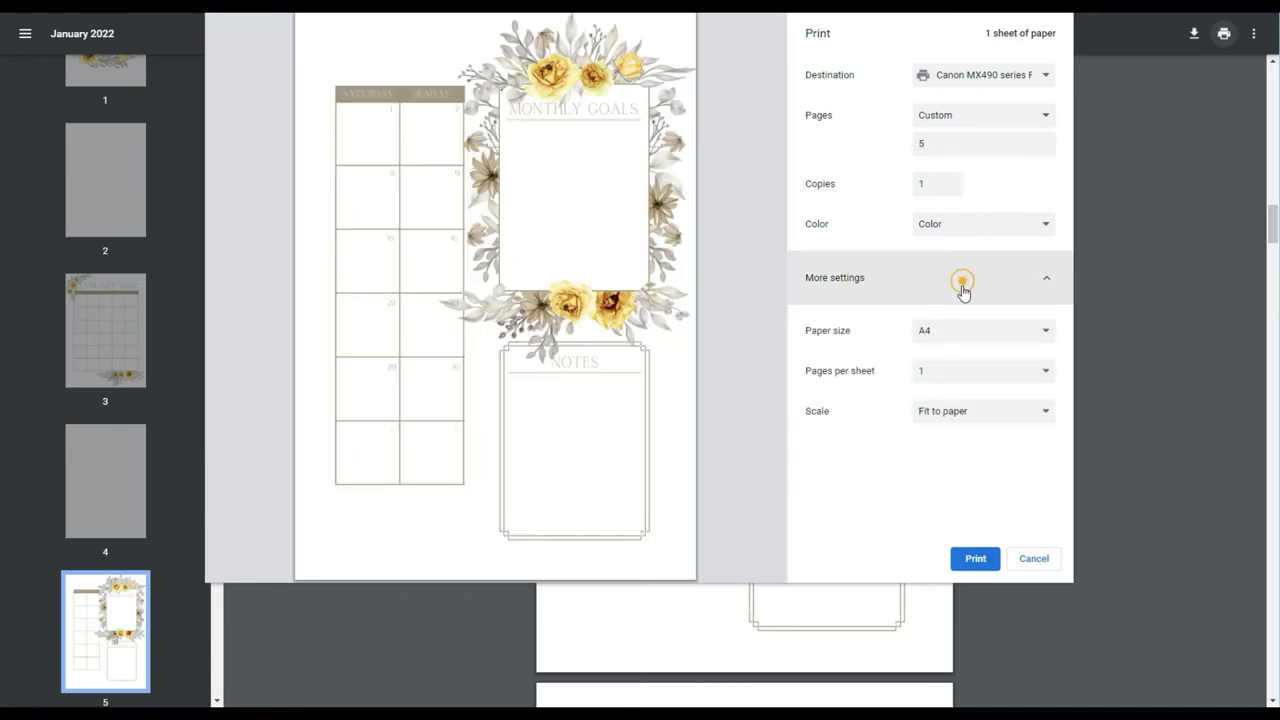
{"action": "left_click", "coordinate": [944, 404]}
{"action": "left_click", "coordinate": [977, 562]}
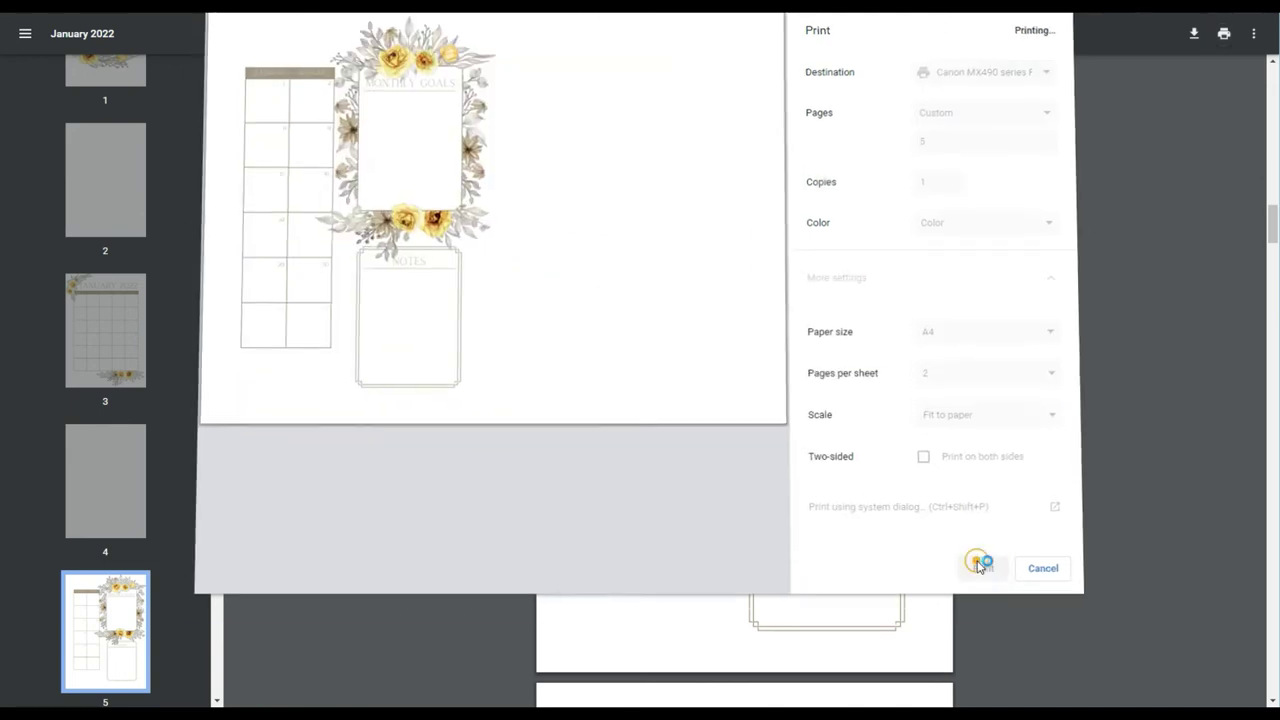